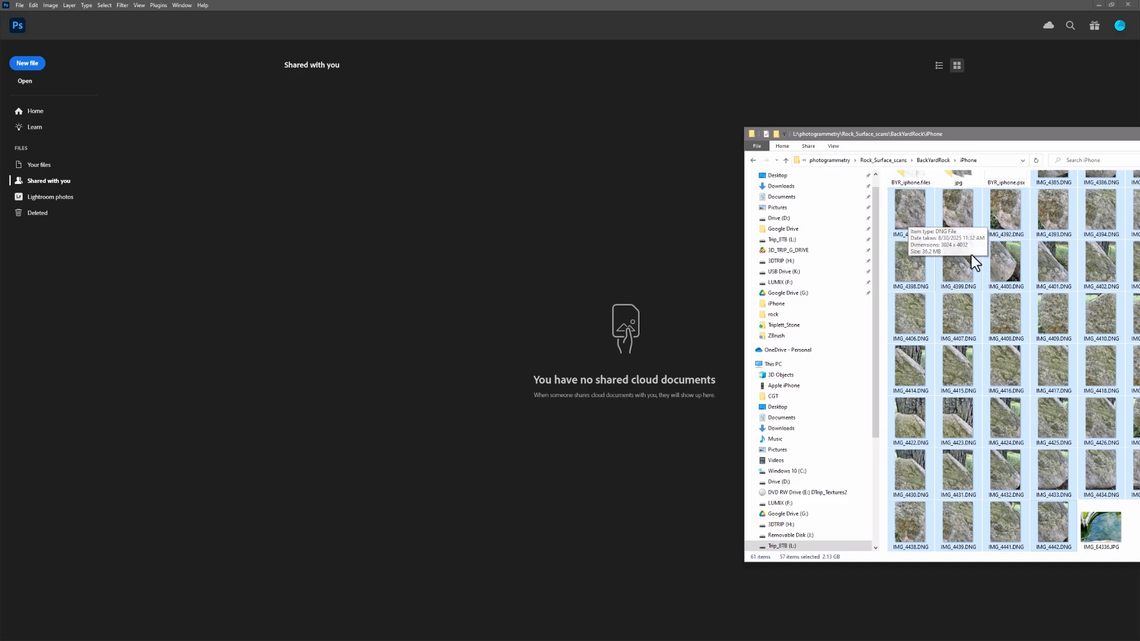
# Open the selected DNG photos from the iPhone folder in Photoshop's Camera Raw and expand it to full screen
pyautogui.moveTo(914, 222); pyautogui.dragTo(468, 148)
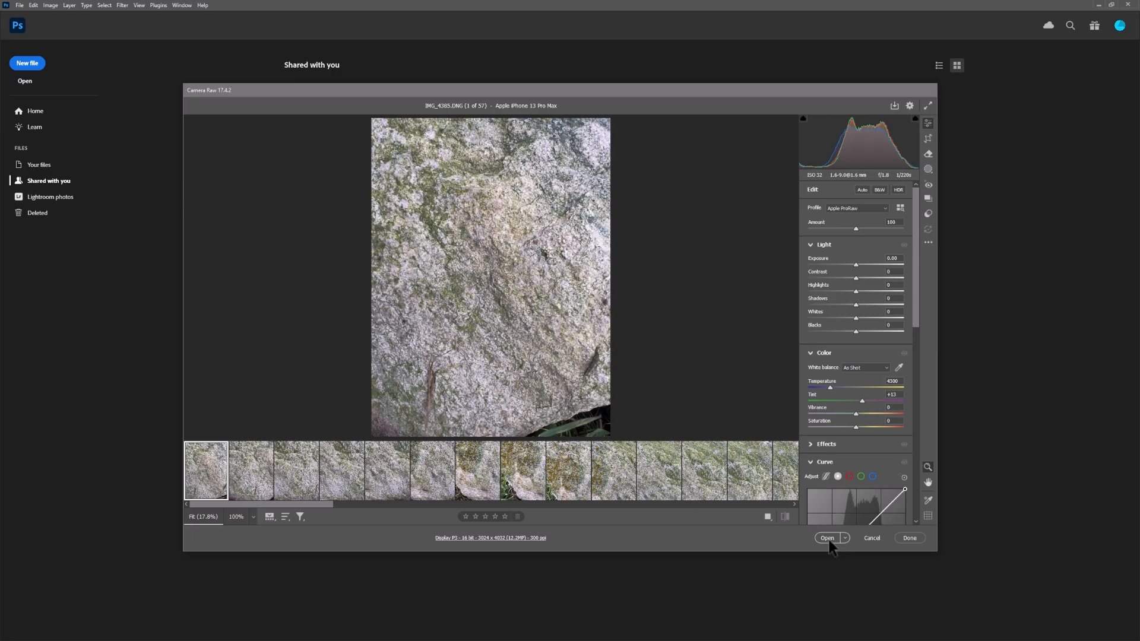
pyautogui.moveTo(517, 273)
pyautogui.mouseDown()
pyautogui.moveTo(554, 254)
pyautogui.moveTo(611, 253)
pyautogui.moveTo(516, 276)
pyautogui.moveTo(581, 269)
pyautogui.moveTo(513, 273)
pyautogui.mouseUp()
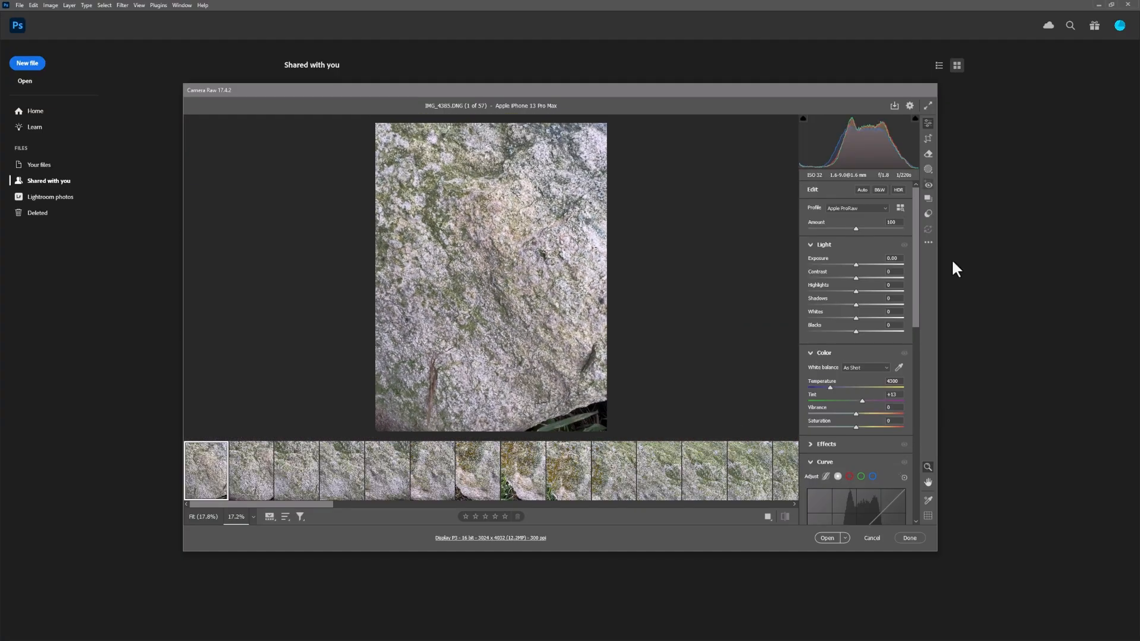
pyautogui.click(928, 106)
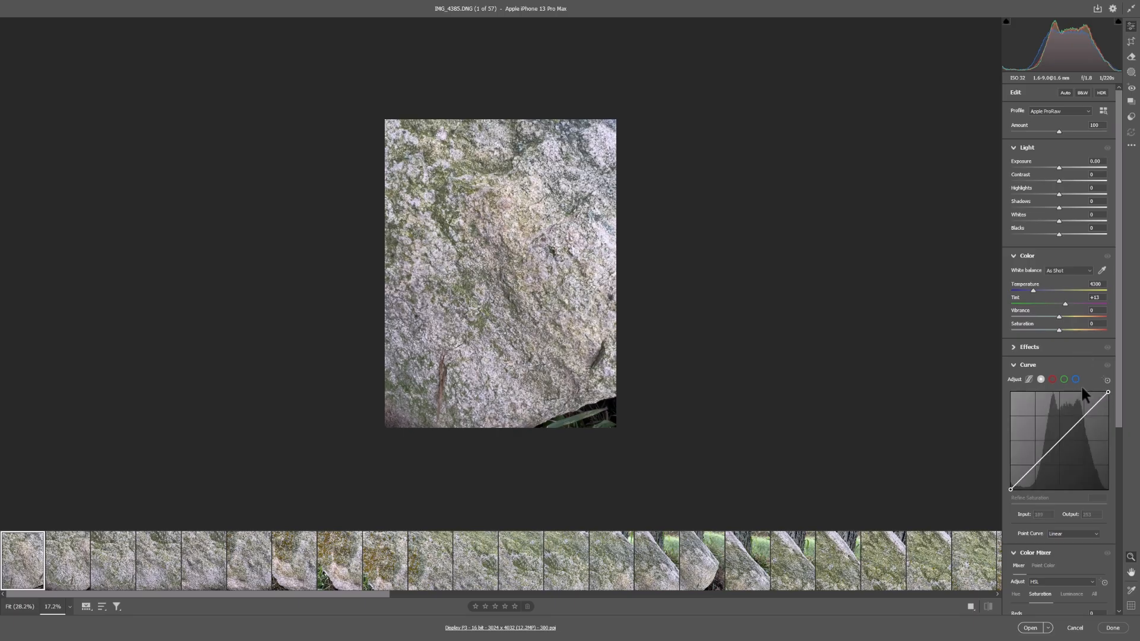
# Expand the Optics settings, select all the photos in the filmstrip and leave full-screen view
pyautogui.scroll(-5, 1081, 384)
pyautogui.scroll(-1, 1082, 392)
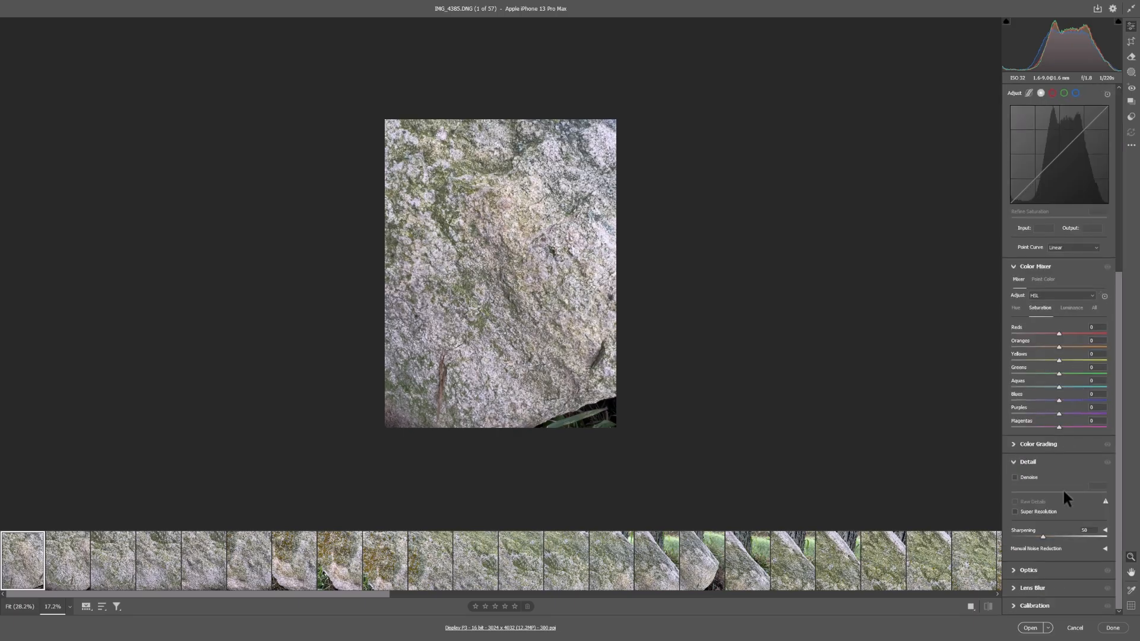
pyautogui.click(1013, 571)
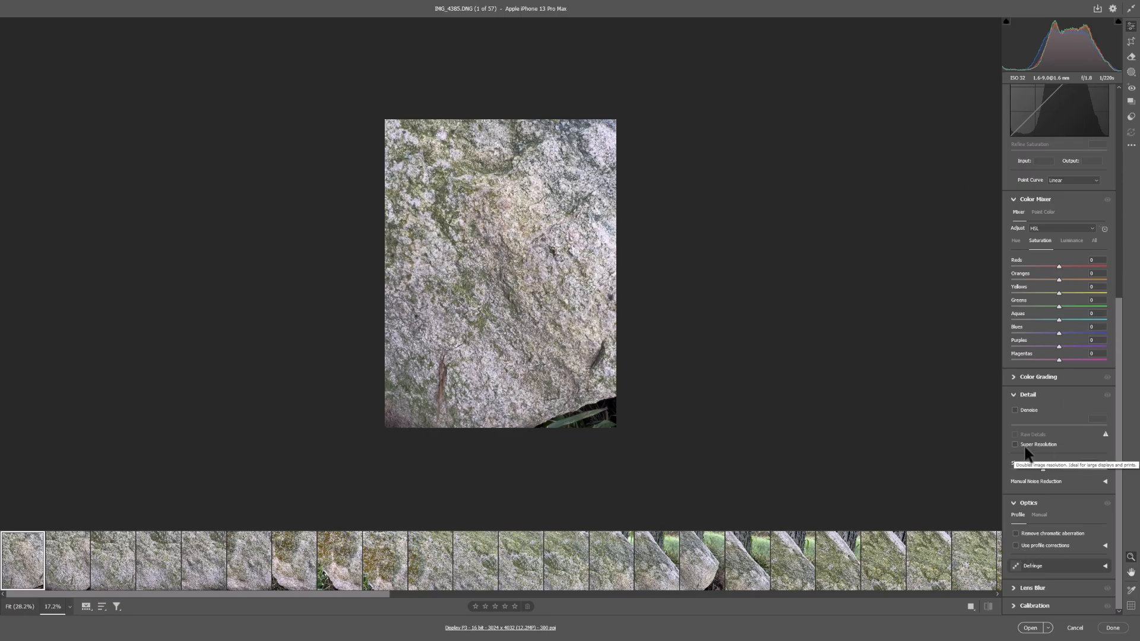
pyautogui.hotkey('ctrl', 'a')
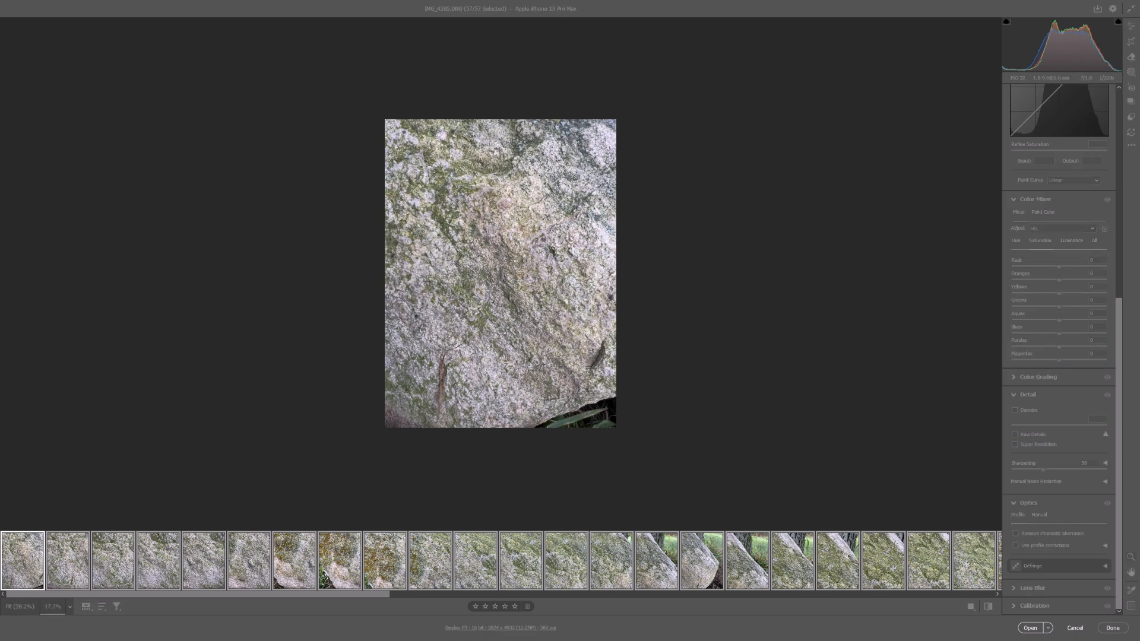
pyautogui.click(1130, 9)
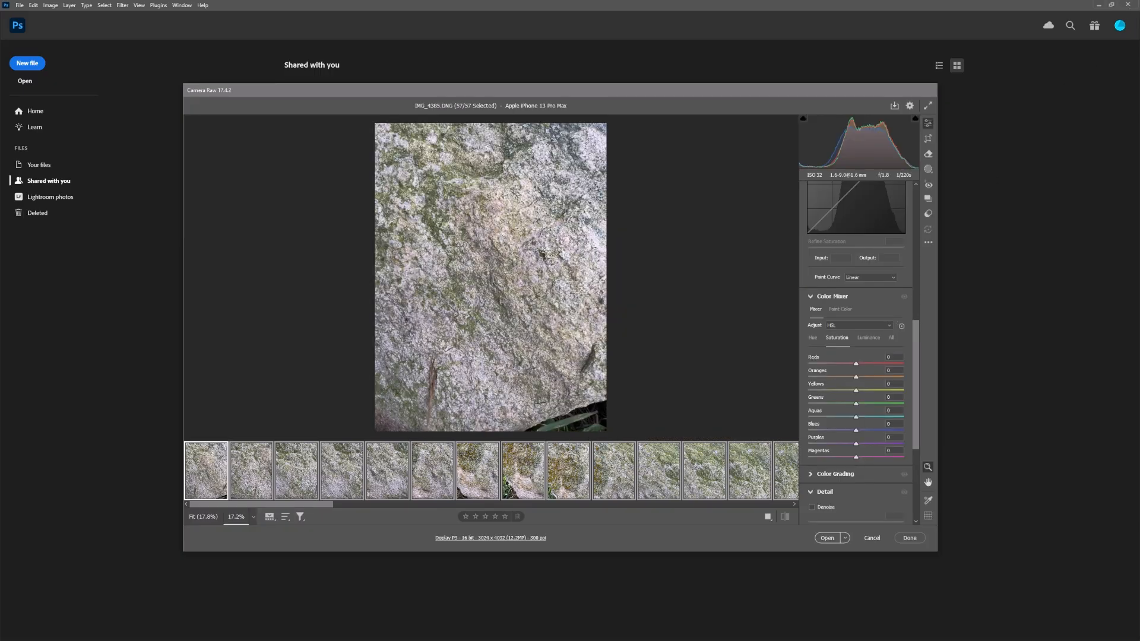
pyautogui.moveTo(1139, 134); pyautogui.dragTo(792, 133)
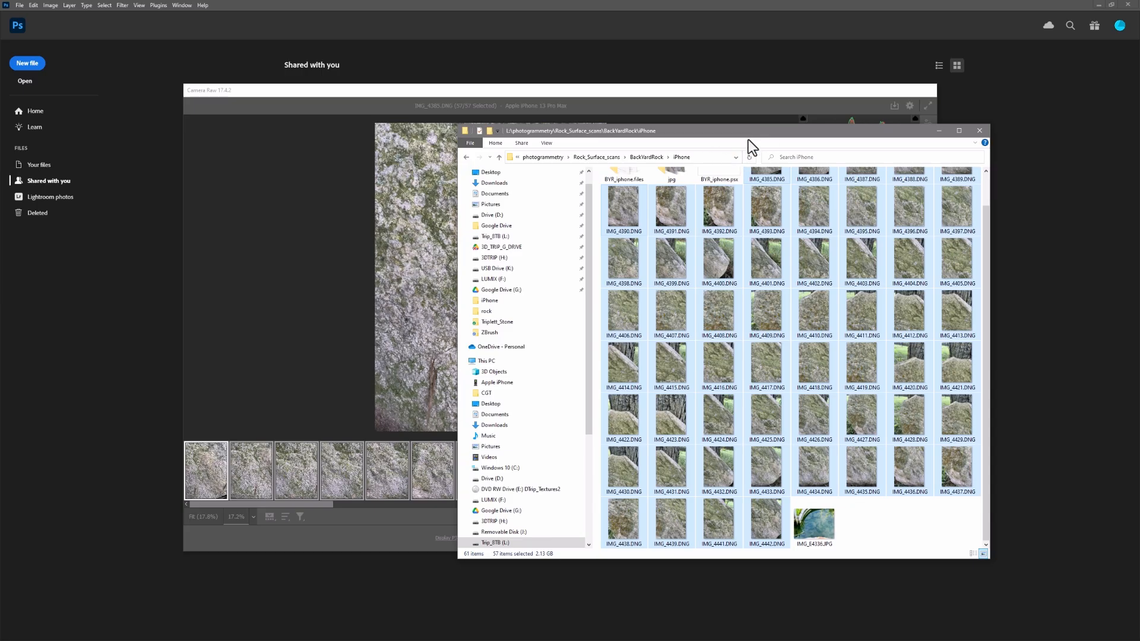
pyautogui.moveTo(747, 135); pyautogui.dragTo(1139, 113)
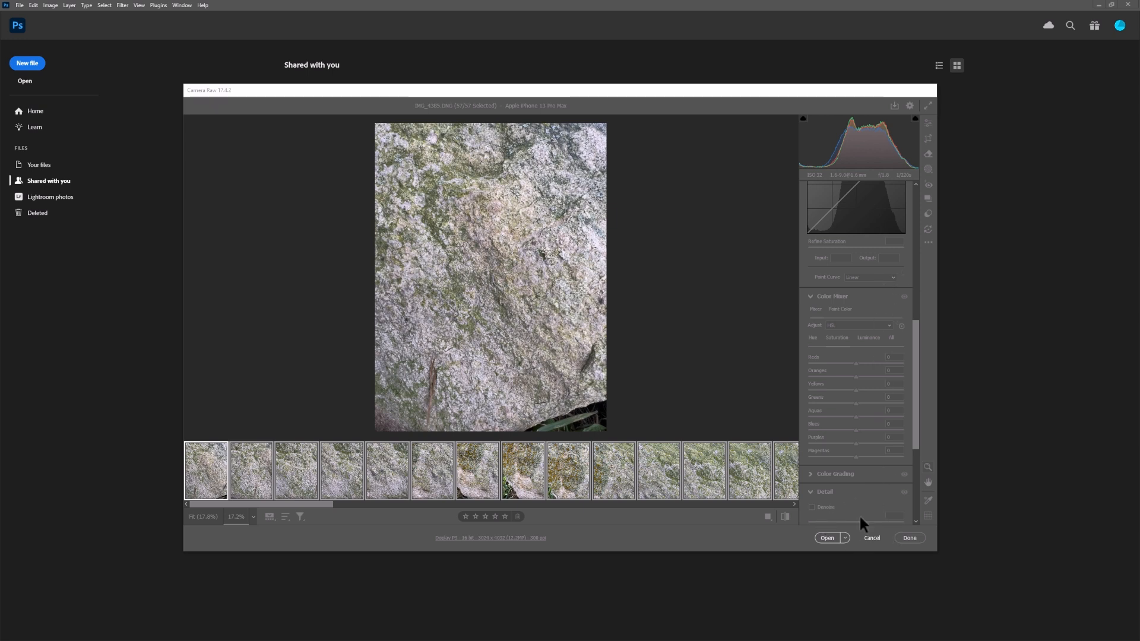
pyautogui.moveTo(825, 89); pyautogui.dragTo(822, 84)
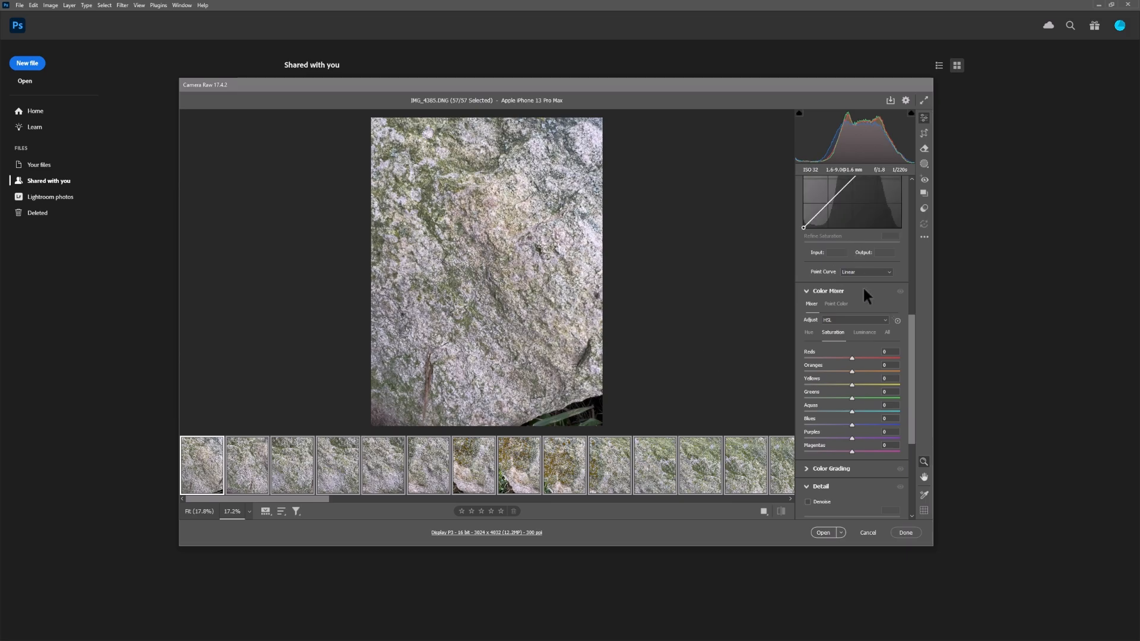
# Set the save options for the selected photos to JPEG format with quality 12
pyautogui.click(891, 101)
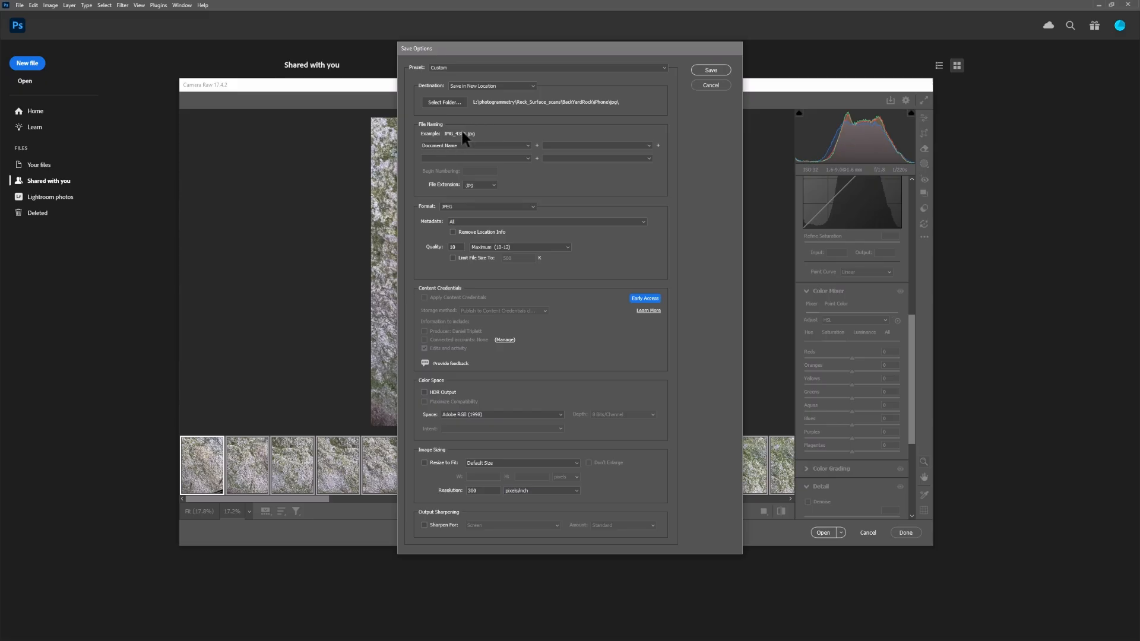
pyautogui.click(494, 205)
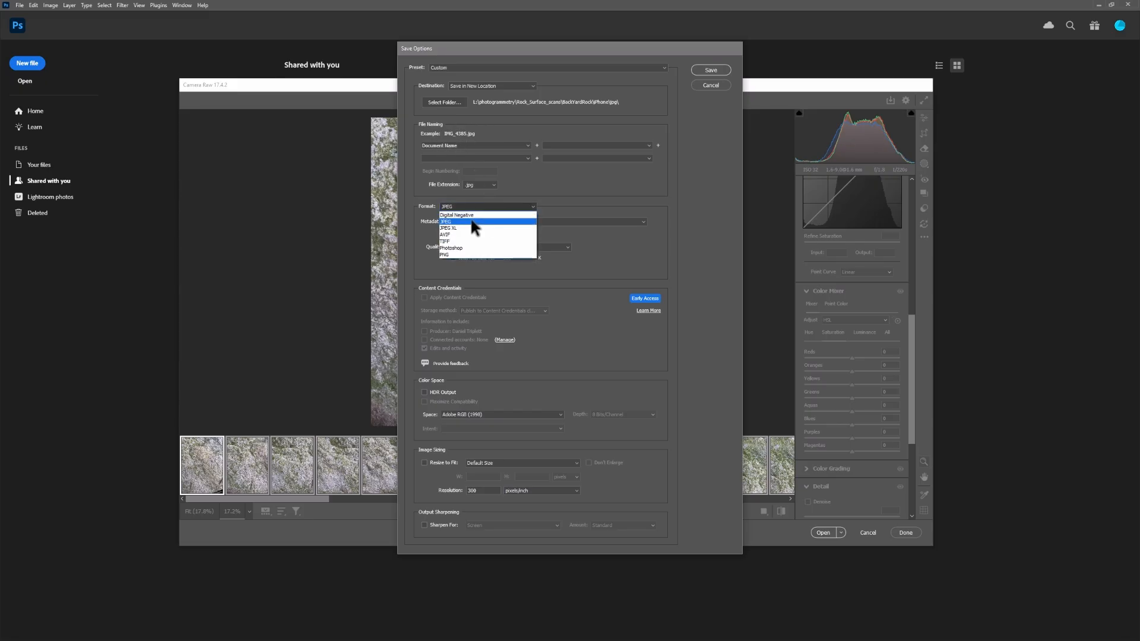
pyautogui.click(568, 194)
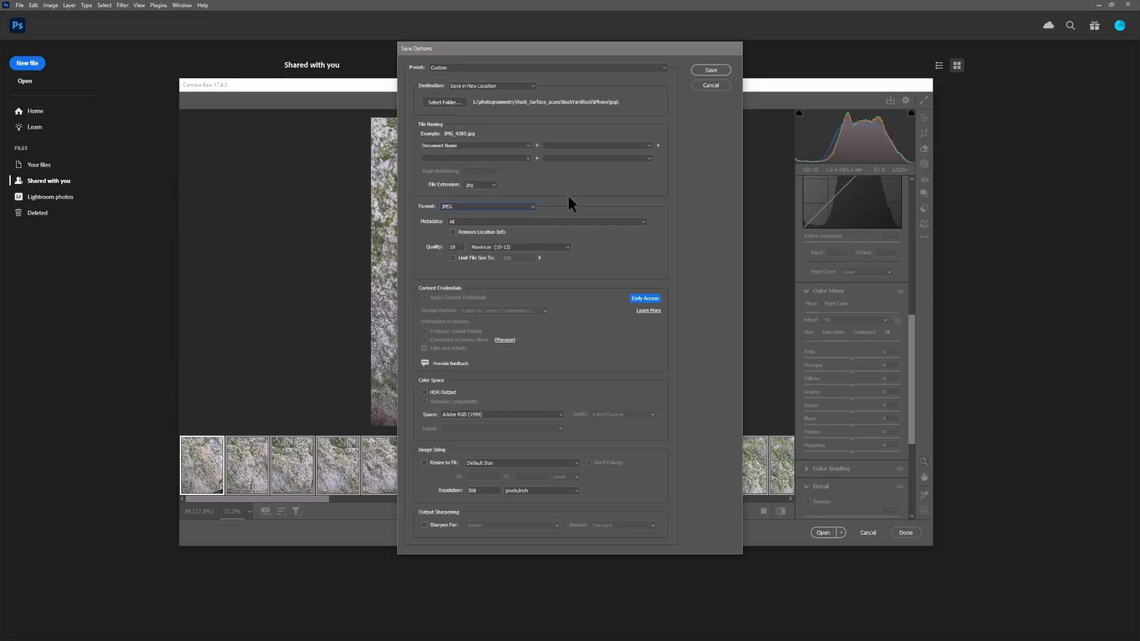
pyautogui.click(508, 247)
pyautogui.click(508, 248)
pyautogui.write('12')
# Choose the jpg folder inside iPhone as the destination and save all the converted photos there
pyautogui.click(449, 101)
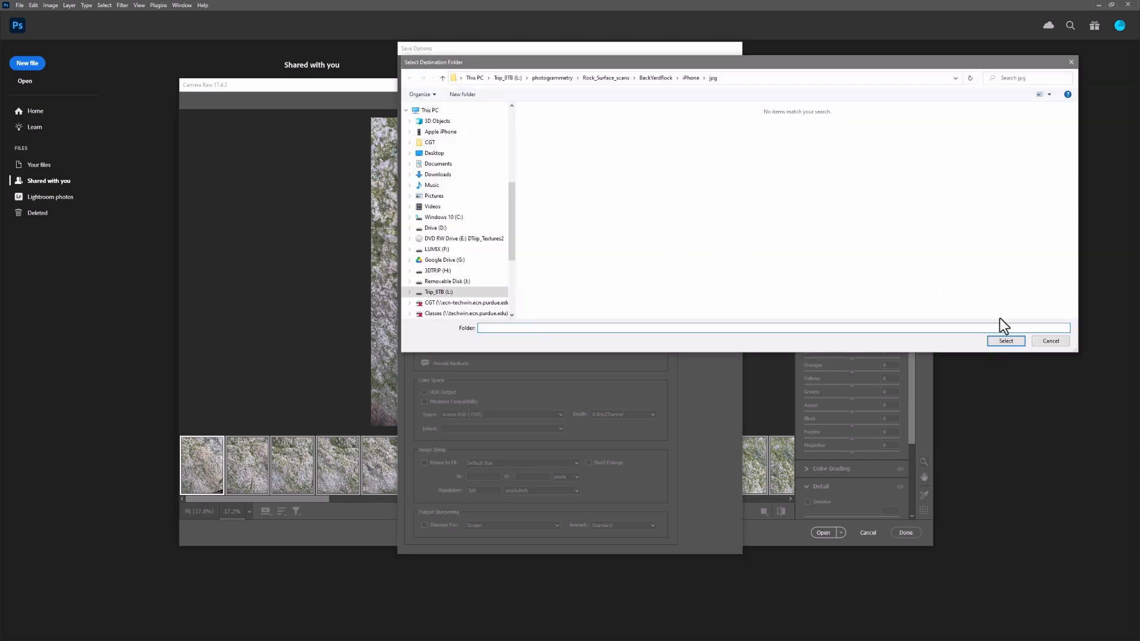
pyautogui.click(1006, 340)
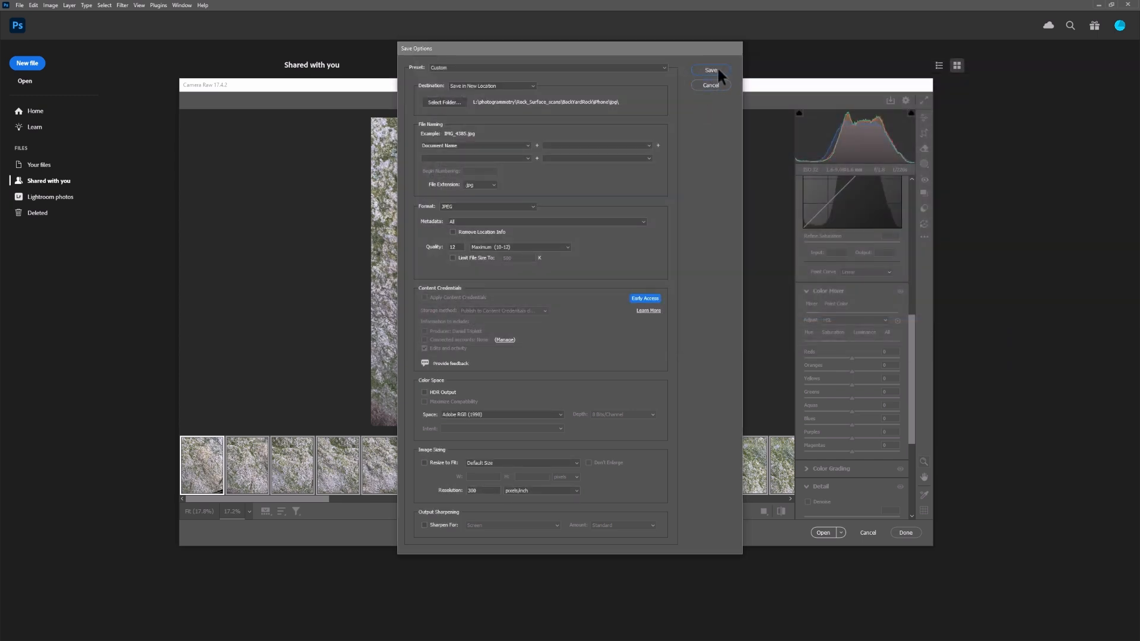
pyautogui.click(717, 70)
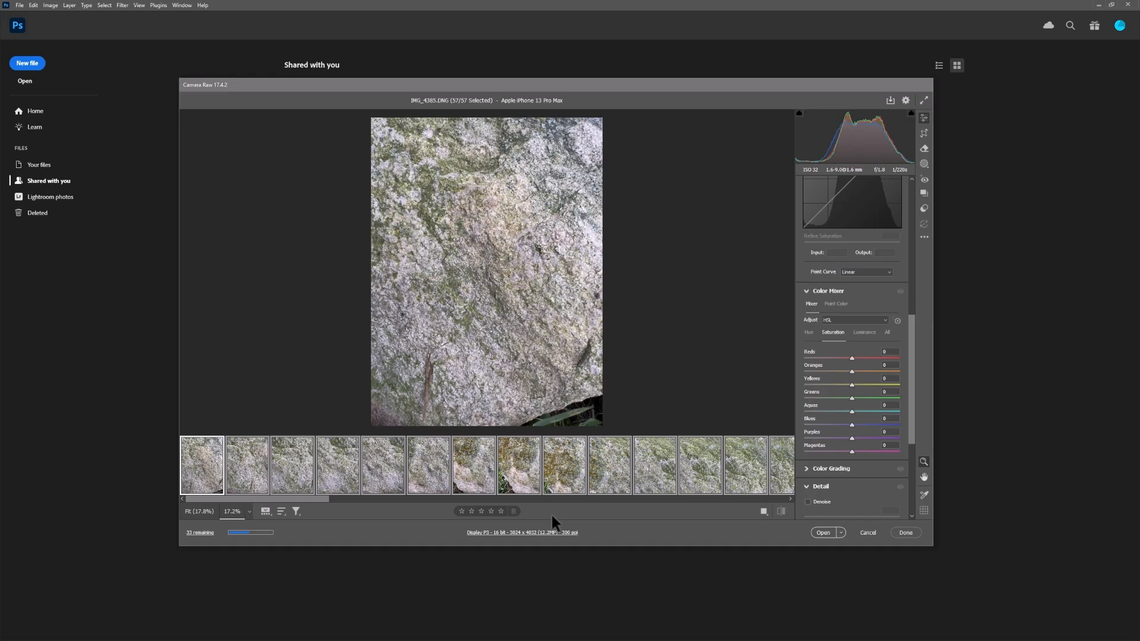
# Switch to Agisoft Metashape and add all the JPG photos from the jpg folder to Chunk 1
pyautogui.hotkey('alt', 'Tab')
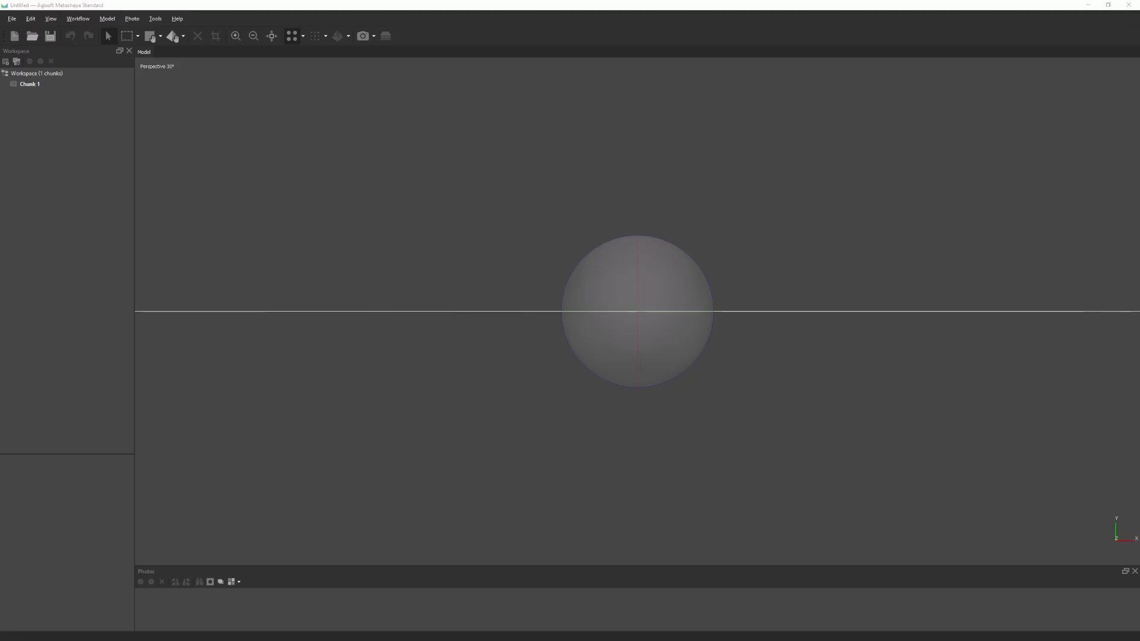
pyautogui.moveTo(1139, 155); pyautogui.dragTo(917, 108)
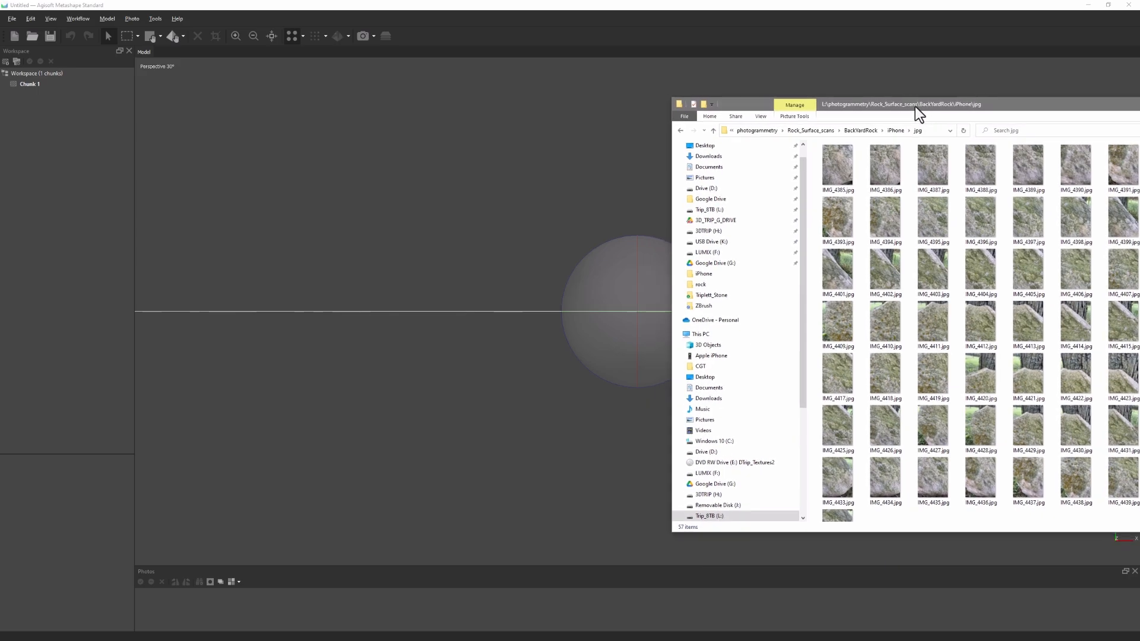
pyautogui.click(853, 175)
pyautogui.hotkey('ctrl', 'a')
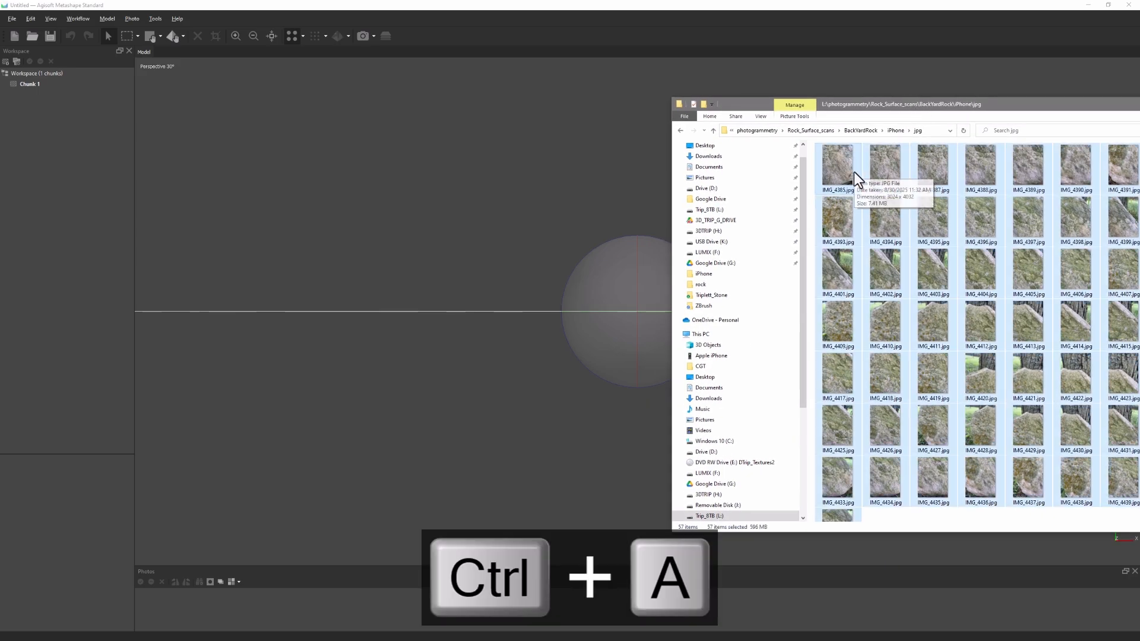
pyautogui.moveTo(844, 174); pyautogui.dragTo(30, 87)
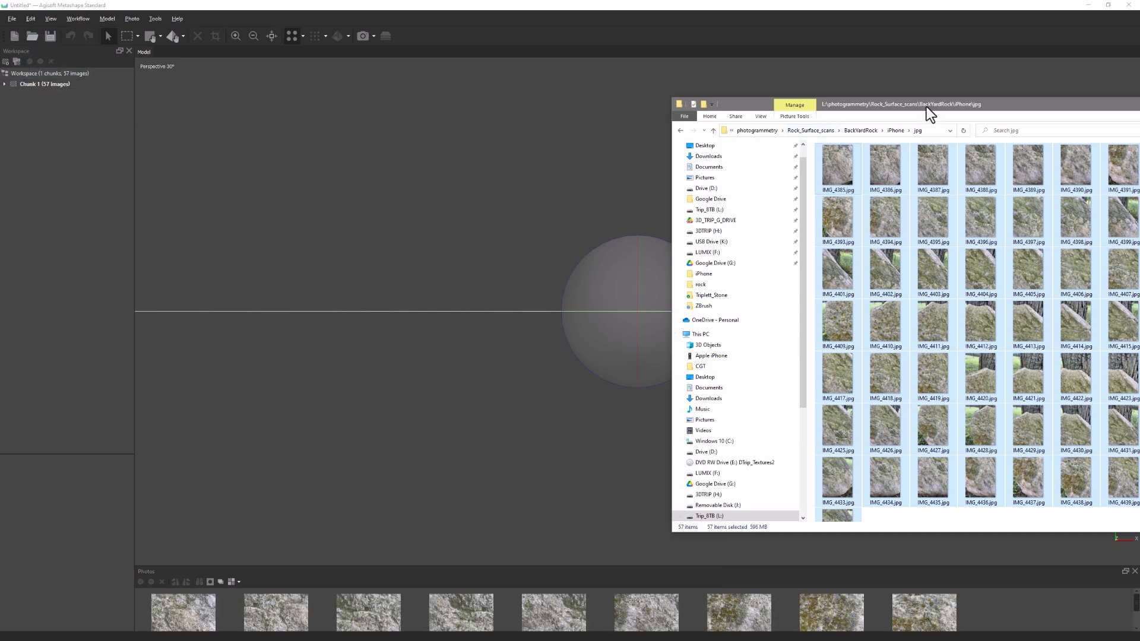
pyautogui.moveTo(976, 105); pyautogui.dragTo(1139, 105)
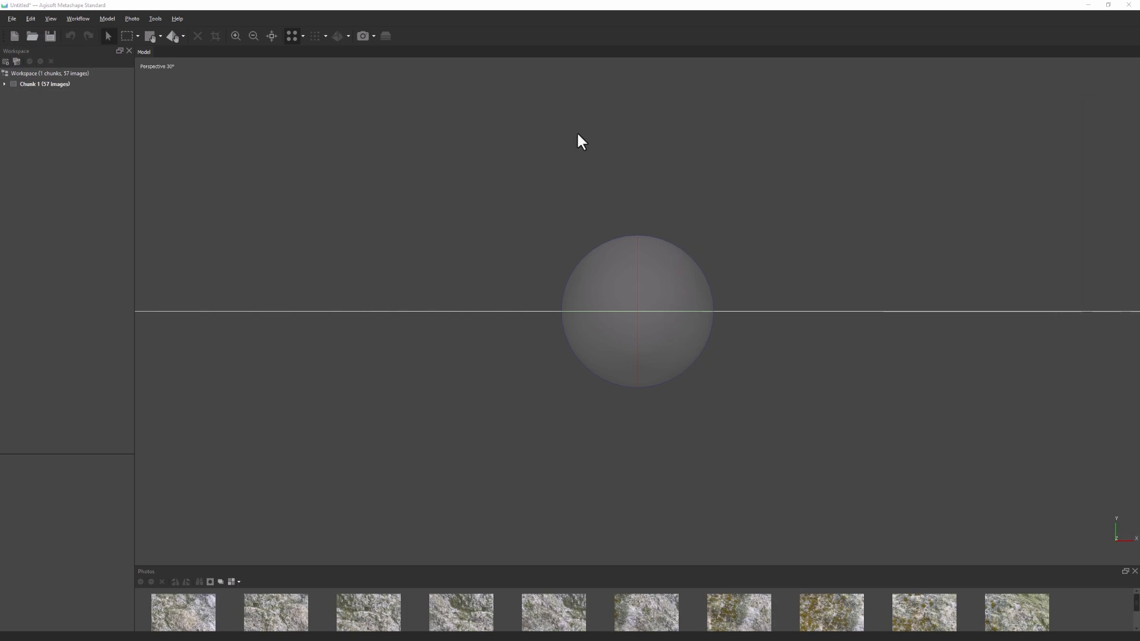
# Run Align Photos with Highest accuracy, generic preselection and saving the project after each step
pyautogui.click(75, 19)
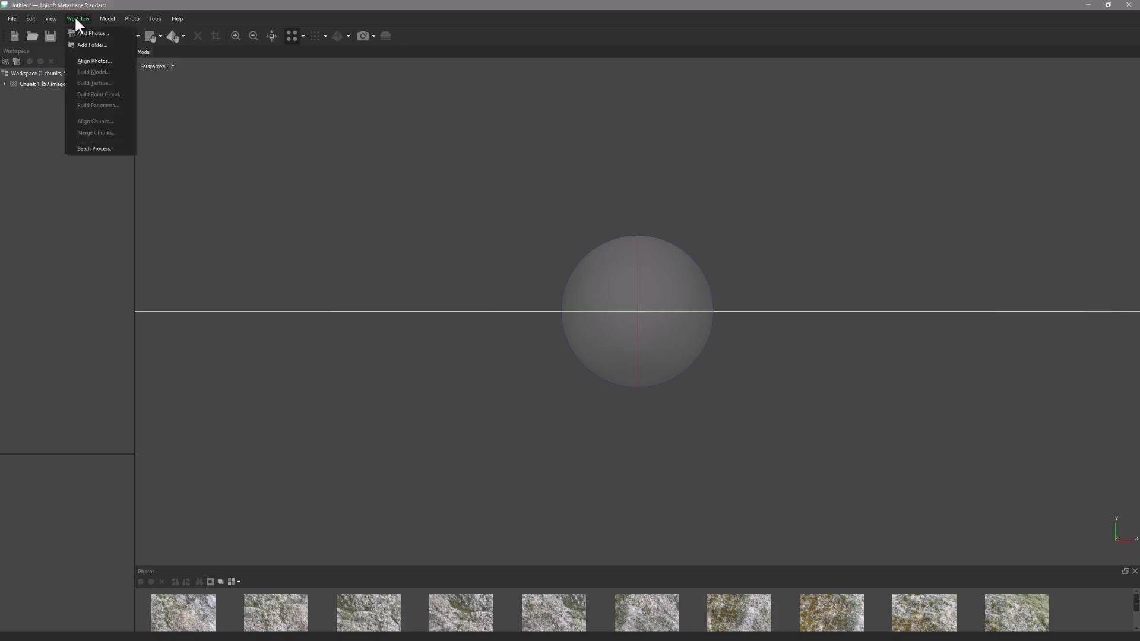
pyautogui.click(92, 61)
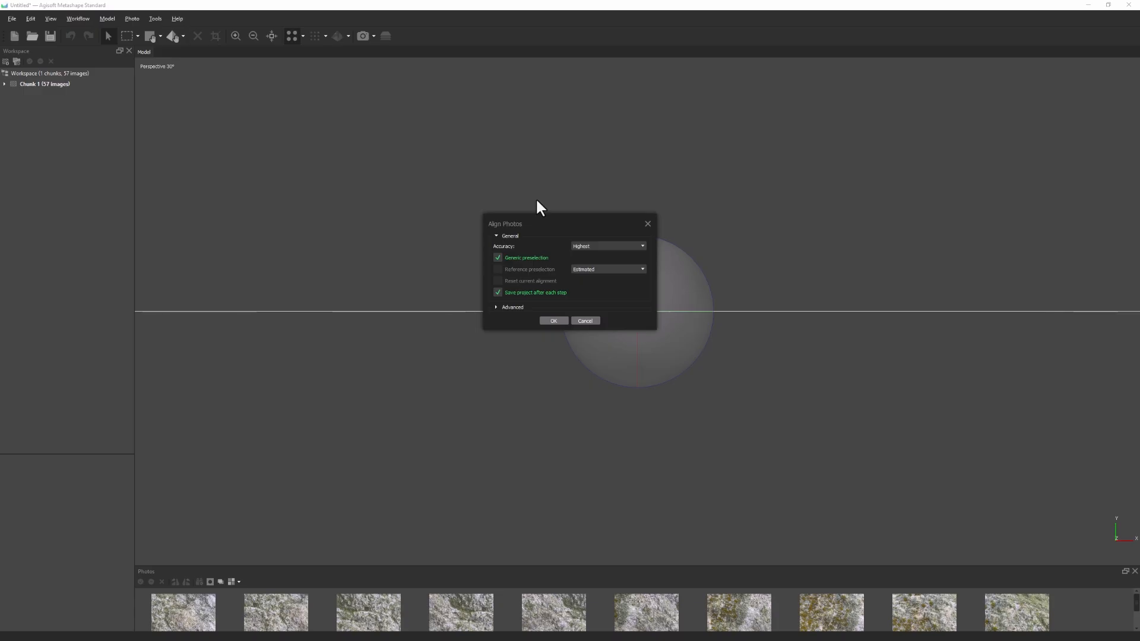
pyautogui.click(601, 246)
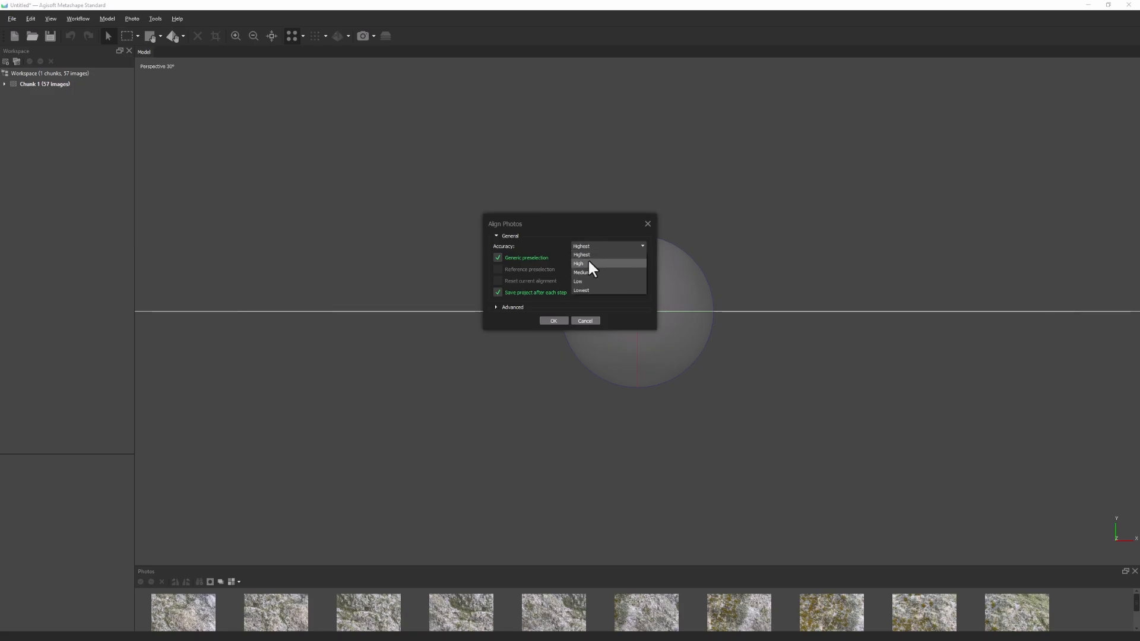
pyautogui.click(590, 226)
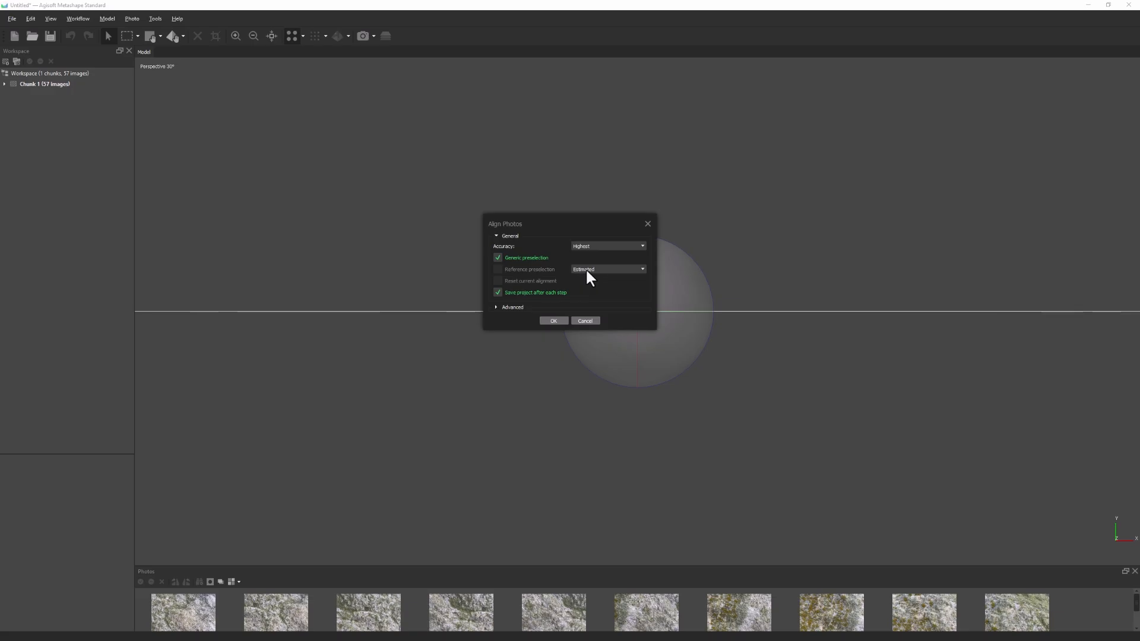
pyautogui.click(555, 321)
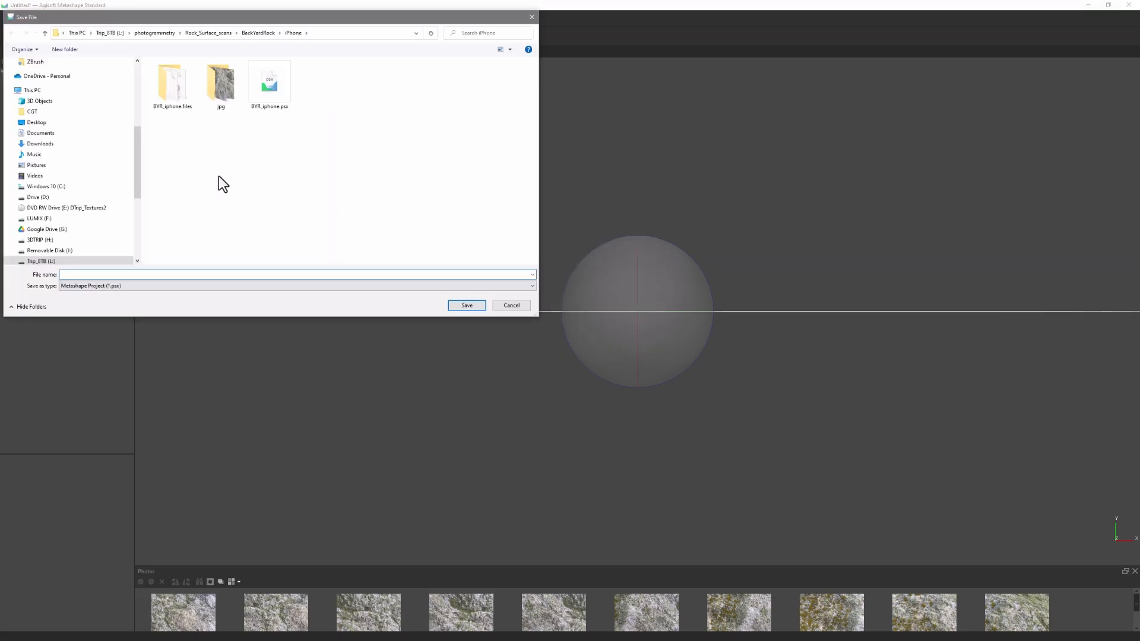
# Save the project as BYR_iphone.psx in the iPhone folder, replacing the existing file
pyautogui.click(262, 82)
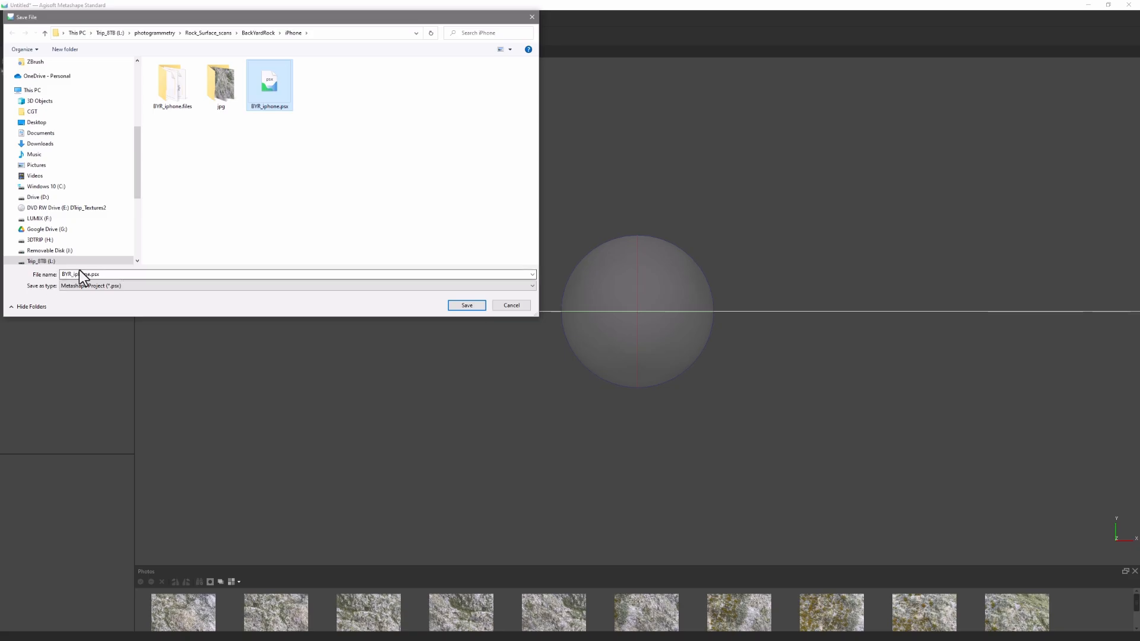
pyautogui.click(467, 306)
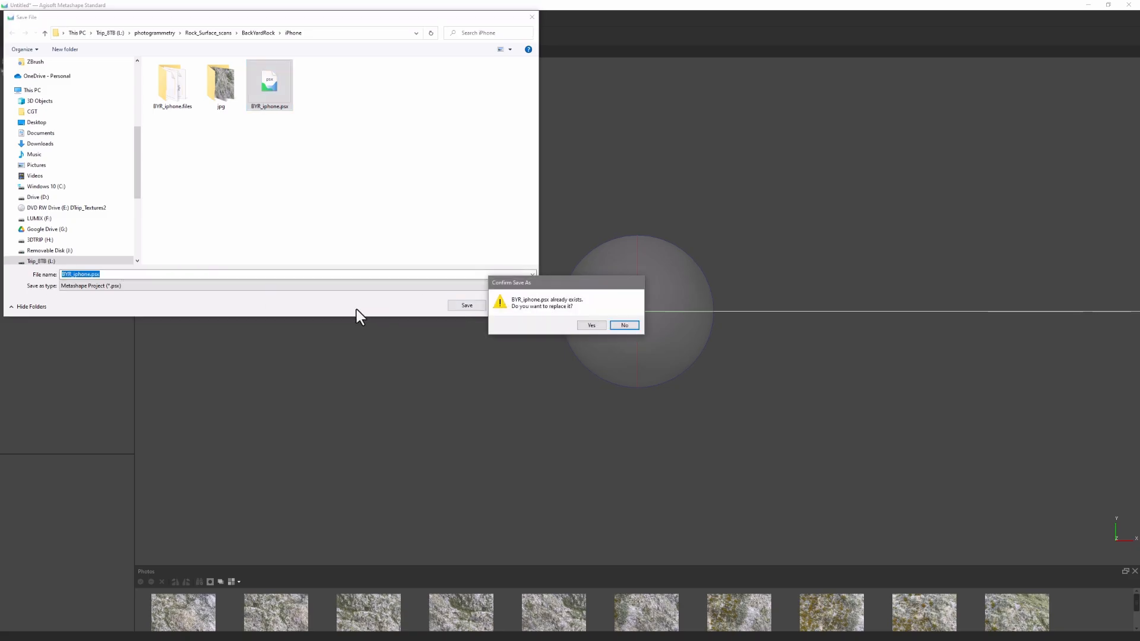
pyautogui.click(585, 325)
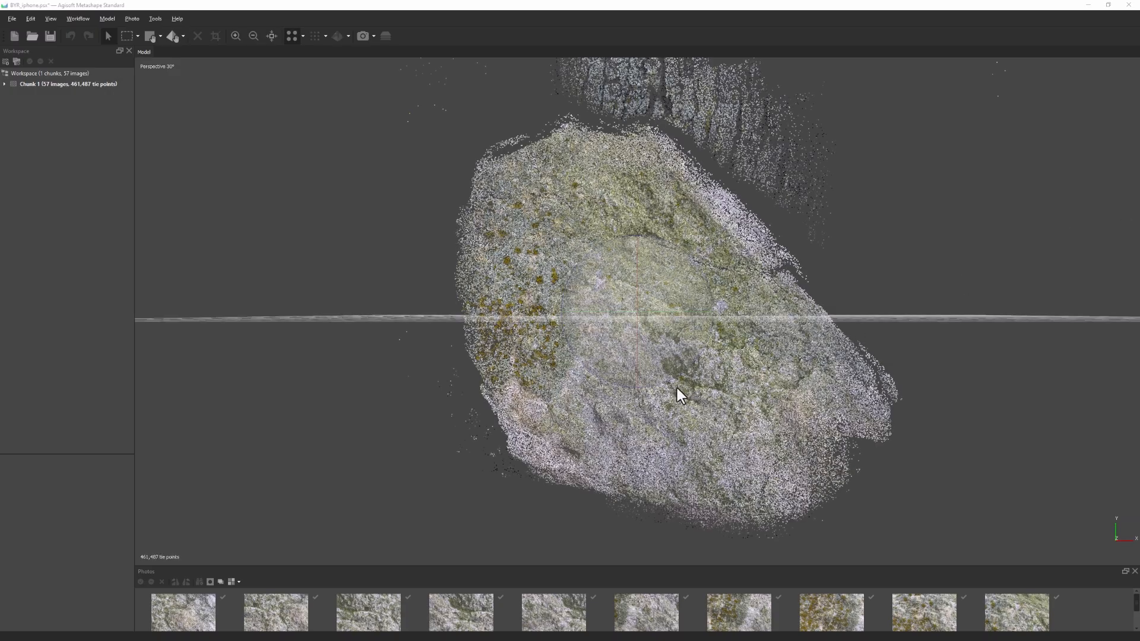
# Examine the rock's aligned tie points from several angles and distances
pyautogui.moveTo(624, 356)
pyautogui.mouseDown()
pyautogui.moveTo(616, 351)
pyautogui.moveTo(648, 326)
pyautogui.moveTo(672, 385)
pyautogui.moveTo(618, 349)
pyautogui.moveTo(632, 335)
pyautogui.moveTo(590, 359)
pyautogui.moveTo(585, 397)
pyautogui.moveTo(618, 385)
pyautogui.moveTo(643, 313)
pyautogui.moveTo(641, 333)
pyautogui.moveTo(611, 340)
pyautogui.moveTo(618, 372)
pyautogui.moveTo(608, 359)
pyautogui.mouseUp()
pyautogui.scroll(-8, 607, 358)
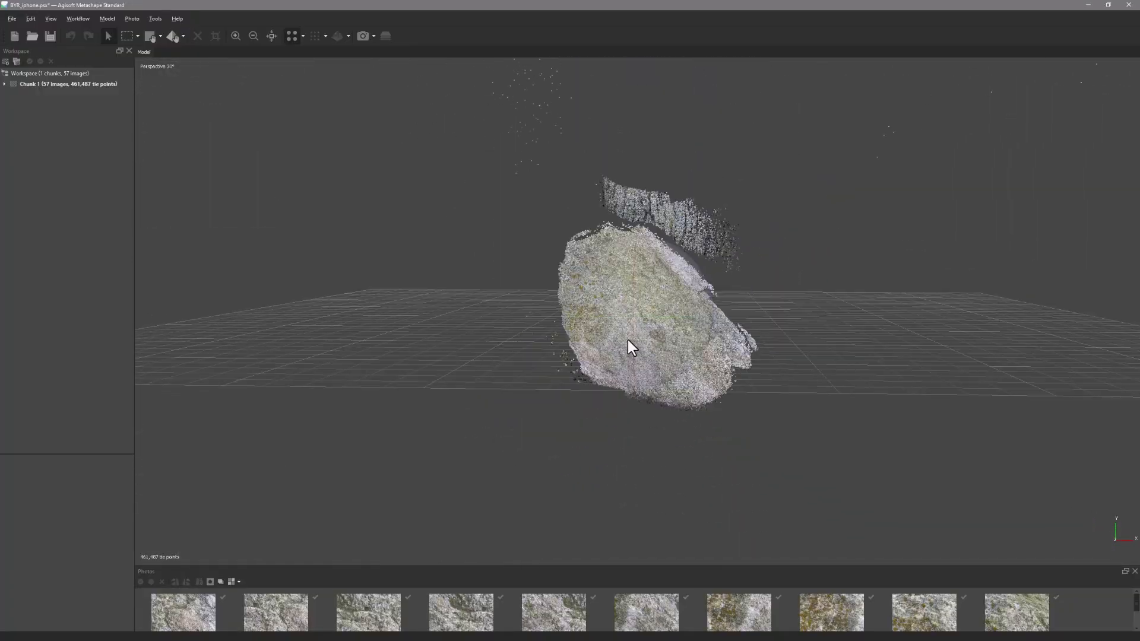
pyautogui.moveTo(621, 298); pyautogui.dragTo(560, 120)
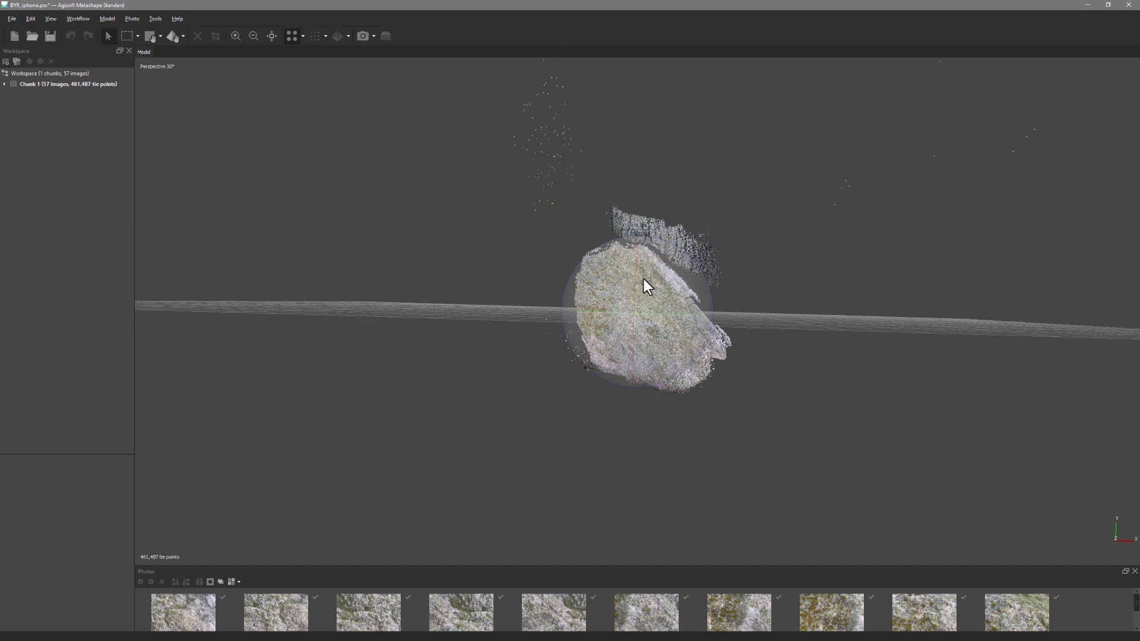
pyautogui.moveTo(618, 291); pyautogui.dragTo(670, 305)
pyautogui.scroll(10, 619, 294)
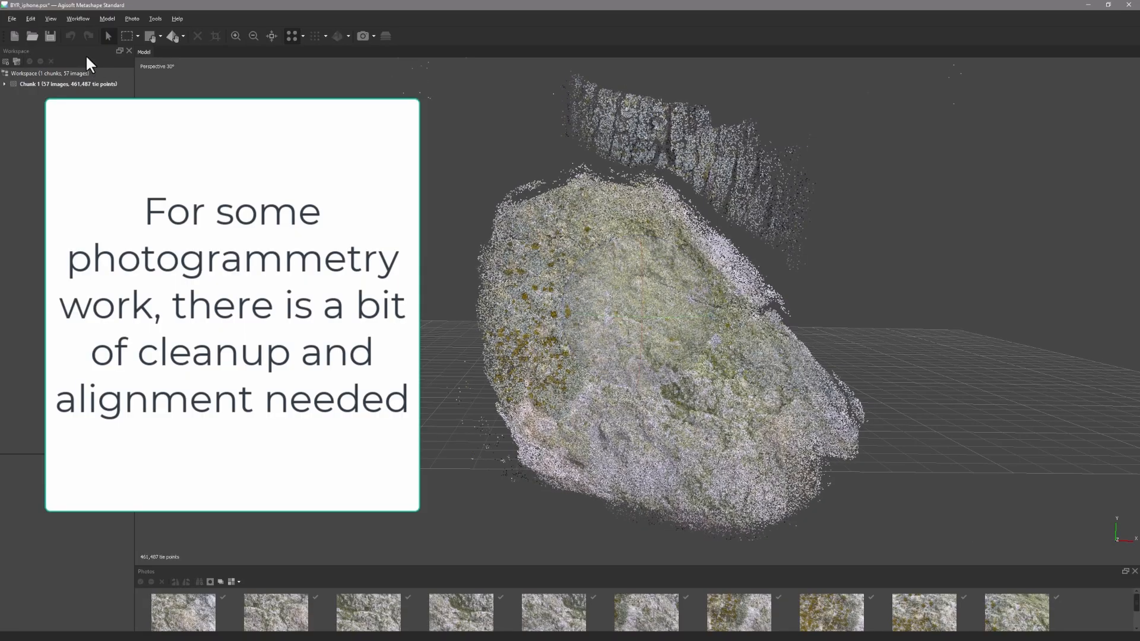
# Set up Build Model from depth maps with High quality and a High face count
pyautogui.click(76, 18)
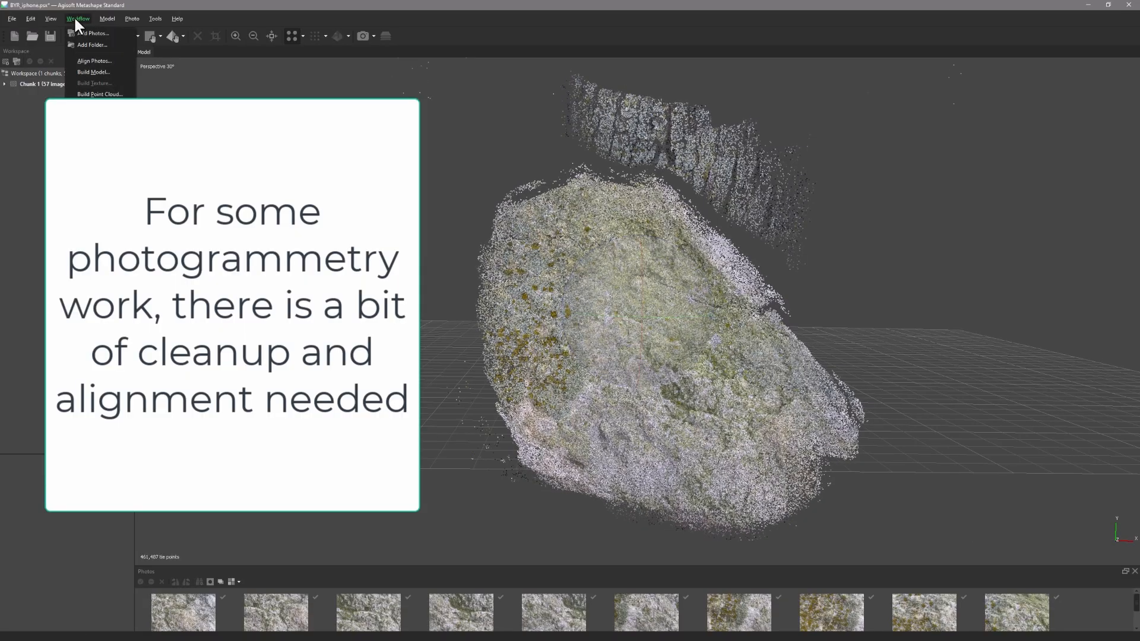
pyautogui.click(93, 72)
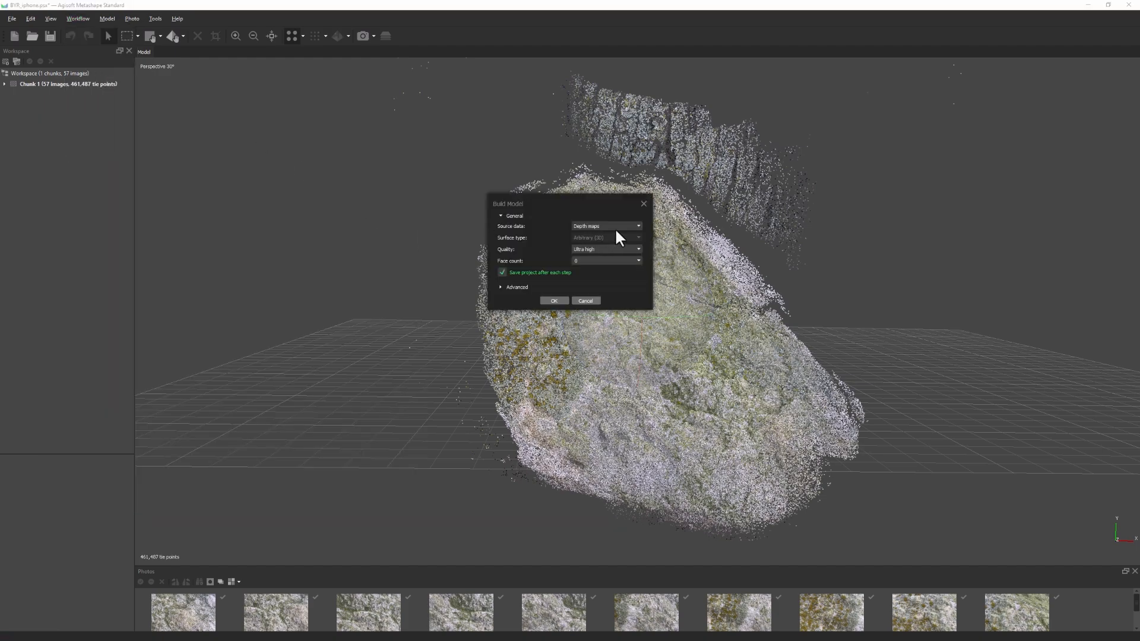
pyautogui.doubleClick(579, 261)
pyautogui.click(598, 249)
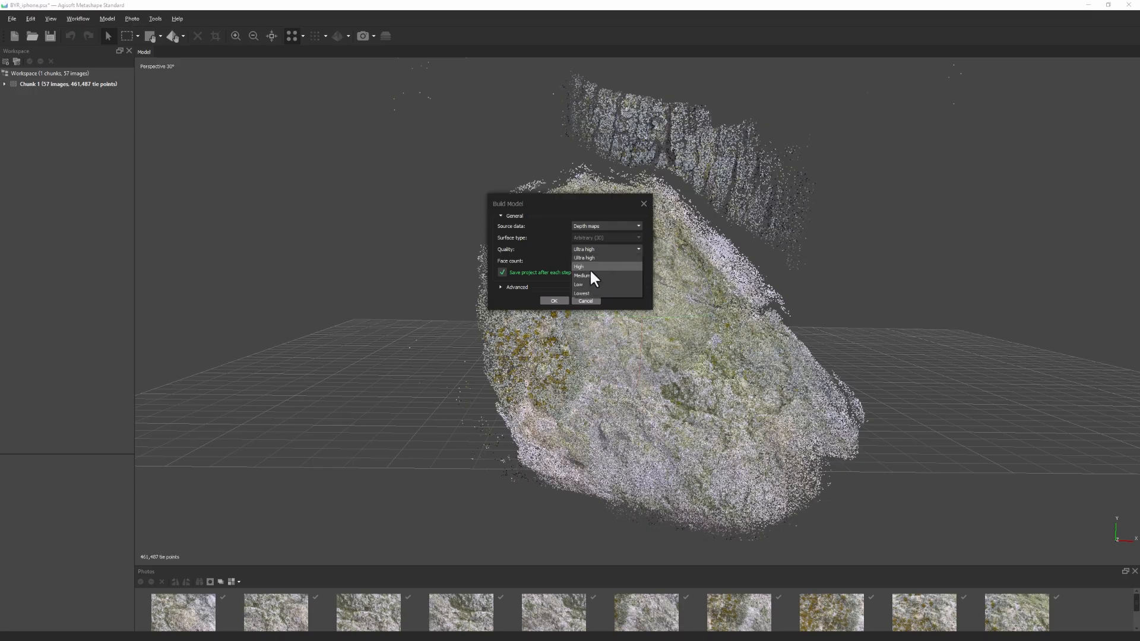
pyautogui.click(593, 267)
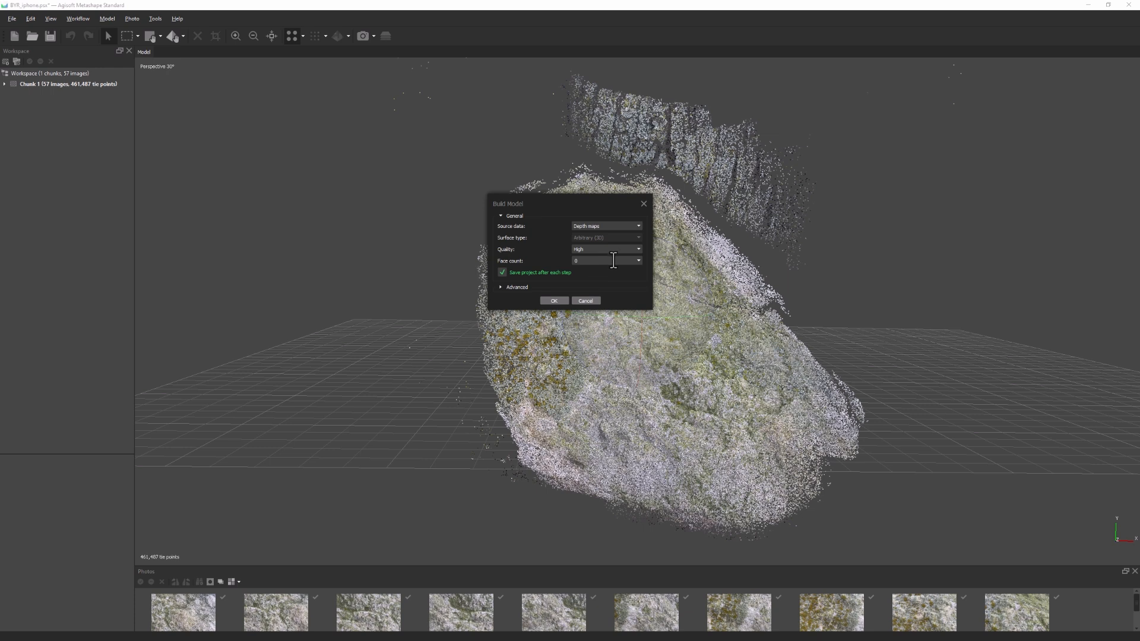
pyautogui.click(638, 260)
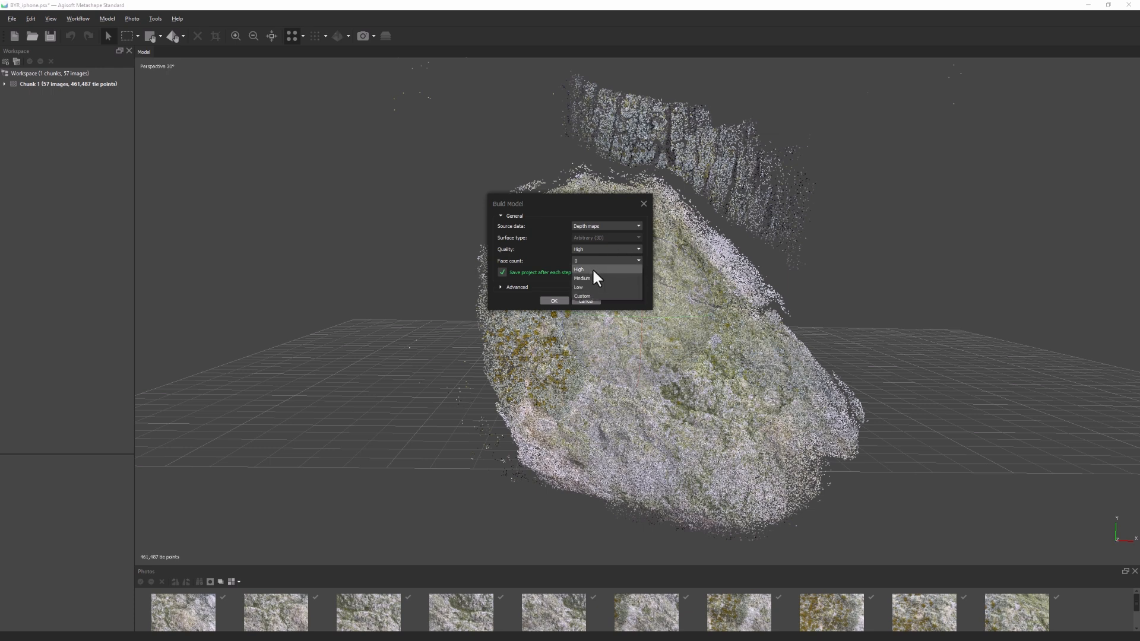
pyautogui.click(591, 268)
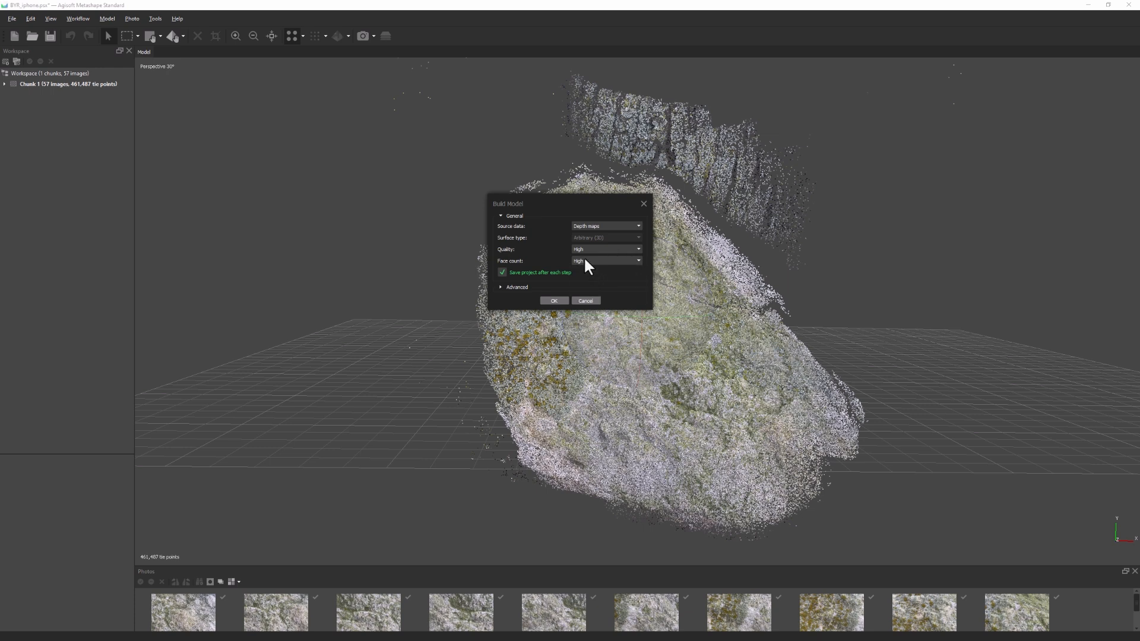
# Set the model quality to Ultra high and the face count to Custom with value 0, and start the build
pyautogui.click(589, 251)
pyautogui.click(589, 259)
pyautogui.click(586, 261)
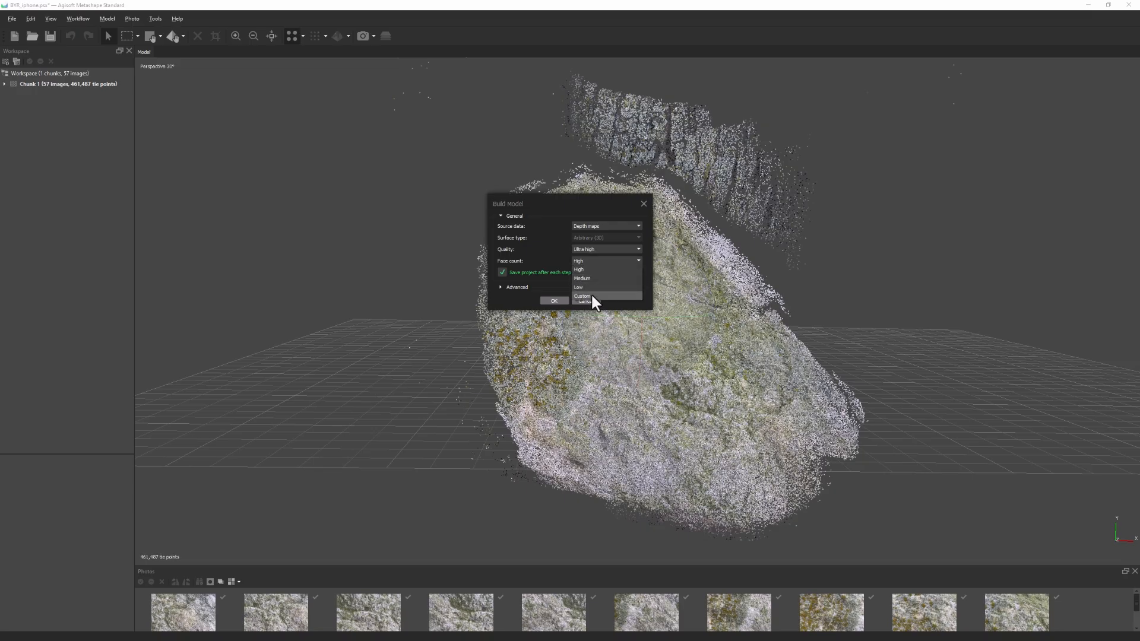
pyautogui.click(590, 295)
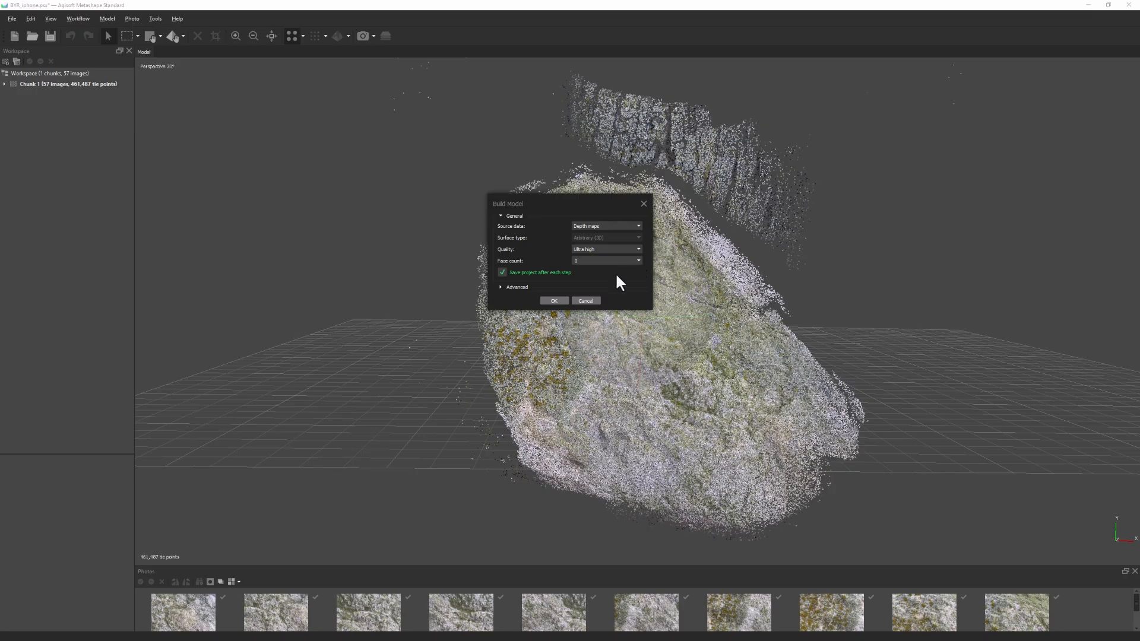
pyautogui.click(639, 260)
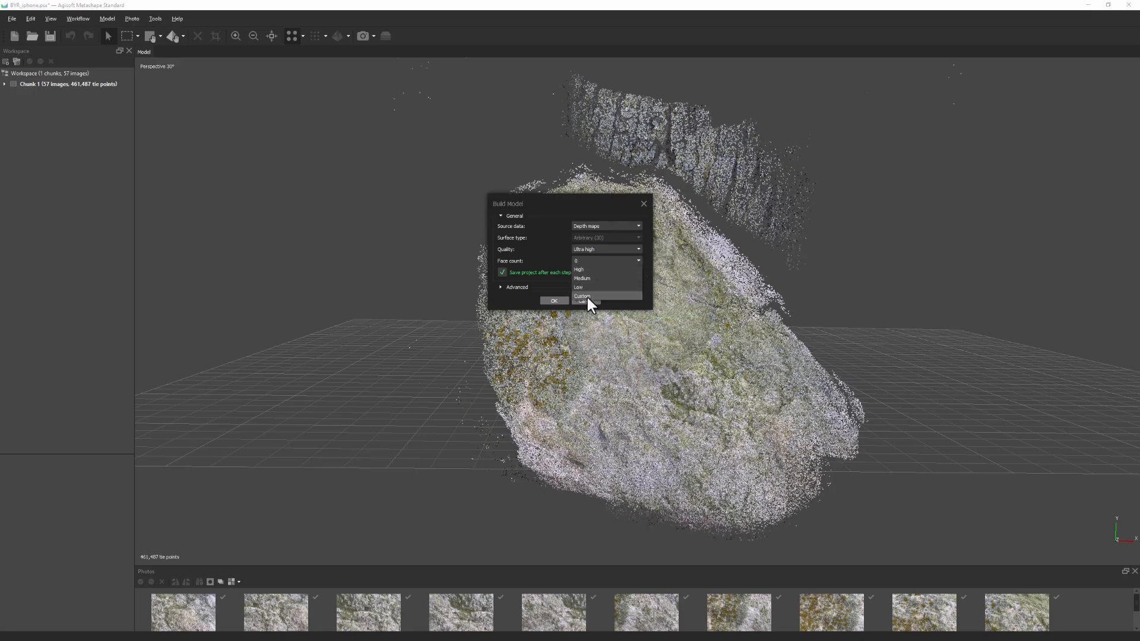
pyautogui.click(585, 296)
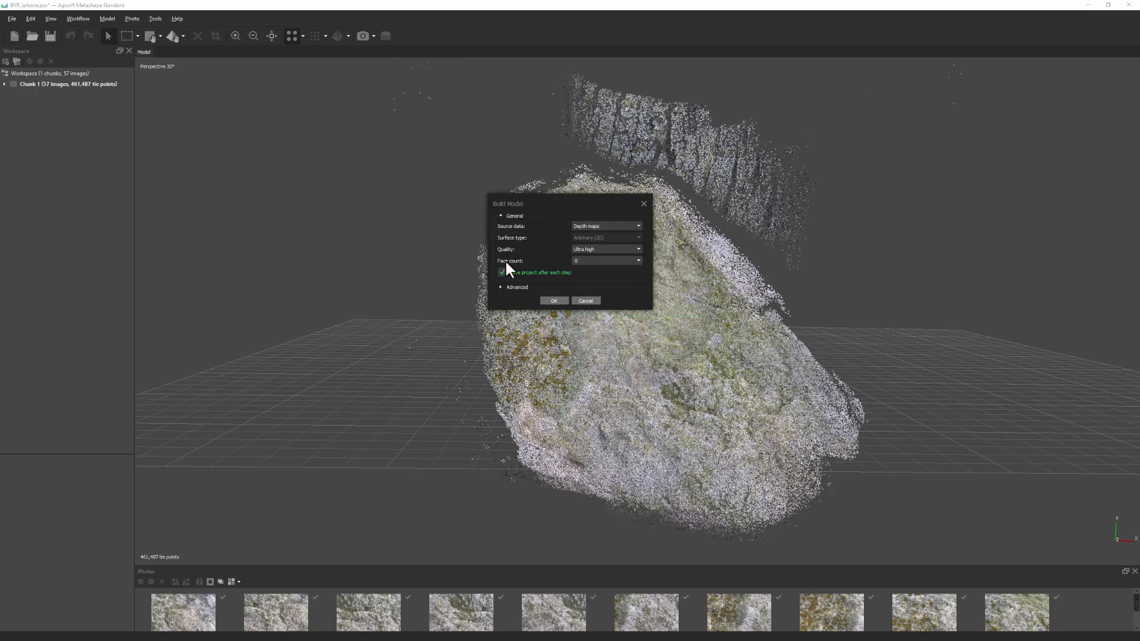
pyautogui.click(554, 301)
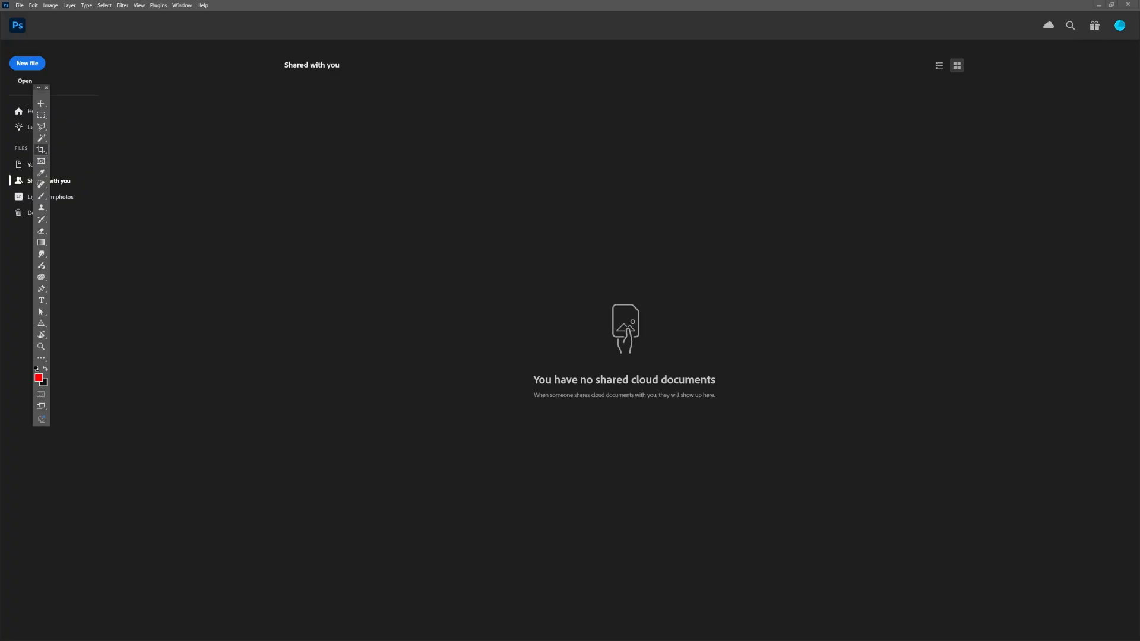
# Switch to Photoshop and open the selected ORF photos from the 101OMSYS folder in a full-screen Camera Raw window
pyautogui.moveTo(1139, 134)
pyautogui.mouseDown()
pyautogui.moveTo(986, 136)
pyautogui.moveTo(1139, 140)
pyautogui.mouseUp()
pyautogui.moveTo(1139, 144); pyautogui.dragTo(1090, 144)
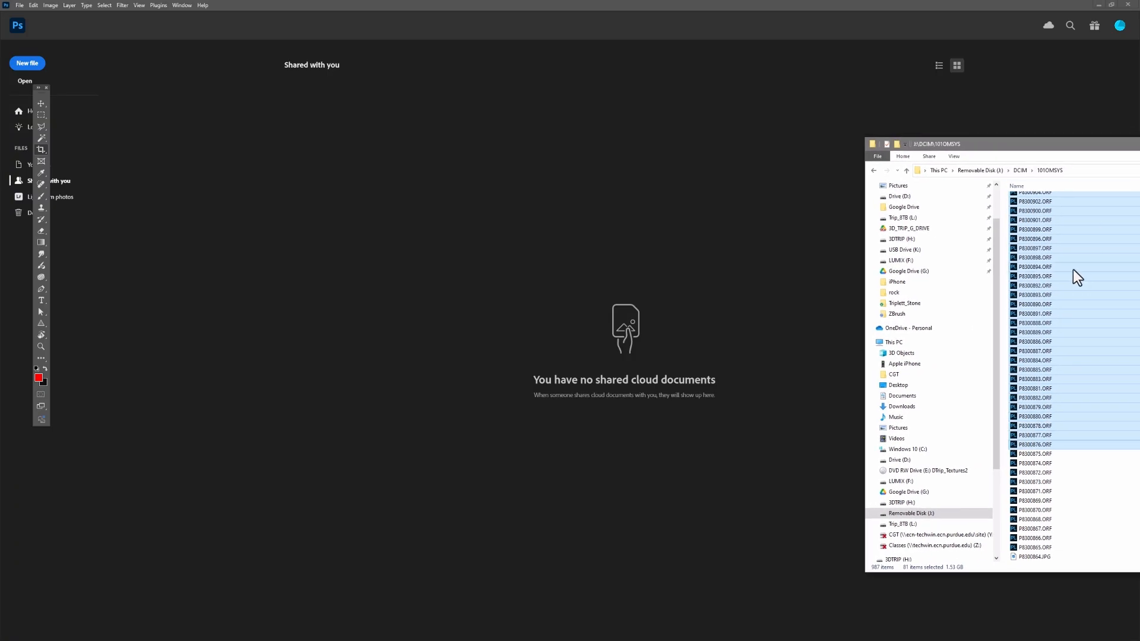
pyautogui.moveTo(1075, 270); pyautogui.dragTo(455, 178)
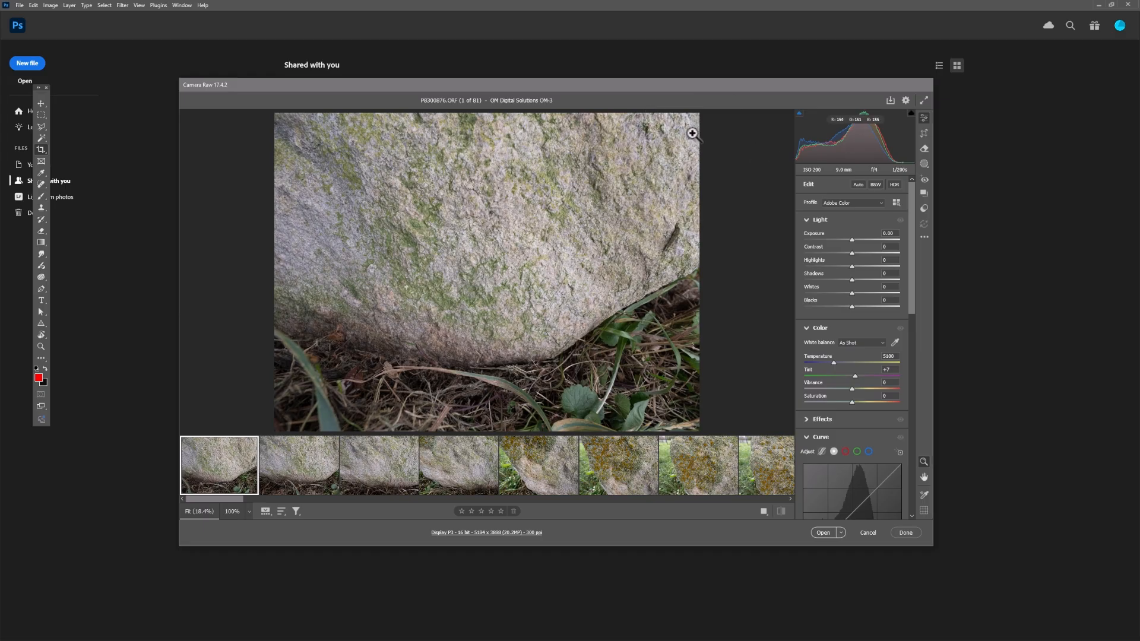
pyautogui.click(924, 101)
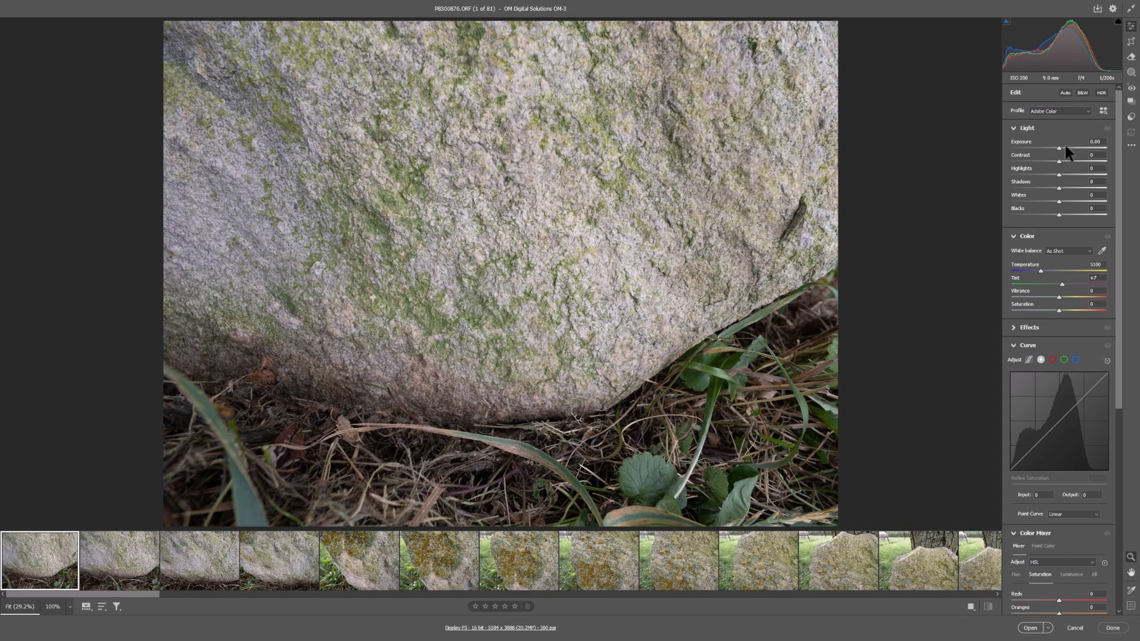
# Set the first photo's highlights to -50, shadows to +50, whites to -25 and blacks to +25
pyautogui.moveTo(1059, 174); pyautogui.dragTo(1040, 174)
pyautogui.moveTo(1039, 175); pyautogui.dragTo(1065, 188)
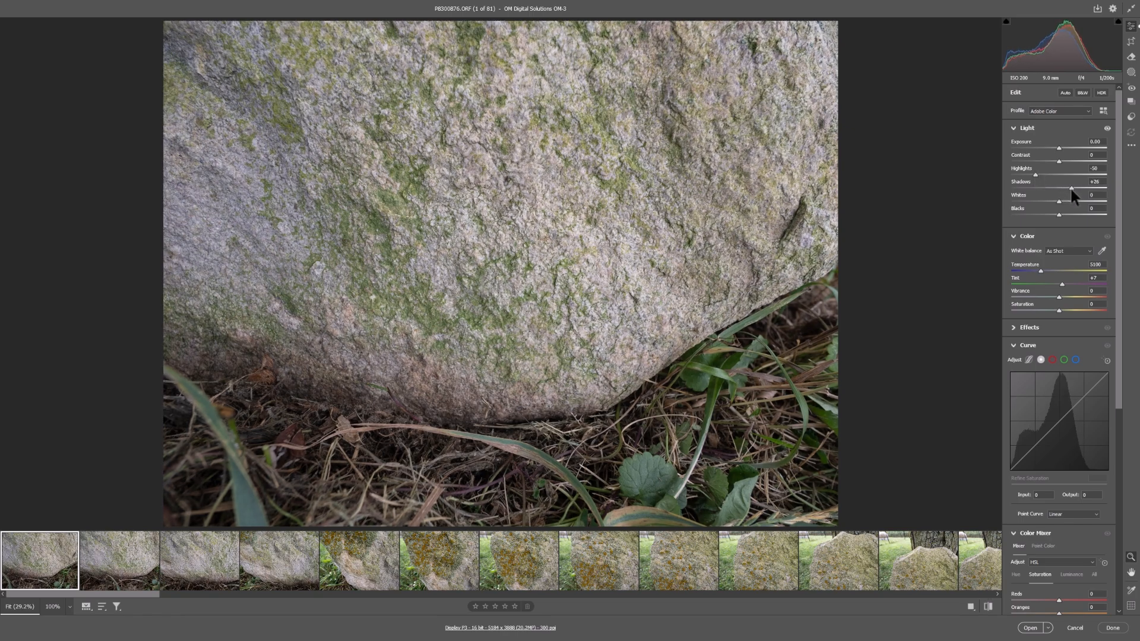
pyautogui.moveTo(1071, 188); pyautogui.dragTo(1081, 188)
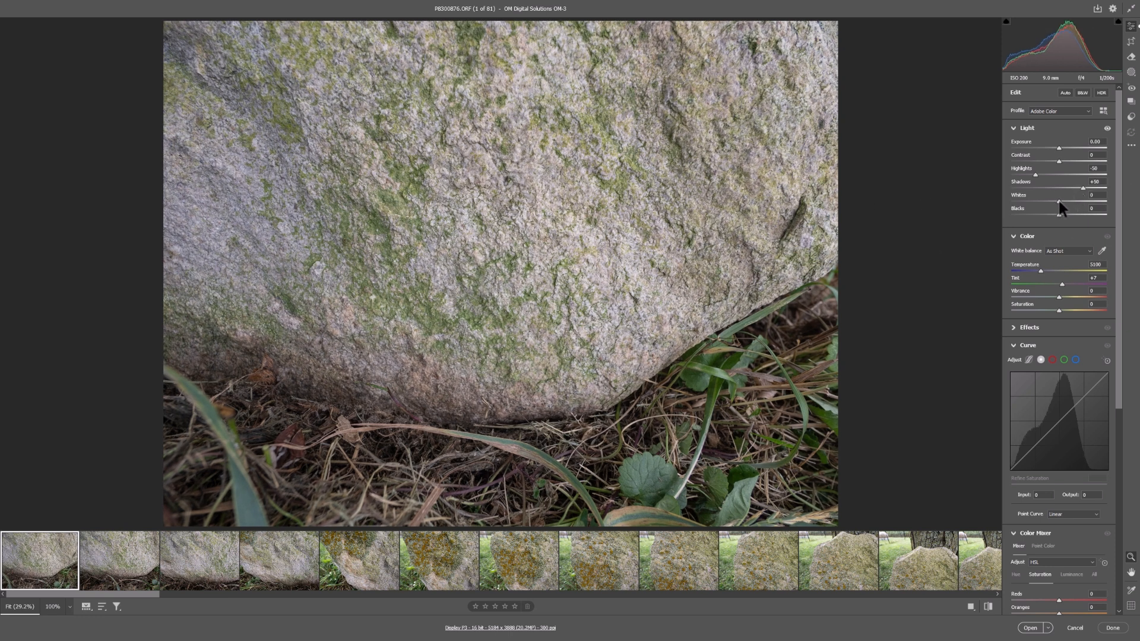
pyautogui.moveTo(1059, 202)
pyautogui.mouseDown()
pyautogui.moveTo(1046, 202)
pyautogui.moveTo(1072, 214)
pyautogui.mouseUp()
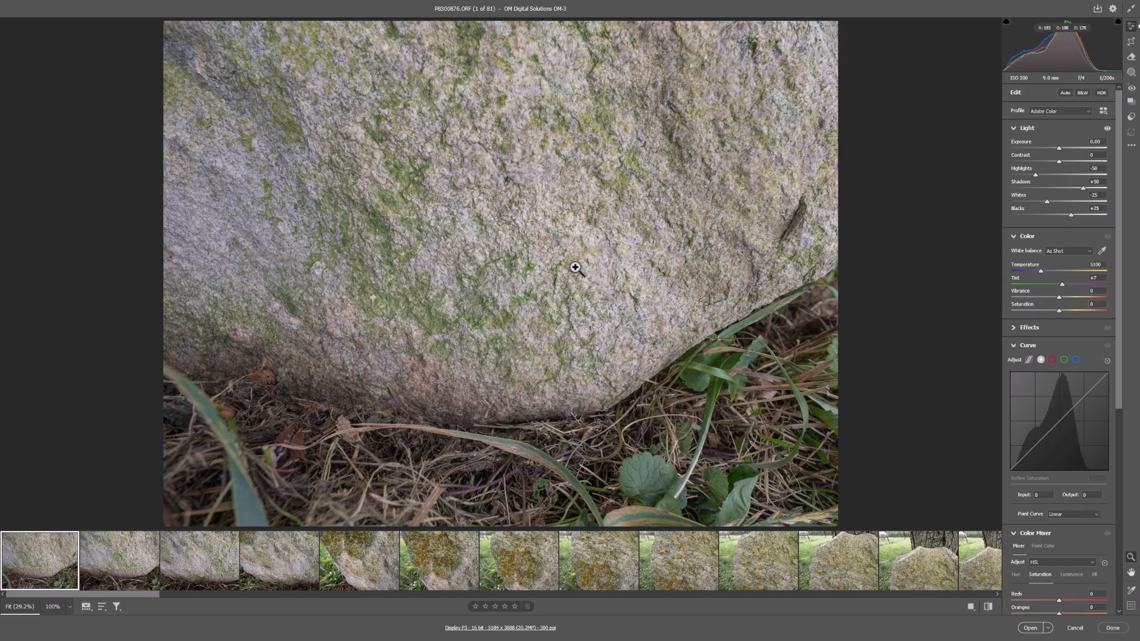
# Try raising the first photo's shadows to +100 and undo the change
pyautogui.moveTo(532, 244)
pyautogui.mouseDown()
pyautogui.moveTo(635, 216)
pyautogui.moveTo(501, 229)
pyautogui.moveTo(526, 230)
pyautogui.mouseUp()
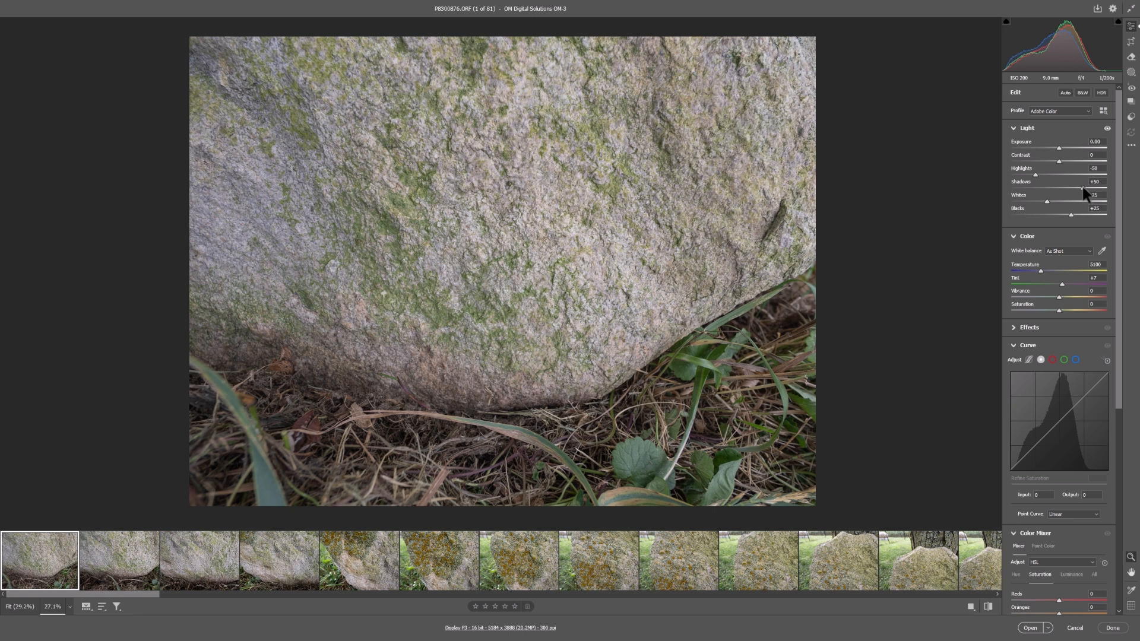
pyautogui.moveTo(1081, 187); pyautogui.dragTo(1123, 183)
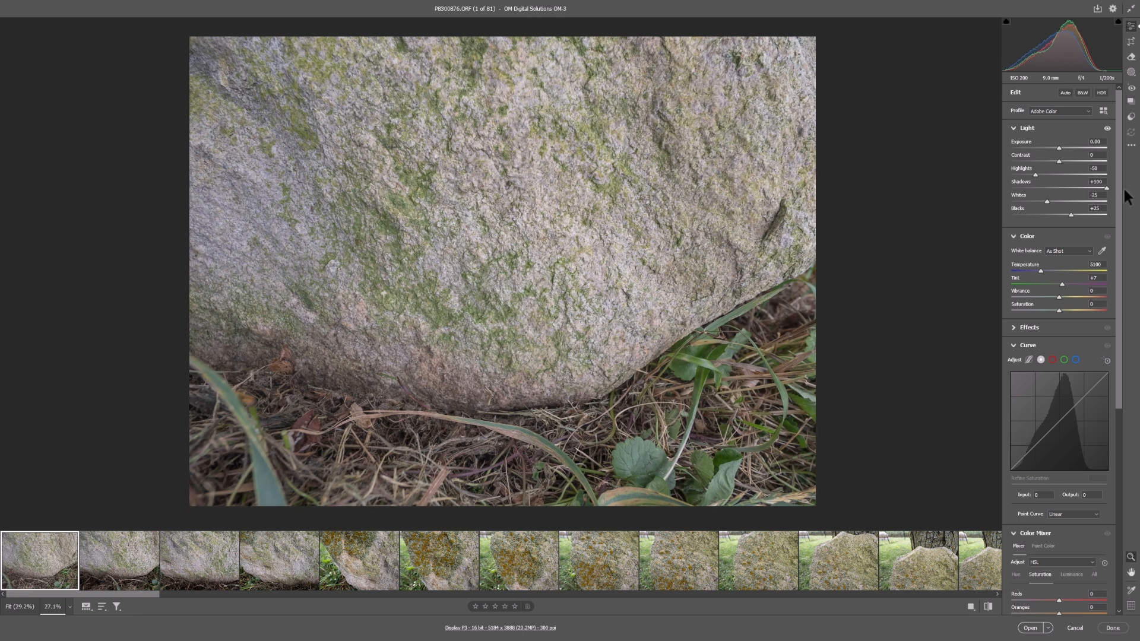
pyautogui.hotkey('ctrl', 'z')
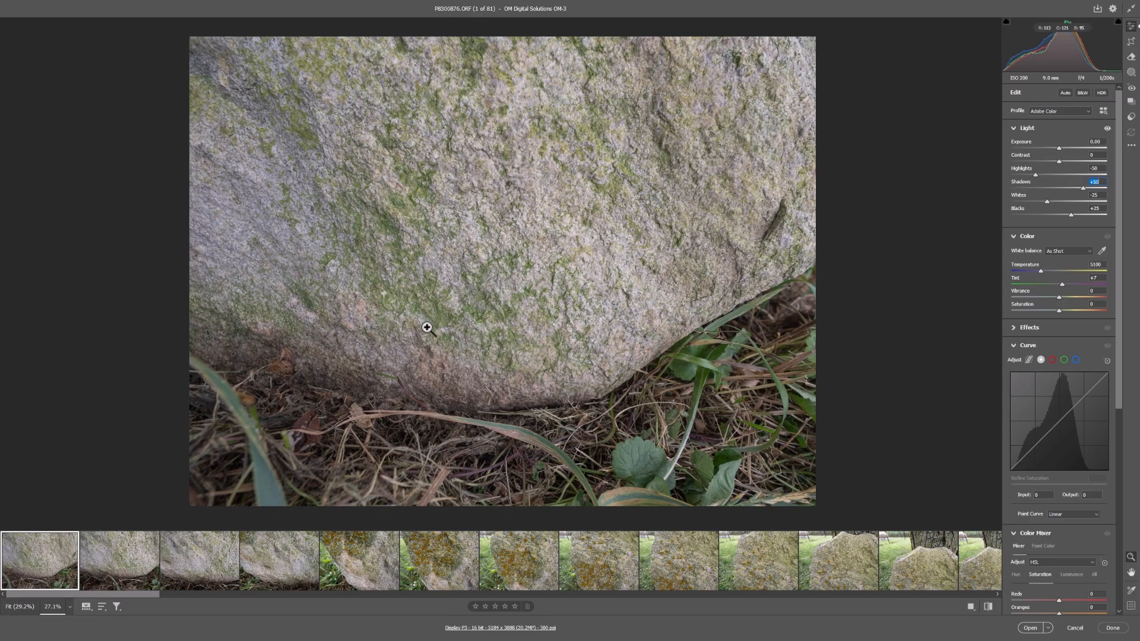
# Copy the first photo's edit settings and paste them onto all the photos in the filmstrip
pyautogui.click(33, 559)
pyautogui.rightClick(33, 557)
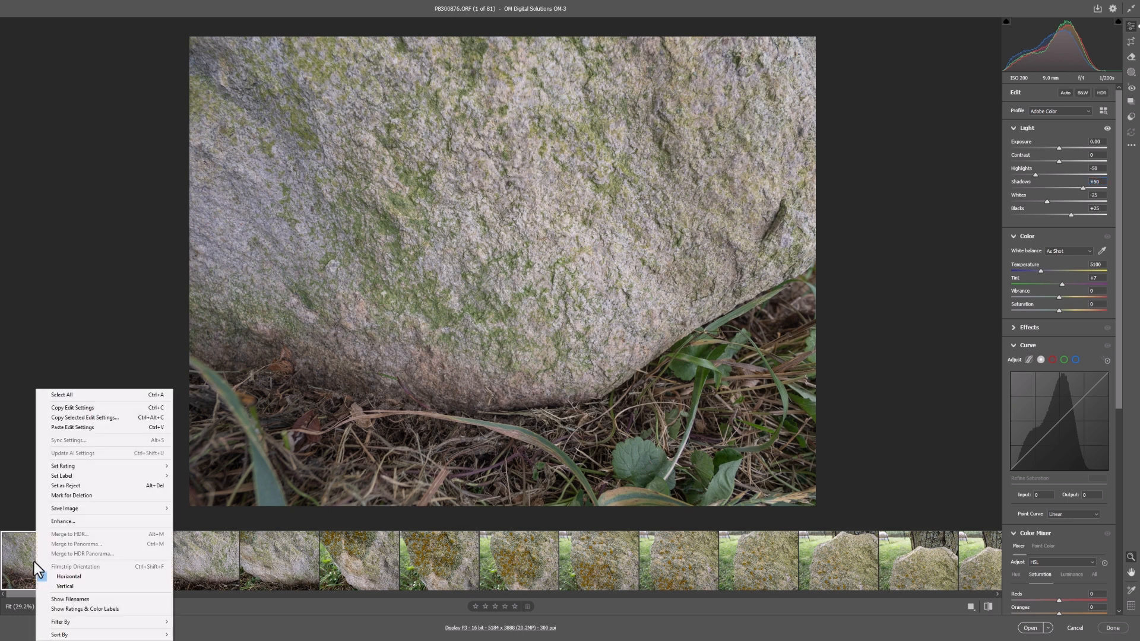
pyautogui.click(81, 409)
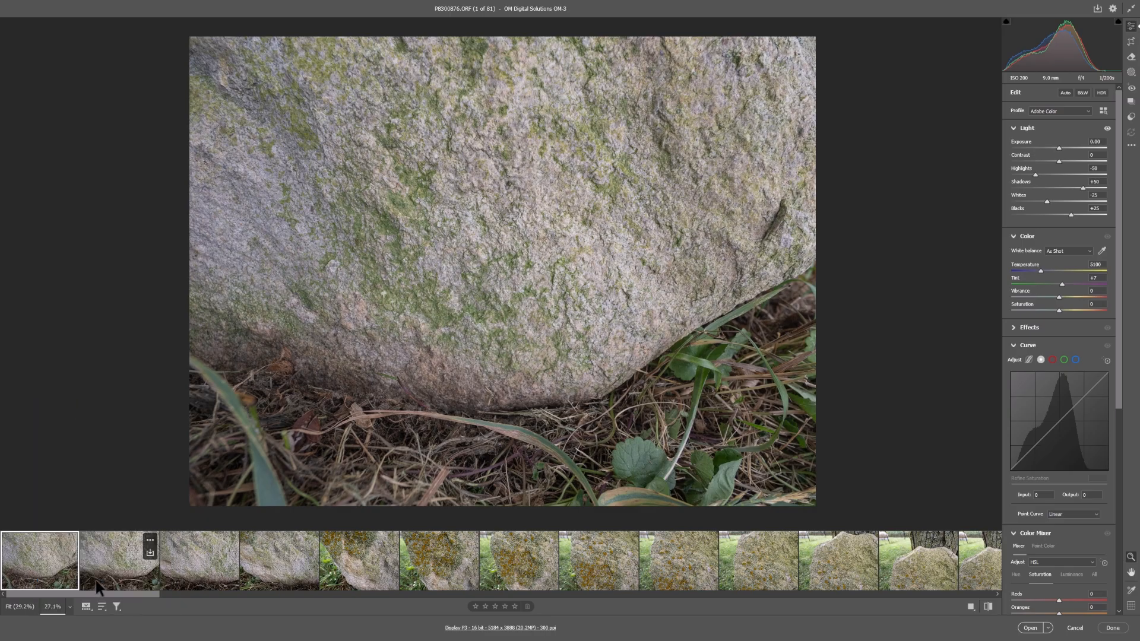
pyautogui.hotkey('ctrl', 'a')
pyautogui.rightClick(116, 555)
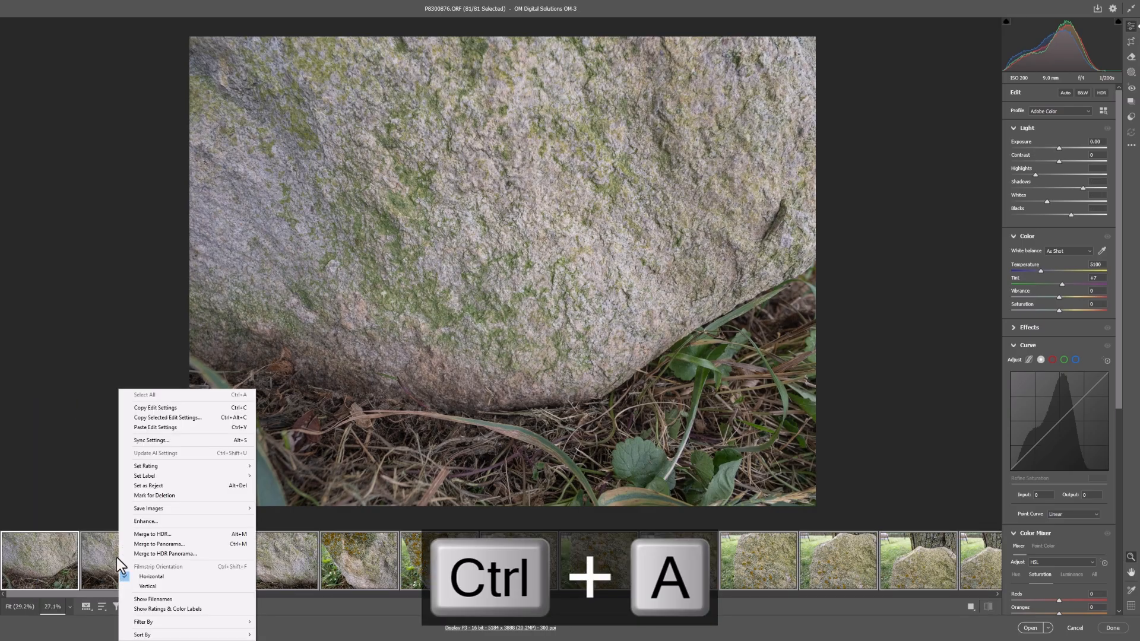
pyautogui.click(161, 427)
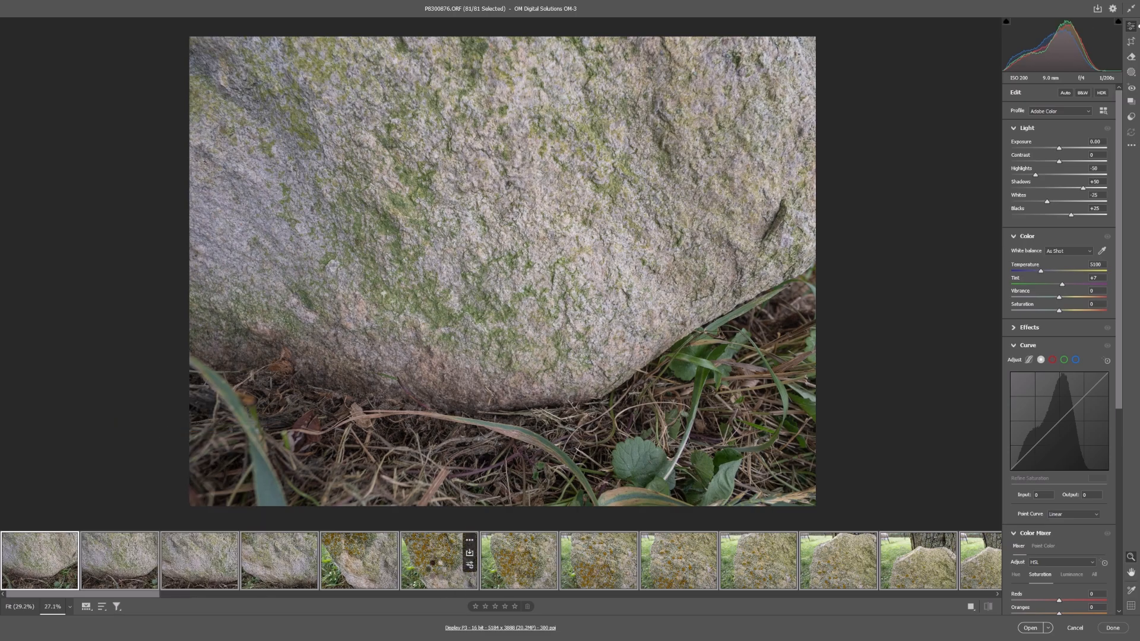
# Examine the pasted edits and the lichen detail up close on photos P8300881, P8300882 and P8300906
pyautogui.click(439, 561)
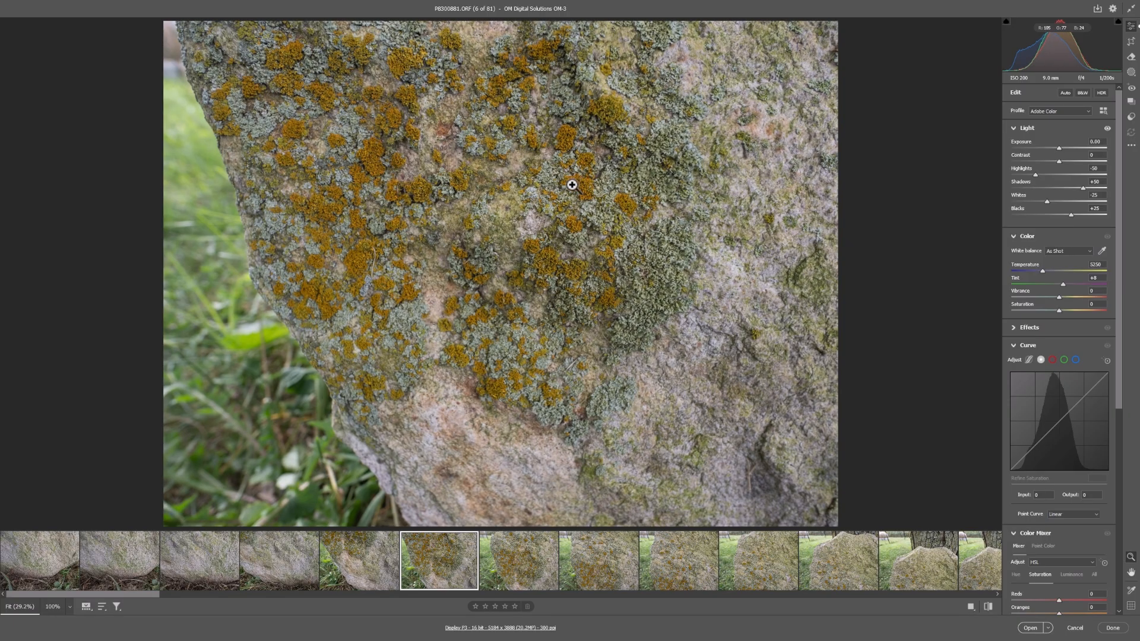
pyautogui.click(573, 186)
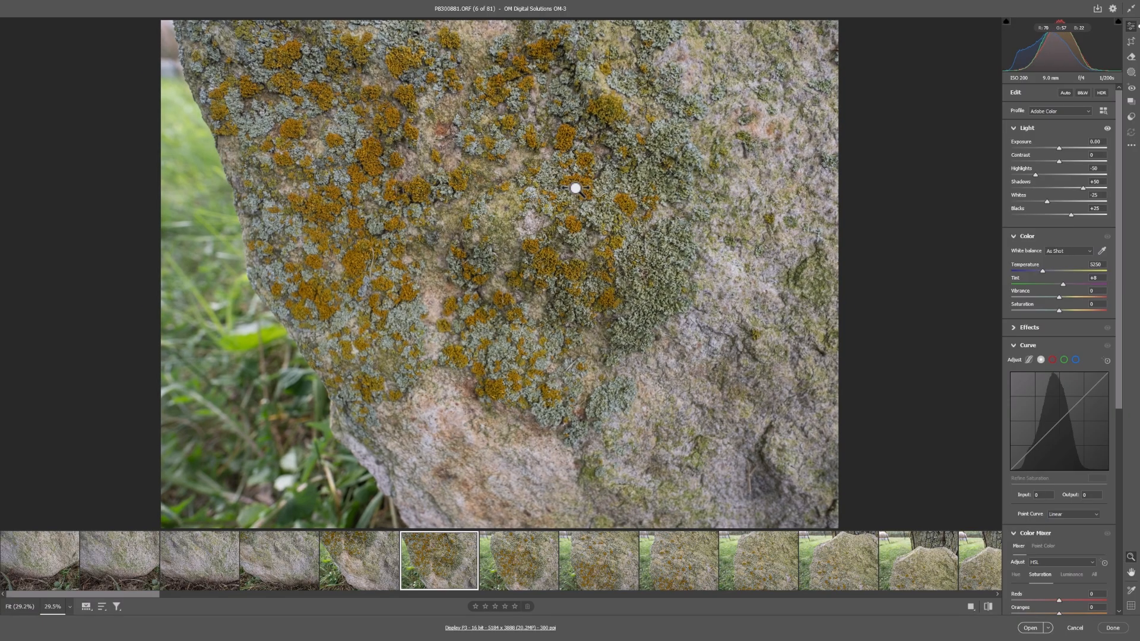
pyautogui.moveTo(619, 175); pyautogui.dragTo(547, 211)
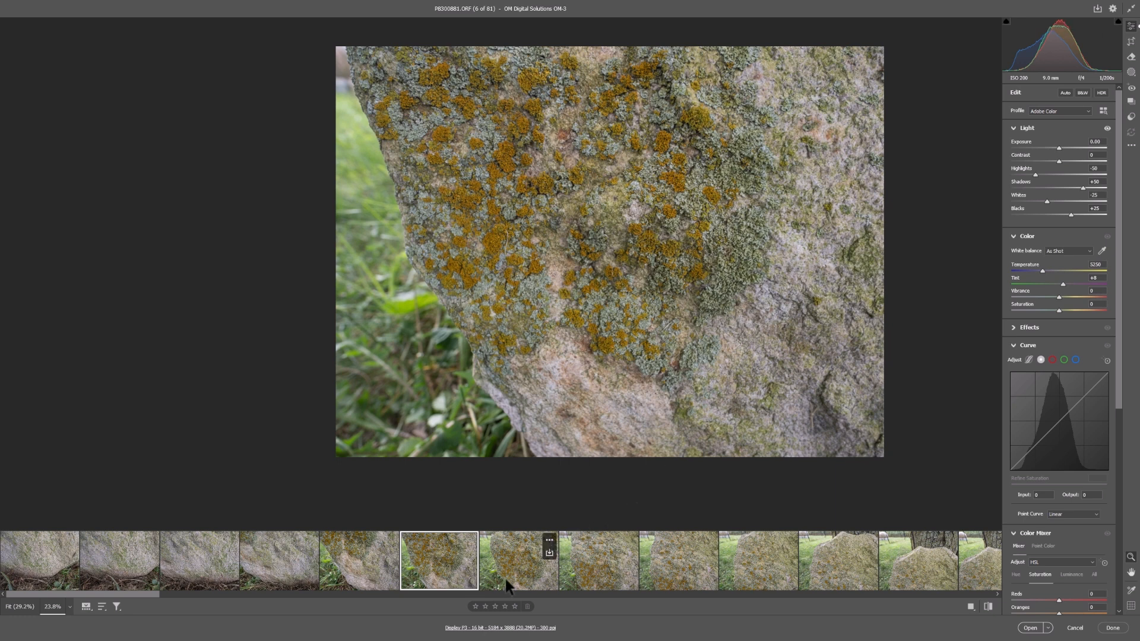
pyautogui.click(518, 546)
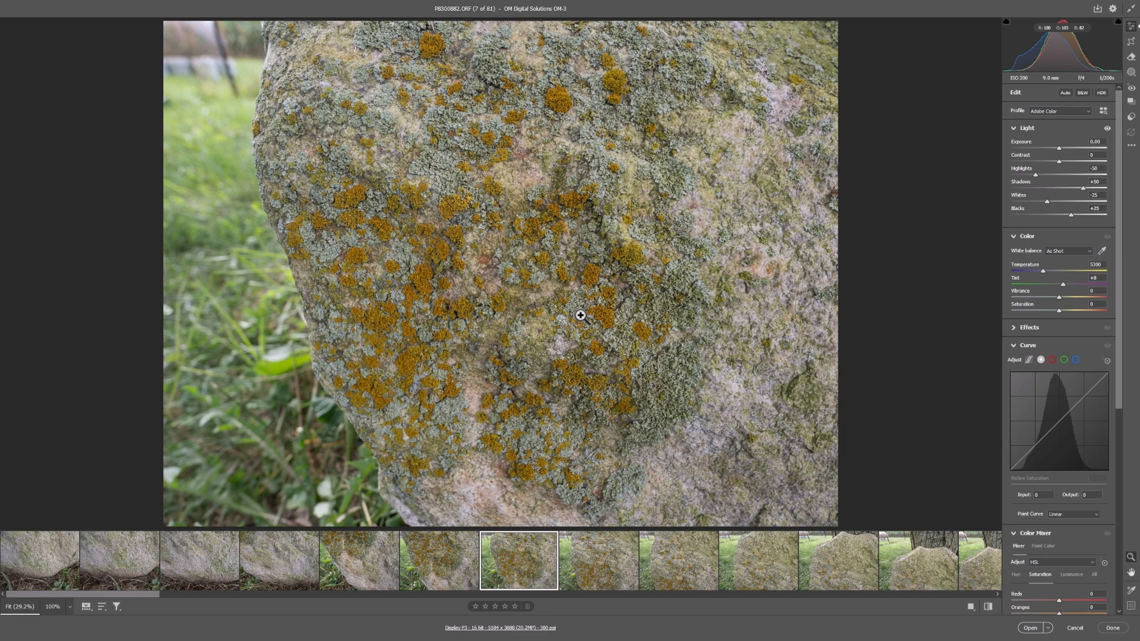
pyautogui.moveTo(603, 315); pyautogui.dragTo(626, 291)
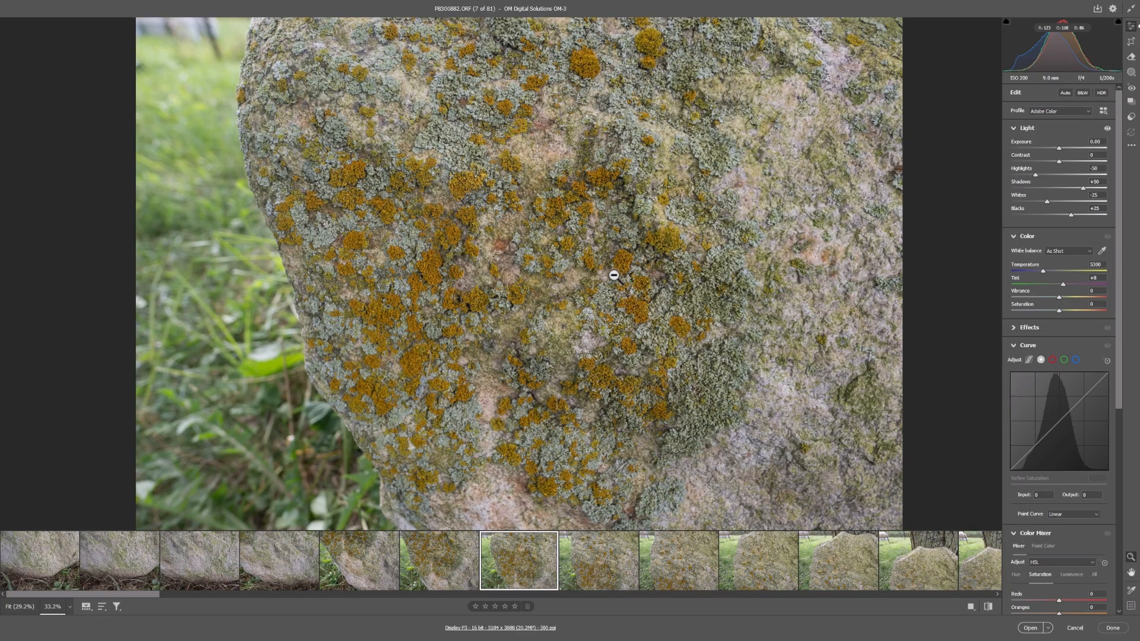
pyautogui.moveTo(613, 273); pyautogui.dragTo(674, 257)
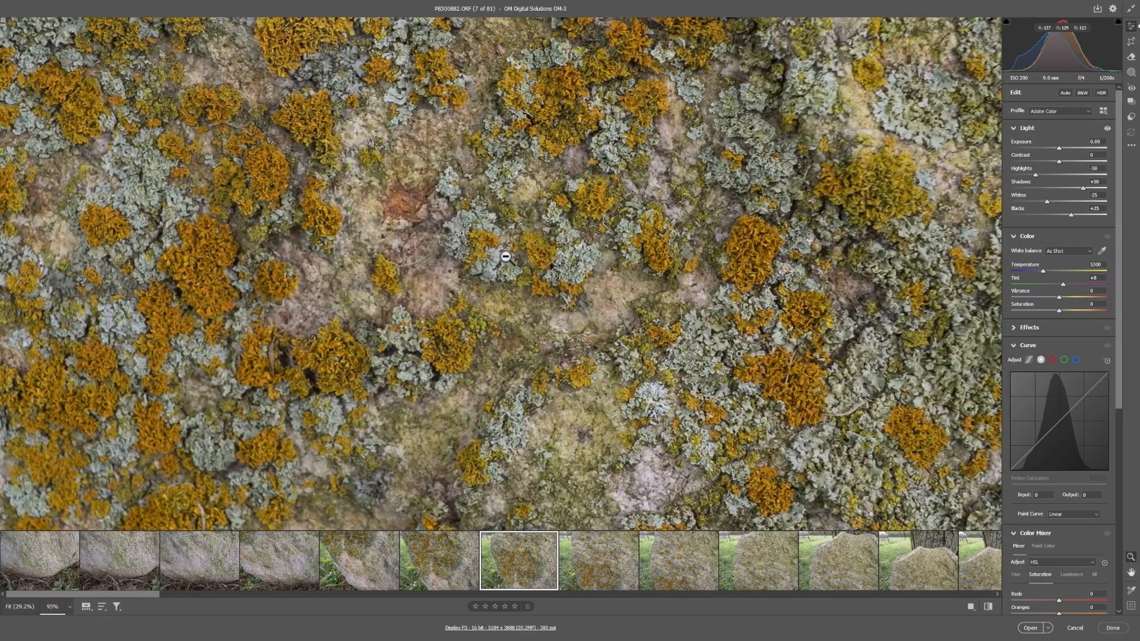
pyautogui.moveTo(544, 261); pyautogui.dragTo(446, 256)
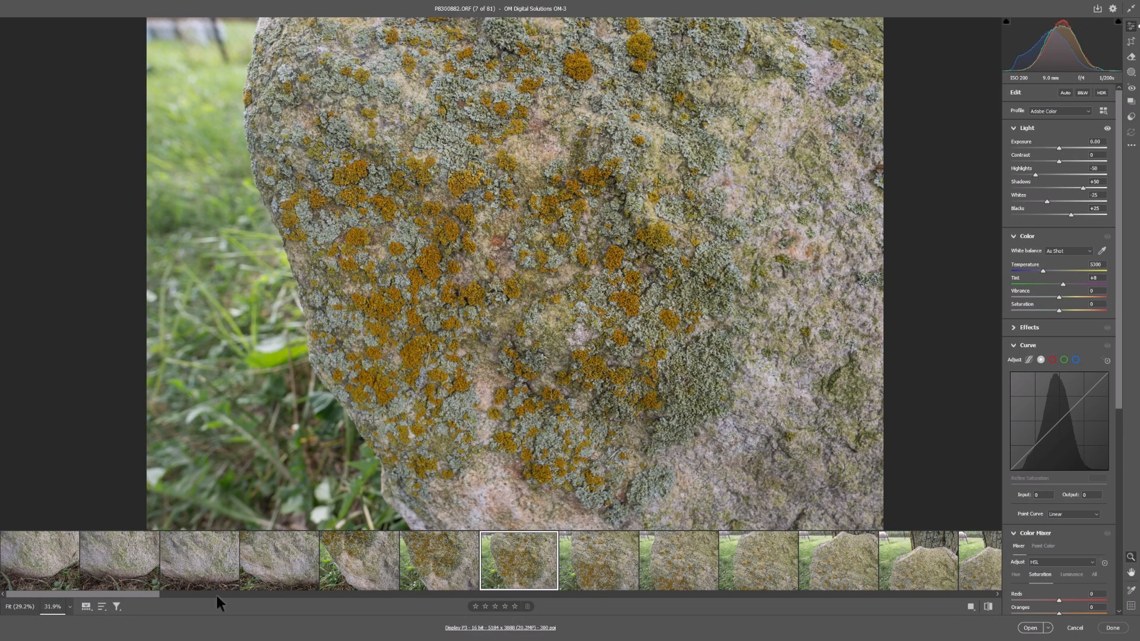
pyautogui.moveTo(153, 594); pyautogui.dragTo(420, 599)
pyautogui.click(775, 560)
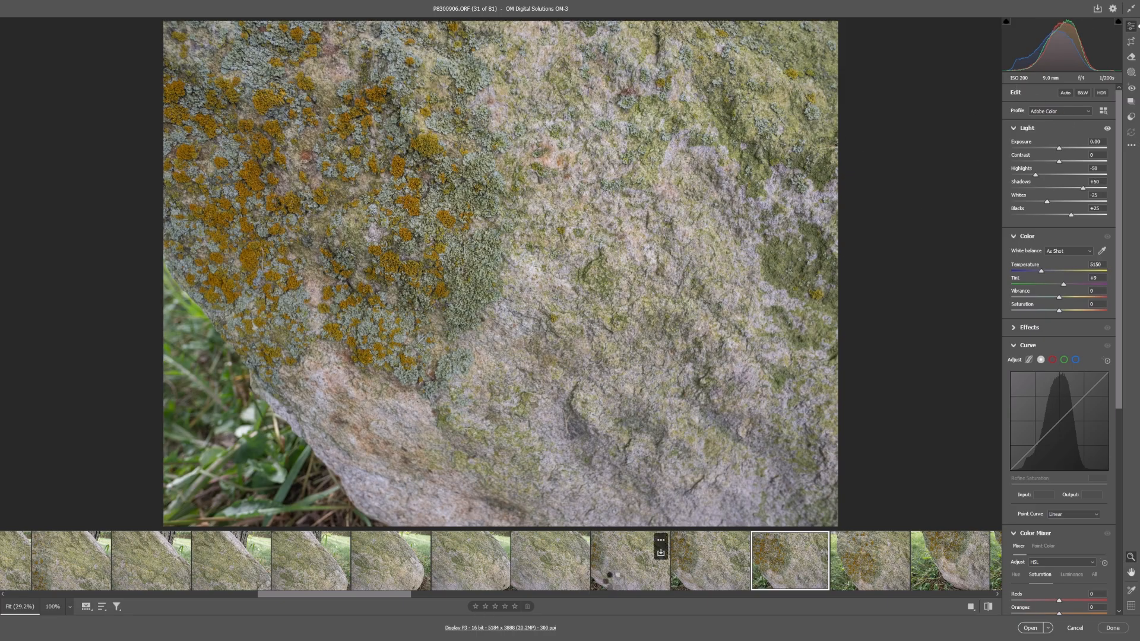
# Turn off the lens profile corrections for all photos, with P8300904 as the displayed photo
pyautogui.click(611, 573)
pyautogui.hotkey('ctrl', 'a')
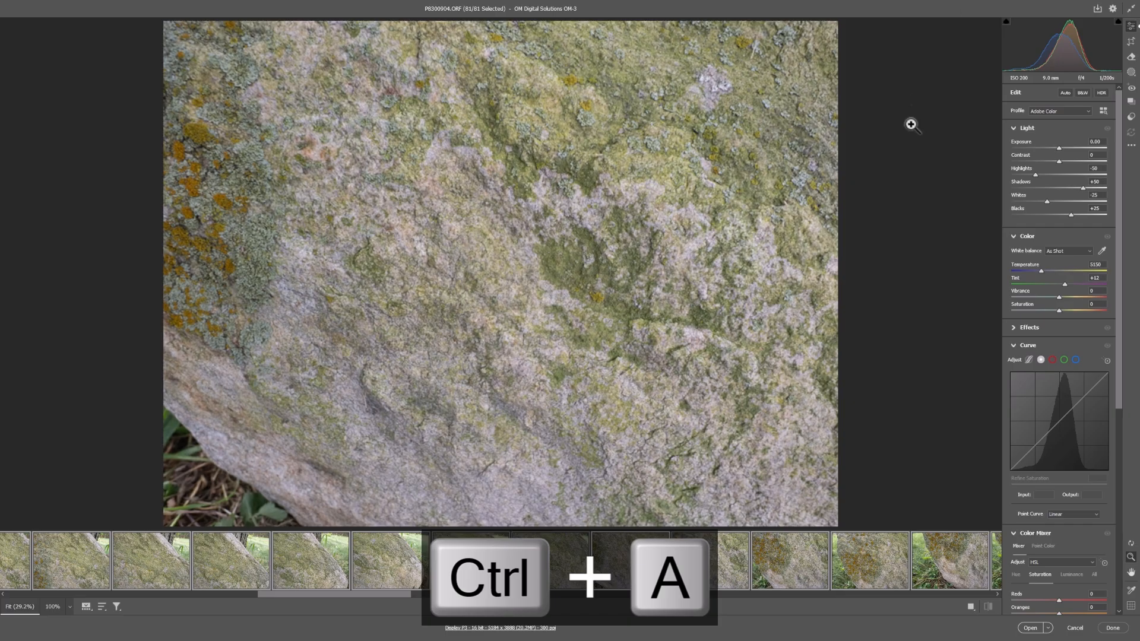
pyautogui.scroll(-6, 1045, 356)
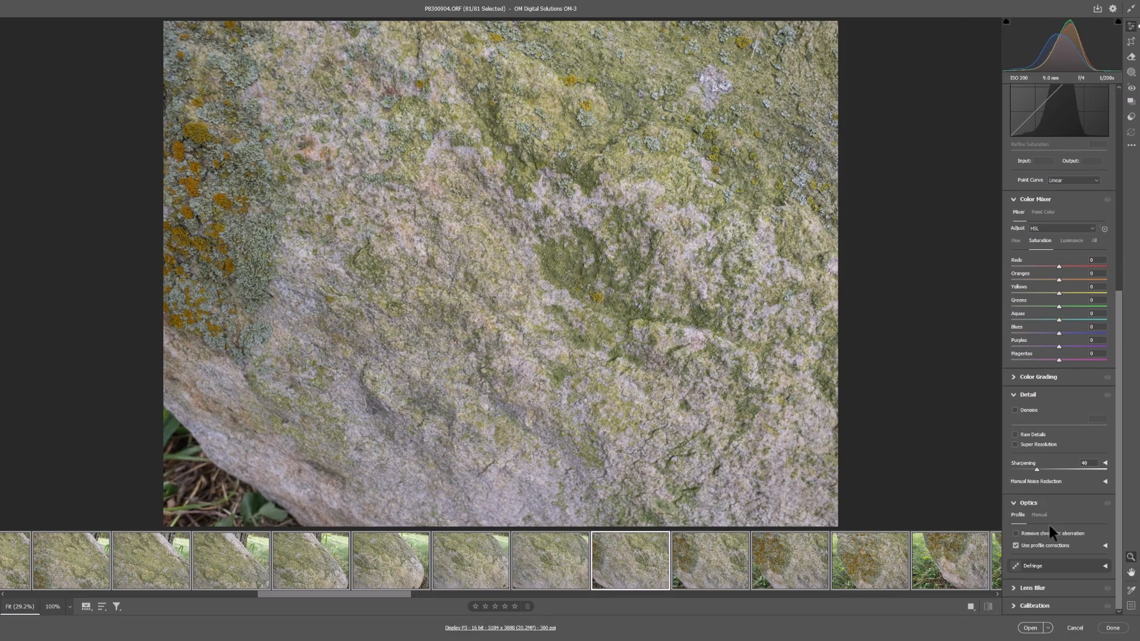
pyautogui.click(1016, 545)
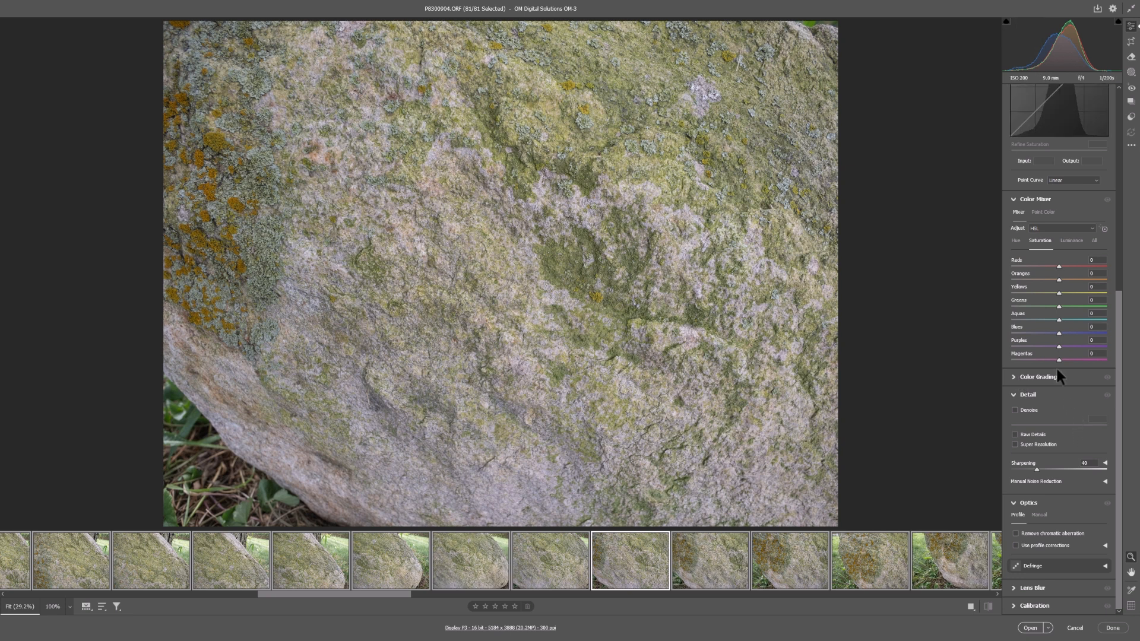
# Open the save options for all selected photos and choose L:\photogrammetry\Rock_Surface_scans\BackYardRock\iPhone\jpg as the destination folder
pyautogui.scroll(3, 1077, 414)
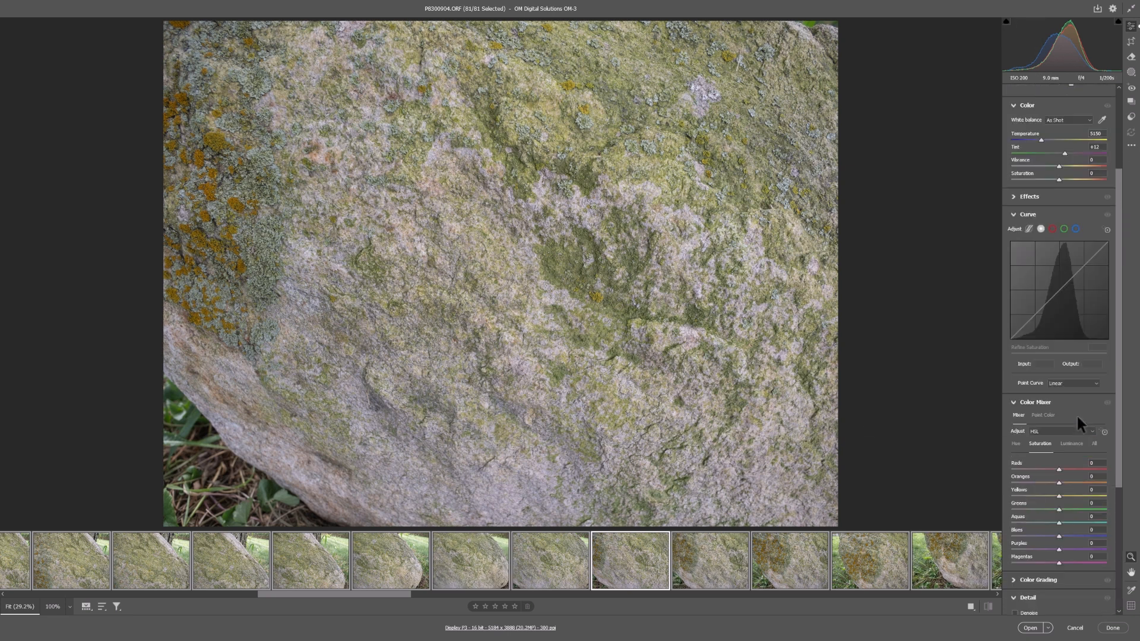
pyautogui.scroll(3, 1077, 414)
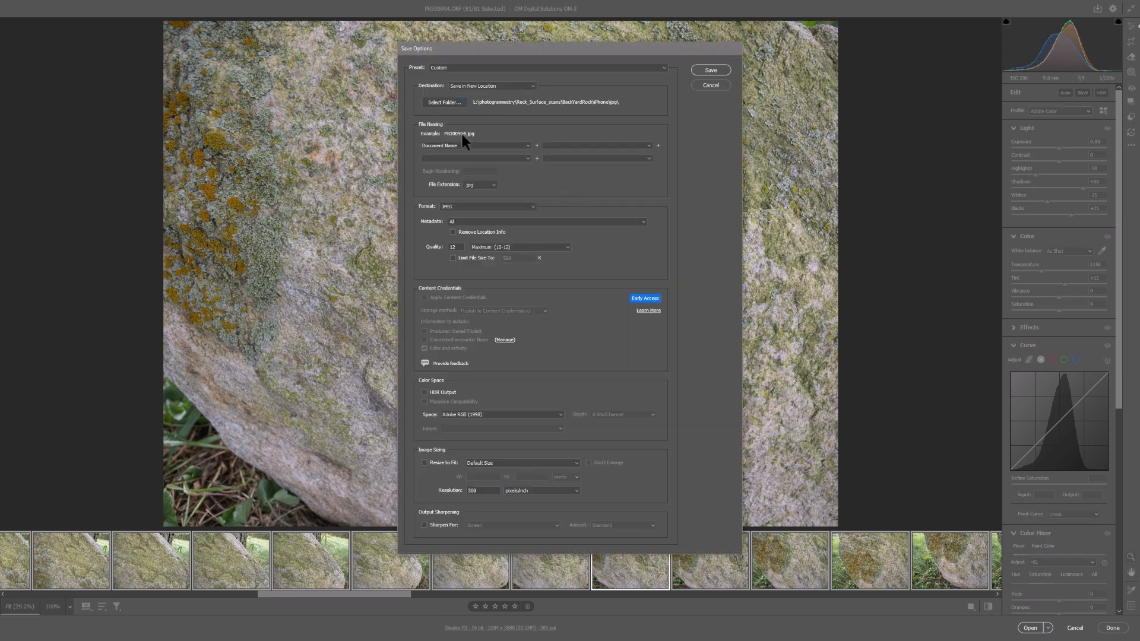
pyautogui.click(451, 102)
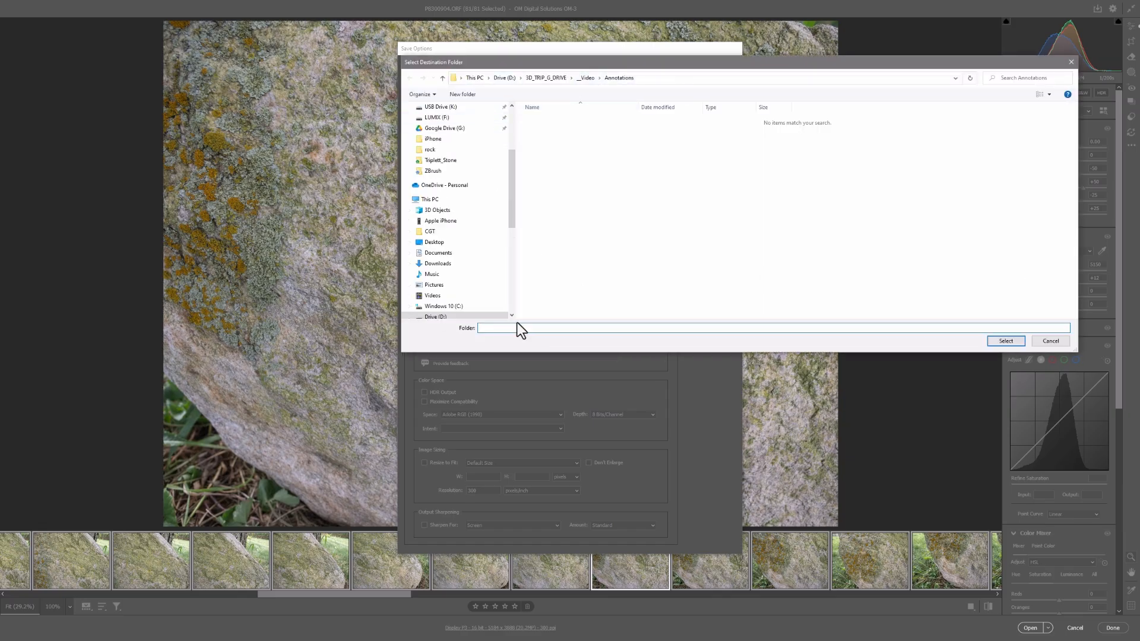
pyautogui.write('L:\\photogrammetry\\Rock_Surface_scans\\BackYardRock\\iPhone\\jpg')
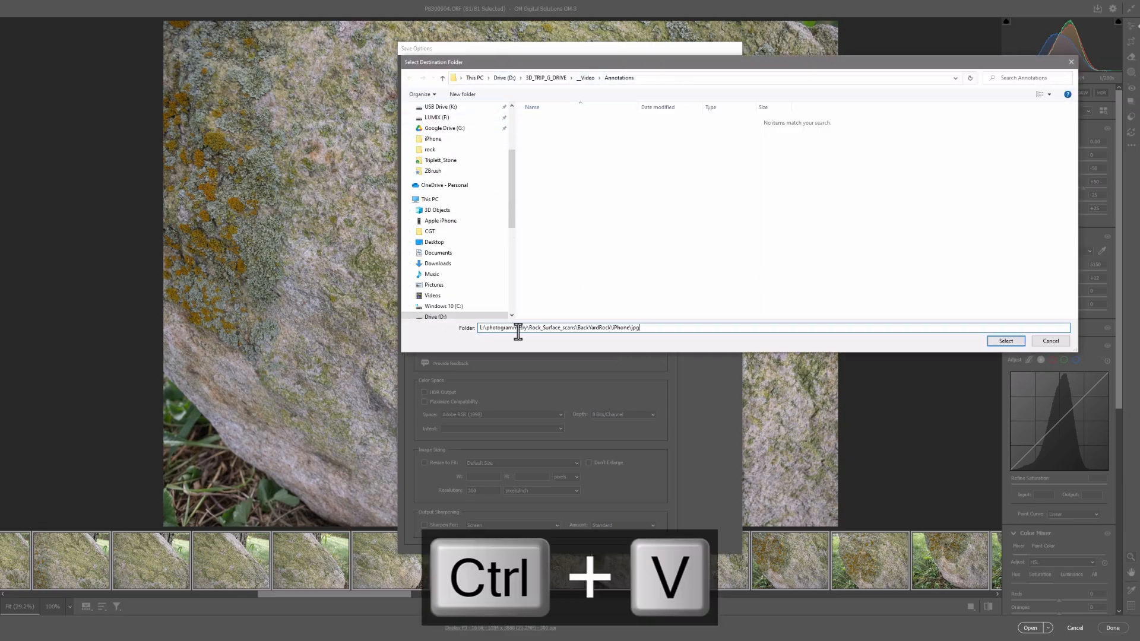
pyautogui.click(1009, 341)
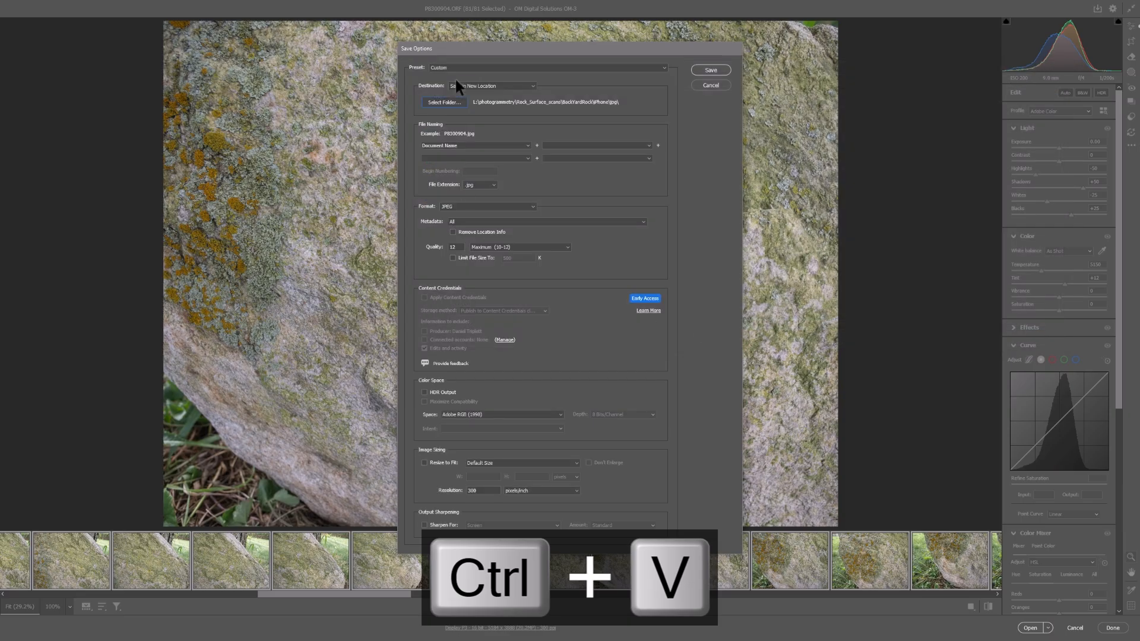
# Reopen the destination folder selection, create a folder named OM-3 inside BackYardRock and enter it
pyautogui.click(447, 101)
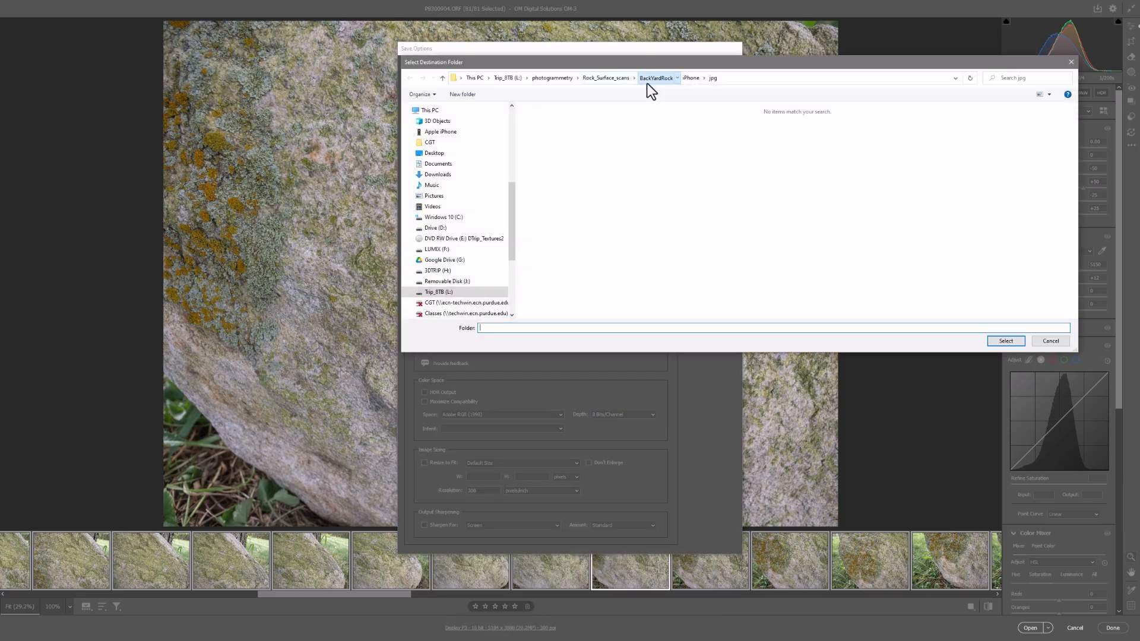
pyautogui.click(648, 80)
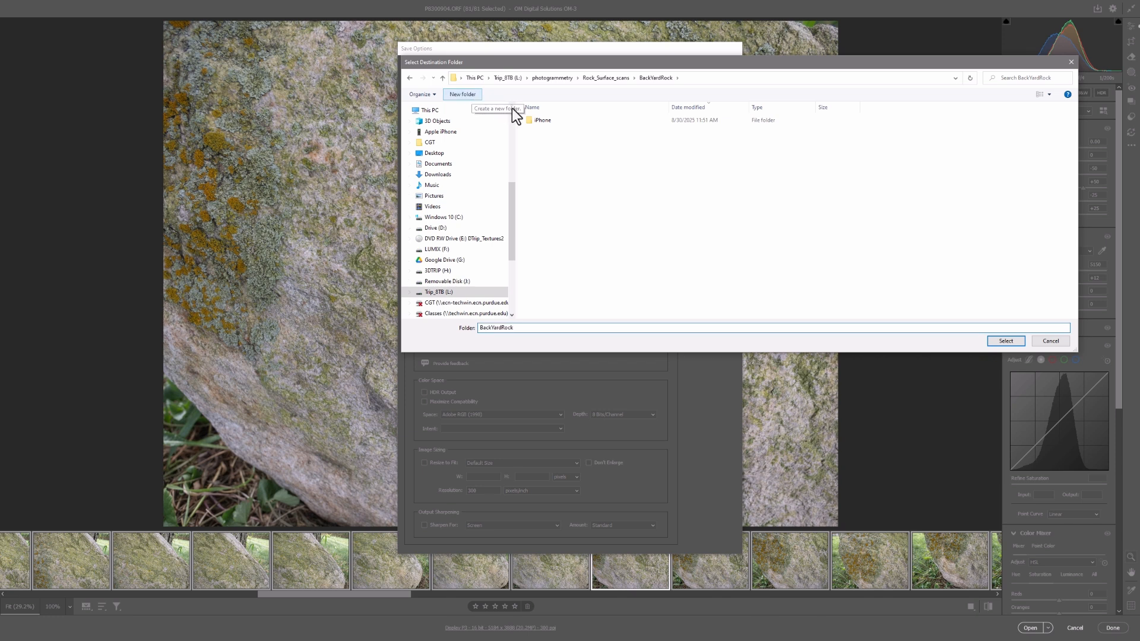
pyautogui.write('OM-3')
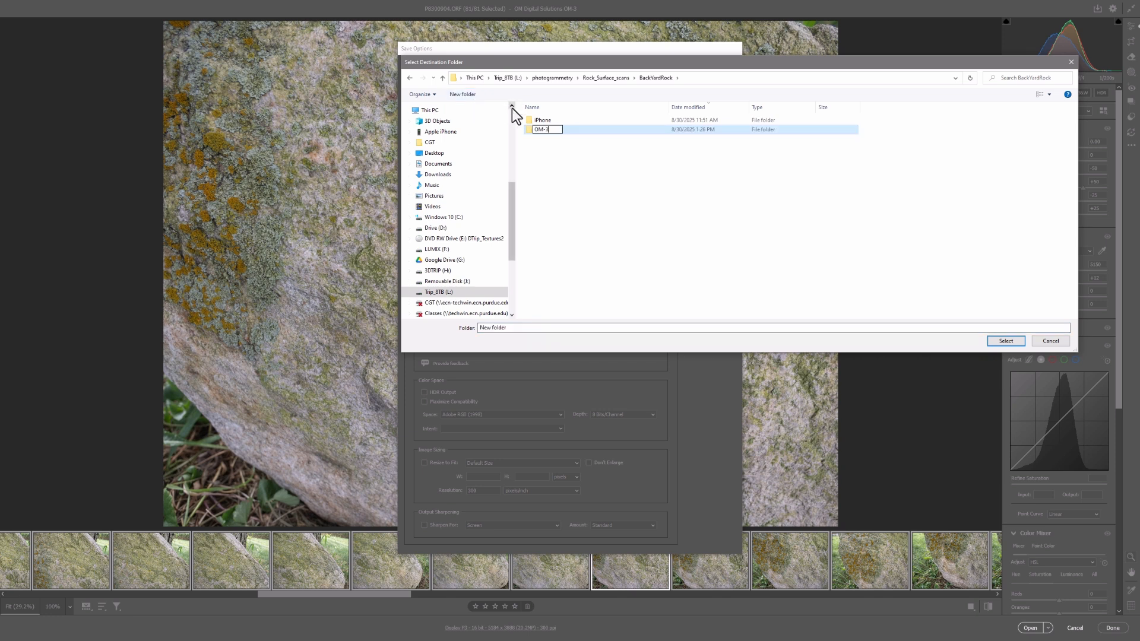
pyautogui.press('Return')
pyautogui.doubleClick(550, 132)
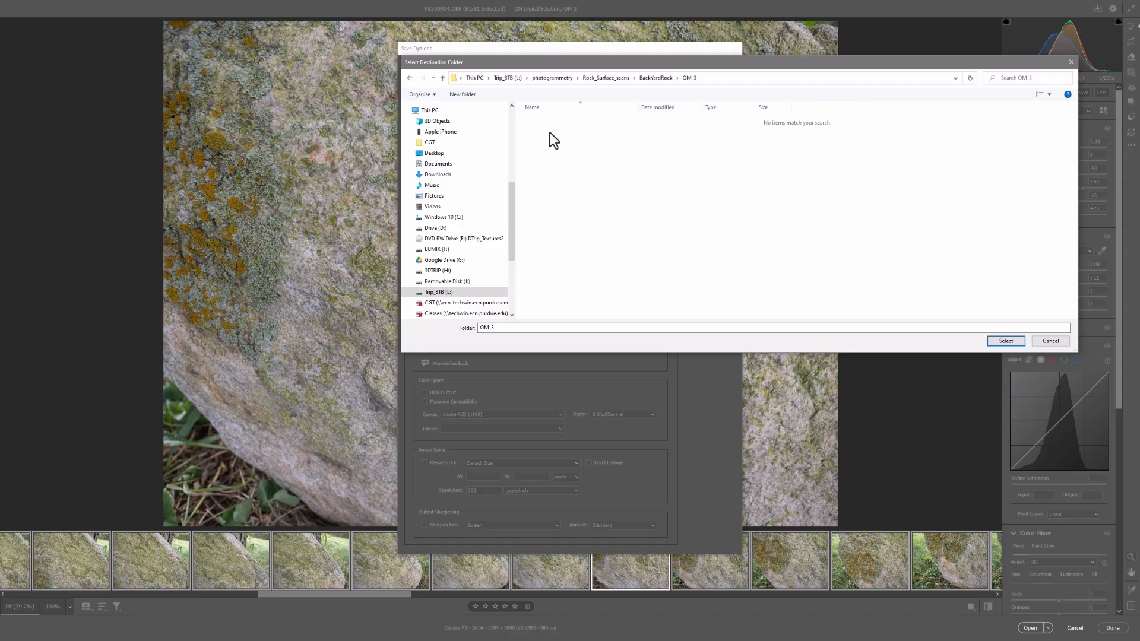
# Create a jpg subfolder inside OM-3 and save all the selected photos into it as JPEGs
pyautogui.click(463, 95)
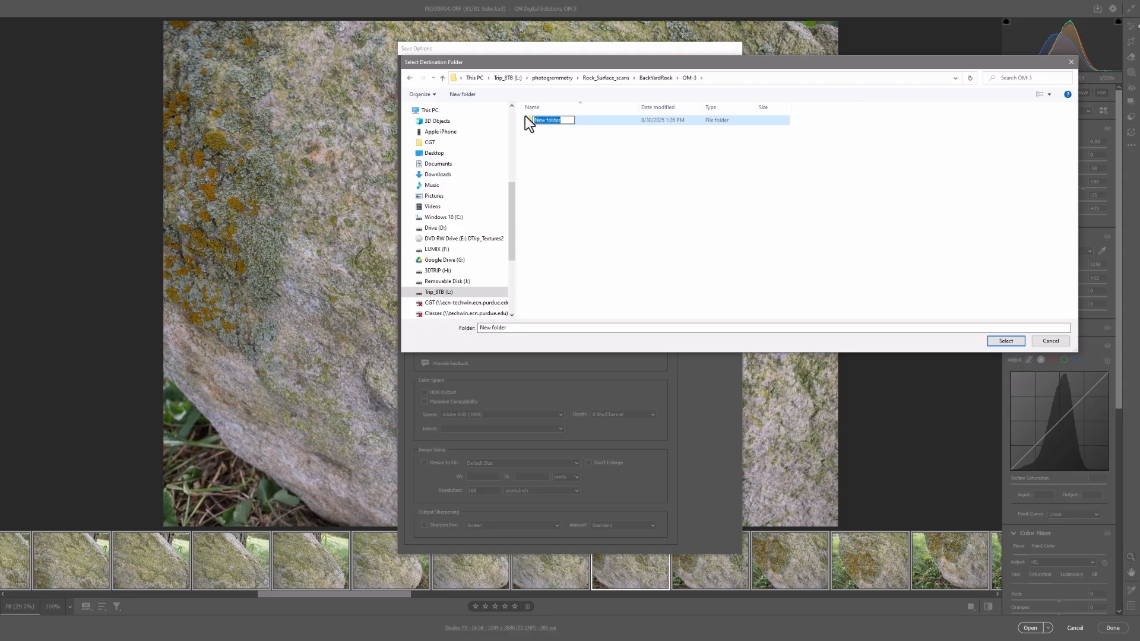
pyautogui.write('jpg')
pyautogui.press('Return')
pyautogui.doubleClick(551, 120)
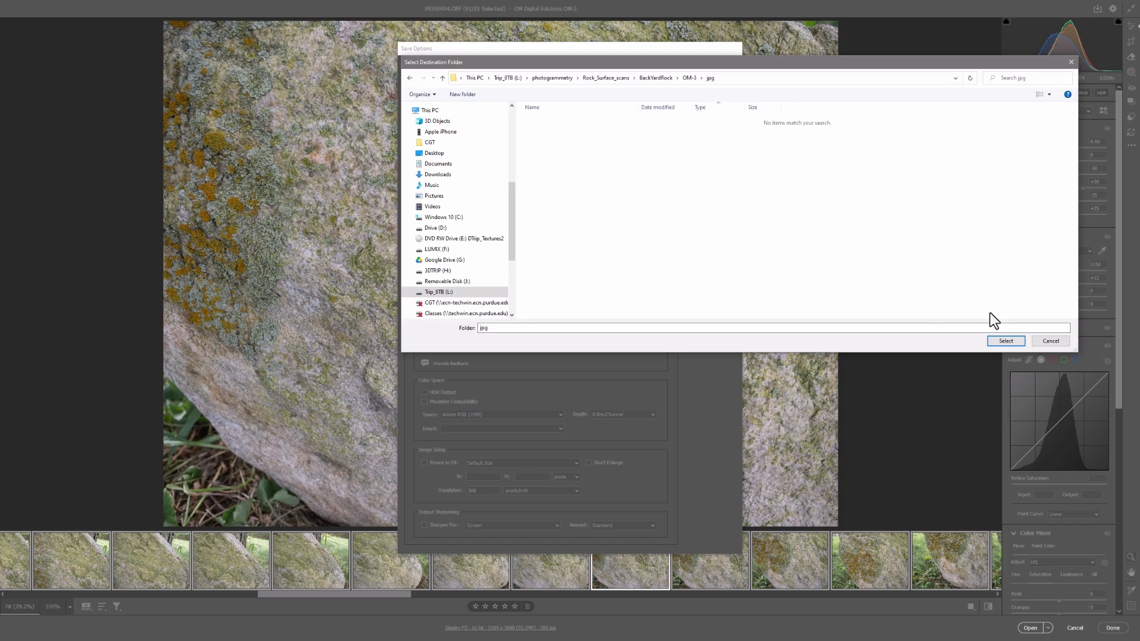
pyautogui.click(1006, 341)
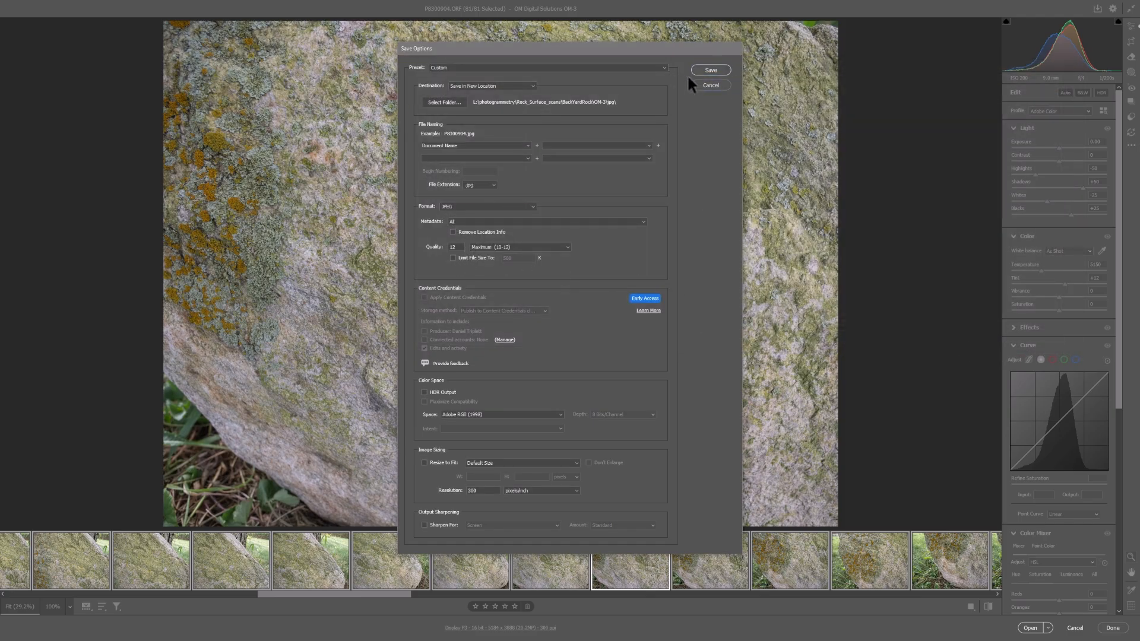
pyautogui.click(710, 70)
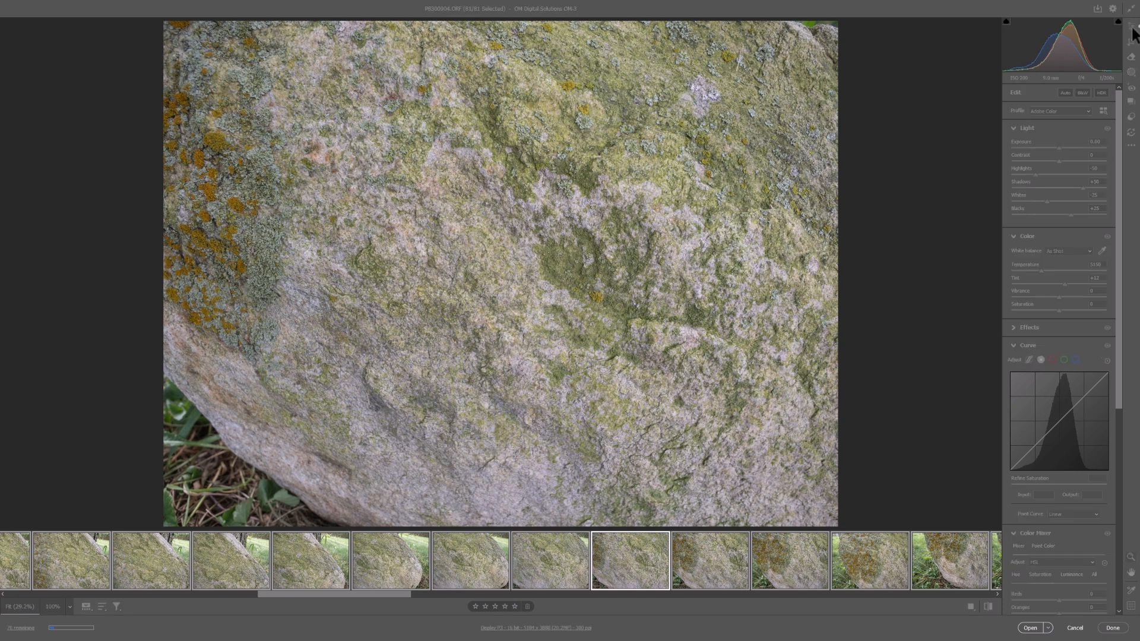
# Switch to Metashape and examine the shaded rock model built from the iPhone photos, overall and up close
pyautogui.hotkey('alt', 'Tab')
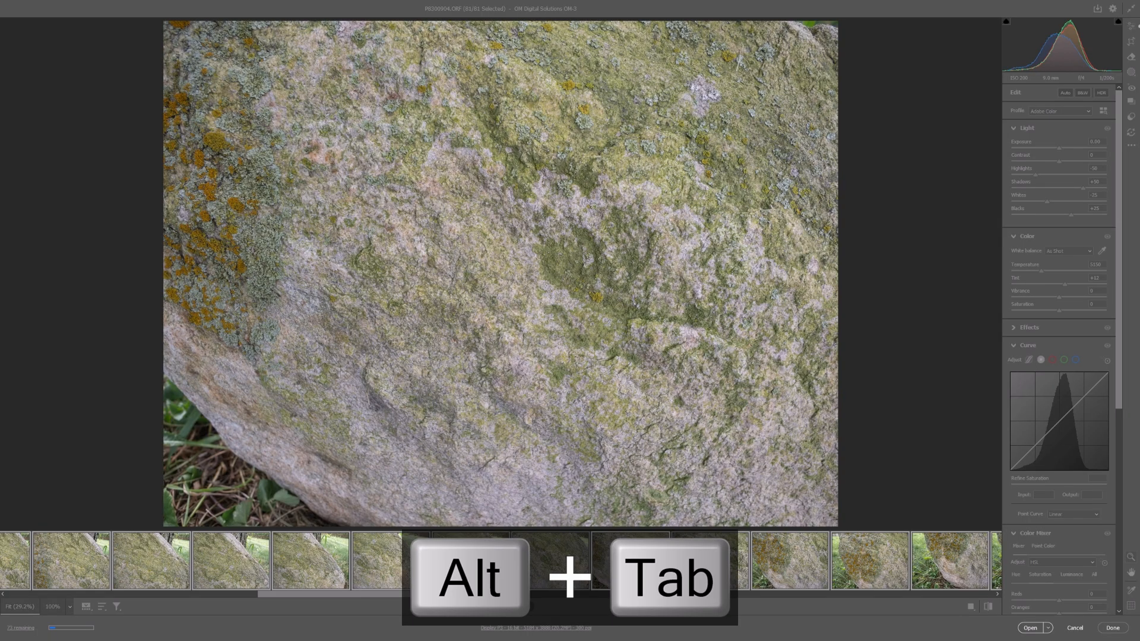
pyautogui.hotkey('alt', 'Tab')
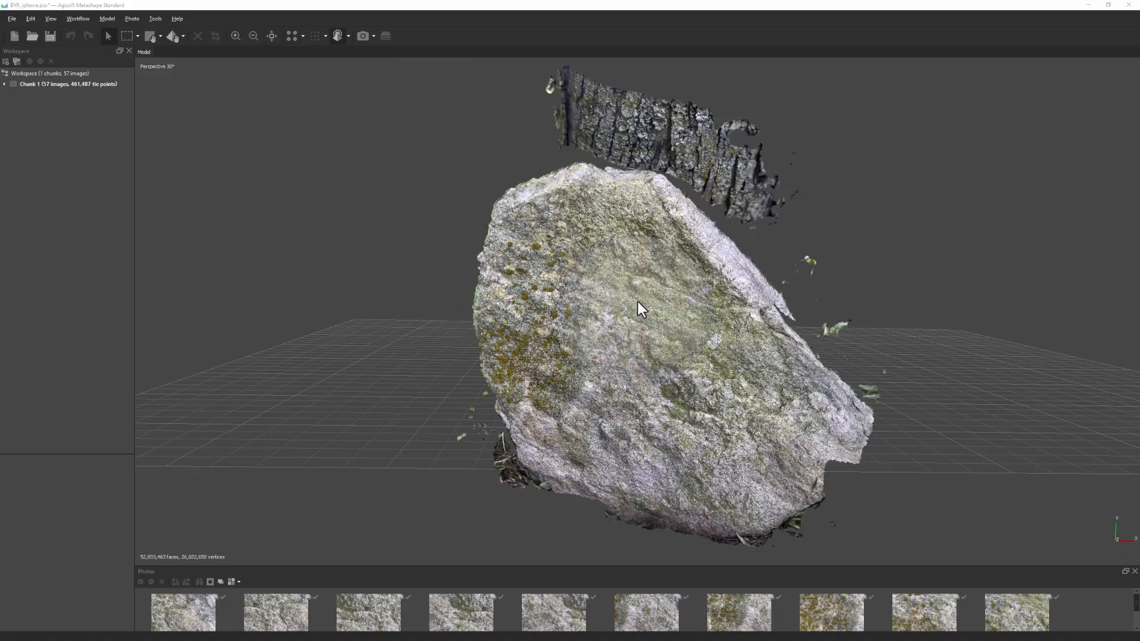
pyautogui.scroll(2, 659, 318)
pyautogui.scroll(2, 661, 319)
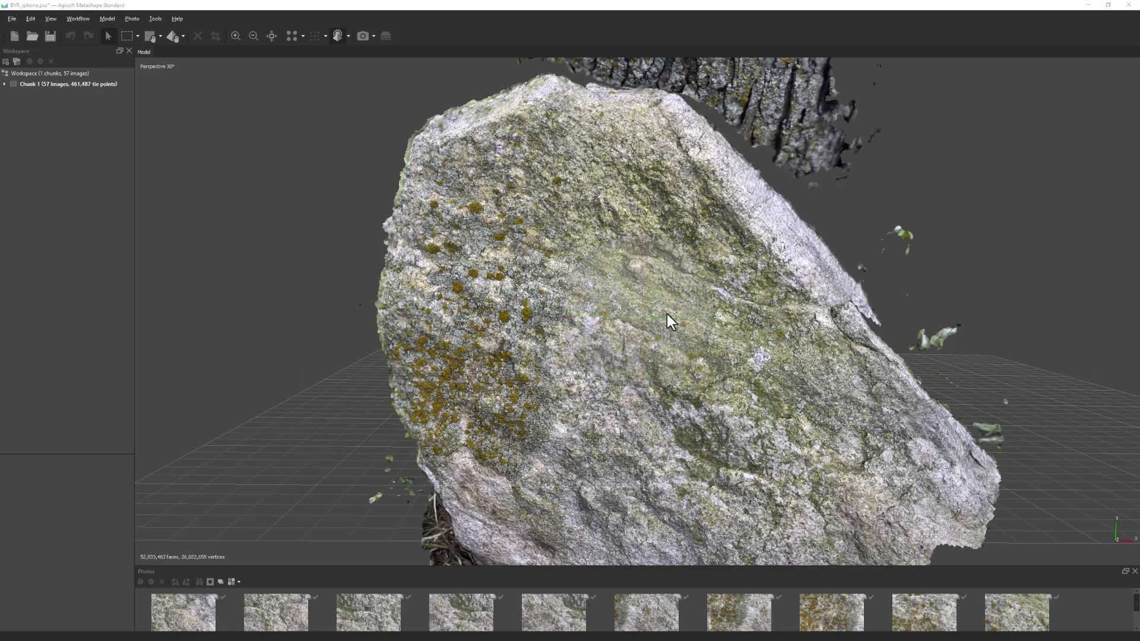
pyautogui.moveTo(657, 301); pyautogui.dragTo(659, 350)
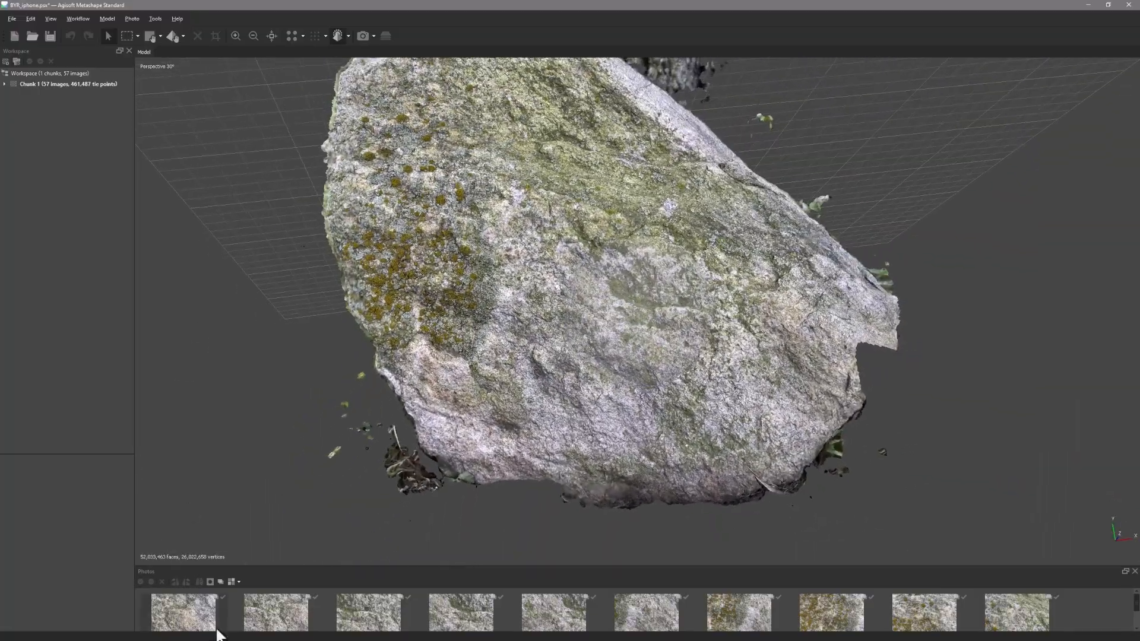
pyautogui.moveTo(469, 225); pyautogui.dragTo(512, 341)
pyautogui.moveTo(643, 340); pyautogui.dragTo(612, 347)
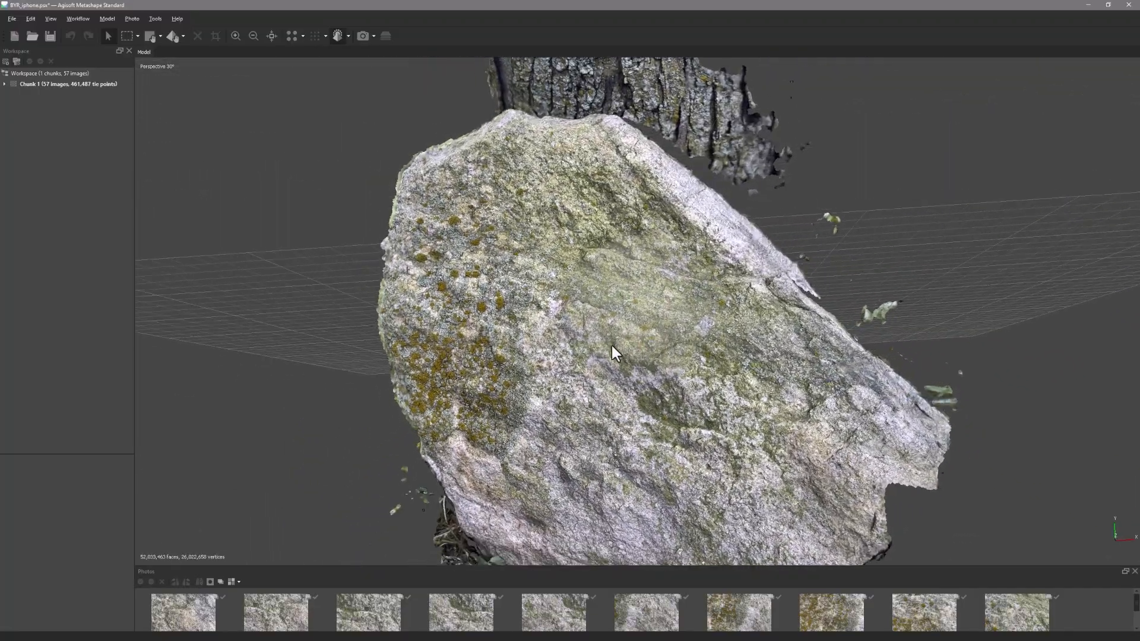
pyautogui.scroll(8, 612, 346)
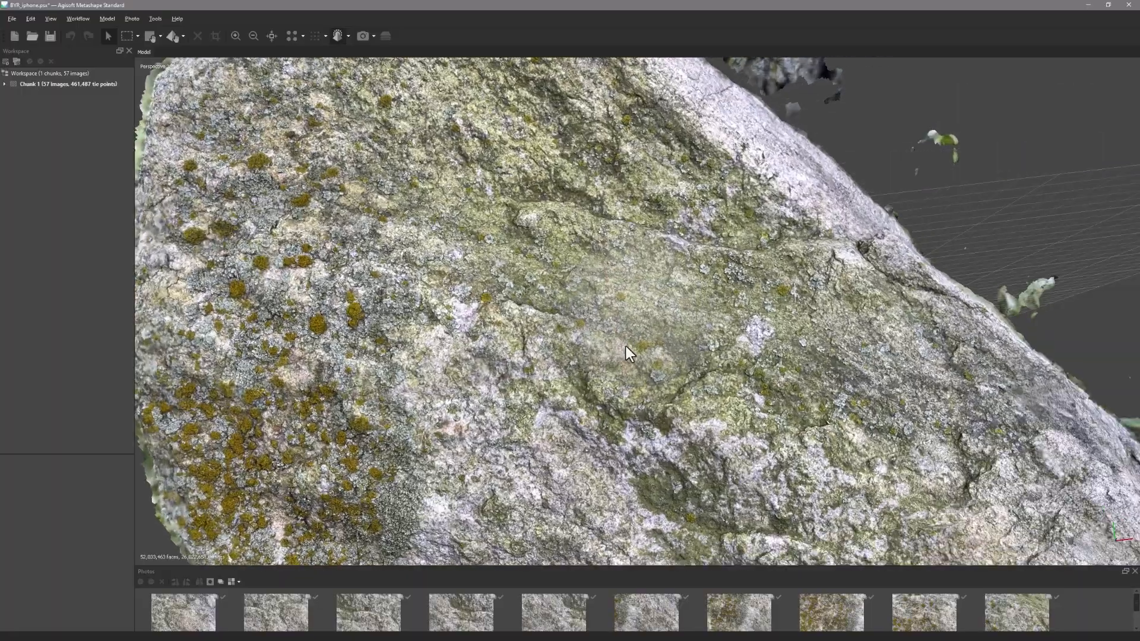
pyautogui.scroll(-8, 626, 347)
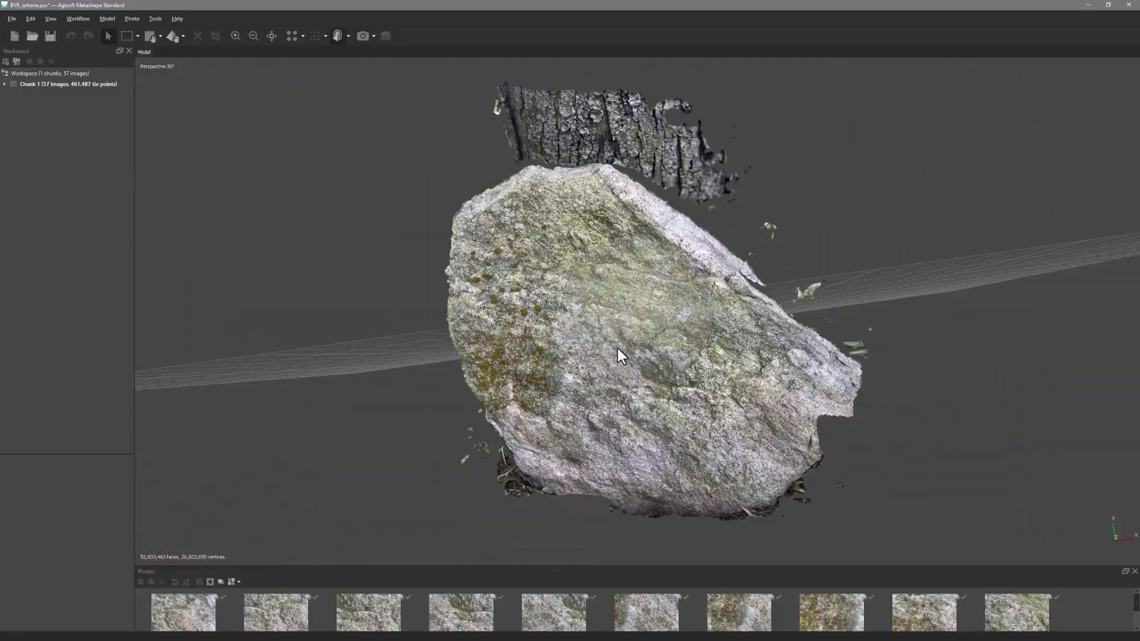
pyautogui.moveTo(634, 326); pyautogui.dragTo(600, 297)
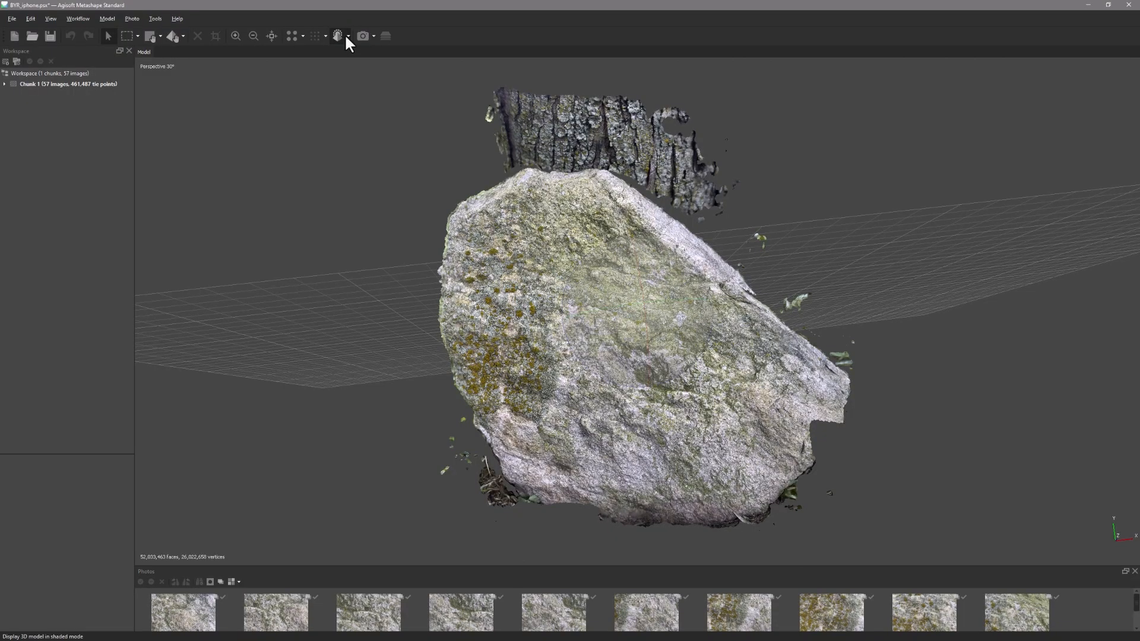
# Display the rock model in solid mode and inspect its surface relief and edges from several angles
pyautogui.click(347, 36)
pyautogui.click(363, 62)
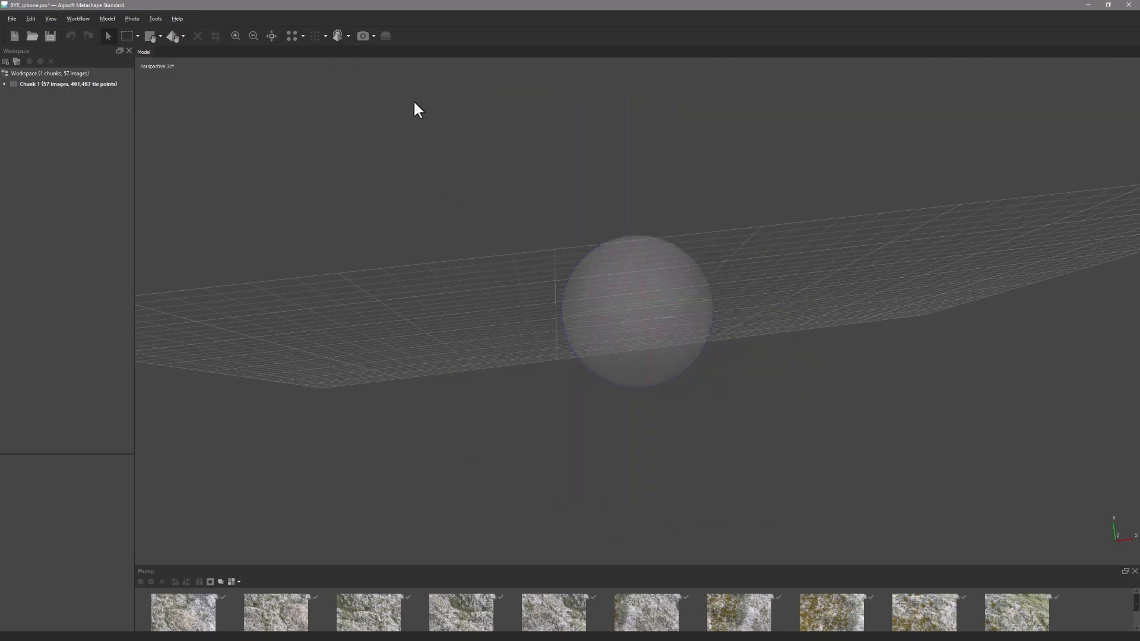
pyautogui.click(348, 35)
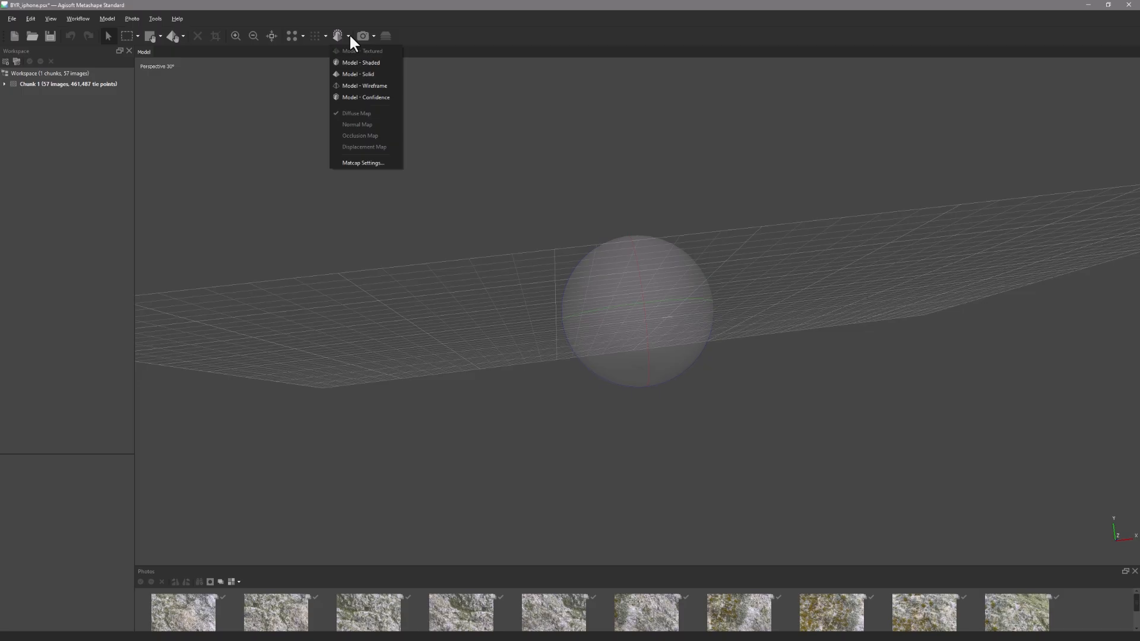
pyautogui.click(362, 74)
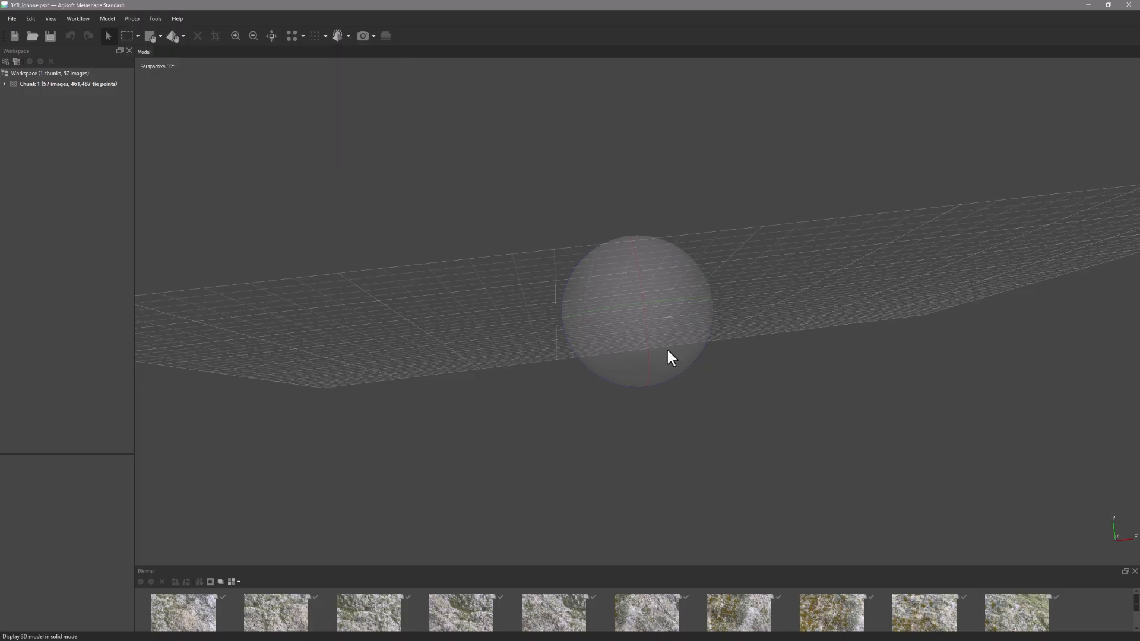
pyautogui.click(336, 35)
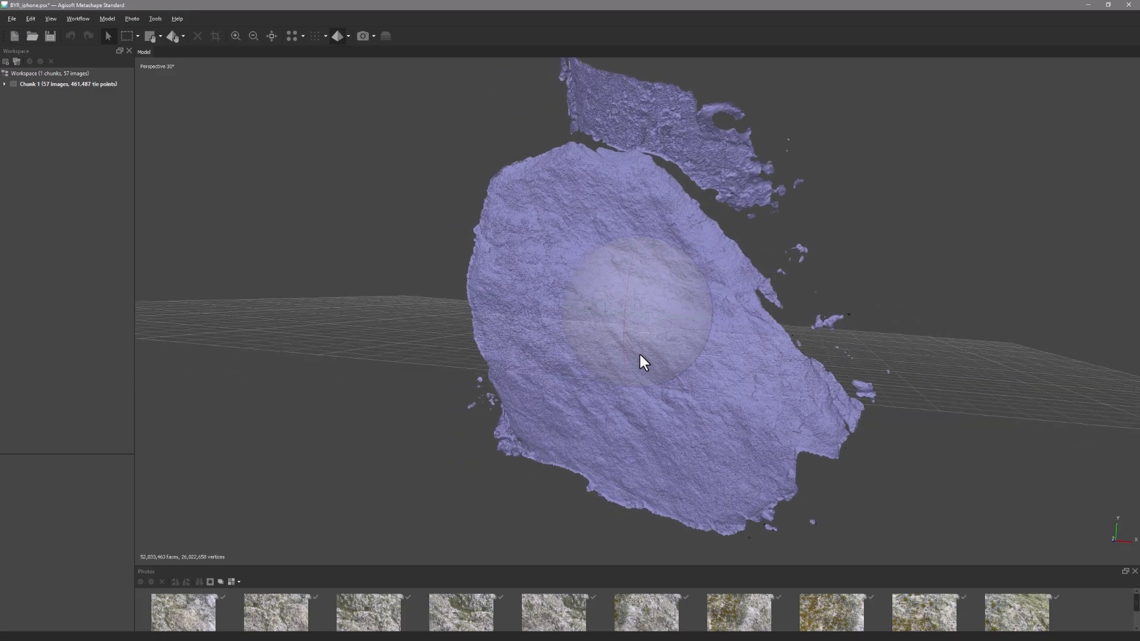
pyautogui.moveTo(640, 355); pyautogui.dragTo(699, 343)
pyautogui.scroll(5, 675, 358)
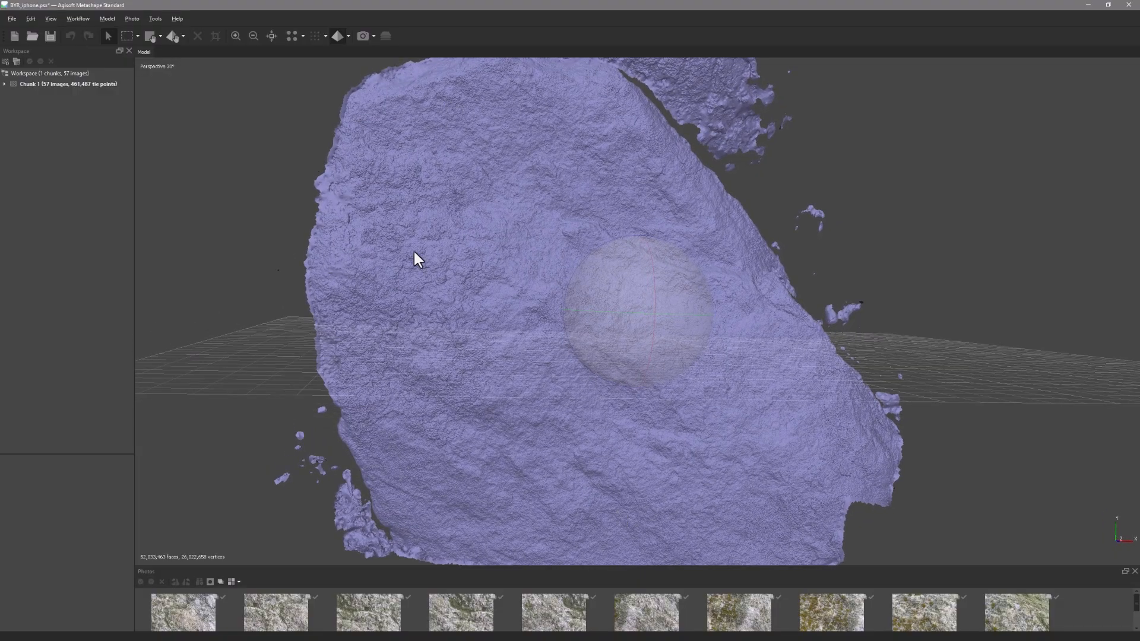
pyautogui.moveTo(623, 305); pyautogui.dragTo(676, 349)
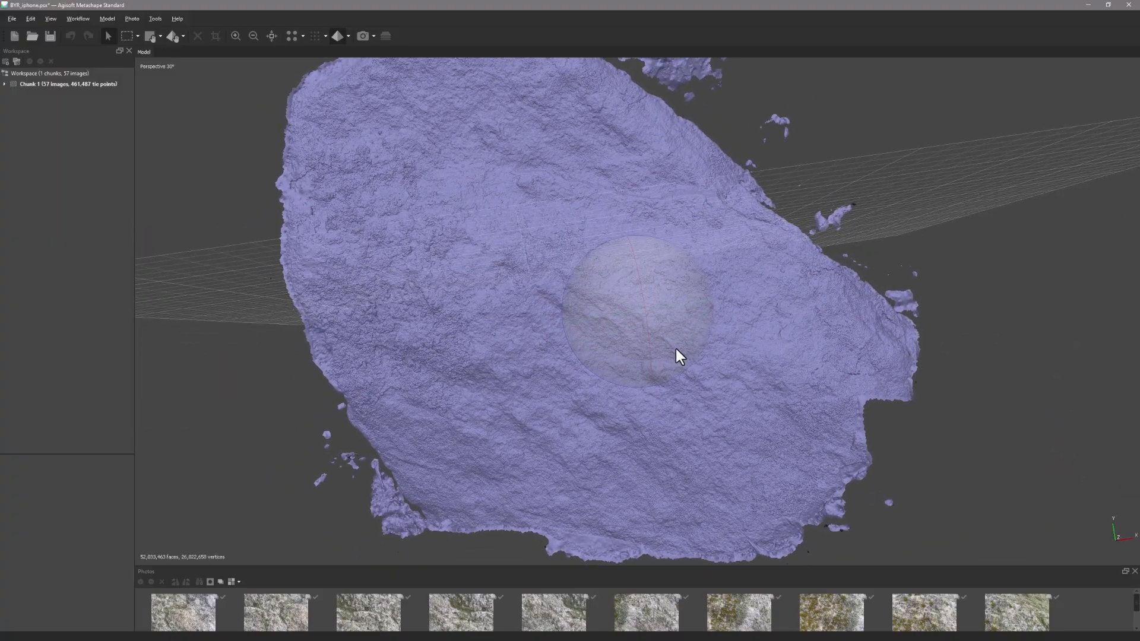
pyautogui.moveTo(622, 271); pyautogui.dragTo(618, 296)
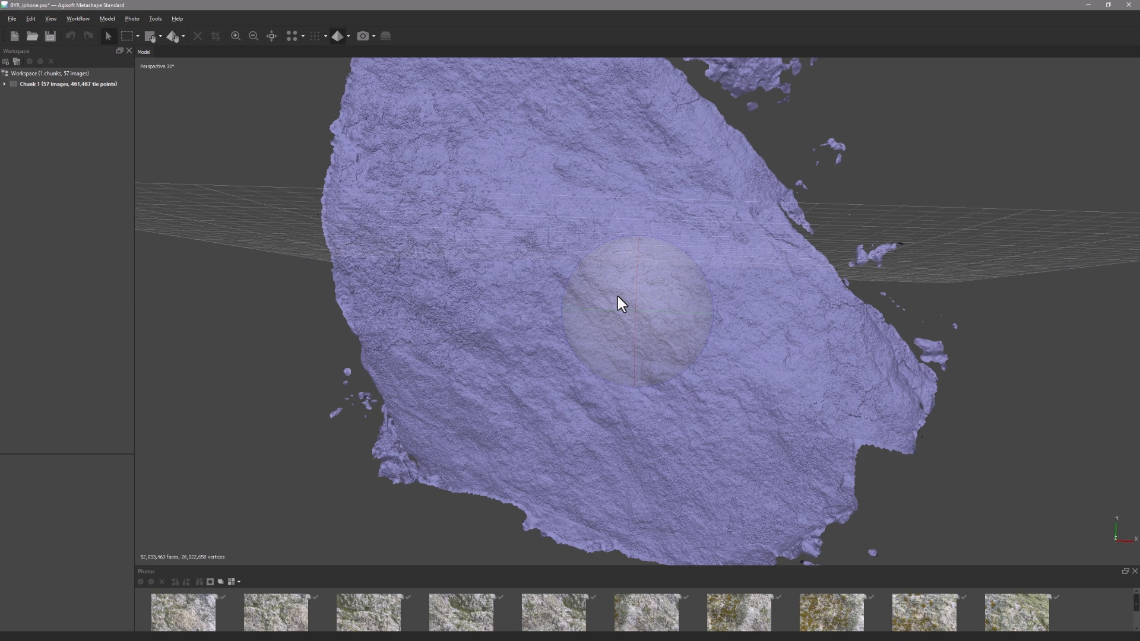
pyautogui.moveTo(618, 297); pyautogui.dragTo(651, 296)
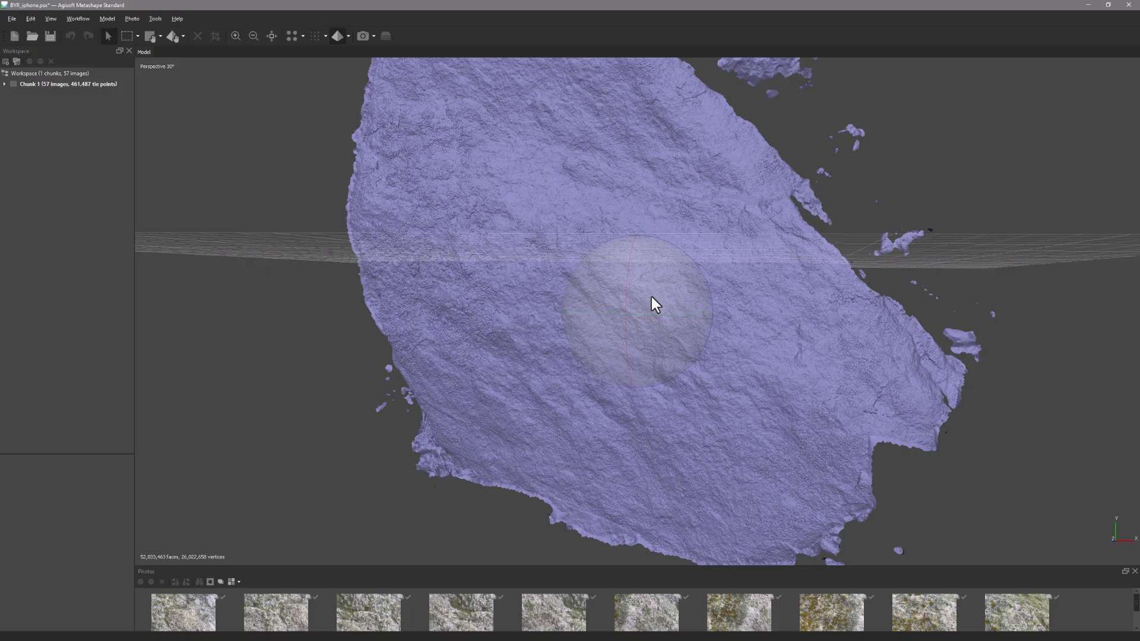
pyautogui.moveTo(651, 297); pyautogui.dragTo(667, 347)
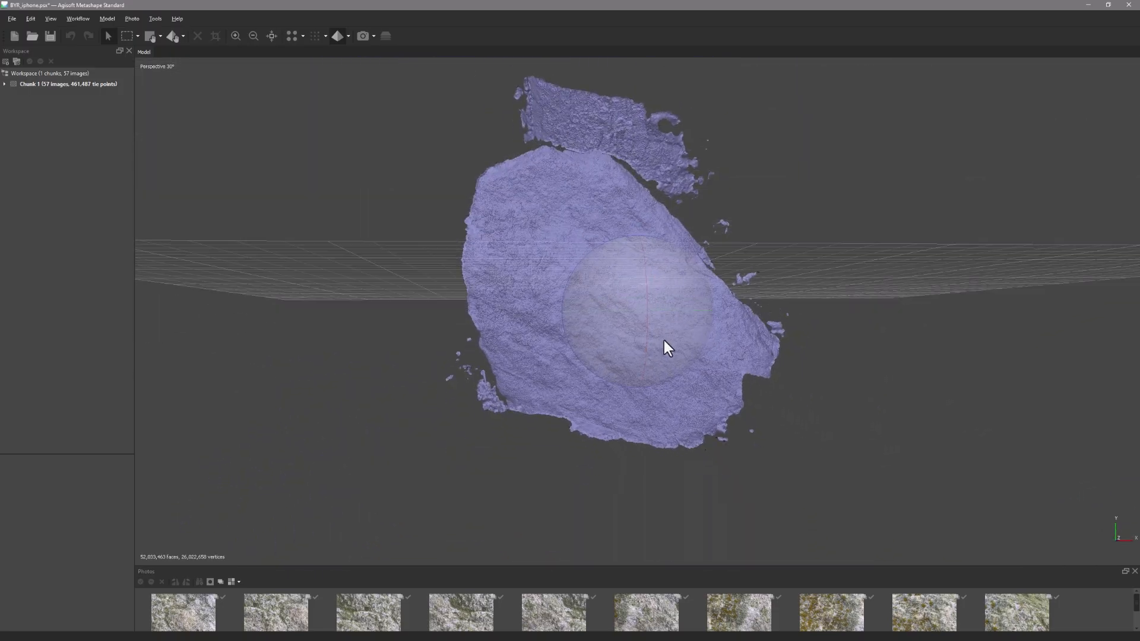
# Gradually select model faces by connected component size at level 99 and delete the small stray fragments around the rock
pyautogui.click(155, 20)
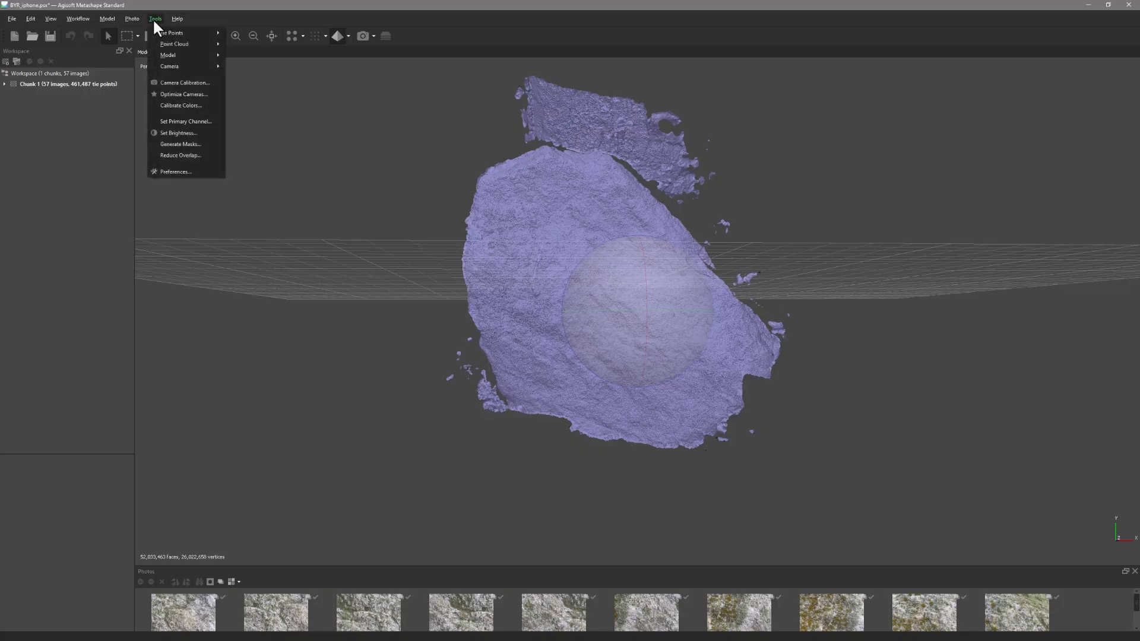
pyautogui.moveTo(181, 56)
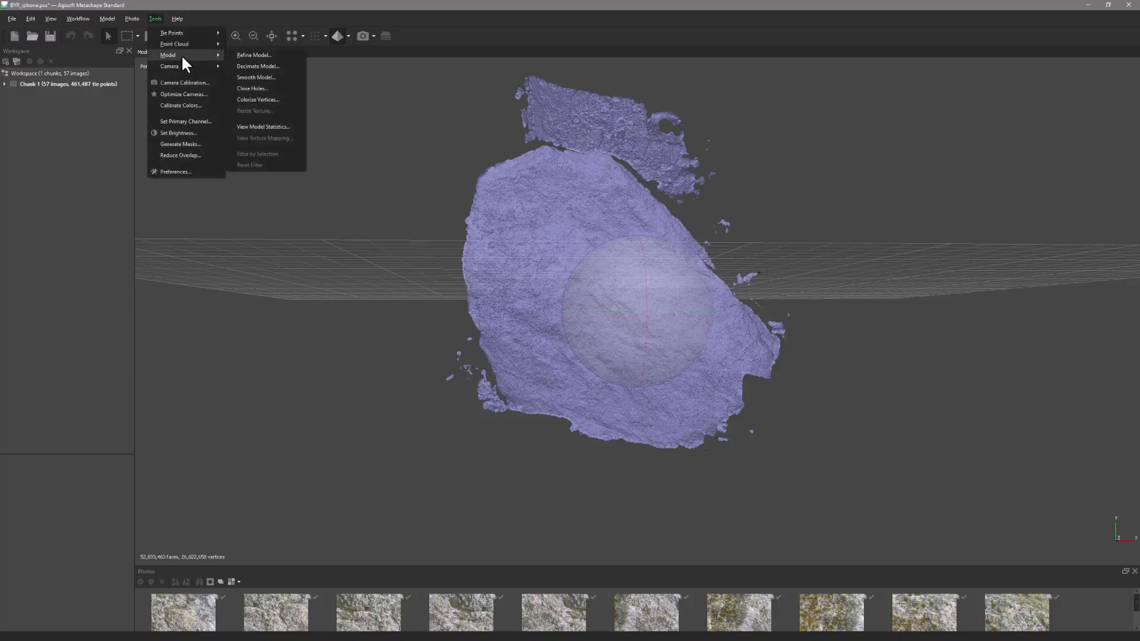
pyautogui.moveTo(114, 11)
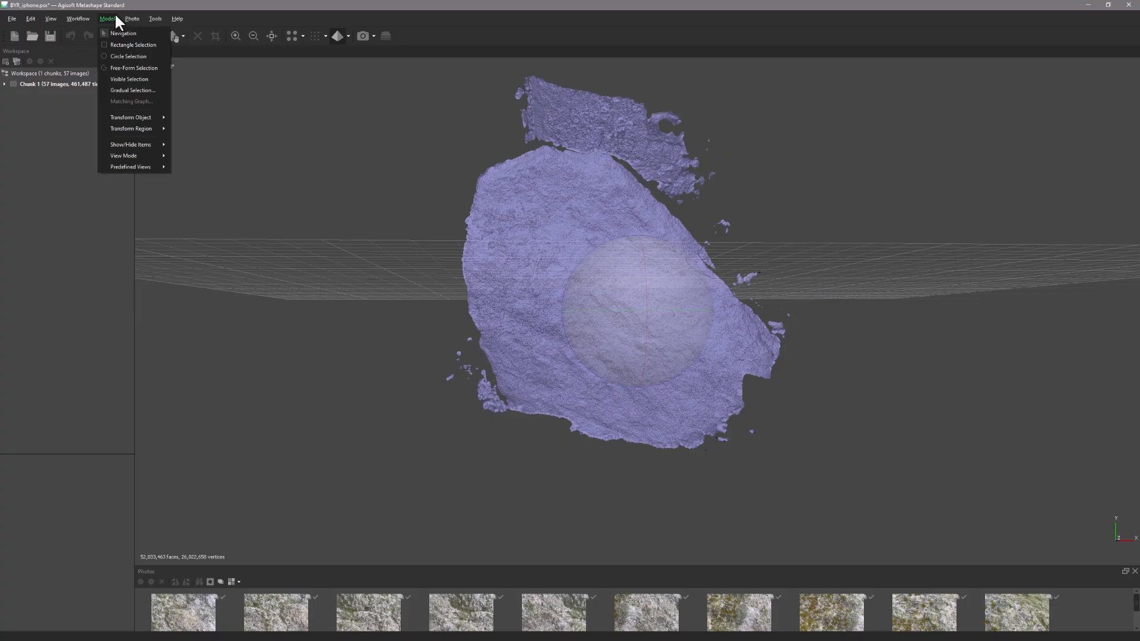
pyautogui.click(134, 90)
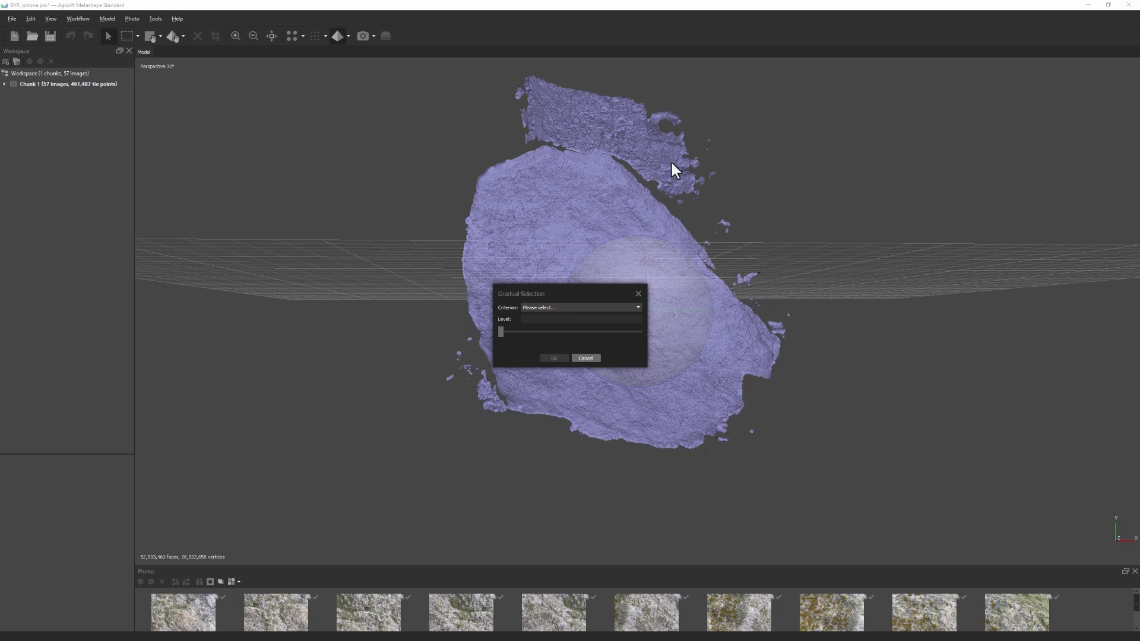
pyautogui.click(552, 308)
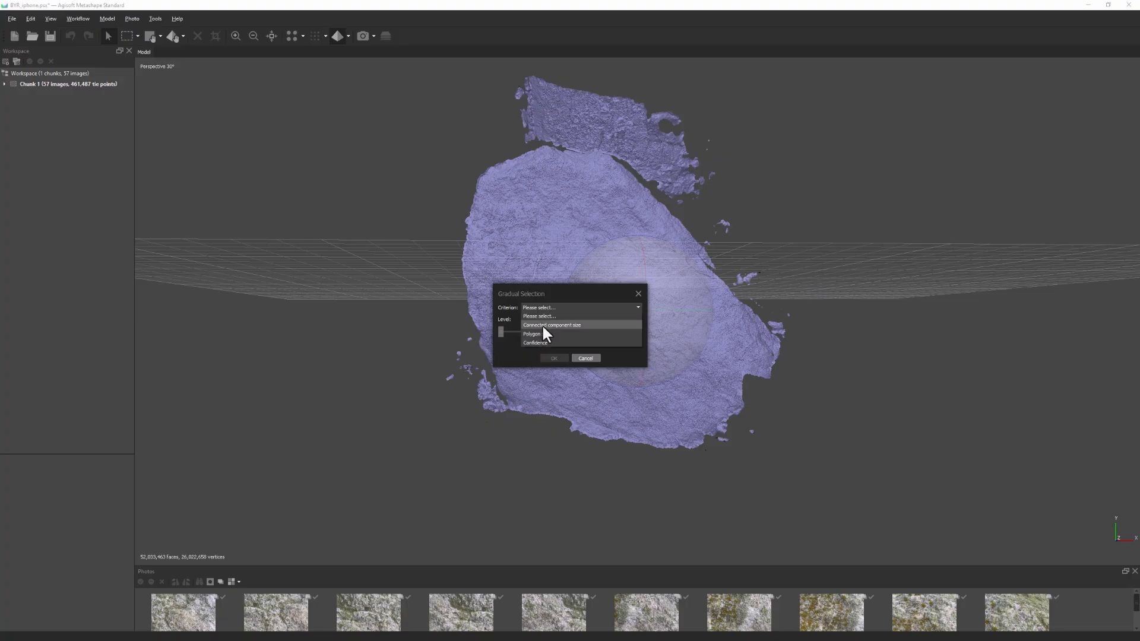
pyautogui.click(565, 324)
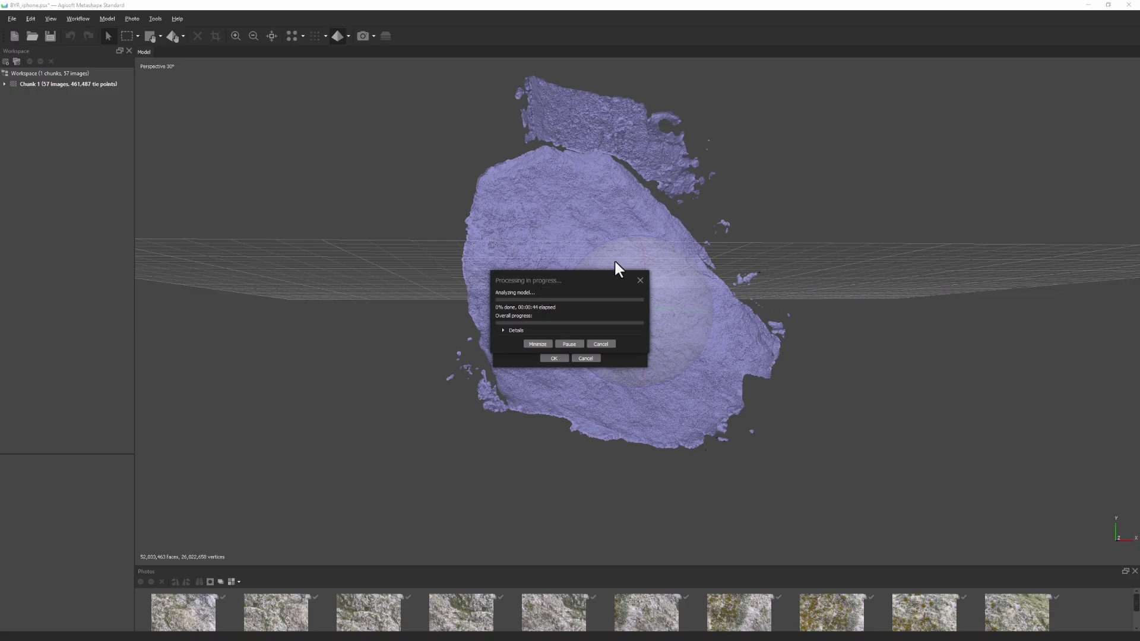
pyautogui.moveTo(592, 275); pyautogui.dragTo(418, 244)
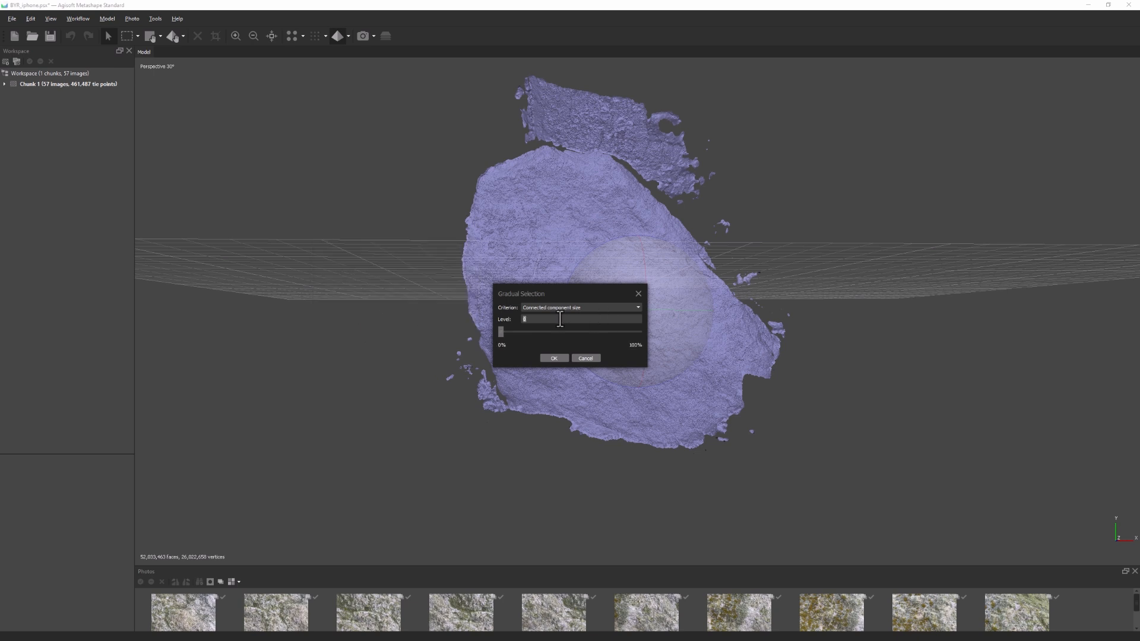
pyautogui.write('99')
pyautogui.click(548, 363)
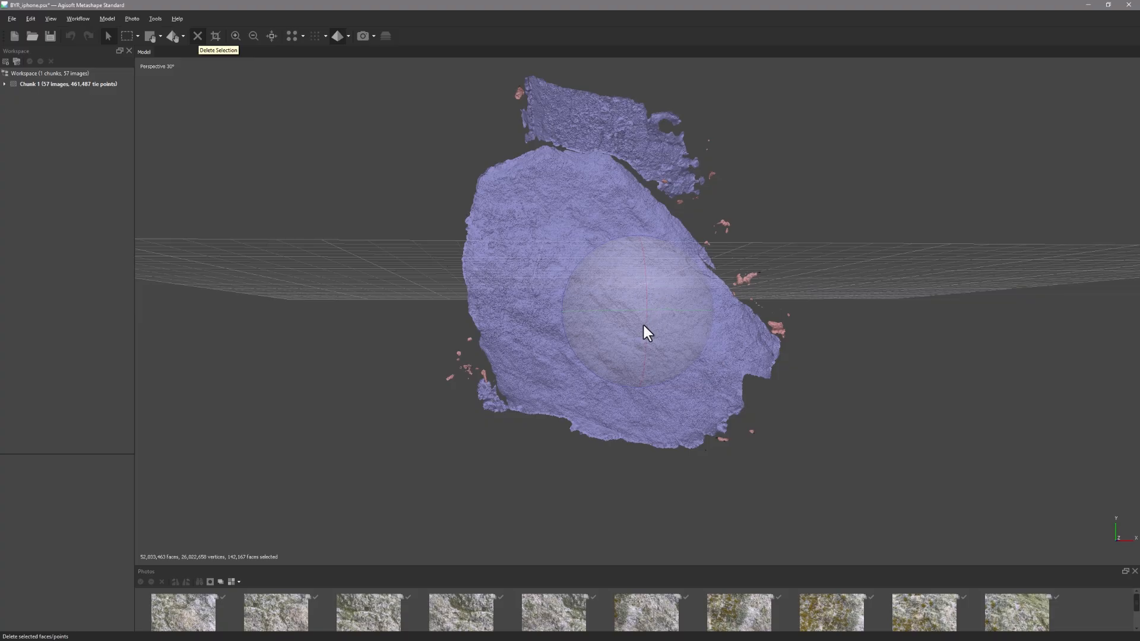
pyautogui.press('Delete')
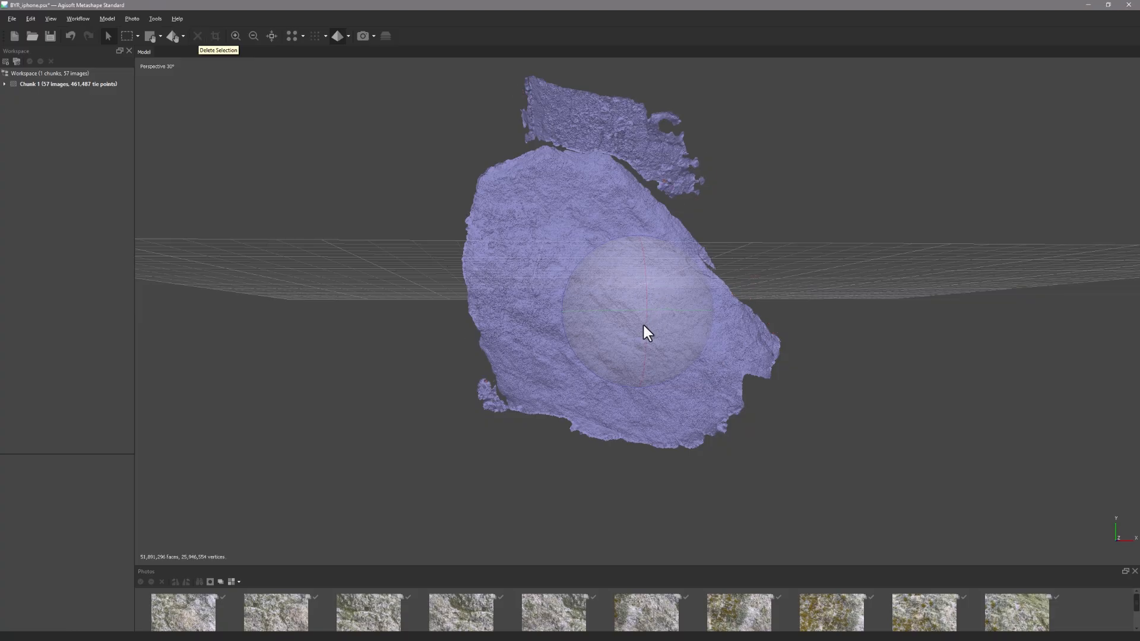
# Delete the outer end of the surface strip above the rock with a rectangle selection, stopping short of its bridge to the rock
pyautogui.moveTo(704, 206); pyautogui.dragTo(667, 348)
pyautogui.scroll(6, 591, 310)
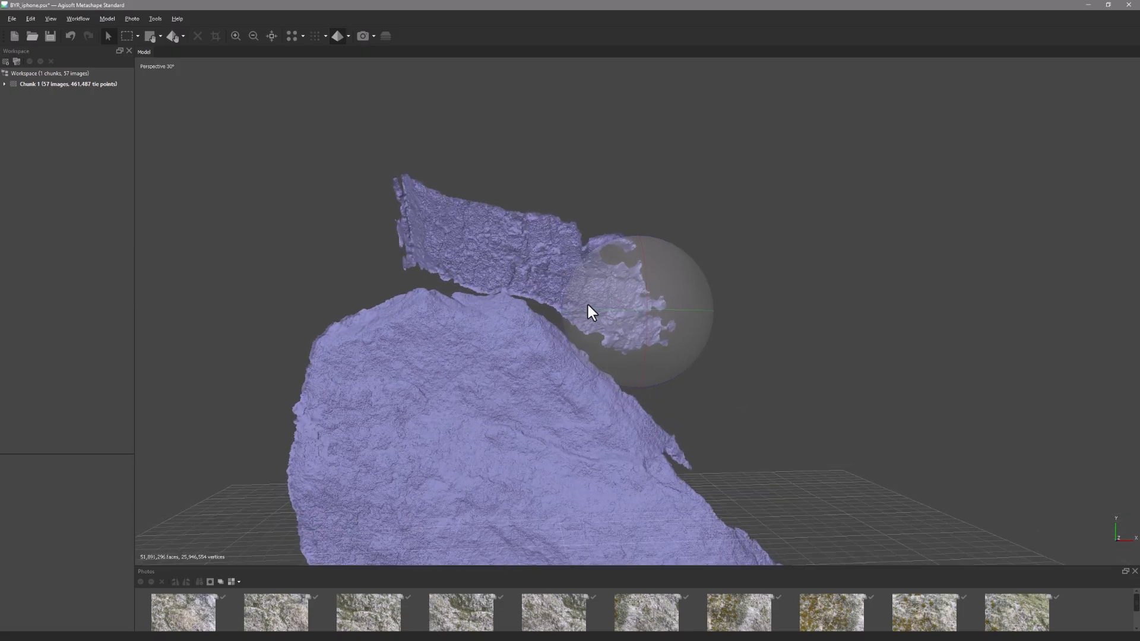
pyautogui.moveTo(595, 336); pyautogui.dragTo(617, 324)
pyautogui.scroll(3, 461, 258)
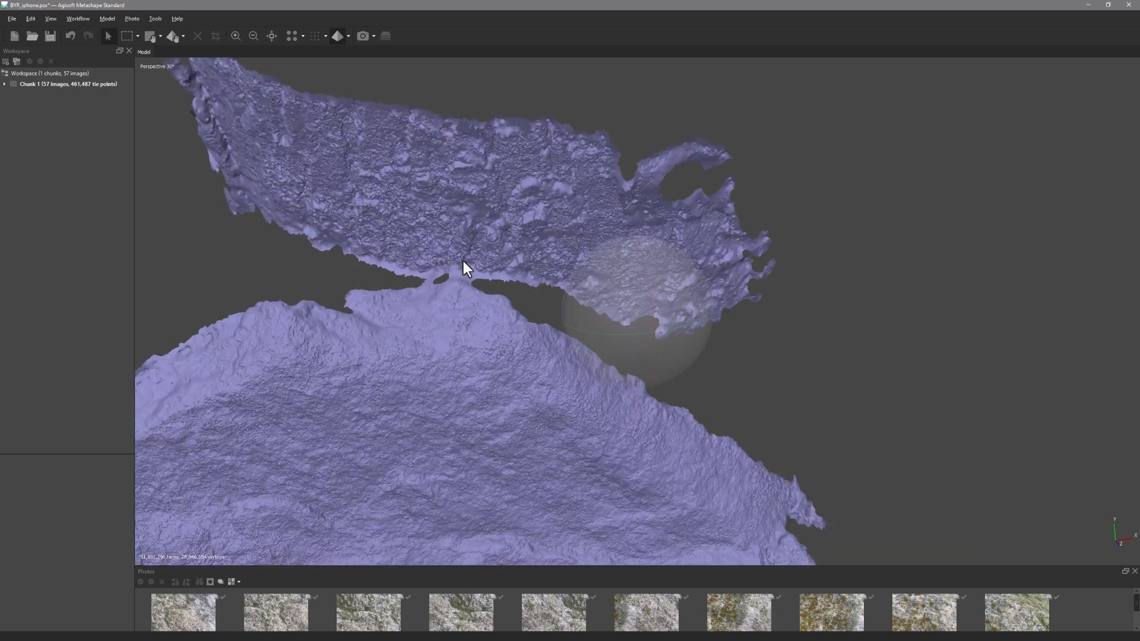
pyautogui.moveTo(617, 323); pyautogui.dragTo(610, 291)
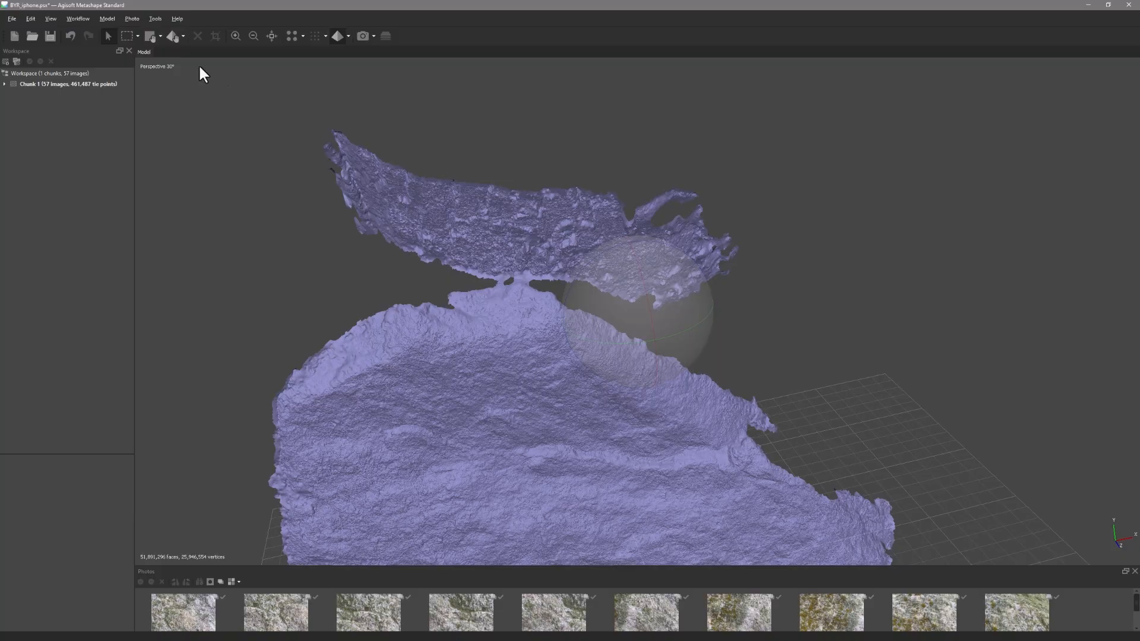
pyautogui.click(138, 36)
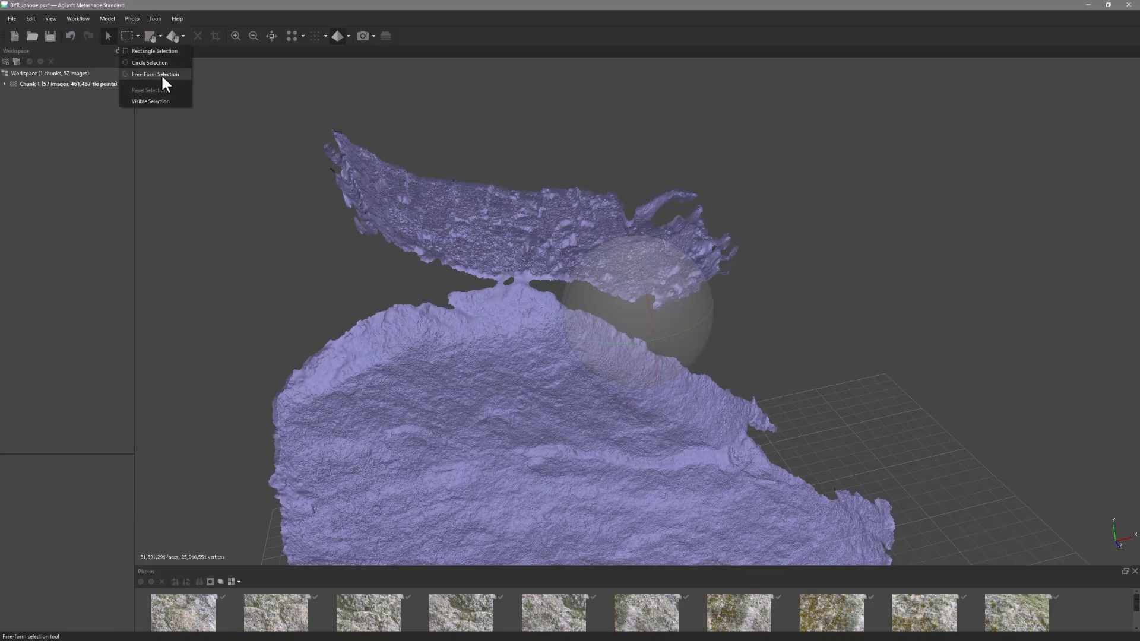
pyautogui.click(350, 116)
pyautogui.moveTo(301, 94); pyautogui.dragTo(474, 274)
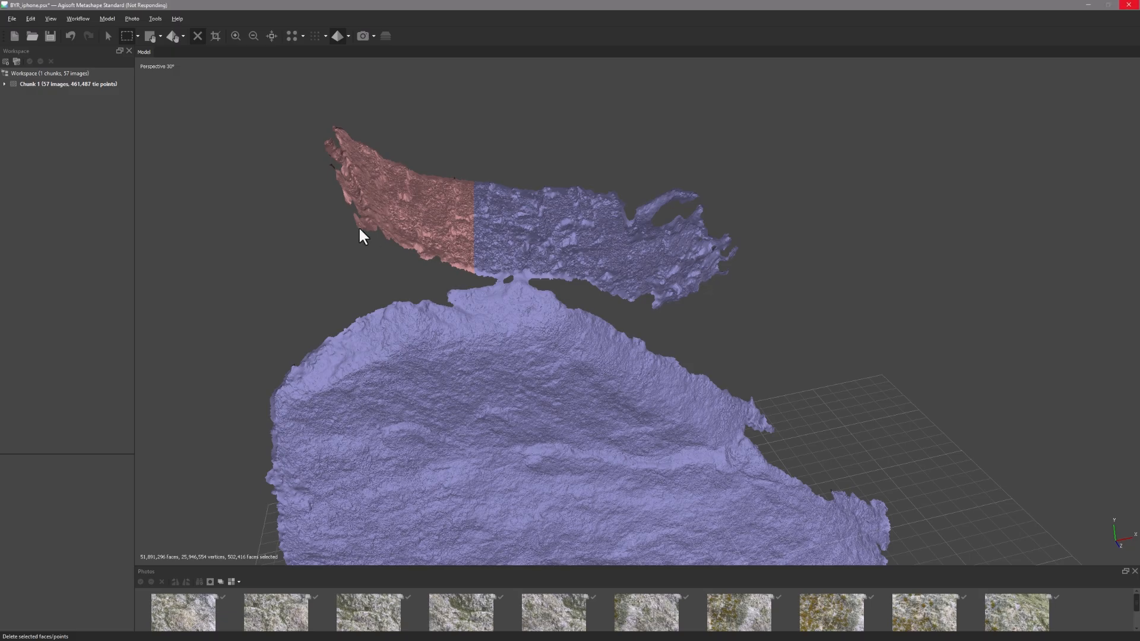
pyautogui.press('Delete')
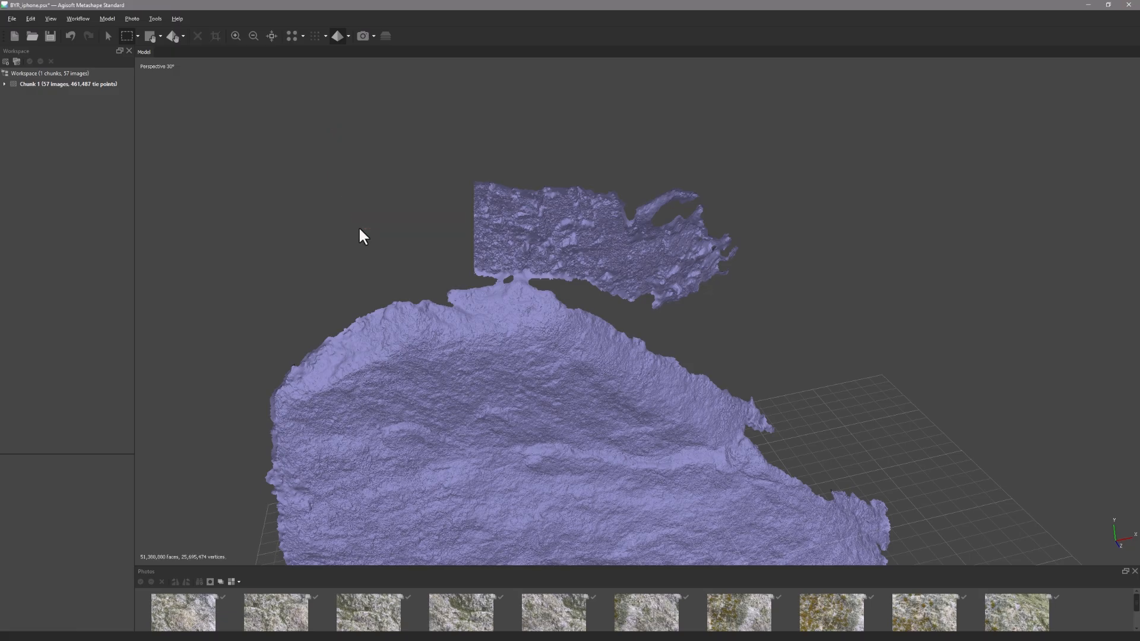
# Outline the remaining strip above the rock with a free-form selection, cutting along the thin bridge, and delete it
pyautogui.click(137, 36)
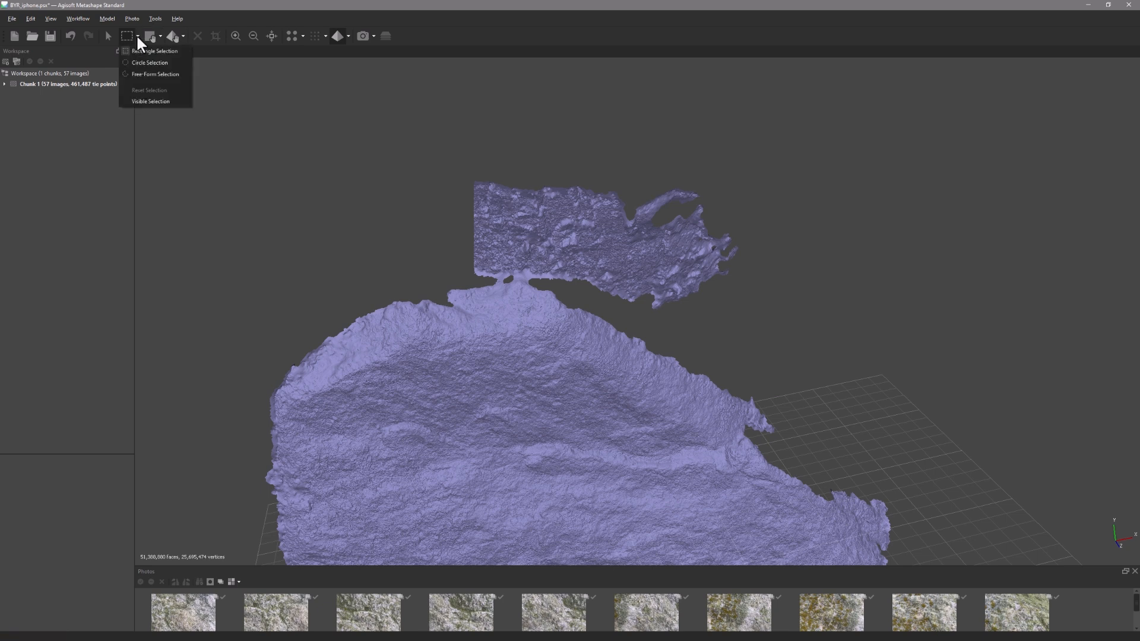
pyautogui.click(151, 71)
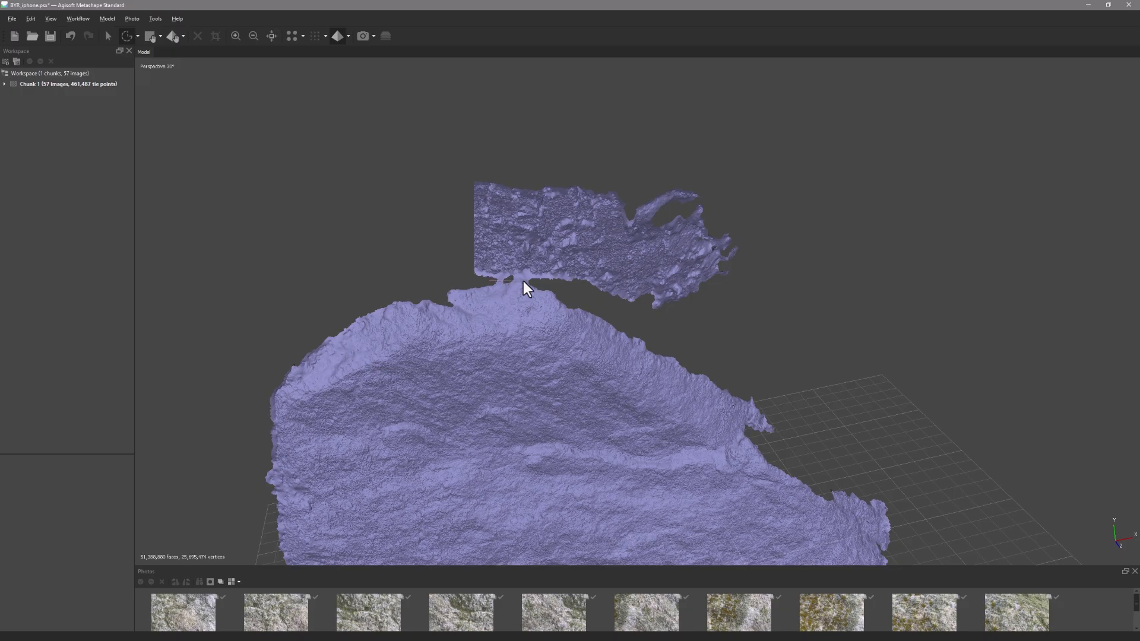
pyautogui.moveTo(548, 284)
pyautogui.mouseDown()
pyautogui.moveTo(618, 304)
pyautogui.moveTo(823, 276)
pyautogui.moveTo(331, 86)
pyautogui.moveTo(236, 181)
pyautogui.moveTo(224, 215)
pyautogui.mouseUp()
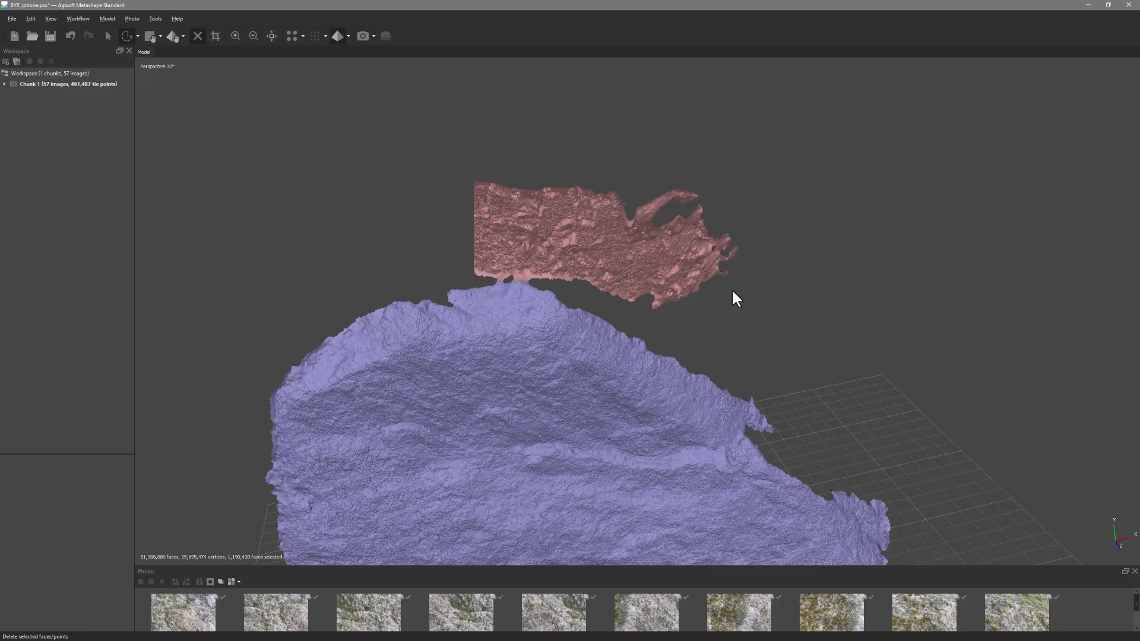
pyautogui.press('Delete')
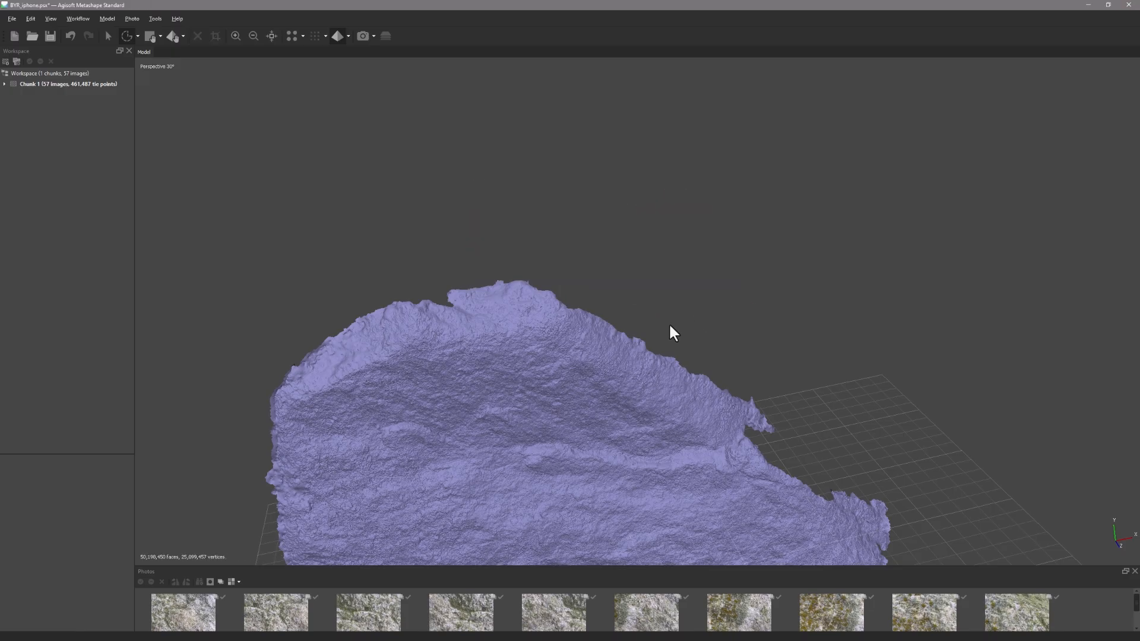
# Save the cleaned-up rock project under its existing file name
pyautogui.moveTo(669, 331); pyautogui.dragTo(544, 393)
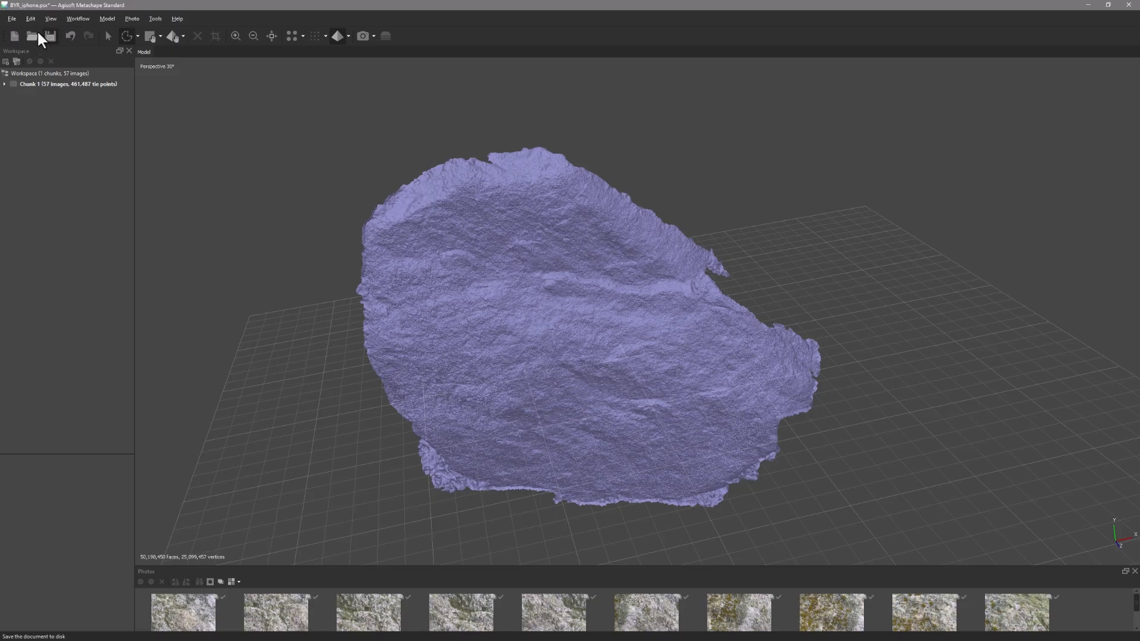
pyautogui.click(12, 18)
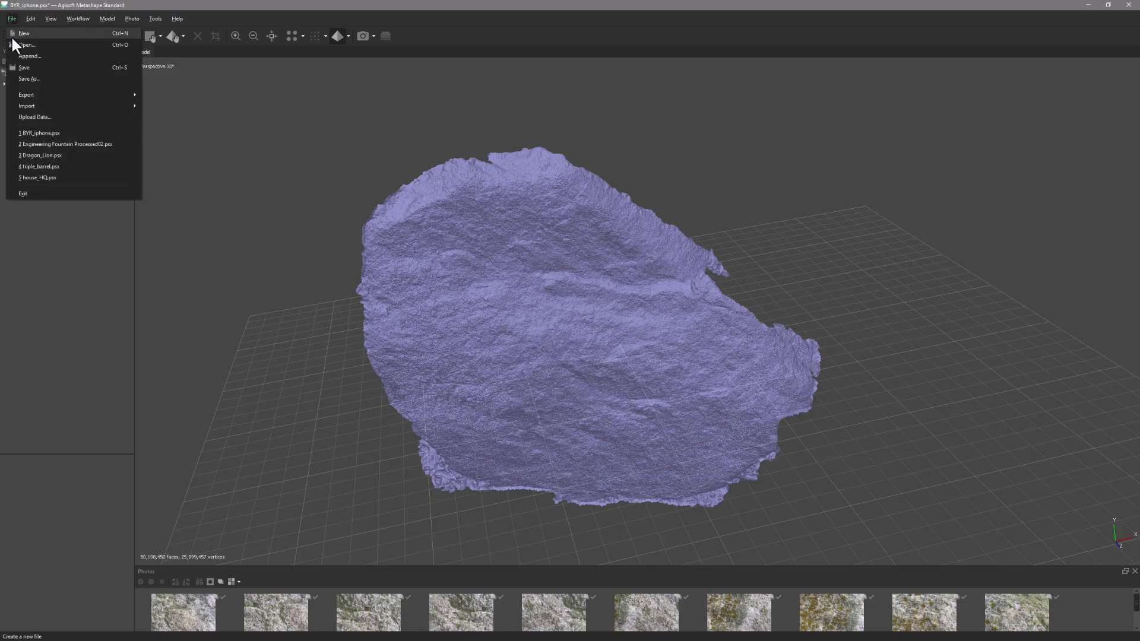
pyautogui.click(24, 68)
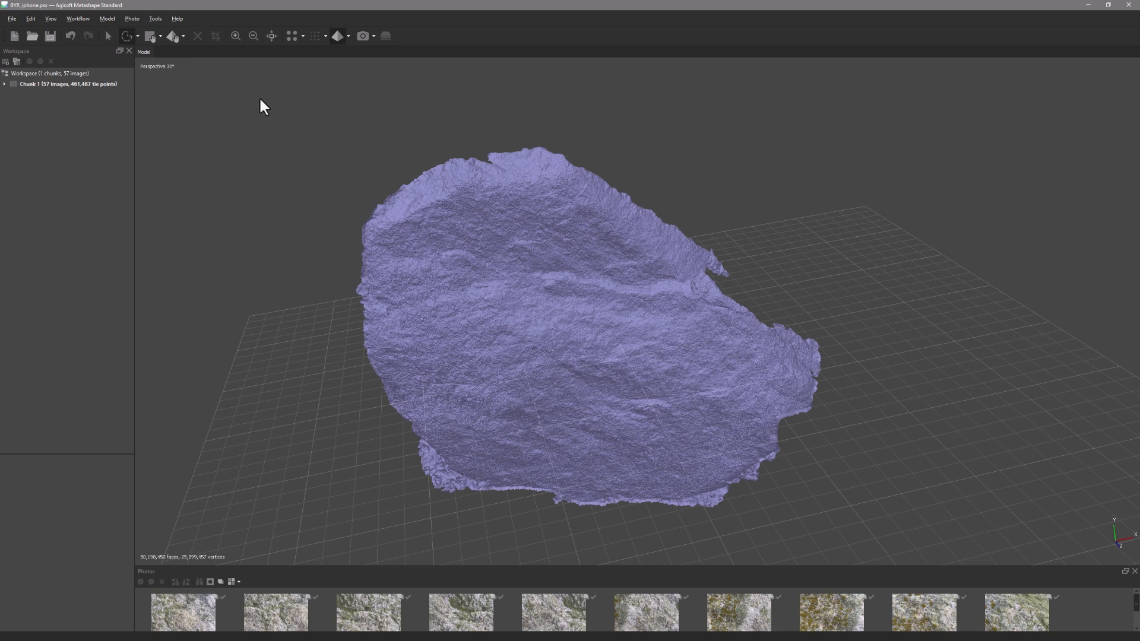
# Return to navigation mode and decimate the rock model to about 100,000 faces
pyautogui.click(108, 37)
pyautogui.moveTo(598, 358); pyautogui.dragTo(630, 340)
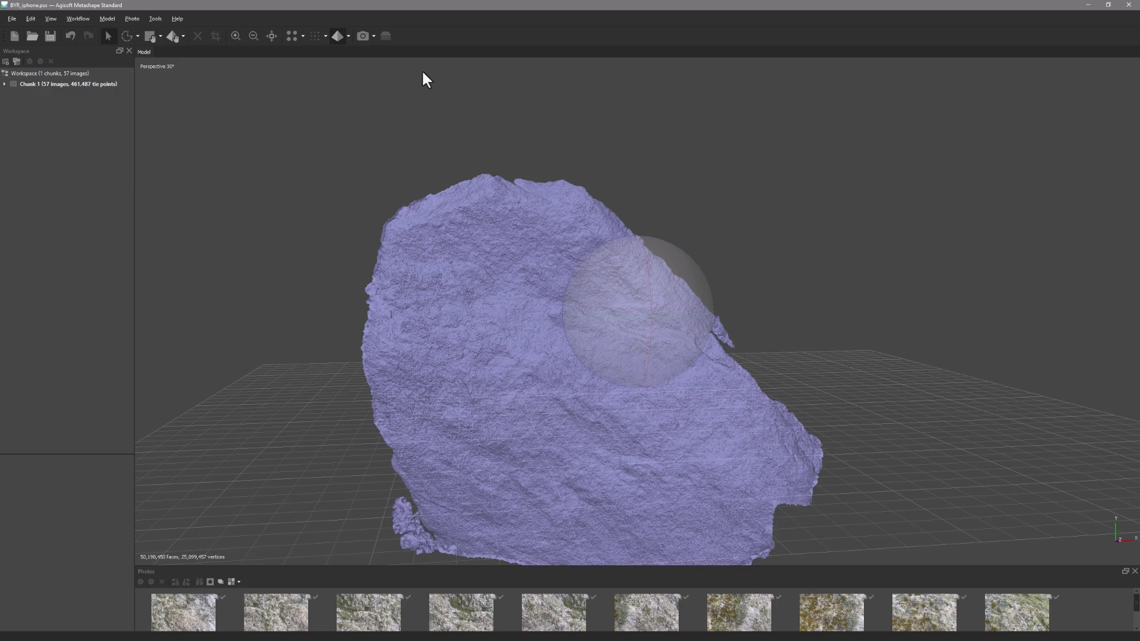
pyautogui.scroll(6, 442, 289)
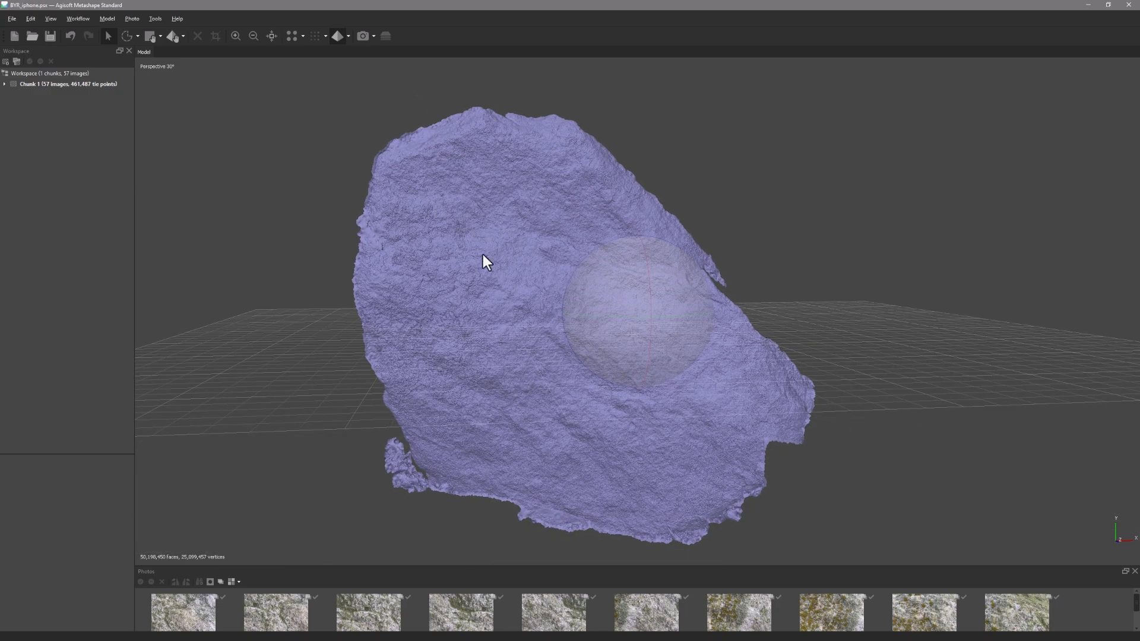
pyautogui.moveTo(489, 287); pyautogui.dragTo(600, 283, button='middle')
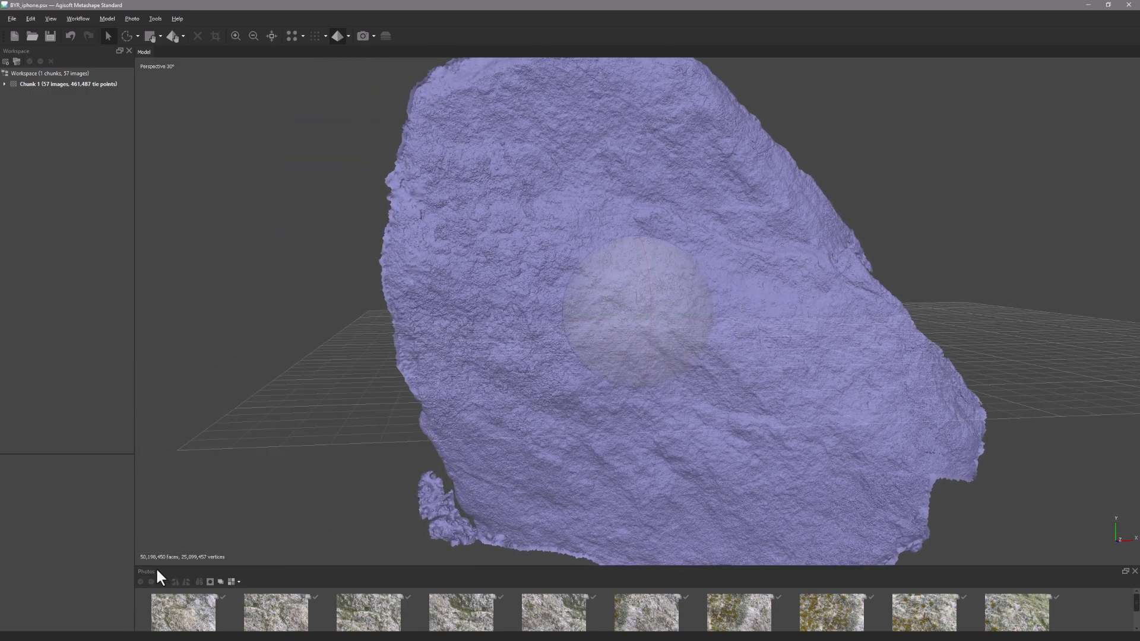
pyautogui.moveTo(574, 250); pyautogui.dragTo(562, 261)
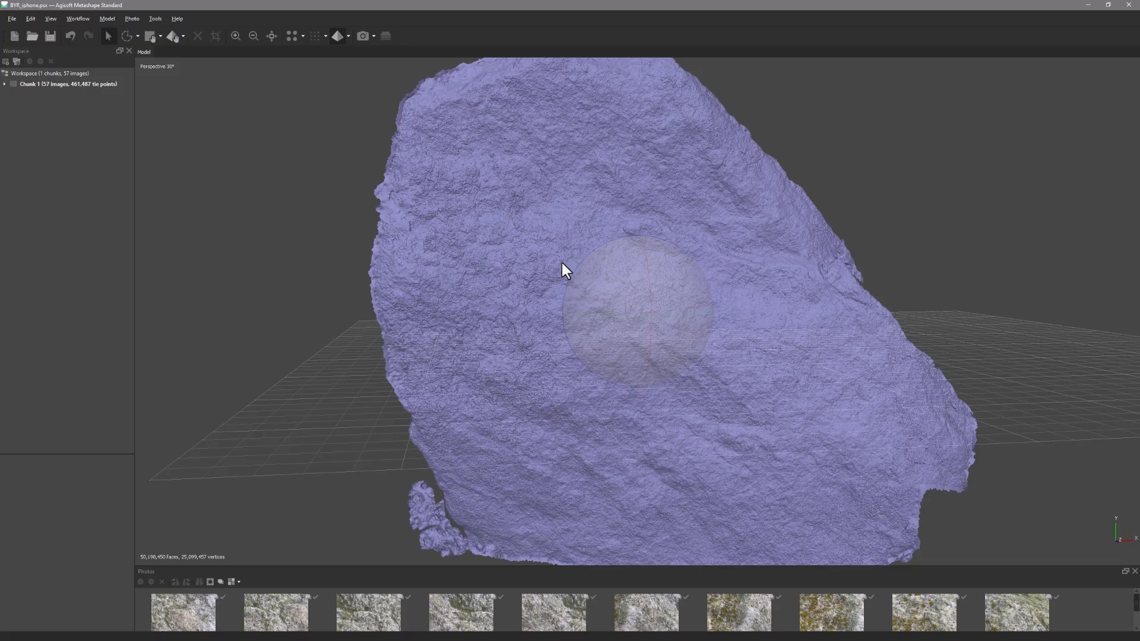
pyautogui.click(157, 19)
pyautogui.moveTo(171, 52)
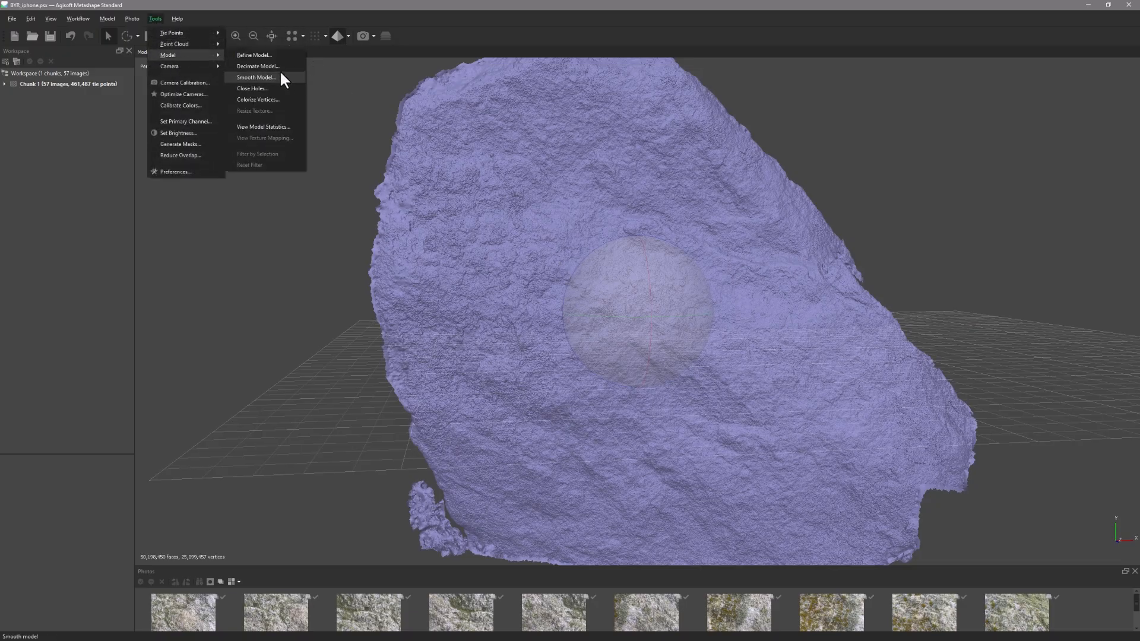
pyautogui.click(265, 65)
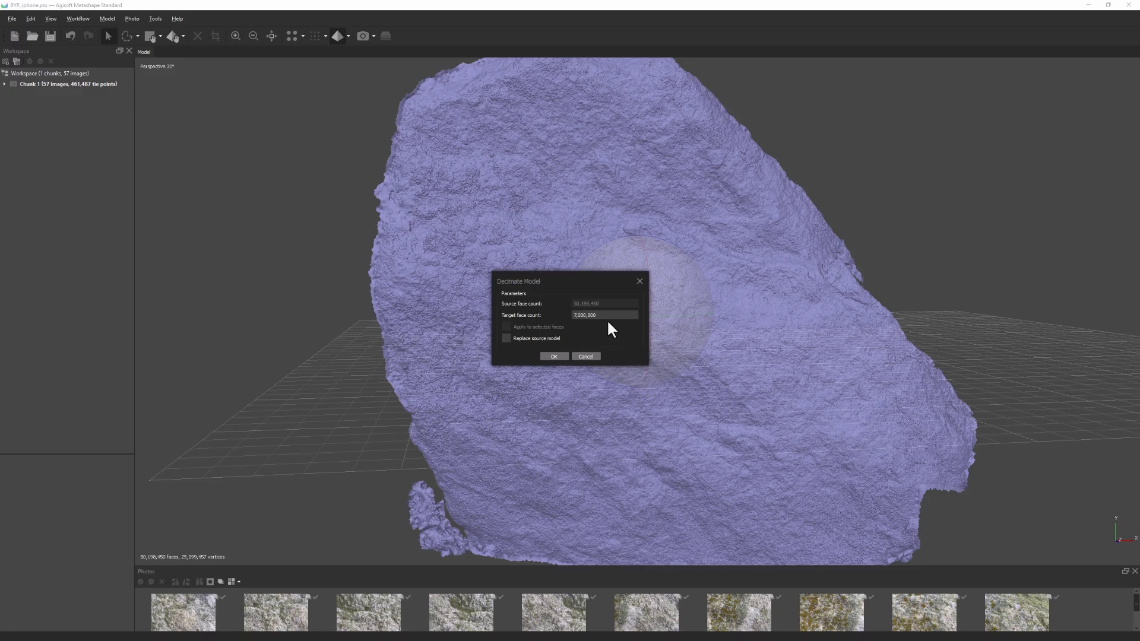
pyautogui.moveTo(606, 316); pyautogui.dragTo(563, 314)
pyautogui.click(557, 356)
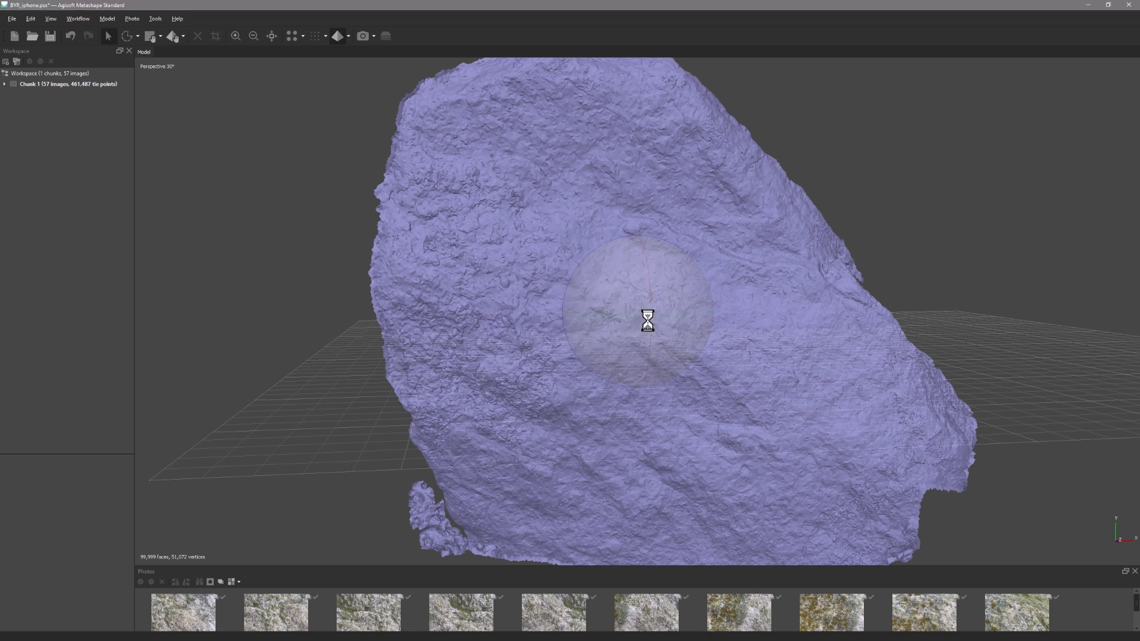
# Examine the surface detail of the decimated rock model from several angles and distances
pyautogui.moveTo(633, 308); pyautogui.dragTo(629, 298)
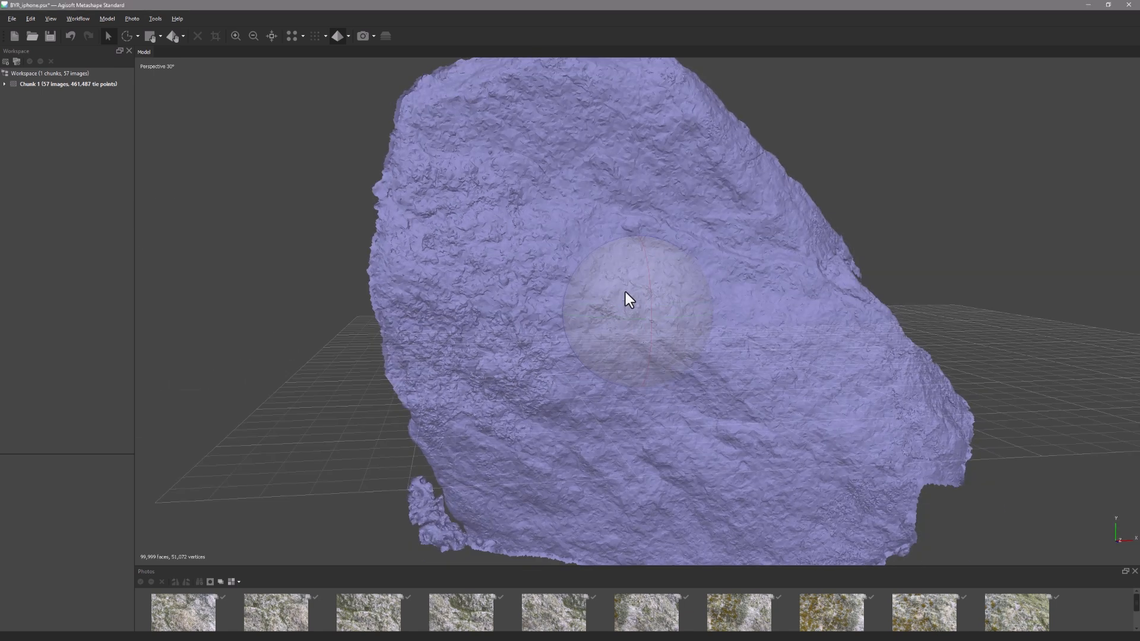
pyautogui.scroll(5, 633, 288)
pyautogui.scroll(-5, 632, 285)
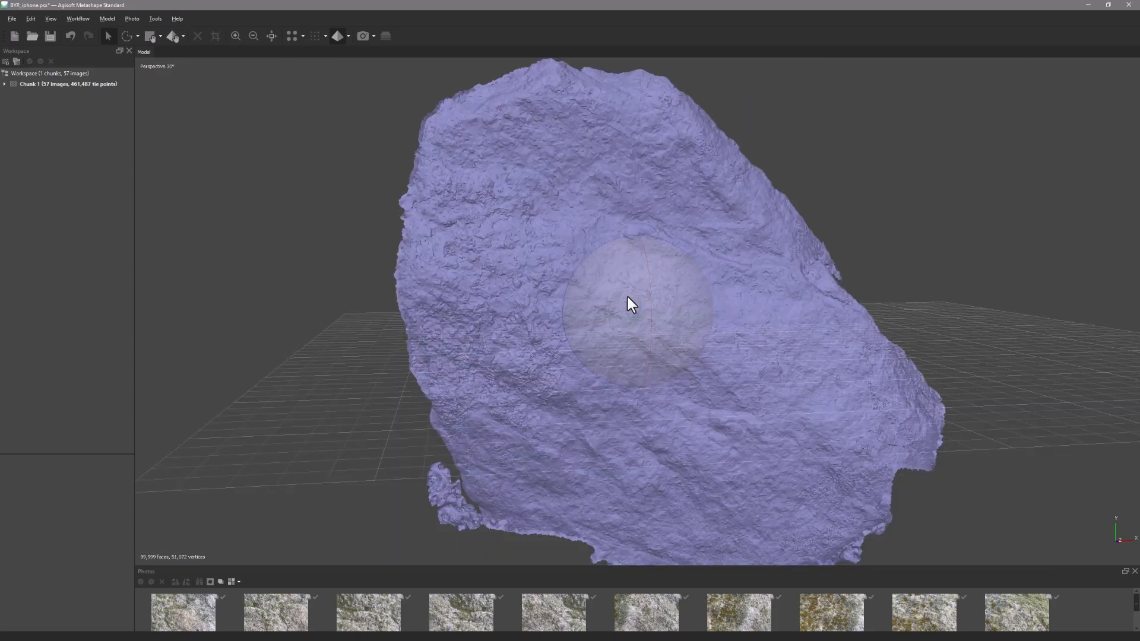
pyautogui.moveTo(631, 303); pyautogui.dragTo(689, 339)
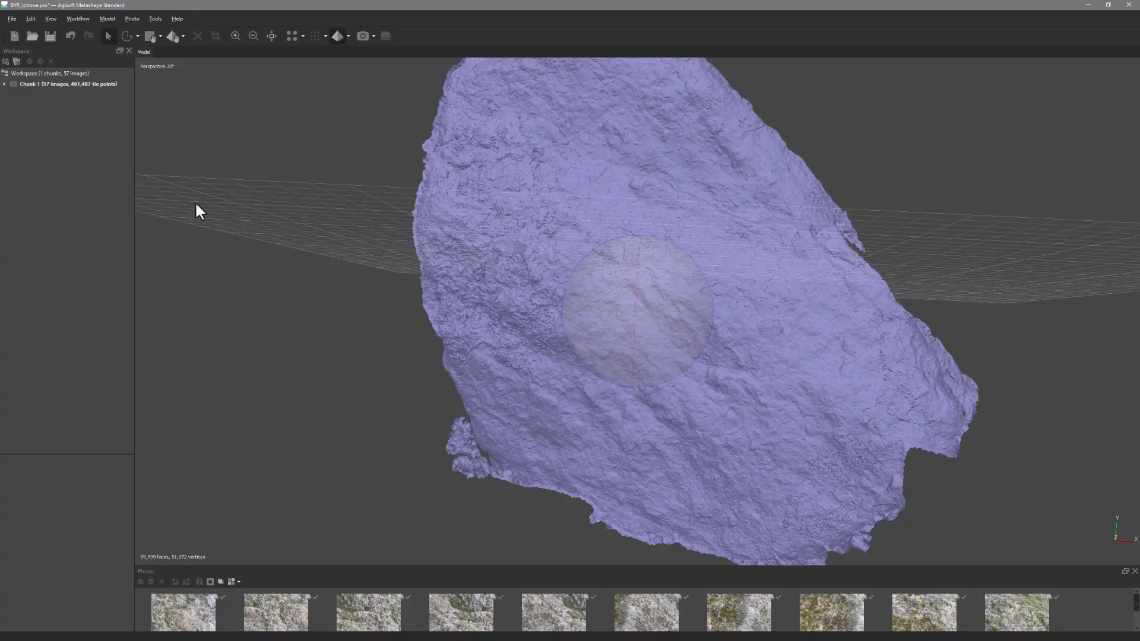
pyautogui.moveTo(603, 355); pyautogui.dragTo(618, 376)
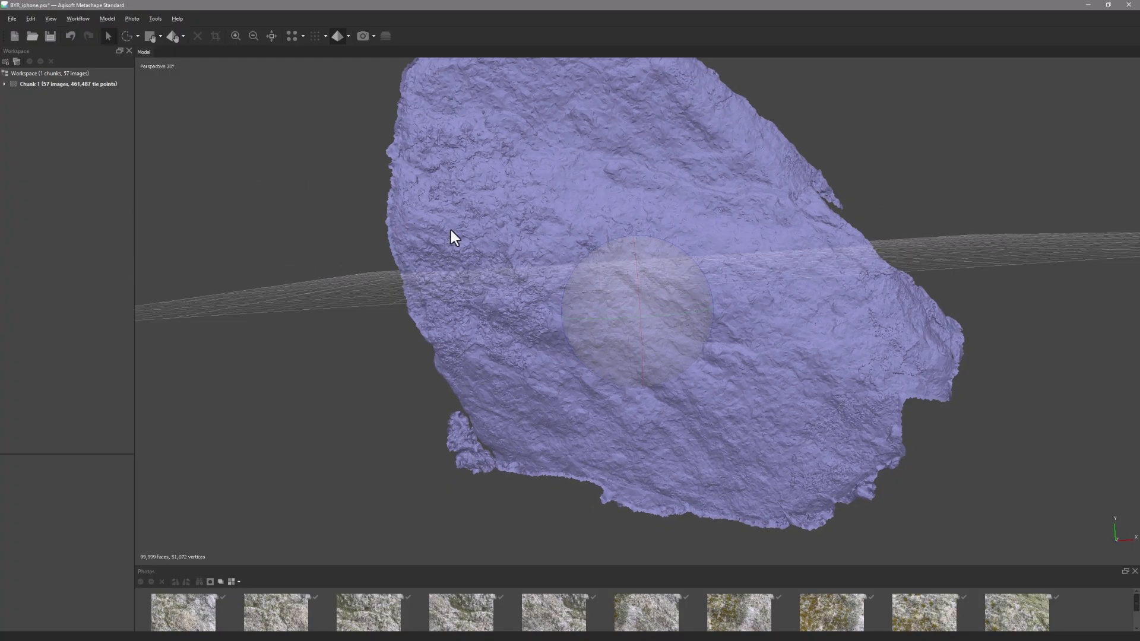
pyautogui.moveTo(453, 237); pyautogui.dragTo(579, 284)
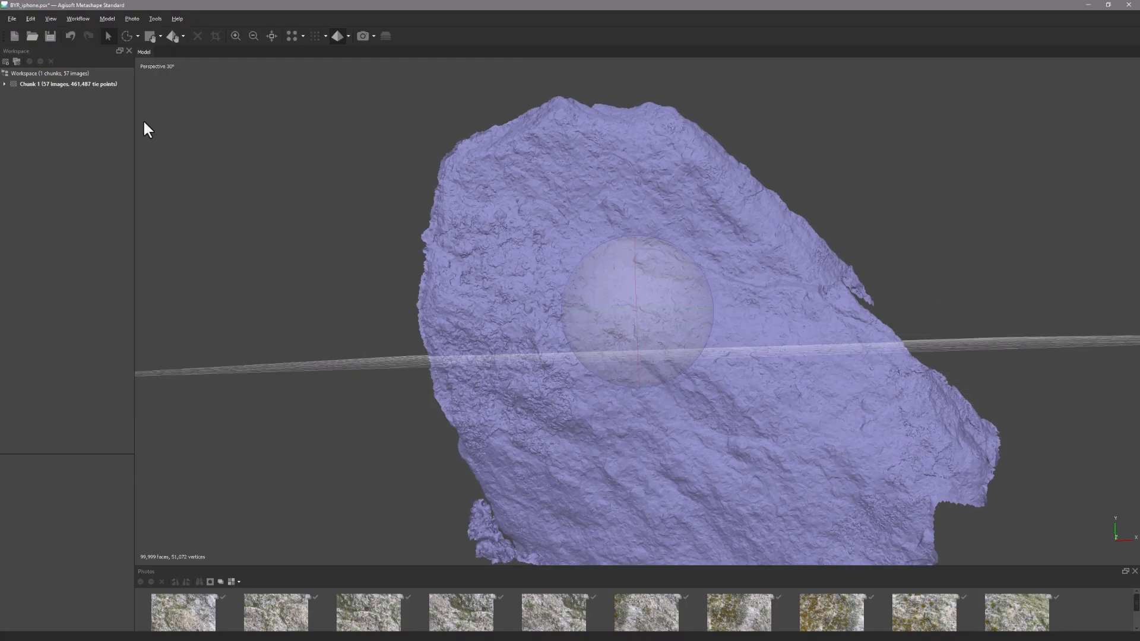
# Export the decimated rock model as a Wavefront OBJ named BYR_100k into the iPhone folder, with vertex normals and no vertex colors
pyautogui.click(10, 18)
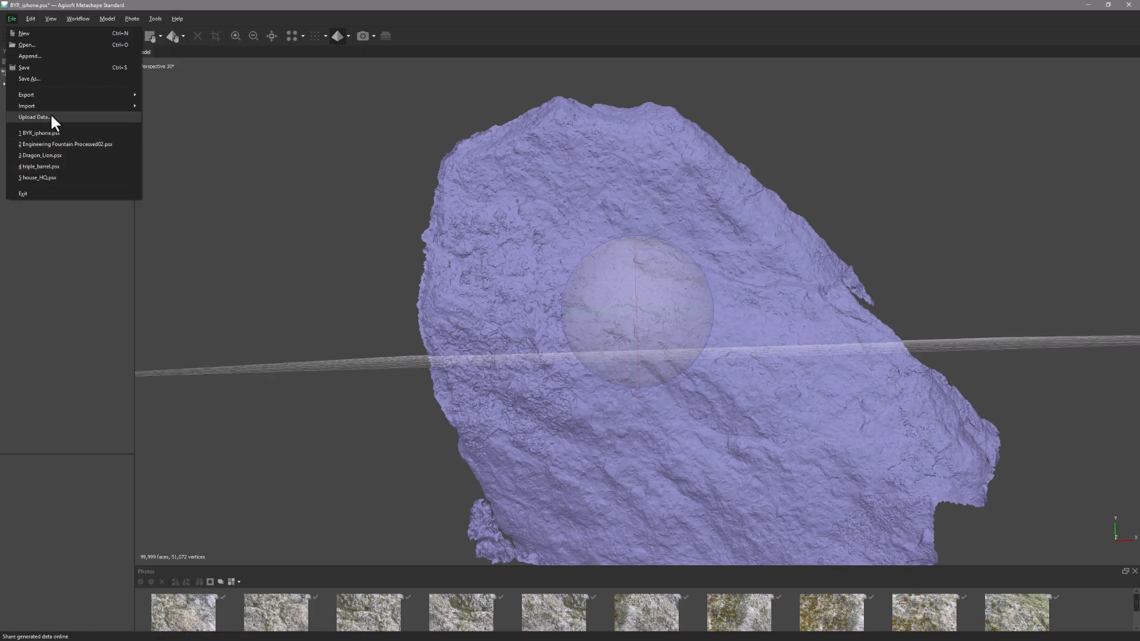
pyautogui.moveTo(55, 97)
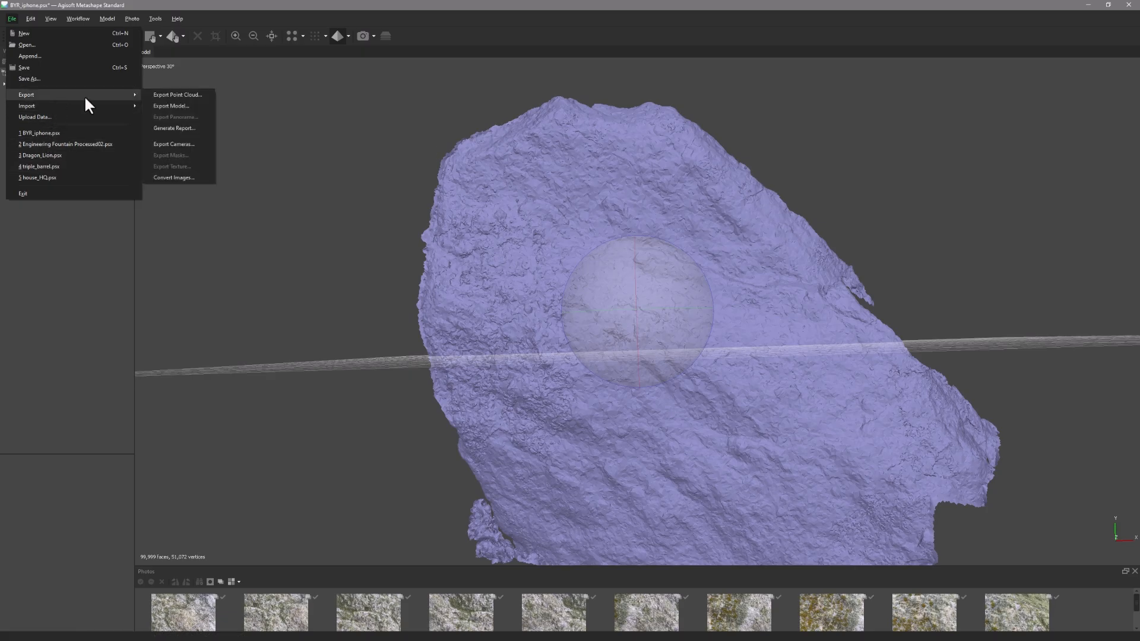
pyautogui.click(180, 107)
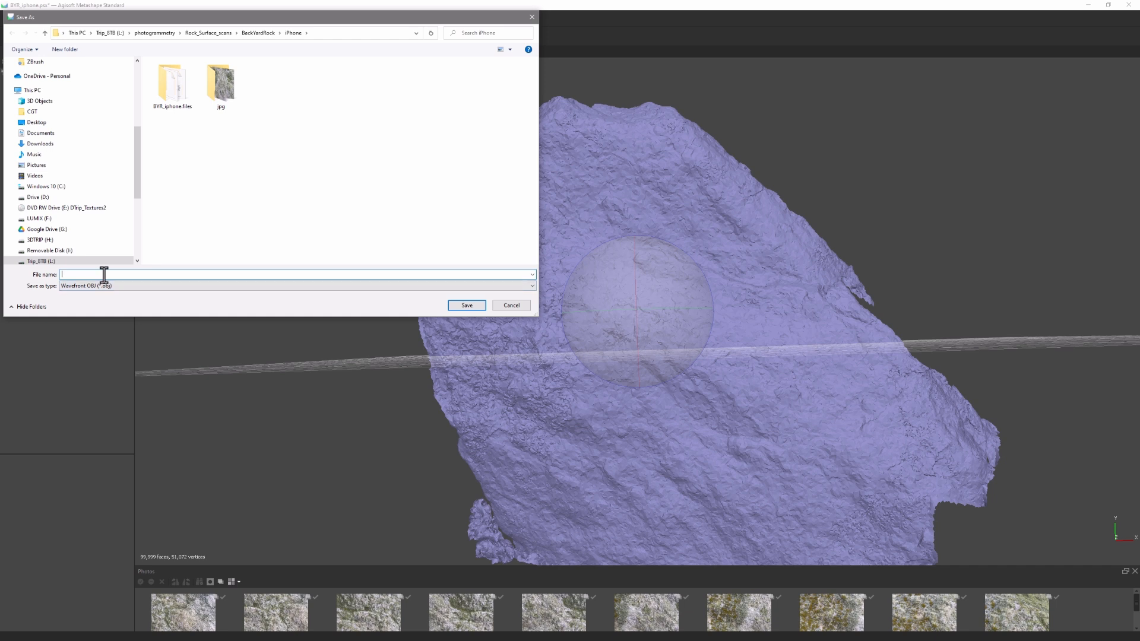
pyautogui.write('BY')
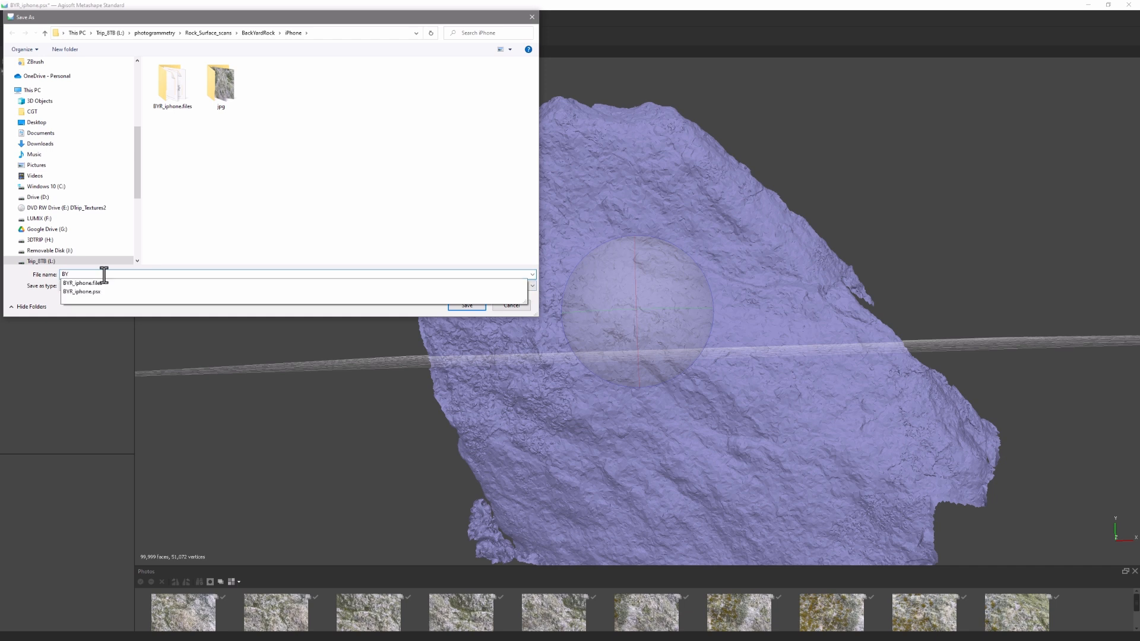
pyautogui.write('R_100k')
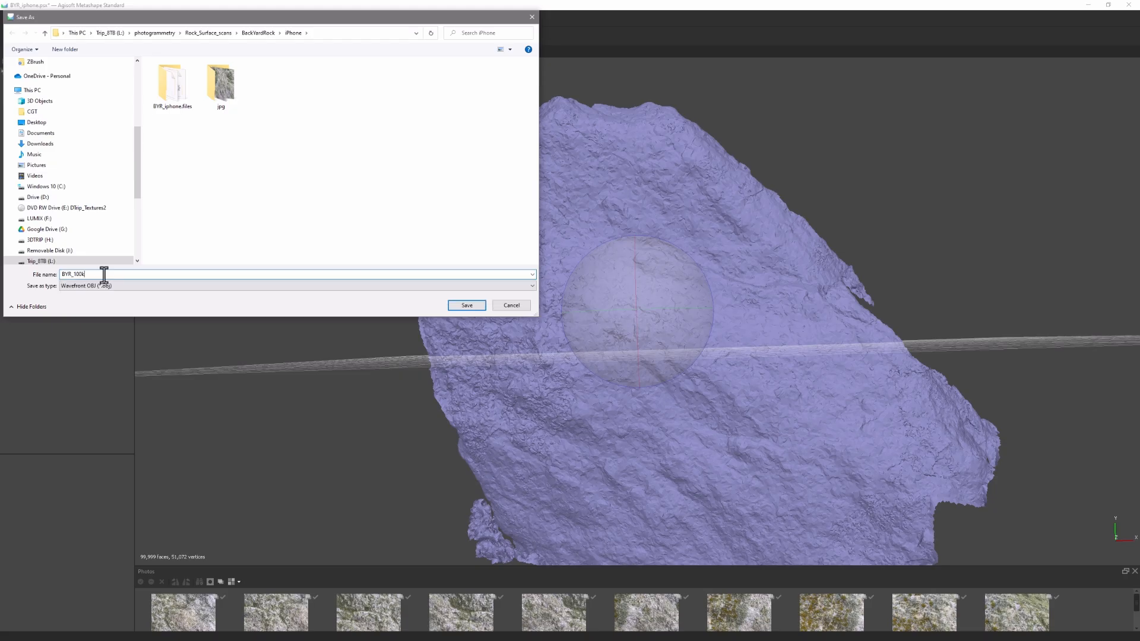
pyautogui.press('Return')
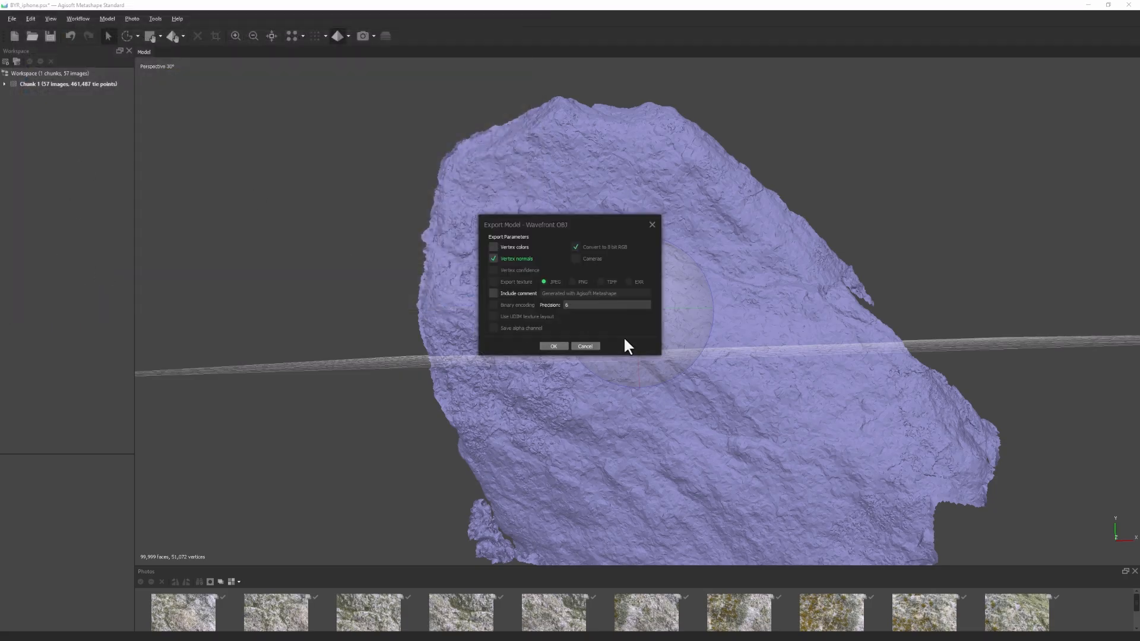
pyautogui.click(557, 347)
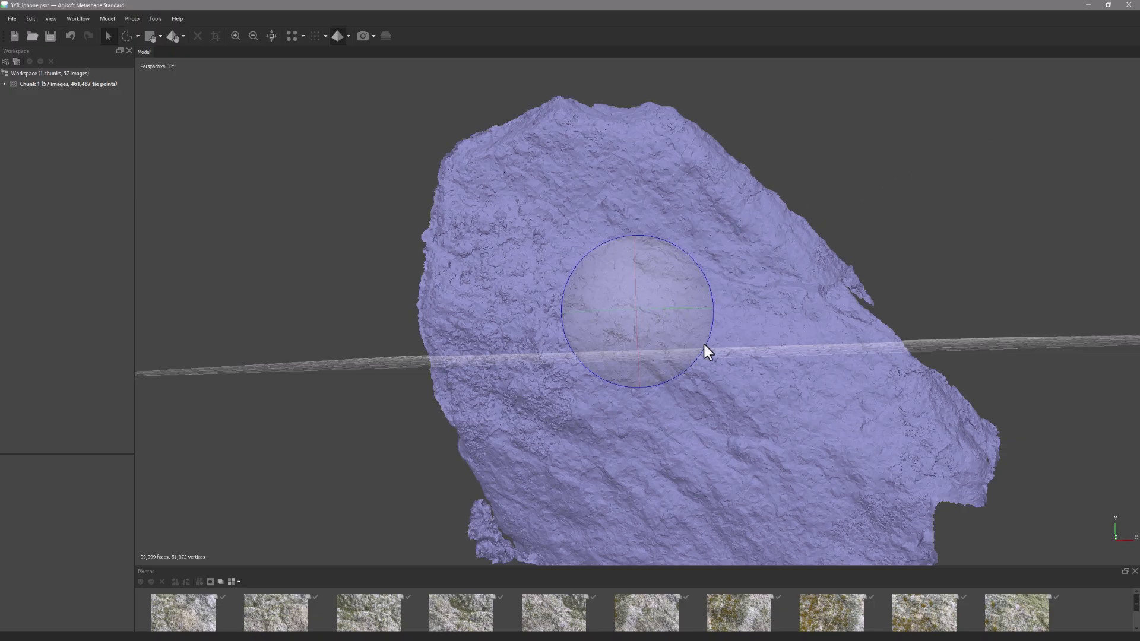
pyautogui.moveTo(695, 356); pyautogui.dragTo(693, 356)
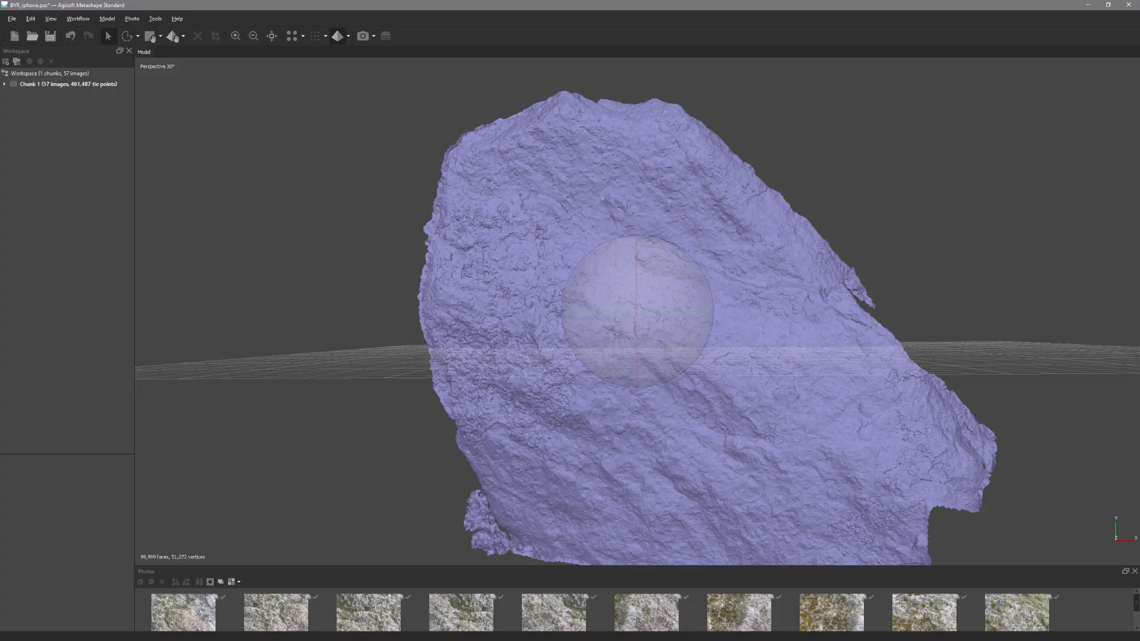
pyautogui.moveTo(638, 279); pyautogui.dragTo(661, 276)
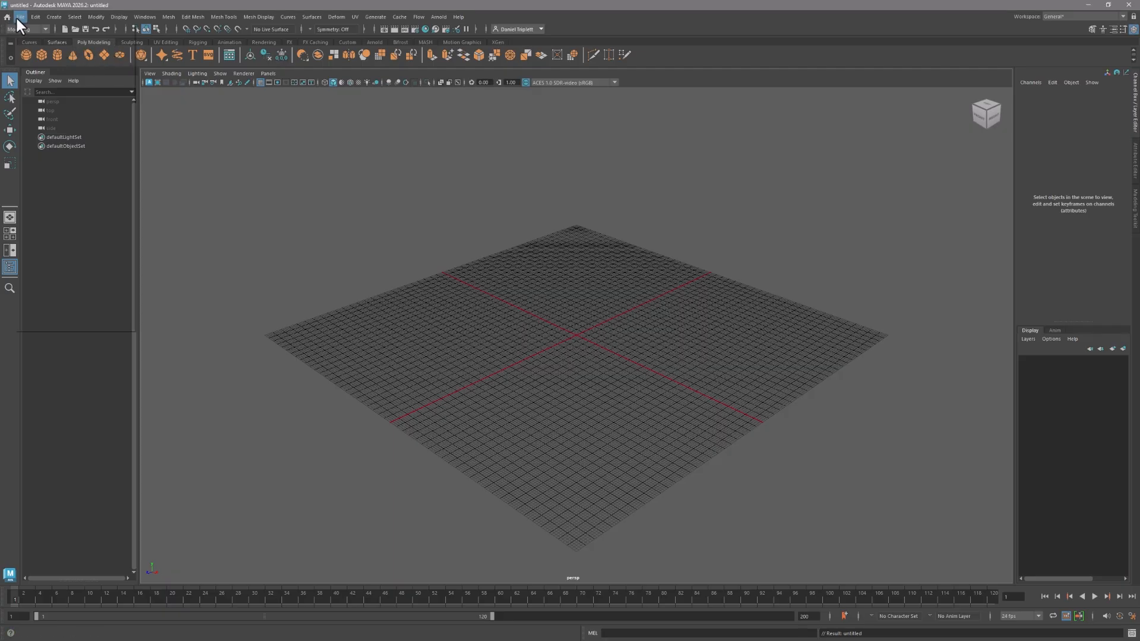
# Switch to Maya and import BYR_100k.obj from L:\photogrammetry\Rock_Surface_scans\BackYardRock\iPhone into the empty scene
pyautogui.click(19, 17)
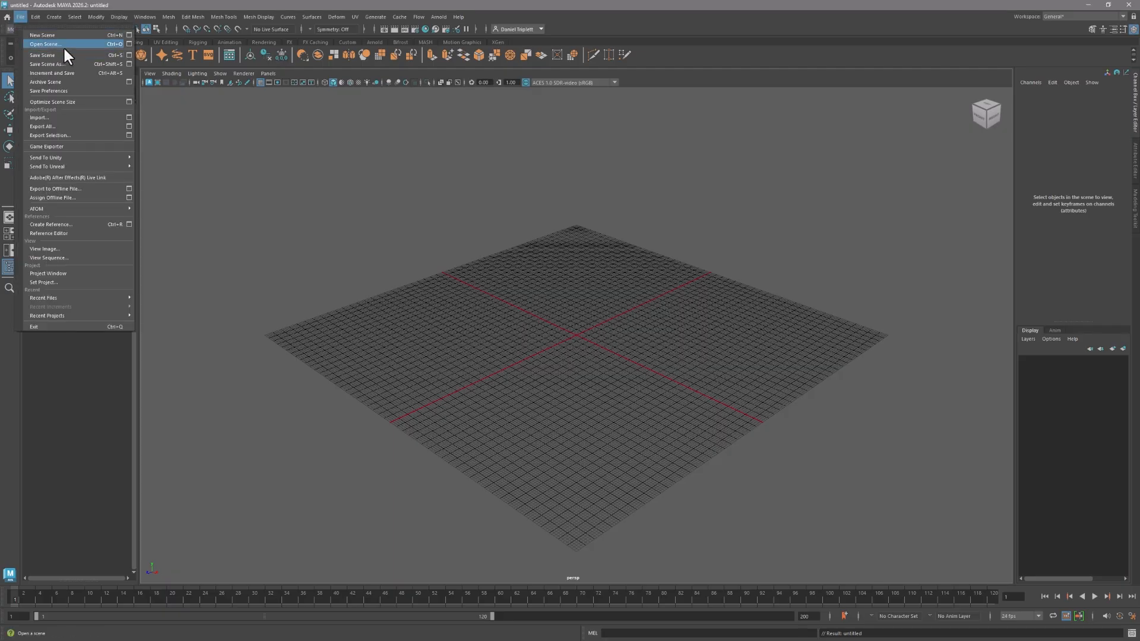
pyautogui.click(62, 117)
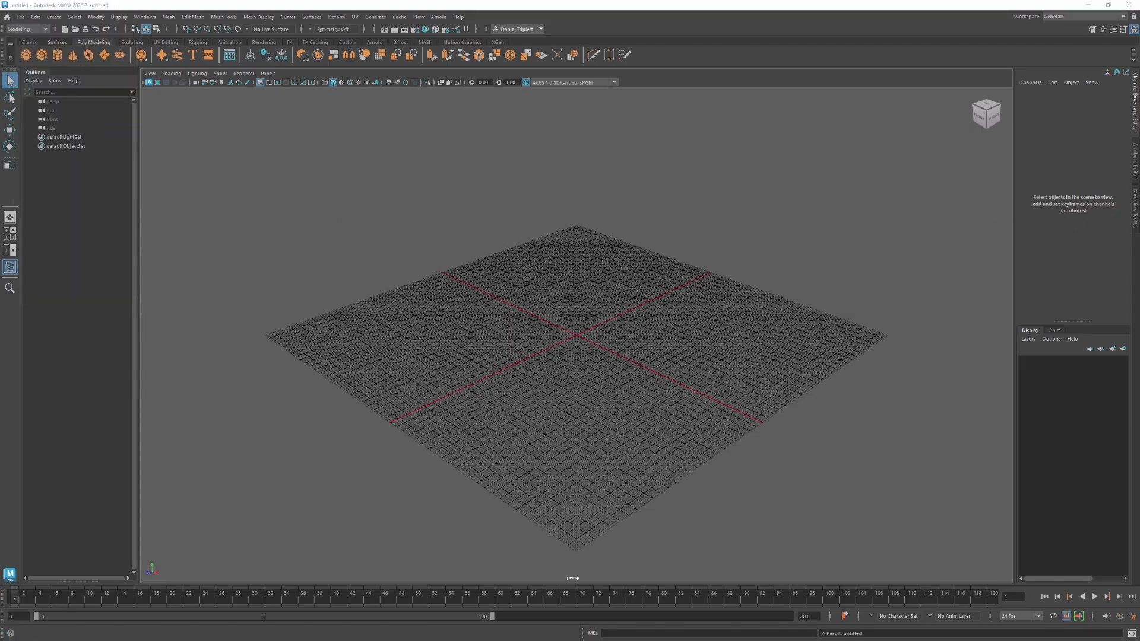
pyautogui.write('L:\\photogrammetry\\Rock_Surface_scans\\BackYardRock\\iPhone')
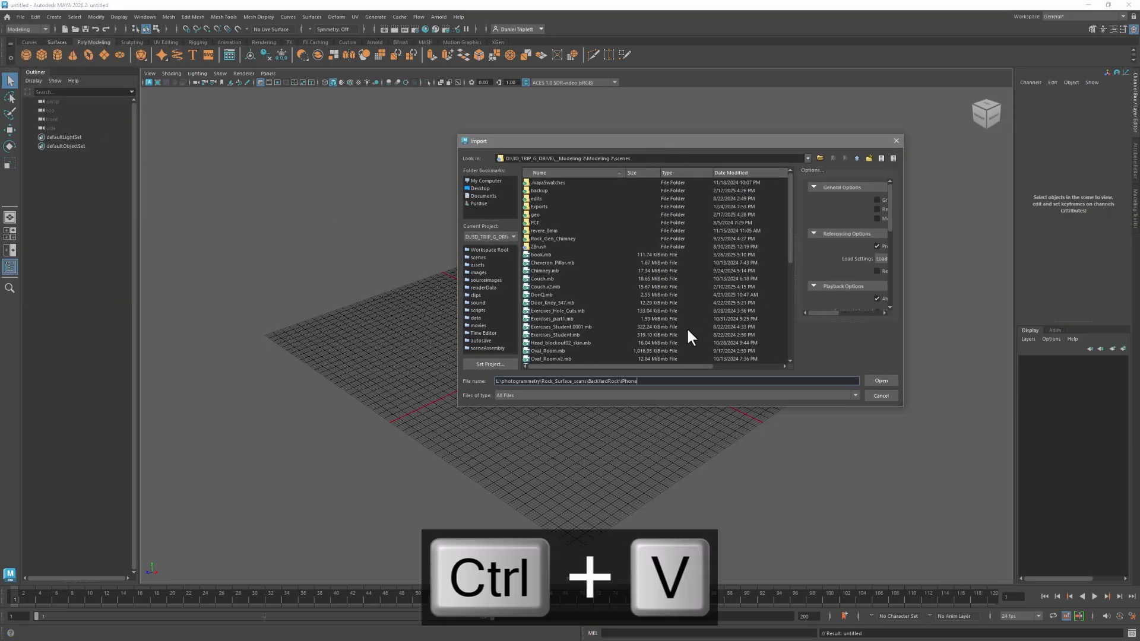
pyautogui.click(876, 381)
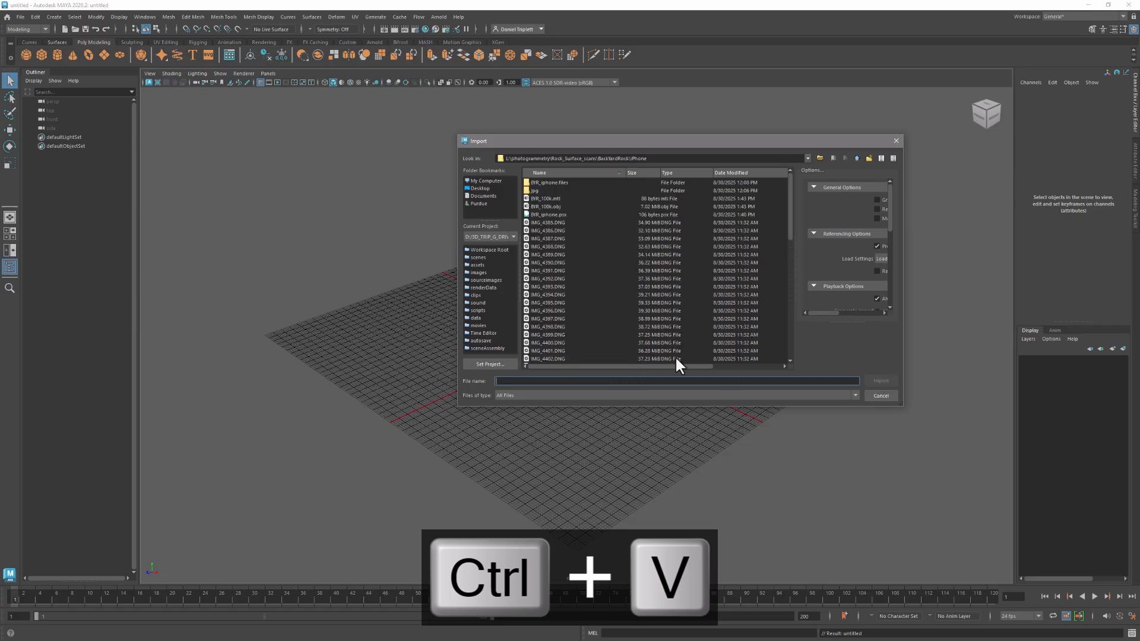
pyautogui.click(546, 206)
pyautogui.click(883, 380)
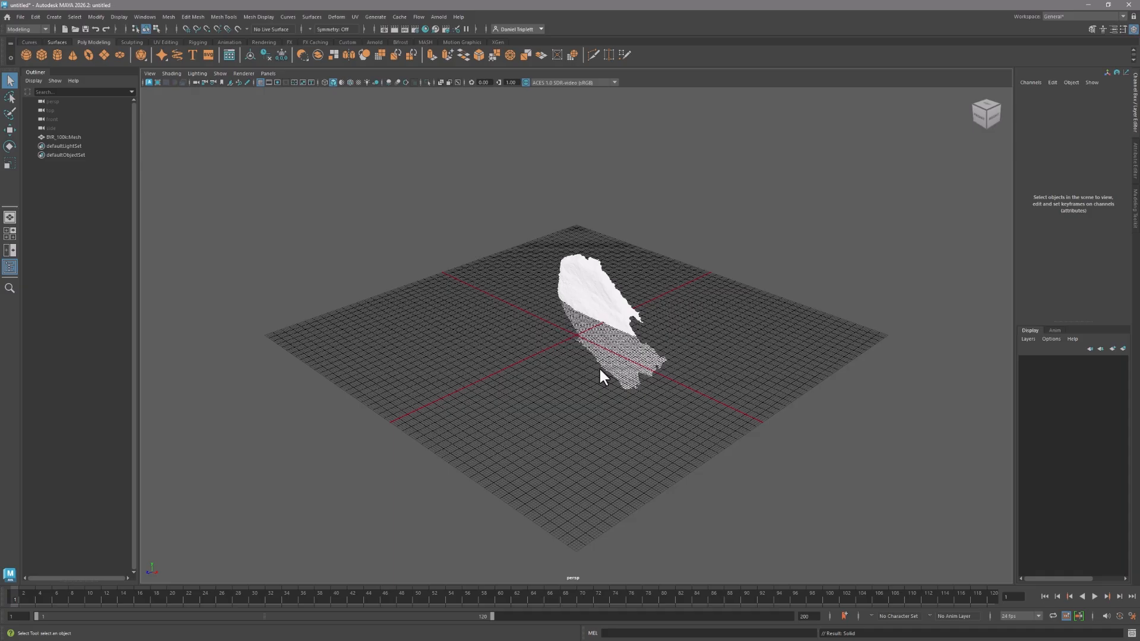
# Hide the grid in the perspective view around the imported rock
pyautogui.click(261, 82)
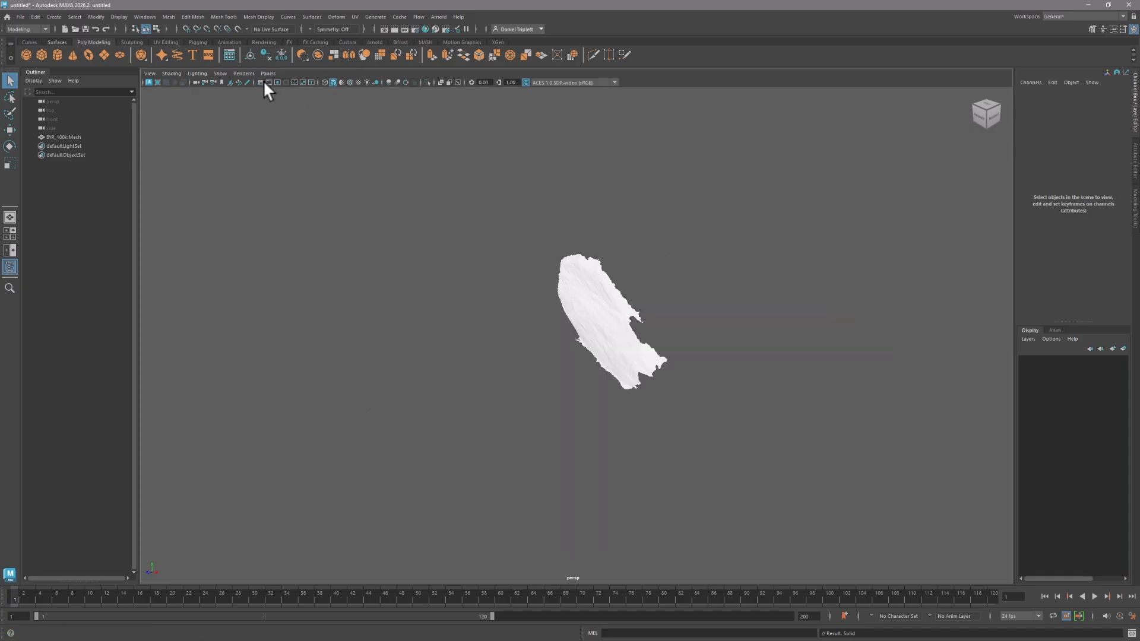
pyautogui.keyDown('alt'); pyautogui.moveTo(662, 334); pyautogui.dragTo(756, 333); pyautogui.keyUp('alt')
pyautogui.scroll(7, 654, 347)
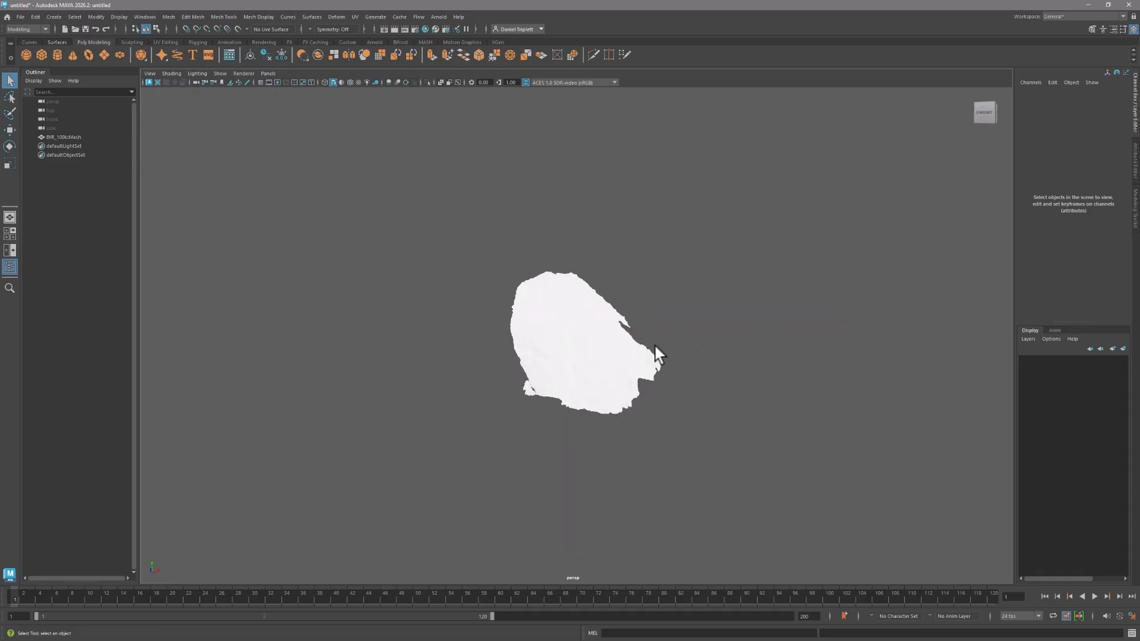
# Darken the Phong material color of the rock mesh to a mid grey and set its ambient color to black
pyautogui.click(635, 349)
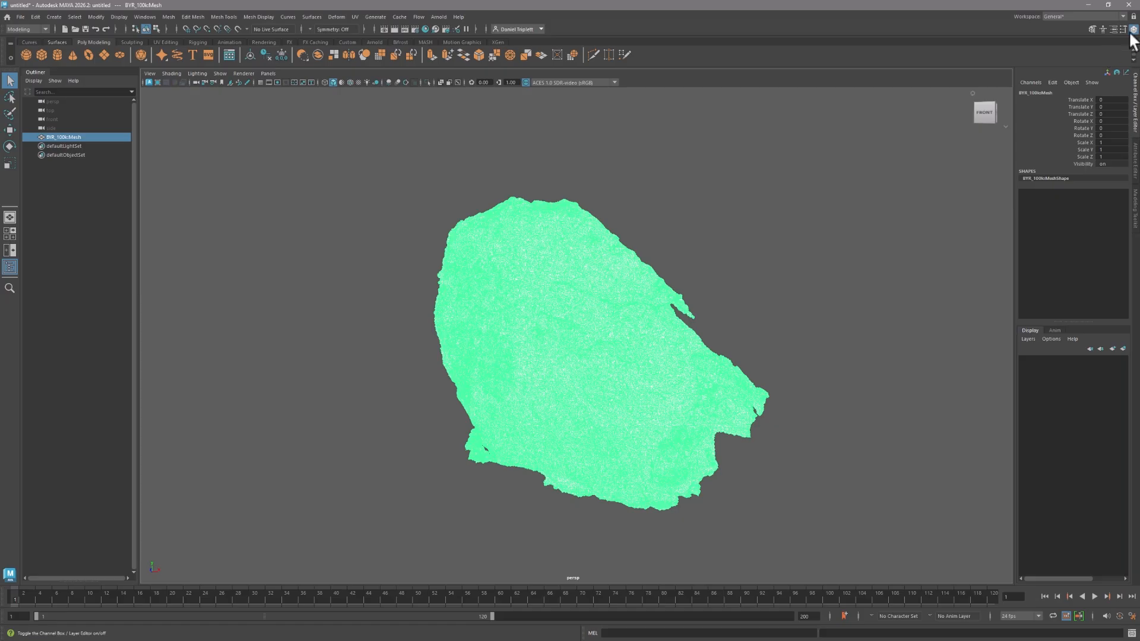
pyautogui.click(1113, 28)
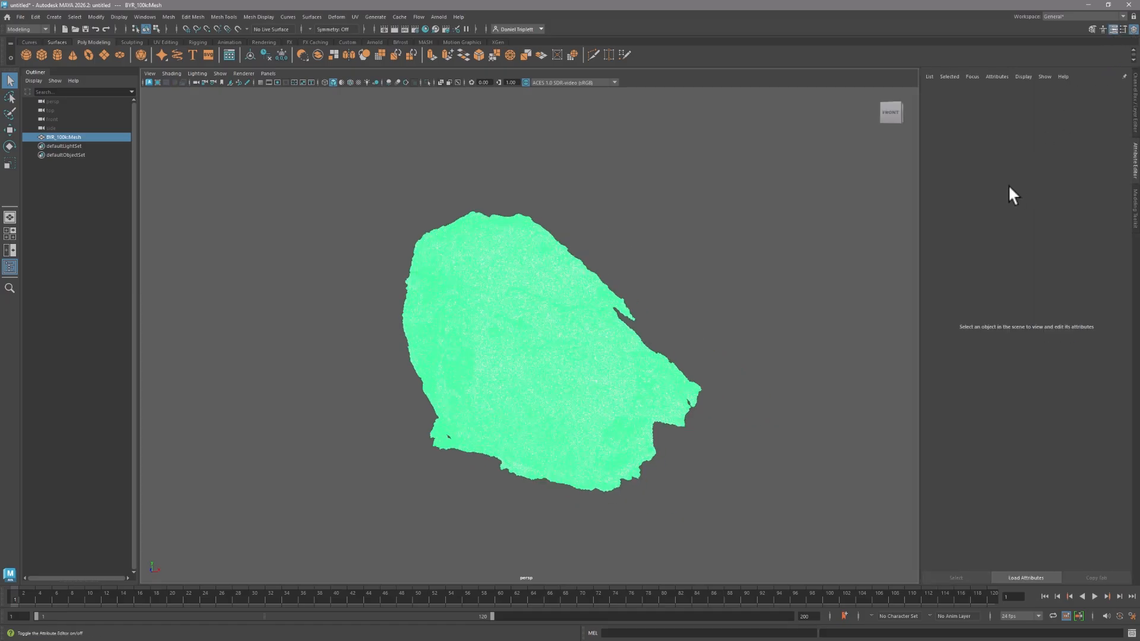
pyautogui.click(1045, 92)
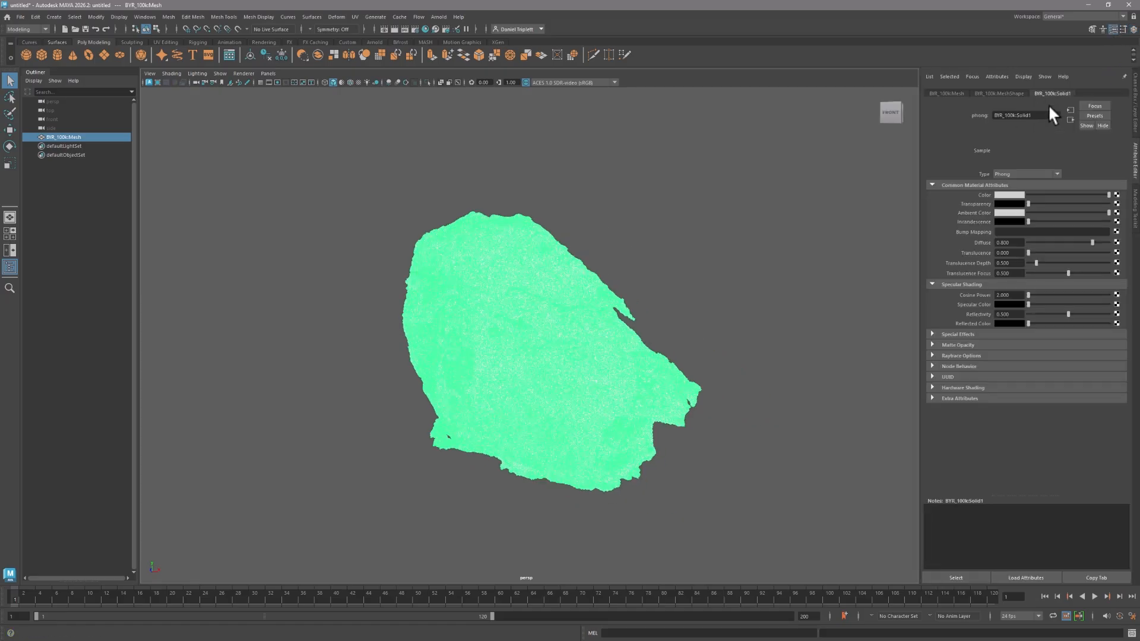
pyautogui.moveTo(1109, 194); pyautogui.dragTo(970, 221)
pyautogui.click(703, 254)
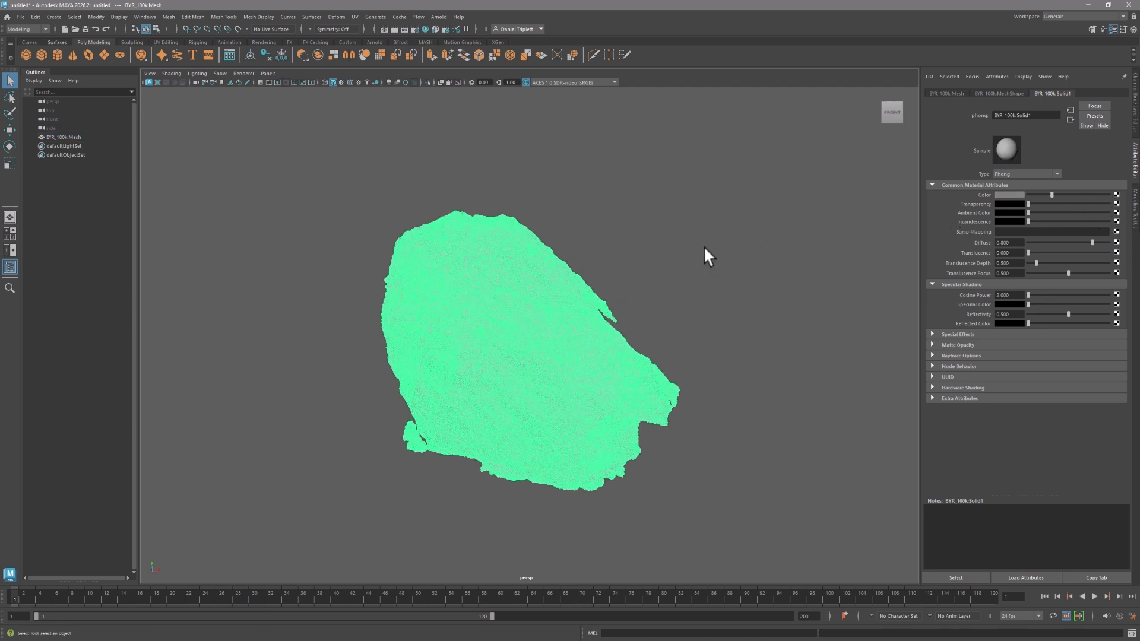
pyautogui.scroll(5, 603, 324)
pyautogui.click(602, 325)
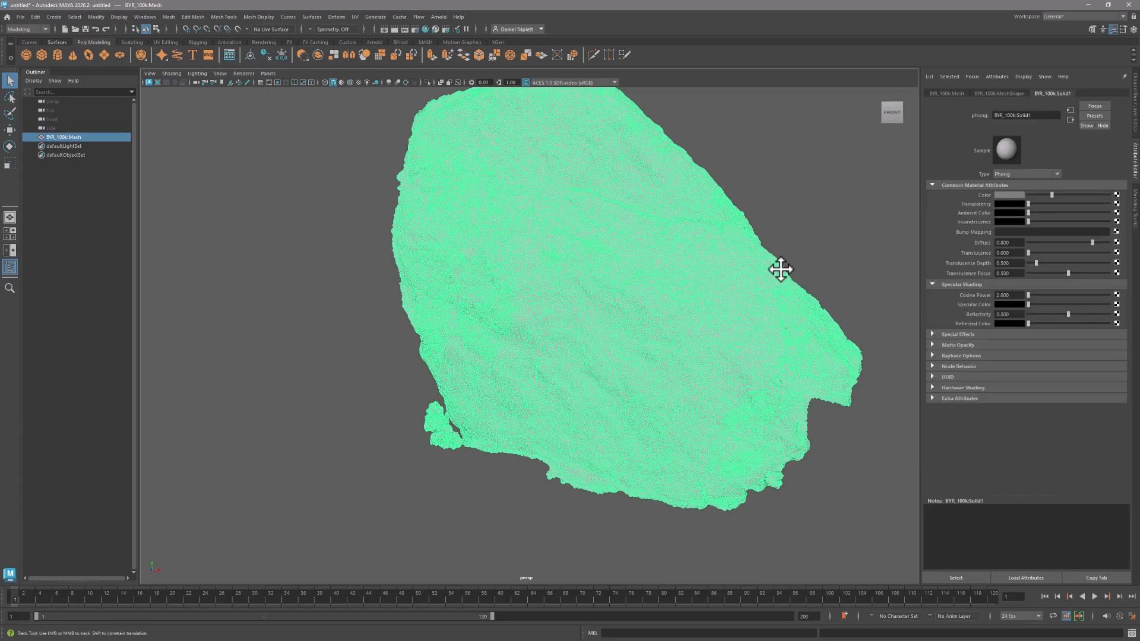
pyautogui.press('f')
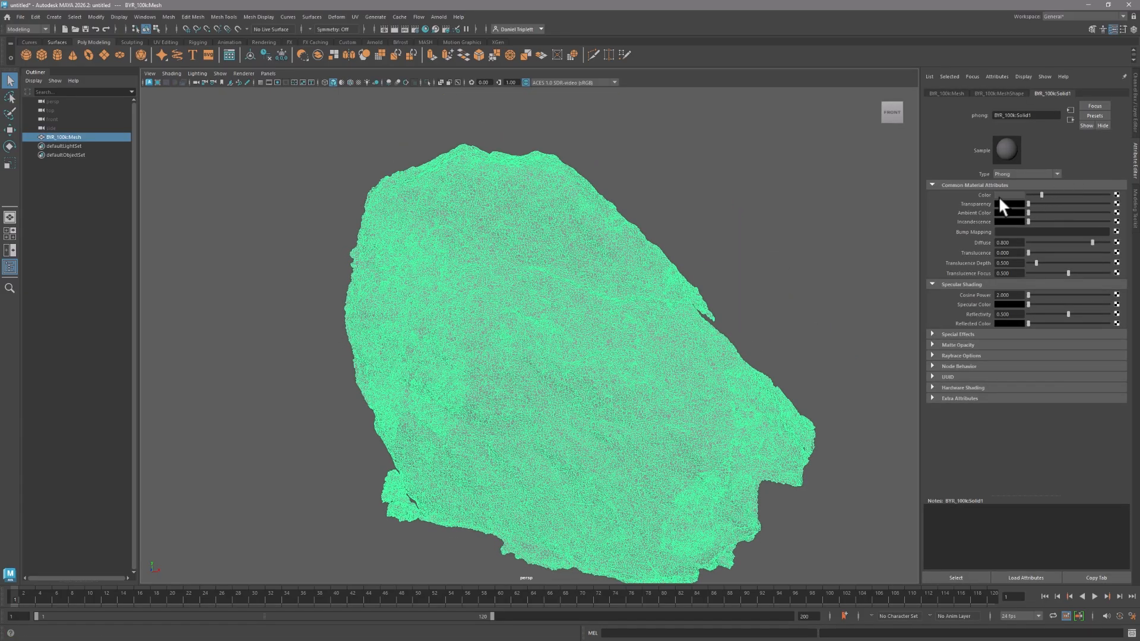
# Deselect the rock mesh and examine its shaded surface relief and edges from above, the front and closer up
pyautogui.click(716, 272)
pyautogui.keyDown('alt'); pyautogui.moveTo(716, 272); pyautogui.dragTo(504, 372); pyautogui.keyUp('alt')
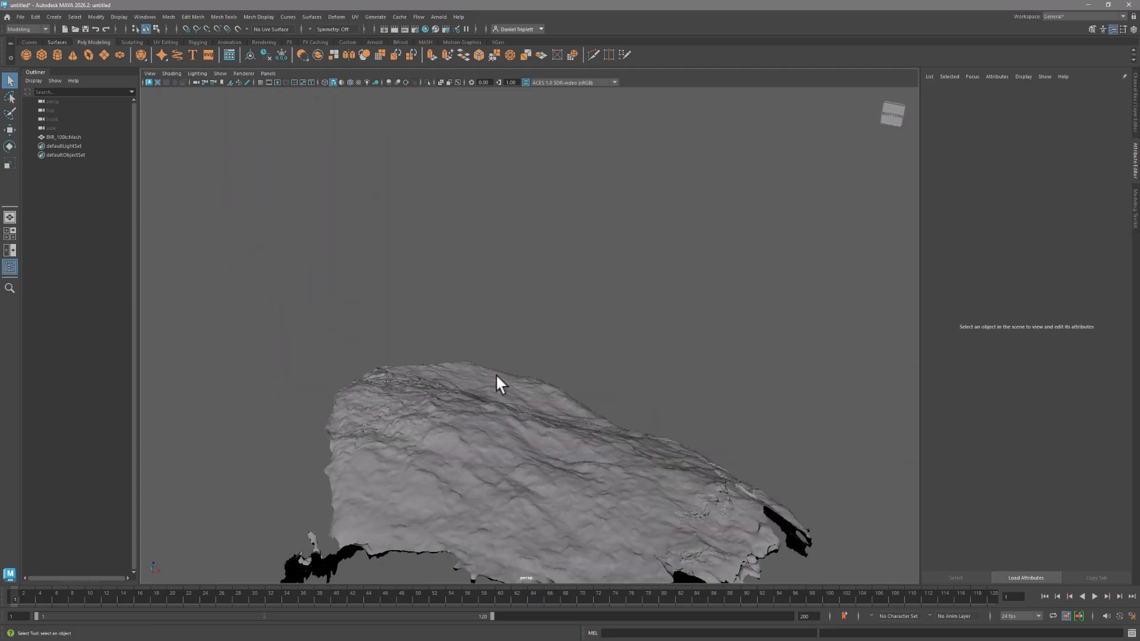
pyautogui.keyDown('alt'); pyautogui.moveTo(537, 423); pyautogui.dragTo(571, 448); pyautogui.keyUp('alt')
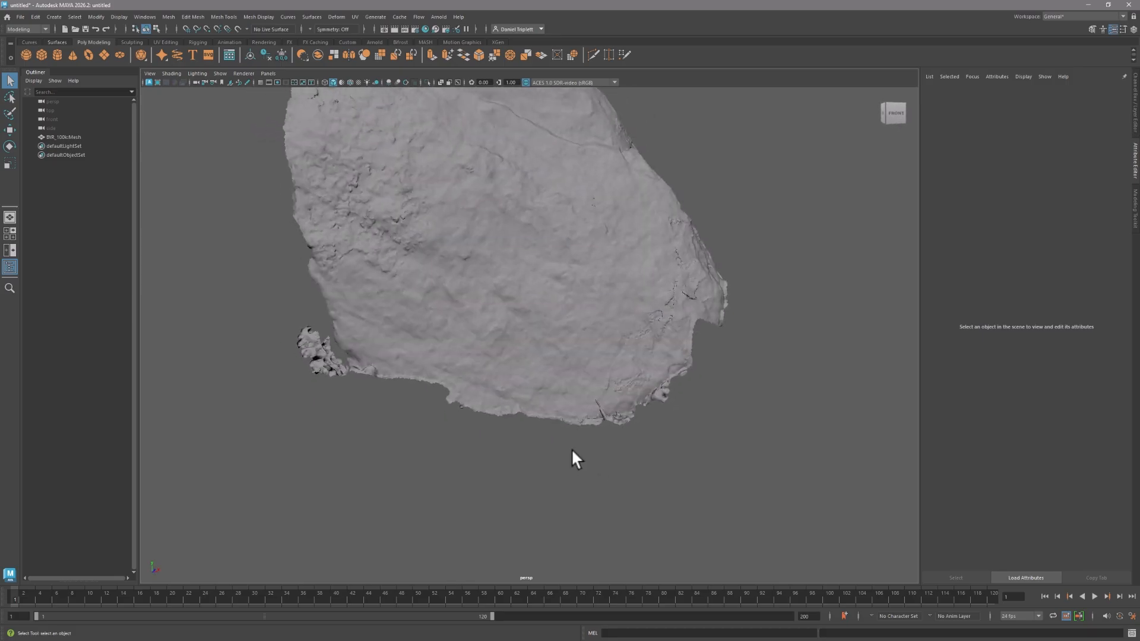
pyautogui.moveTo(571, 448)
pyautogui.keyDown('alt'); pyautogui.mouseDown(button='right')
pyautogui.moveTo(572, 433)
pyautogui.moveTo(560, 450)
pyautogui.mouseUp(button='right'); pyautogui.keyUp('alt')
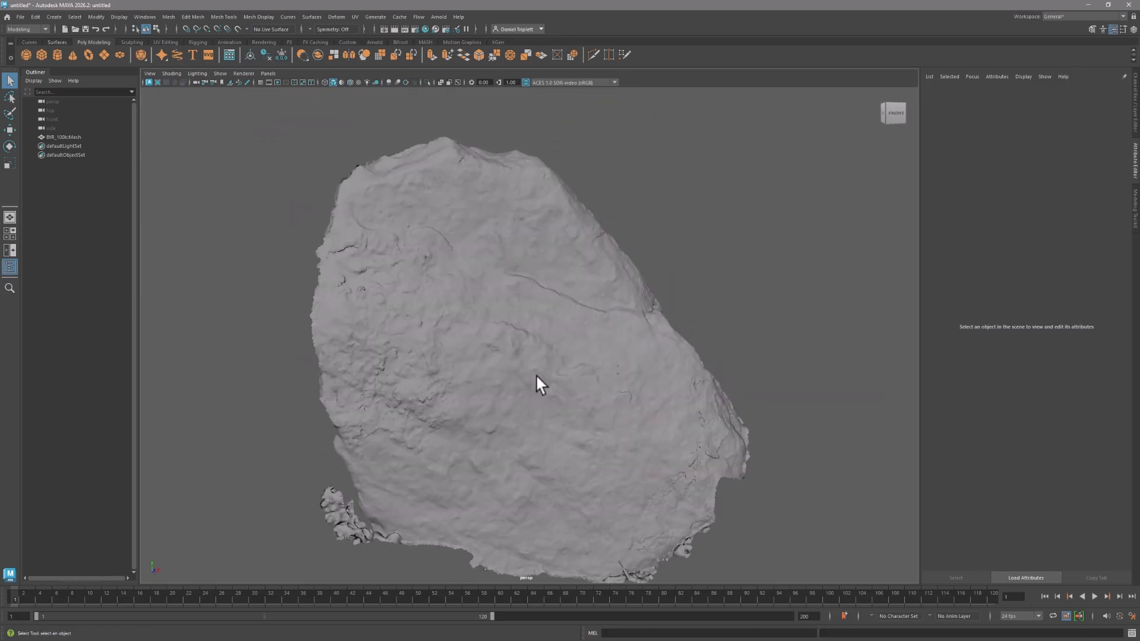
pyautogui.keyDown('alt'); pyautogui.moveTo(614, 430); pyautogui.dragTo(644, 392); pyautogui.keyUp('alt')
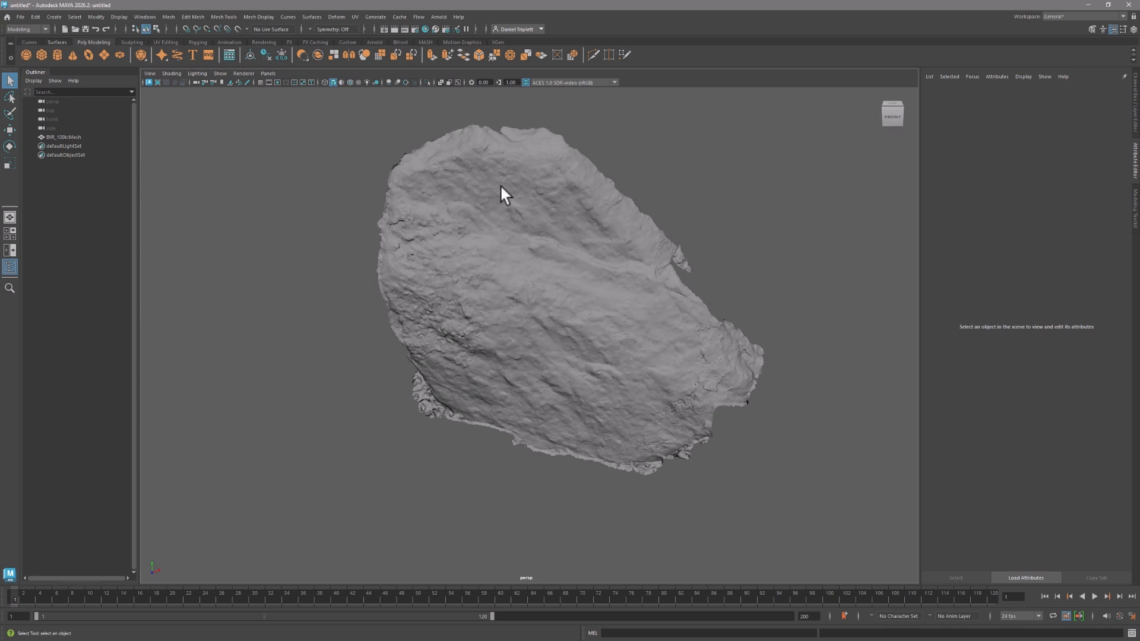
pyautogui.keyDown('alt'); pyautogui.moveTo(578, 271); pyautogui.dragTo(585, 250); pyautogui.keyUp('alt')
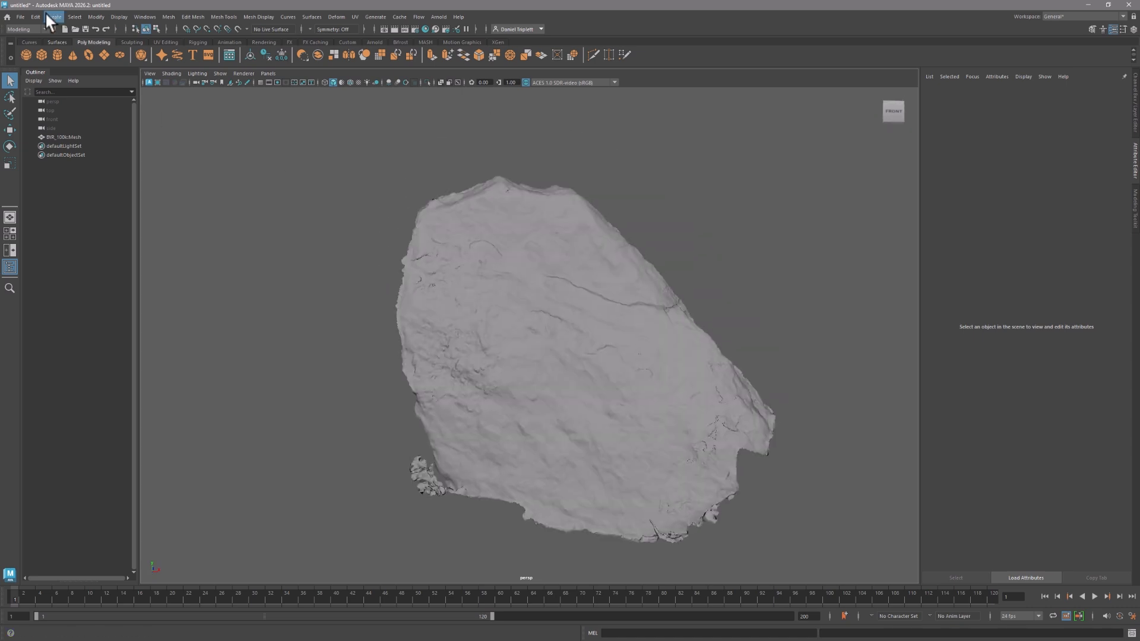
# Create a polygon plane in front of the rock and rotate it upright so it faces the same way as the scanned surface
pyautogui.click(102, 53)
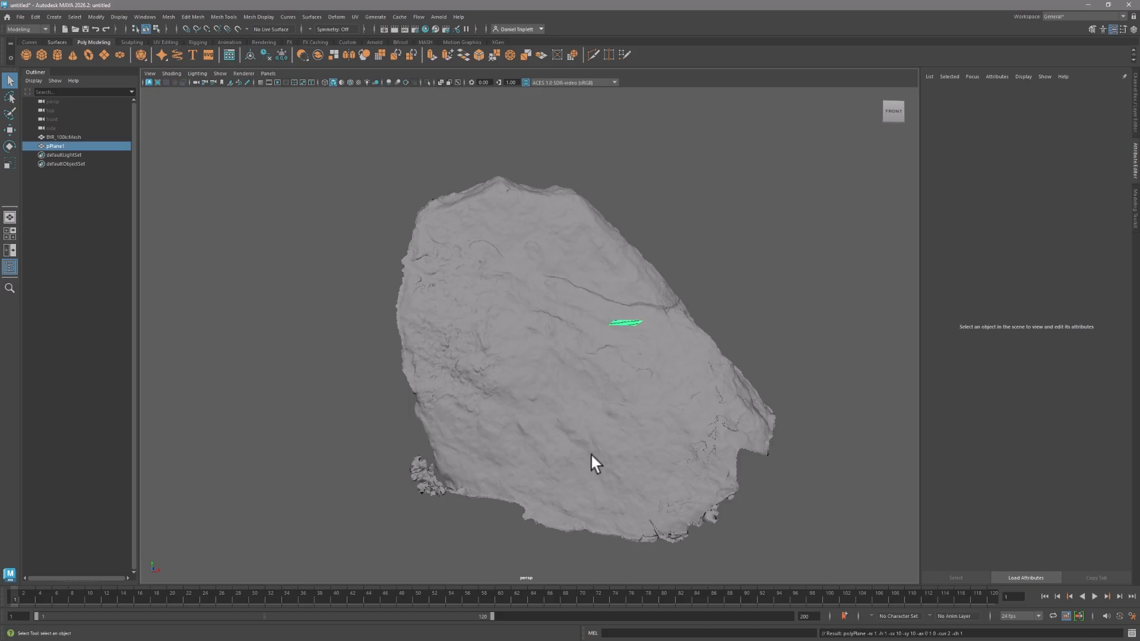
pyautogui.press('e')
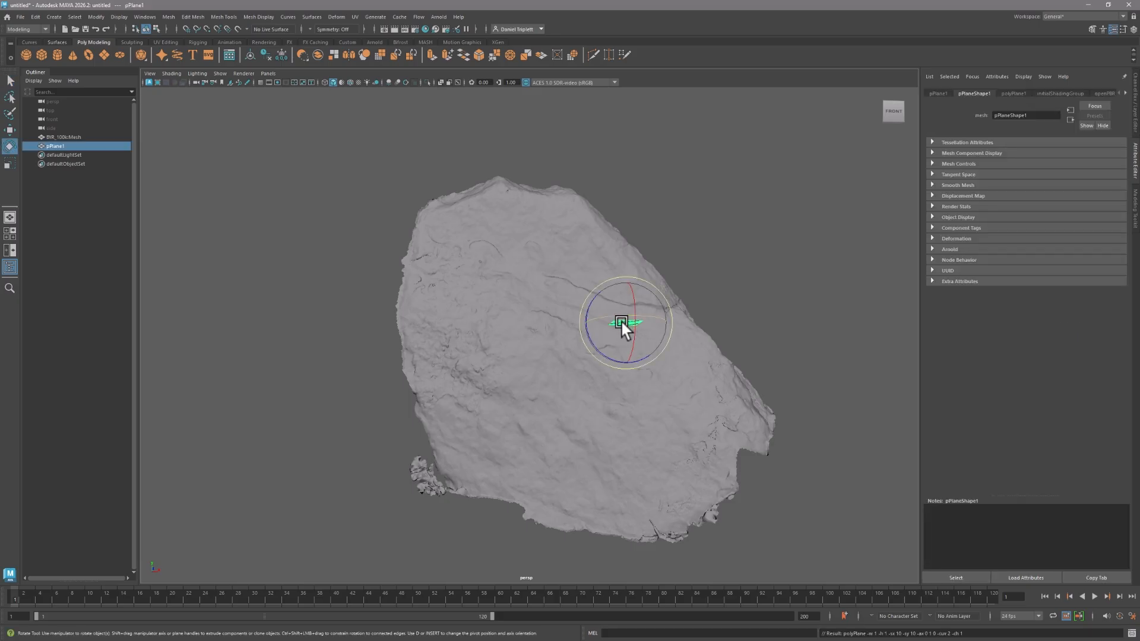
pyautogui.keyDown('alt'); pyautogui.moveTo(632, 326); pyautogui.dragTo(667, 448); pyautogui.keyUp('alt')
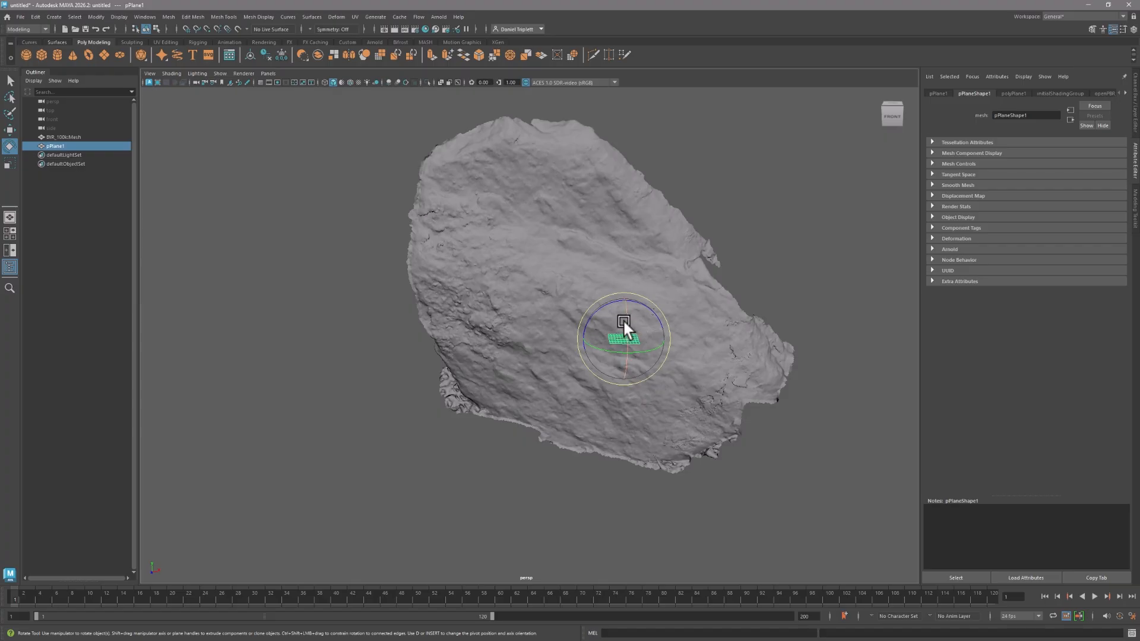
pyautogui.moveTo(625, 319); pyautogui.dragTo(676, 437)
# Scale the plane up uniformly to span the middle of the rock and move it into position over the surface
pyautogui.press('w')
pyautogui.moveTo(635, 319); pyautogui.dragTo(747, 276)
pyautogui.press('r')
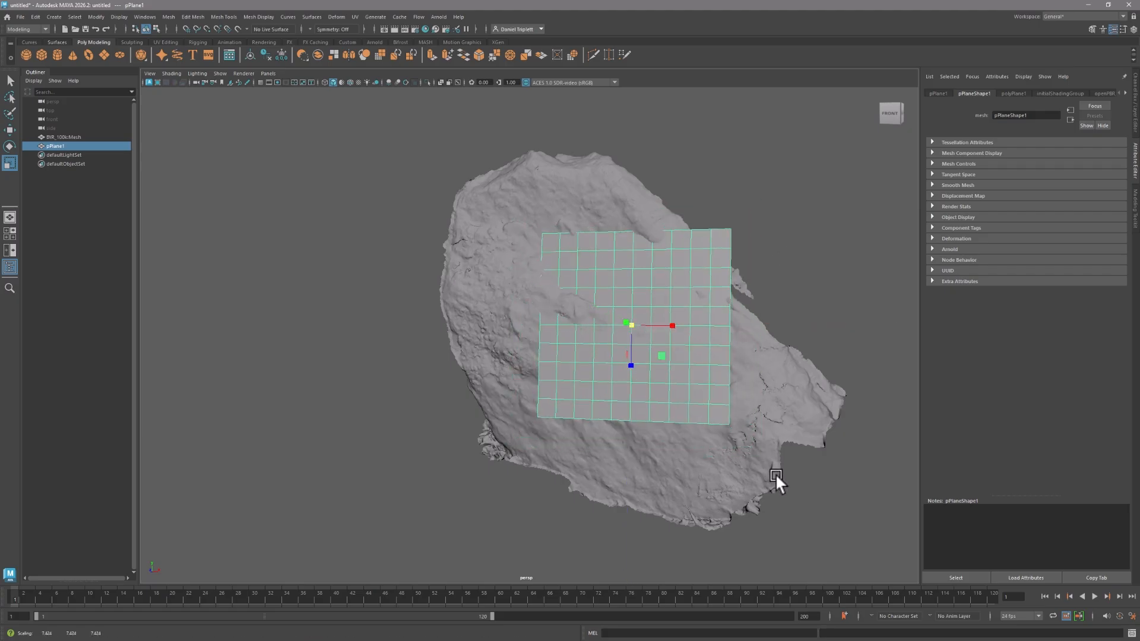
pyautogui.keyDown('alt'); pyautogui.moveTo(775, 472); pyautogui.dragTo(803, 457); pyautogui.keyUp('alt')
pyautogui.press('w')
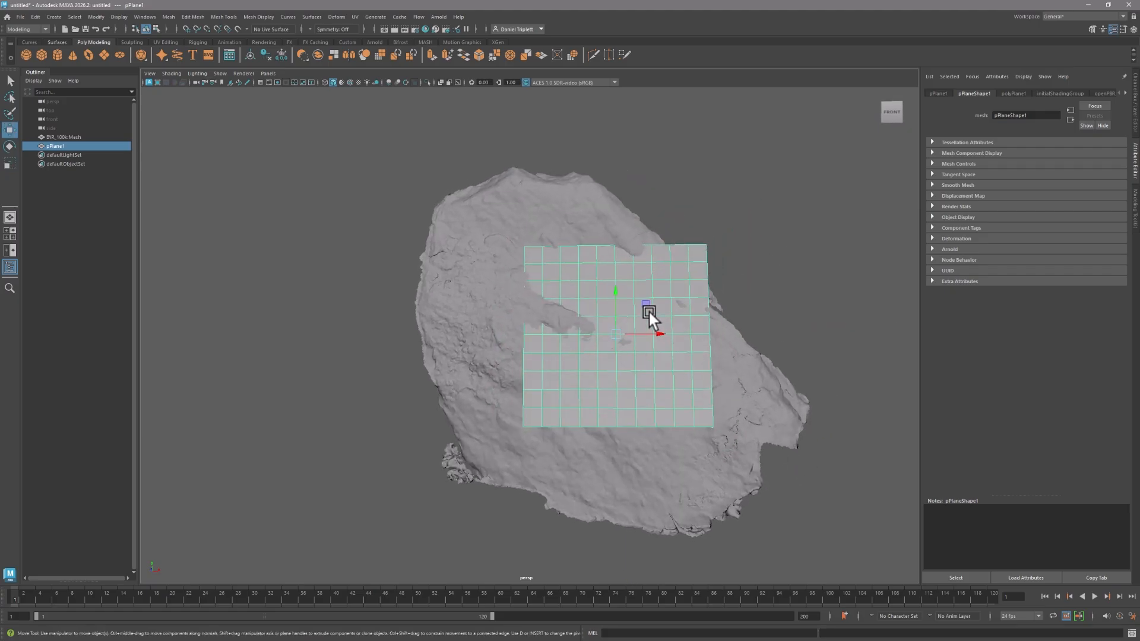
pyautogui.moveTo(658, 336); pyautogui.dragTo(596, 348)
# Rotate the plane to match the slant of the rock face and turn it slightly clockwise as seen from the front
pyautogui.keyDown('alt'); pyautogui.moveTo(631, 402); pyautogui.dragTo(666, 423); pyautogui.keyUp('alt')
pyautogui.press('e')
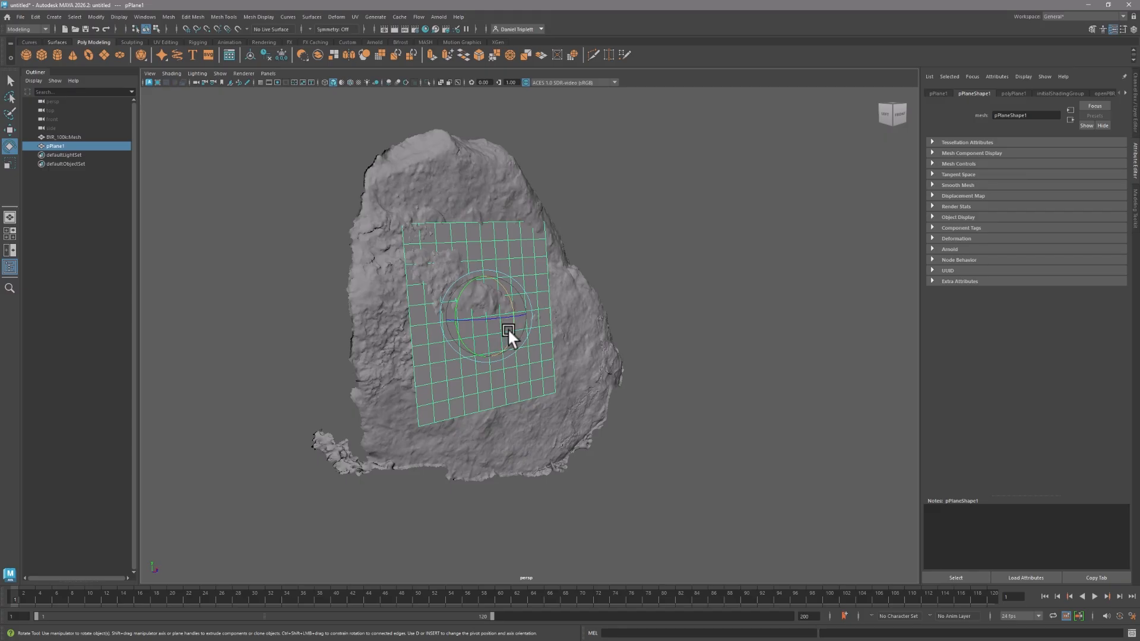
pyautogui.moveTo(511, 328)
pyautogui.mouseDown()
pyautogui.moveTo(498, 319)
pyautogui.moveTo(507, 333)
pyautogui.mouseUp()
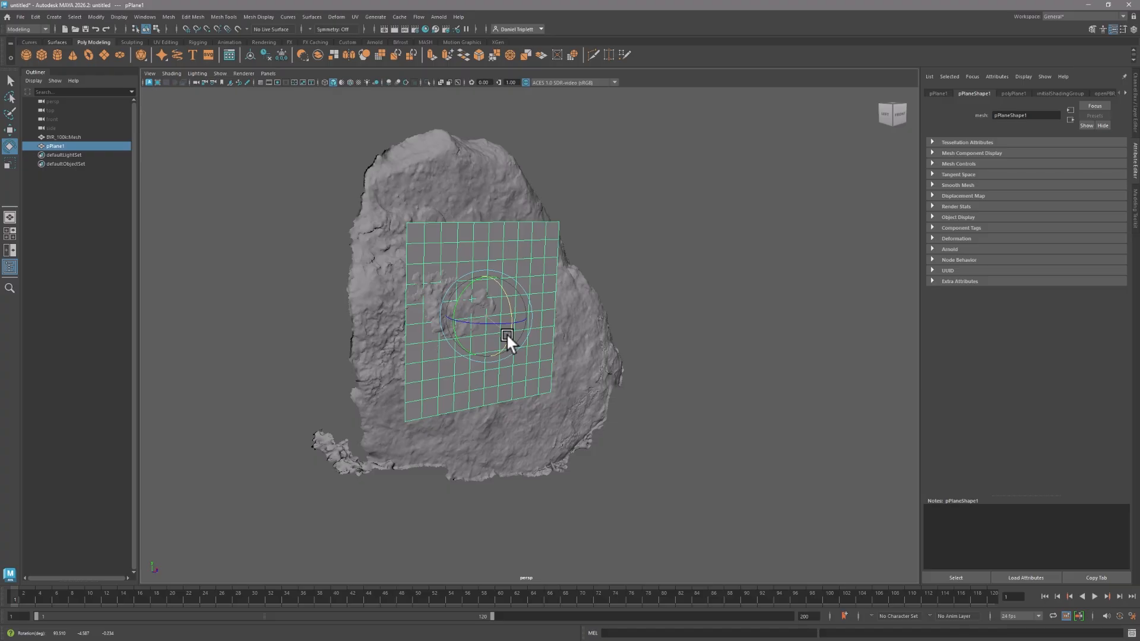
pyautogui.keyDown('alt'); pyautogui.moveTo(663, 404); pyautogui.dragTo(626, 392); pyautogui.keyUp('alt')
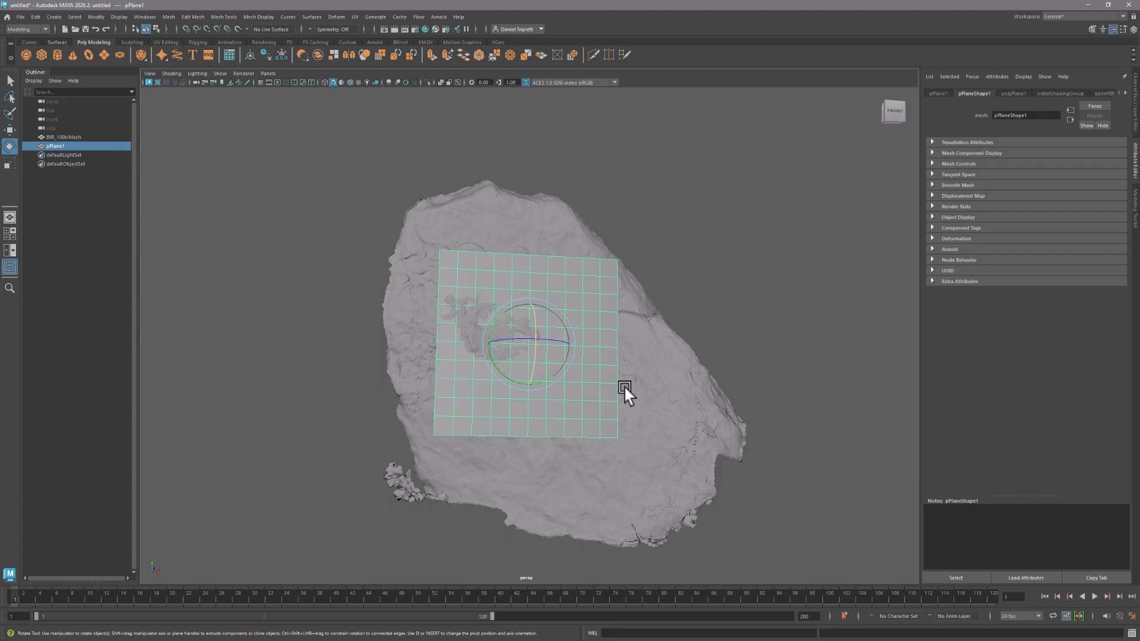
pyautogui.keyDown('alt'); pyautogui.moveTo(672, 384); pyautogui.dragTo(597, 351); pyautogui.keyUp('alt')
pyautogui.scroll(-4, 674, 382)
pyautogui.keyDown('alt'); pyautogui.moveTo(675, 382); pyautogui.dragTo(692, 402); pyautogui.keyUp('alt')
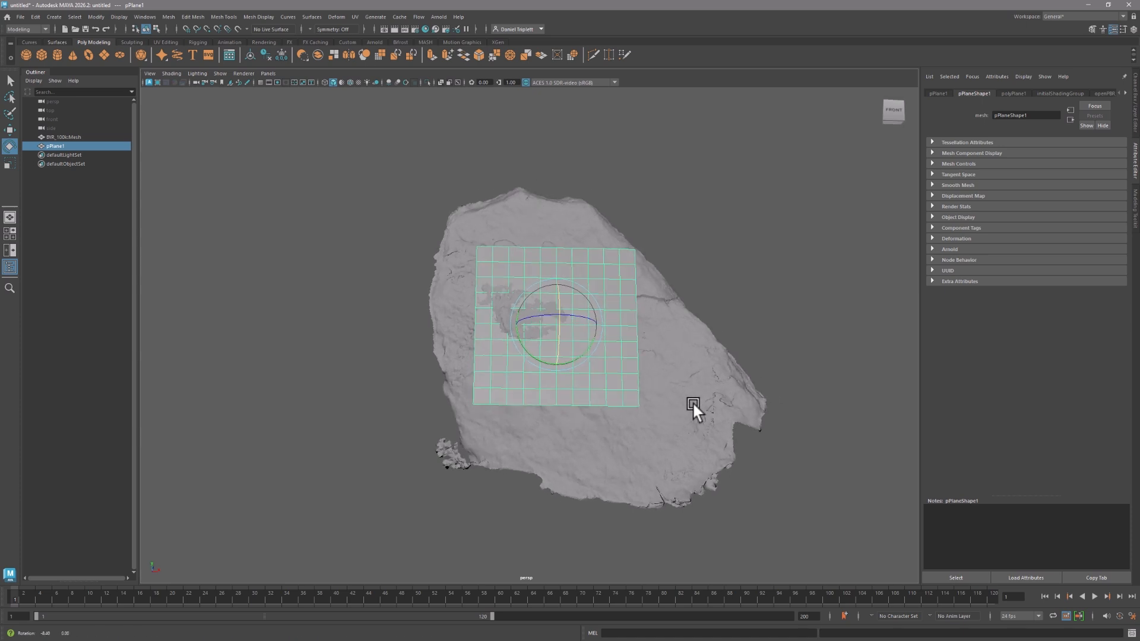
pyautogui.moveTo(593, 343); pyautogui.dragTo(554, 343)
# Move the plane down to the lower right area of the rock and pull it outward until it sits just above the surface
pyautogui.press('w')
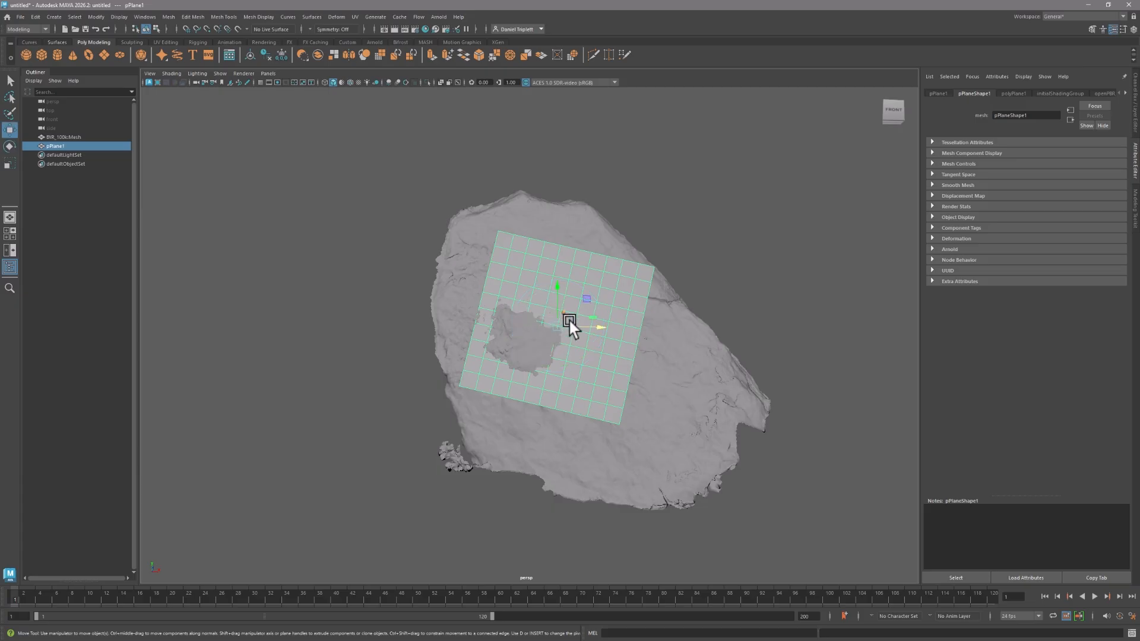
pyautogui.moveTo(578, 311); pyautogui.dragTo(606, 392)
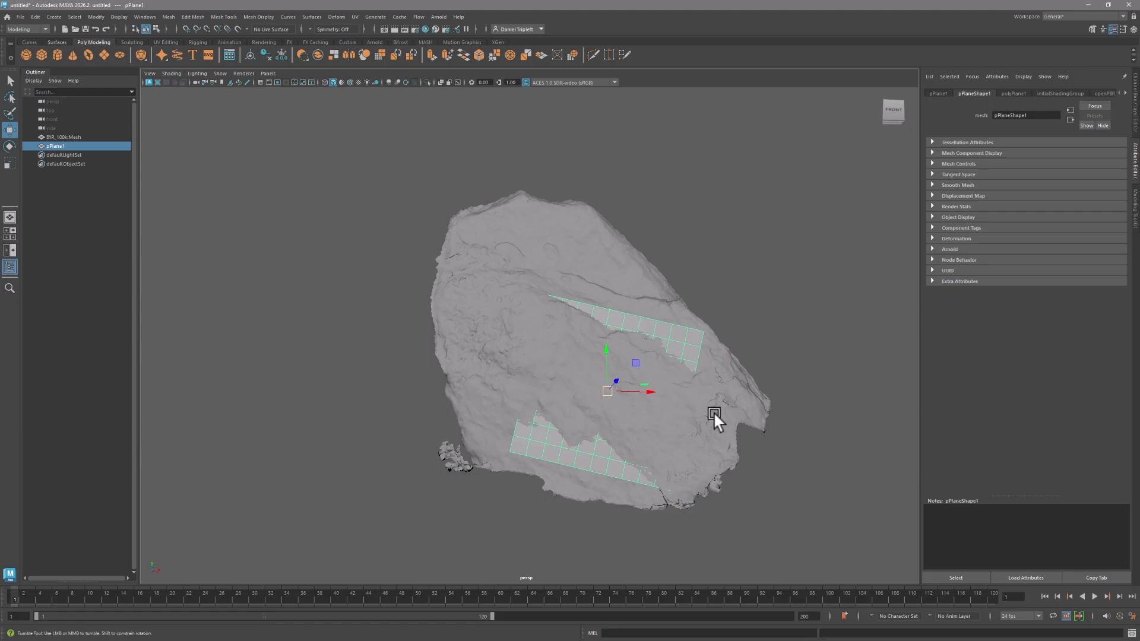
pyautogui.keyDown('alt'); pyautogui.moveTo(713, 412); pyautogui.dragTo(654, 424); pyautogui.keyUp('alt')
pyautogui.moveTo(643, 384); pyautogui.dragTo(695, 326)
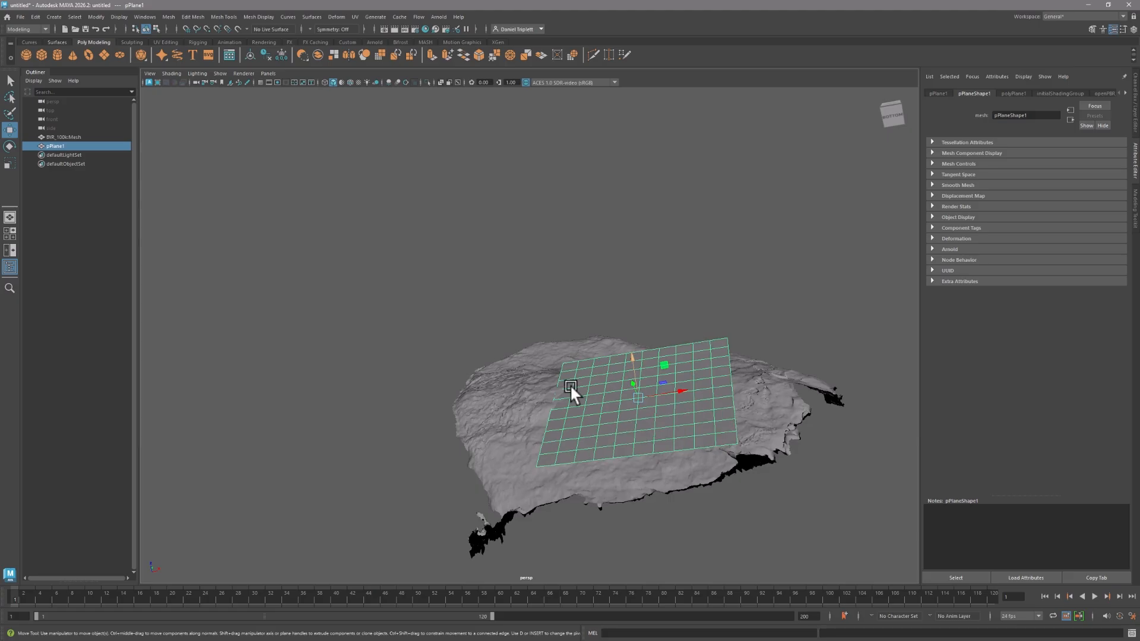
pyautogui.keyDown('alt'); pyautogui.moveTo(572, 389); pyautogui.dragTo(515, 365); pyautogui.keyUp('alt')
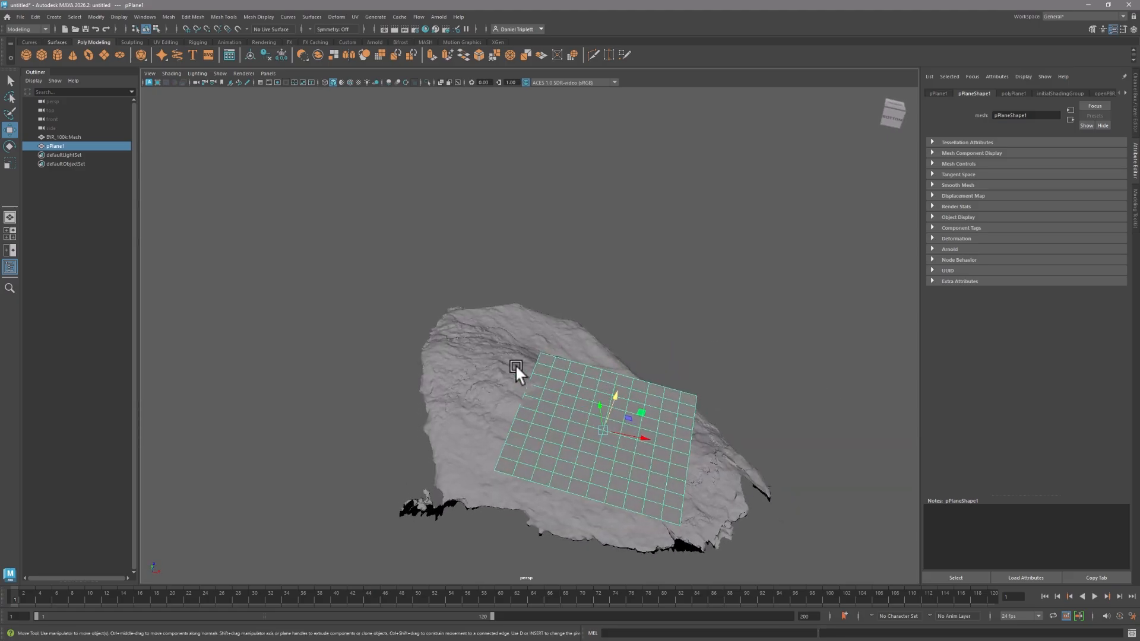
# Try to conform the plane to the rock with both meshes selected
pyautogui.click(479, 354)
pyautogui.click(591, 387)
pyautogui.keyDown('shift'); pyautogui.click(472, 351); pyautogui.keyUp('shift')
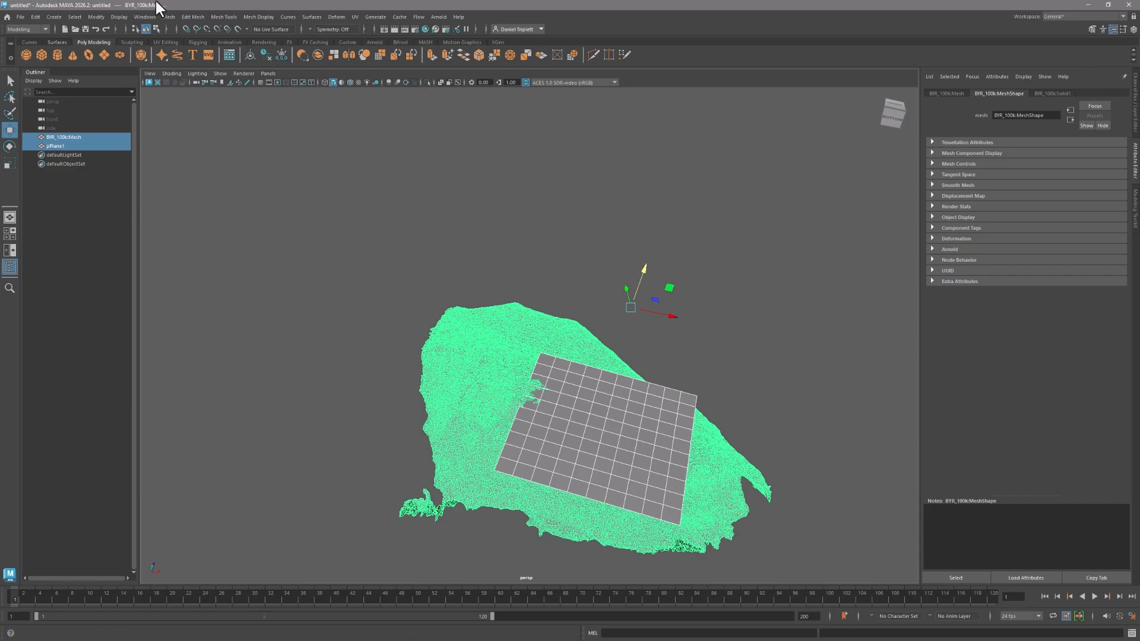
pyautogui.click(170, 13)
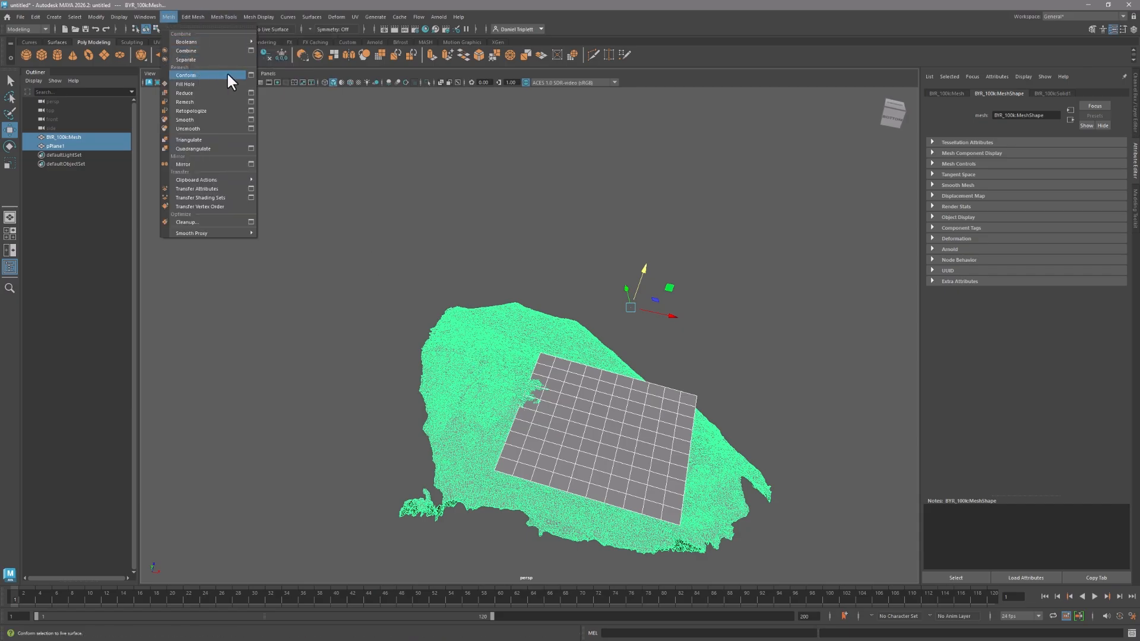
pyautogui.click(204, 75)
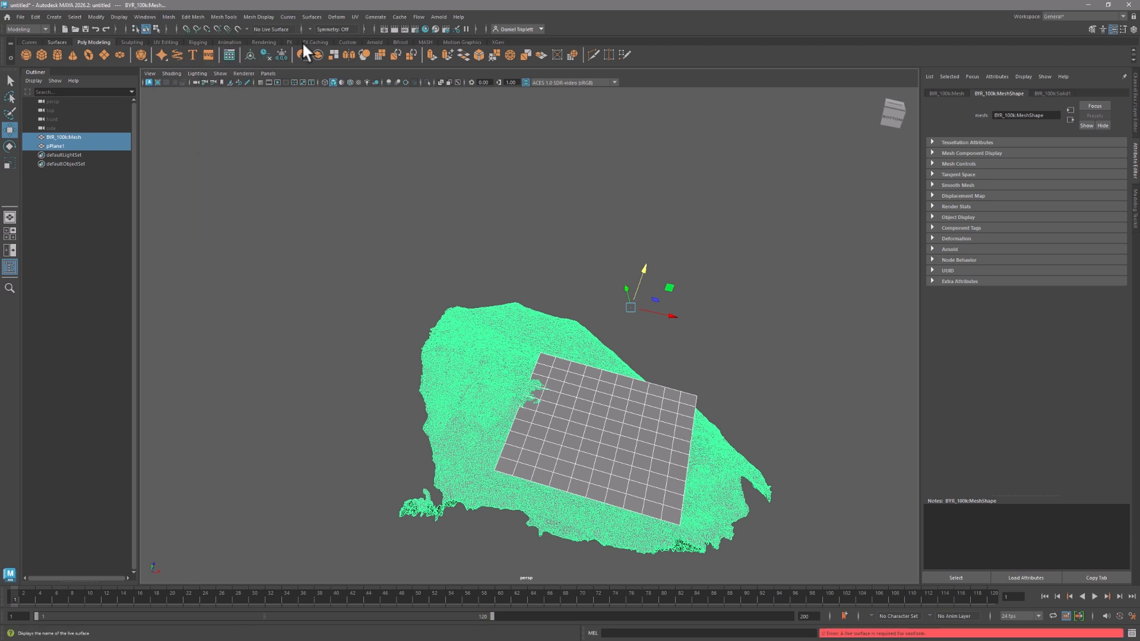
# Make the rock mesh the live surface, conform the plane to it, and check the fit from the front
pyautogui.click(465, 340)
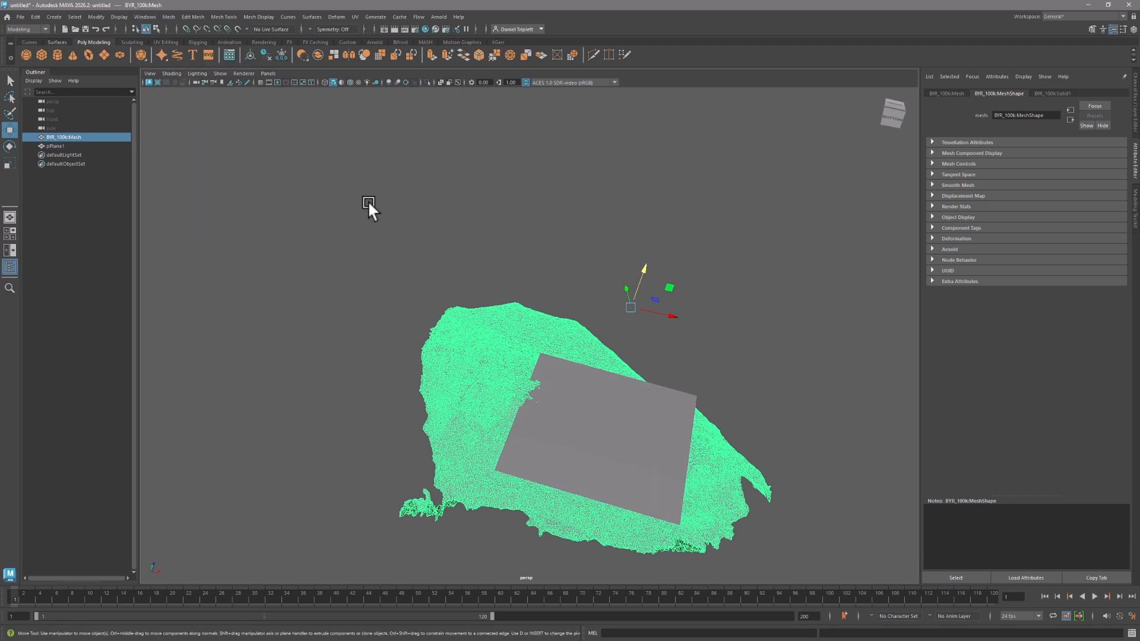
pyautogui.click(235, 27)
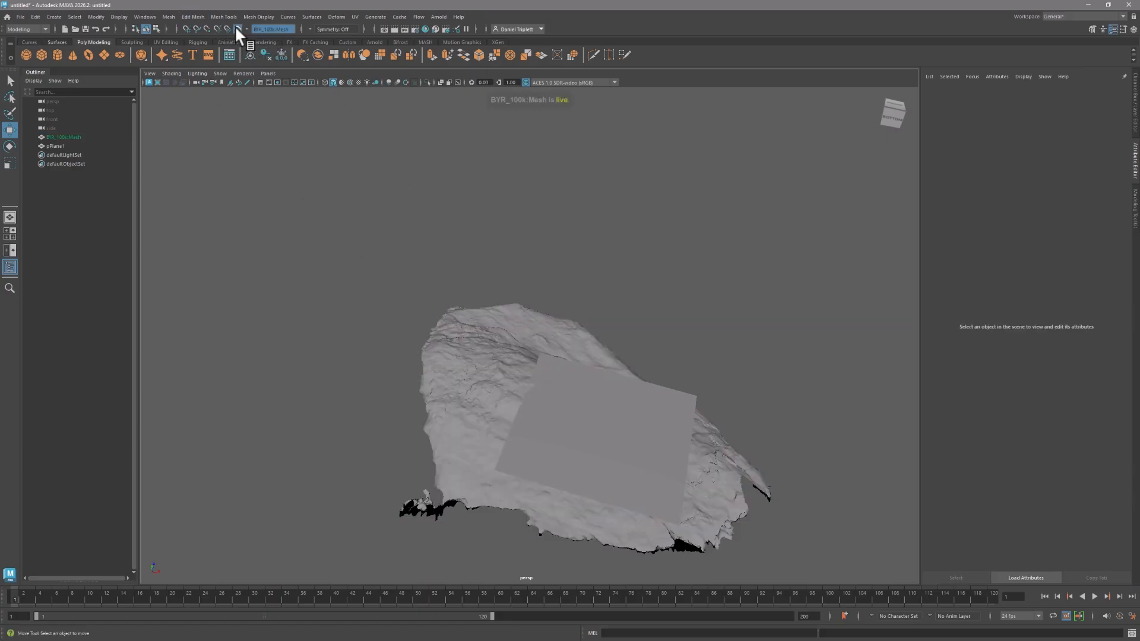
pyautogui.click(615, 447)
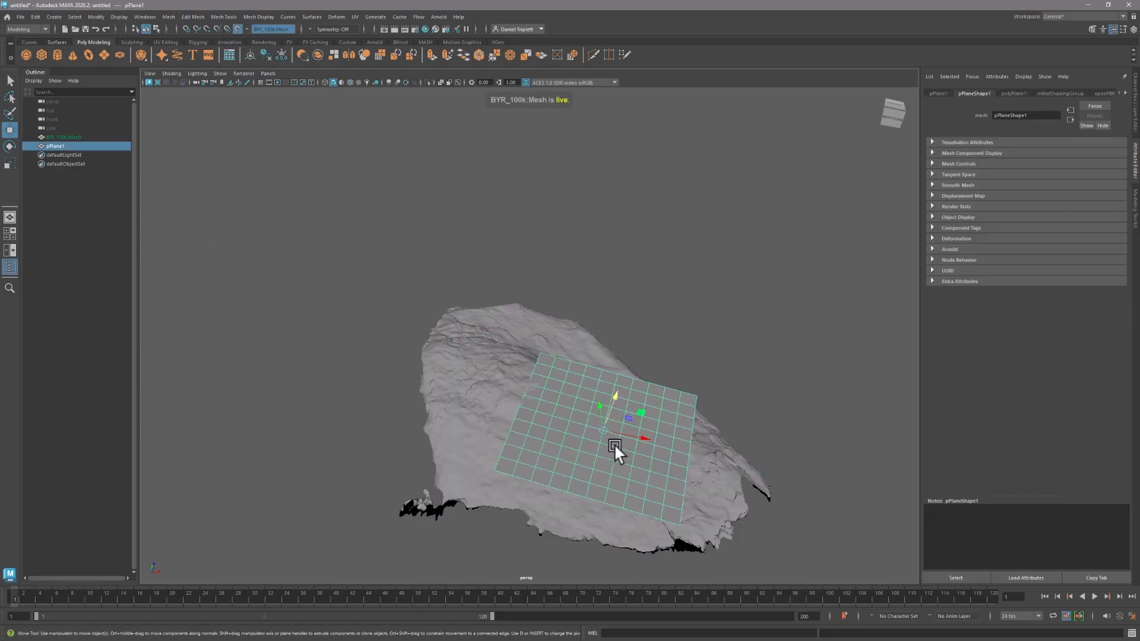
pyautogui.click(168, 16)
pyautogui.click(197, 75)
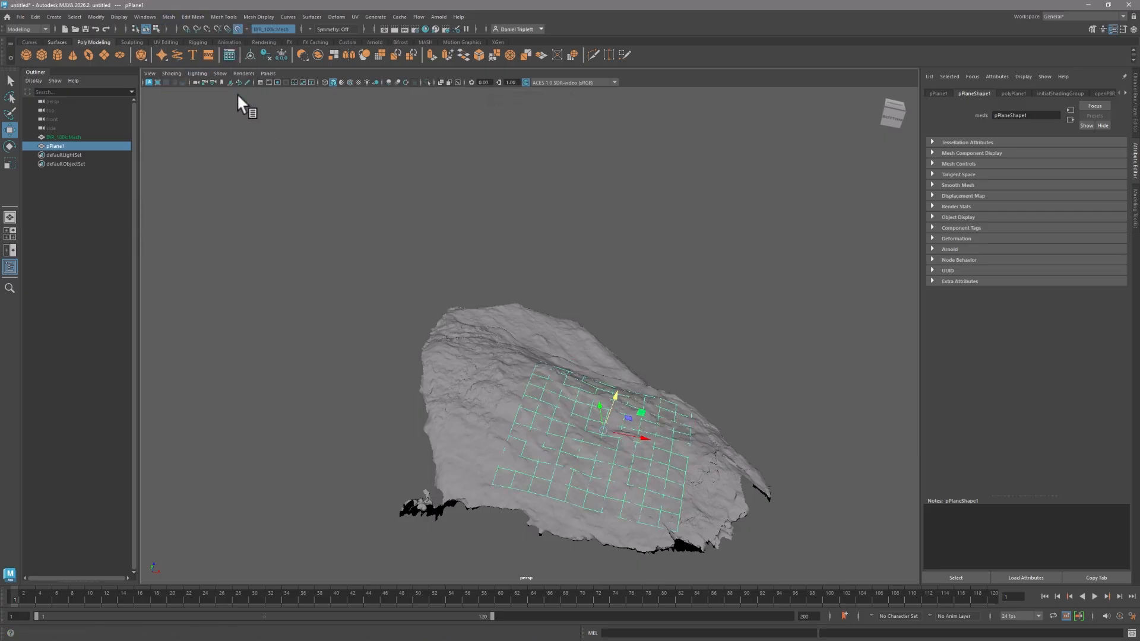
pyautogui.keyDown('alt'); pyautogui.moveTo(707, 279); pyautogui.dragTo(597, 297); pyautogui.keyUp('alt')
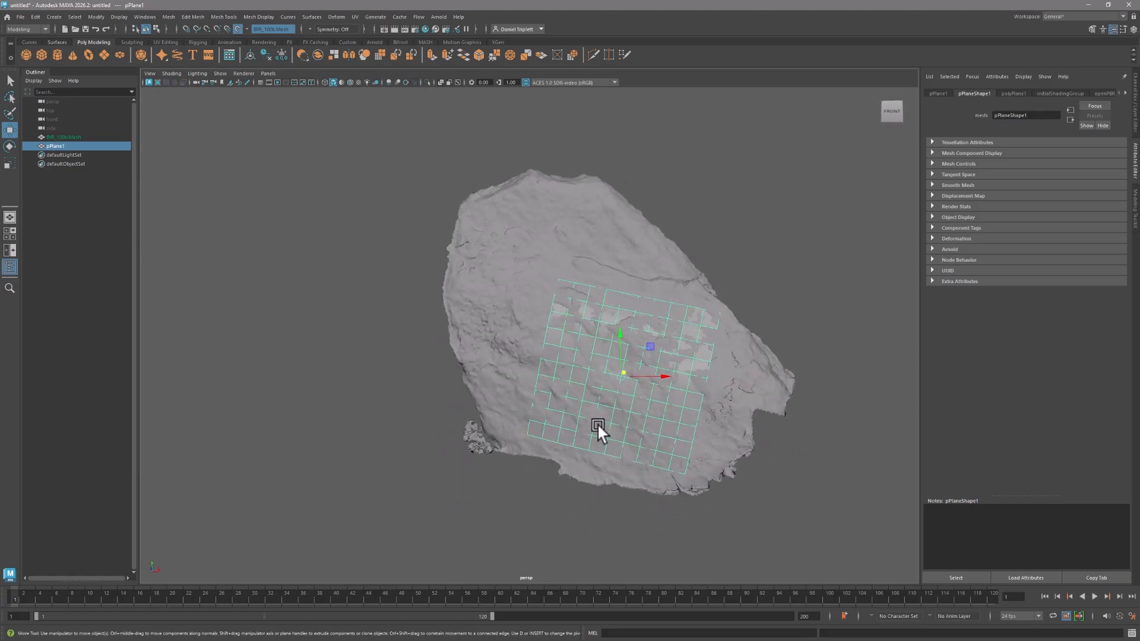
pyautogui.moveTo(597, 426)
pyautogui.keyDown('alt'); pyautogui.mouseDown()
pyautogui.moveTo(603, 387)
pyautogui.moveTo(605, 416)
pyautogui.mouseUp(); pyautogui.keyUp('alt')
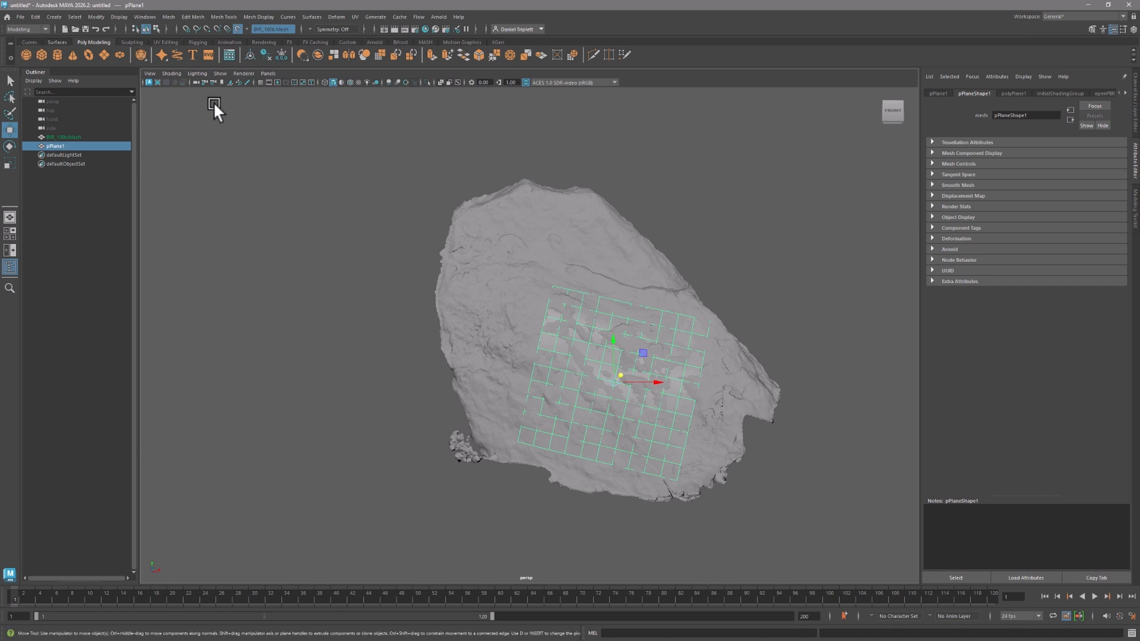
pyautogui.keyDown('alt'); pyautogui.moveTo(542, 275); pyautogui.dragTo(552, 295); pyautogui.keyUp('alt')
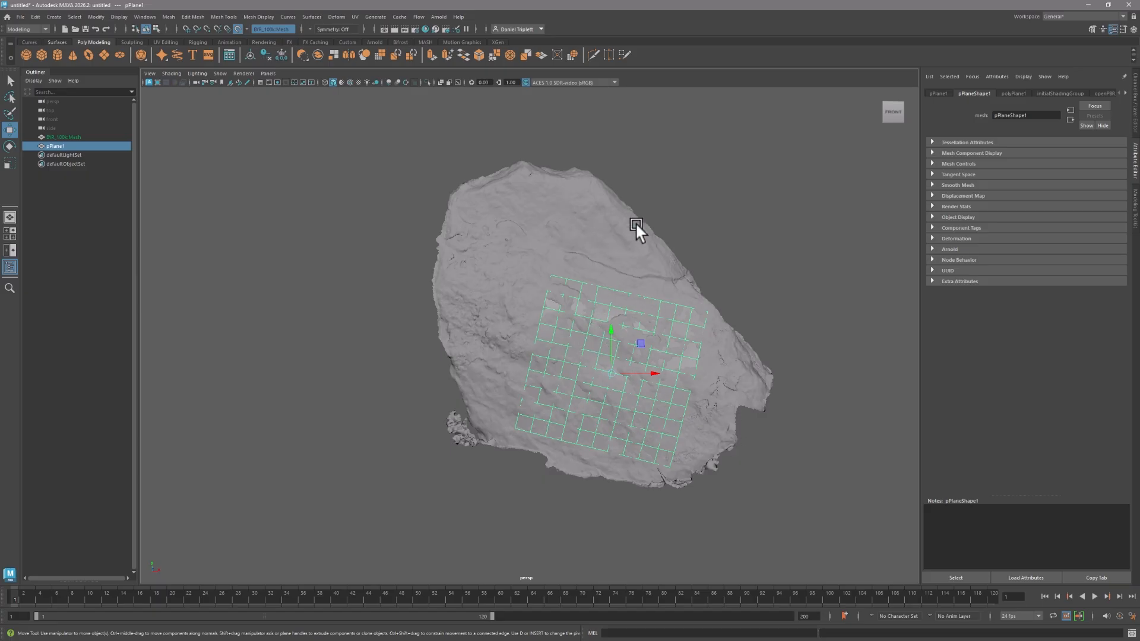
pyautogui.moveTo(702, 201)
pyautogui.keyDown('alt'); pyautogui.mouseDown()
pyautogui.moveTo(705, 182)
pyautogui.moveTo(695, 195)
pyautogui.mouseUp(); pyautogui.keyUp('alt')
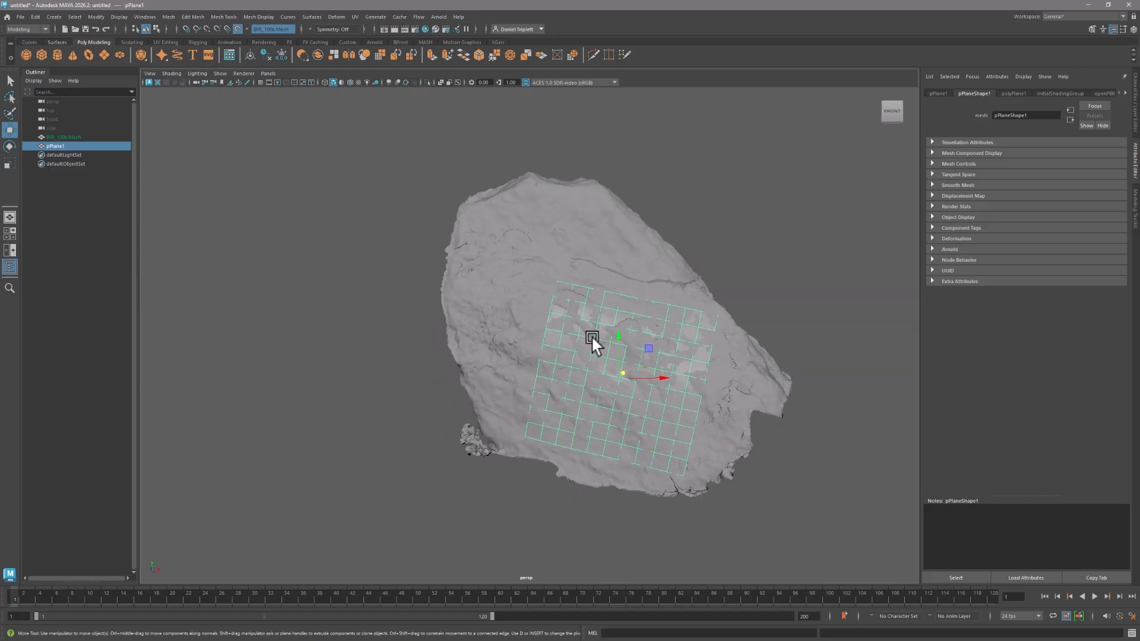
# Export the selected plane as the Maya Binary file Bake_plane01_iphone into L:\photogrammetry\Rock_Surface_scans\BackYardRock\iPhone
pyautogui.click(20, 13)
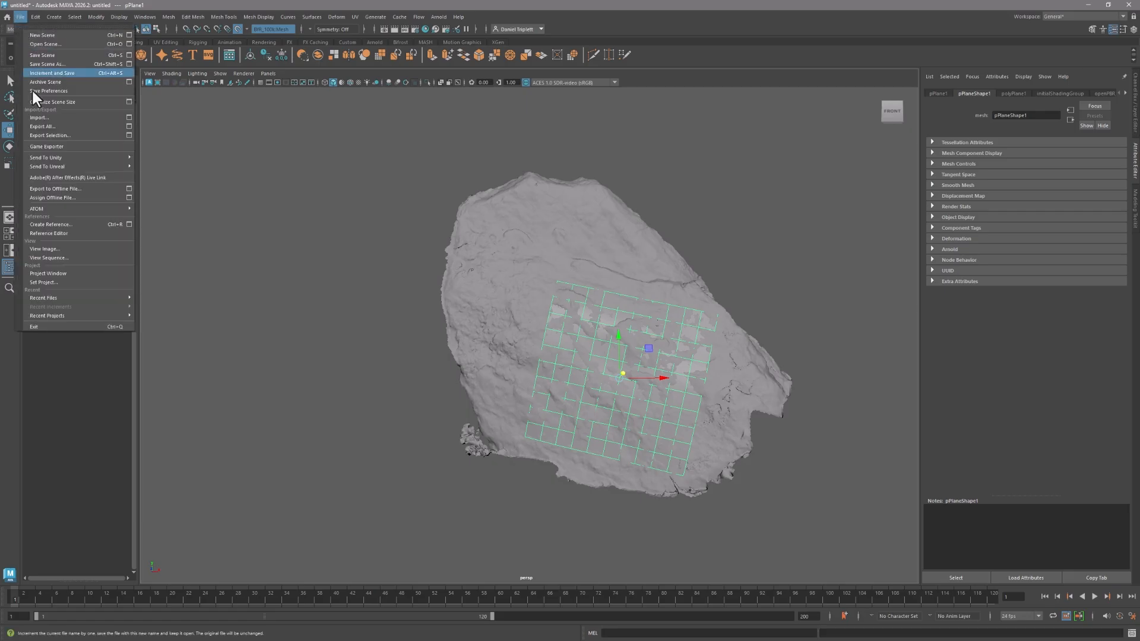
pyautogui.click(52, 136)
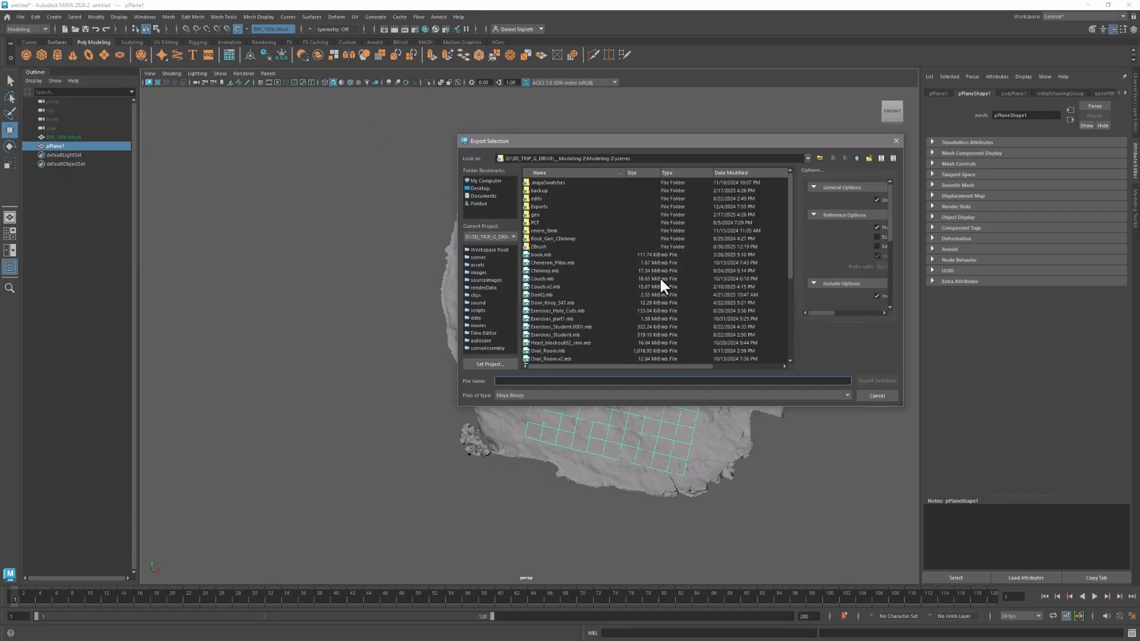
pyautogui.write('L:\\photogrammetry\\Rock_Surface_scans\\BackYardRock\\iPhone')
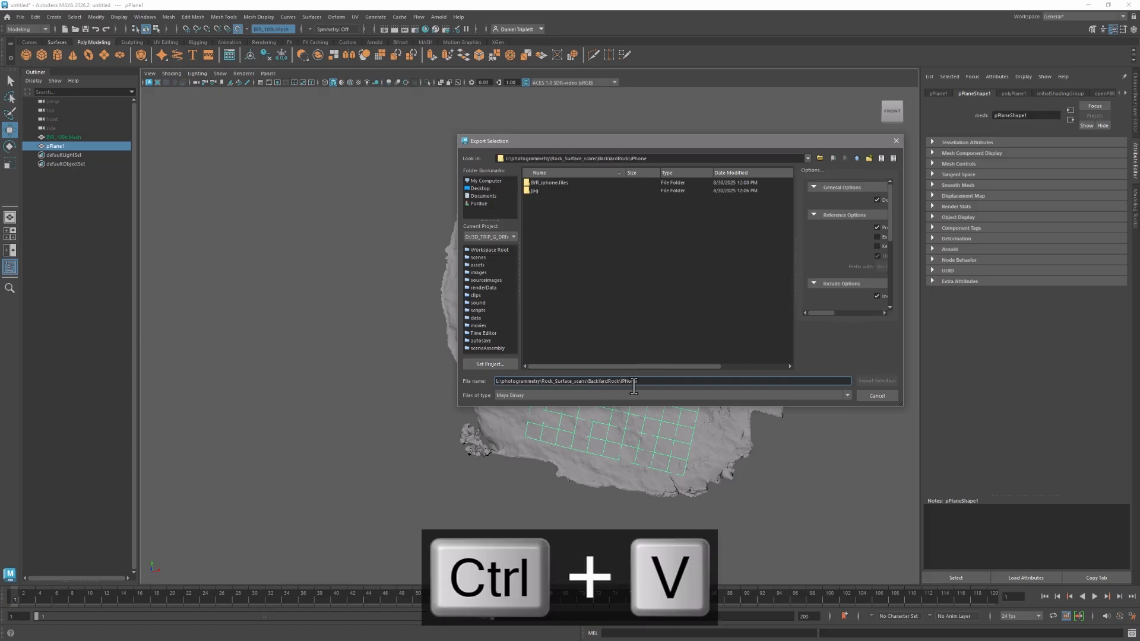
pyautogui.moveTo(638, 381); pyautogui.dragTo(492, 386)
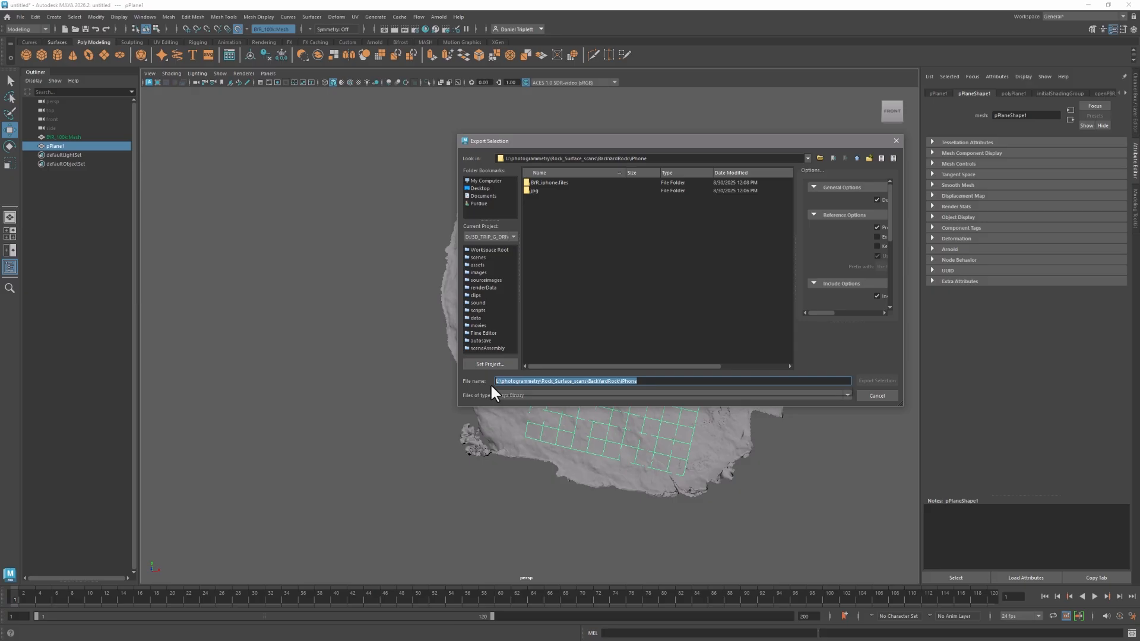
pyautogui.write('Bake_plane01_ip')
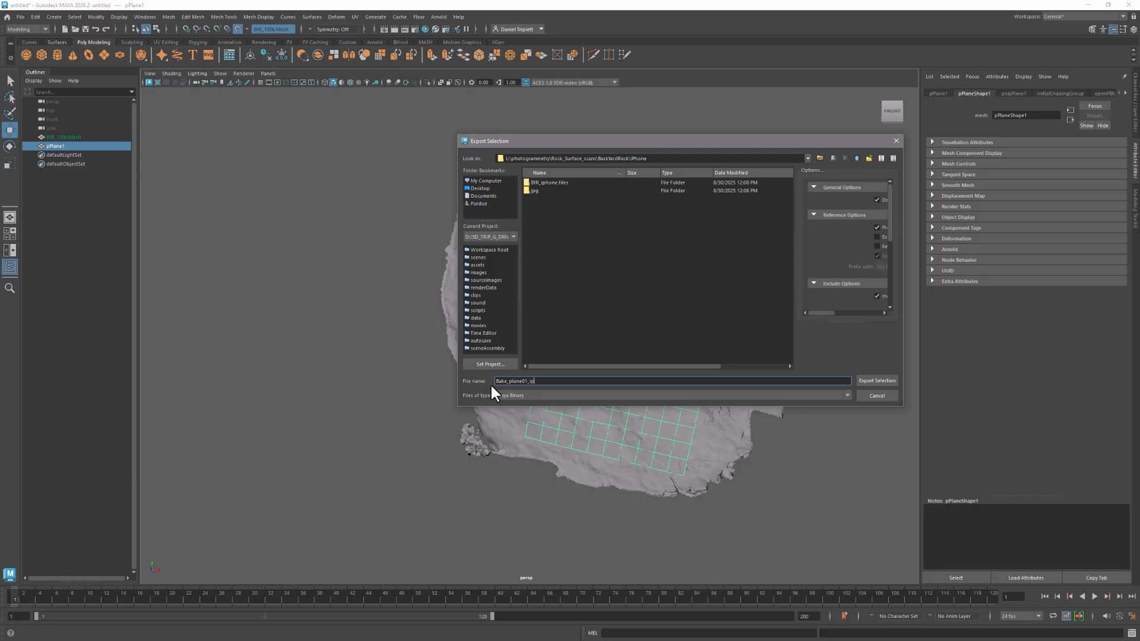
pyautogui.write('hone')
pyautogui.press('Return')
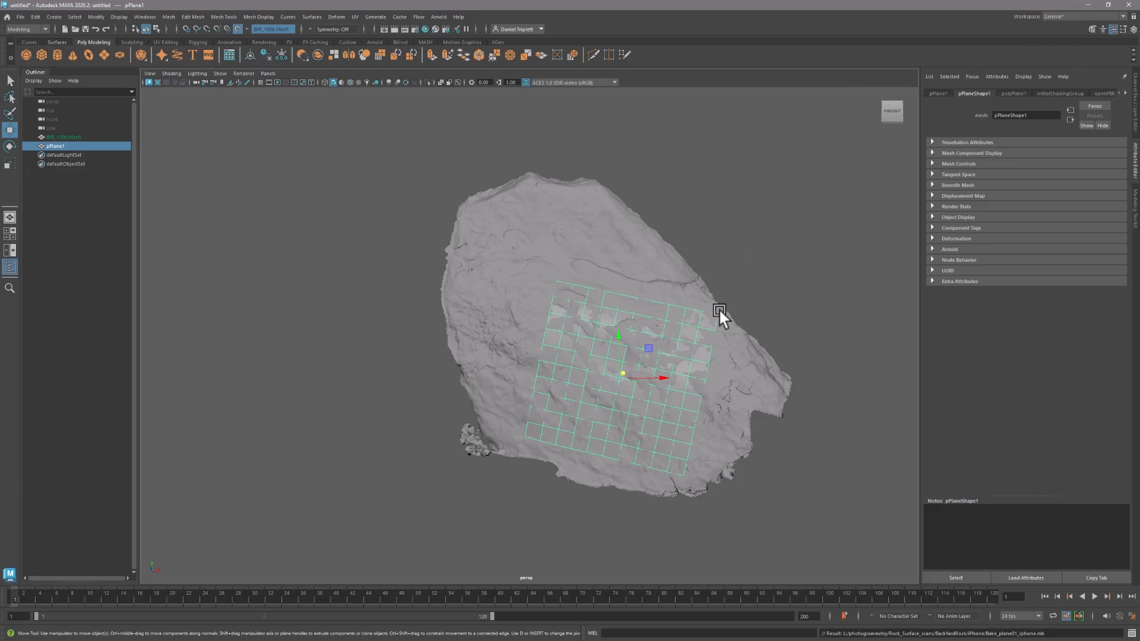
# Switch to Metashape and remove the 99,999-face 3D model from Chunk 1
pyautogui.hotkey('alt', 'Tab')
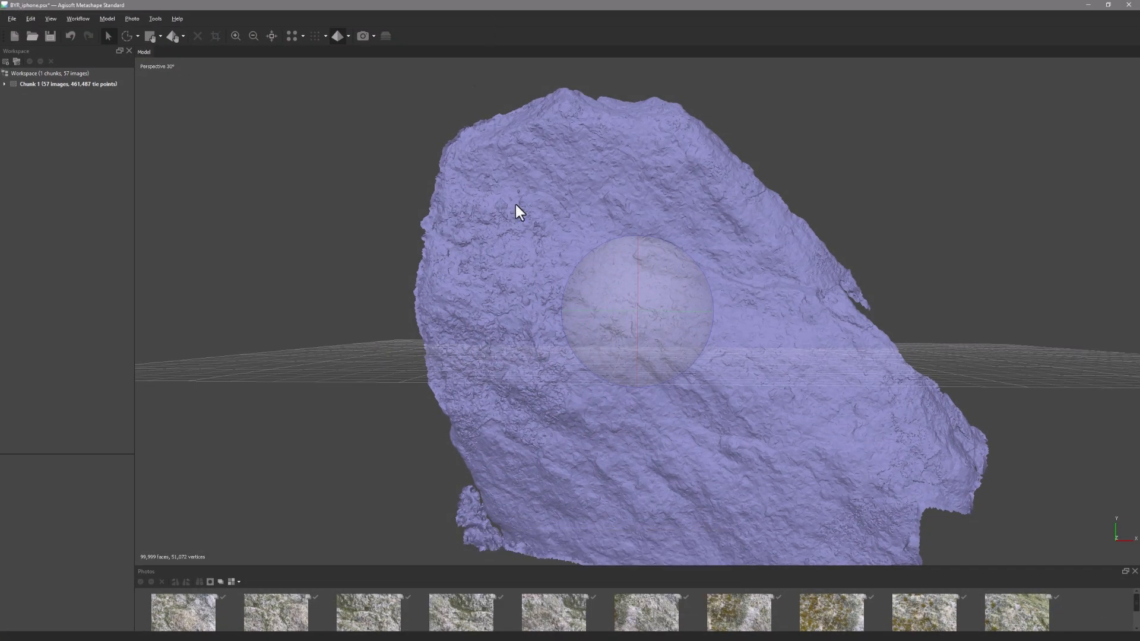
pyautogui.click(5, 84)
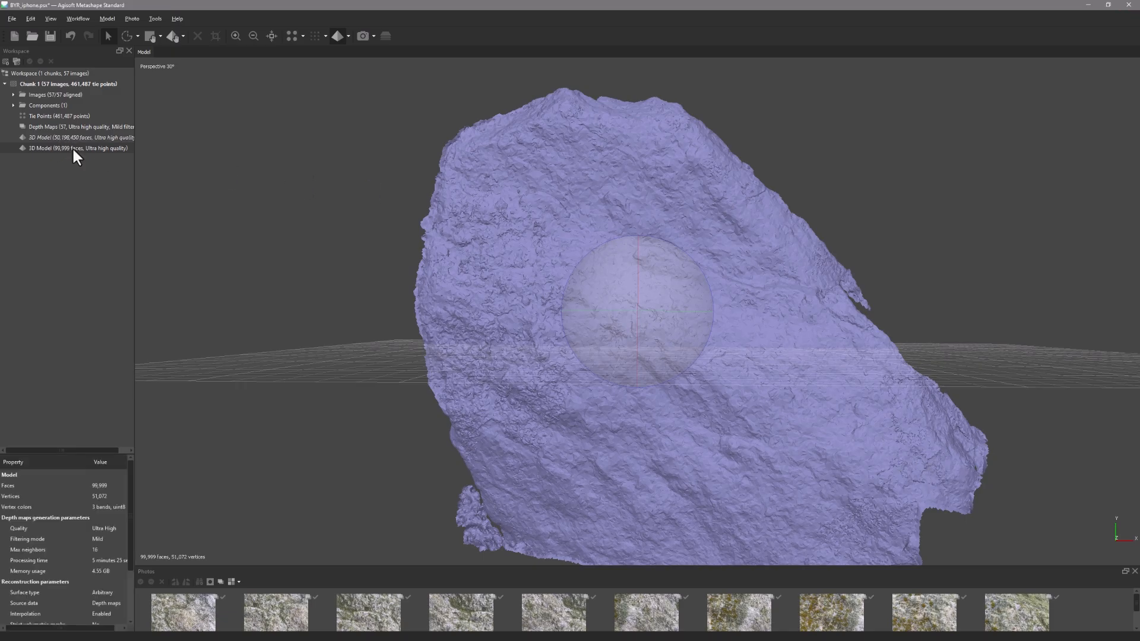
pyautogui.rightClick(74, 149)
pyautogui.click(102, 199)
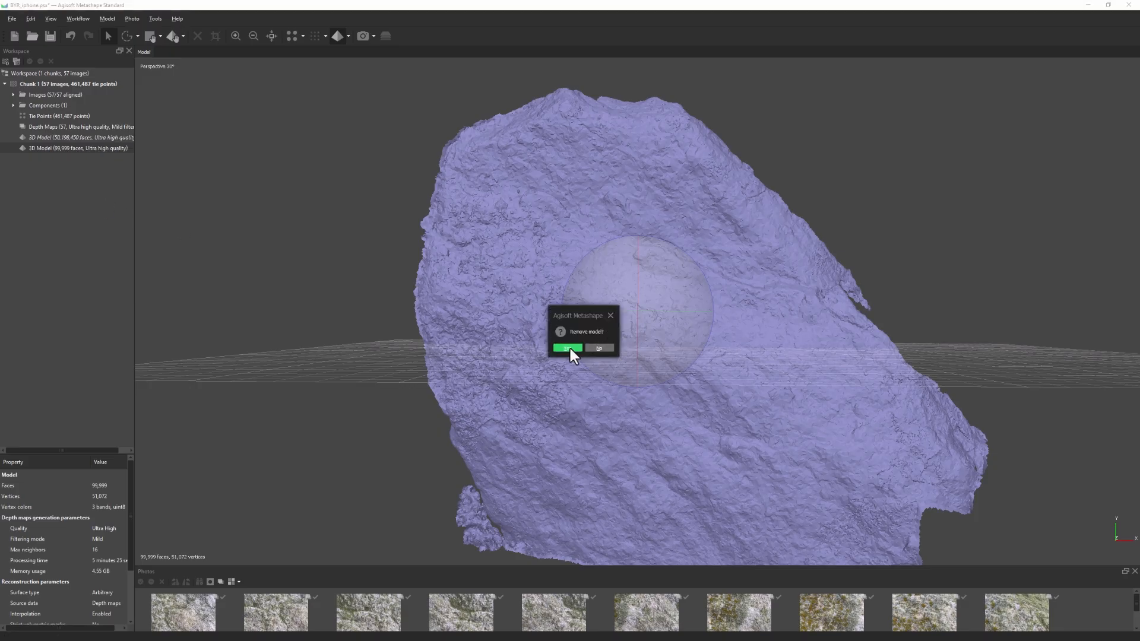
pyautogui.click(569, 348)
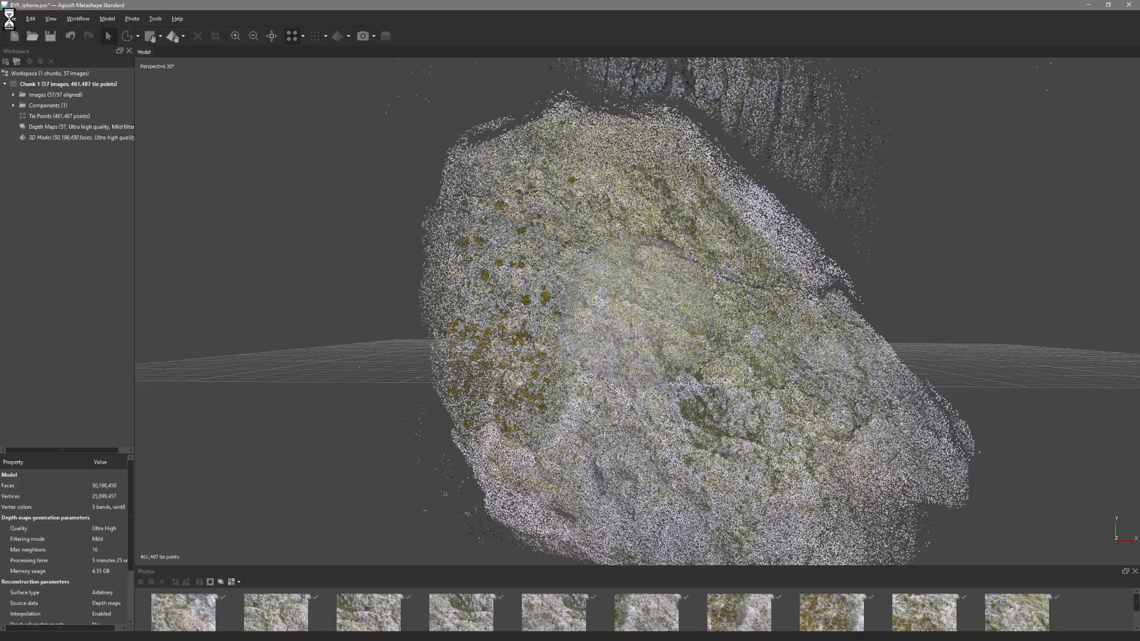
# Start a model import into Chunk 1 and check the BackYardRock iPhone folder for the bake plane OBJ
pyautogui.click(13, 18)
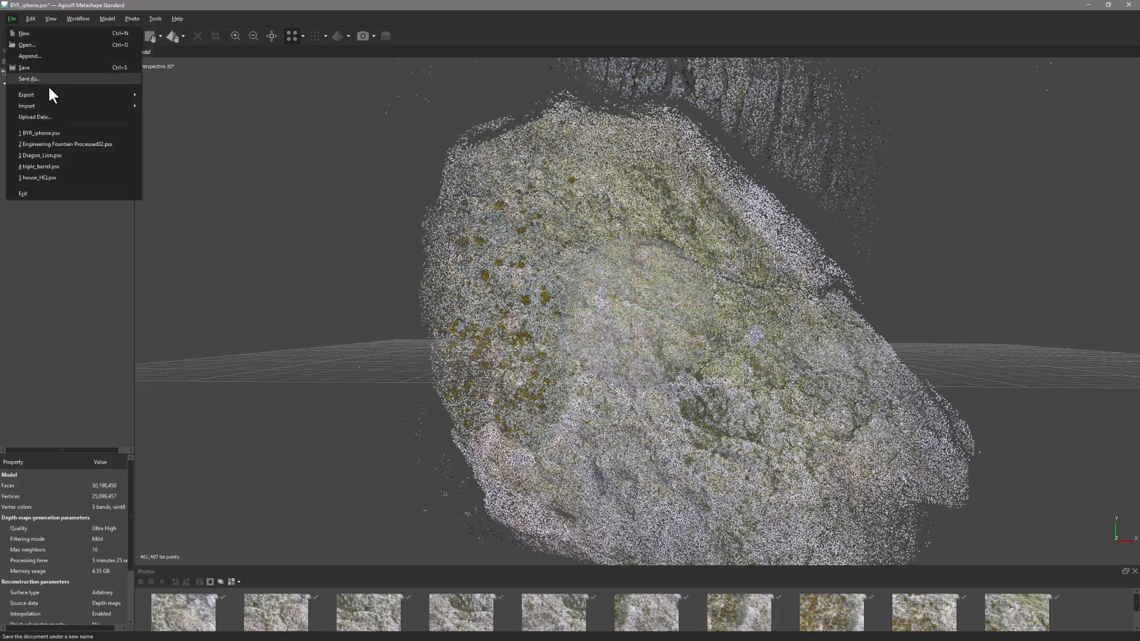
pyautogui.moveTo(41, 106)
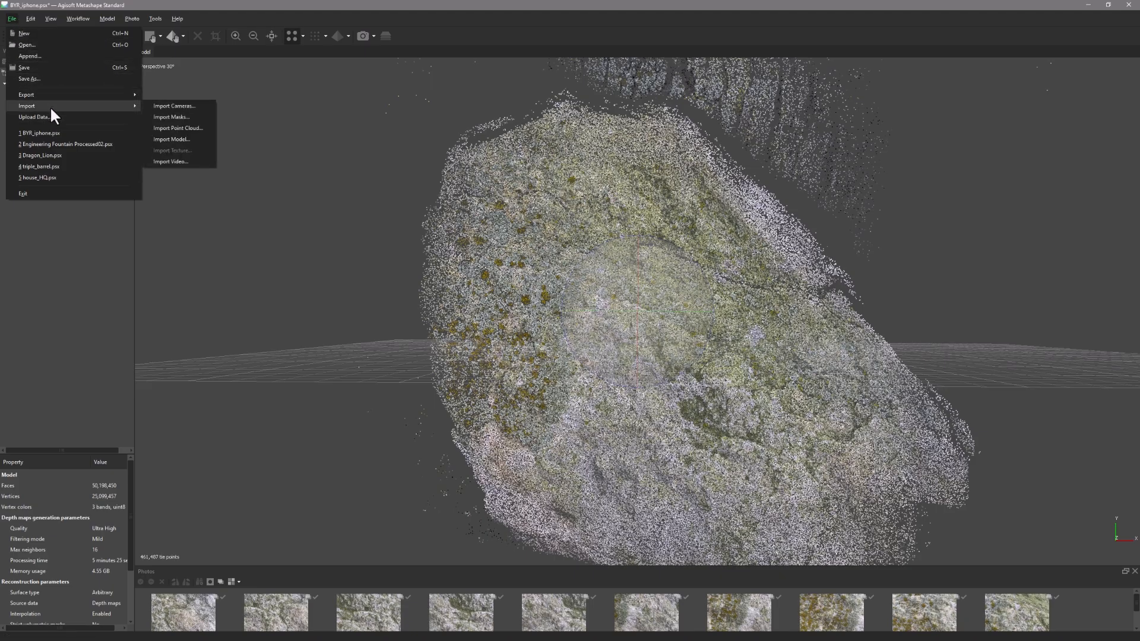
pyautogui.click(177, 139)
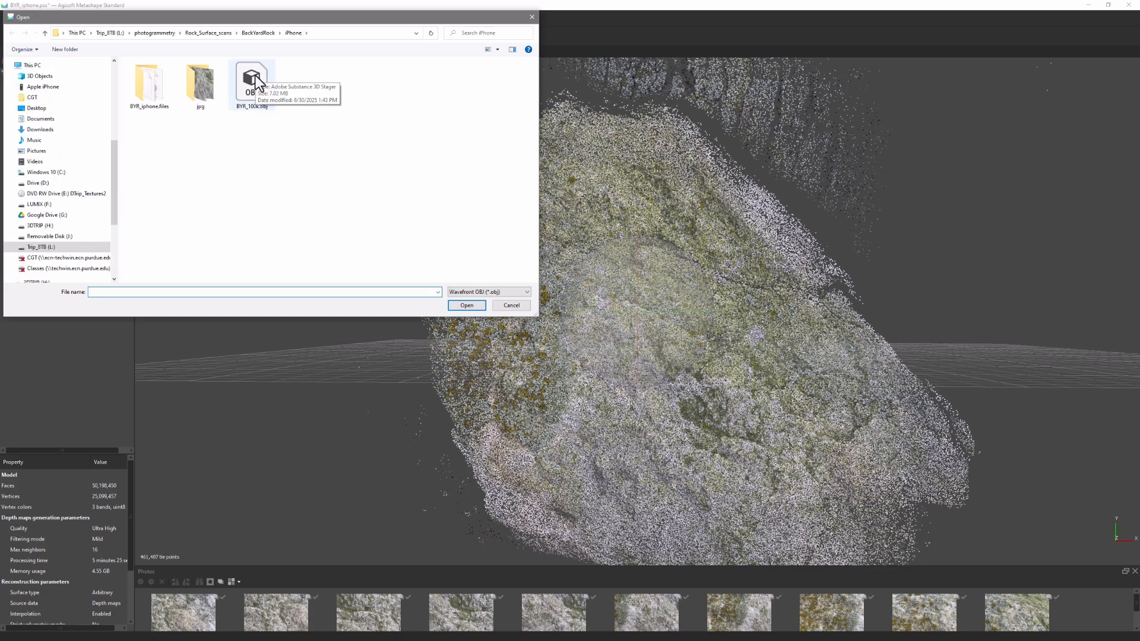
# Switch to Maya and export the selected plane with OBJexport as Bake_Plane_iphone_01 into the BackYardRock iPhone folder
pyautogui.hotkey('alt', 'Tab')
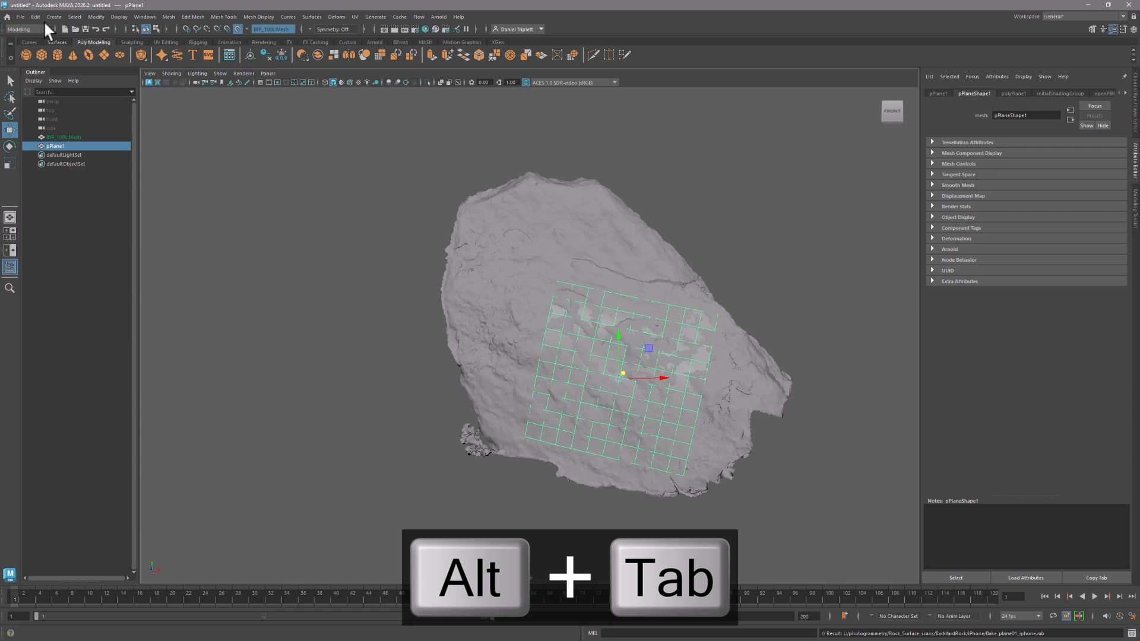
pyautogui.click(20, 17)
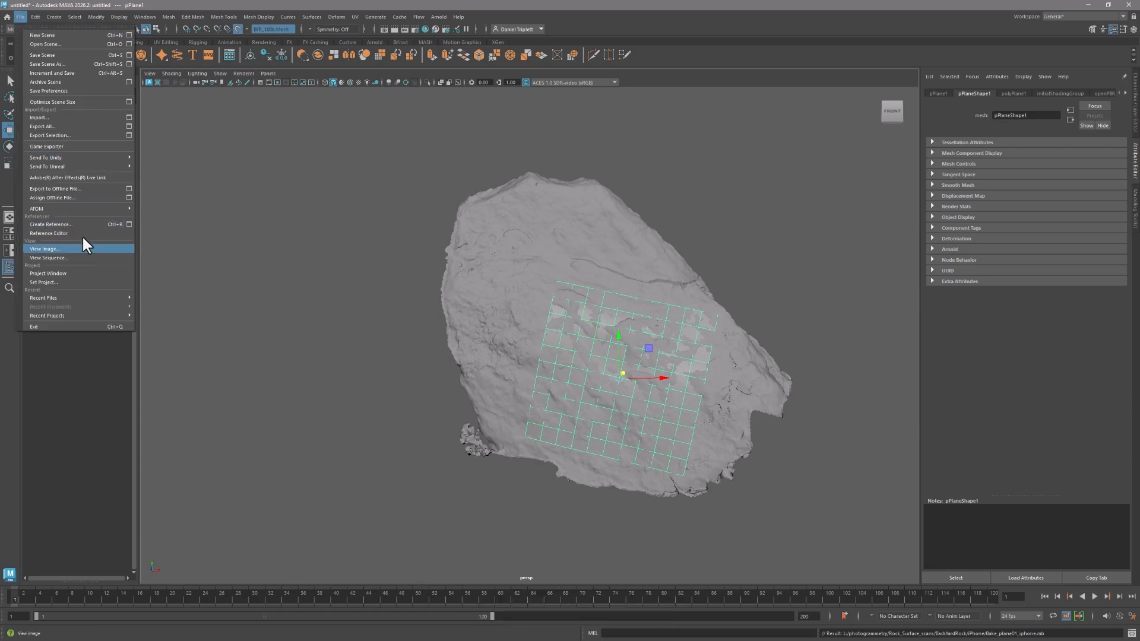
pyautogui.click(96, 133)
pyautogui.click(524, 395)
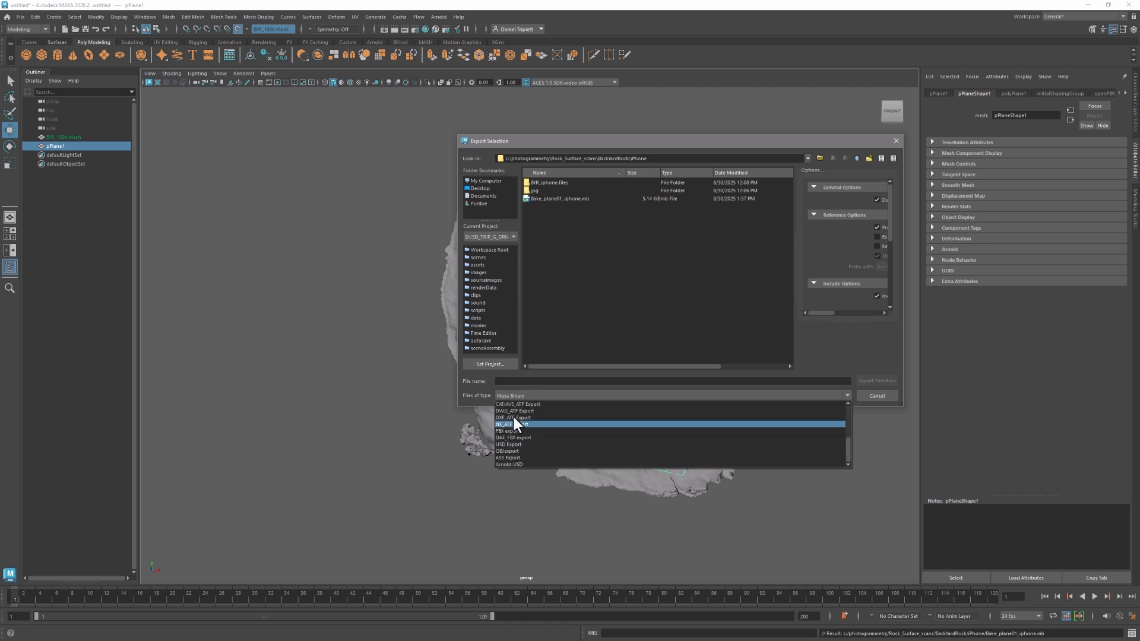
pyautogui.click(522, 450)
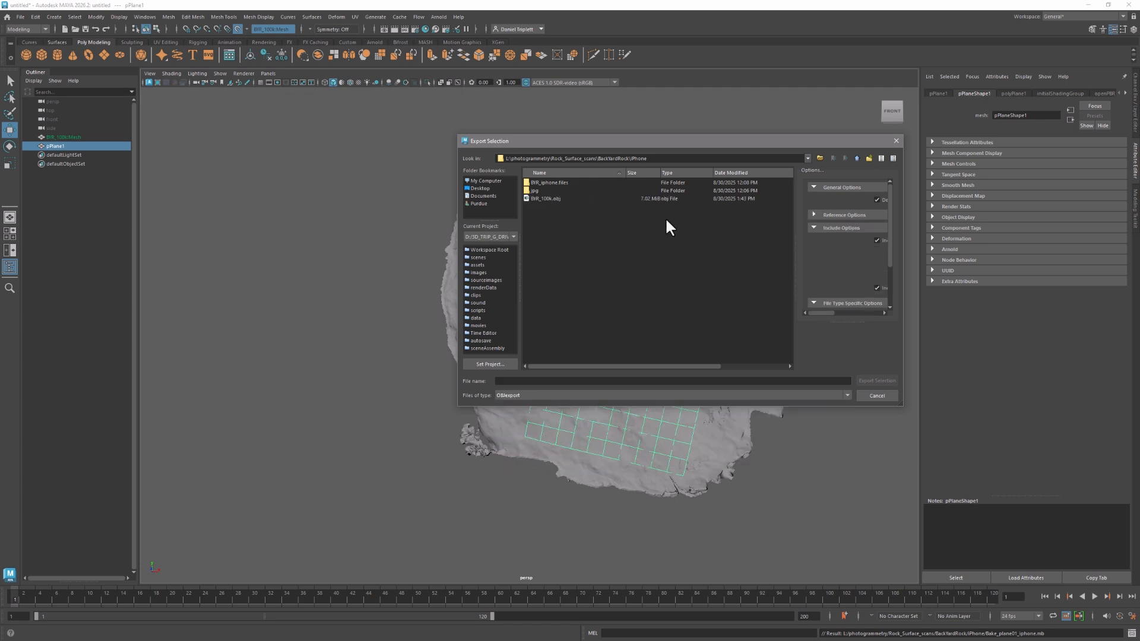
pyautogui.click(516, 381)
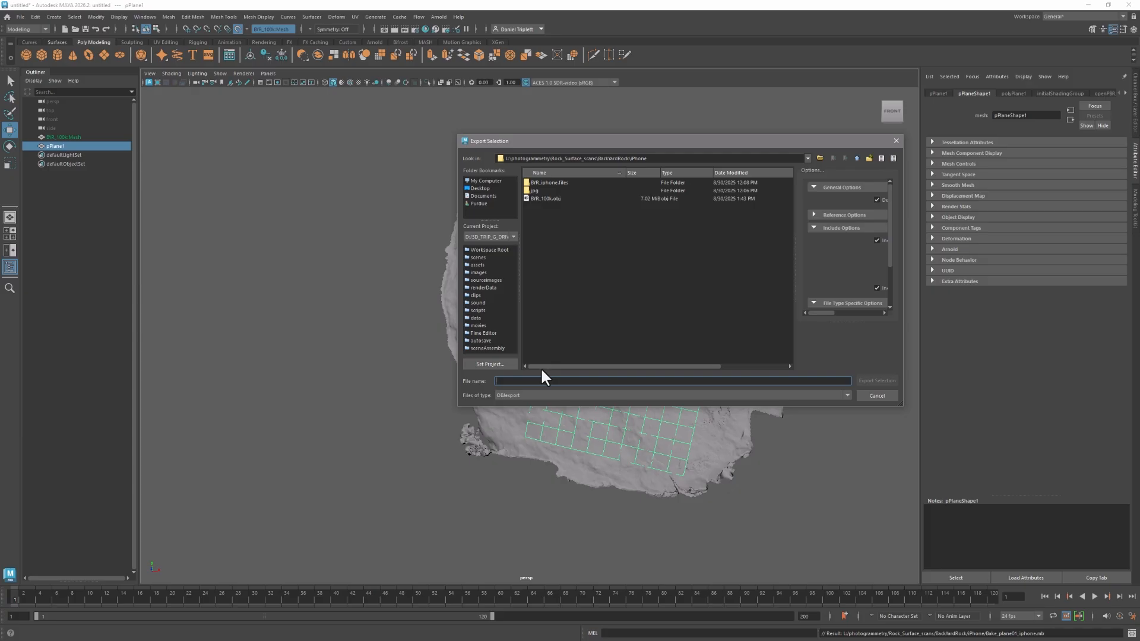
pyautogui.write('B')
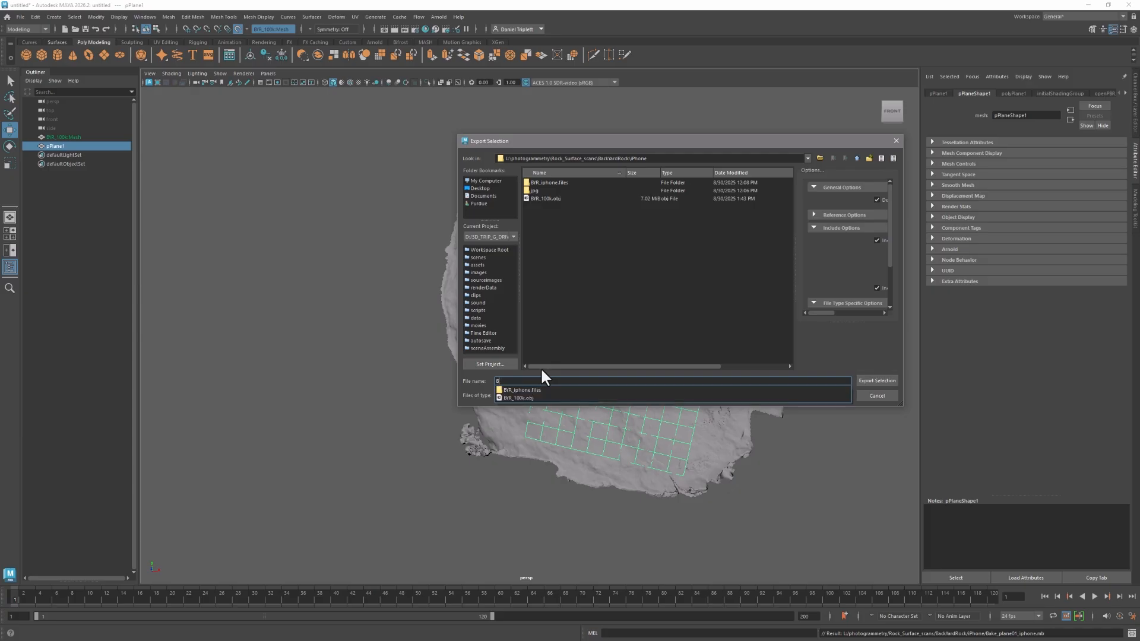
pyautogui.press('BackSpace')
pyautogui.write('Bake_Plane_iphone')
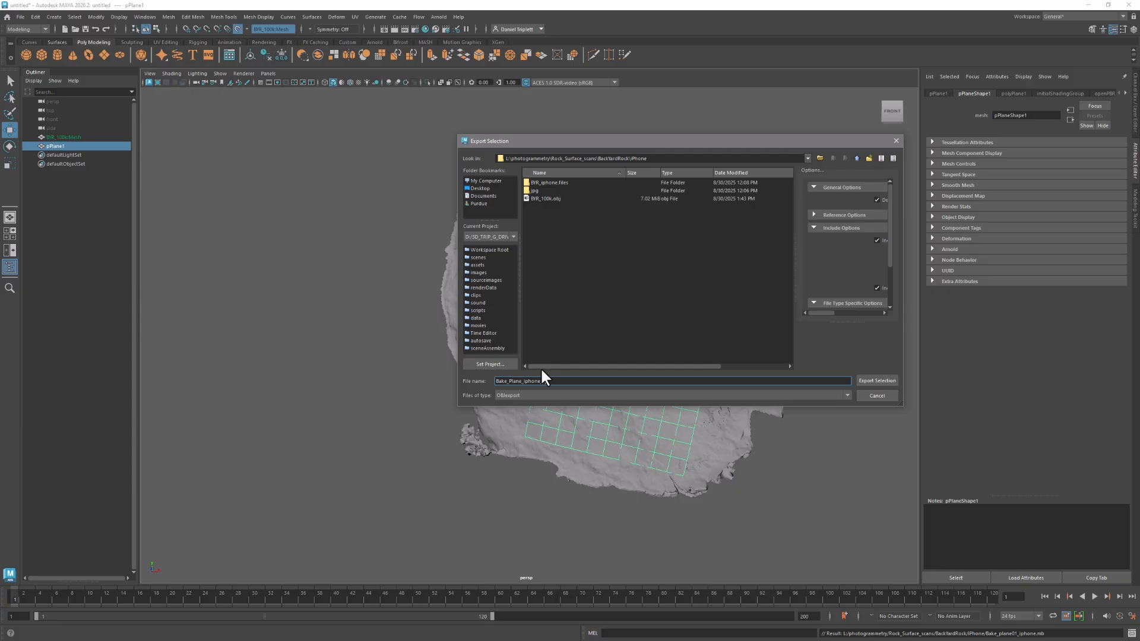
pyautogui.press('Return')
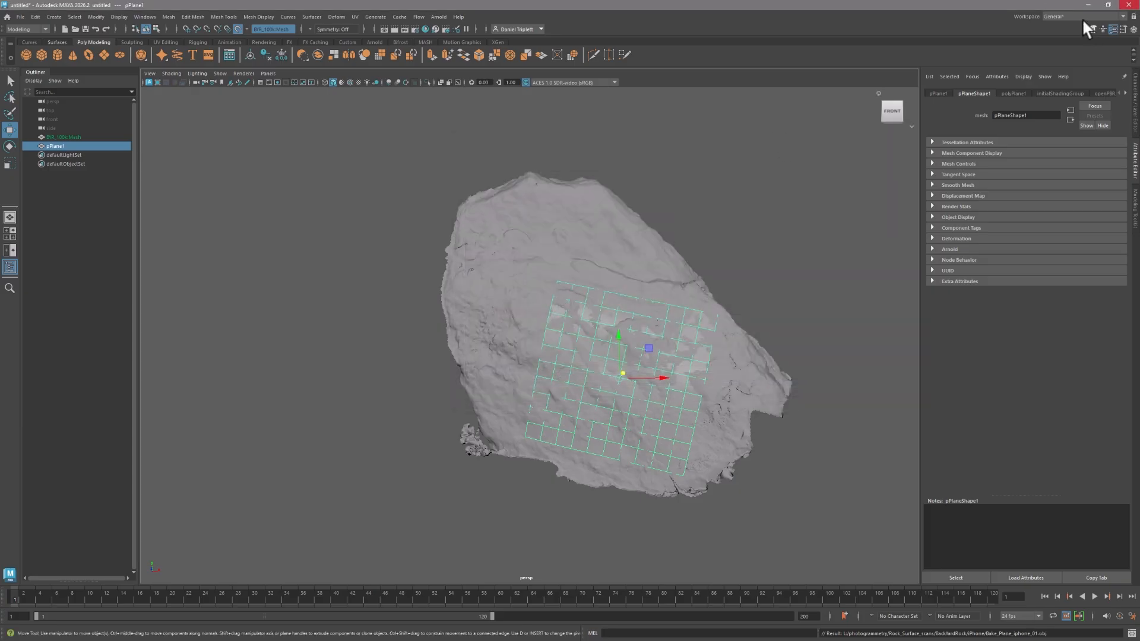
# Return to Metashape and import Bake_Plane_iphone_01.obj into Chunk 1 with the UDIM texture layout loaded
pyautogui.click(1088, 4)
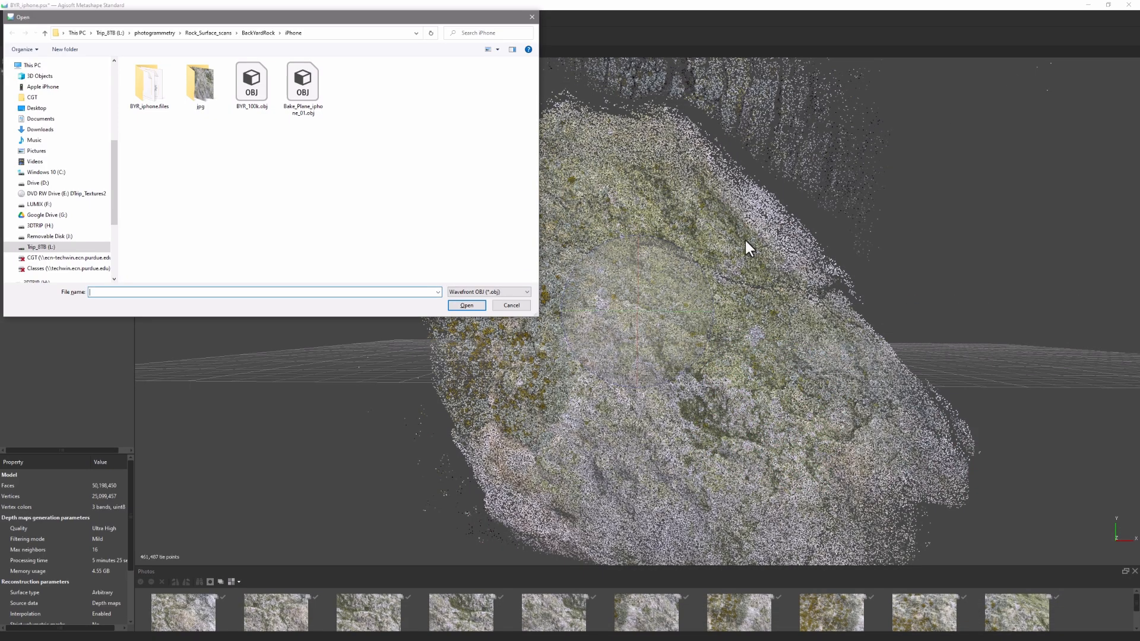
pyautogui.doubleClick(303, 86)
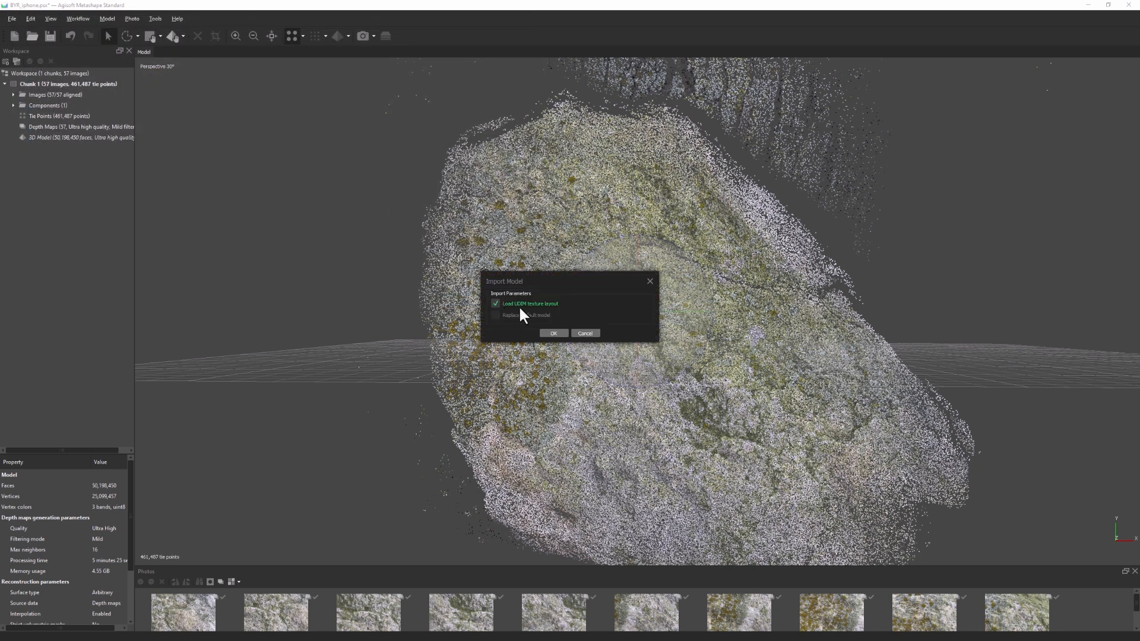
pyautogui.click(558, 334)
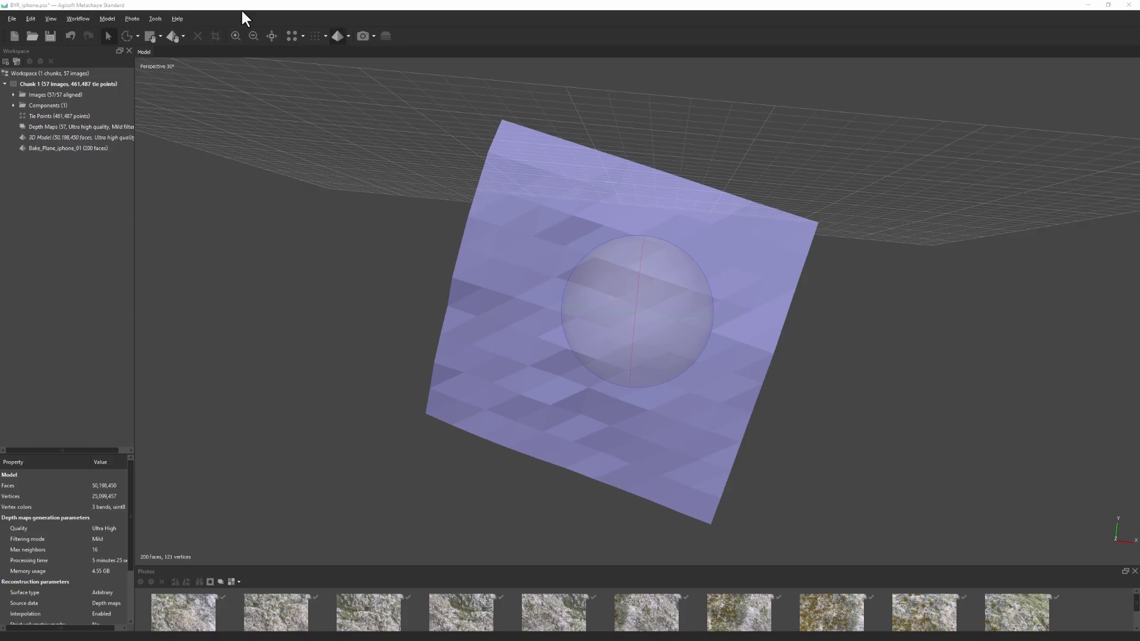
# Build a 2048-pixel displacement map texture on the bake plane from the 50,198,450-face 3D model, keeping the UVs
pyautogui.click(80, 16)
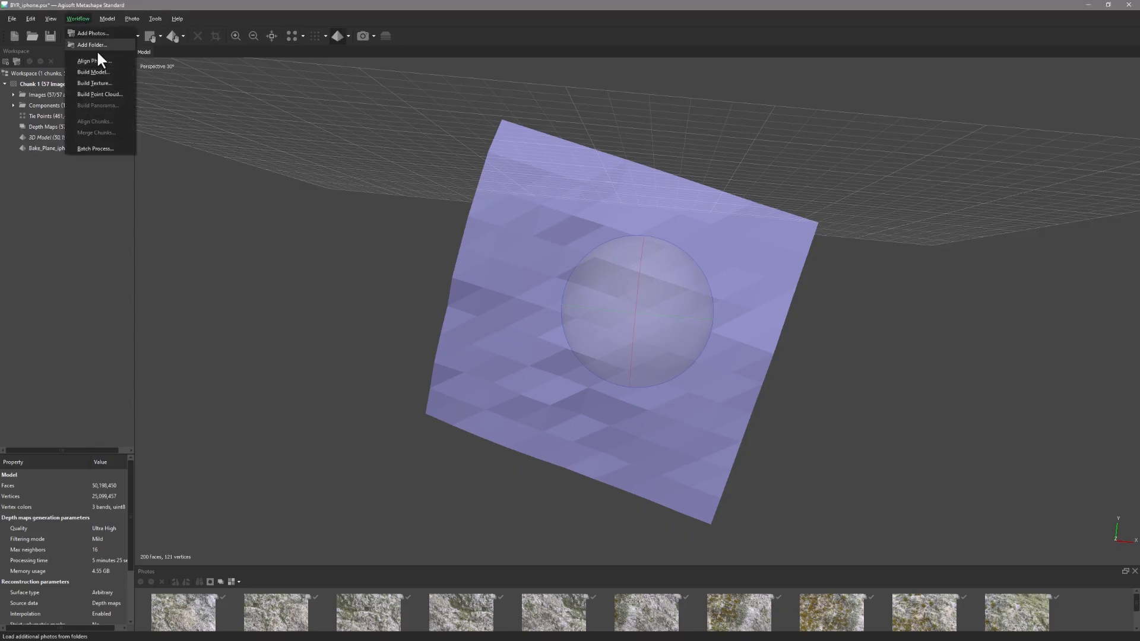
pyautogui.click(105, 84)
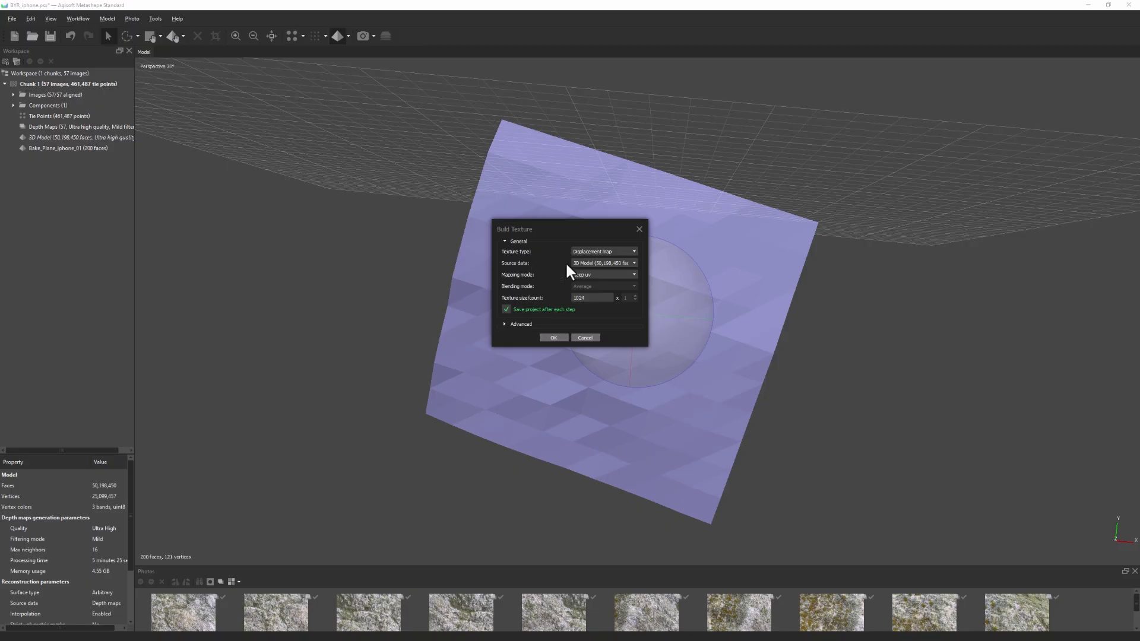
pyautogui.click(606, 251)
pyautogui.click(592, 287)
pyautogui.click(608, 251)
pyautogui.click(594, 253)
pyautogui.doubleClick(579, 298)
pyautogui.write('2048')
pyautogui.click(555, 337)
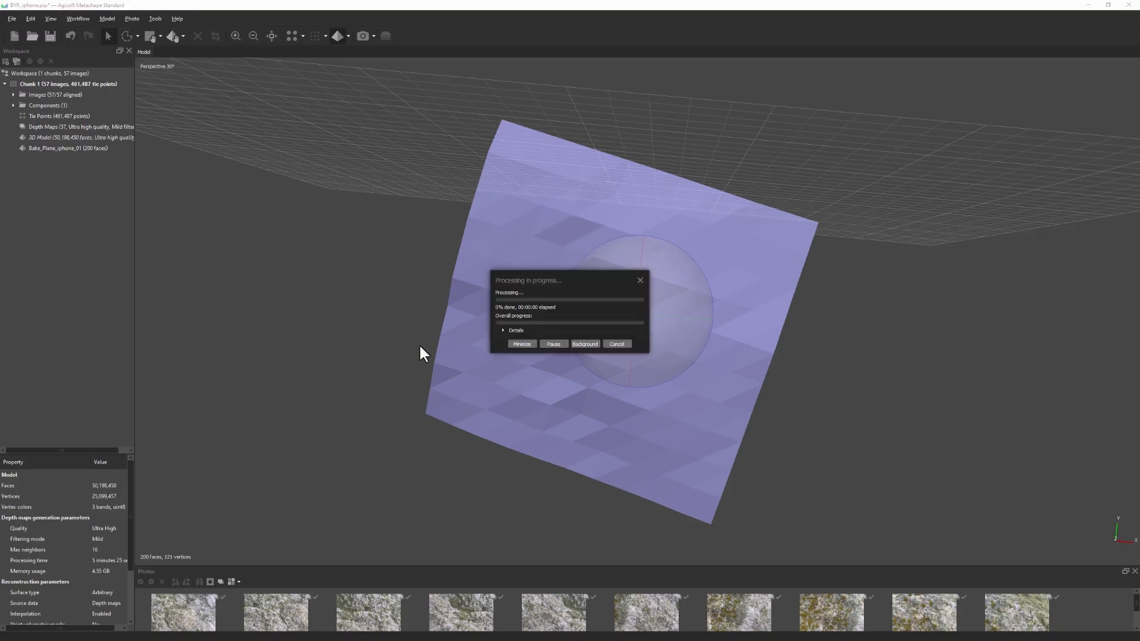
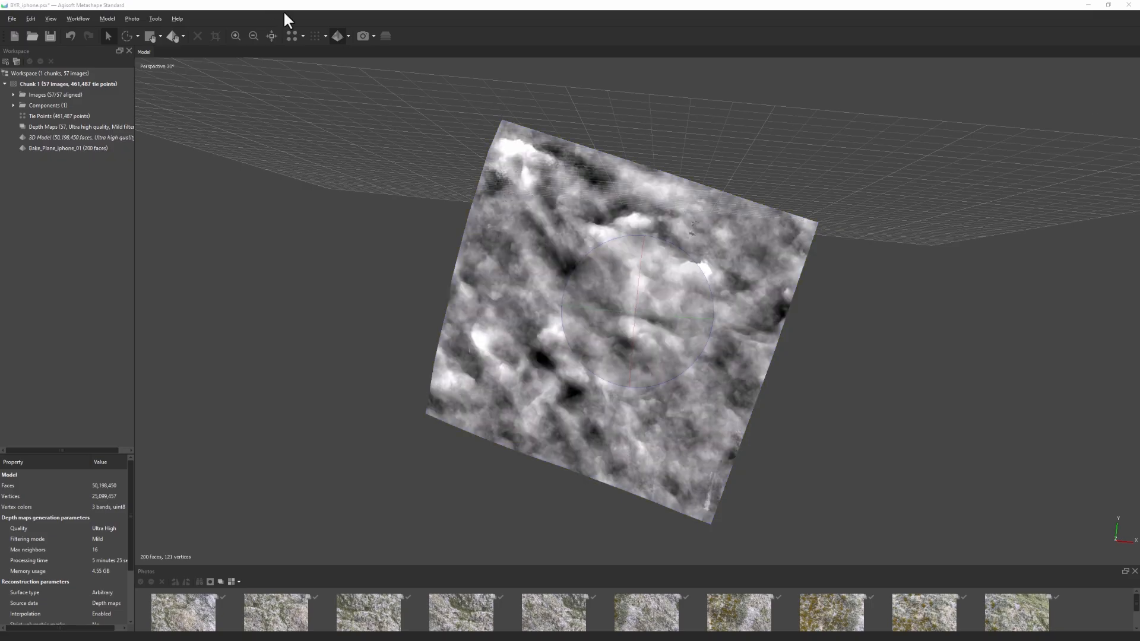
# Preview the bake plane in Model - Textured mode and return to the Displacement Map display
pyautogui.click(347, 36)
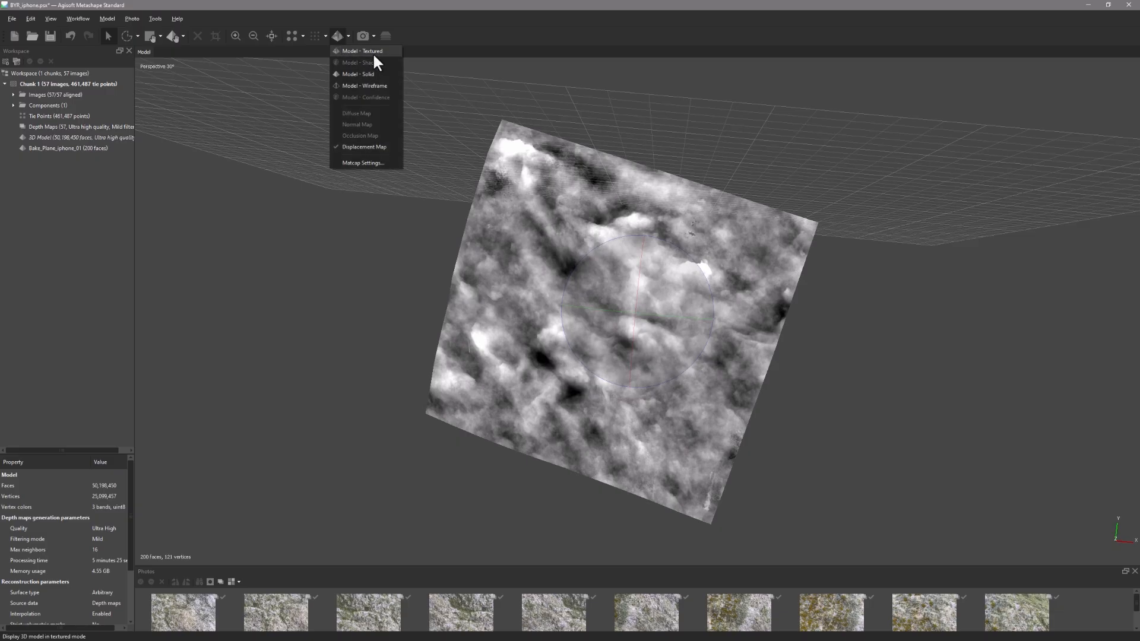
pyautogui.click(362, 51)
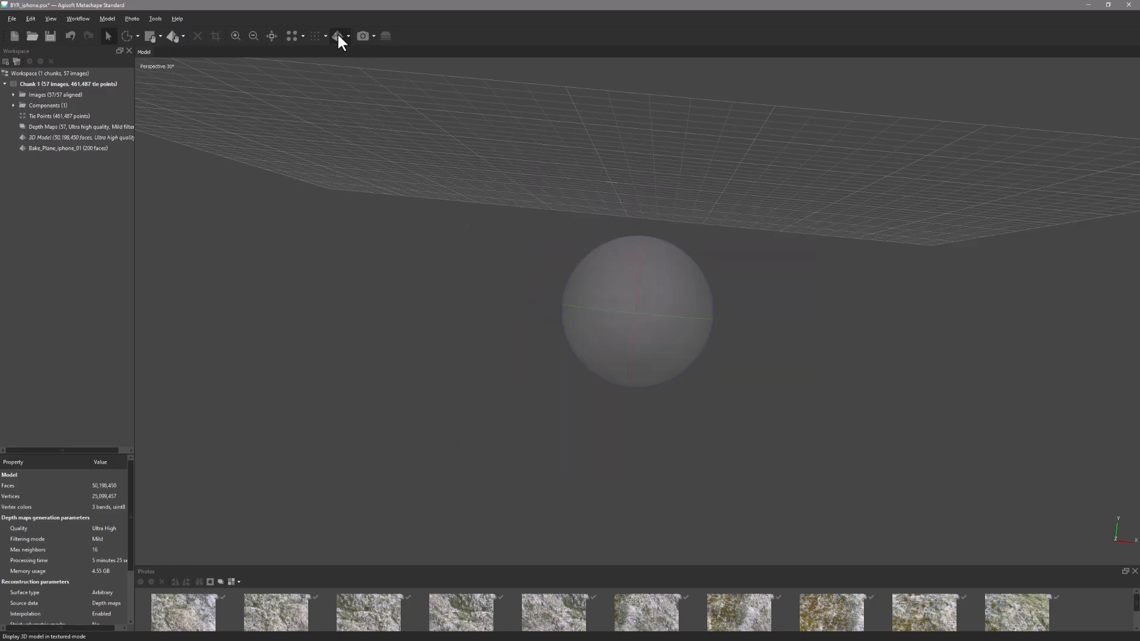
pyautogui.click(348, 36)
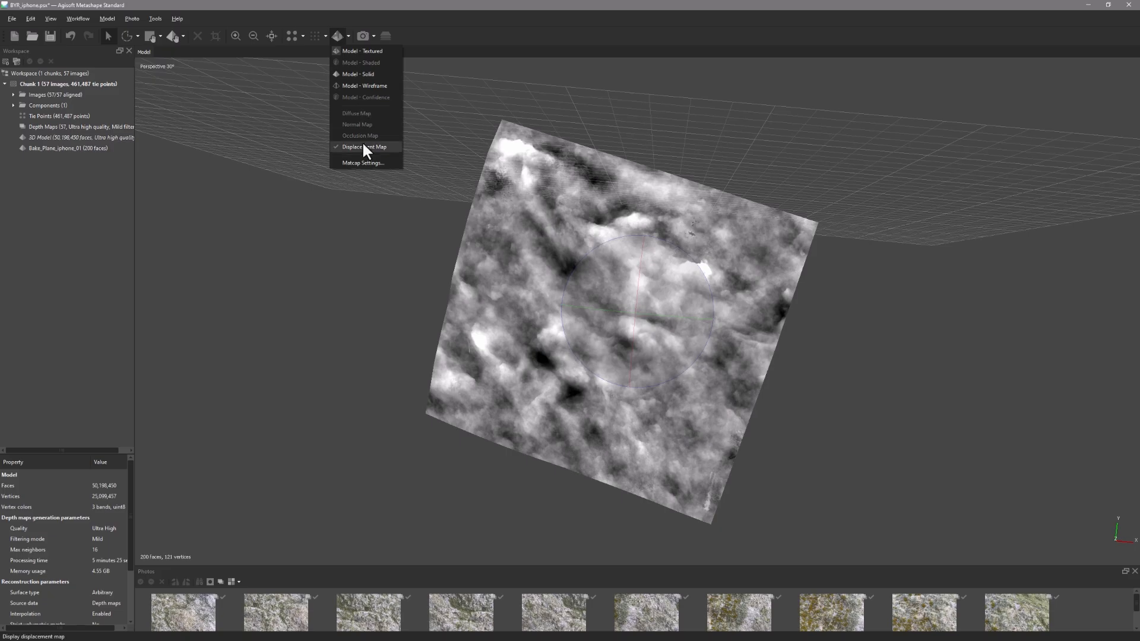
pyautogui.click(333, 3)
# Export the displacement map as a TIFF without alpha channel, replacing BYR_displ_iphone_01.tif in the iPhone folder
pyautogui.click(11, 18)
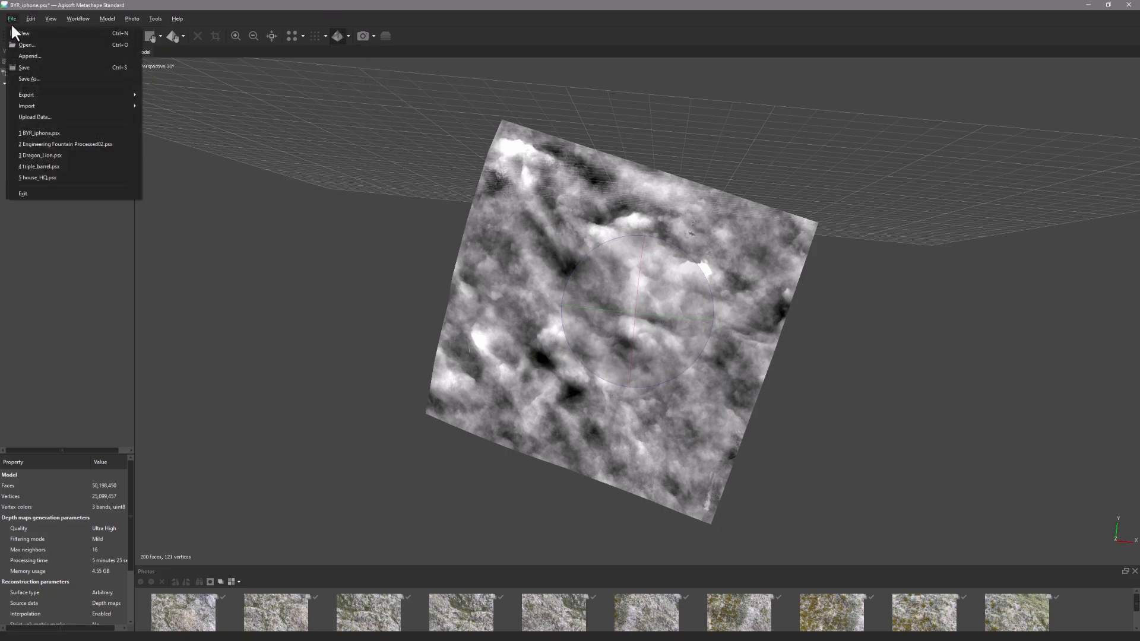
pyautogui.moveTo(53, 94)
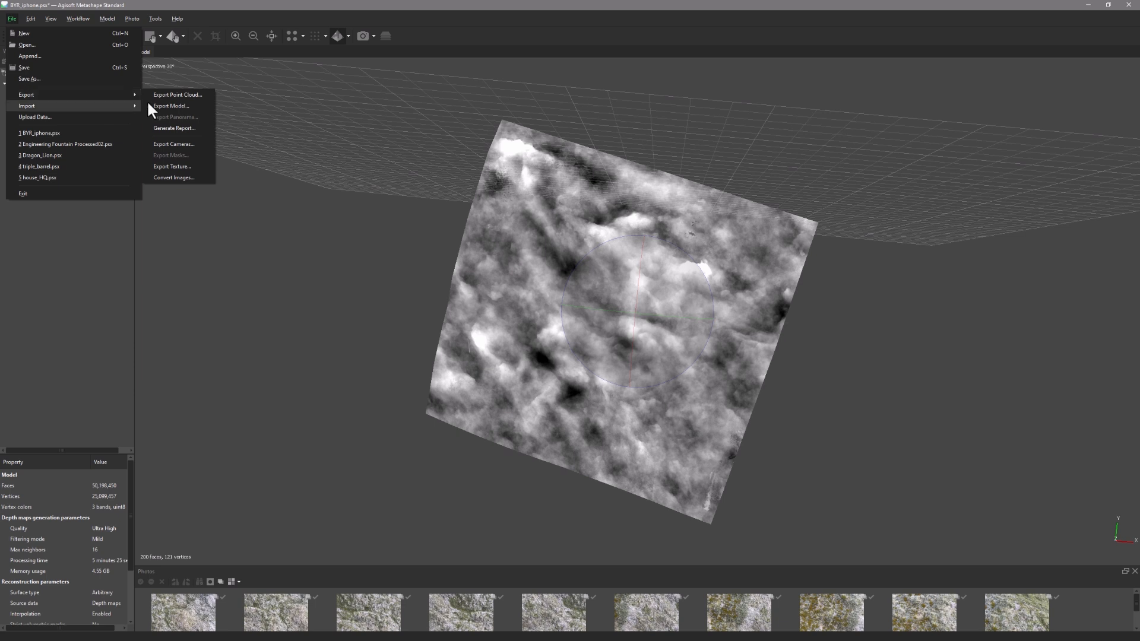
pyautogui.click(177, 165)
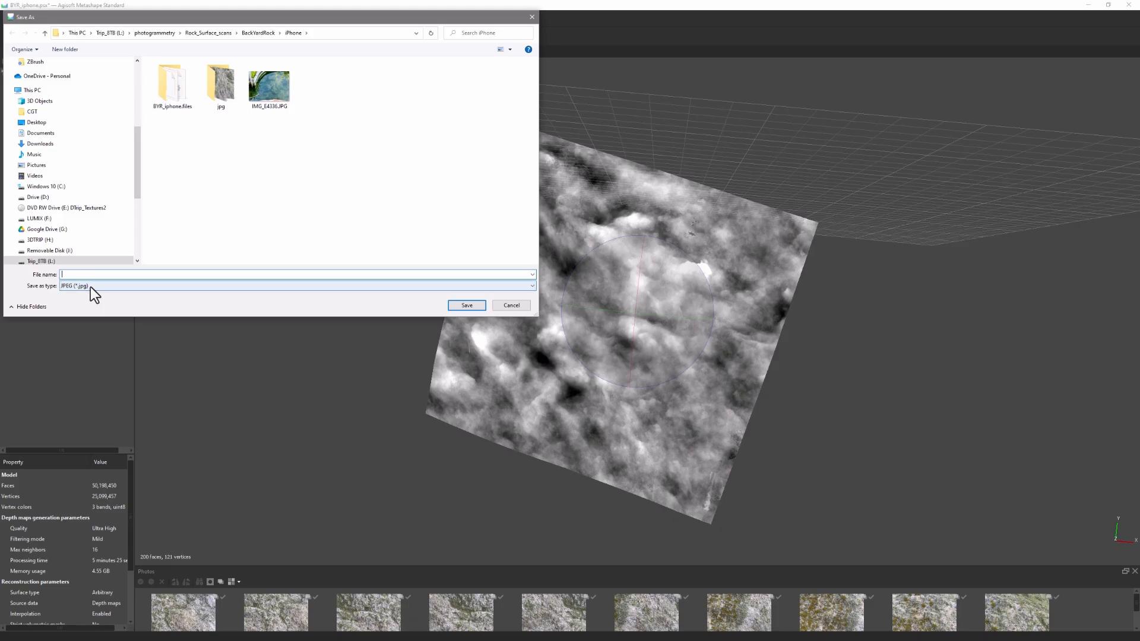
pyautogui.click(91, 287)
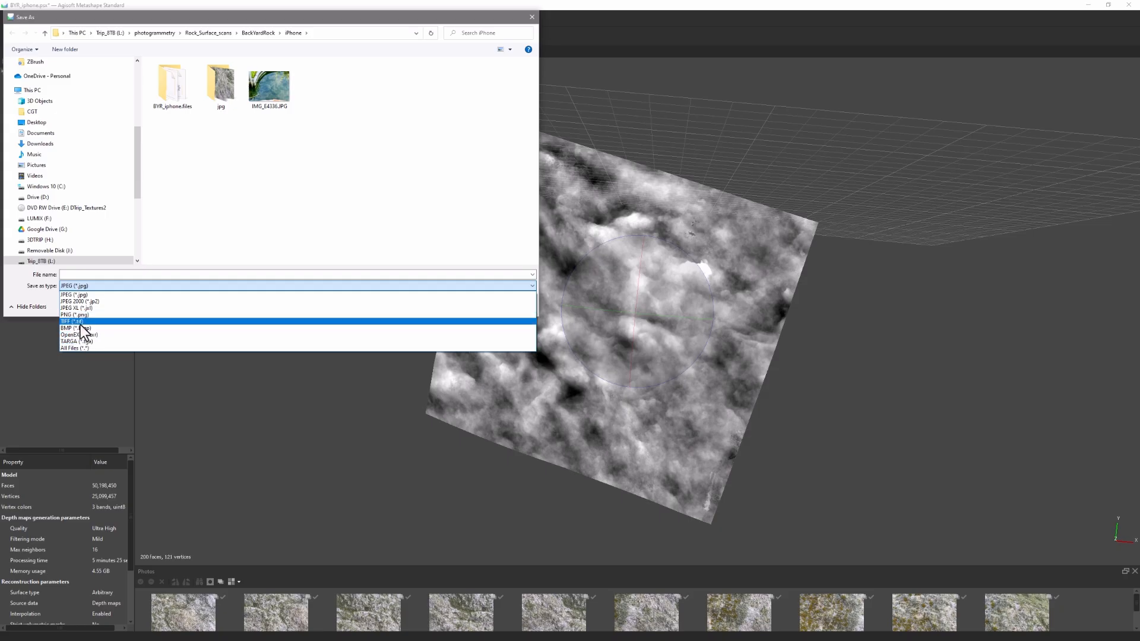
pyautogui.click(80, 323)
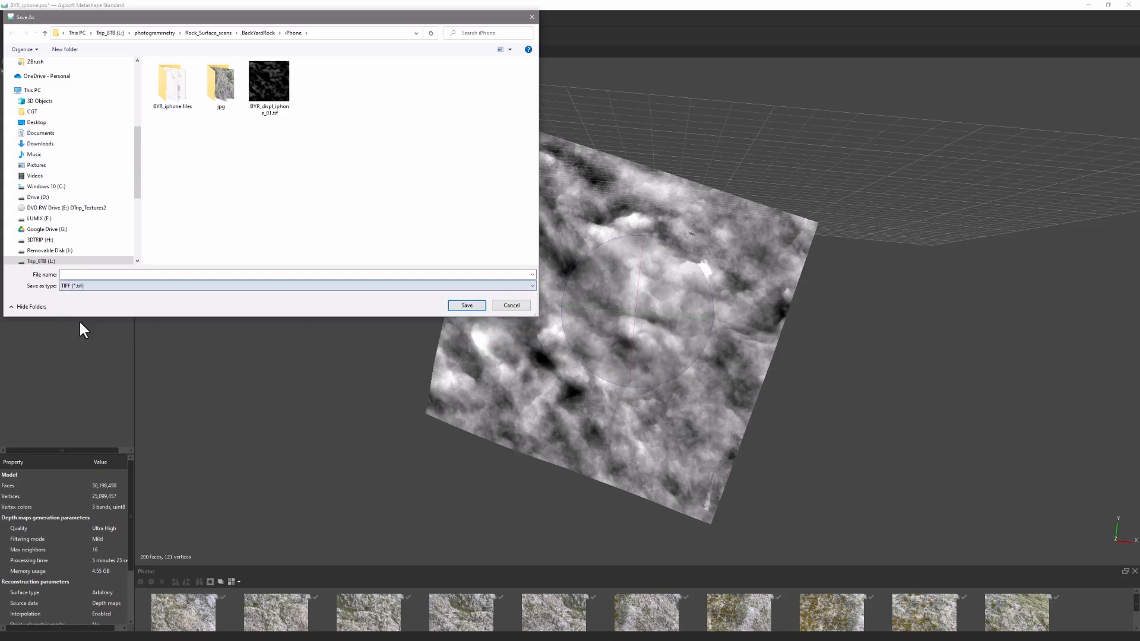
pyautogui.click(284, 98)
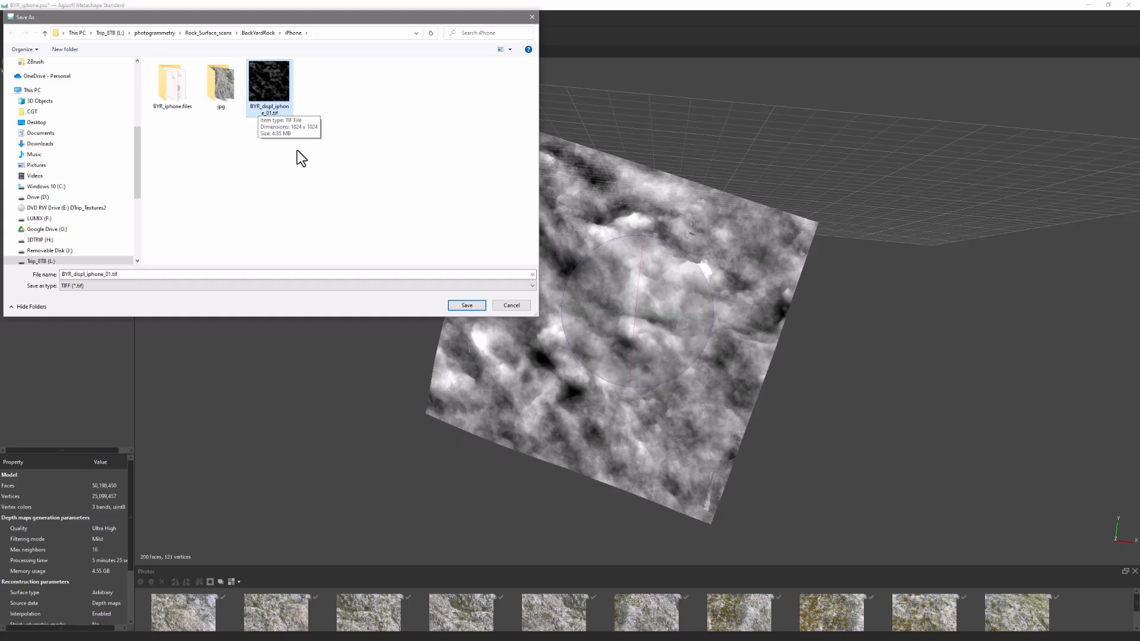
pyautogui.click(466, 305)
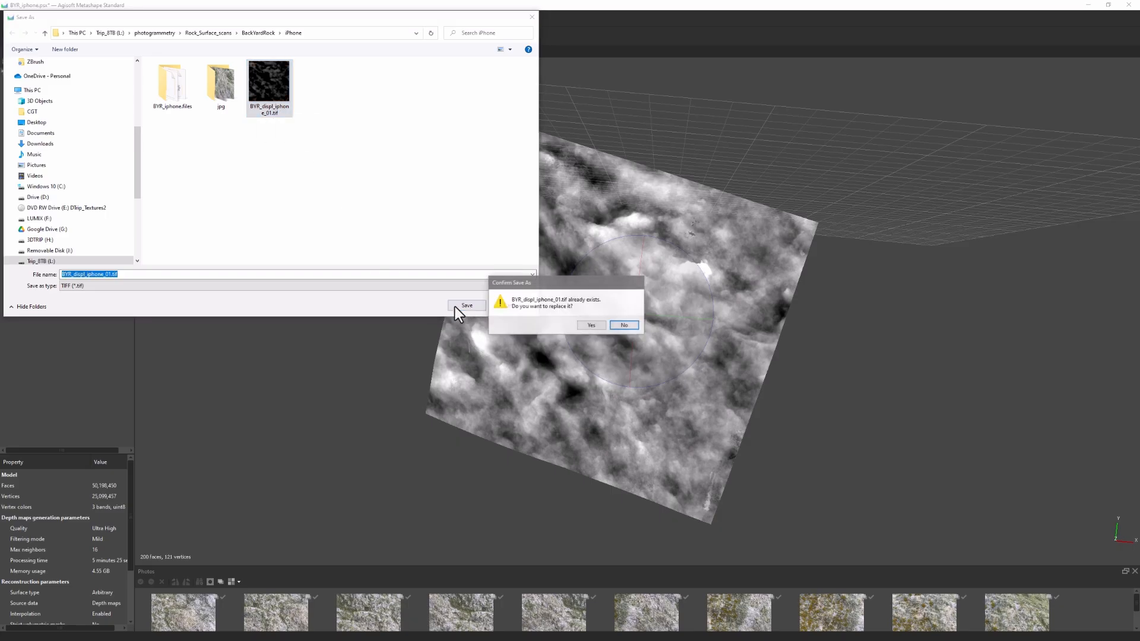
pyautogui.click(591, 326)
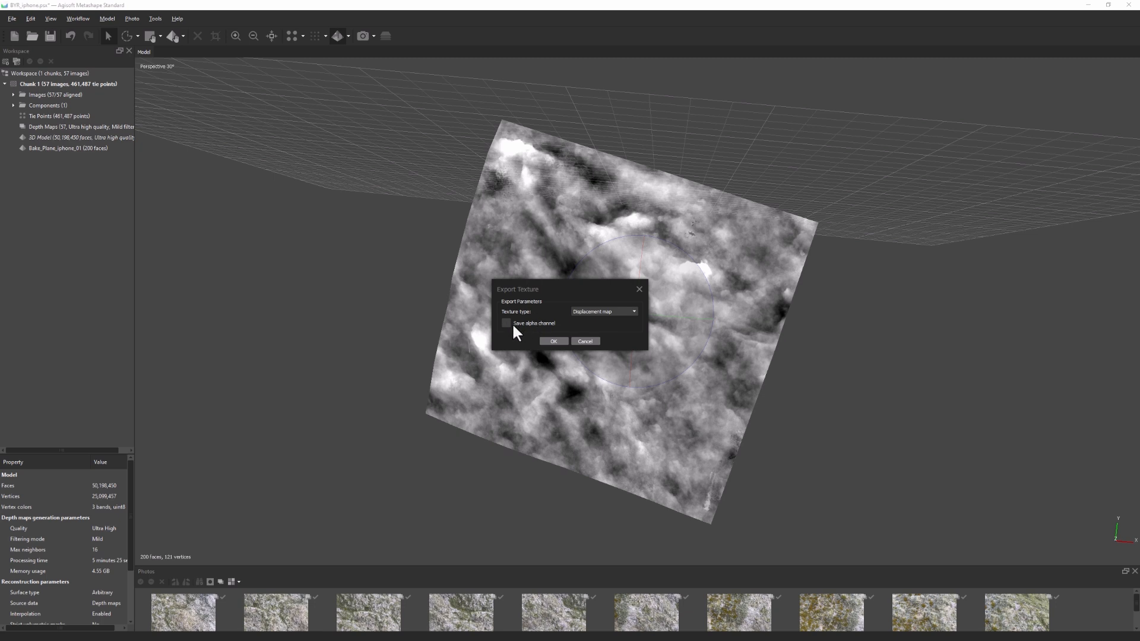
pyautogui.click(557, 341)
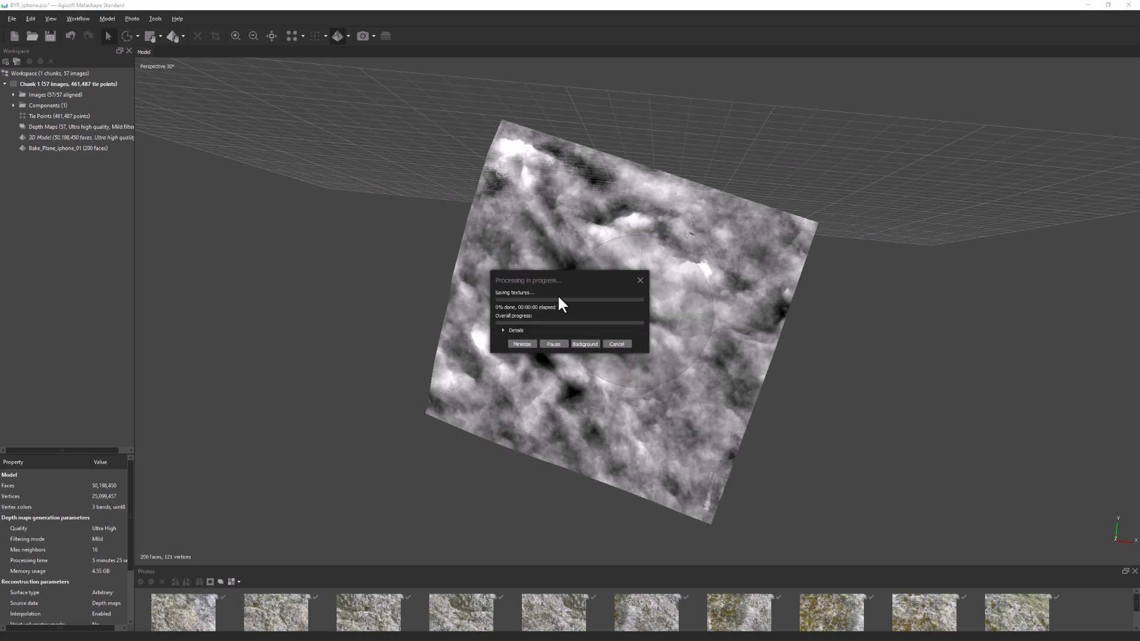
# Switch to Photoshop and open BYR_displ_iphone_01.tif from the BackYardRock iPhone folder
pyautogui.click(1089, 4)
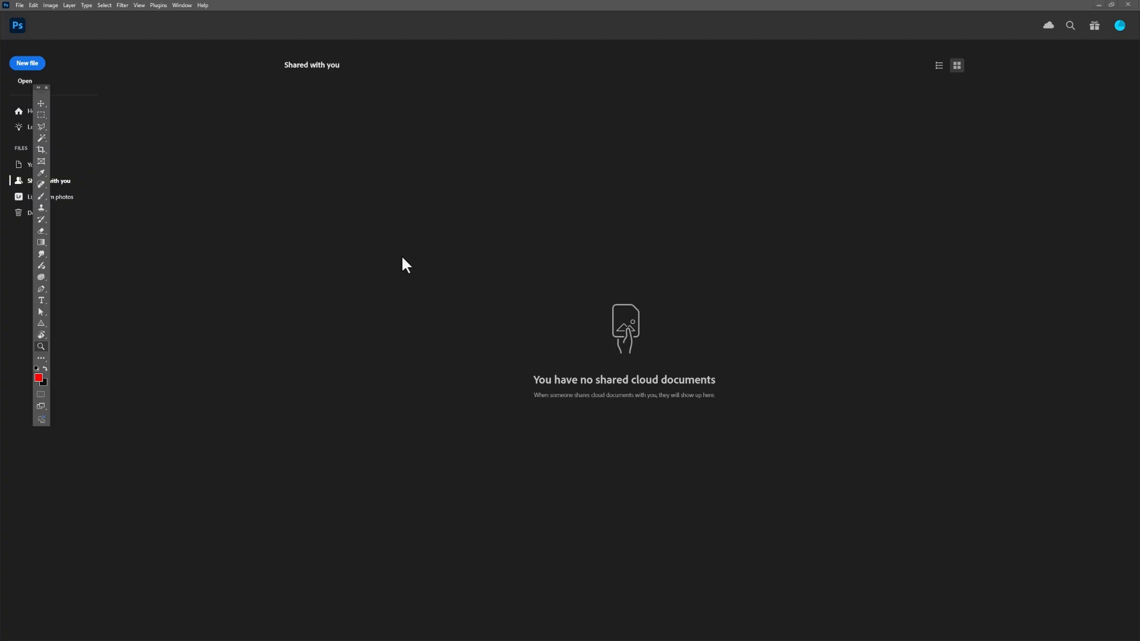
pyautogui.click(26, 82)
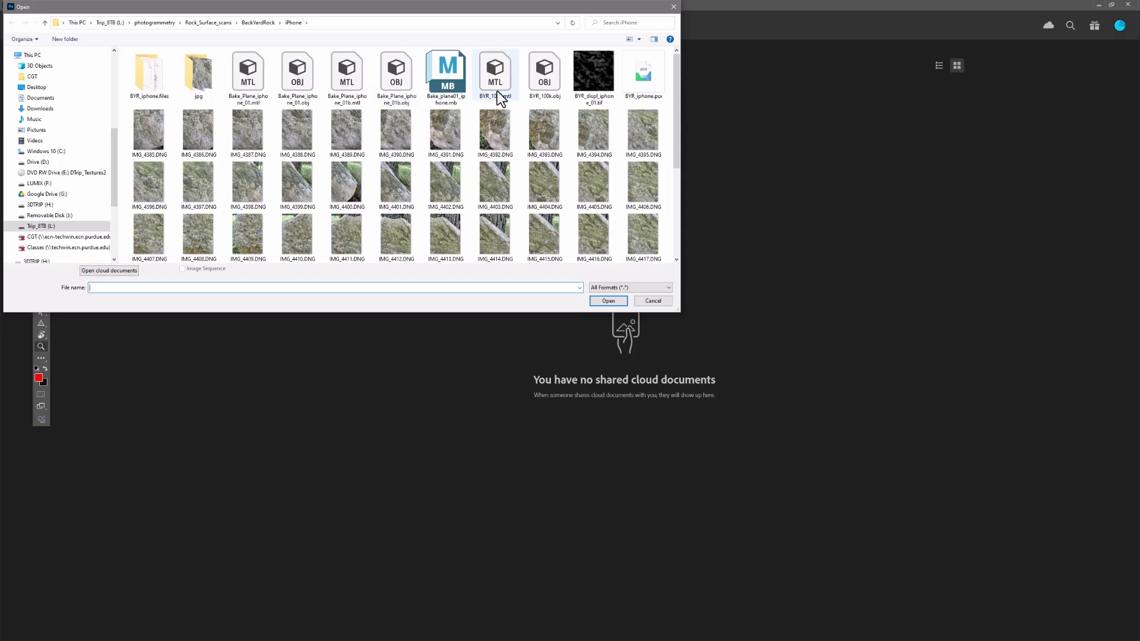
pyautogui.click(590, 70)
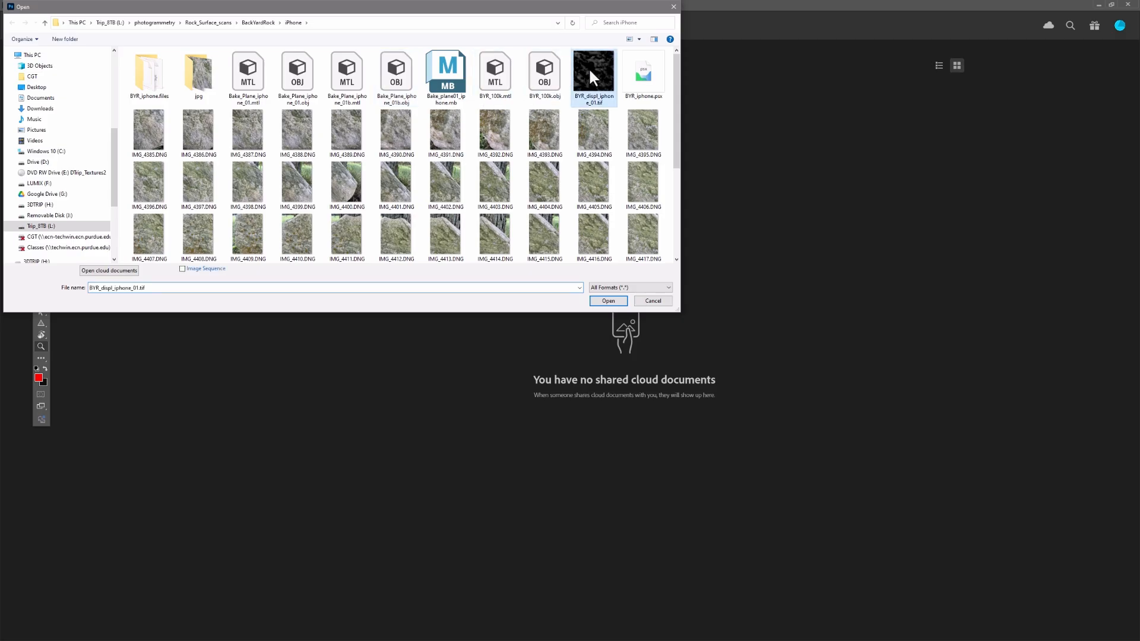
pyautogui.click(611, 301)
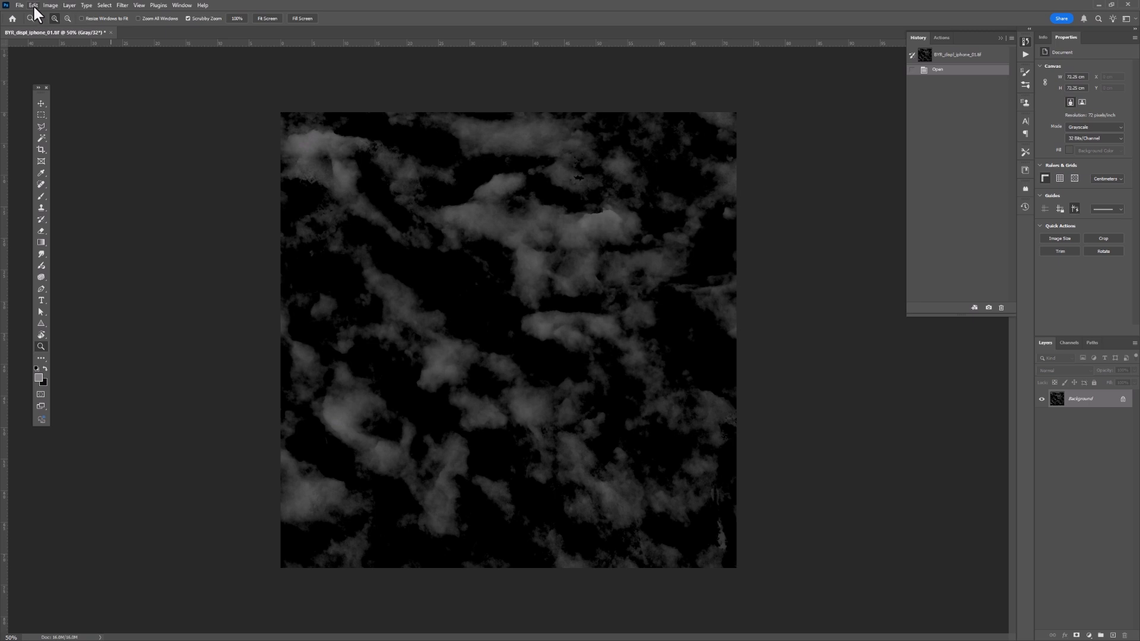
pyautogui.click(49, 4)
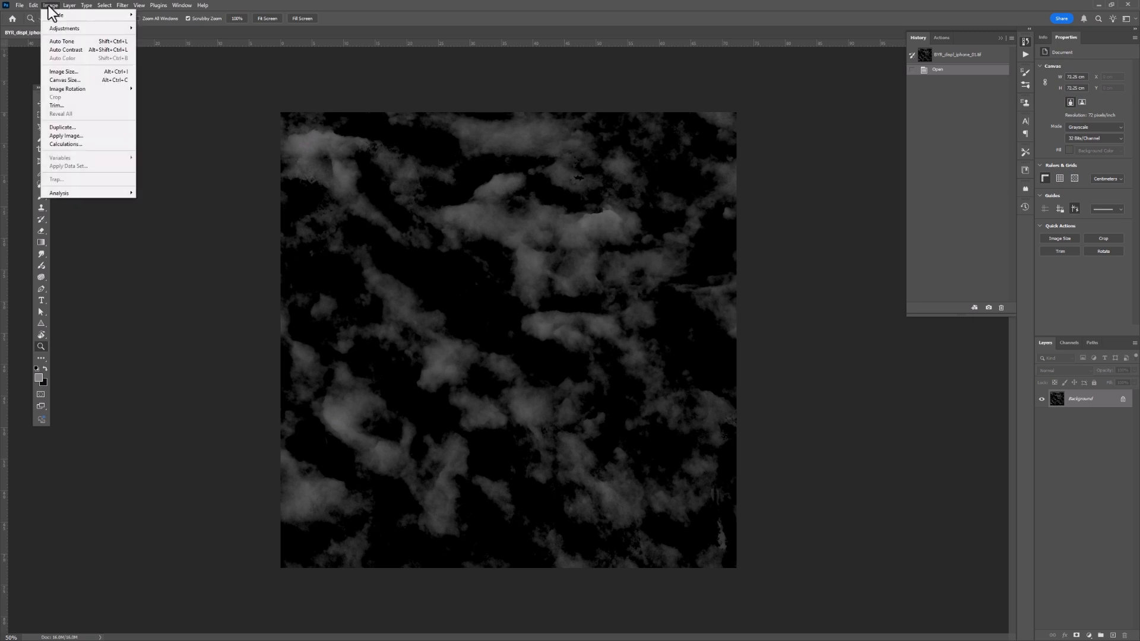
pyautogui.moveTo(55, 15)
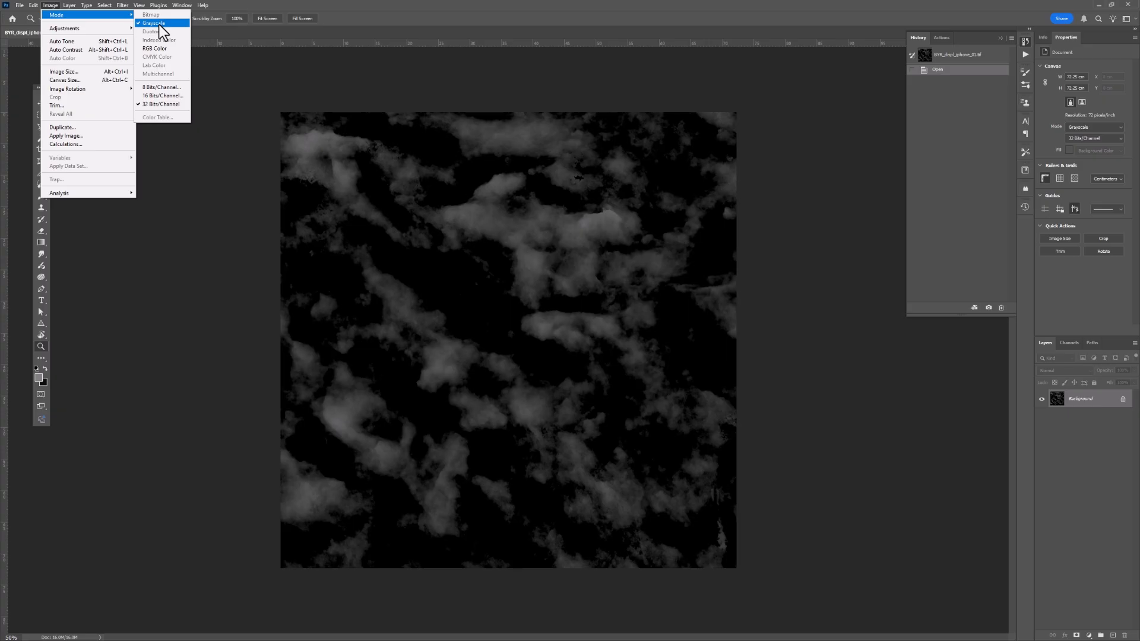
pyautogui.click(161, 96)
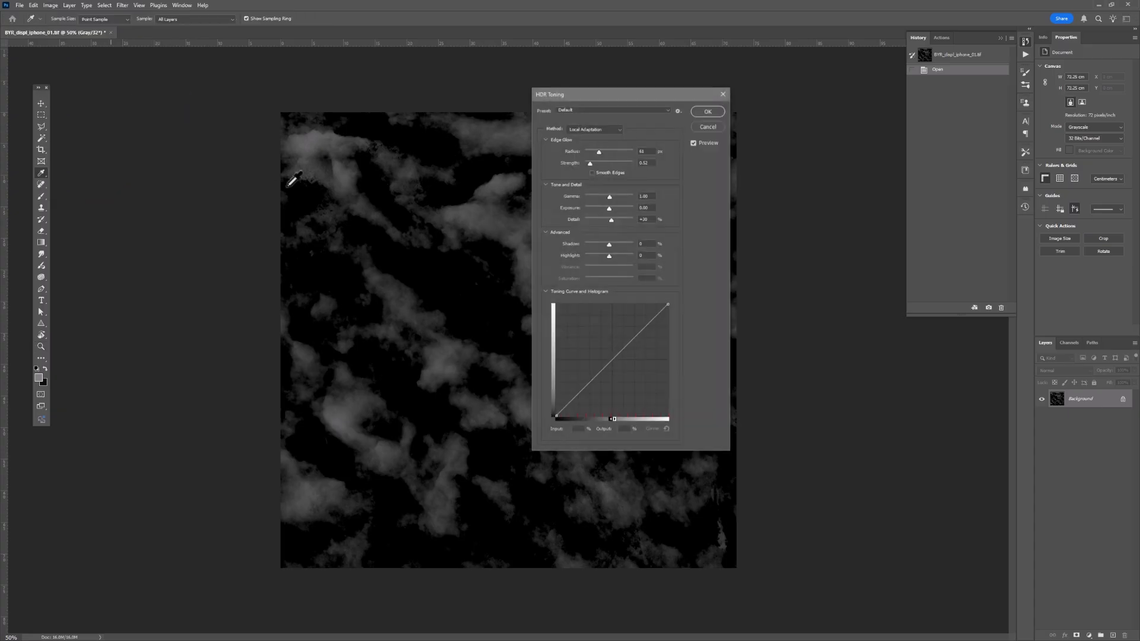
pyautogui.moveTo(639, 94); pyautogui.dragTo(795, 115)
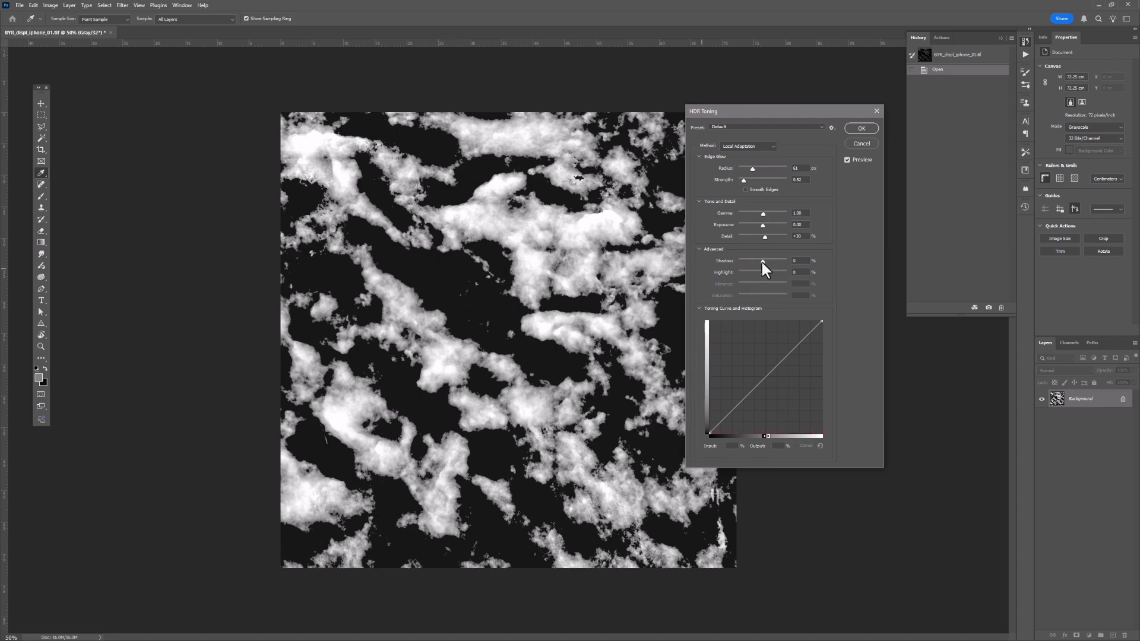
pyautogui.moveTo(762, 262); pyautogui.dragTo(778, 264)
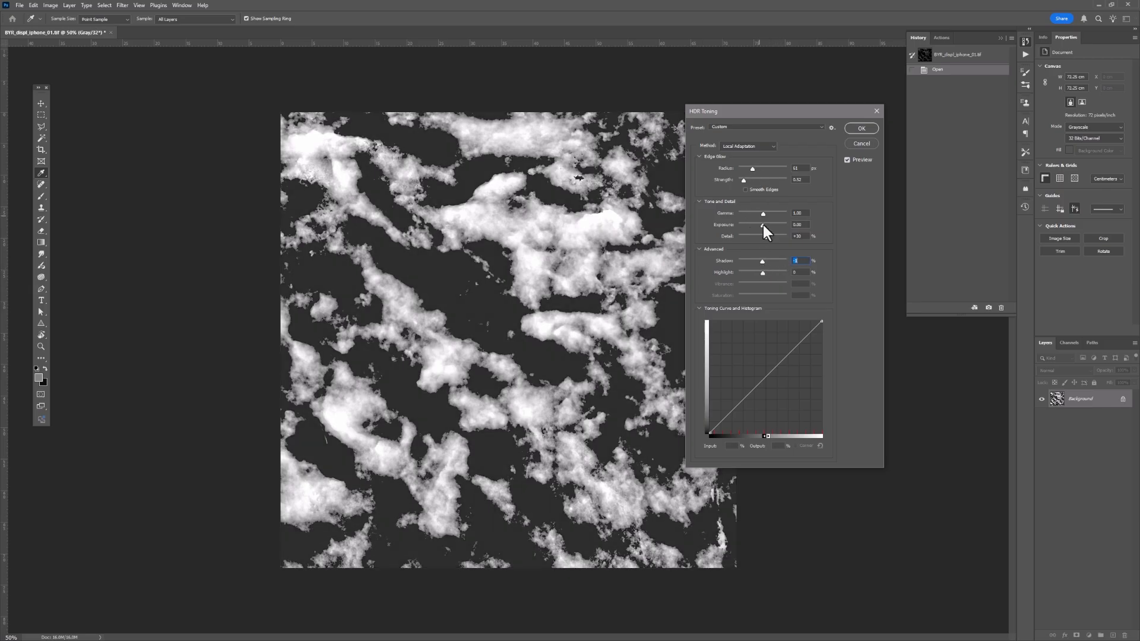
pyautogui.moveTo(774, 224); pyautogui.dragTo(773, 223)
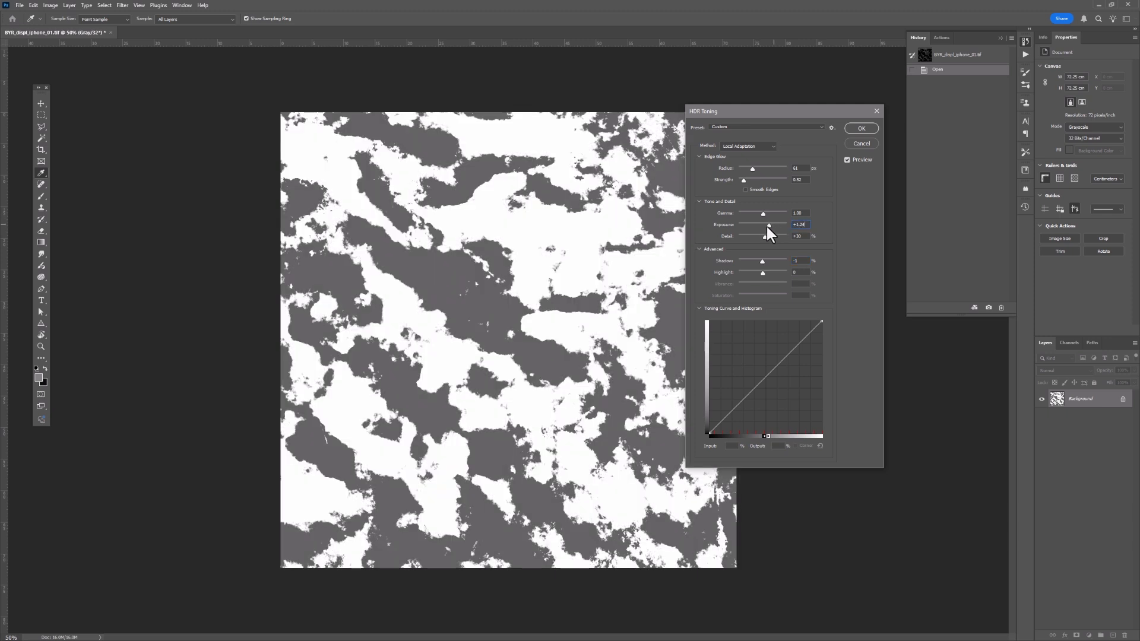
pyautogui.moveTo(764, 226); pyautogui.dragTo(763, 226)
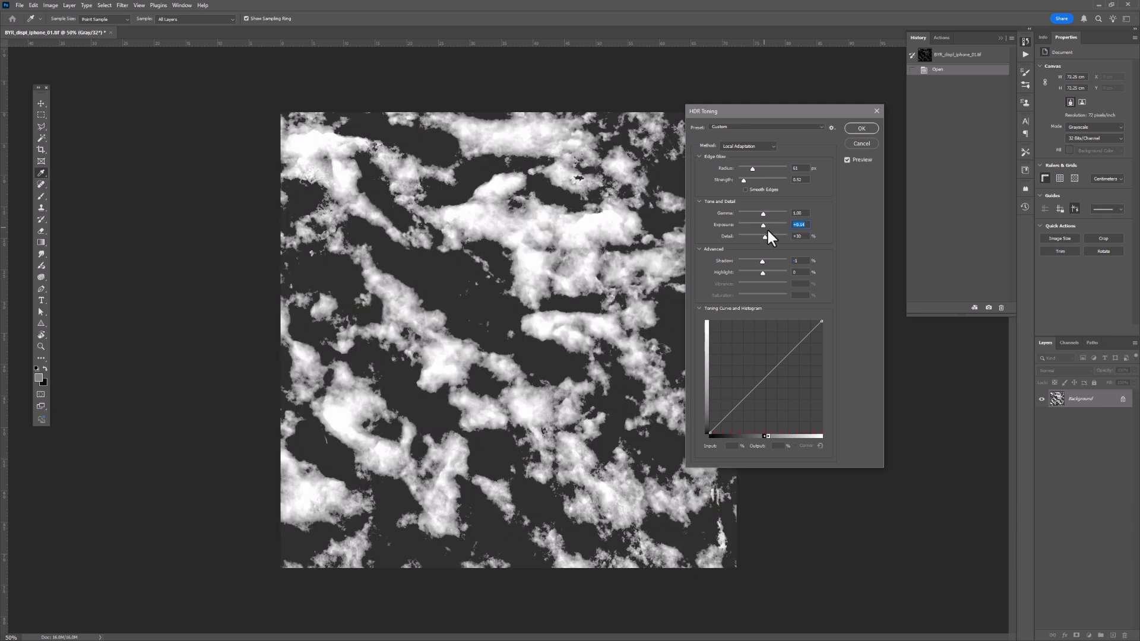
pyautogui.click(862, 143)
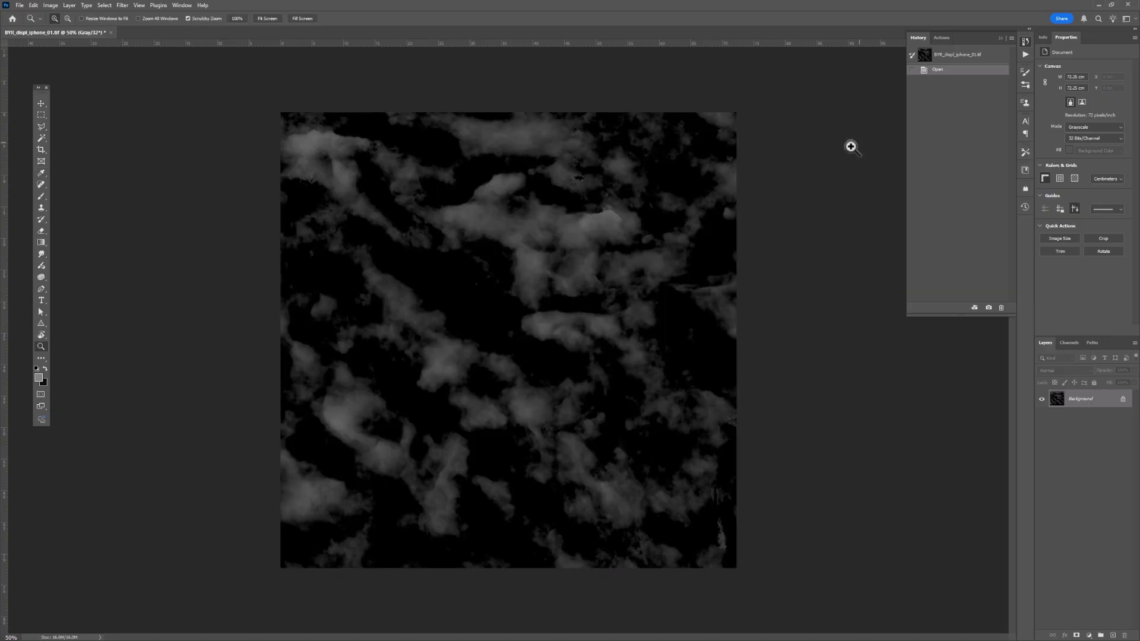
# Add a Levels adjustment layer with input white at 52 and output black at about 98, and merge it into the background
pyautogui.click(1090, 636)
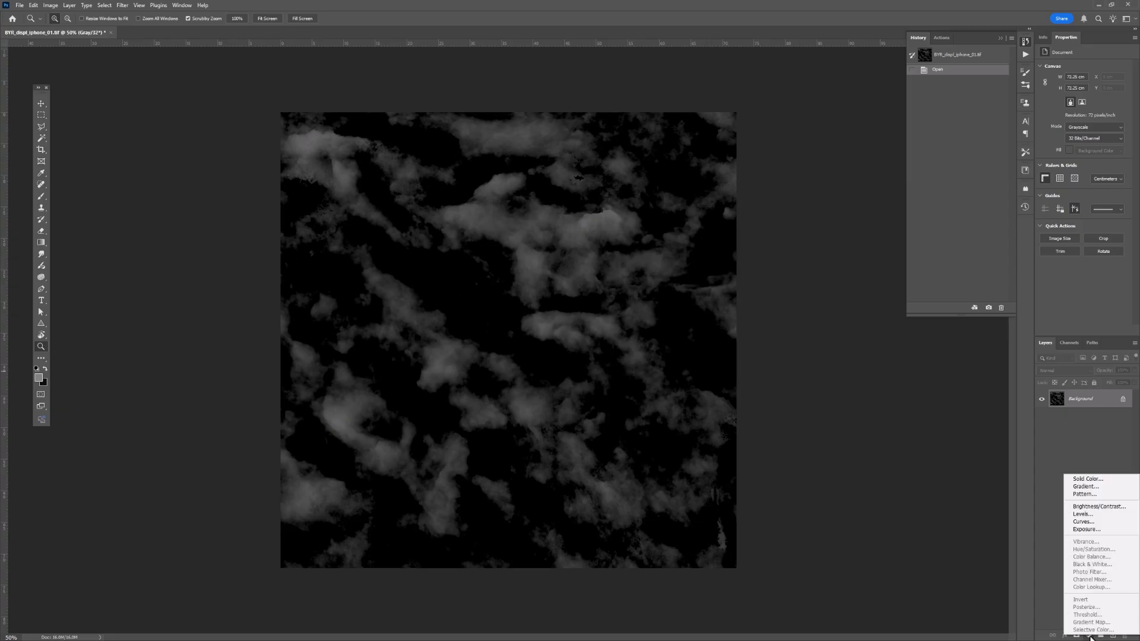
pyautogui.click(1082, 514)
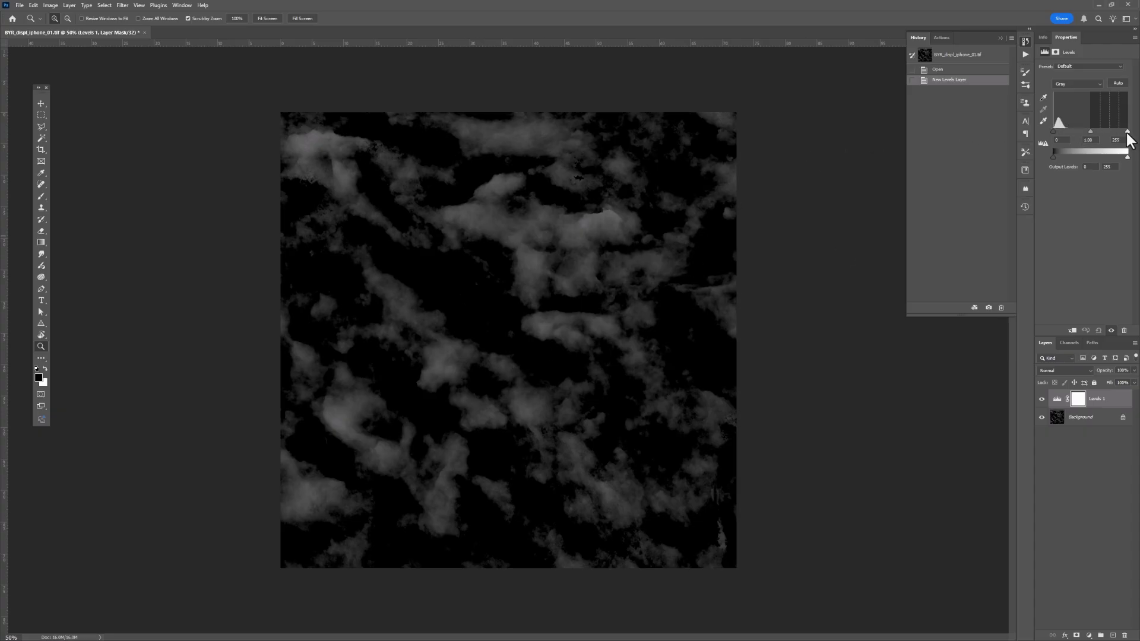
pyautogui.moveTo(1127, 133); pyautogui.dragTo(1068, 133)
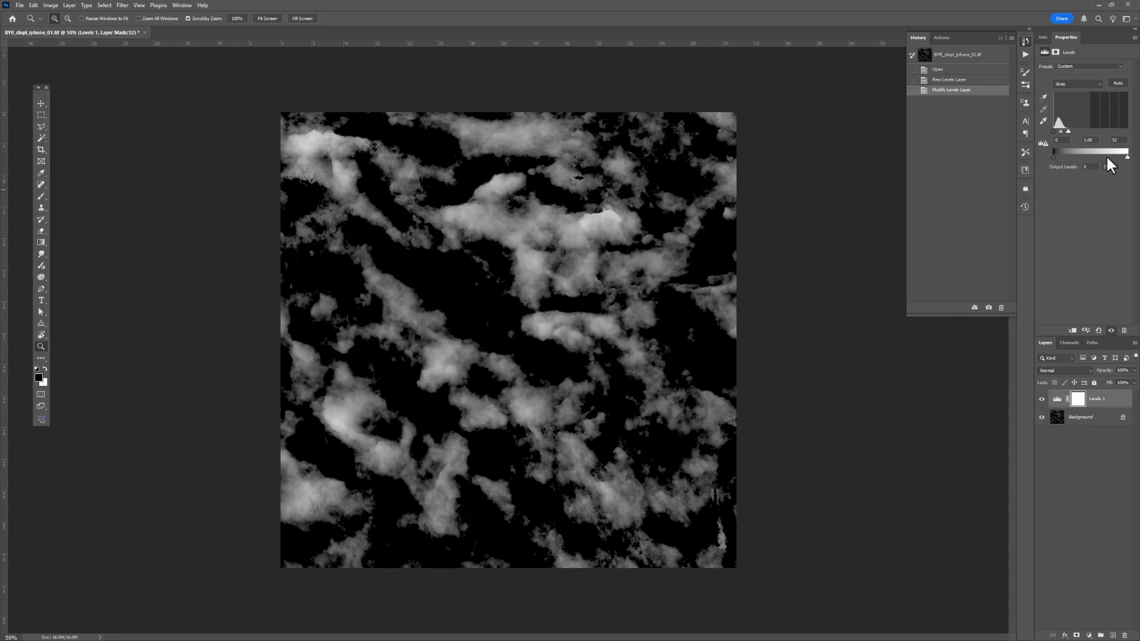
pyautogui.moveTo(1052, 155); pyautogui.dragTo(1081, 155)
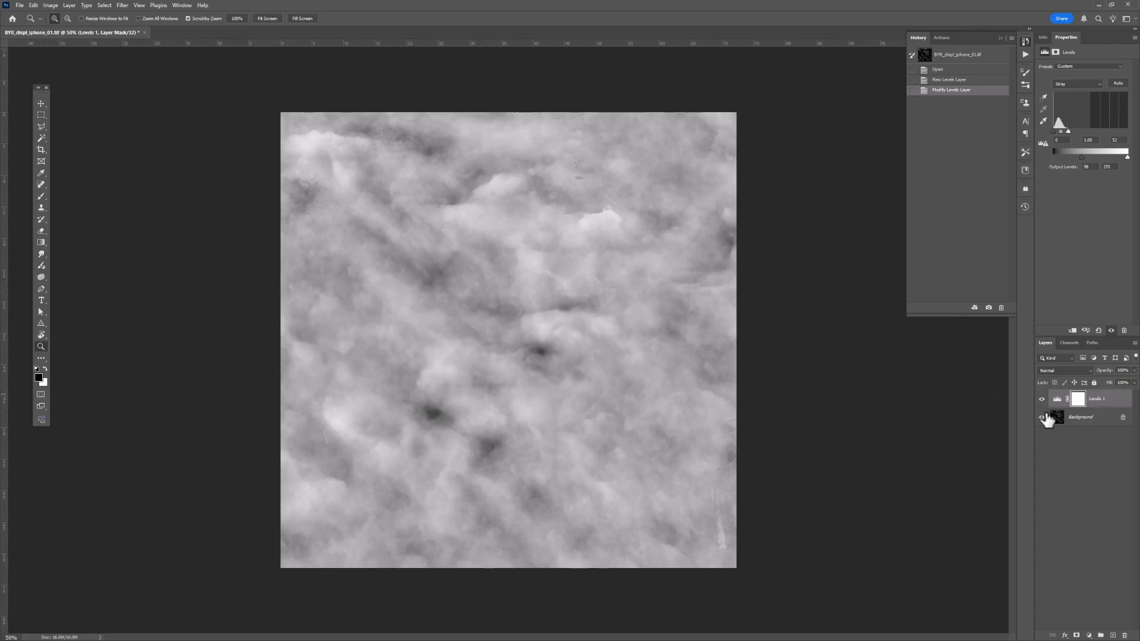
pyautogui.hotkey('ctrl', 'e')
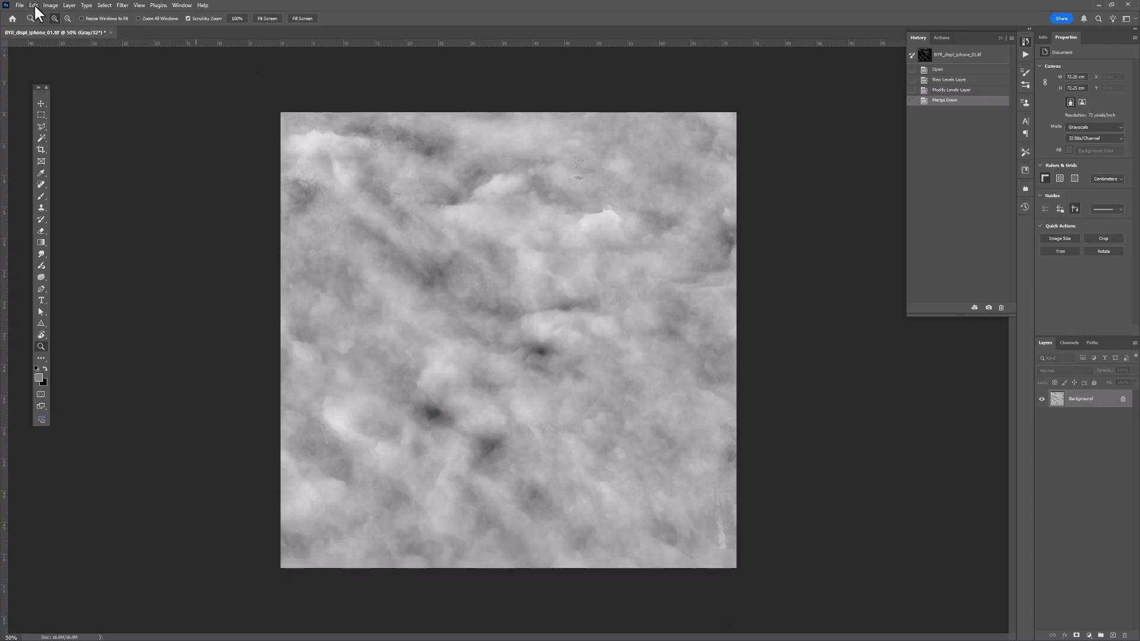
pyautogui.click(70, 5)
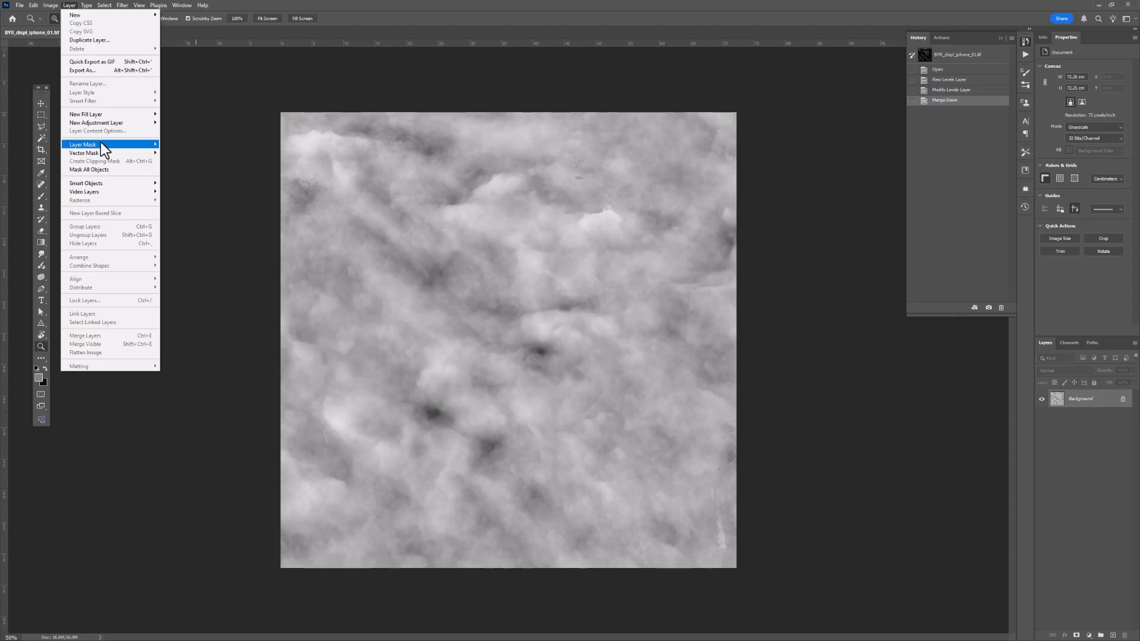
pyautogui.moveTo(101, 143)
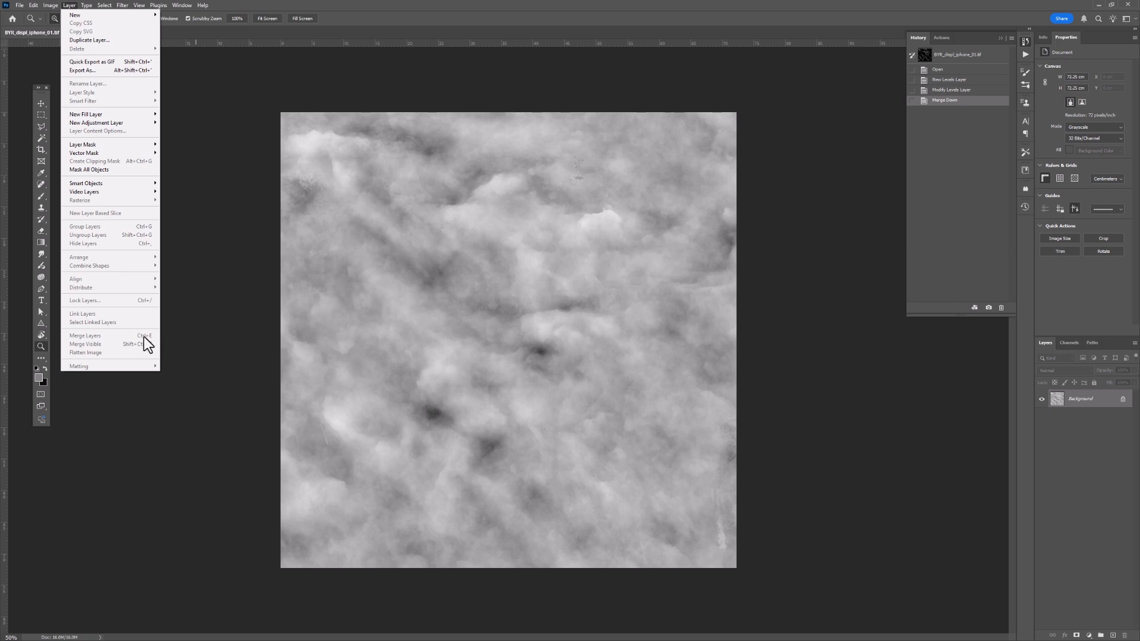
pyautogui.click(349, 6)
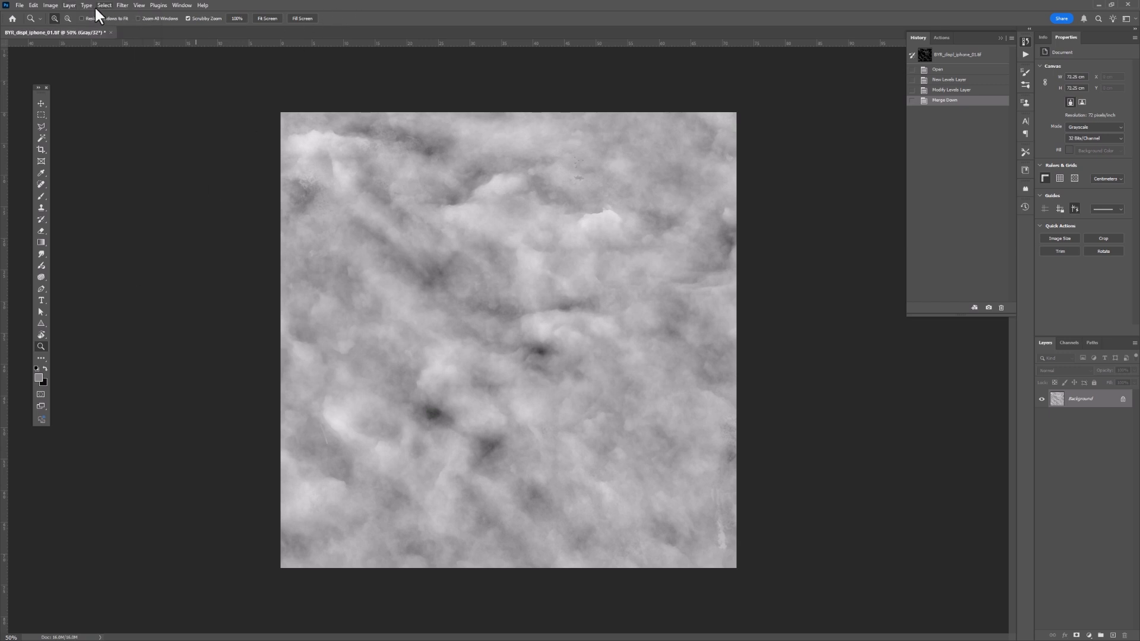
# Start converting the image to 16 bits per channel and raise the HDR Toning detail to about +102%
pyautogui.click(50, 5)
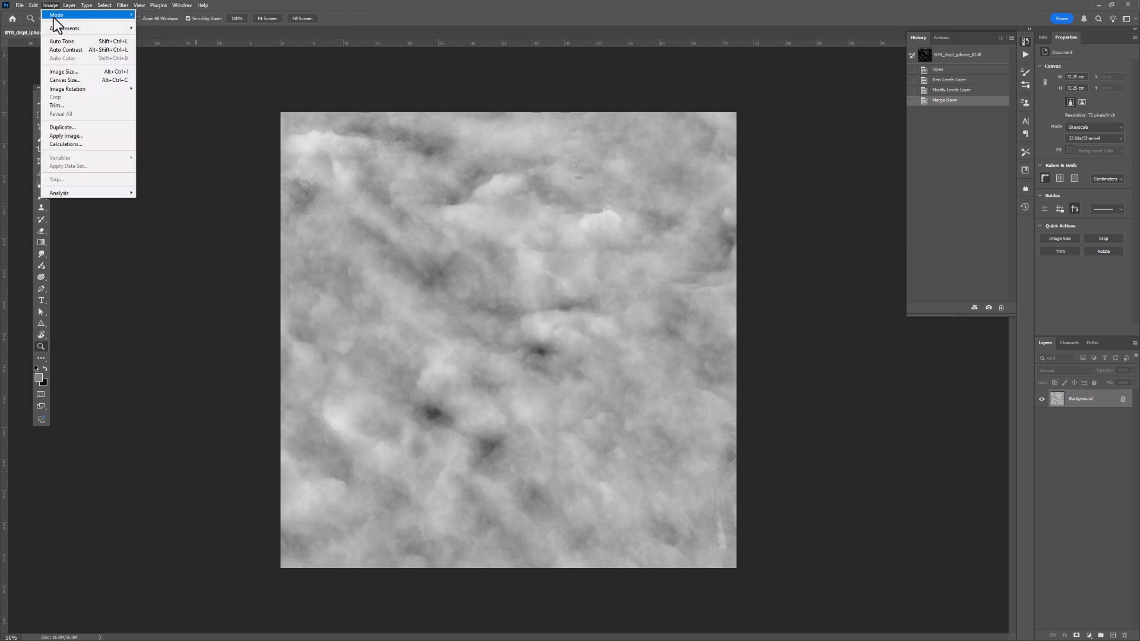
pyautogui.moveTo(55, 17)
pyautogui.click(155, 97)
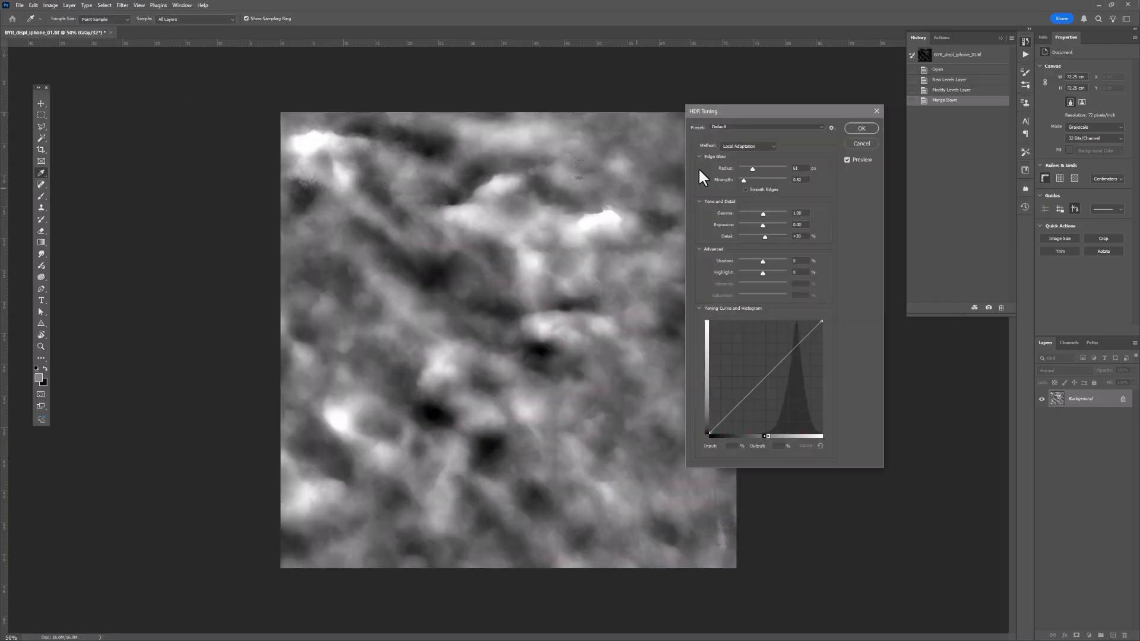
pyautogui.moveTo(774, 114); pyautogui.dragTo(788, 152)
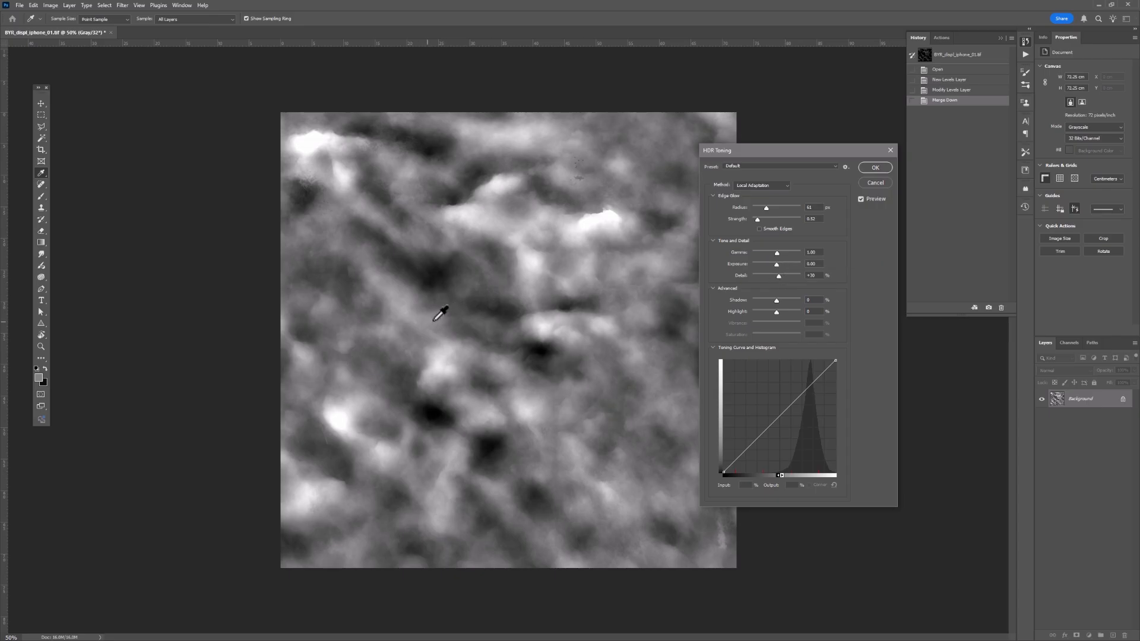
pyautogui.moveTo(778, 277); pyautogui.dragTo(791, 276)
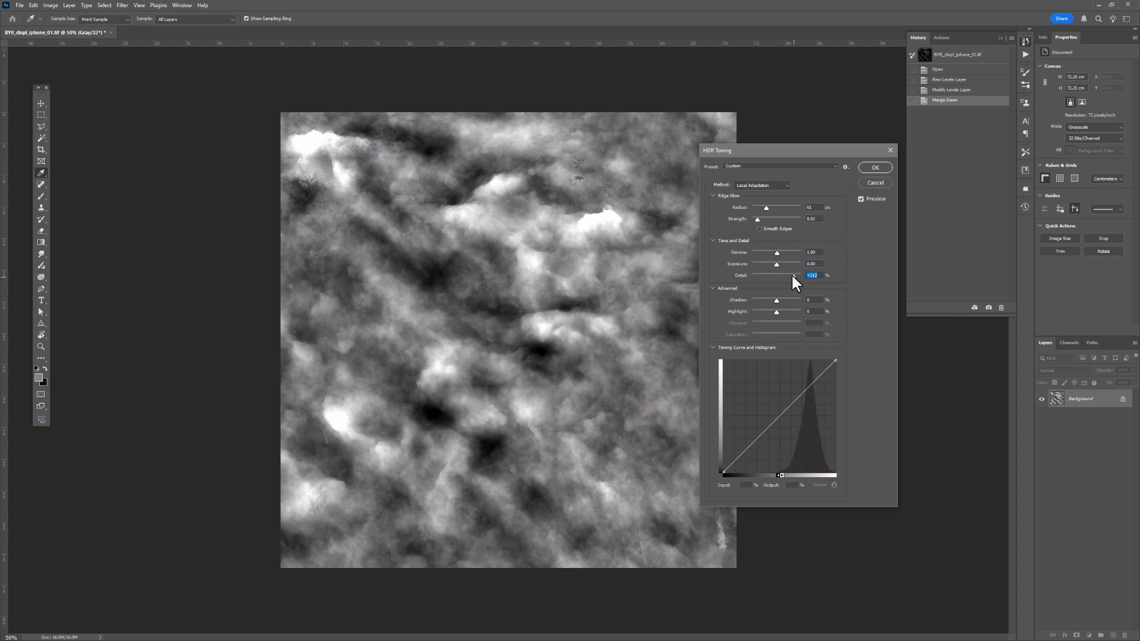
pyautogui.moveTo(785, 274); pyautogui.dragTo(785, 274)
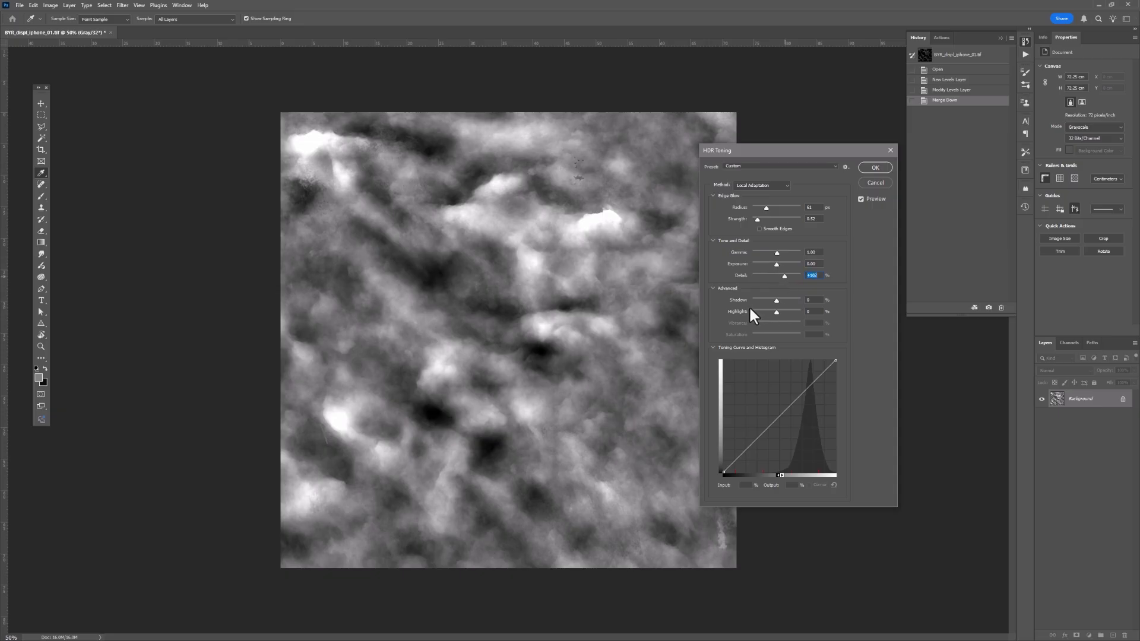
# Lighten the HDR Toning shadows to about +60% and lower the highlights to about -43%
pyautogui.moveTo(777, 301); pyautogui.dragTo(771, 302)
pyautogui.moveTo(793, 303); pyautogui.dragTo(799, 301)
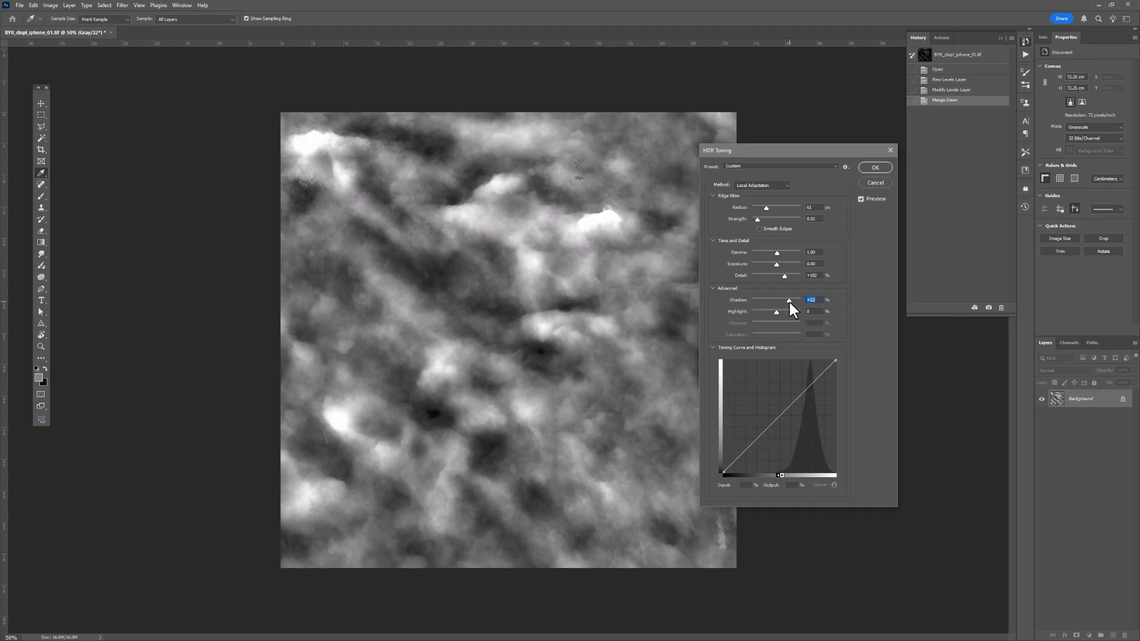
pyautogui.moveTo(776, 312); pyautogui.dragTo(769, 311)
pyautogui.moveTo(768, 313); pyautogui.dragTo(766, 312)
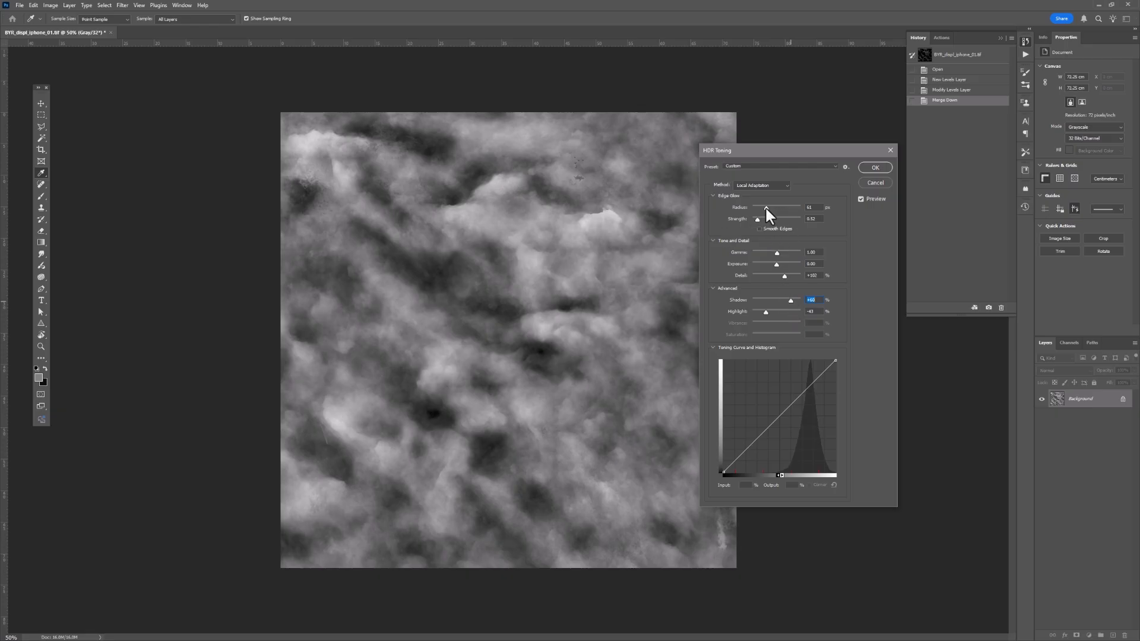
# Set the HDR Toning edge glow to a radius of about 76 px and a strength of about 0.96, and apply the 16-bit conversion
pyautogui.moveTo(766, 208)
pyautogui.mouseDown()
pyautogui.moveTo(777, 209)
pyautogui.moveTo(770, 221)
pyautogui.mouseUp()
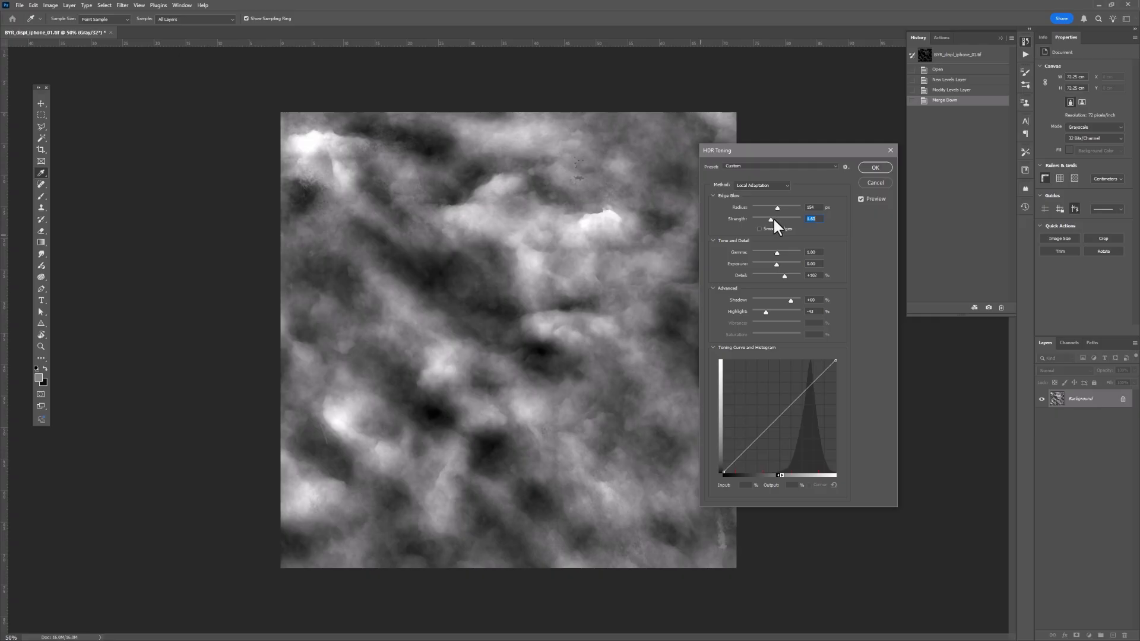
pyautogui.moveTo(762, 209)
pyautogui.mouseDown()
pyautogui.moveTo(760, 221)
pyautogui.moveTo(767, 211)
pyautogui.mouseUp()
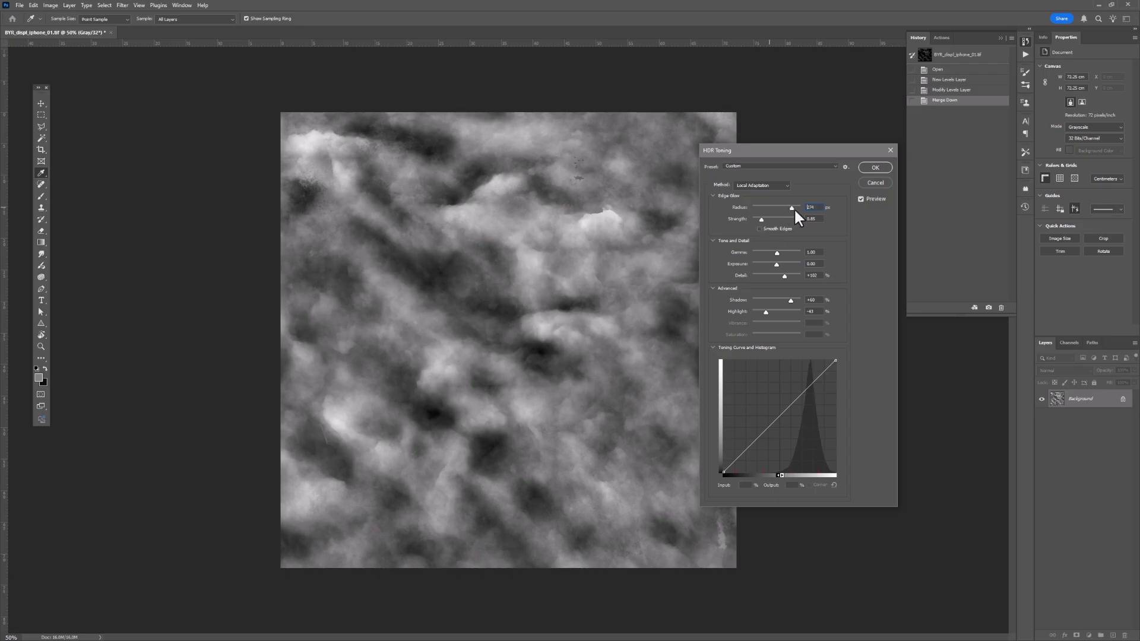
pyautogui.moveTo(795, 209); pyautogui.dragTo(792, 207)
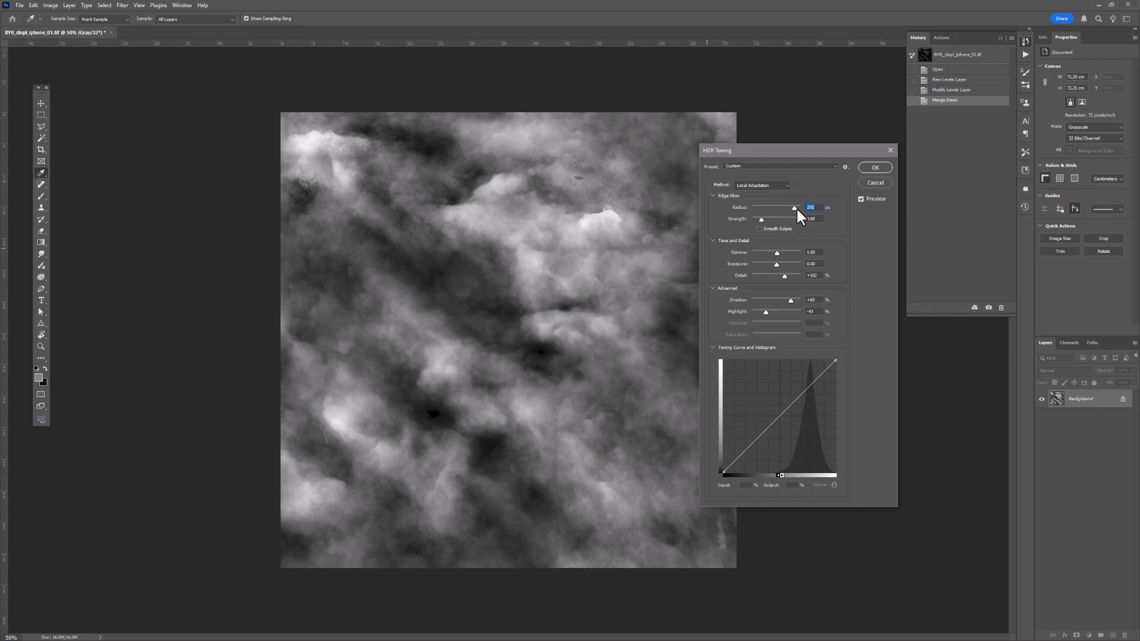
pyautogui.moveTo(771, 208); pyautogui.dragTo(761, 209)
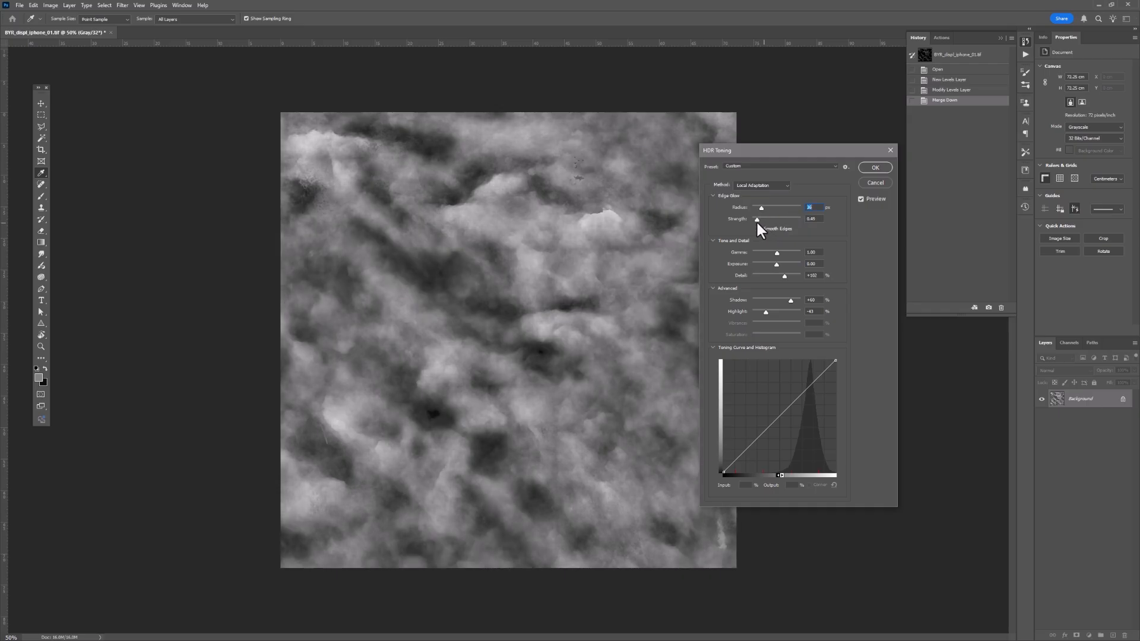
pyautogui.press('Tab')
pyautogui.moveTo(772, 209); pyautogui.dragTo(793, 228)
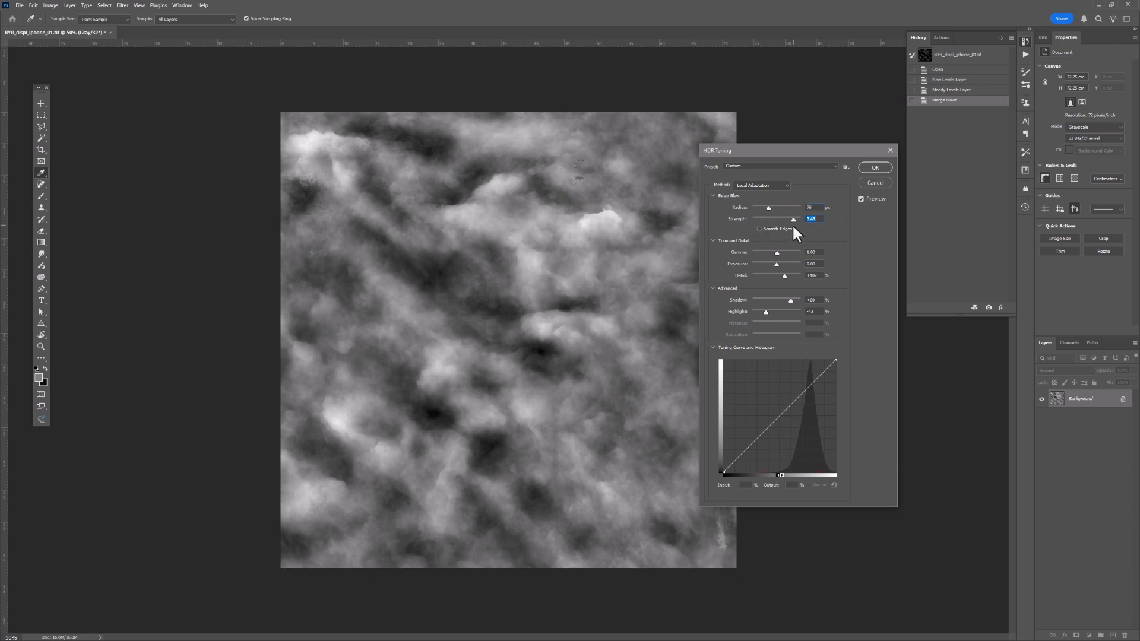
pyautogui.moveTo(764, 222); pyautogui.dragTo(762, 222)
pyautogui.click(759, 229)
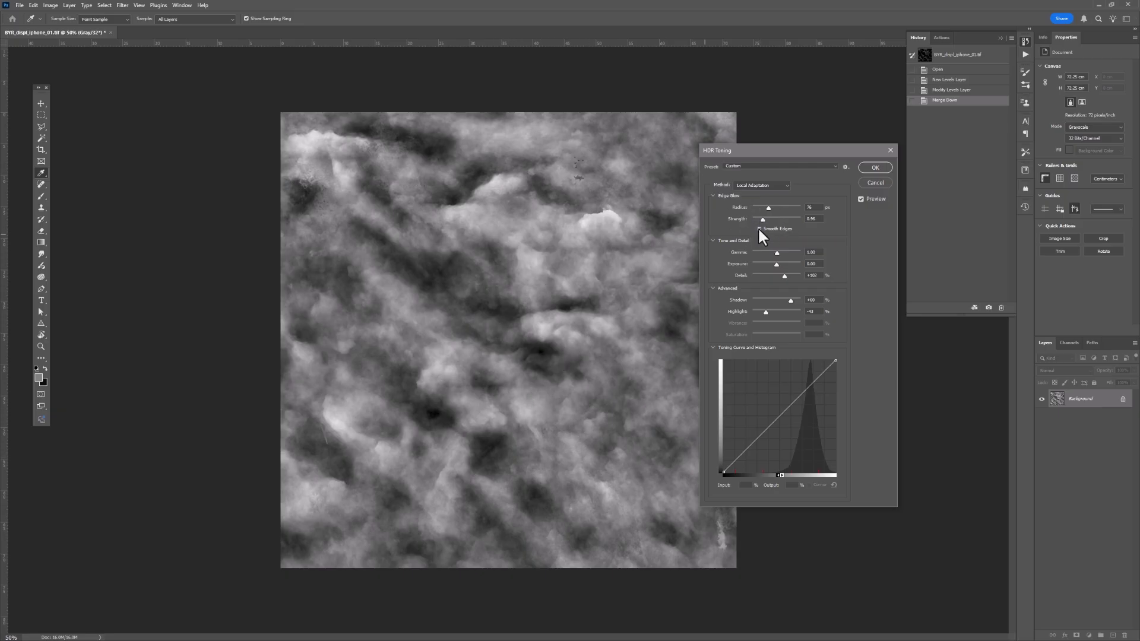
pyautogui.click(759, 229)
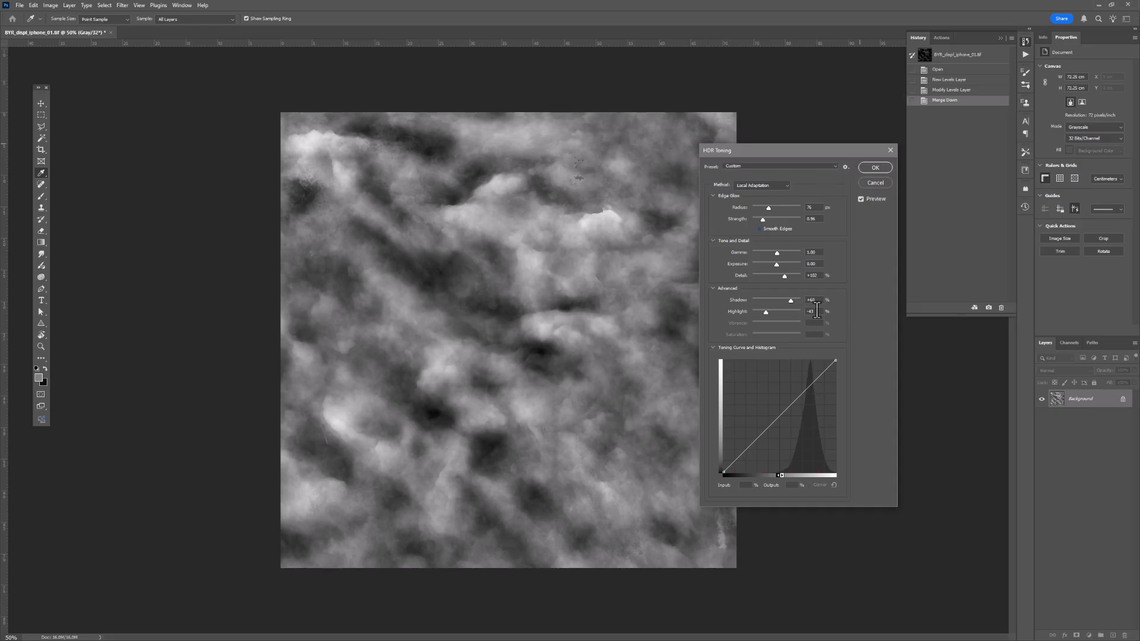
pyautogui.click(876, 168)
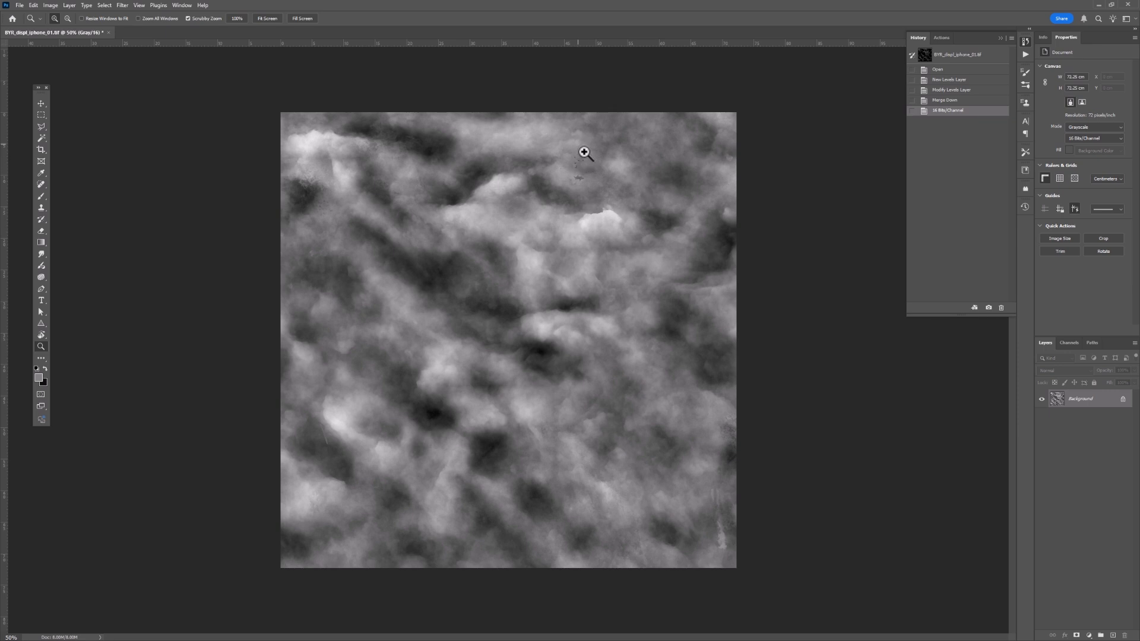
# Inspect the dark specks near the map's upper edge and the streak artifacts near its lower-right corner
pyautogui.moveTo(582, 153); pyautogui.dragTo(649, 140)
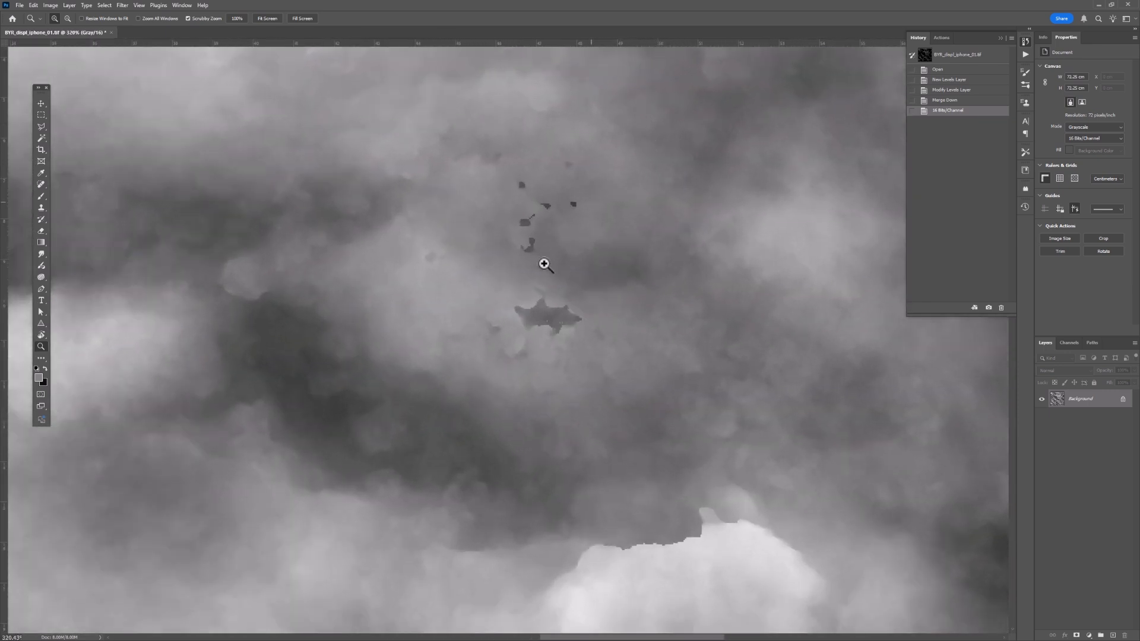
pyautogui.keyDown('alt'); pyautogui.scroll(-5, 567, 217); pyautogui.keyUp('alt')
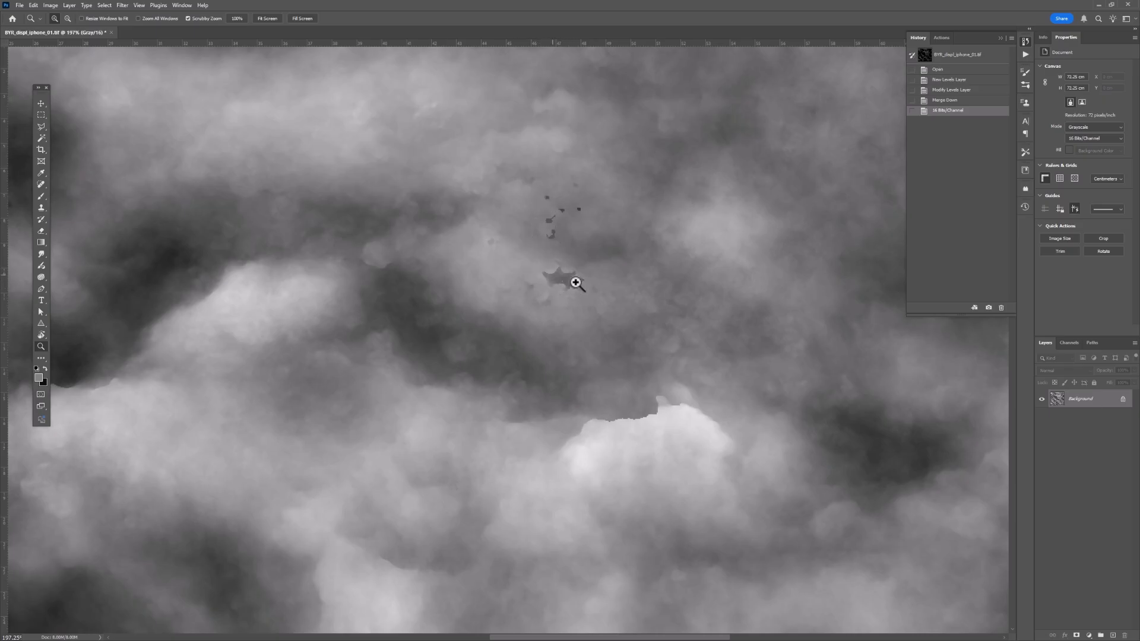
pyautogui.keyDown('alt'); pyautogui.scroll(-10, 616, 257); pyautogui.keyUp('alt')
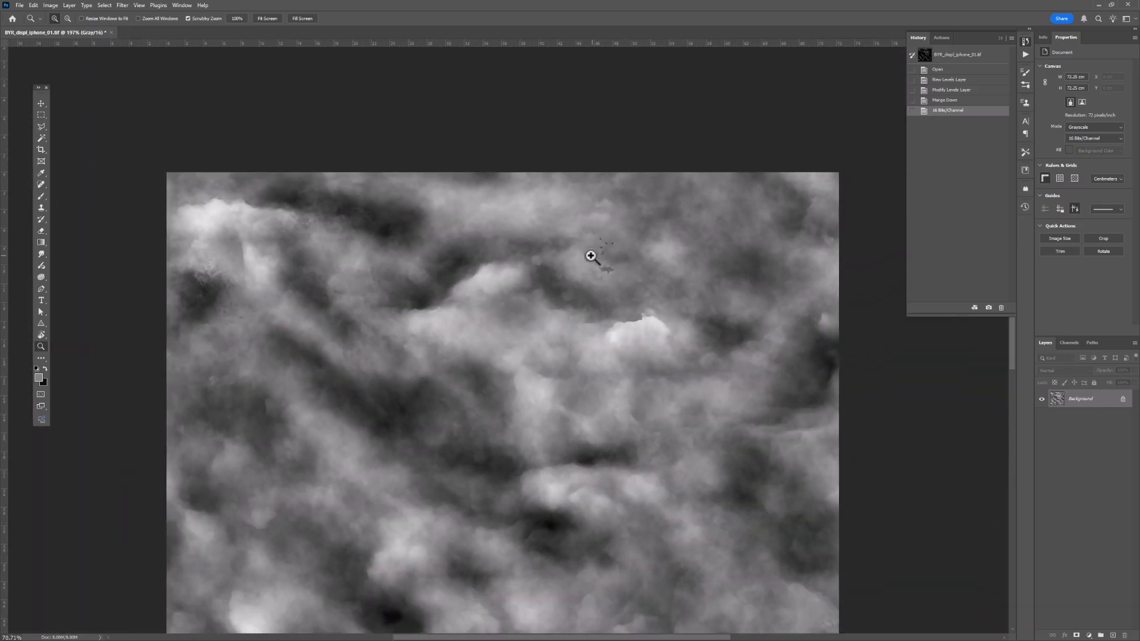
pyautogui.moveTo(729, 475); pyautogui.dragTo(590, 223)
pyautogui.moveTo(595, 397); pyautogui.dragTo(575, 349)
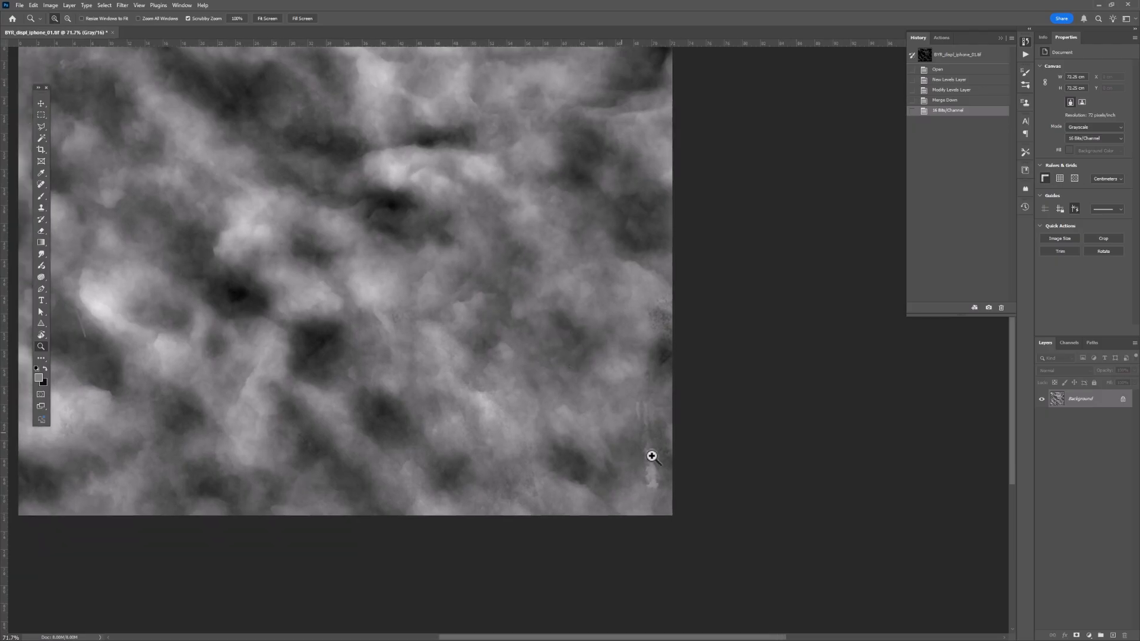
# Try an enlarged Clone Stamp on the lower-right streak artifacts, undo that stroke, and clone over the dark specks near the map's upper edge
pyautogui.moveTo(655, 457); pyautogui.dragTo(700, 425)
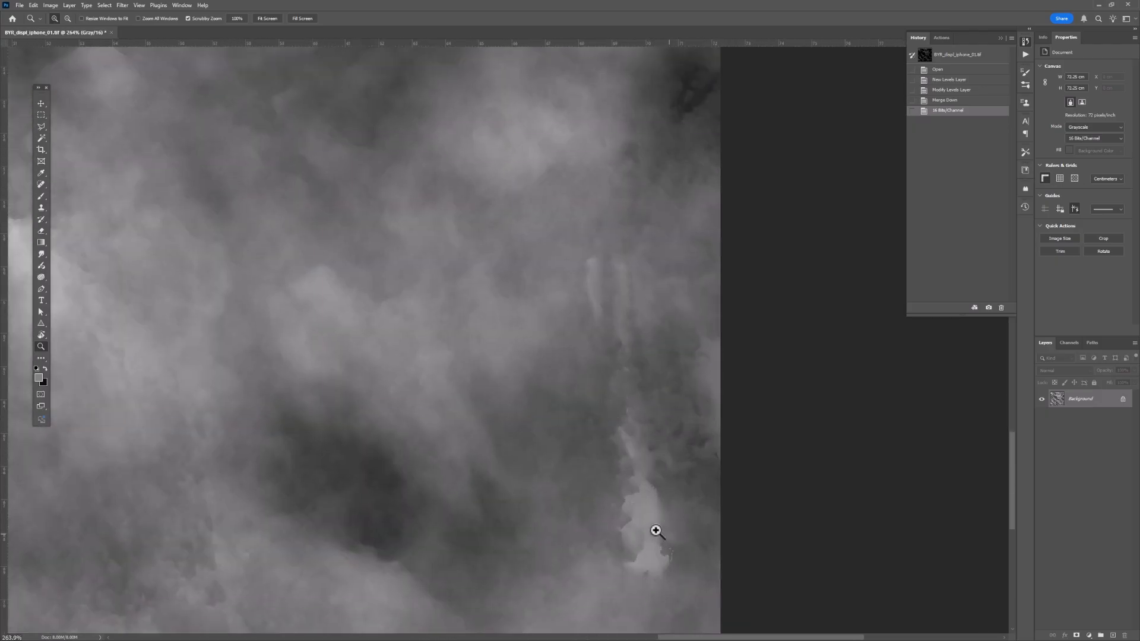
pyautogui.moveTo(654, 532); pyautogui.dragTo(615, 519)
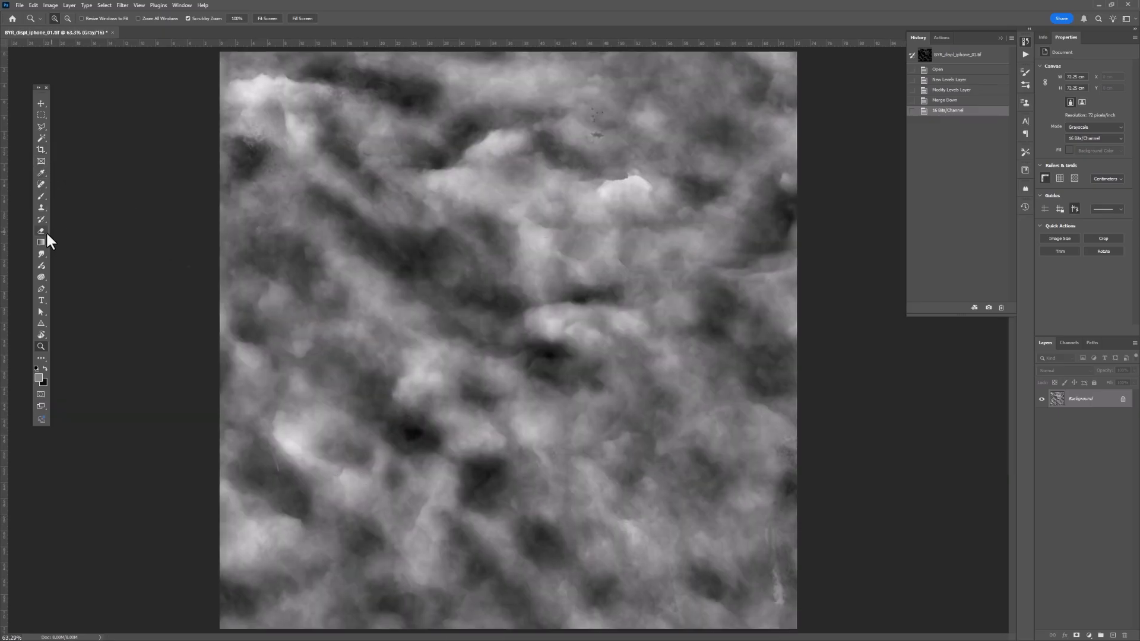
pyautogui.click(41, 208)
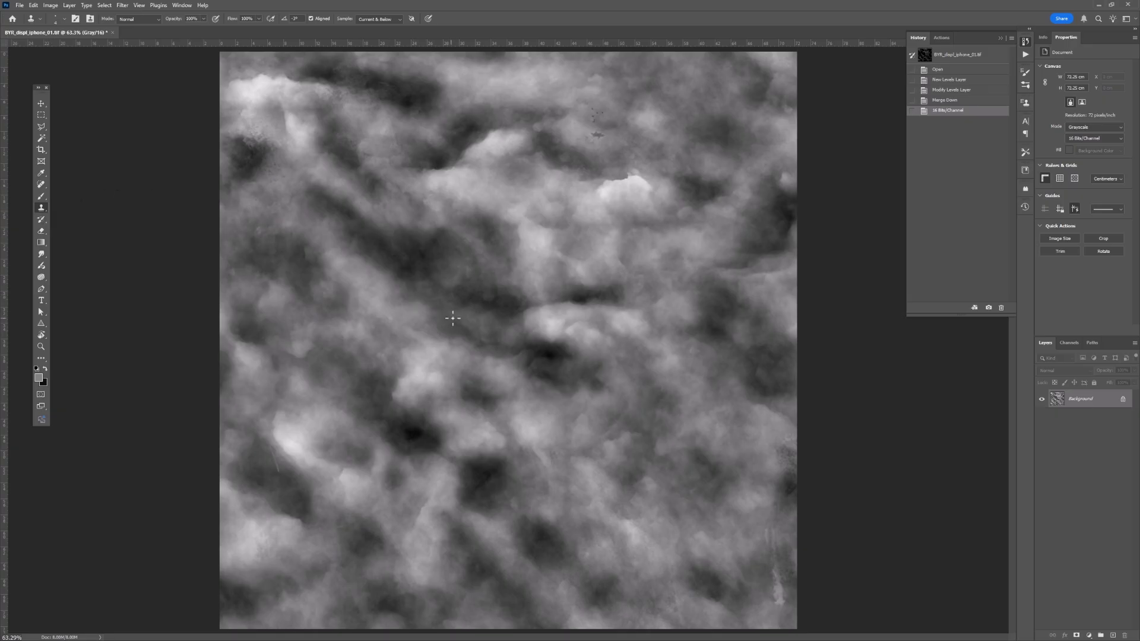
pyautogui.press(']')
pyautogui.press(']')
pyautogui.press(']')
pyautogui.press(']')
pyautogui.keyDown('alt'); pyautogui.click(708, 557); pyautogui.keyUp('alt')
pyautogui.moveTo(775, 595); pyautogui.dragTo(758, 529)
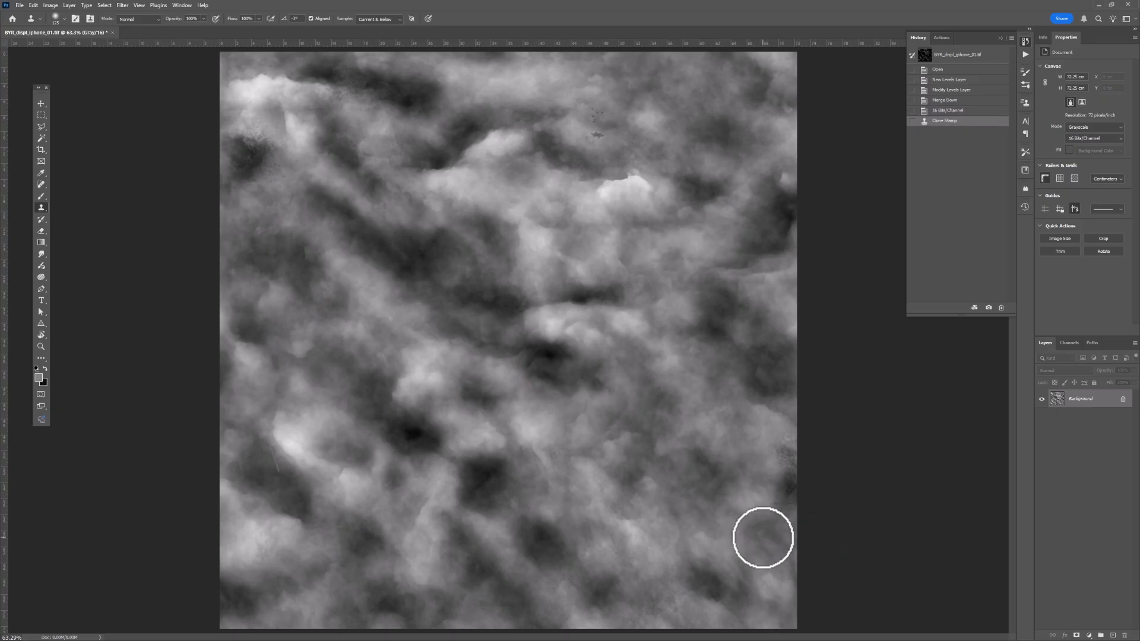
pyautogui.hotkey('ctrl', 'z')
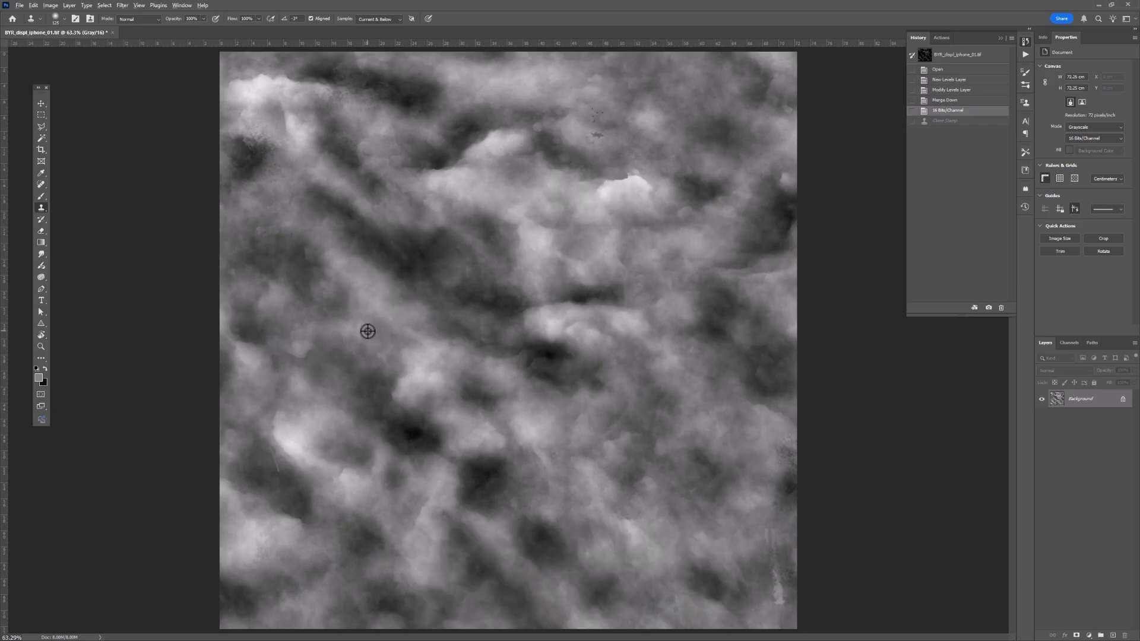
pyautogui.click(593, 113)
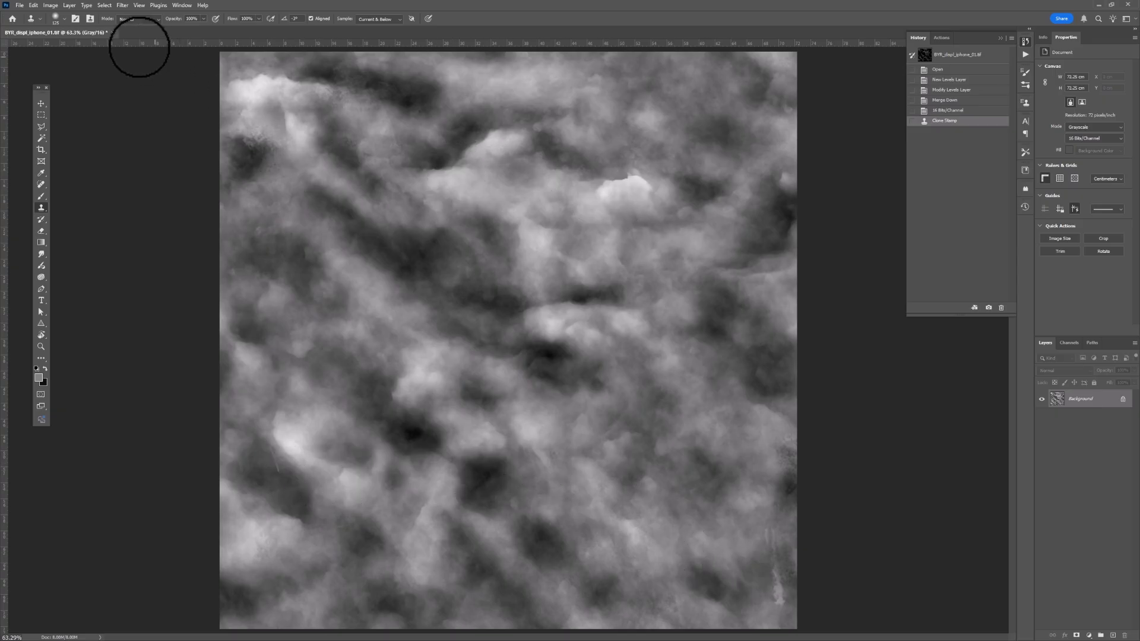
# Save a copy of the displacement map as a TIFF named BYR_displ_iphone_01_v1.tif in the iPhone folder
pyautogui.click(19, 6)
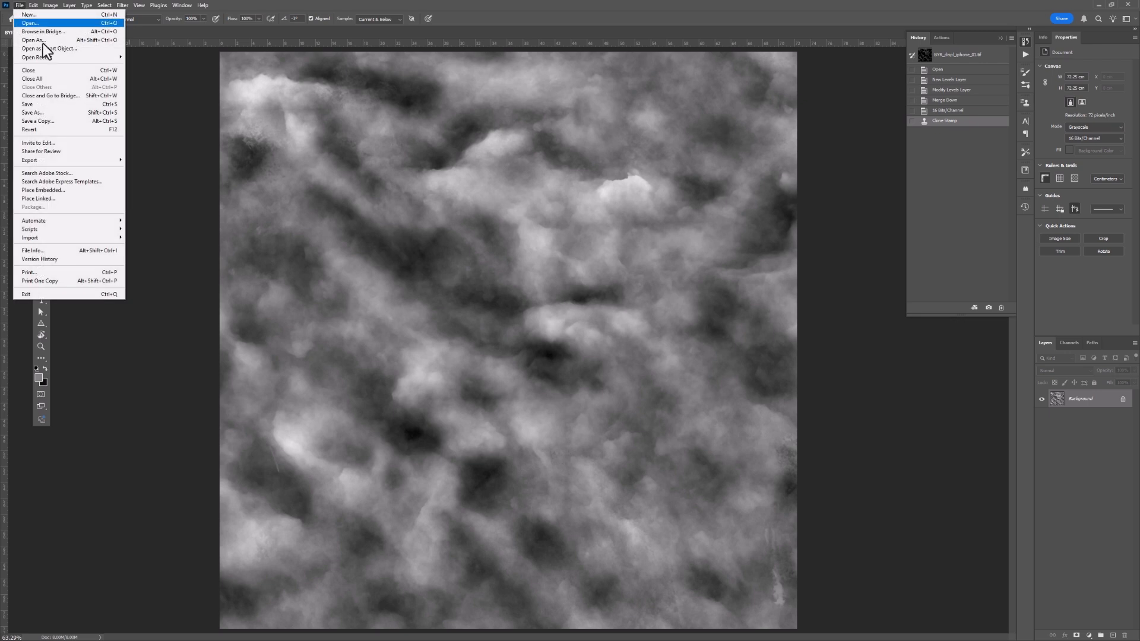
pyautogui.click(62, 120)
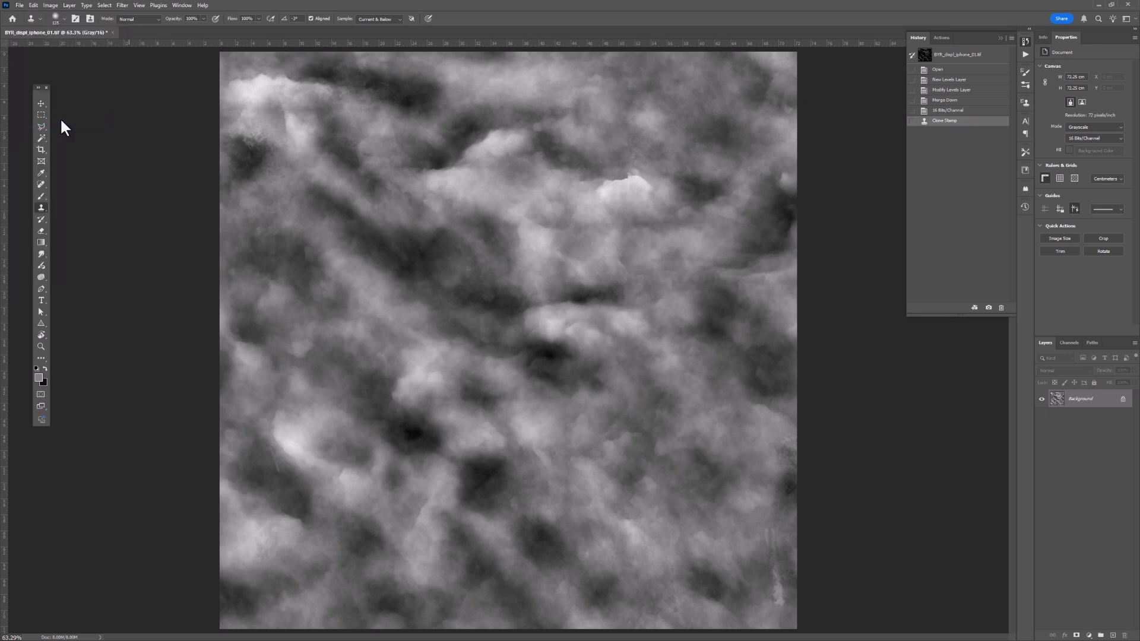
pyautogui.click(145, 265)
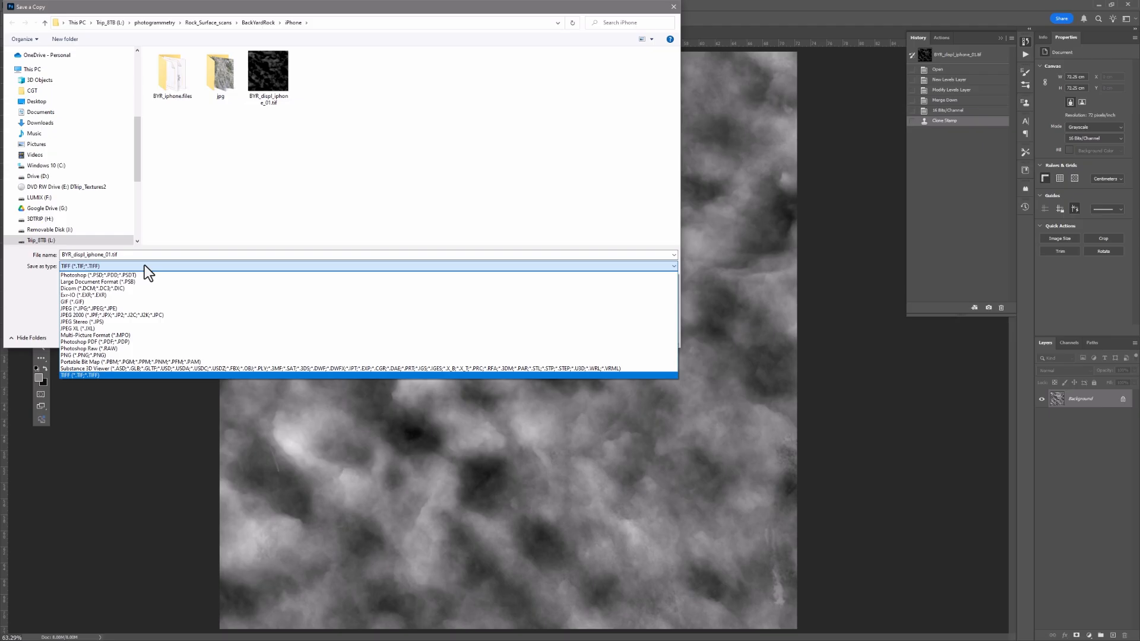
pyautogui.click(145, 265)
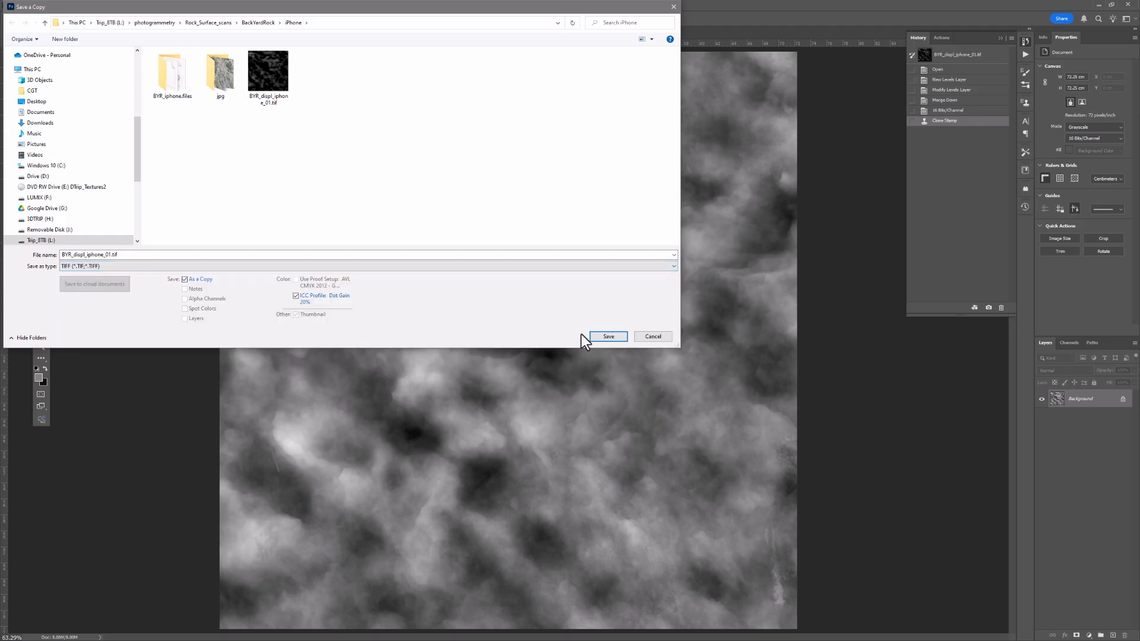
pyautogui.doubleClick(110, 254)
pyautogui.click(110, 254)
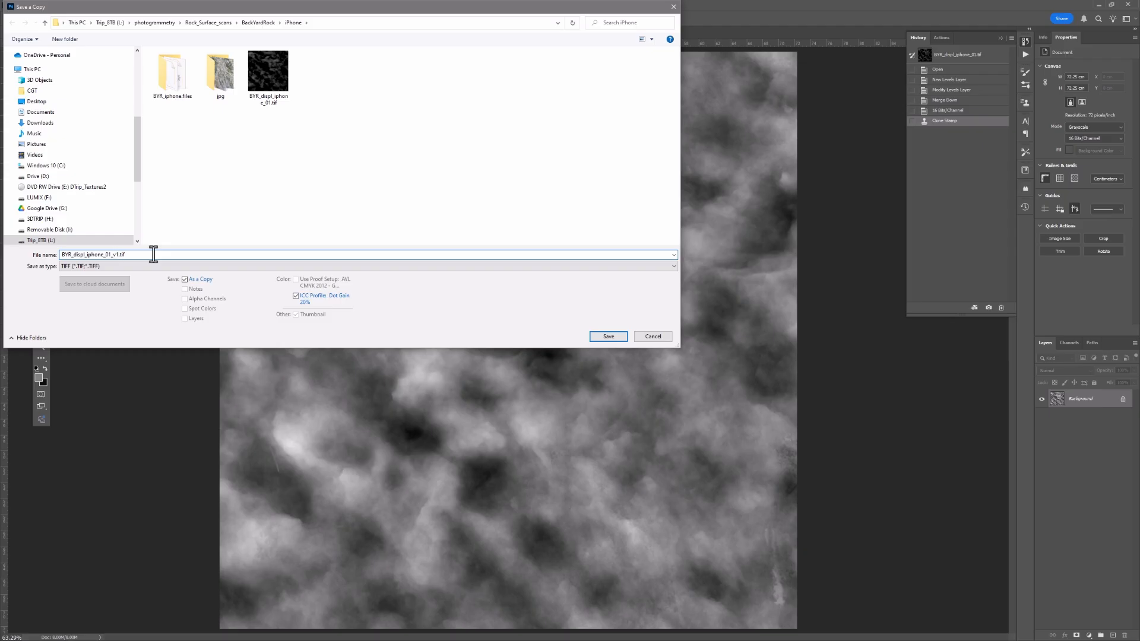
pyautogui.press('Return')
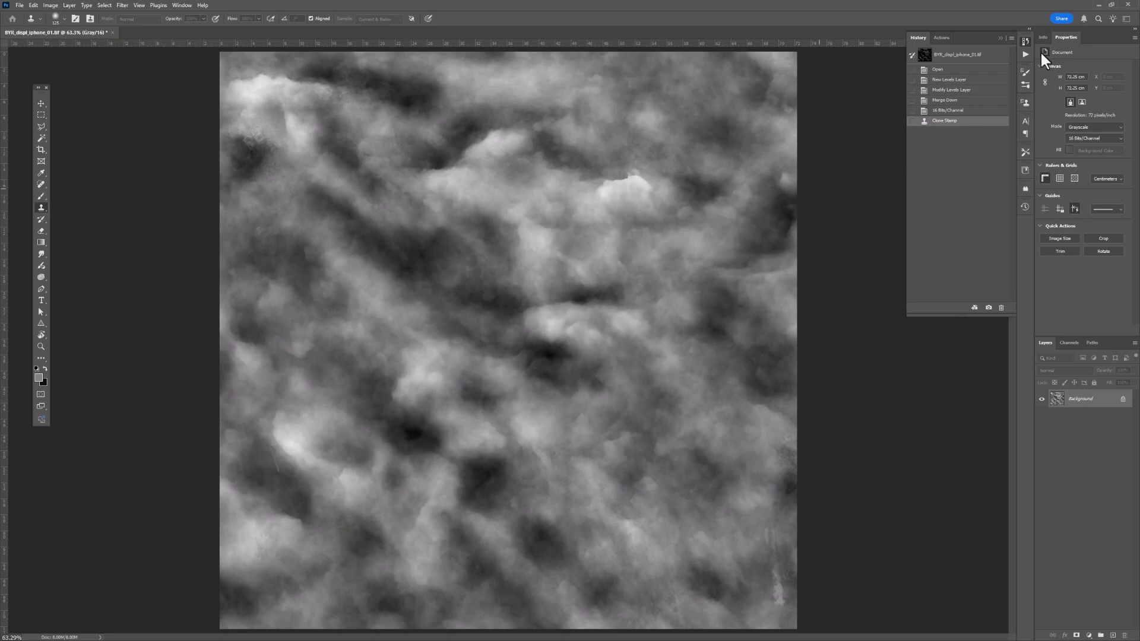
# Switch to ZBrush and choose Cube3D as the active tool
pyautogui.hotkey('alt', 'Tab')
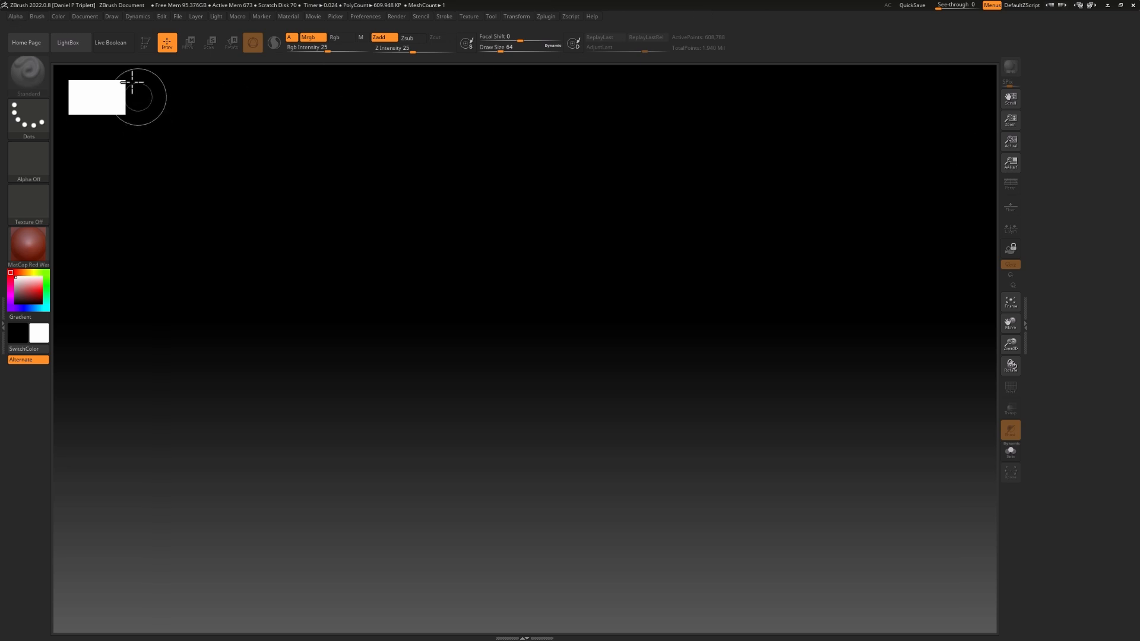
pyautogui.click(93, 18)
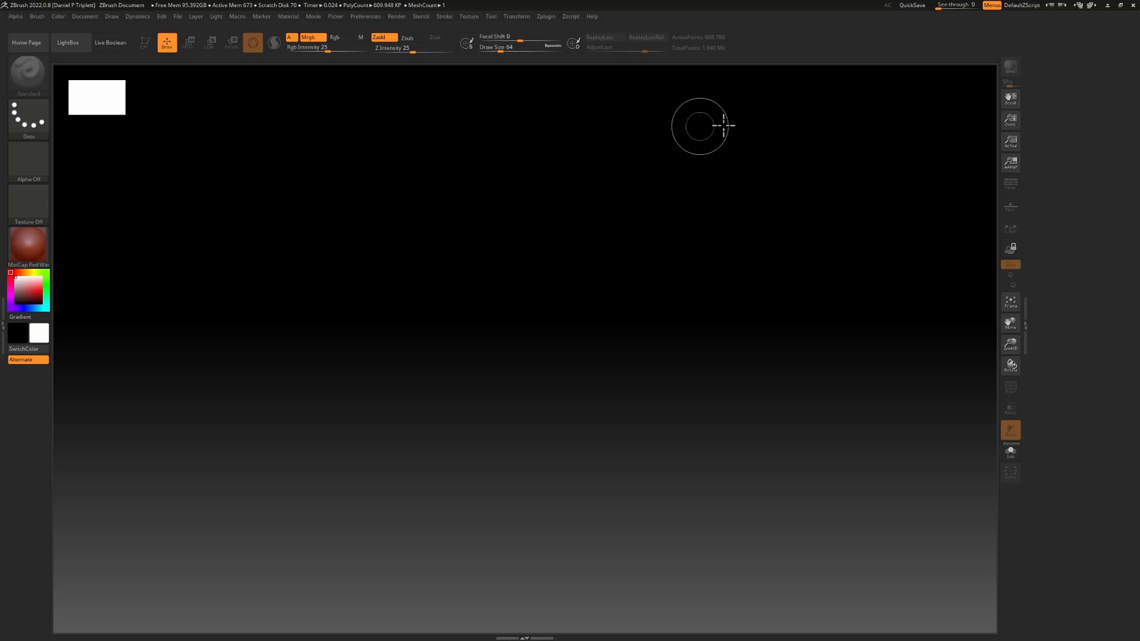
pyautogui.click(1067, 116)
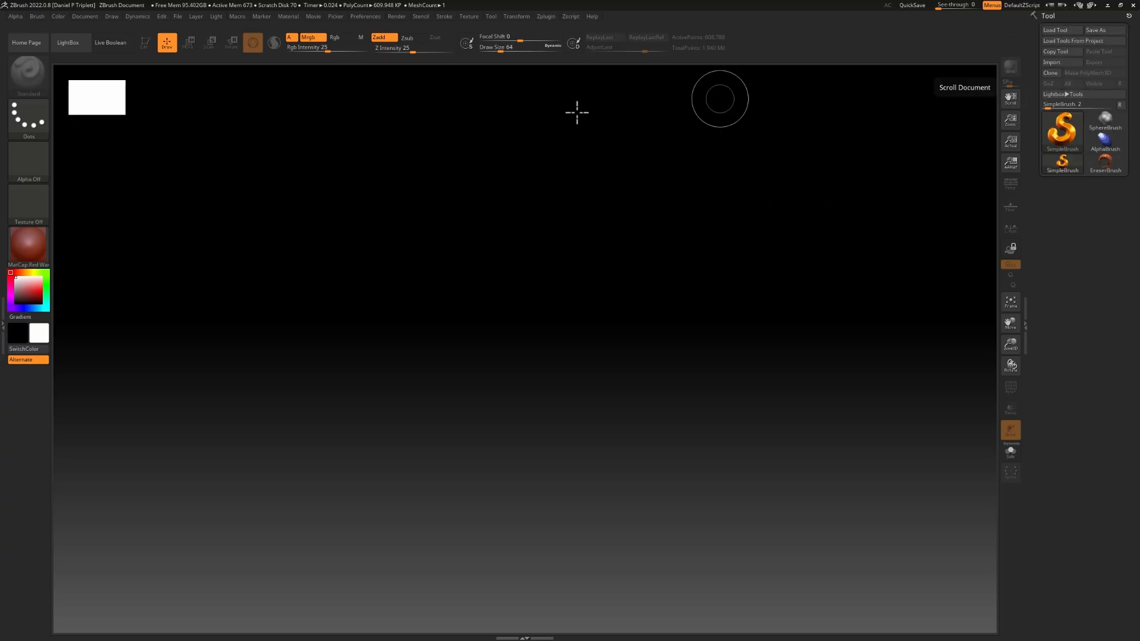
pyautogui.click(1067, 137)
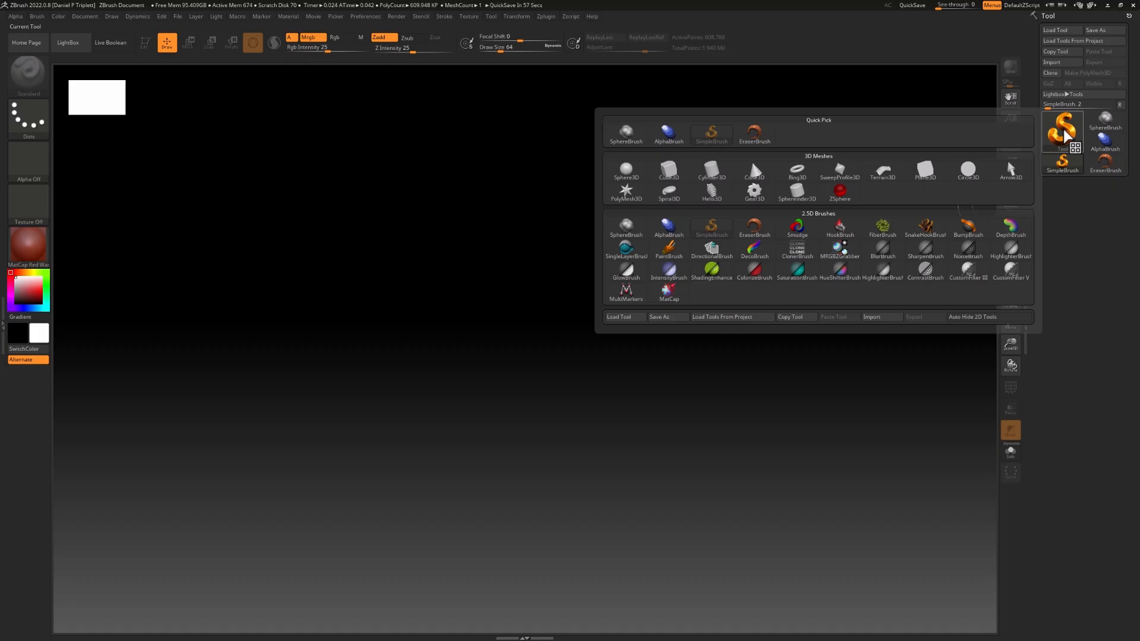
pyautogui.click(673, 171)
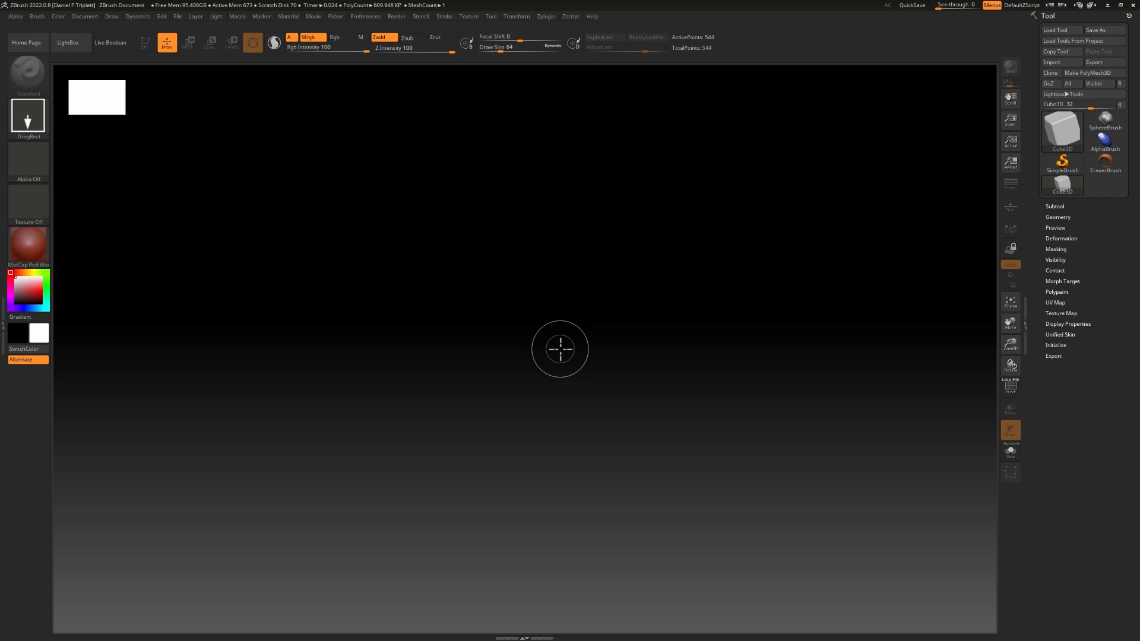
# Draw a cube on the canvas, try rotating it in Edit mode, and switch back to 2.5D mode
pyautogui.moveTo(552, 352)
pyautogui.mouseDown()
pyautogui.moveTo(728, 331)
pyautogui.moveTo(784, 347)
pyautogui.mouseUp()
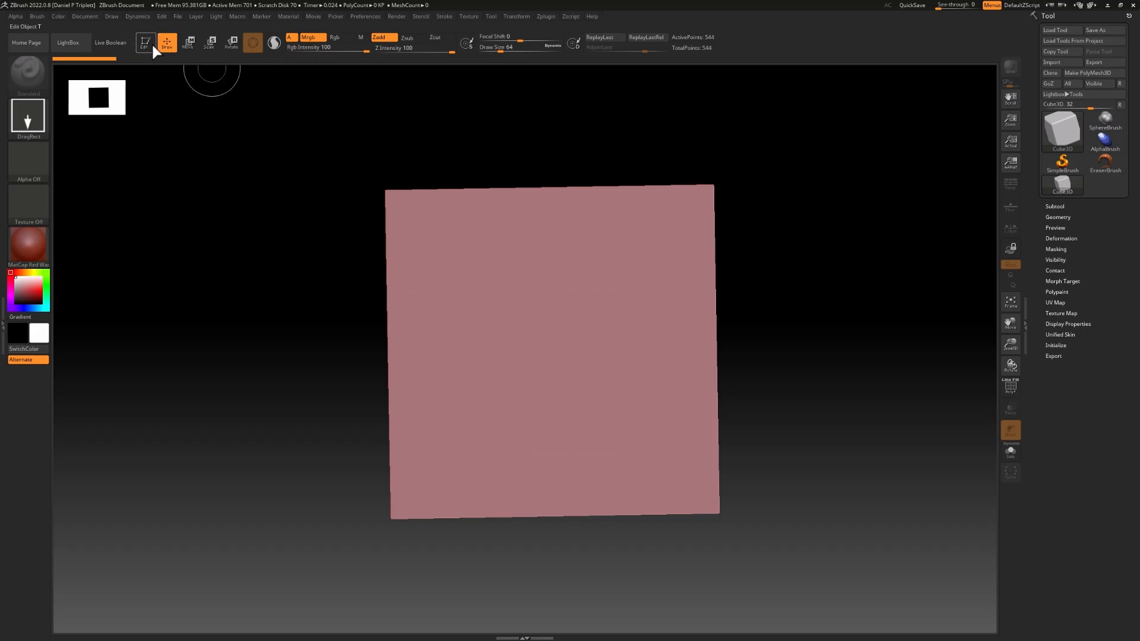
pyautogui.click(146, 43)
pyautogui.moveTo(280, 191)
pyautogui.mouseDown()
pyautogui.moveTo(289, 229)
pyautogui.moveTo(270, 201)
pyautogui.moveTo(282, 206)
pyautogui.mouseUp()
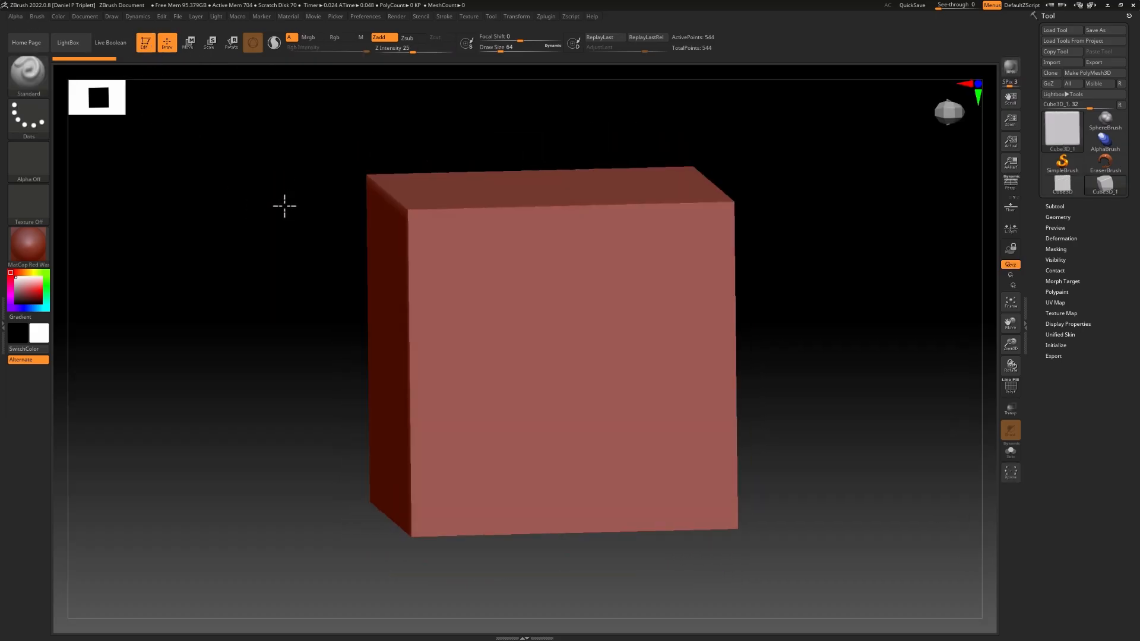
pyautogui.click(145, 47)
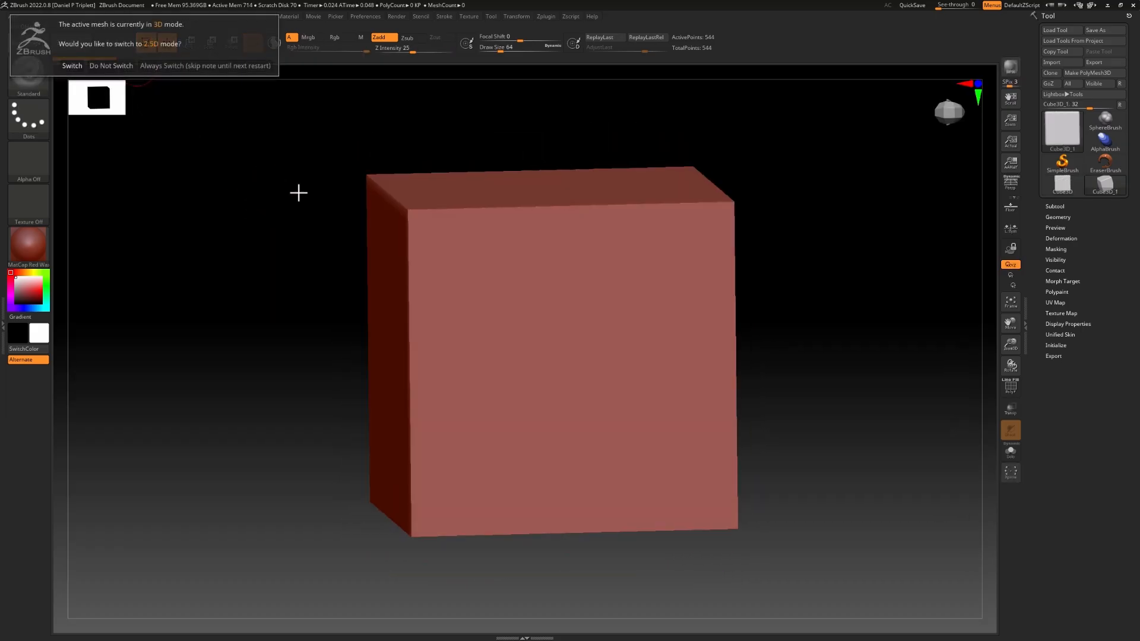
pyautogui.click(80, 65)
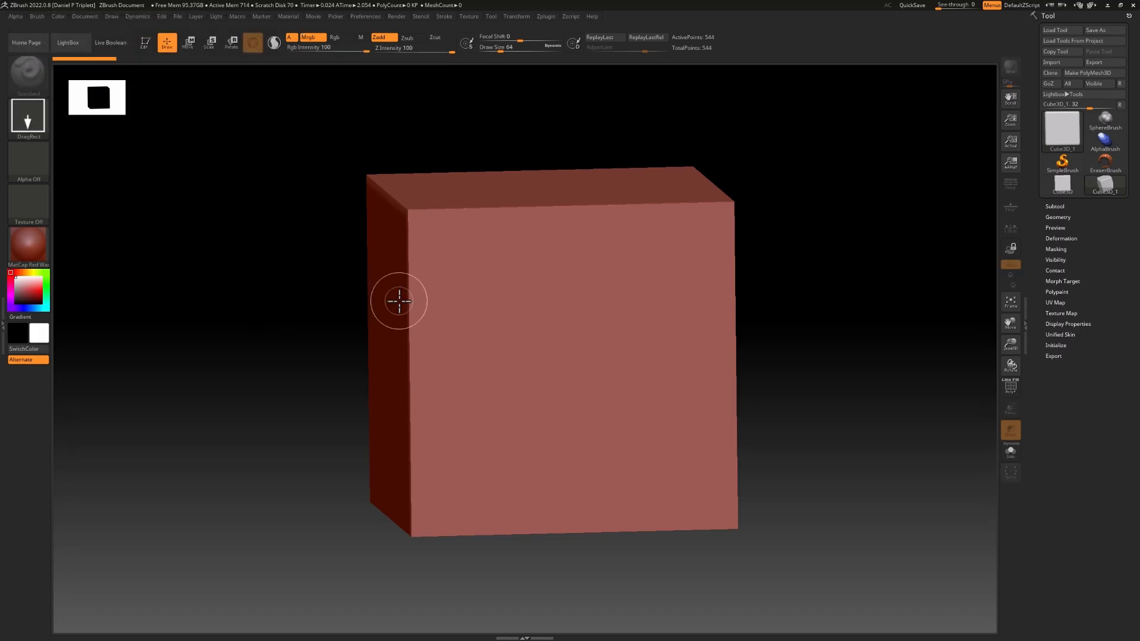
# Draw two extra cubes over the existing one in 2.5D mode and clear the canvas
pyautogui.moveTo(399, 301)
pyautogui.mouseDown()
pyautogui.moveTo(496, 217)
pyautogui.moveTo(636, 326)
pyautogui.mouseUp()
pyautogui.moveTo(510, 368)
pyautogui.mouseDown()
pyautogui.moveTo(696, 316)
pyautogui.moveTo(666, 275)
pyautogui.mouseUp()
pyautogui.hotkey('ctrl', 'n')
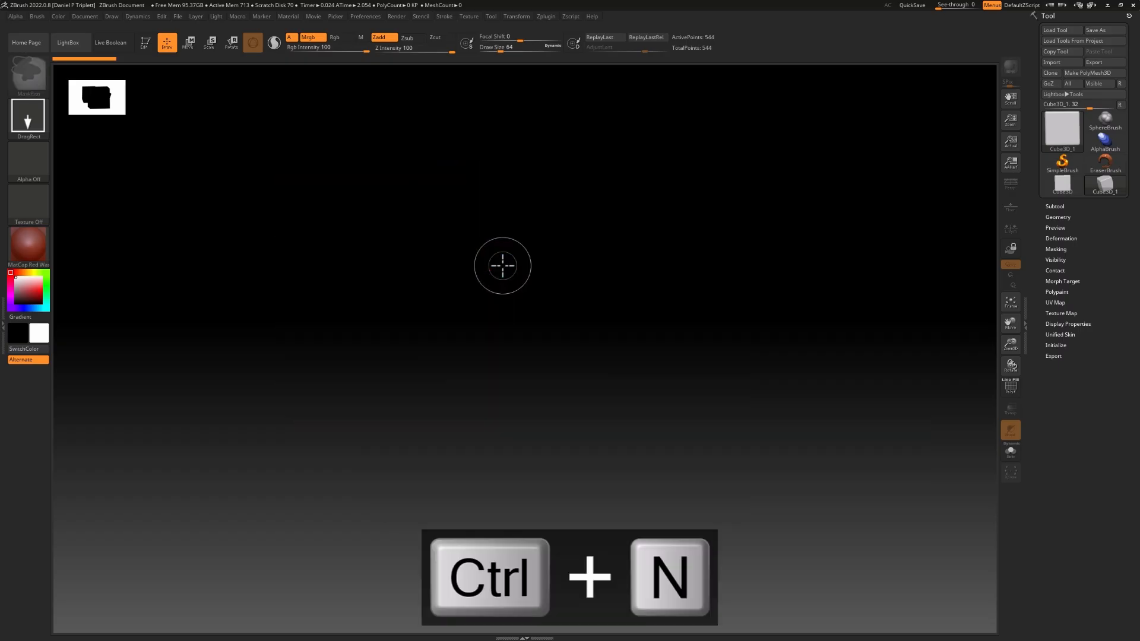
# Draw a single large cube on the empty canvas and turn on Edit mode to rotate it
pyautogui.moveTo(538, 359)
pyautogui.mouseDown()
pyautogui.moveTo(669, 262)
pyautogui.moveTo(764, 259)
pyautogui.moveTo(831, 290)
pyautogui.moveTo(811, 313)
pyautogui.mouseUp()
pyautogui.click(145, 42)
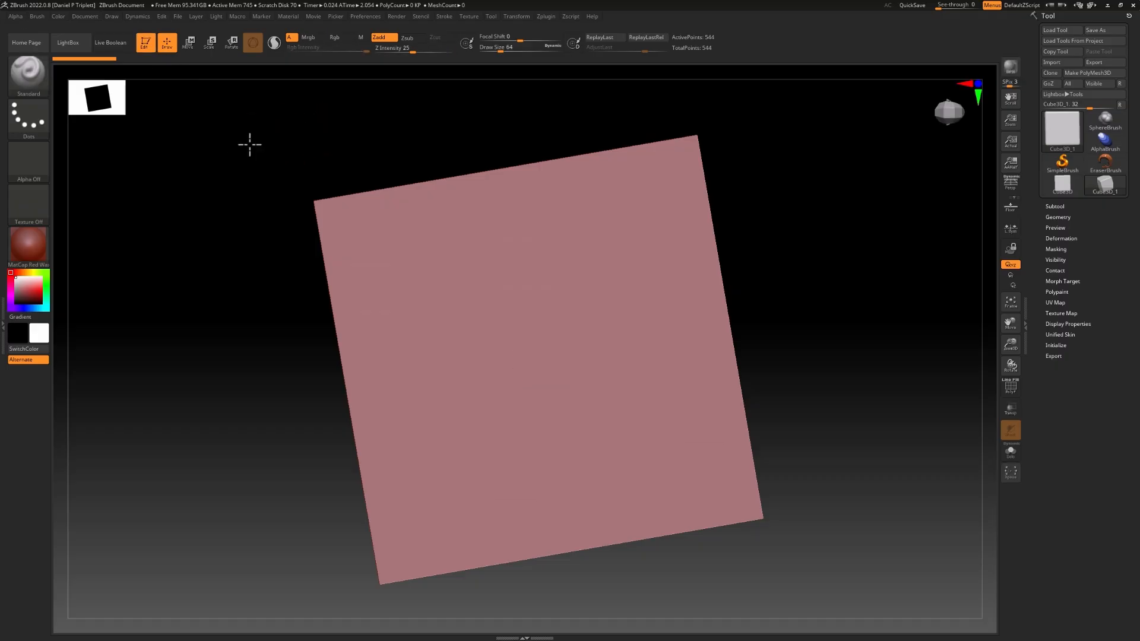
pyautogui.moveTo(249, 144)
pyautogui.mouseDown()
pyautogui.moveTo(232, 179)
pyautogui.moveTo(244, 154)
pyautogui.mouseUp()
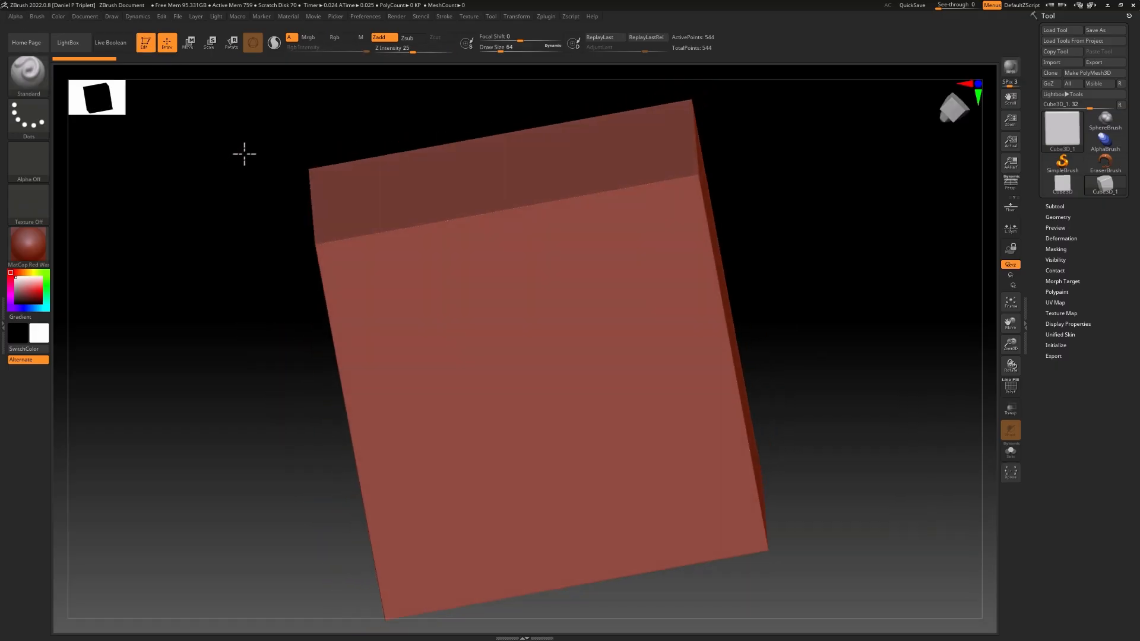
pyautogui.moveTo(914, 232); pyautogui.dragTo(900, 233)
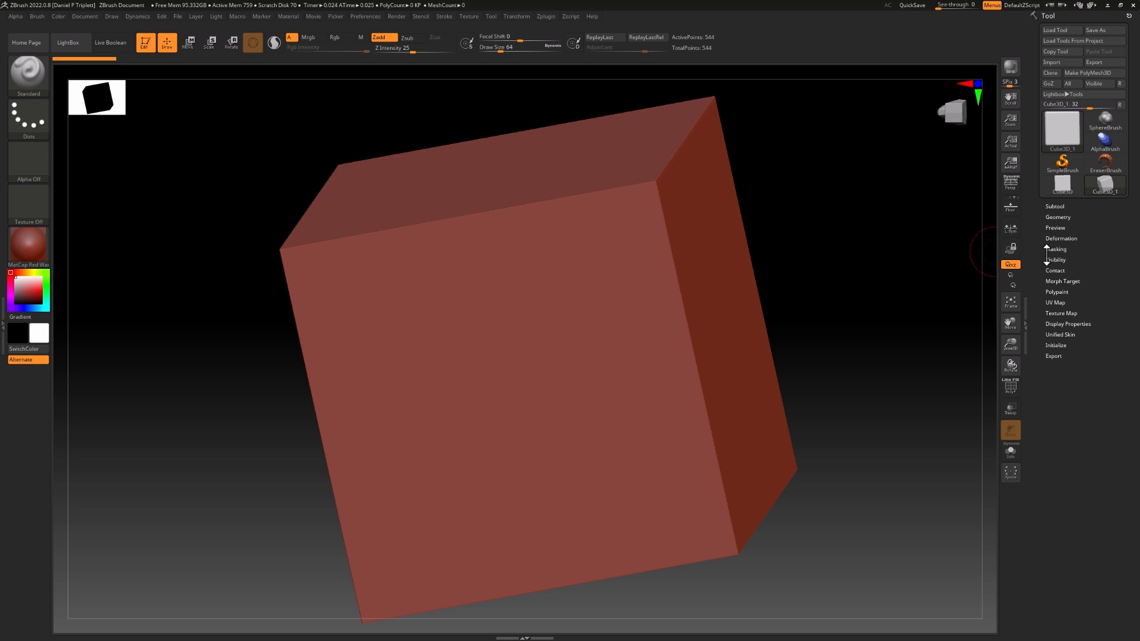
# Display the cube's polyframe and examine the polygon layout on its different sides
pyautogui.click(1012, 387)
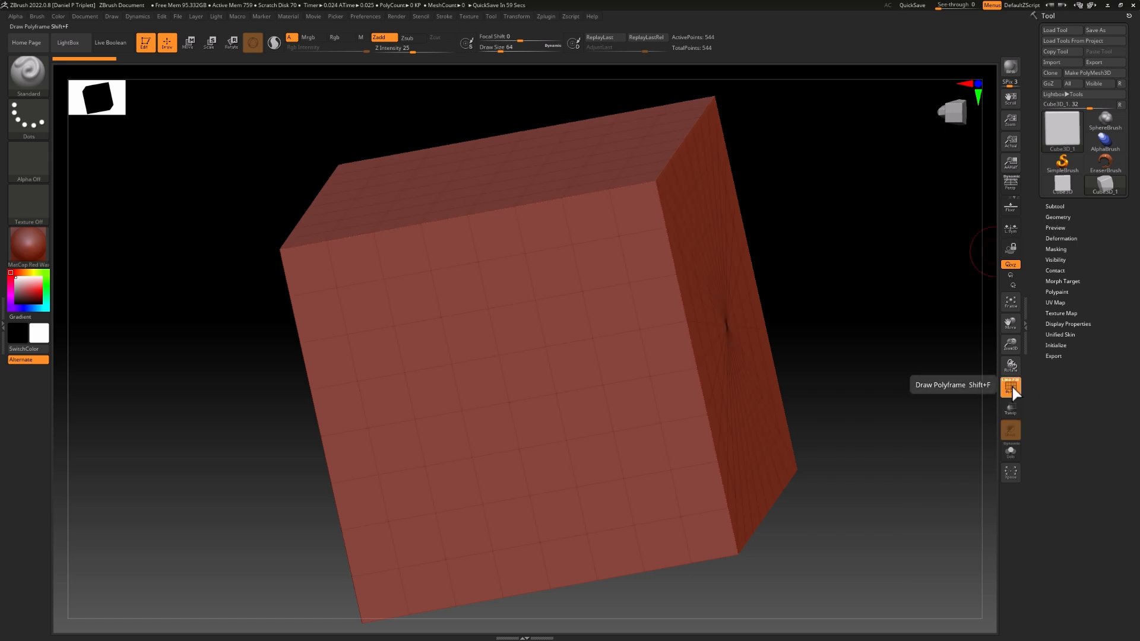
pyautogui.moveTo(881, 344); pyautogui.dragTo(816, 351)
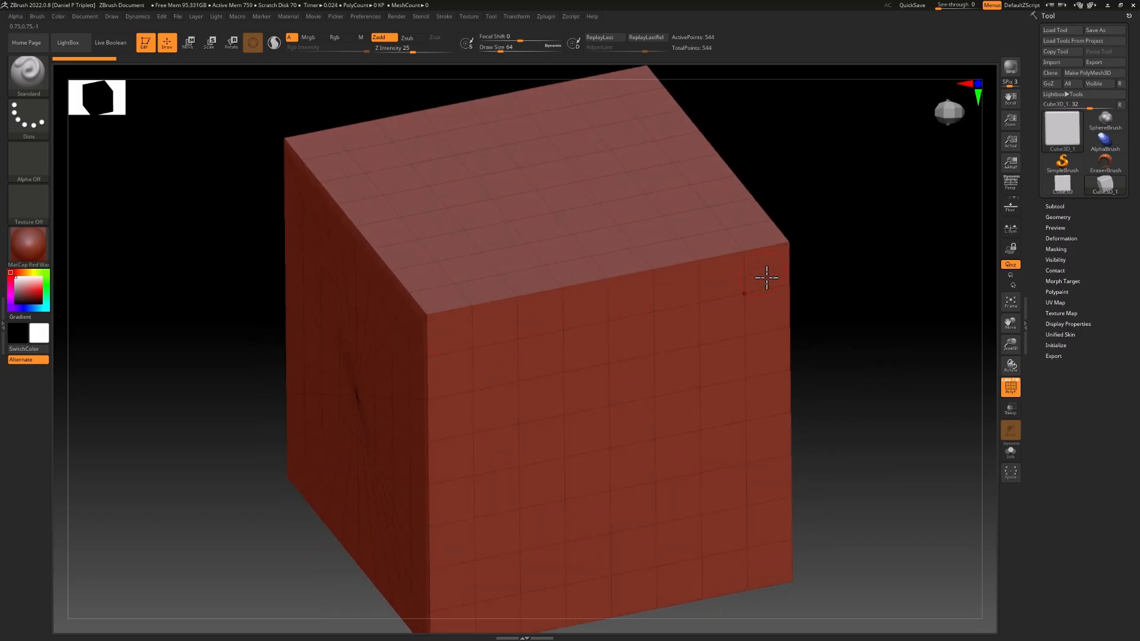
pyautogui.moveTo(849, 292)
pyautogui.mouseDown()
pyautogui.moveTo(871, 282)
pyautogui.moveTo(843, 309)
pyautogui.mouseUp()
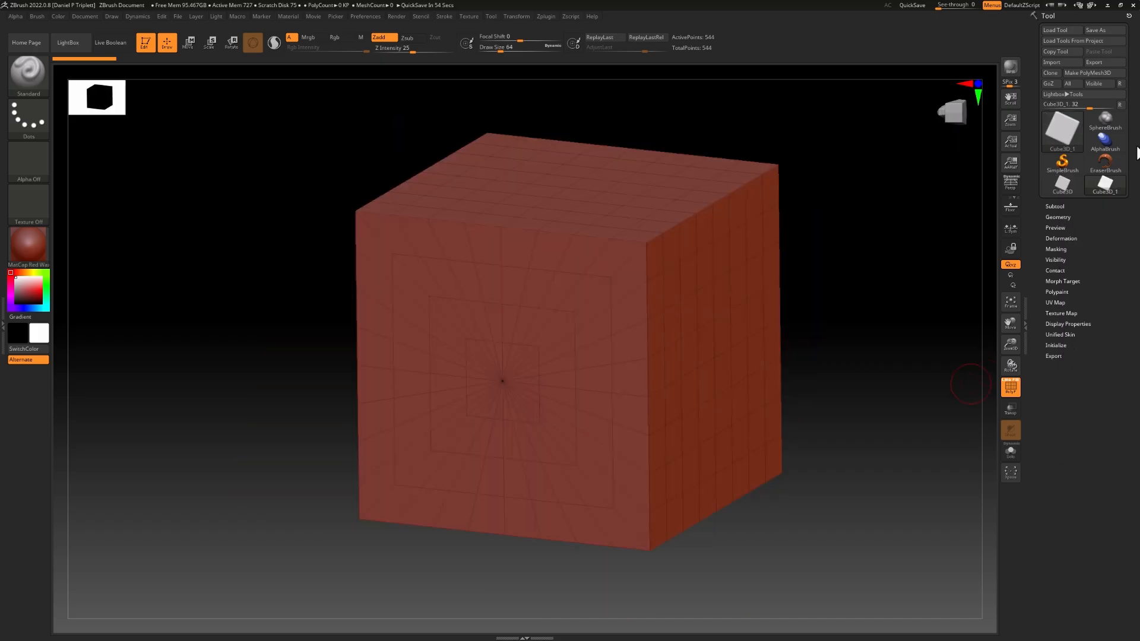
# Convert the cube into a PolyMesh3D and hide its polyframe
pyautogui.click(1082, 72)
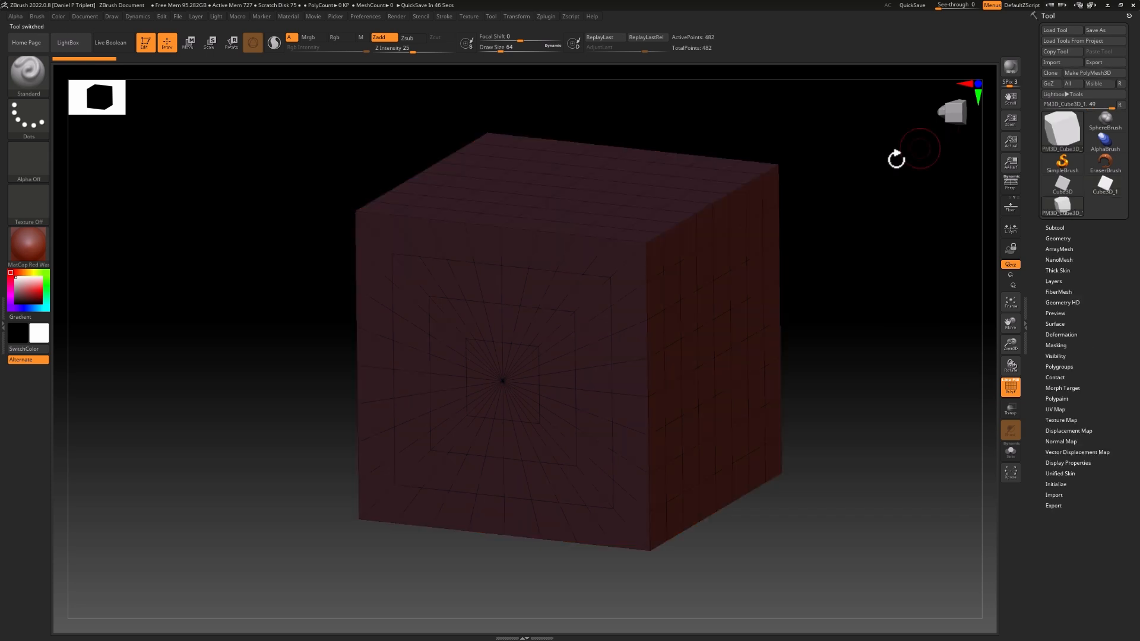
pyautogui.click(1013, 390)
pyautogui.moveTo(967, 374); pyautogui.dragTo(916, 368)
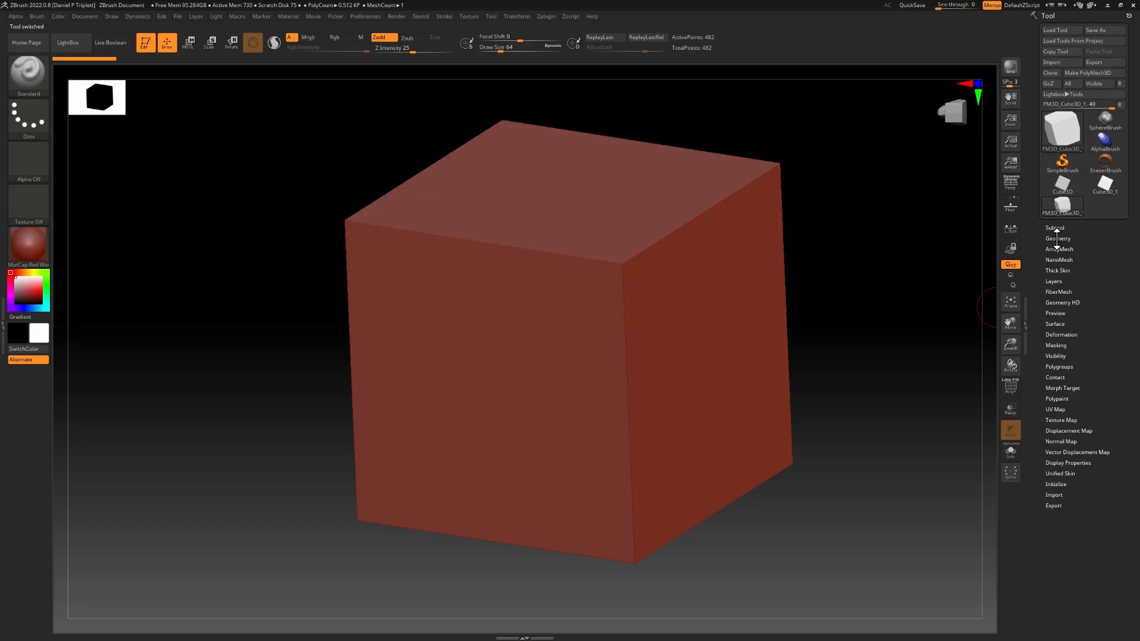
# Subdivide the cube with smoothing on until it reaches subdivision level 6
pyautogui.click(1059, 238)
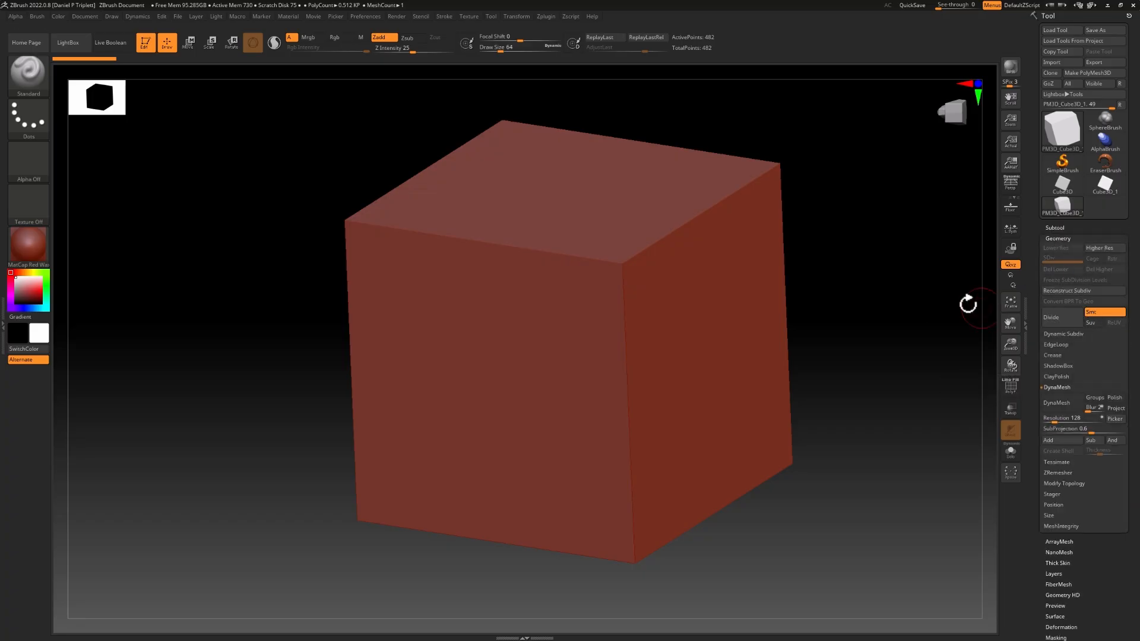
pyautogui.hotkey('ctrl', 'd')
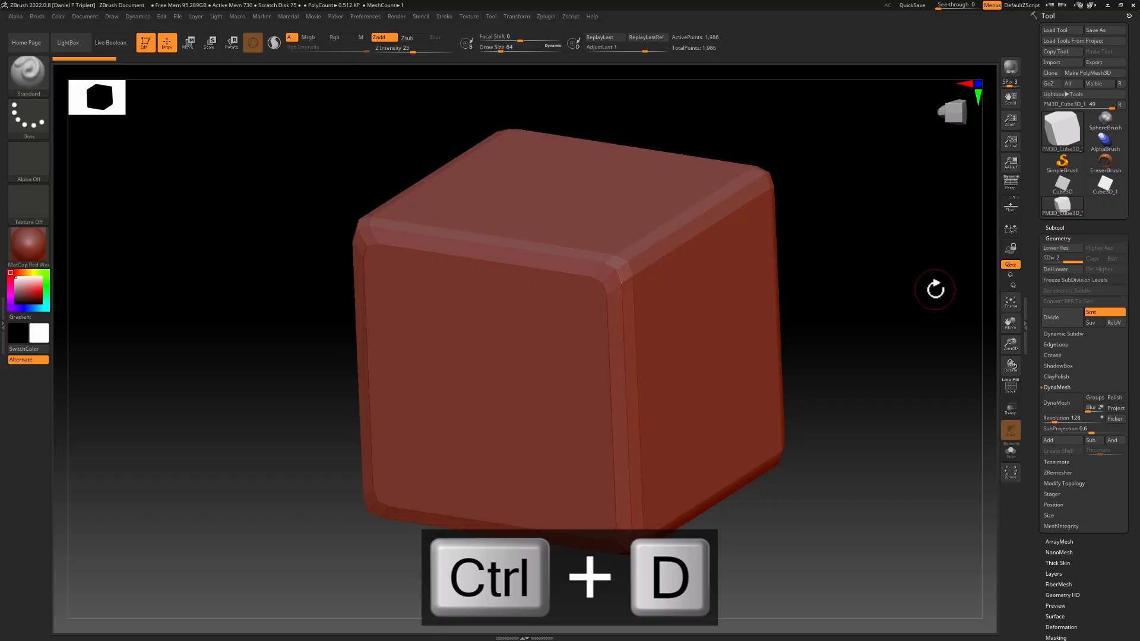
pyautogui.hotkey('ctrl', 'd')
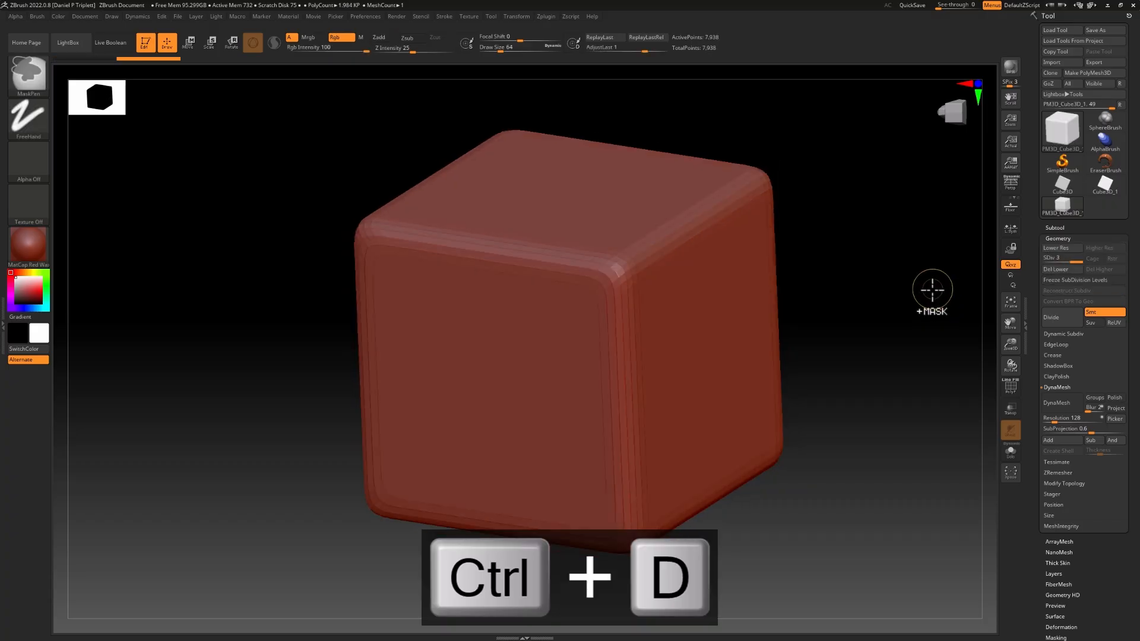
pyautogui.hotkey('ctrl', 'd')
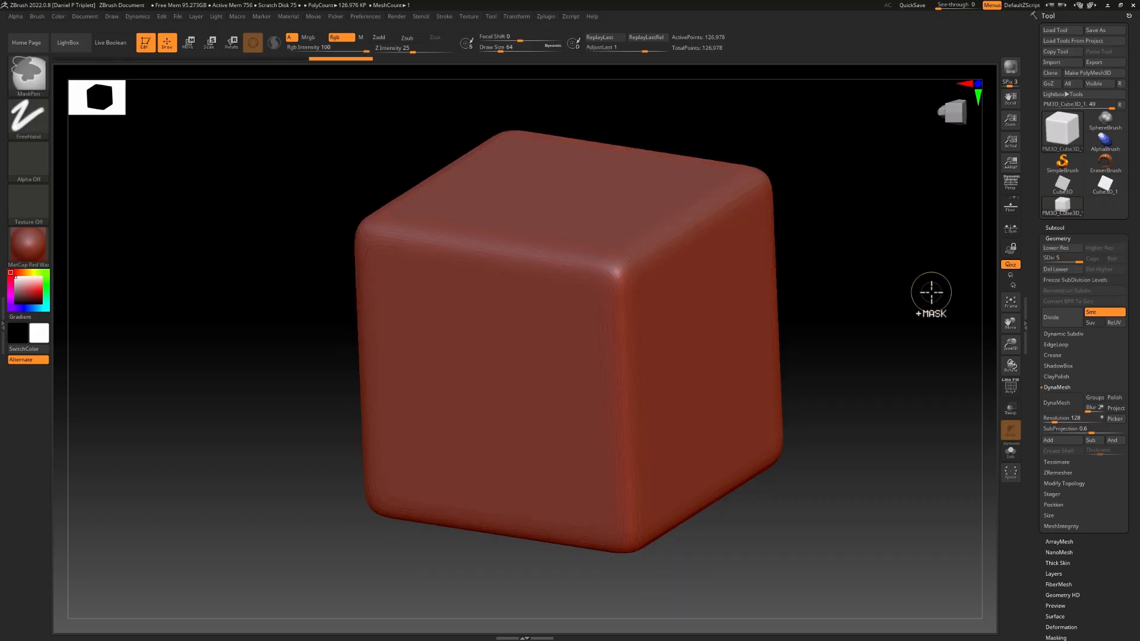
pyautogui.hotkey('ctrl', 'd')
pyautogui.moveTo(931, 295)
pyautogui.mouseDown()
pyautogui.moveTo(903, 287)
pyautogui.moveTo(908, 273)
pyautogui.mouseUp()
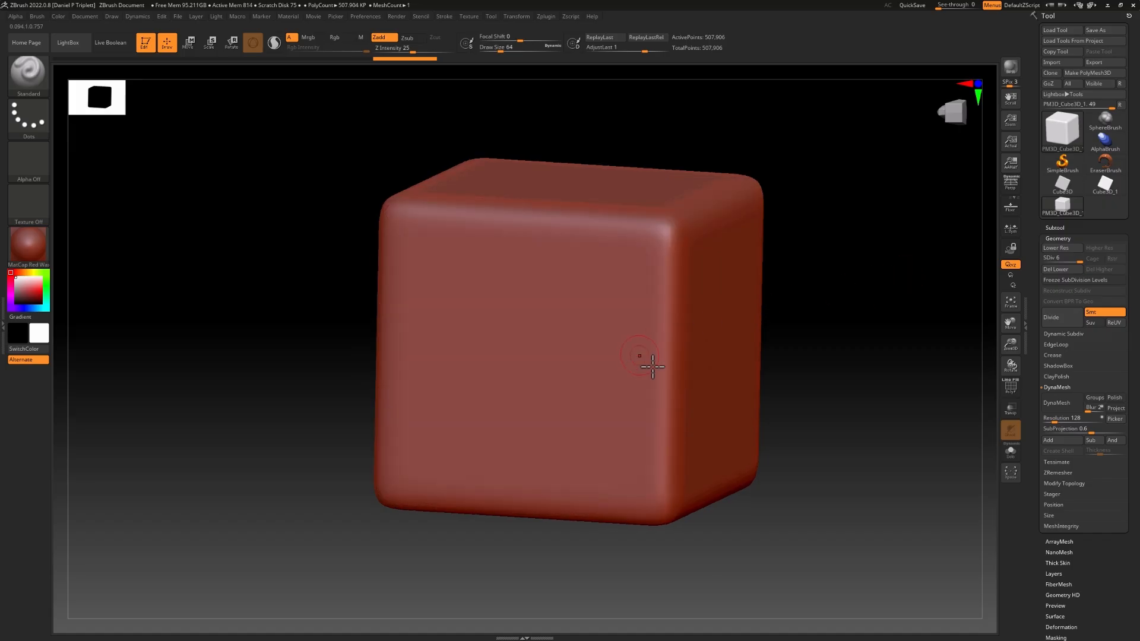
# Convert the cube into a DynaMesh at resolution 320, declining to freeze its subdivision levels
pyautogui.click(1010, 388)
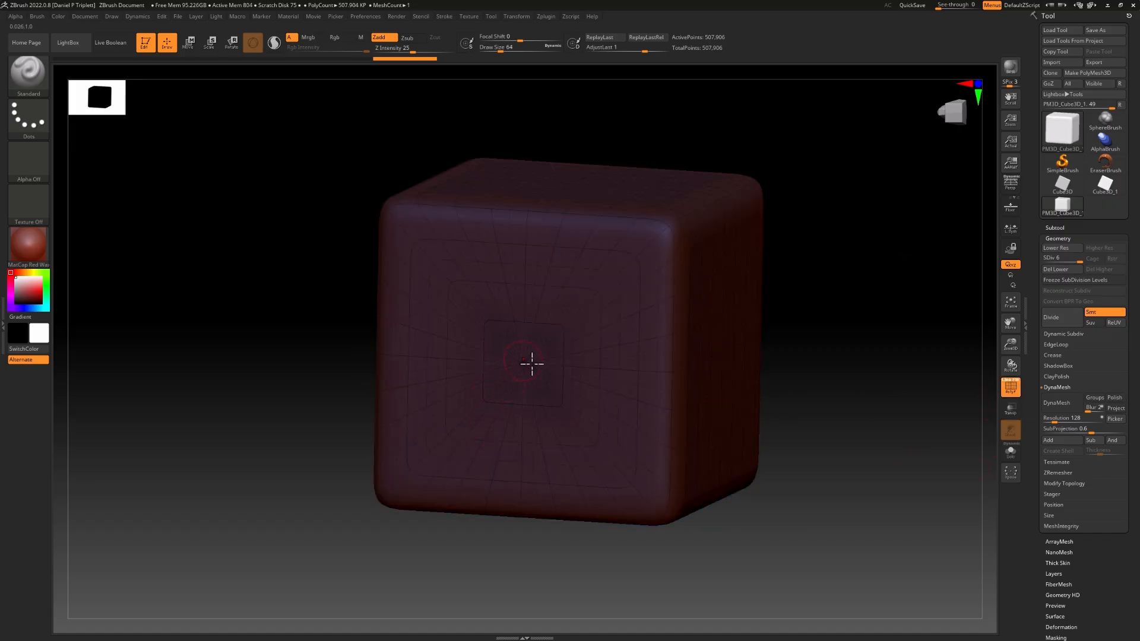
pyautogui.click(1011, 387)
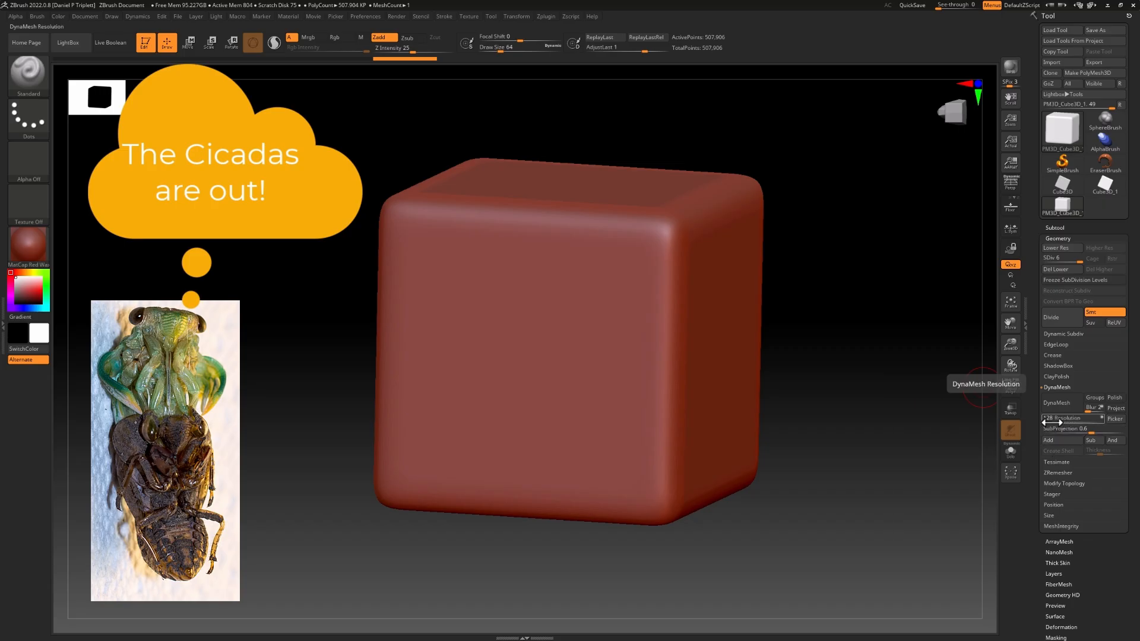
pyautogui.moveTo(1058, 421); pyautogui.dragTo(1050, 422)
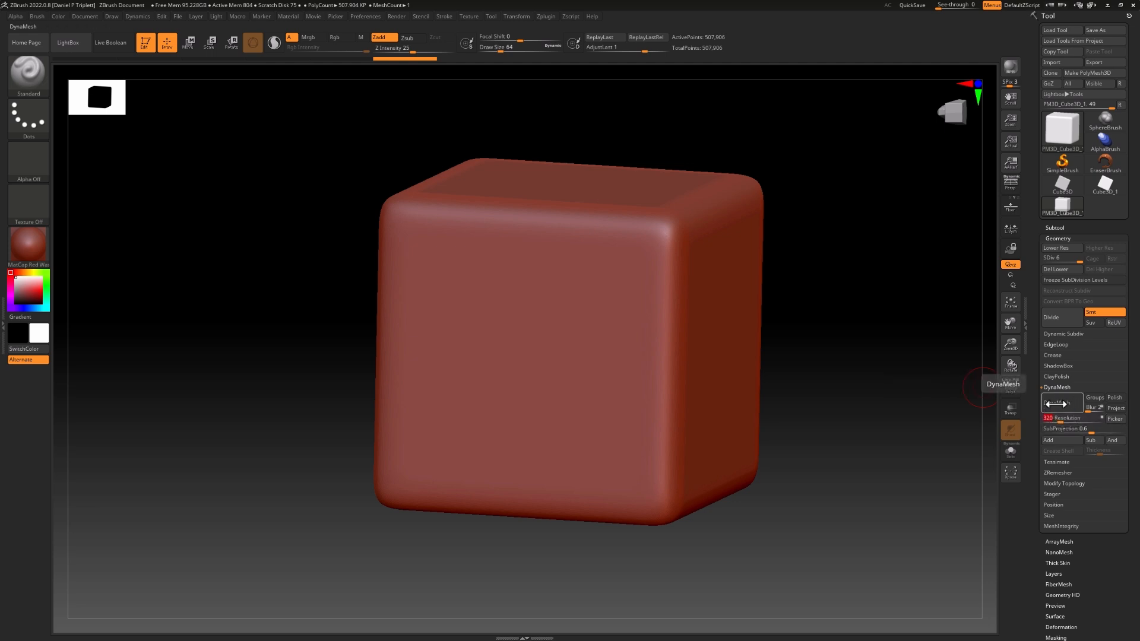
pyautogui.click(1061, 402)
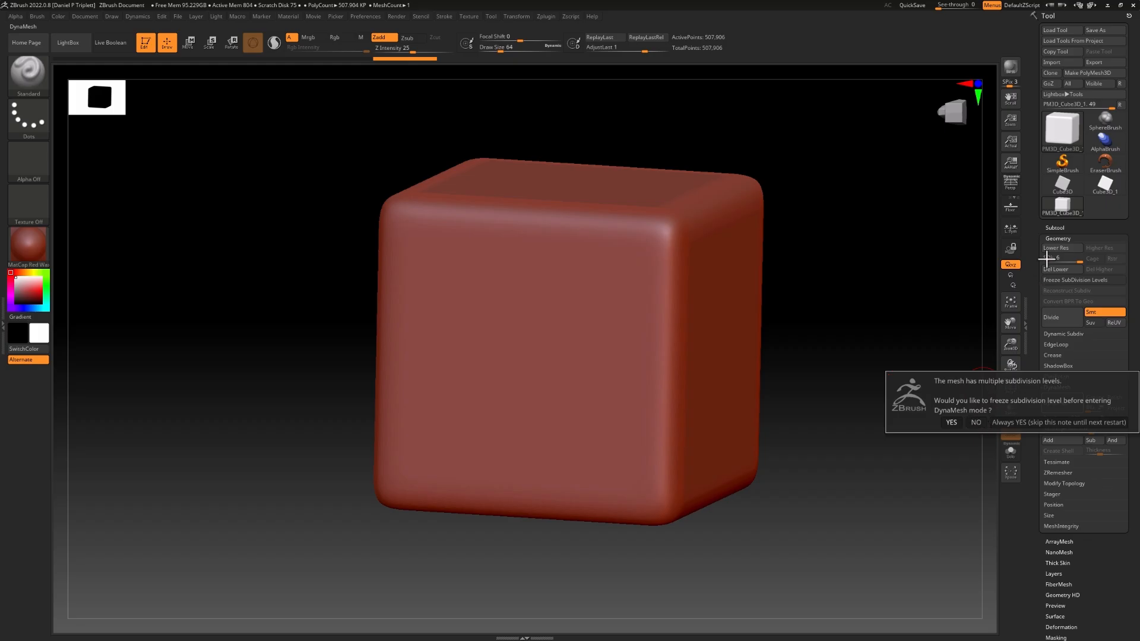
pyautogui.click(975, 422)
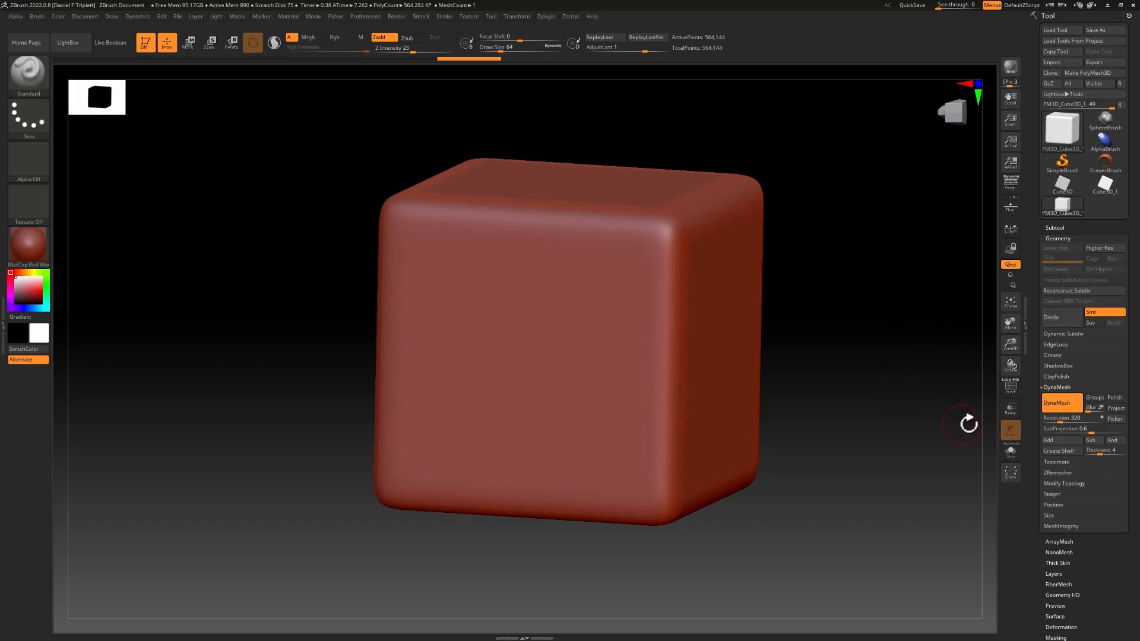
# Examine the DynaMesh cube's polygon layout with its polyframe displayed, and hide the polyframe again
pyautogui.moveTo(892, 404); pyautogui.dragTo(883, 402)
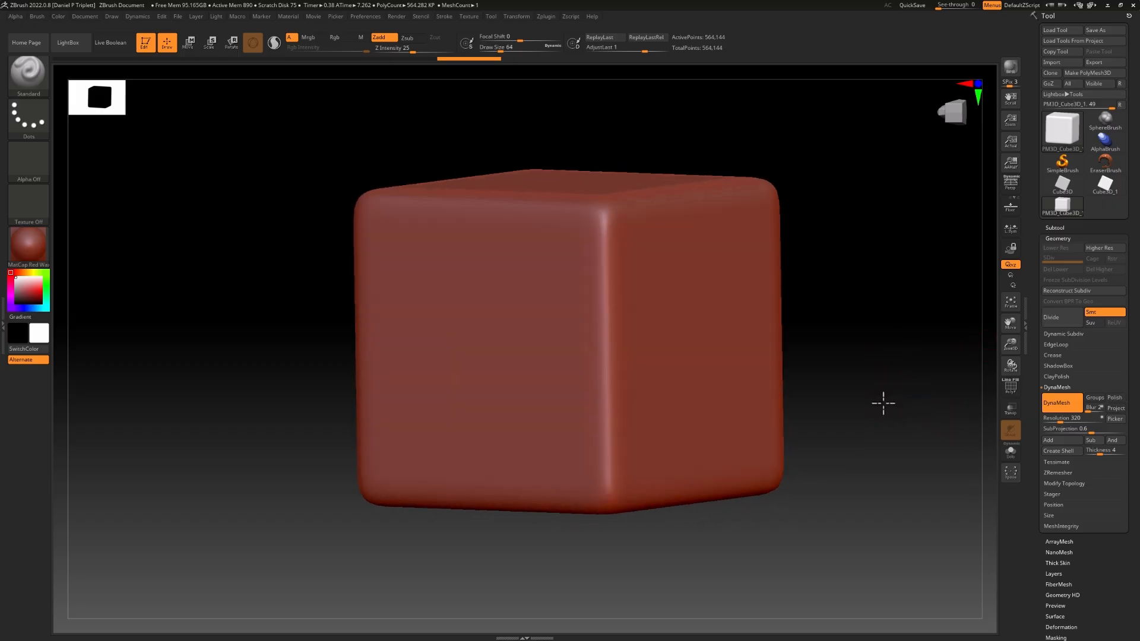
pyautogui.click(1011, 386)
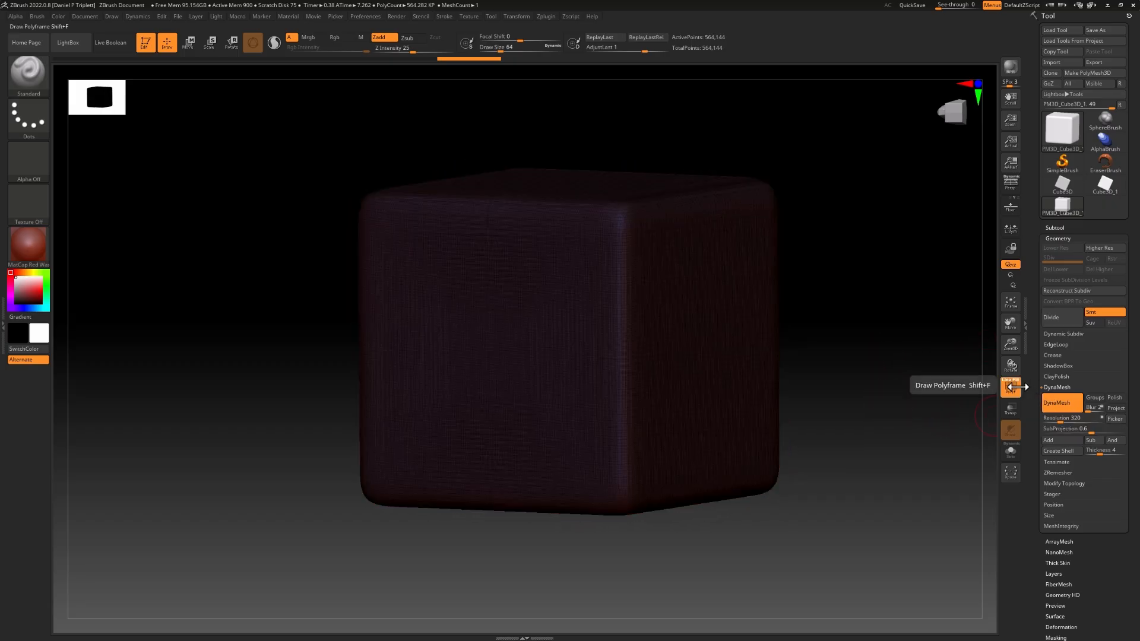
pyautogui.moveTo(852, 408); pyautogui.dragTo(892, 428)
pyautogui.click(1010, 387)
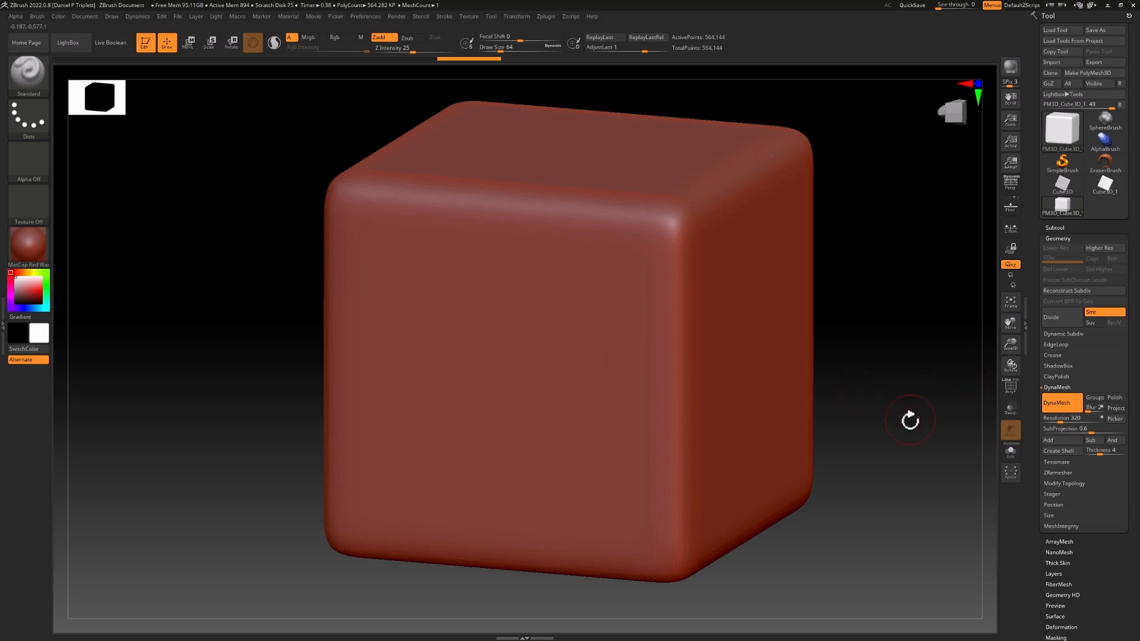
pyautogui.moveTo(909, 420); pyautogui.dragTo(925, 417)
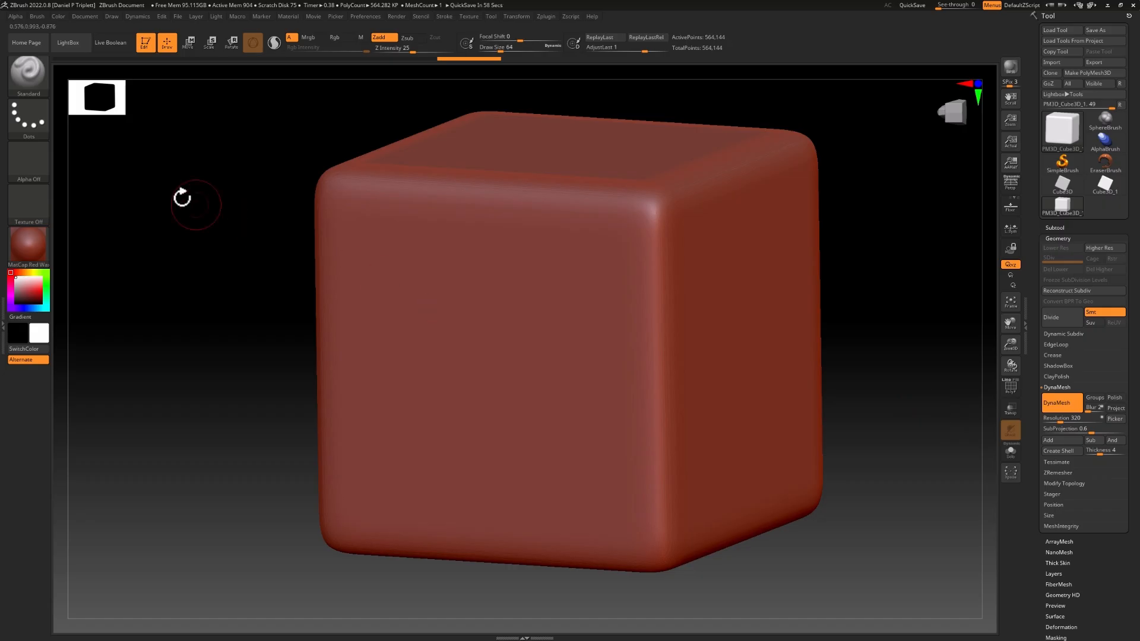
# Choose the TrimDynamic brush and enlarge its draw size to about 145
pyautogui.click(44, 81)
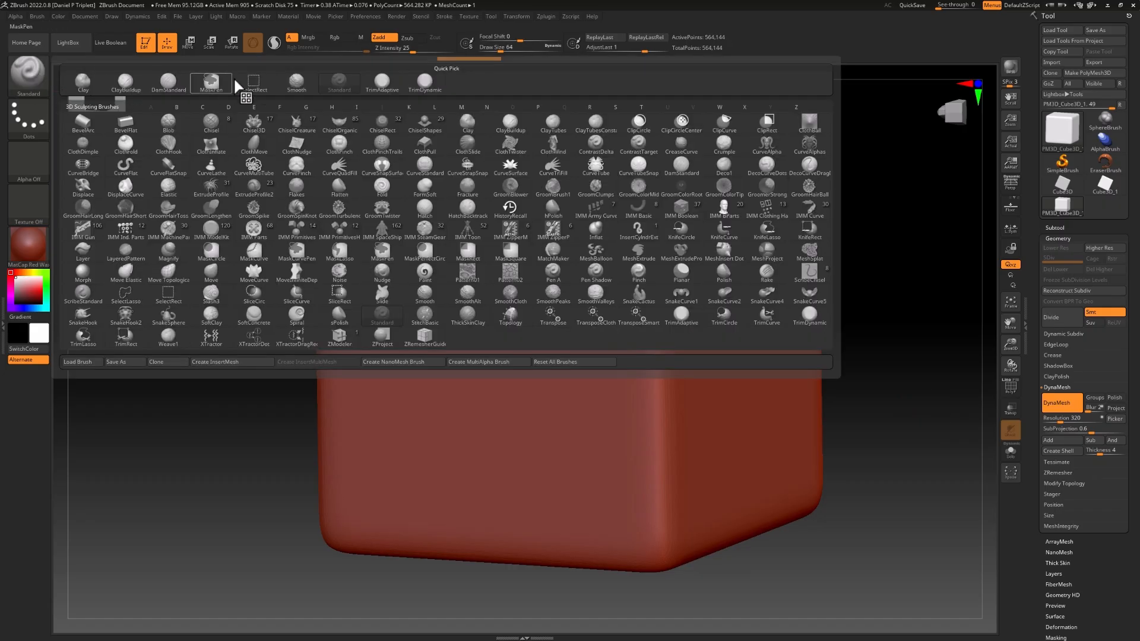
pyautogui.click(425, 89)
pyautogui.click(36, 77)
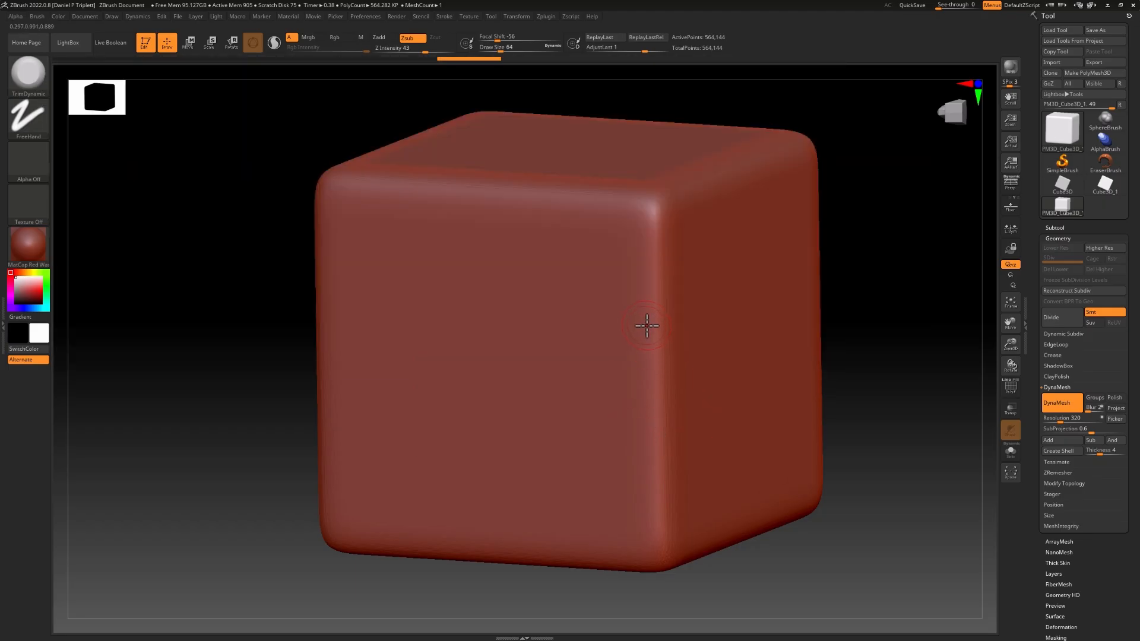
pyautogui.press('space')
pyautogui.moveTo(647, 324); pyautogui.dragTo(658, 325)
# Trim irregular bevels along the front face's upper and side edges and flatten its corners with TrimDynamic strokes
pyautogui.moveTo(654, 206)
pyautogui.mouseDown()
pyautogui.moveTo(647, 369)
pyautogui.moveTo(657, 369)
pyautogui.moveTo(629, 209)
pyautogui.moveTo(575, 193)
pyautogui.moveTo(490, 199)
pyautogui.mouseUp()
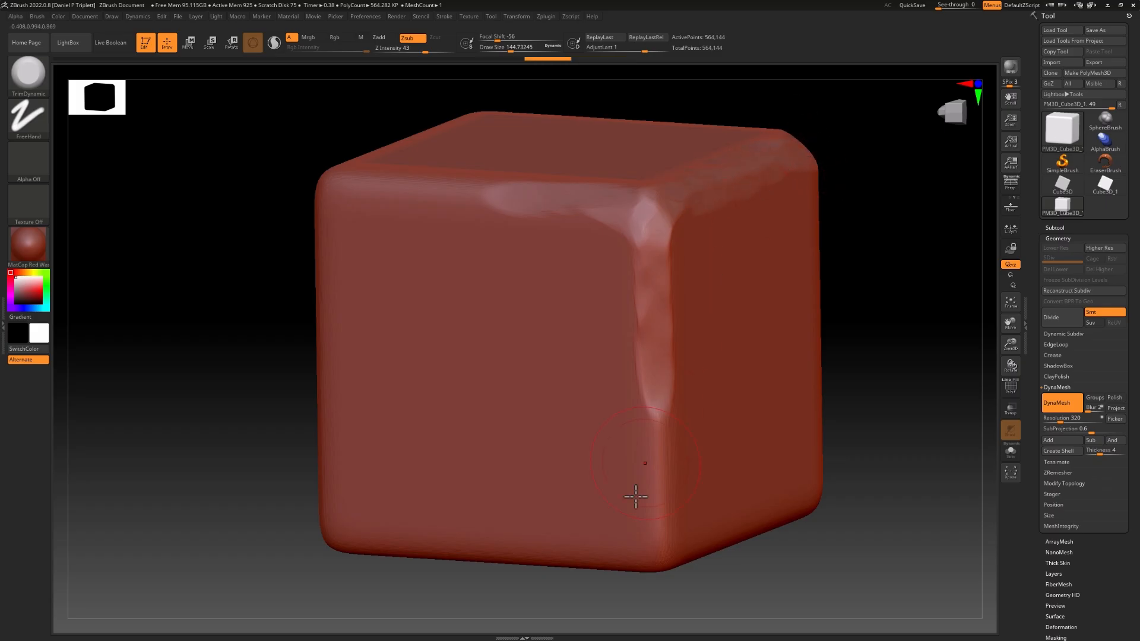
pyautogui.moveTo(653, 438)
pyautogui.mouseDown()
pyautogui.moveTo(661, 517)
pyautogui.moveTo(647, 554)
pyautogui.moveTo(659, 569)
pyautogui.mouseUp()
pyautogui.moveTo(969, 433); pyautogui.dragTo(802, 505)
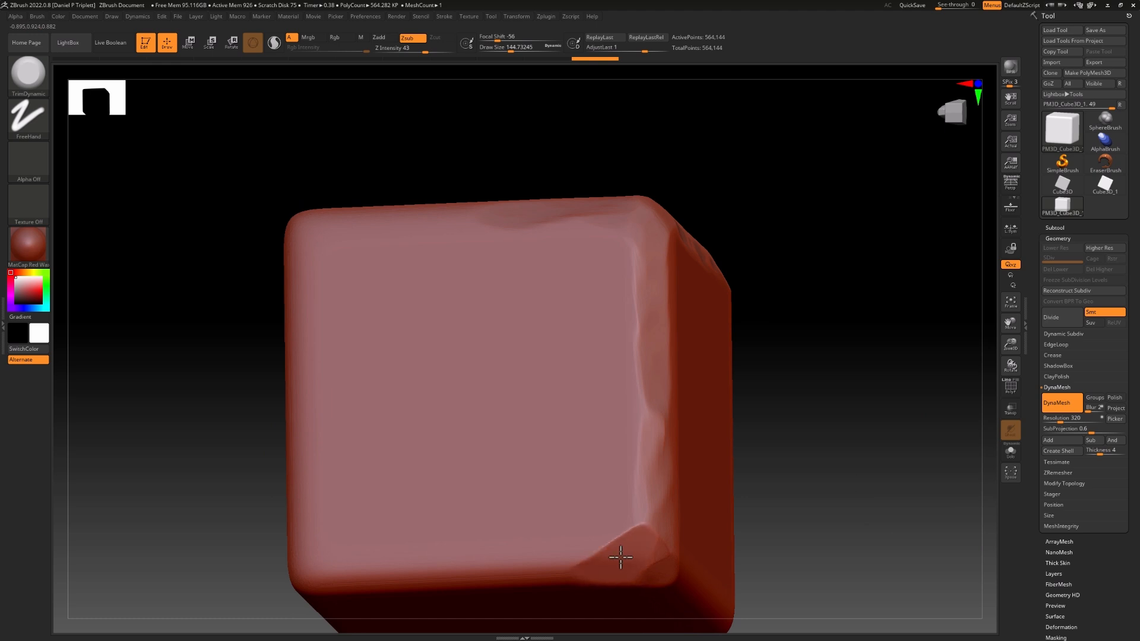
pyautogui.moveTo(310, 564)
pyautogui.mouseDown()
pyautogui.moveTo(311, 578)
pyautogui.moveTo(333, 554)
pyautogui.moveTo(404, 582)
pyautogui.moveTo(514, 575)
pyautogui.moveTo(394, 560)
pyautogui.moveTo(330, 570)
pyautogui.moveTo(291, 550)
pyautogui.mouseUp()
pyautogui.moveTo(259, 510); pyautogui.dragTo(257, 514)
pyautogui.moveTo(307, 567)
pyautogui.mouseDown()
pyautogui.moveTo(298, 540)
pyautogui.moveTo(326, 240)
pyautogui.moveTo(313, 231)
pyautogui.moveTo(308, 254)
pyautogui.moveTo(436, 201)
pyautogui.mouseUp()
pyautogui.moveTo(321, 308)
pyautogui.mouseDown()
pyautogui.moveTo(305, 411)
pyautogui.moveTo(332, 534)
pyautogui.mouseUp()
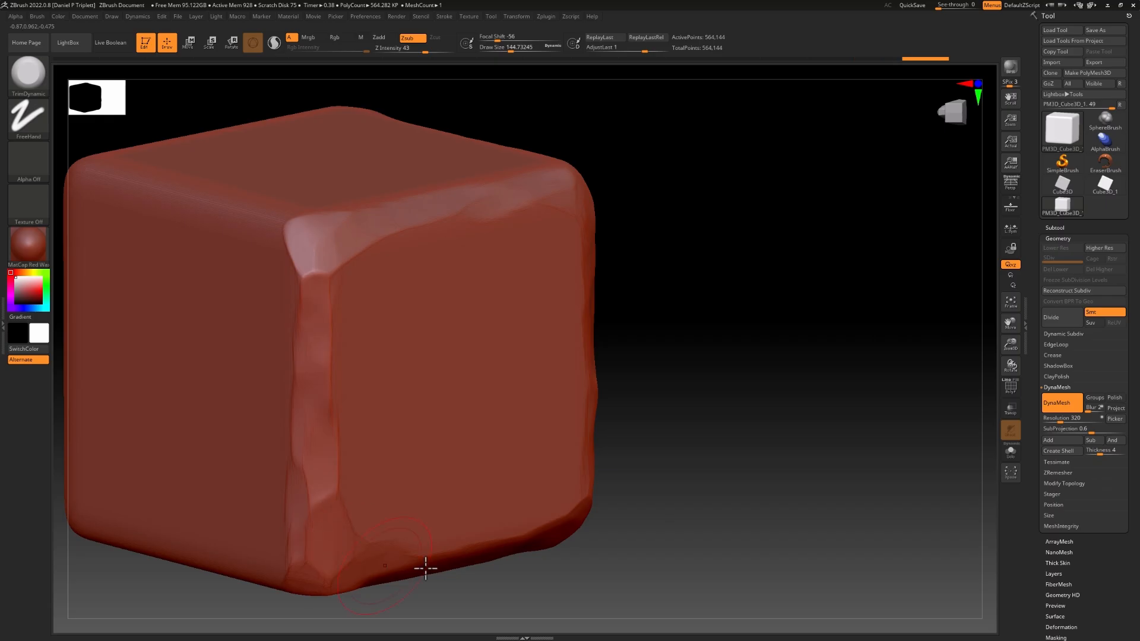
# Chip away the front face's lower edge and flatten the block's rounded upper corners with TrimDynamic strokes
pyautogui.moveTo(425, 565); pyautogui.dragTo(518, 576, button='right')
pyautogui.moveTo(584, 554); pyautogui.dragTo(678, 523)
pyautogui.moveTo(796, 404); pyautogui.dragTo(816, 472)
pyautogui.moveTo(184, 289); pyautogui.dragTo(218, 298)
pyautogui.moveTo(297, 274)
pyautogui.mouseDown()
pyautogui.moveTo(262, 112)
pyautogui.moveTo(309, 240)
pyautogui.mouseUp()
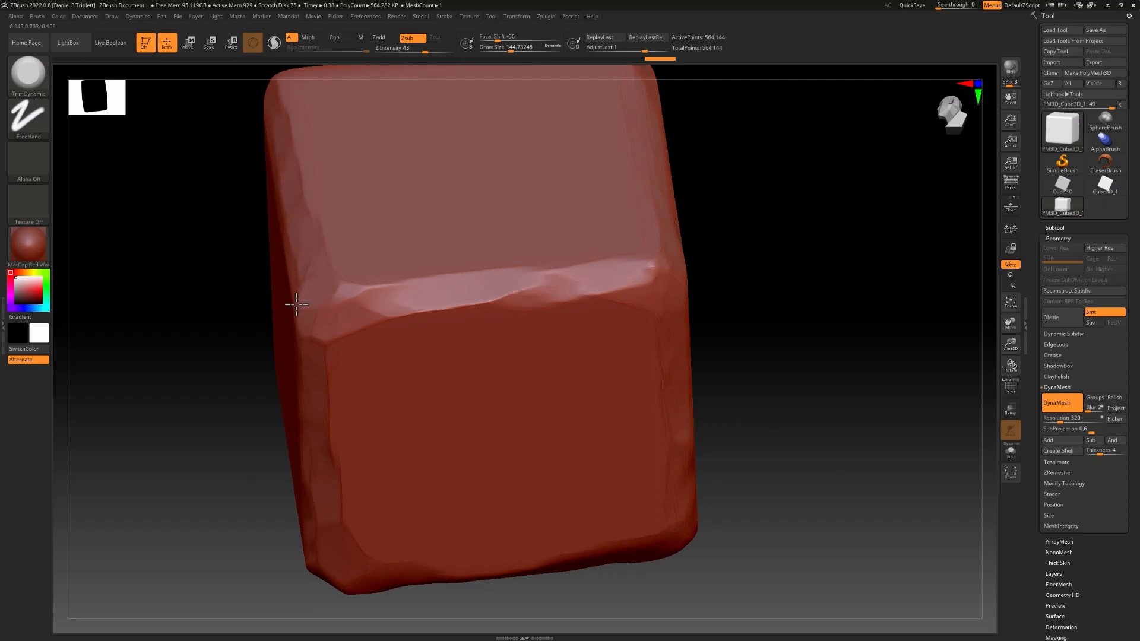
pyautogui.moveTo(292, 305); pyautogui.dragTo(244, 401)
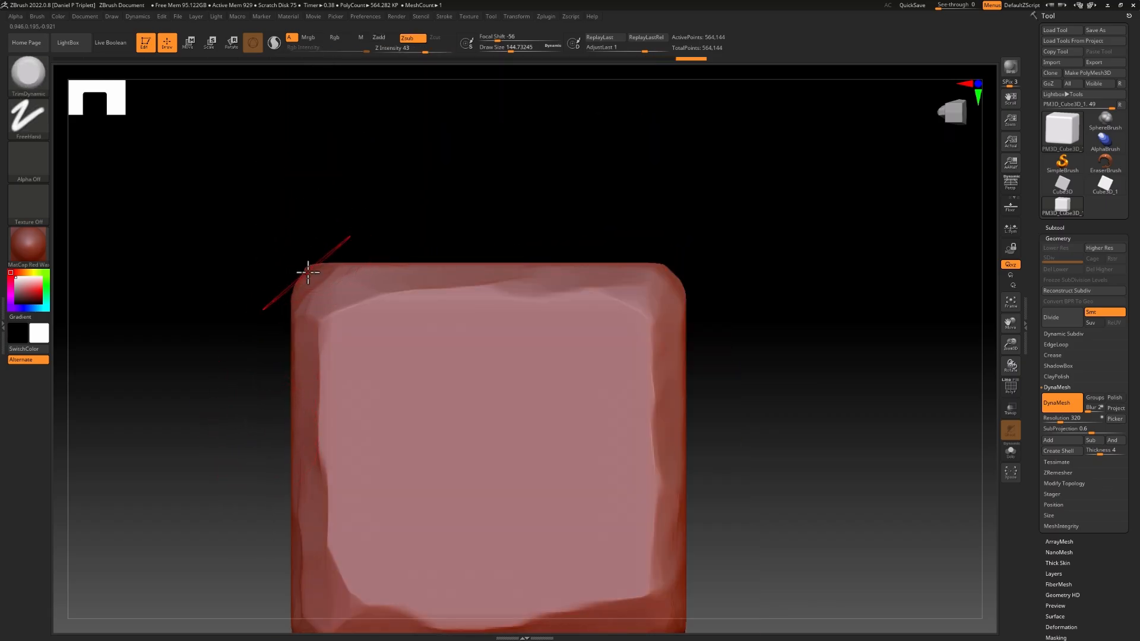
pyautogui.keyDown('alt'); pyautogui.moveTo(237, 444); pyautogui.dragTo(251, 368); pyautogui.keyUp('alt')
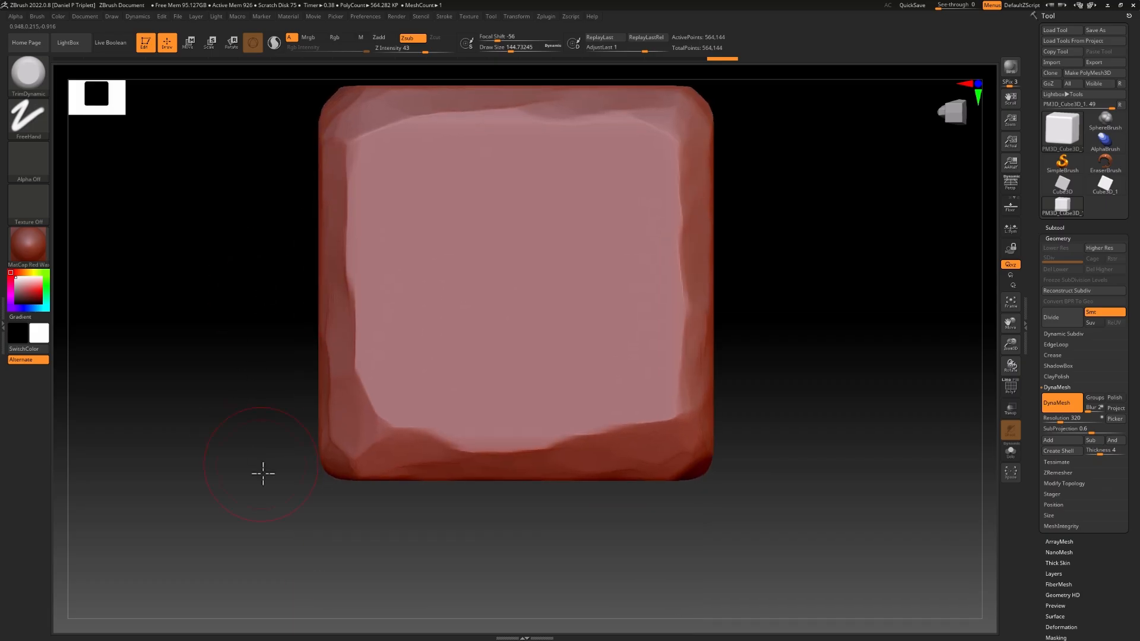
# Trim the rounded edges running back along both sides of the block's underside
pyautogui.moveTo(262, 473)
pyautogui.mouseDown()
pyautogui.moveTo(408, 448)
pyautogui.moveTo(319, 473)
pyautogui.mouseUp()
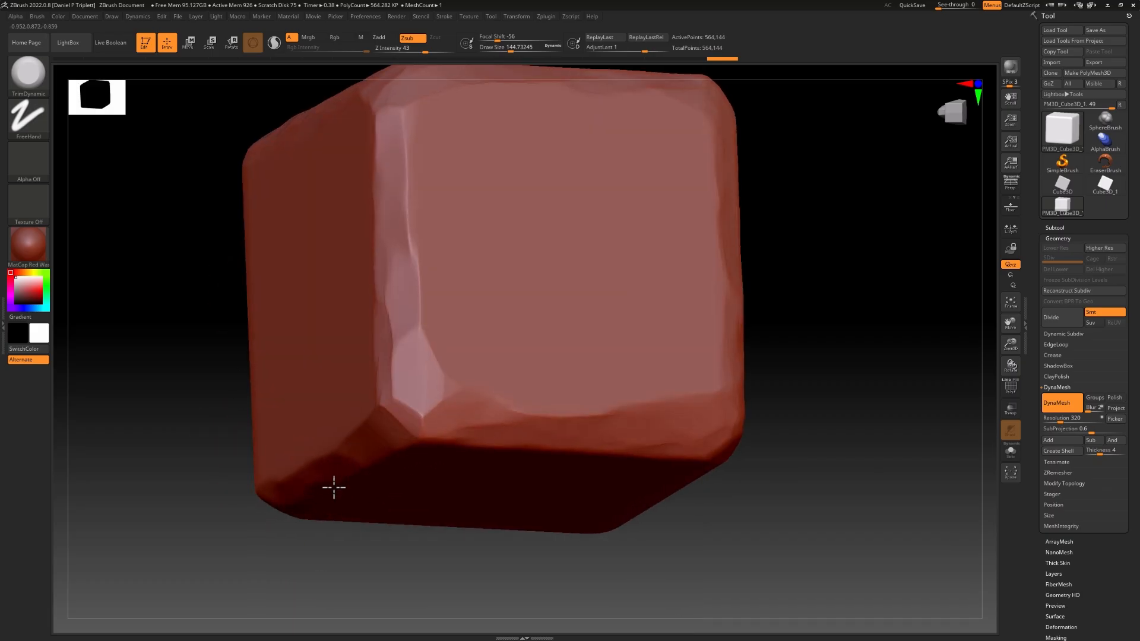
pyautogui.moveTo(422, 590); pyautogui.dragTo(530, 527)
pyautogui.moveTo(866, 469); pyautogui.dragTo(649, 330)
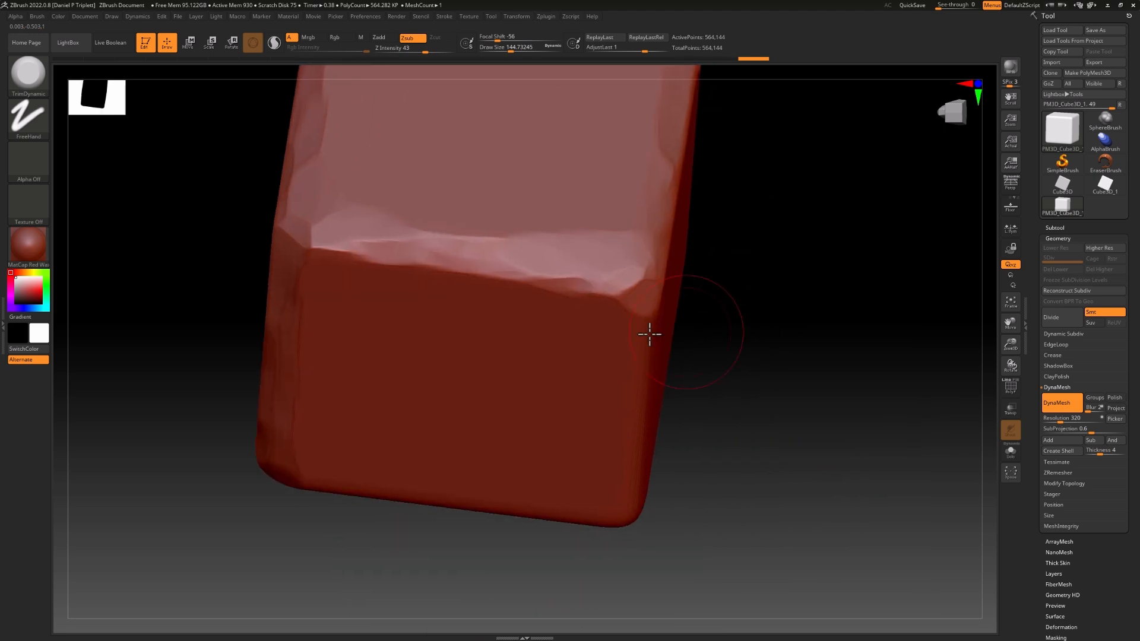
pyautogui.moveTo(627, 520); pyautogui.dragTo(643, 371)
pyautogui.moveTo(644, 465); pyautogui.dragTo(682, 453)
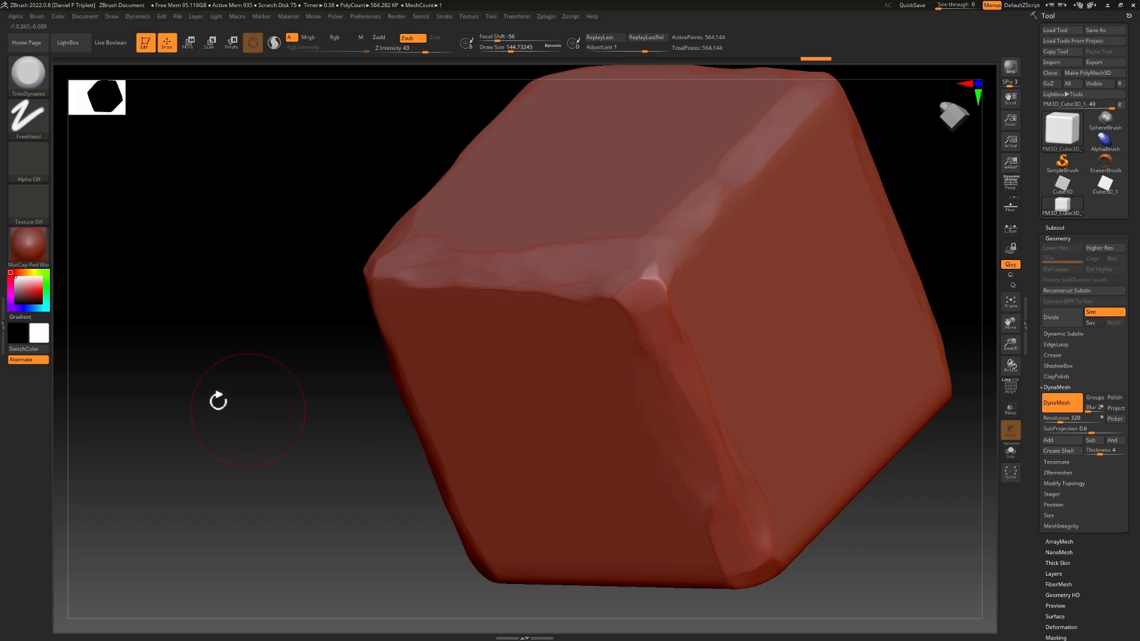
# Carve chipped notches into the front face's bottom and right edges, refining the right notch with a draw size of about 62
pyautogui.keyDown('shift'); pyautogui.moveTo(216, 400); pyautogui.dragTo(242, 450); pyautogui.keyUp('shift')
pyautogui.keyDown('alt'); pyautogui.moveTo(487, 512); pyautogui.dragTo(524, 487); pyautogui.keyUp('alt')
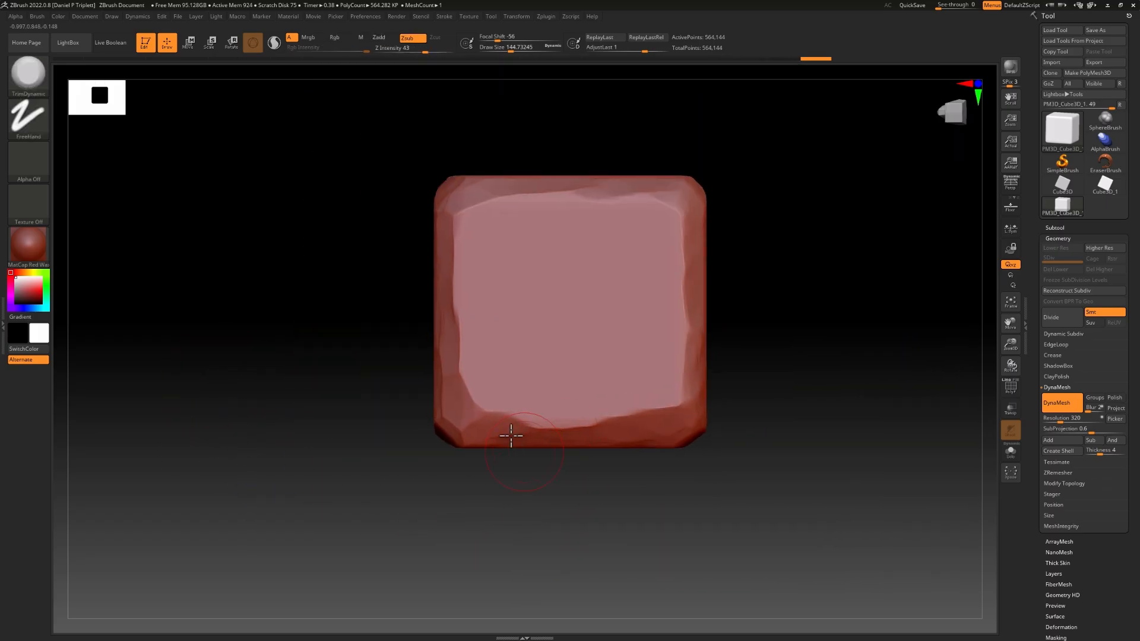
pyautogui.moveTo(512, 435)
pyautogui.mouseDown()
pyautogui.moveTo(506, 420)
pyautogui.moveTo(568, 489)
pyautogui.mouseUp()
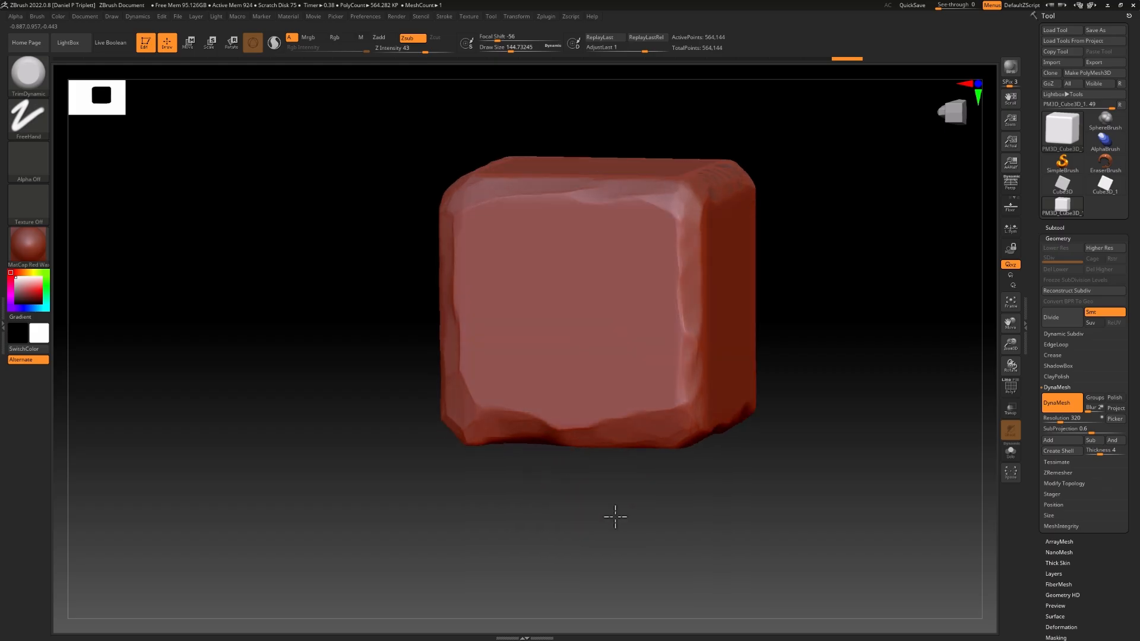
pyautogui.moveTo(616, 517); pyautogui.dragTo(633, 462)
pyautogui.keyDown('alt'); pyautogui.moveTo(783, 310); pyautogui.dragTo(771, 370); pyautogui.keyUp('alt')
pyautogui.moveTo(693, 363)
pyautogui.mouseDown()
pyautogui.moveTo(669, 387)
pyautogui.moveTo(688, 392)
pyautogui.mouseUp()
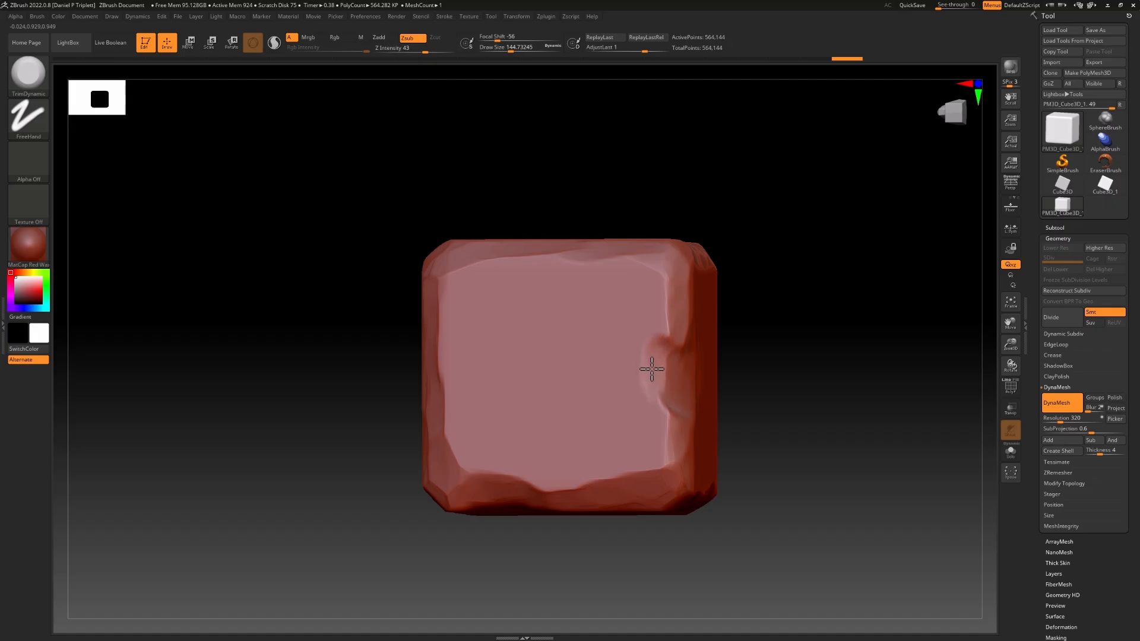
pyautogui.moveTo(652, 370)
pyautogui.mouseDown()
pyautogui.moveTo(624, 331)
pyautogui.moveTo(675, 326)
pyautogui.mouseUp()
pyautogui.rightClick(668, 387)
pyautogui.moveTo(662, 385)
pyautogui.mouseDown()
pyautogui.moveTo(668, 426)
pyautogui.moveTo(646, 352)
pyautogui.mouseUp()
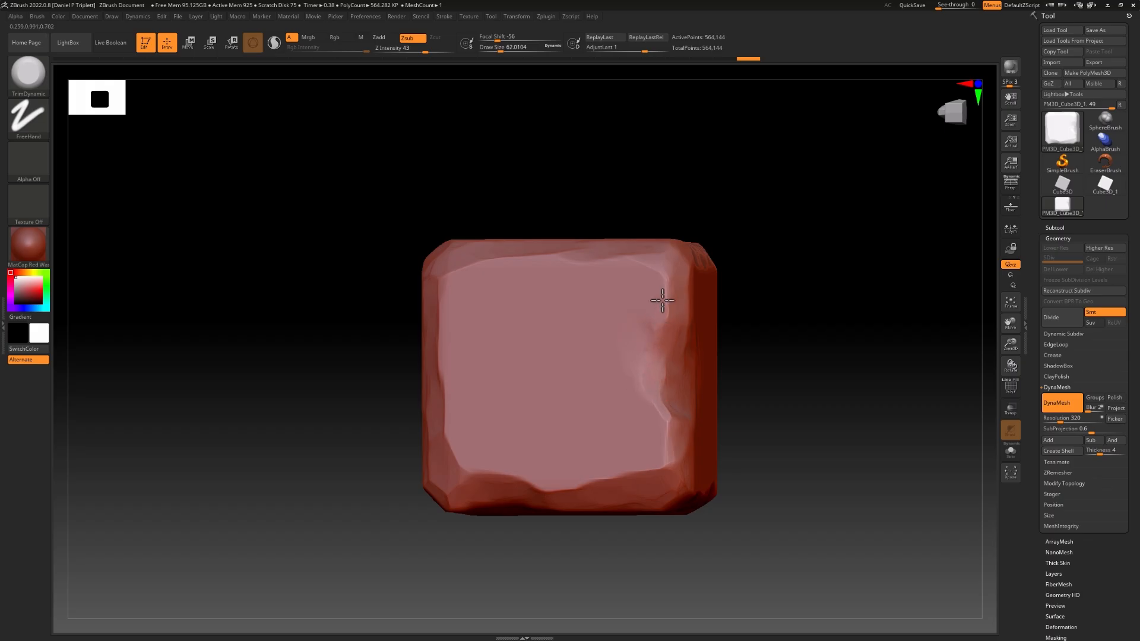
# Inspect the stretched polygons around the right notch in the polyframe, recalculate the DynaMesh, and hide the polyframe
pyautogui.moveTo(785, 356); pyautogui.dragTo(812, 364)
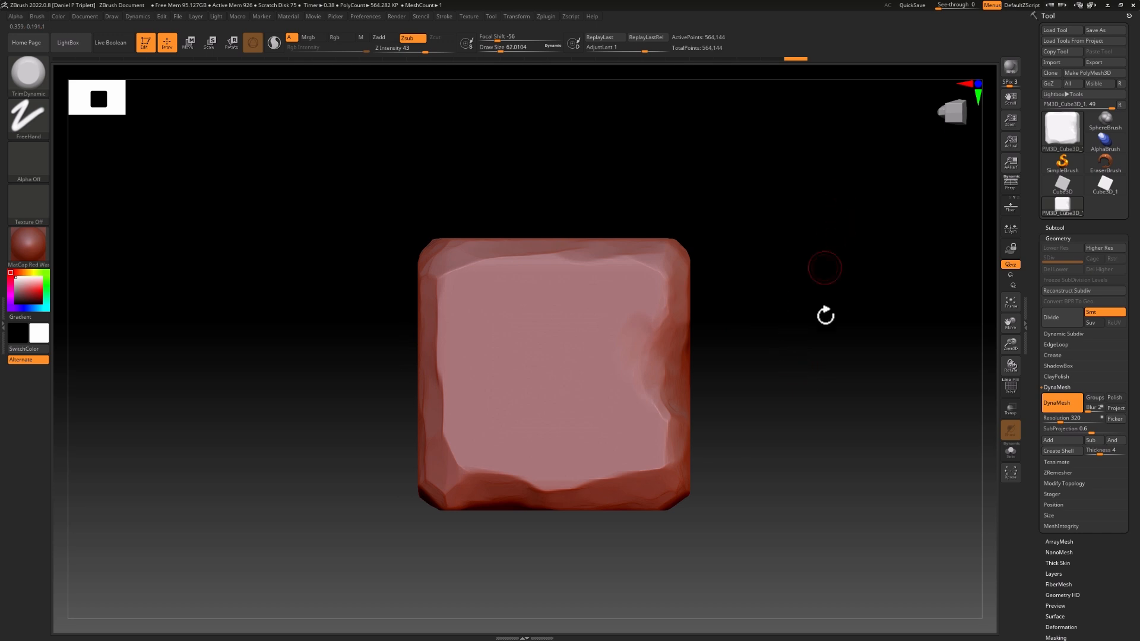
pyautogui.moveTo(811, 402)
pyautogui.mouseDown()
pyautogui.moveTo(824, 402)
pyautogui.moveTo(806, 397)
pyautogui.mouseUp()
pyautogui.click(1011, 390)
pyautogui.moveTo(819, 346)
pyautogui.mouseDown()
pyautogui.moveTo(843, 477)
pyautogui.moveTo(799, 358)
pyautogui.moveTo(829, 362)
pyautogui.mouseUp()
pyautogui.press('ctrl')
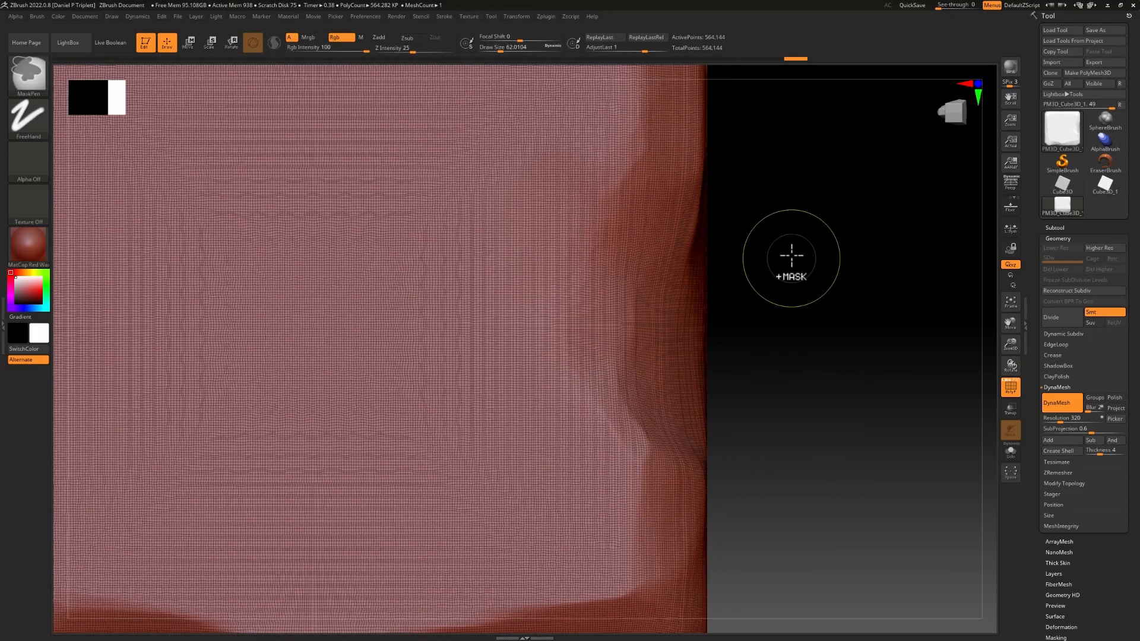
pyautogui.keyDown('ctrl'); pyautogui.moveTo(840, 243); pyautogui.dragTo(892, 394); pyautogui.keyUp('ctrl')
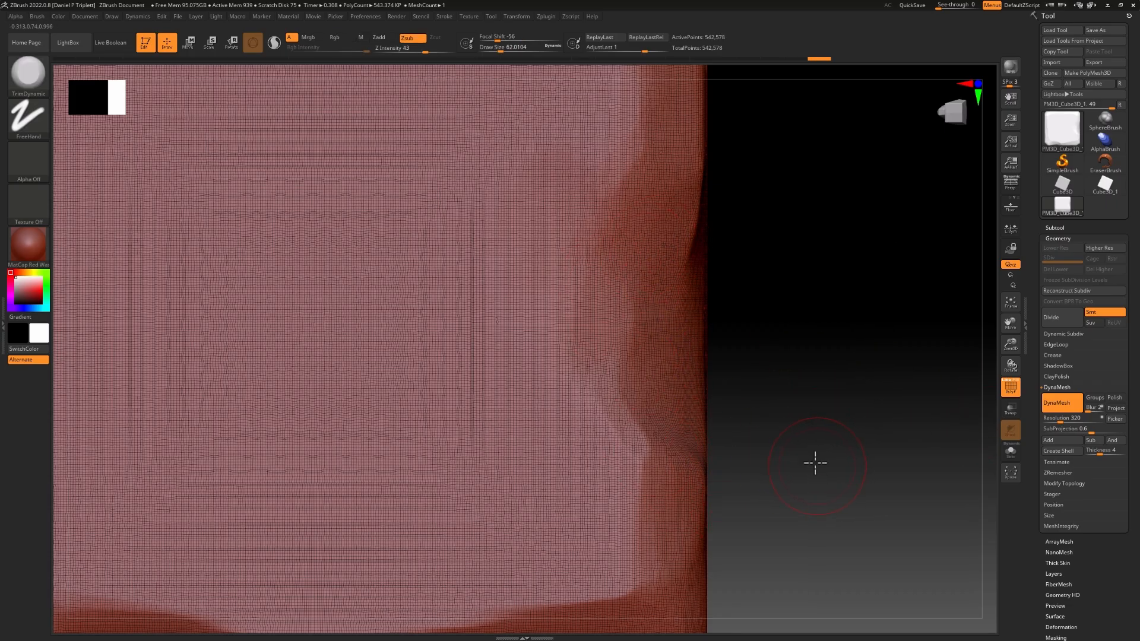
pyautogui.moveTo(815, 463); pyautogui.dragTo(764, 382)
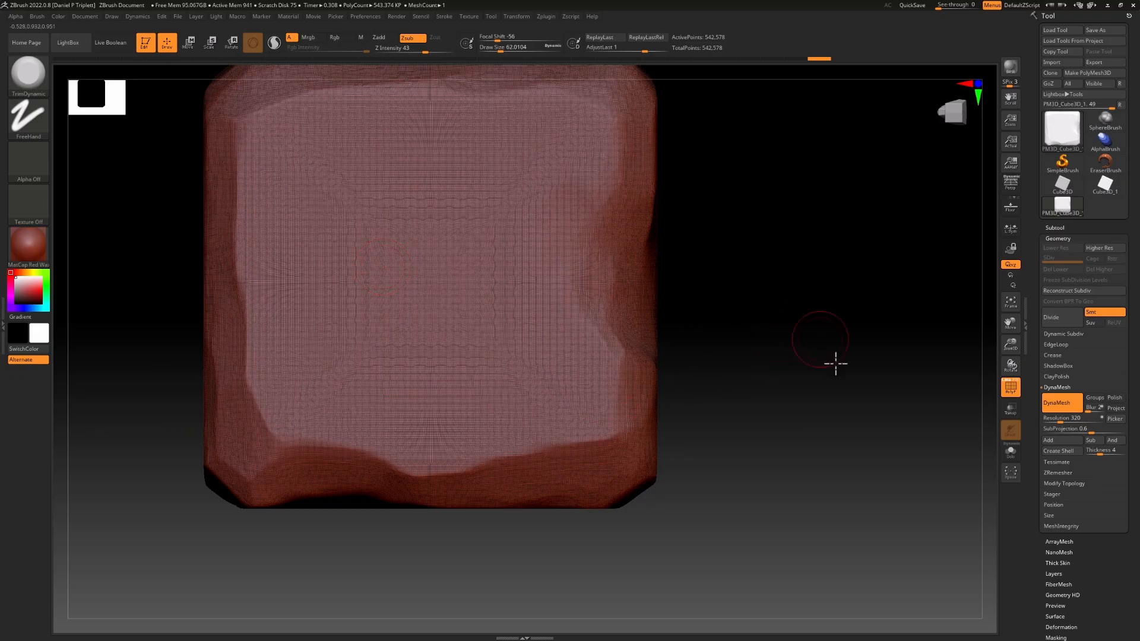
pyautogui.moveTo(835, 364); pyautogui.dragTo(850, 358)
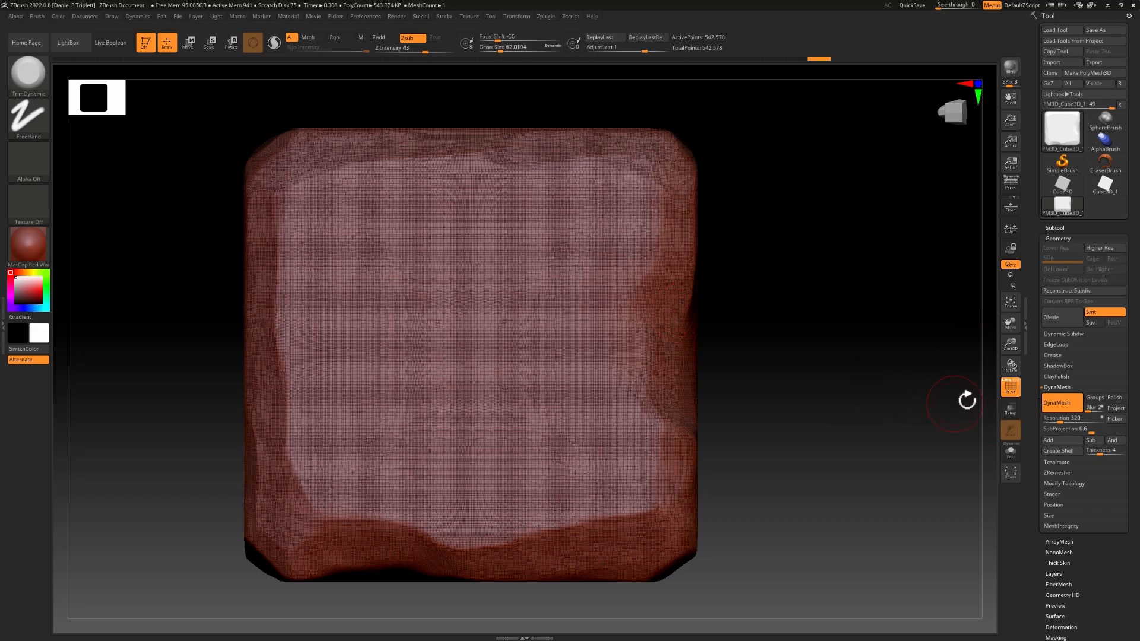
pyautogui.click(1011, 387)
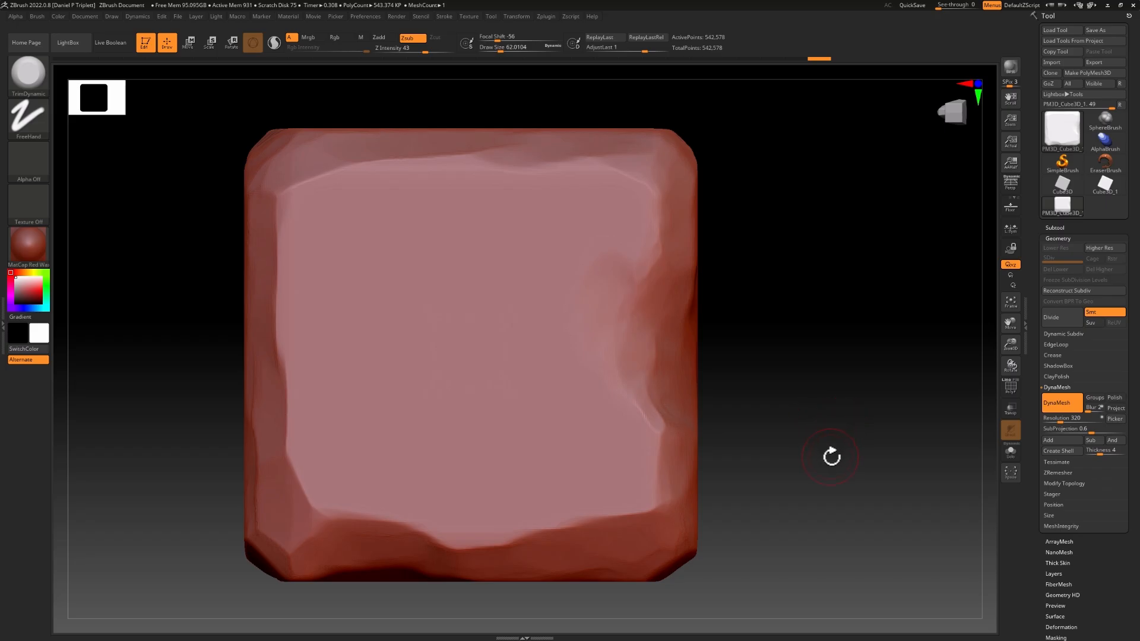
pyautogui.moveTo(832, 457); pyautogui.dragTo(845, 403)
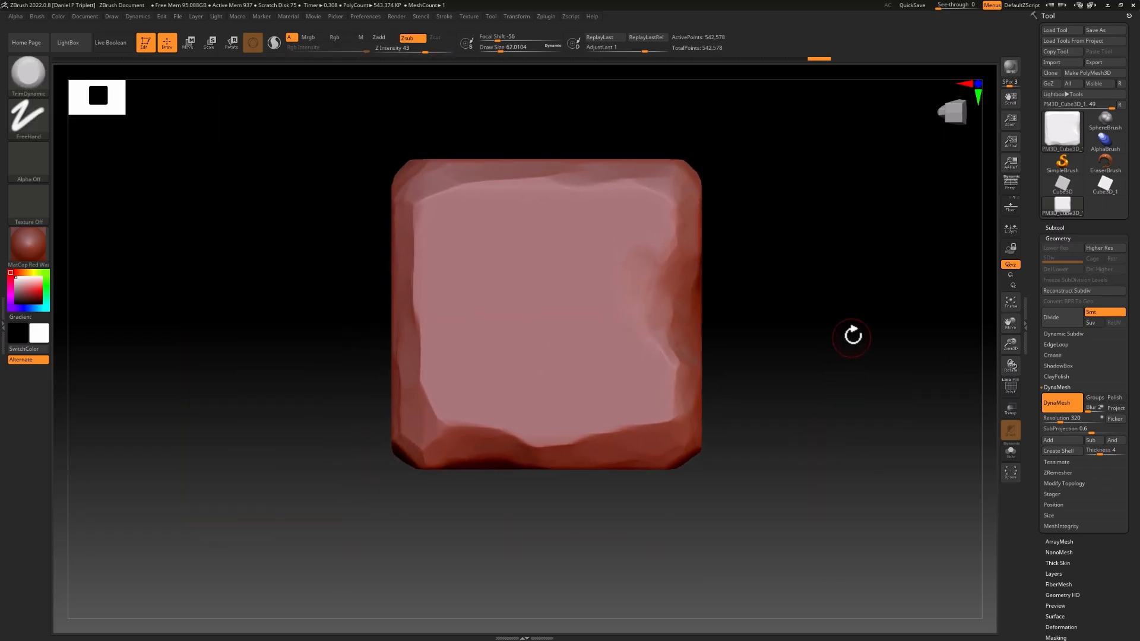
# Build up uneven raised patches across the front face using the Clay brush at a draw size of about 187
pyautogui.click(25, 74)
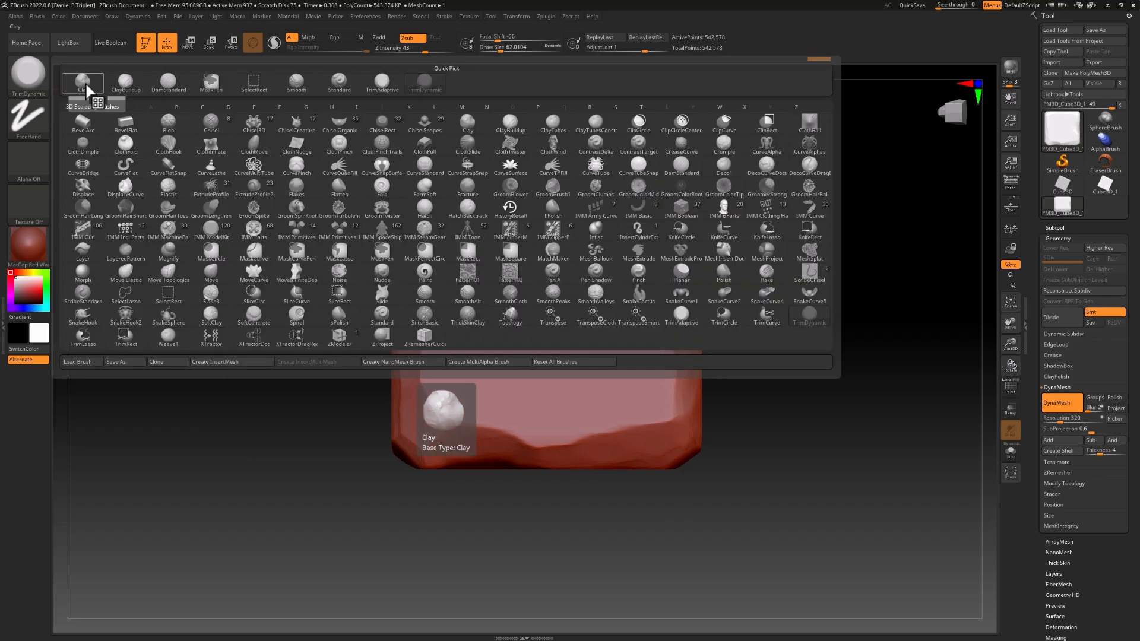
pyautogui.click(83, 82)
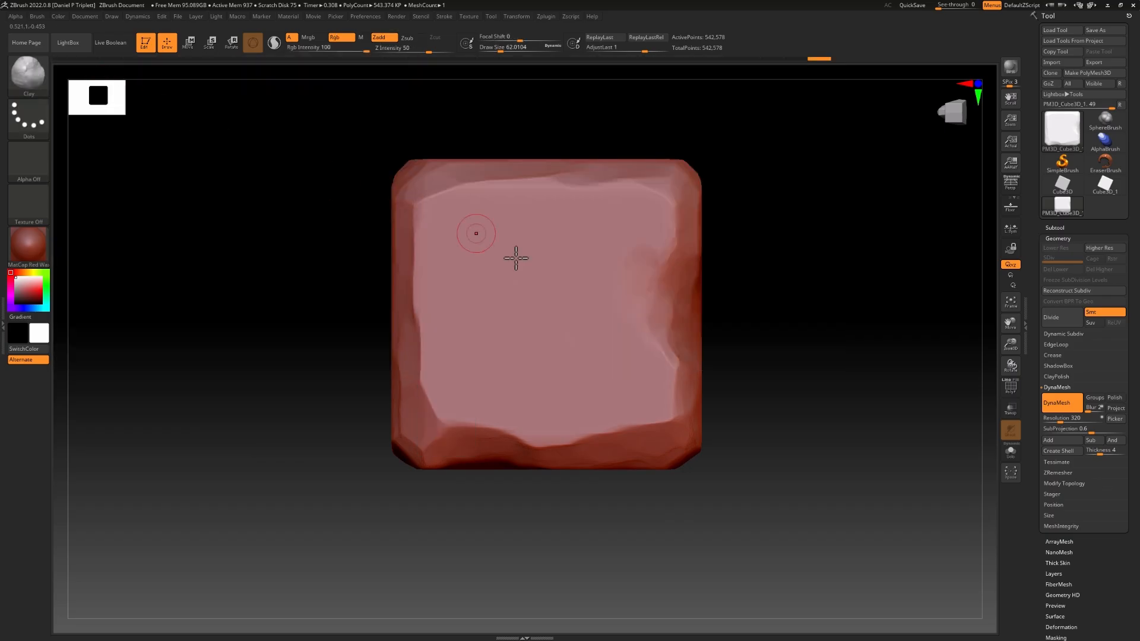
pyautogui.press('space')
pyautogui.moveTo(516, 306); pyautogui.dragTo(536, 308)
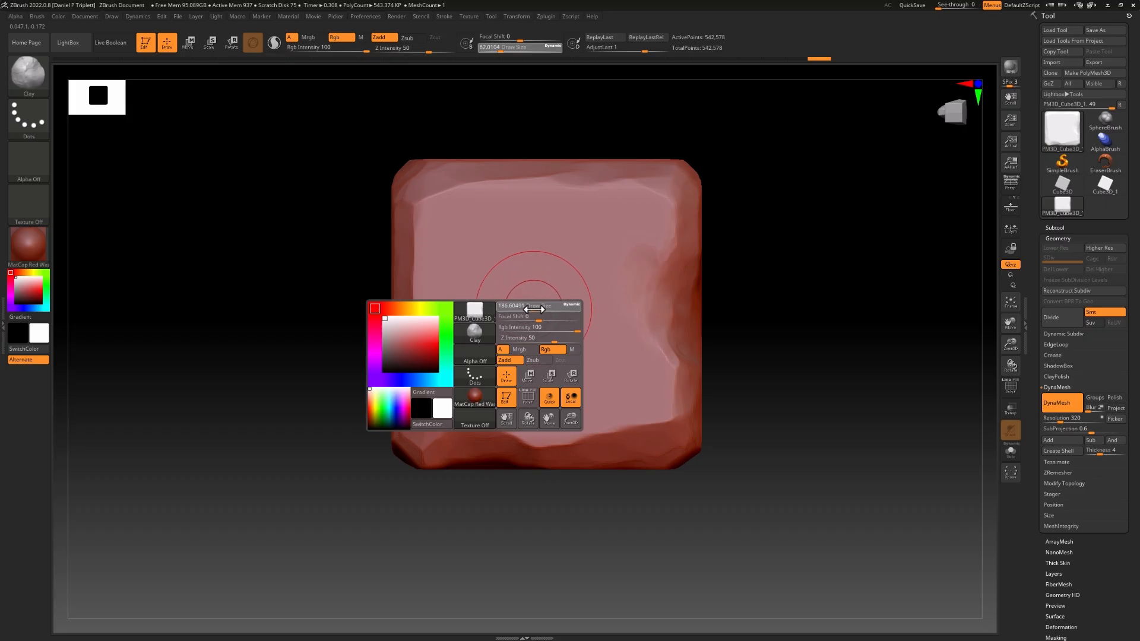
pyautogui.moveTo(472, 353)
pyautogui.mouseDown()
pyautogui.moveTo(601, 254)
pyautogui.moveTo(575, 234)
pyautogui.moveTo(454, 225)
pyautogui.mouseUp()
pyautogui.moveTo(588, 346)
pyautogui.mouseDown()
pyautogui.moveTo(604, 395)
pyautogui.moveTo(577, 407)
pyautogui.mouseUp()
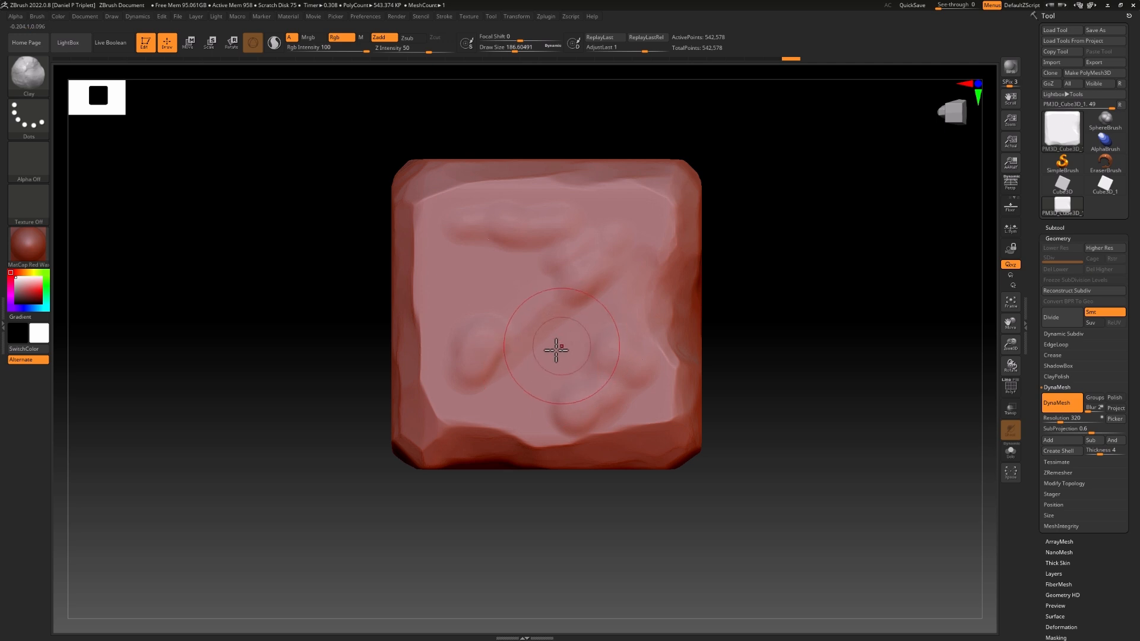
# Add raised clay strokes on the front face's left half and flatten the face's raised patches with the TrimDynamic brush
pyautogui.moveTo(504, 283)
pyautogui.mouseDown()
pyautogui.moveTo(458, 285)
pyautogui.moveTo(528, 394)
pyautogui.moveTo(521, 336)
pyautogui.mouseUp()
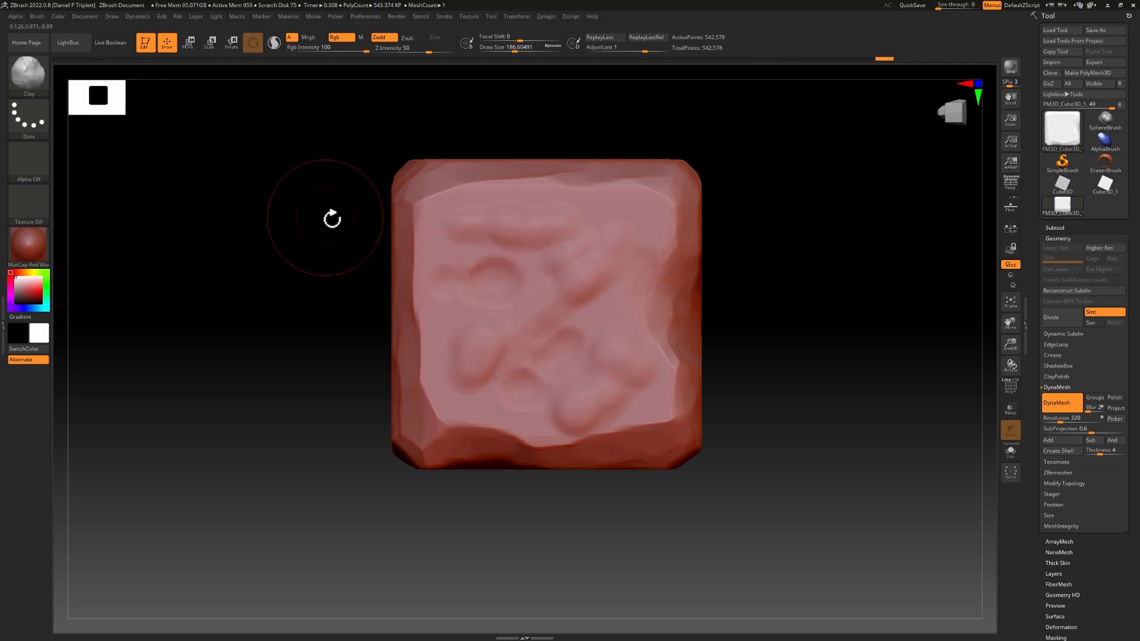
pyautogui.click(43, 83)
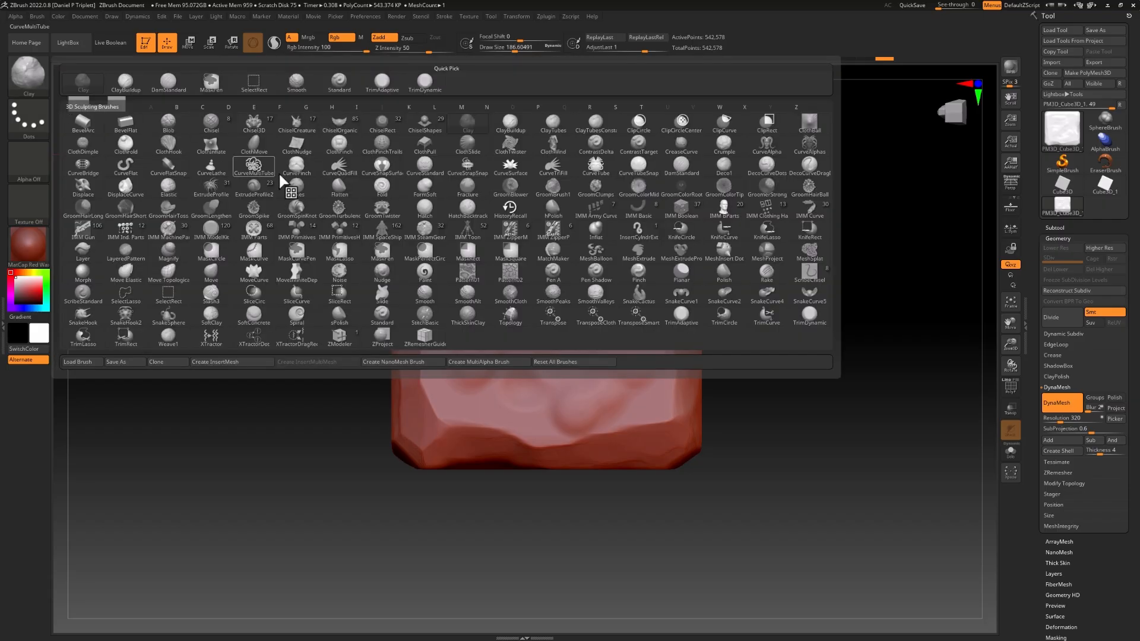
pyautogui.click(820, 319)
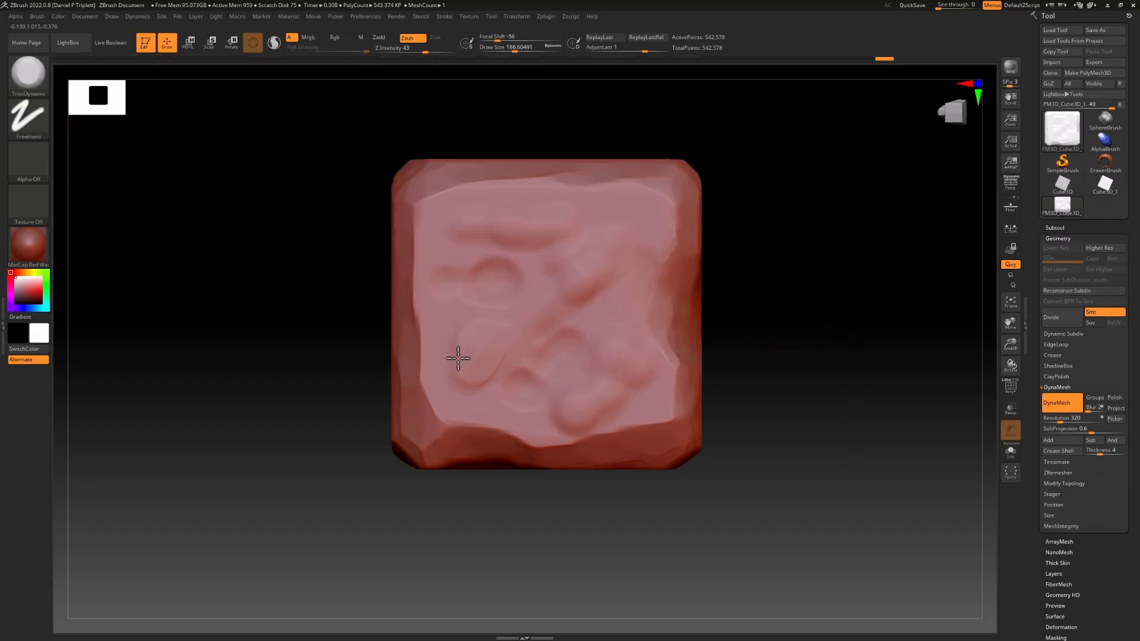
pyautogui.moveTo(487, 299); pyautogui.dragTo(527, 223)
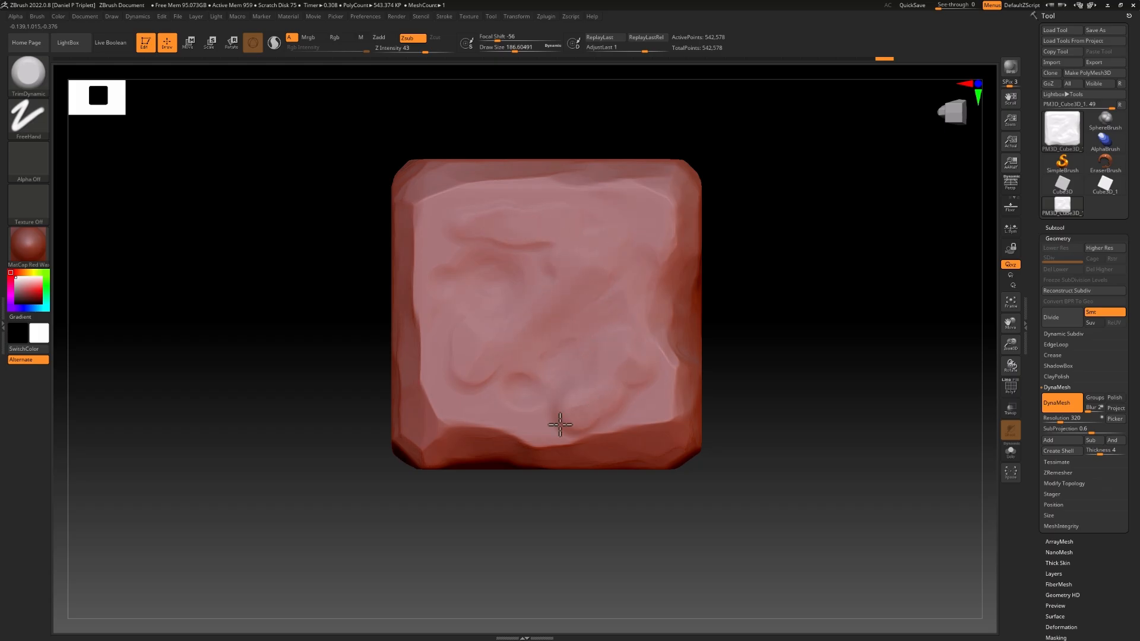
pyautogui.moveTo(560, 425); pyautogui.dragTo(598, 393)
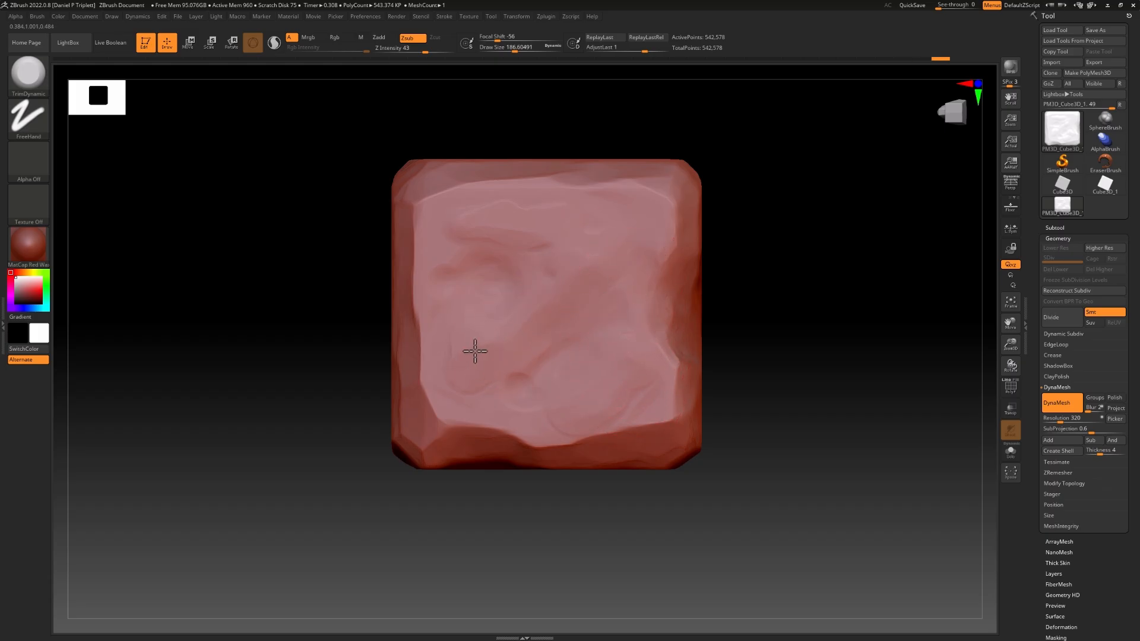
pyautogui.moveTo(812, 293); pyautogui.dragTo(809, 293)
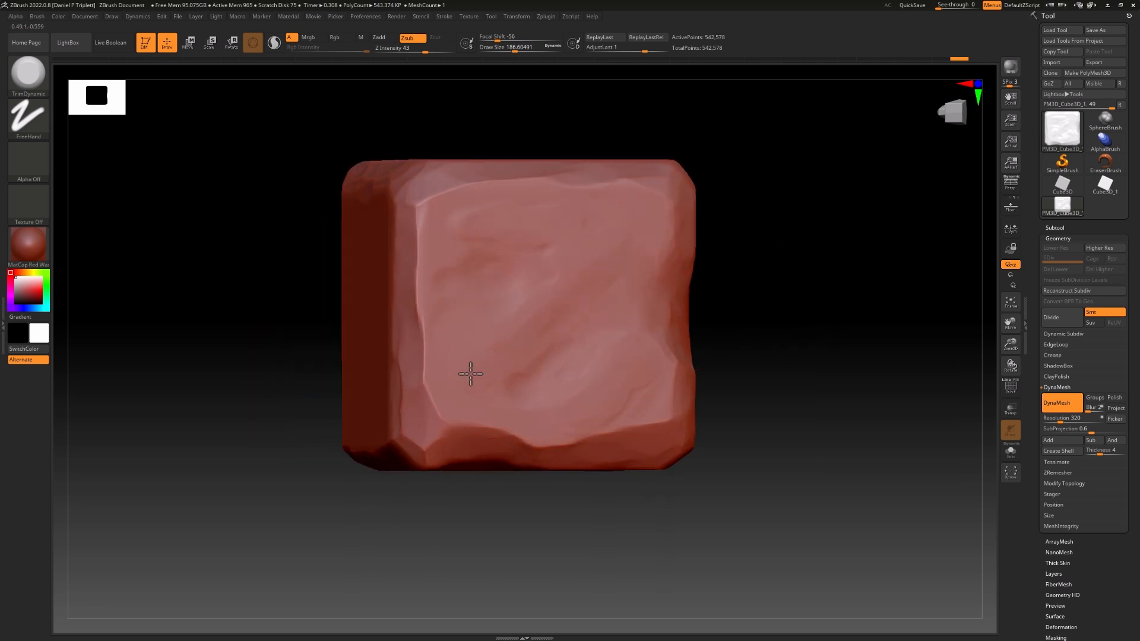
pyautogui.moveTo(845, 326); pyautogui.dragTo(840, 326)
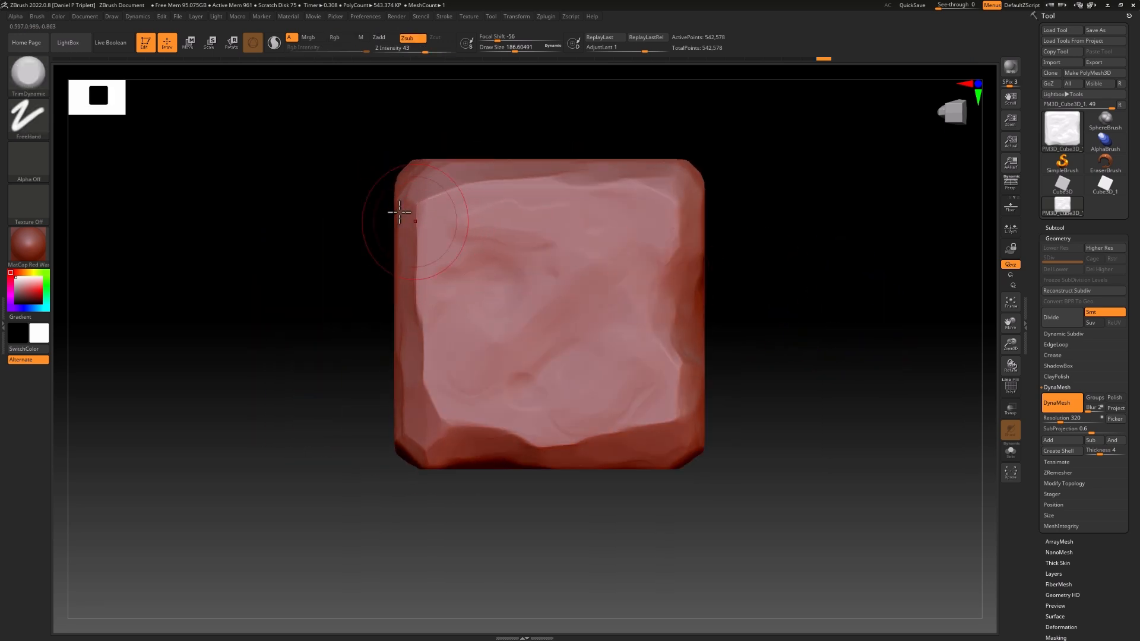
# Switch the sculpting brush to Standard
pyautogui.click(42, 71)
pyautogui.click(339, 82)
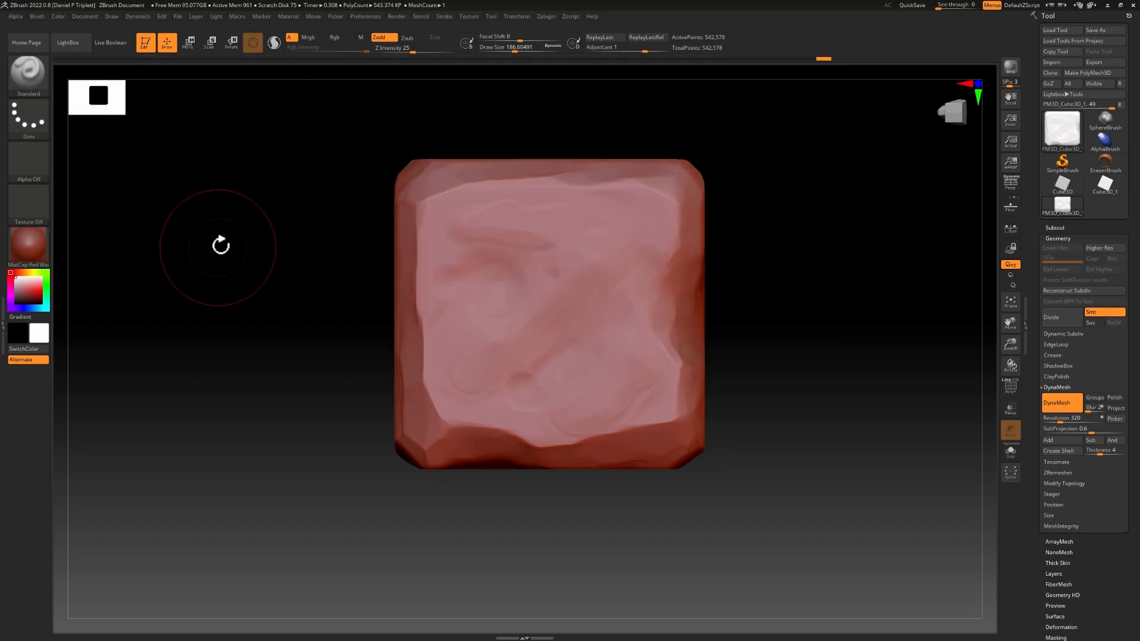
pyautogui.moveTo(611, 245)
pyautogui.mouseDown()
pyautogui.moveTo(526, 326)
pyautogui.moveTo(518, 380)
pyautogui.mouseUp()
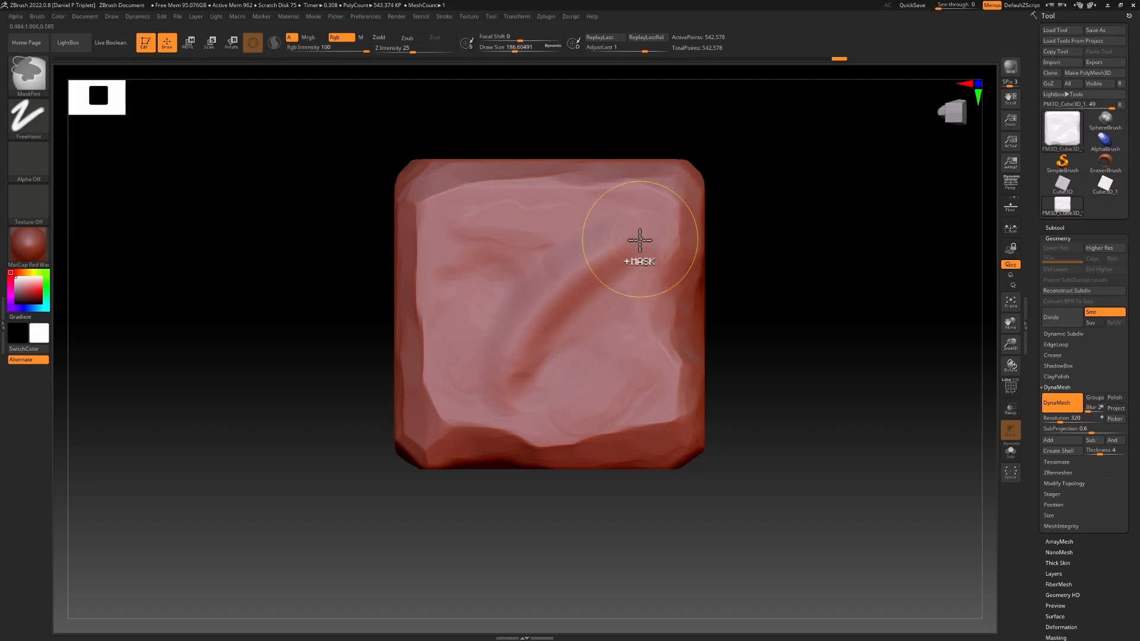
pyautogui.hotkey('ctrl', 'z')
pyautogui.moveTo(583, 254)
pyautogui.mouseDown()
pyautogui.moveTo(501, 346)
pyautogui.moveTo(512, 385)
pyautogui.mouseUp()
pyautogui.hotkey('ctrl', 'z')
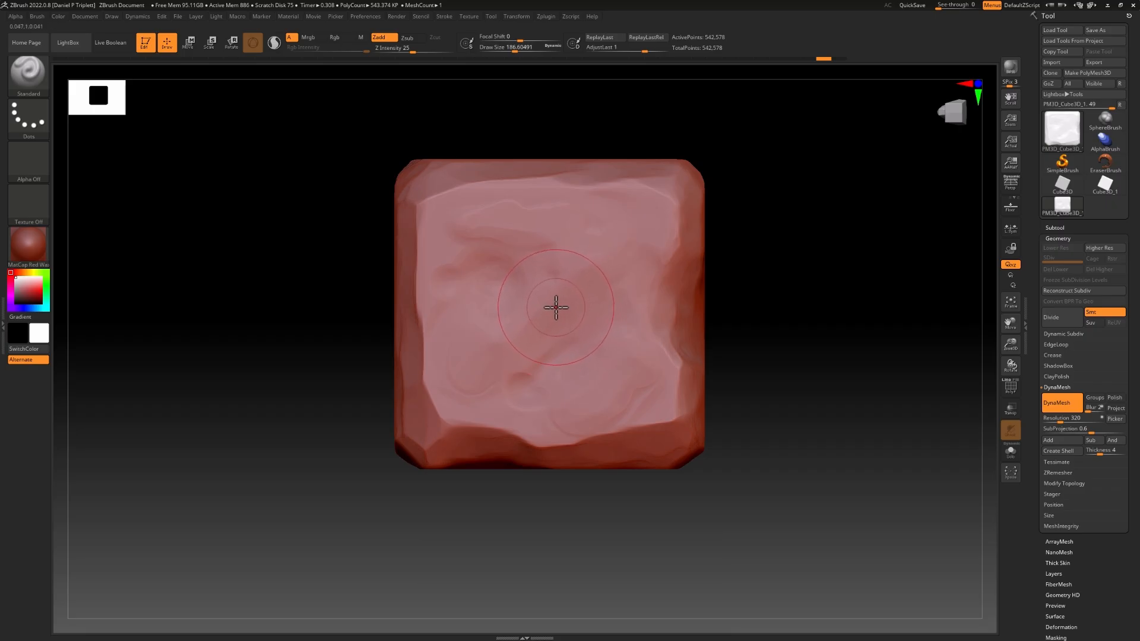
# Set the Standard brush's stroke to DragRect and pull out a test bump near the center of the front face
pyautogui.click(31, 129)
pyautogui.click(124, 126)
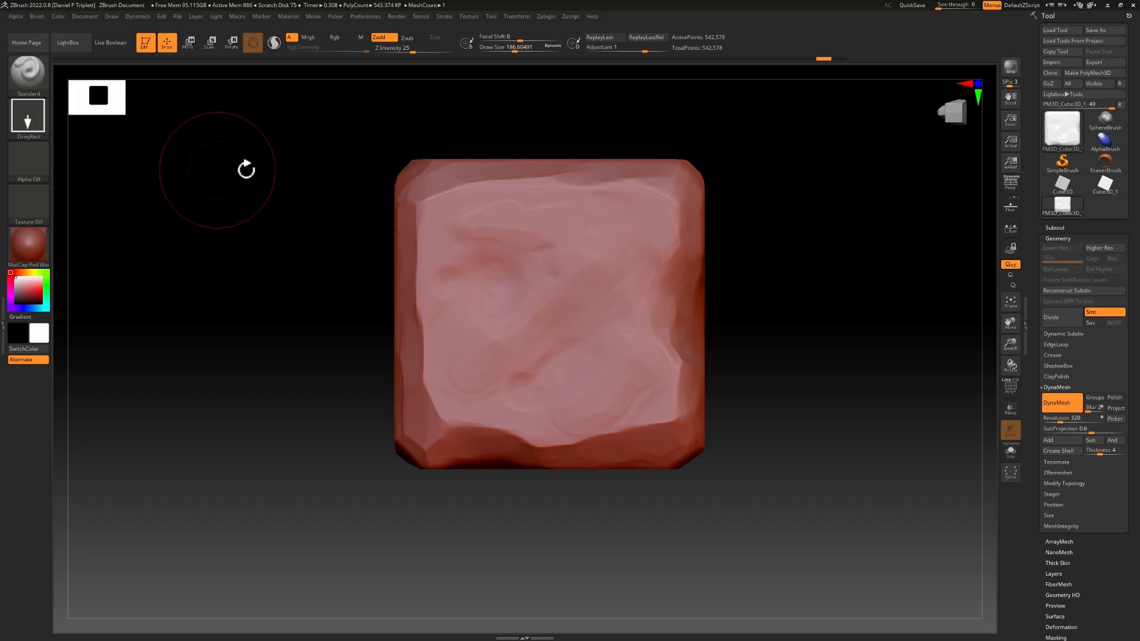
pyautogui.moveTo(545, 295)
pyautogui.mouseDown()
pyautogui.moveTo(605, 244)
pyautogui.moveTo(542, 320)
pyautogui.moveTo(598, 258)
pyautogui.moveTo(580, 295)
pyautogui.mouseUp()
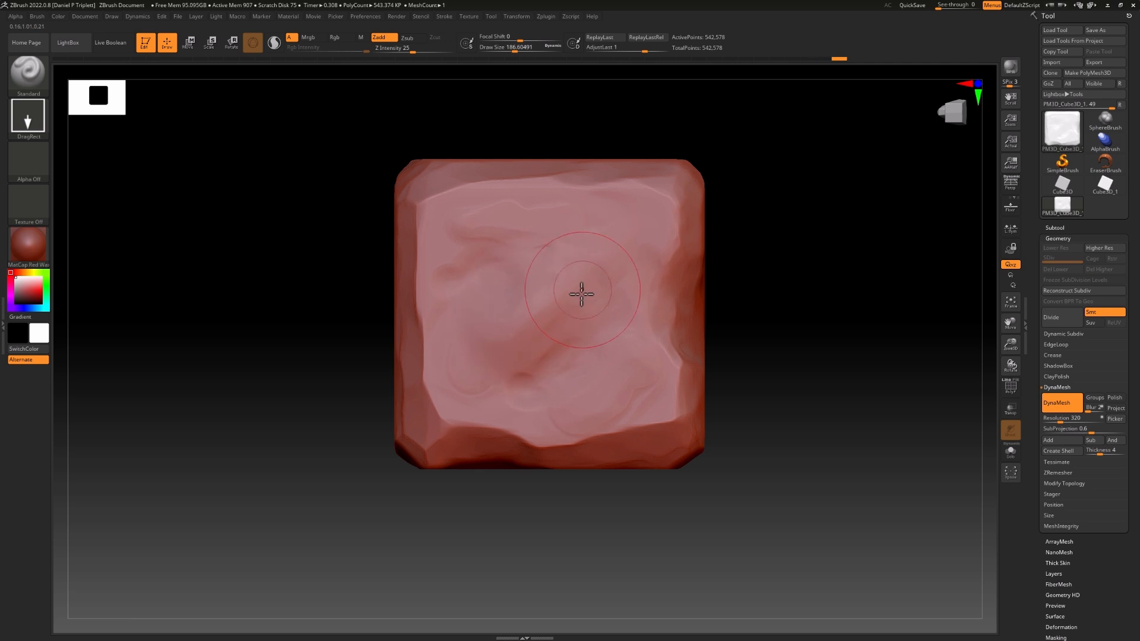
# Undo the last stroke and import BYR_displ_iphone_01_v1.tif as the Standard brush's alpha
pyautogui.press('ctrl')
pyautogui.hotkey('ctrl', 'z')
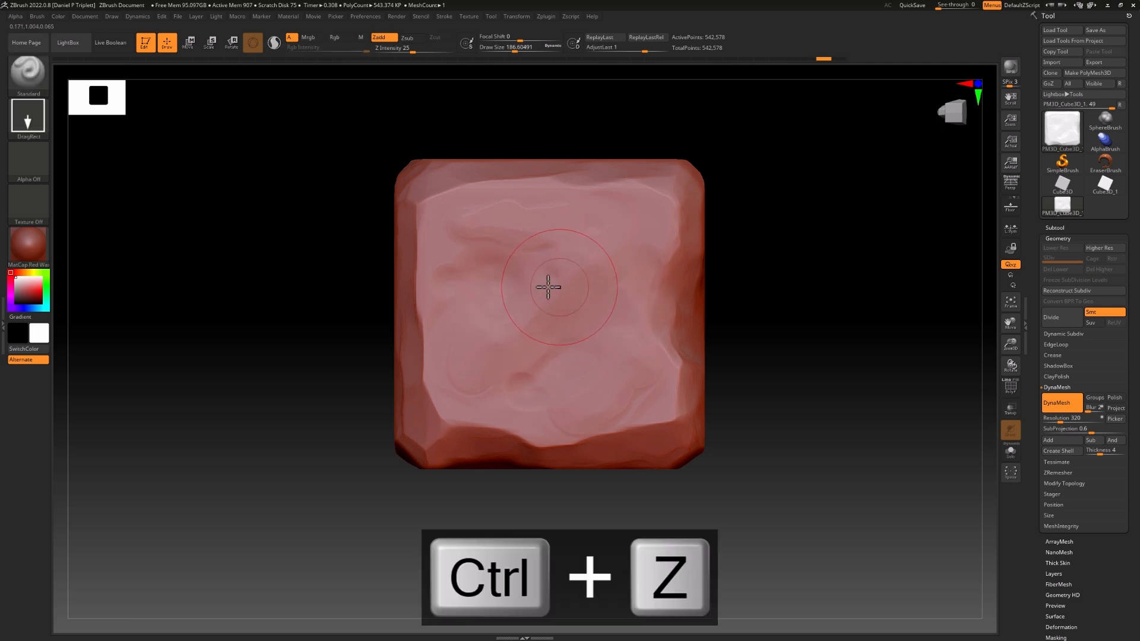
pyautogui.click(31, 171)
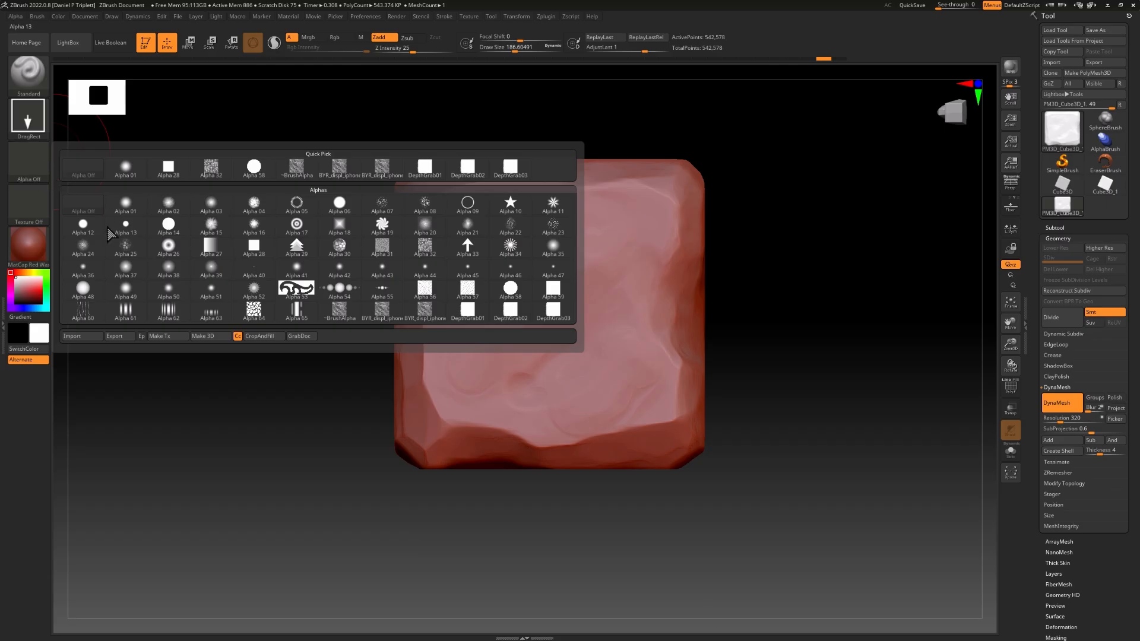
pyautogui.click(87, 335)
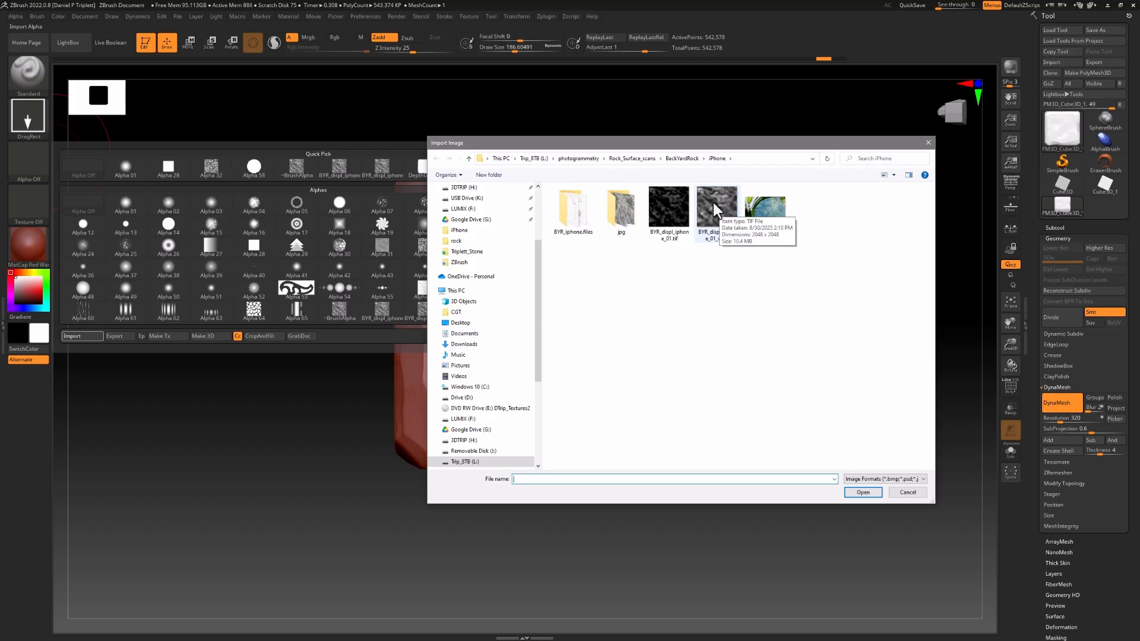
pyautogui.click(713, 205)
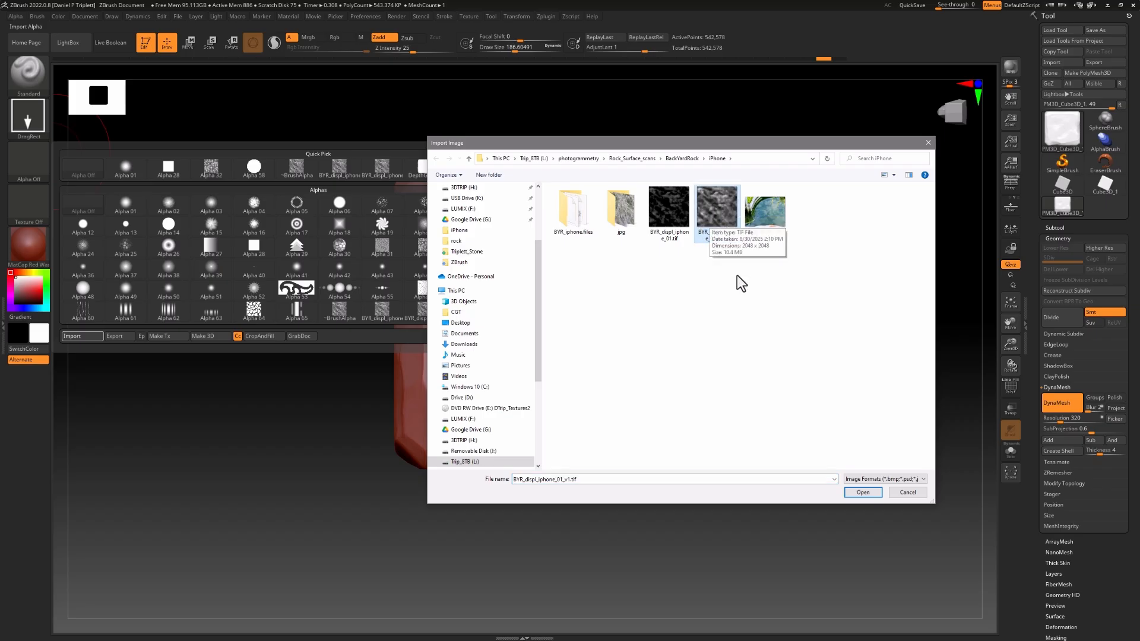
pyautogui.click(861, 492)
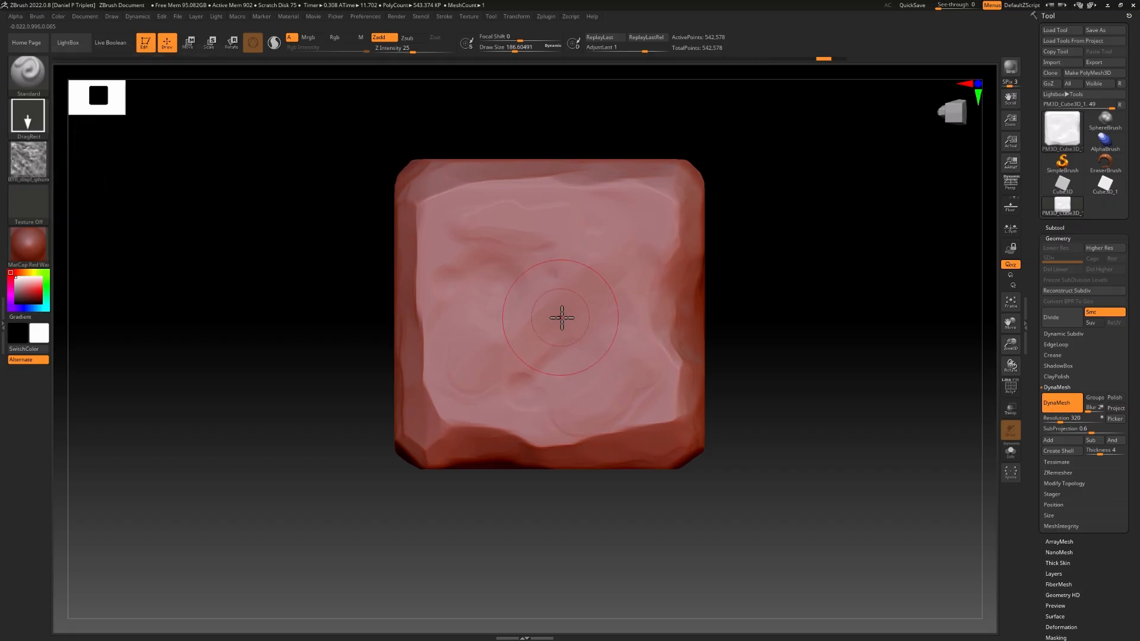
# Stamp the rock alpha across the cube's front face, then along its left bevelled edge and corners
pyautogui.moveTo(562, 318)
pyautogui.mouseDown()
pyautogui.moveTo(595, 277)
pyautogui.moveTo(683, 266)
pyautogui.moveTo(756, 279)
pyautogui.moveTo(796, 326)
pyautogui.moveTo(778, 336)
pyautogui.mouseUp()
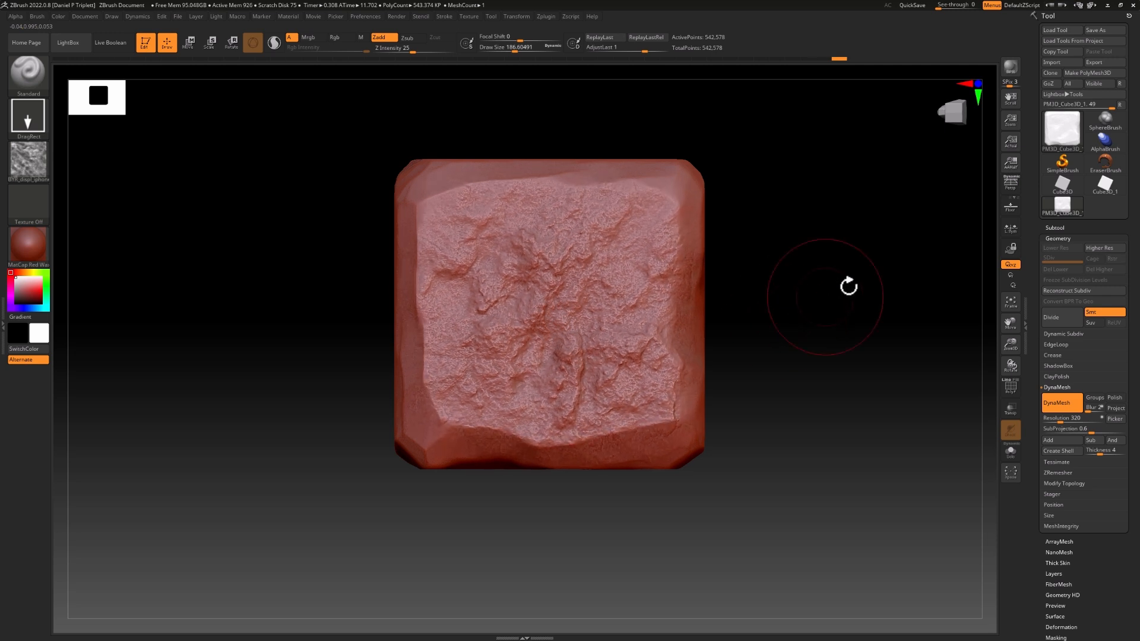
pyautogui.moveTo(849, 287)
pyautogui.mouseDown()
pyautogui.moveTo(863, 269)
pyautogui.moveTo(796, 338)
pyautogui.moveTo(821, 315)
pyautogui.moveTo(860, 321)
pyautogui.moveTo(855, 265)
pyautogui.moveTo(864, 266)
pyautogui.moveTo(839, 265)
pyautogui.moveTo(824, 305)
pyautogui.moveTo(829, 296)
pyautogui.mouseUp()
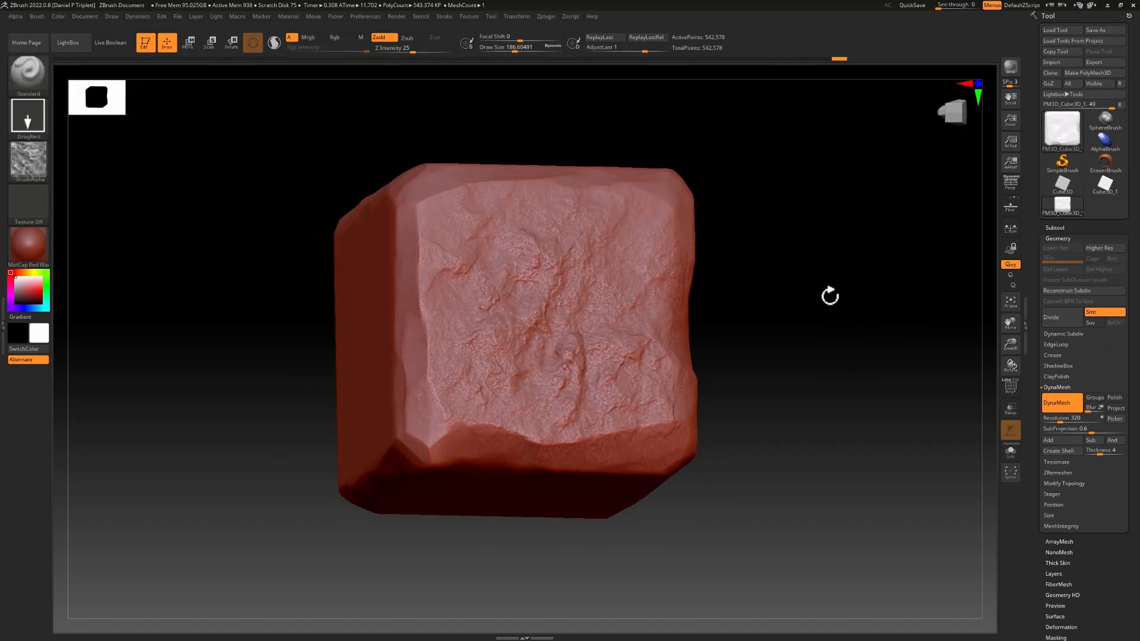
pyautogui.moveTo(433, 408)
pyautogui.mouseDown()
pyautogui.moveTo(465, 395)
pyautogui.moveTo(509, 404)
pyautogui.mouseUp()
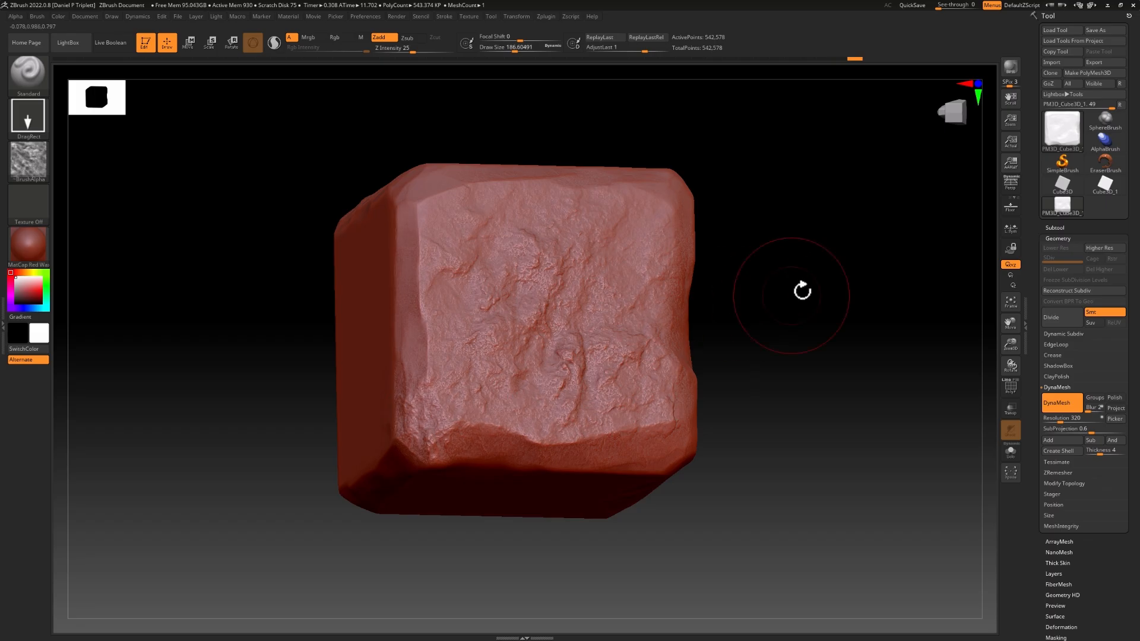
pyautogui.moveTo(804, 290); pyautogui.dragTo(814, 305)
pyautogui.moveTo(407, 176)
pyautogui.mouseDown()
pyautogui.moveTo(453, 145)
pyautogui.moveTo(483, 173)
pyautogui.moveTo(427, 119)
pyautogui.moveTo(339, 167)
pyautogui.mouseUp()
pyautogui.moveTo(733, 306); pyautogui.dragTo(764, 314)
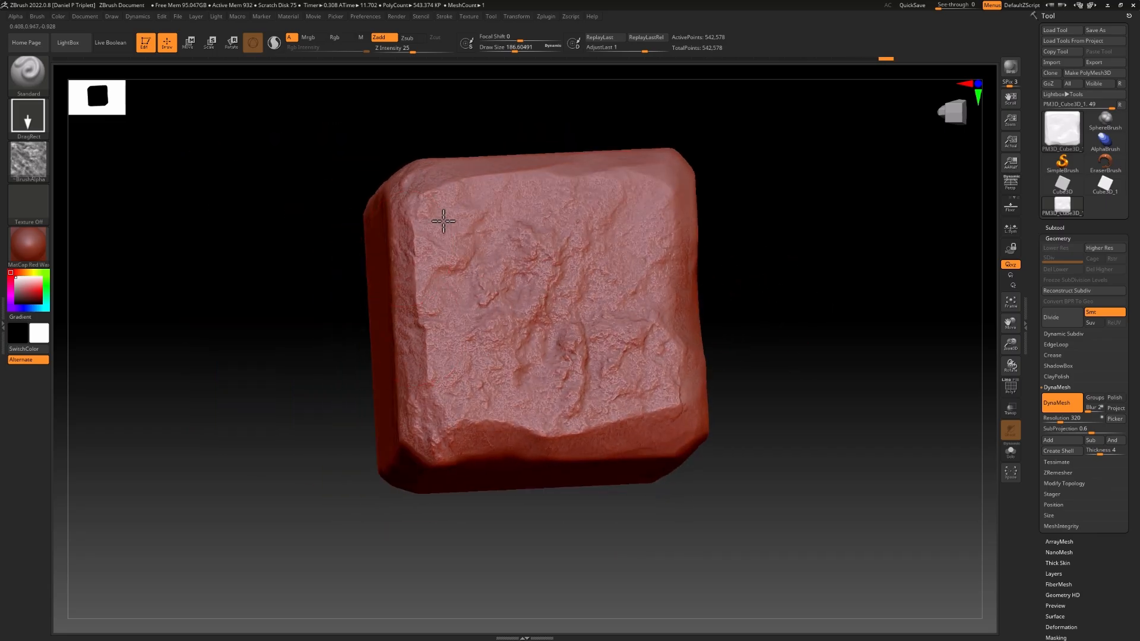
pyautogui.moveTo(824, 295)
pyautogui.mouseDown()
pyautogui.moveTo(814, 312)
pyautogui.moveTo(822, 306)
pyautogui.moveTo(799, 303)
pyautogui.moveTo(801, 293)
pyautogui.mouseUp()
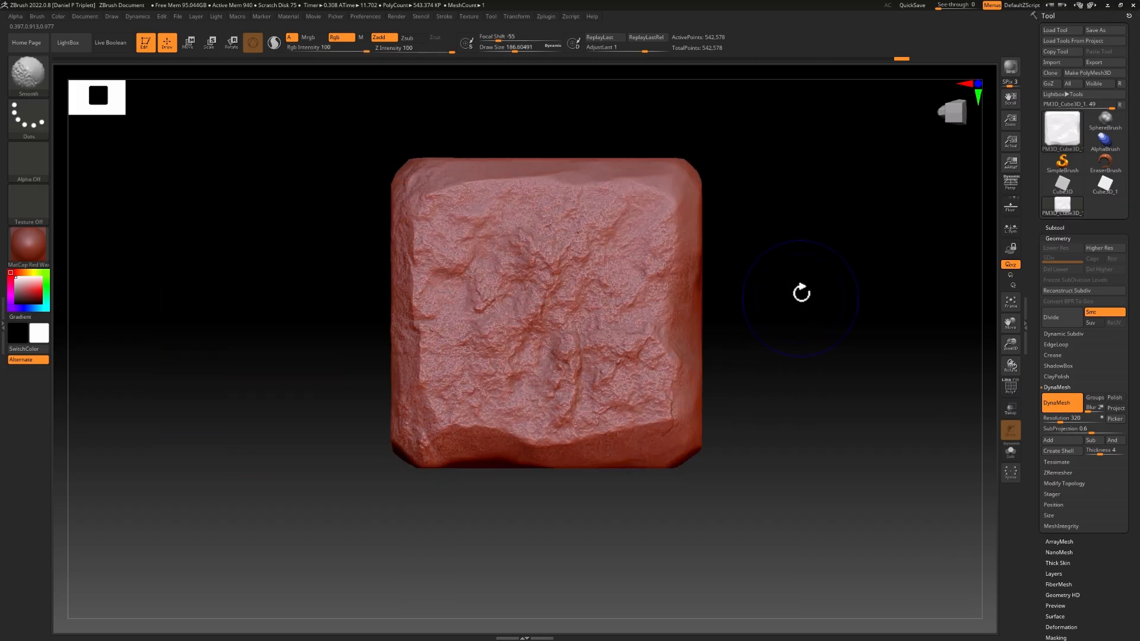
# Switch the stroke to DragDot and try a small rock-alpha stamp on the adjacent smooth face
pyautogui.click(35, 122)
pyautogui.click(301, 129)
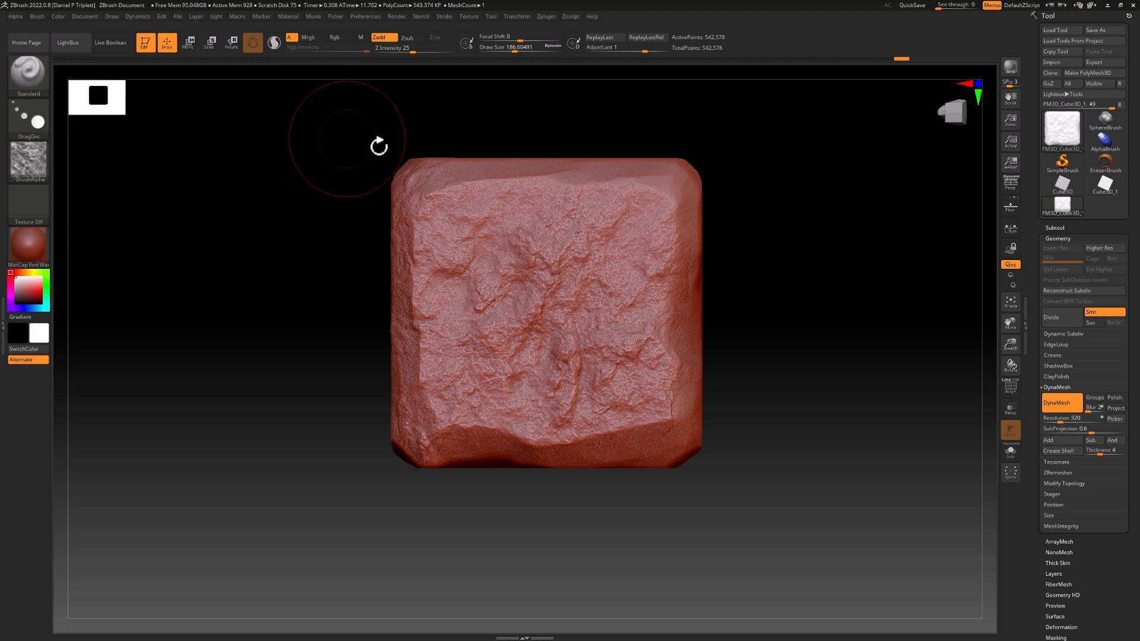
pyautogui.moveTo(781, 323)
pyautogui.mouseDown()
pyautogui.moveTo(836, 319)
pyautogui.moveTo(461, 366)
pyautogui.mouseUp()
pyautogui.moveTo(387, 391); pyautogui.dragTo(447, 307)
pyautogui.moveTo(546, 285)
pyautogui.mouseDown()
pyautogui.moveTo(415, 280)
pyautogui.moveTo(356, 204)
pyautogui.moveTo(397, 266)
pyautogui.mouseUp()
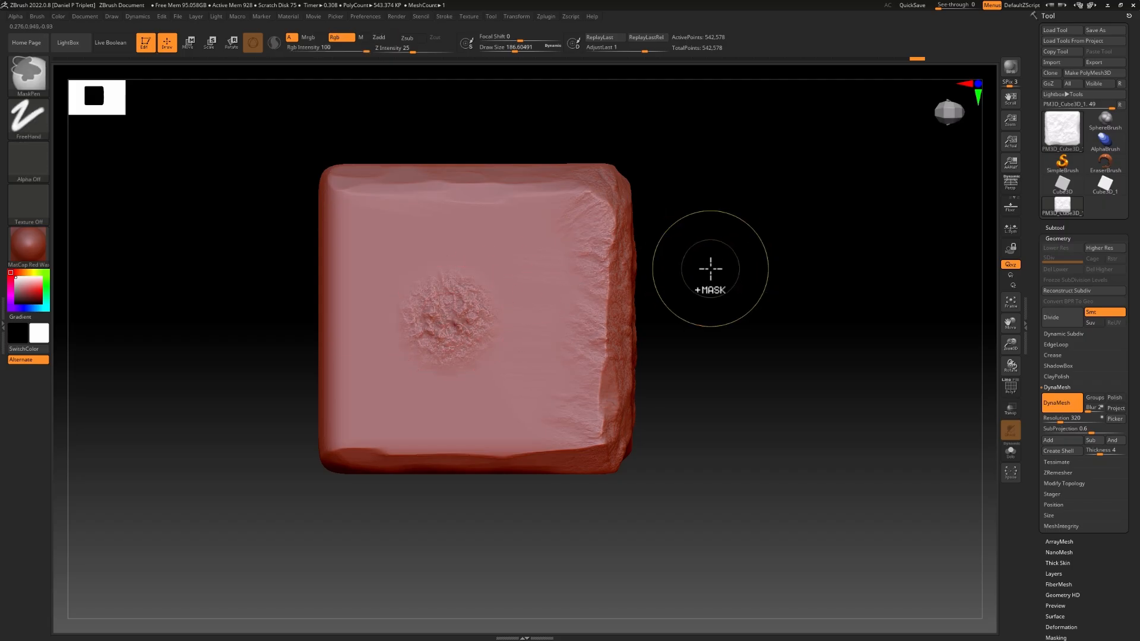
pyautogui.hotkey('ctrl', 'z')
# Enlarge the draw size to about 476 and stamp rock texture on the smooth face's upper and lower areas beside the rough edge
pyautogui.press('space')
pyautogui.moveTo(488, 278); pyautogui.dragTo(509, 278)
pyautogui.moveTo(397, 382); pyautogui.dragTo(543, 251)
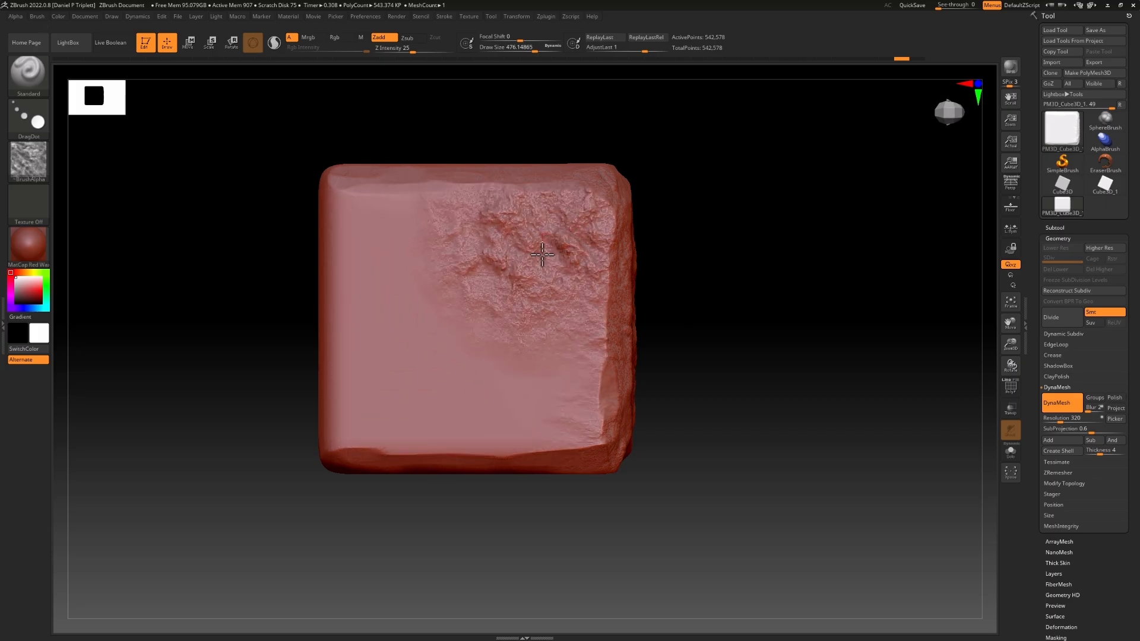
pyautogui.moveTo(743, 323)
pyautogui.mouseDown()
pyautogui.moveTo(748, 351)
pyautogui.moveTo(835, 308)
pyautogui.moveTo(840, 275)
pyautogui.moveTo(837, 311)
pyautogui.moveTo(830, 277)
pyautogui.moveTo(834, 288)
pyautogui.mouseUp()
pyautogui.moveTo(557, 437)
pyautogui.mouseDown()
pyautogui.moveTo(475, 442)
pyautogui.moveTo(547, 433)
pyautogui.mouseUp()
pyautogui.moveTo(355, 532)
pyautogui.mouseDown()
pyautogui.moveTo(358, 519)
pyautogui.moveTo(356, 535)
pyautogui.moveTo(339, 525)
pyautogui.moveTo(359, 538)
pyautogui.mouseUp()
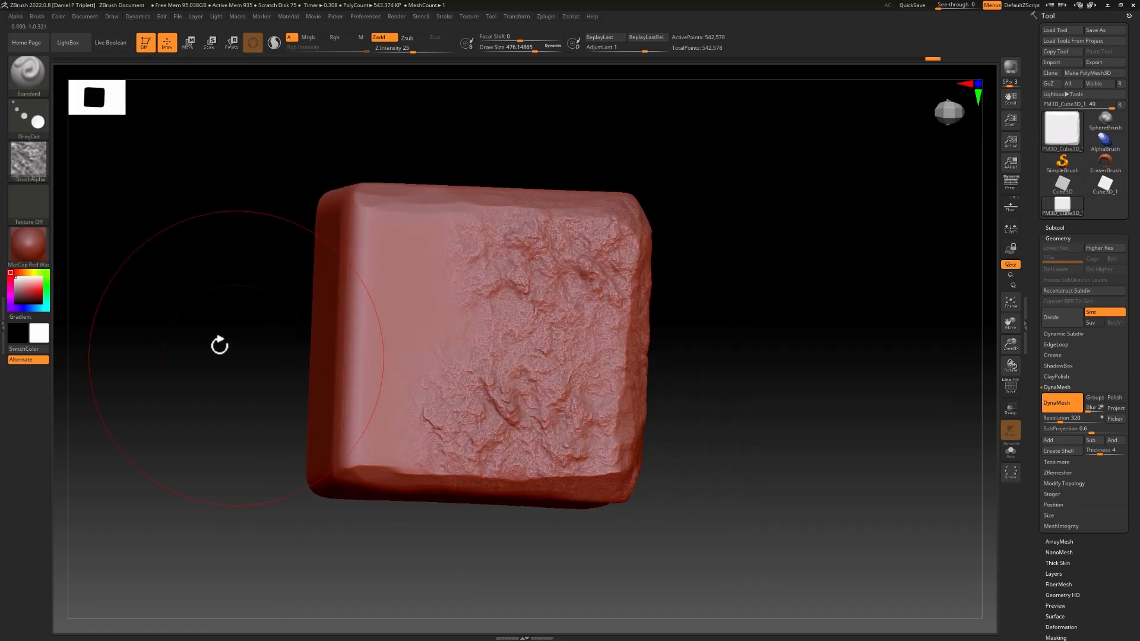
# Reduce the draw size to about 311 and stamp rock texture along the front face's lower bevel
pyautogui.moveTo(219, 341)
pyautogui.mouseDown()
pyautogui.moveTo(216, 323)
pyautogui.moveTo(208, 331)
pyautogui.moveTo(242, 317)
pyautogui.mouseUp()
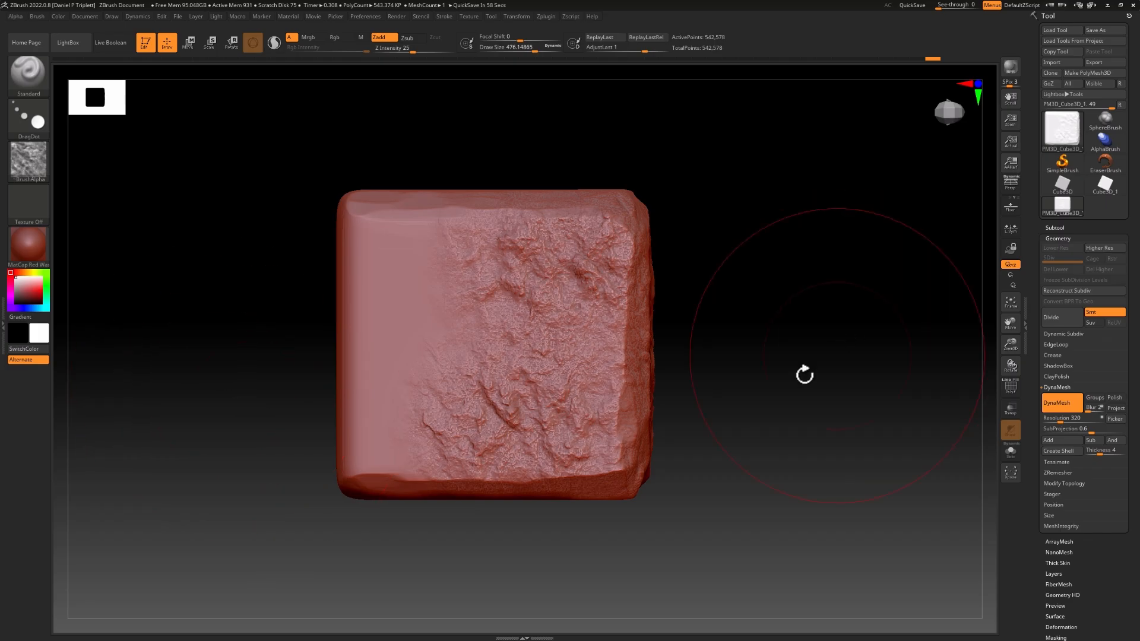
pyautogui.moveTo(837, 377); pyautogui.dragTo(795, 383)
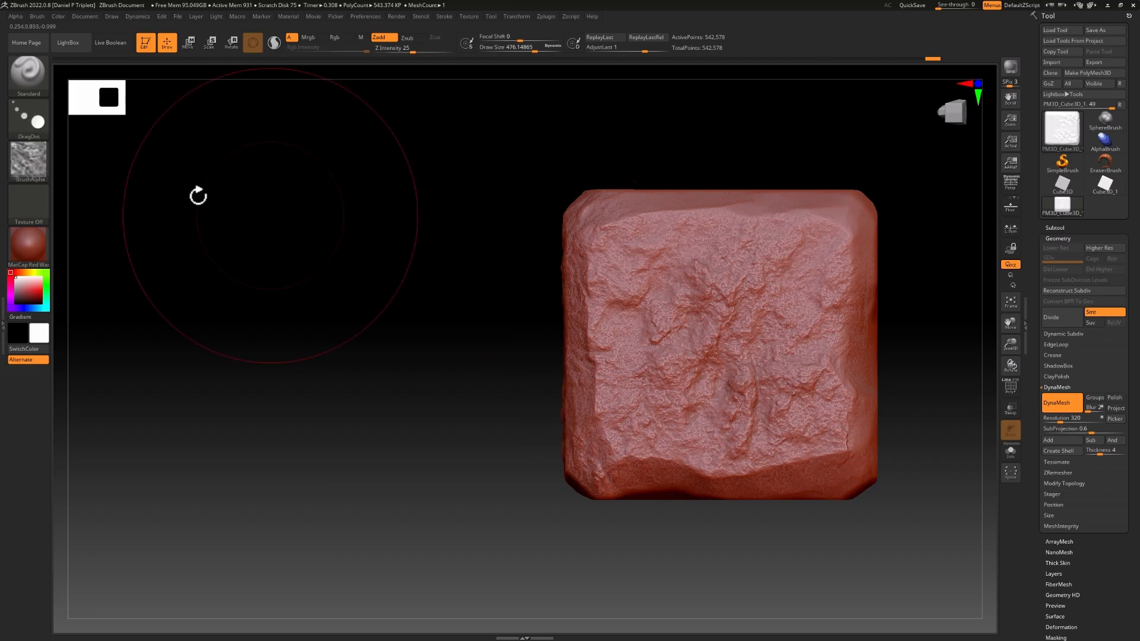
pyautogui.keyDown('alt'); pyautogui.moveTo(326, 372); pyautogui.dragTo(244, 342); pyautogui.keyUp('alt')
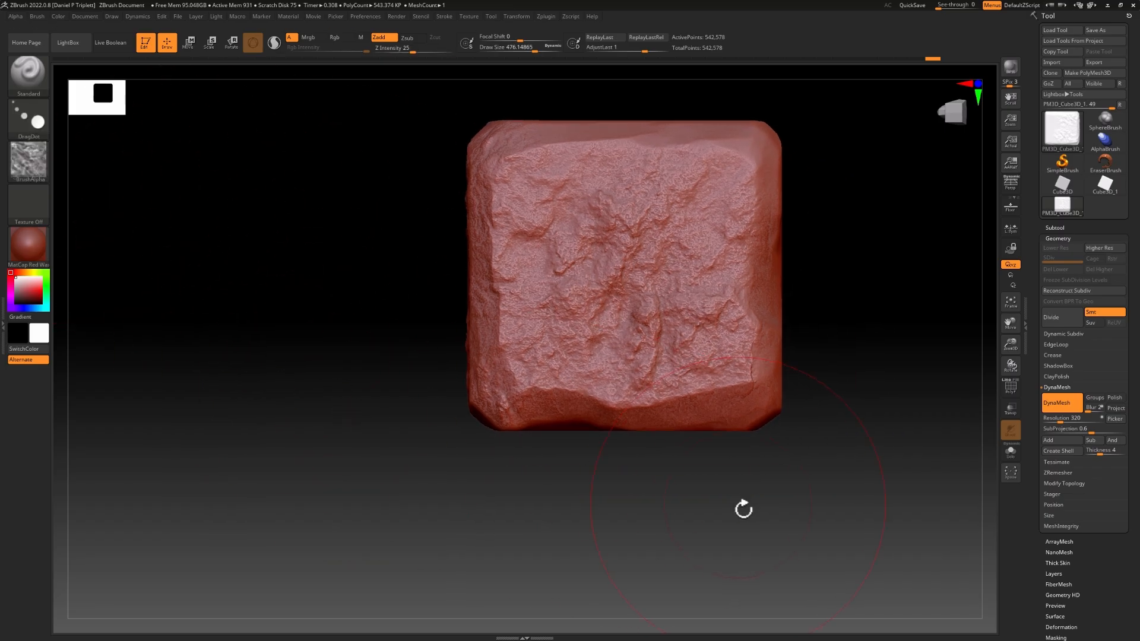
pyautogui.moveTo(743, 509); pyautogui.dragTo(720, 420)
pyautogui.press('space')
pyautogui.moveTo(695, 352); pyautogui.dragTo(681, 352)
pyautogui.moveTo(745, 369)
pyautogui.mouseDown()
pyautogui.moveTo(618, 400)
pyautogui.moveTo(562, 400)
pyautogui.mouseUp()
pyautogui.moveTo(695, 379)
pyautogui.mouseDown()
pyautogui.moveTo(753, 376)
pyautogui.moveTo(641, 387)
pyautogui.moveTo(692, 394)
pyautogui.moveTo(752, 355)
pyautogui.mouseUp()
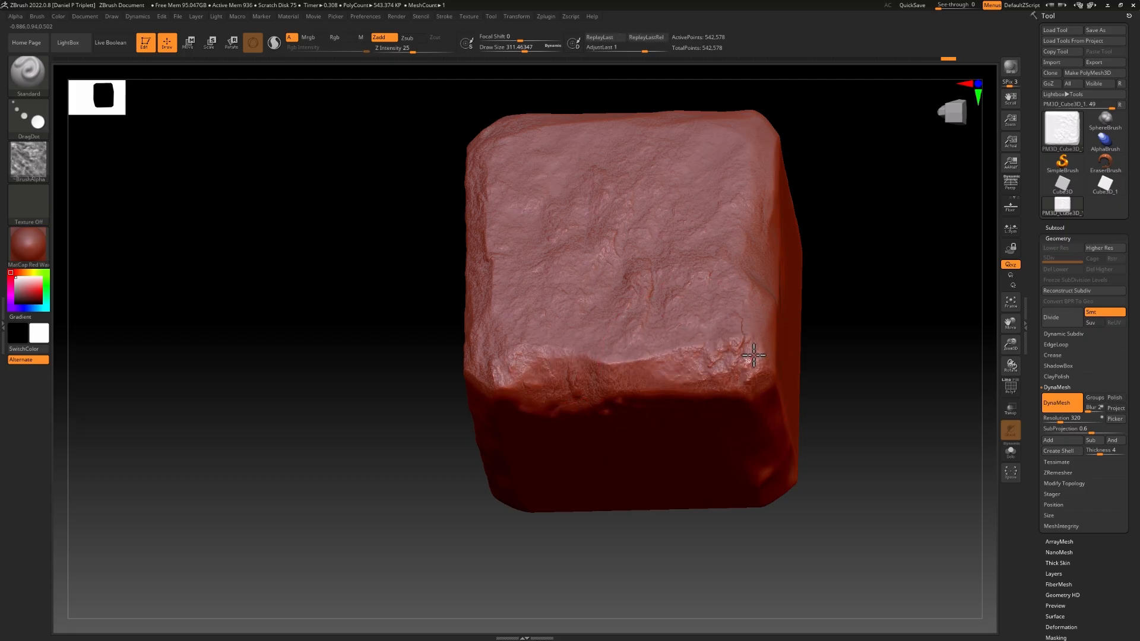
# Switch the stroke back to DragRect and stamp rock texture on the front face's right and upper bevels
pyautogui.click(29, 119)
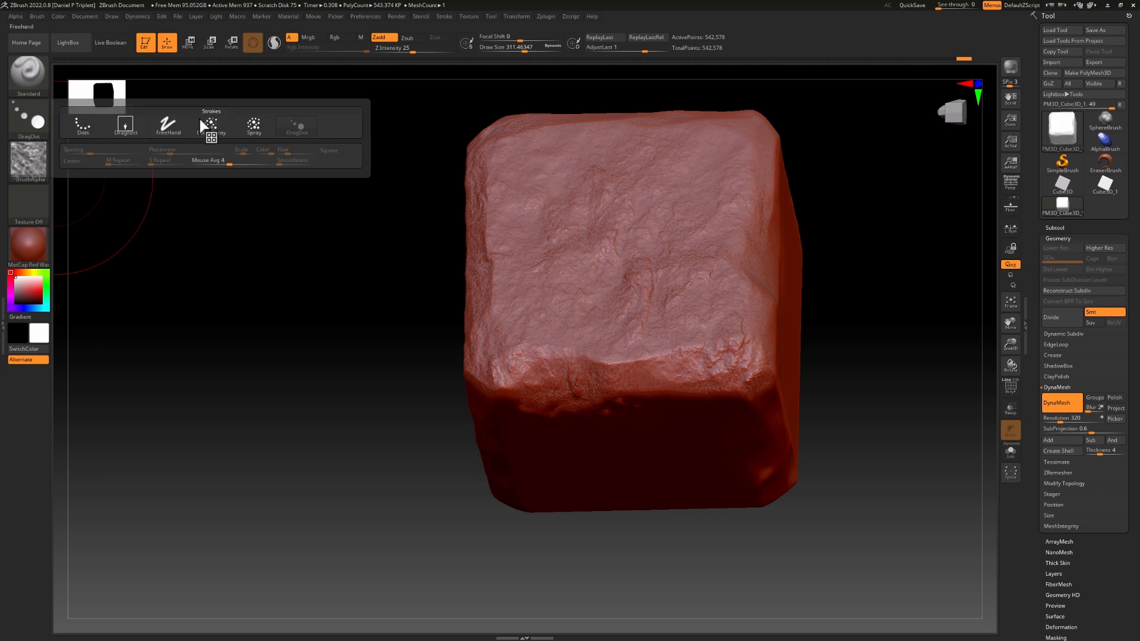
pyautogui.click(125, 126)
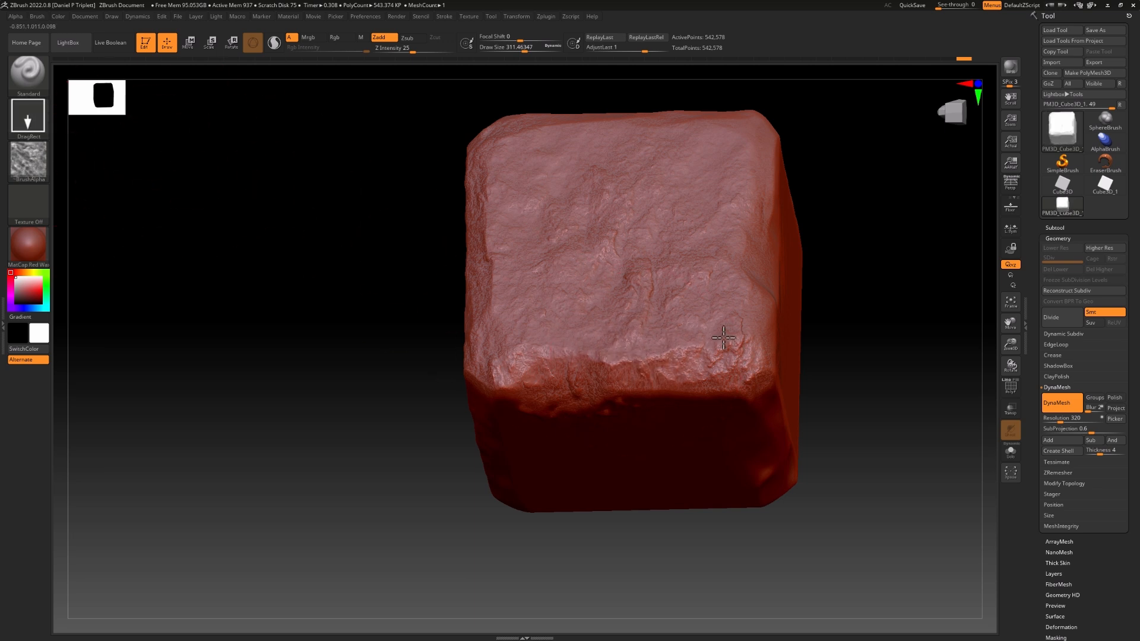
pyautogui.moveTo(809, 317); pyautogui.dragTo(712, 362)
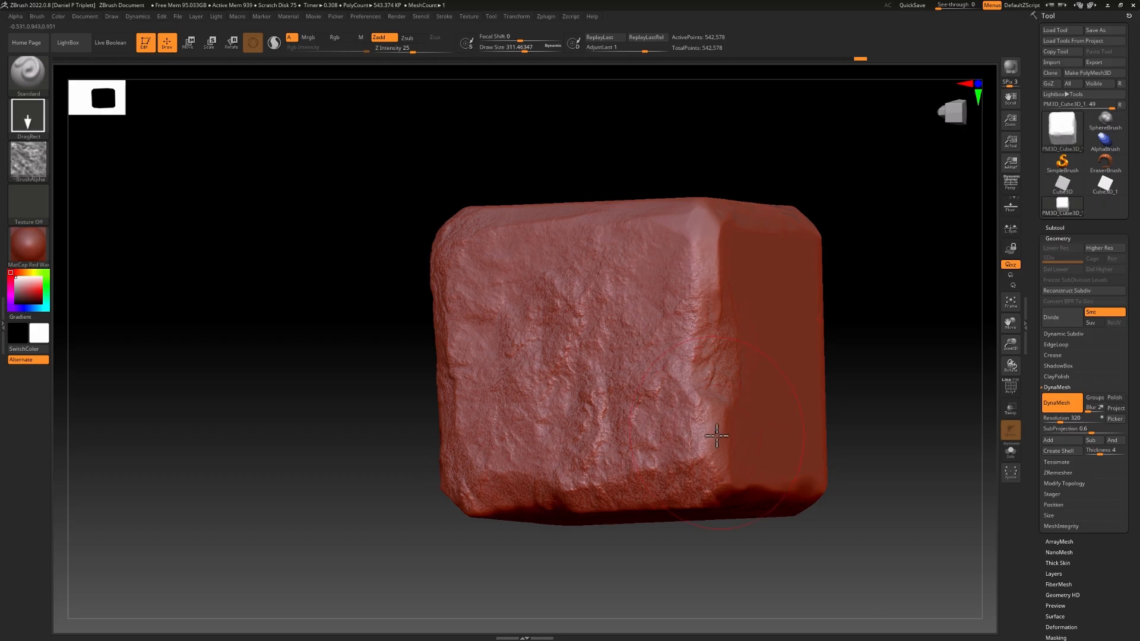
pyautogui.moveTo(913, 346); pyautogui.dragTo(874, 371)
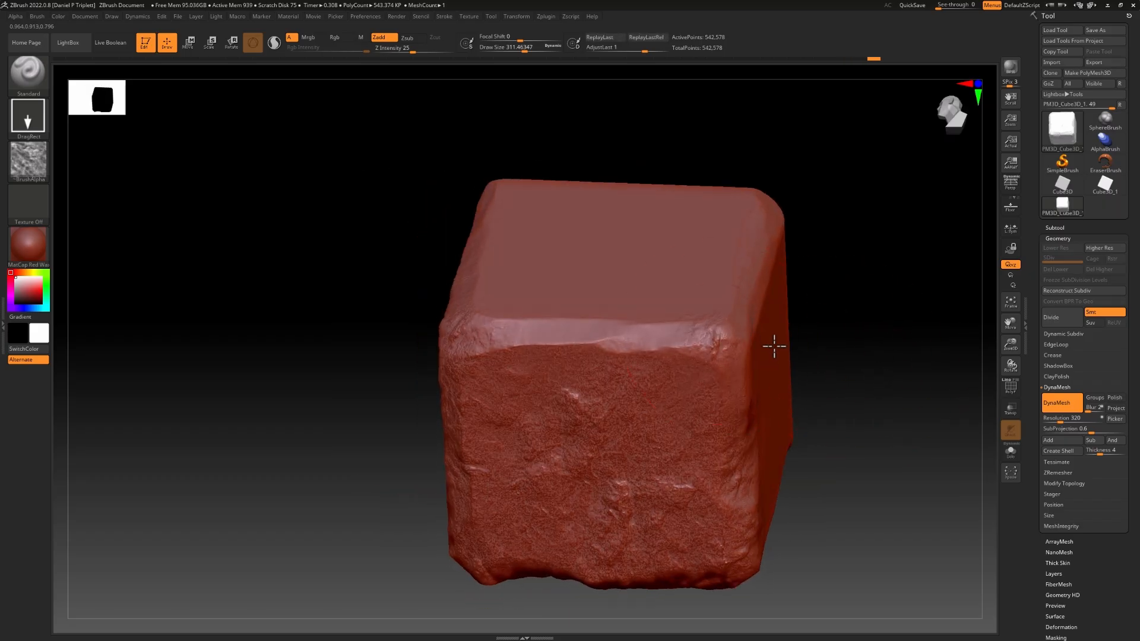
pyautogui.moveTo(759, 334); pyautogui.dragTo(624, 340)
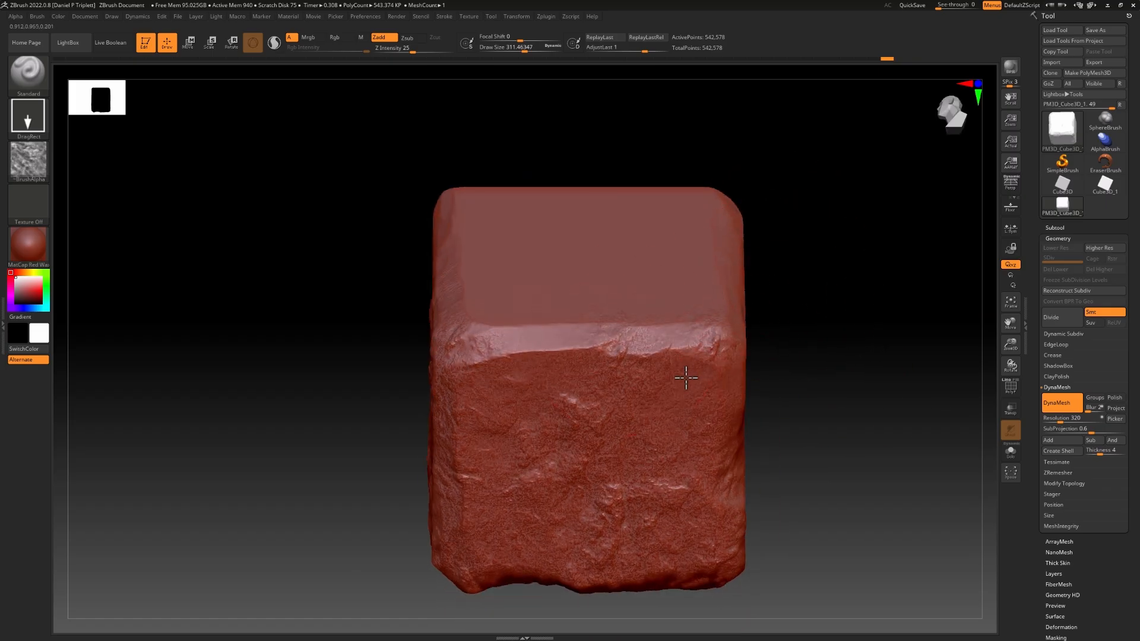
# Subdivide the cube mesh to subdivision level 2
pyautogui.moveTo(1068, 138)
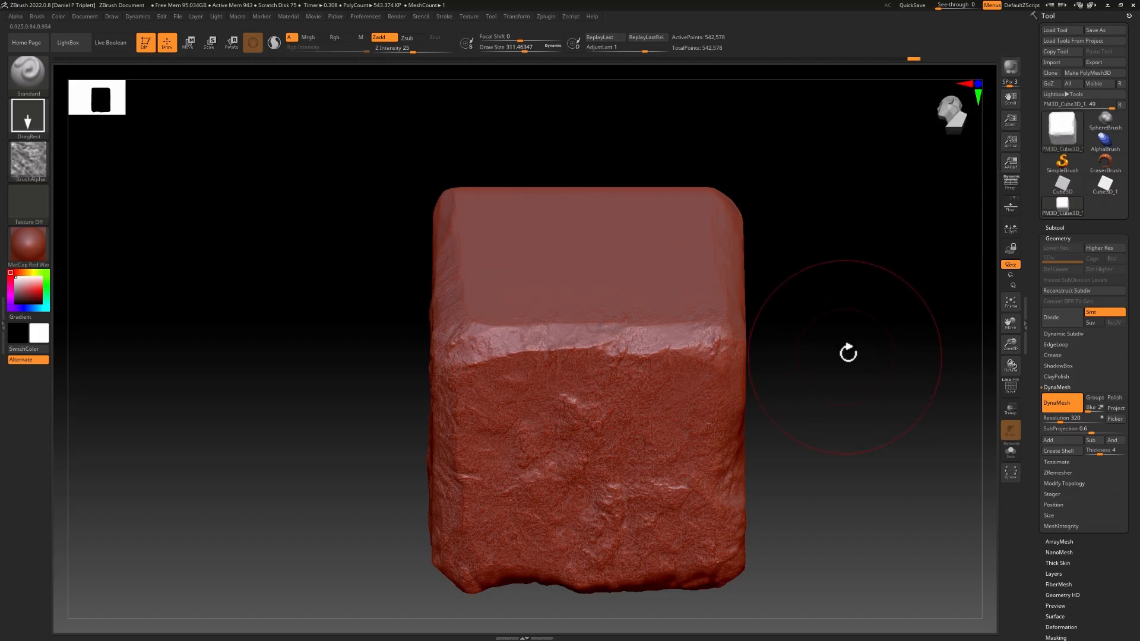
pyautogui.moveTo(847, 351); pyautogui.dragTo(850, 323)
pyautogui.press('ctrl')
pyautogui.hotkey('ctrl', 'd')
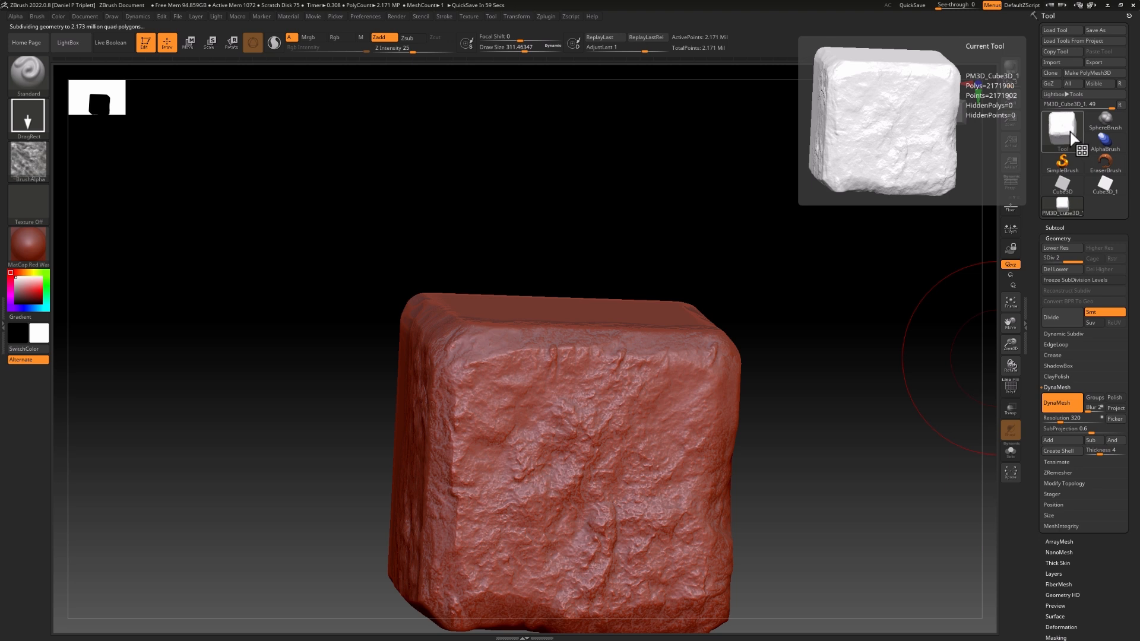
# Try a large rock-alpha stamp on an untextured side face at subdivision level 2
pyautogui.moveTo(796, 300); pyautogui.dragTo(808, 378)
pyautogui.keyDown('alt'); pyautogui.moveTo(850, 282); pyautogui.dragTo(837, 450); pyautogui.keyUp('alt')
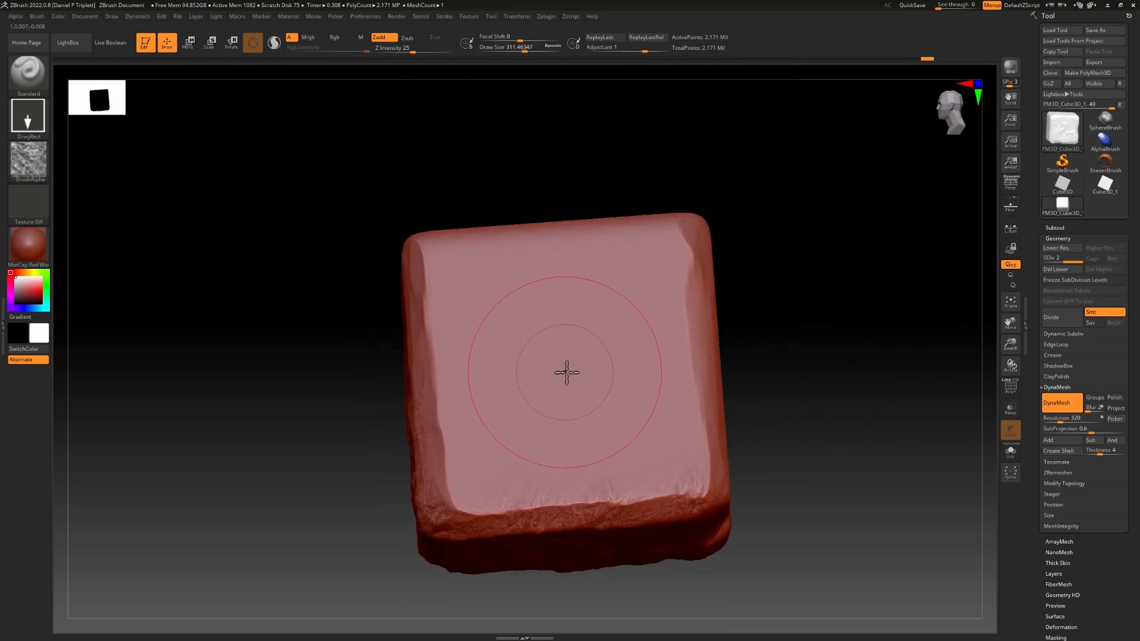
pyautogui.moveTo(568, 374); pyautogui.dragTo(679, 287)
pyautogui.moveTo(753, 295); pyautogui.dragTo(906, 392)
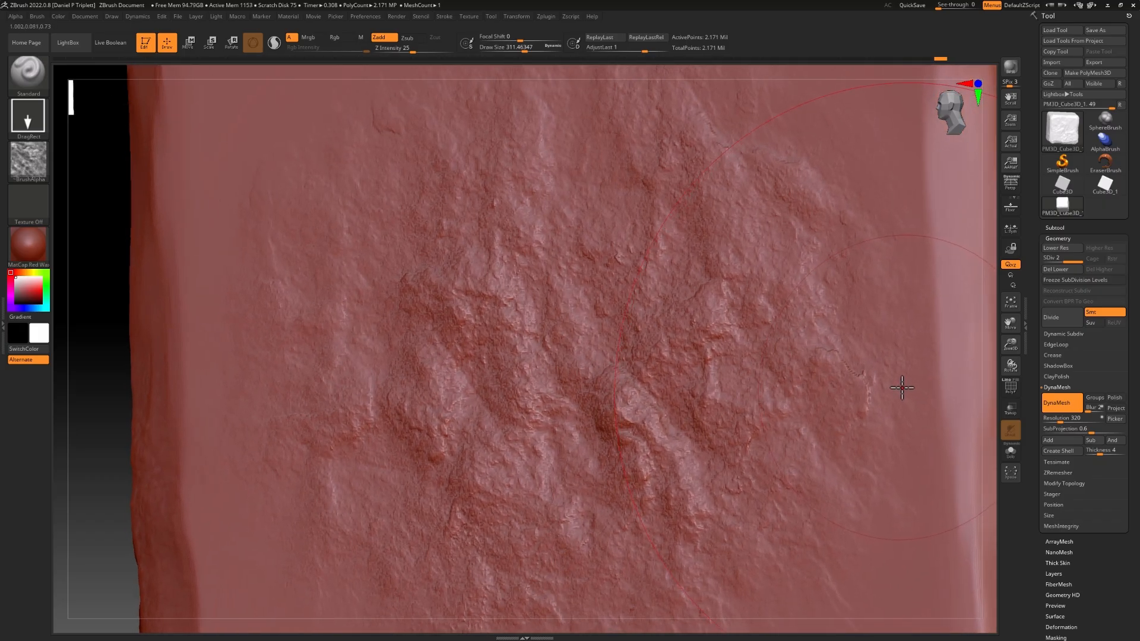
pyautogui.hotkey('ctrl', 'z')
# Subdivide the mesh to level 3 and stamp the rock alpha large on the untextured side face
pyautogui.hotkey('ctrl', 'd')
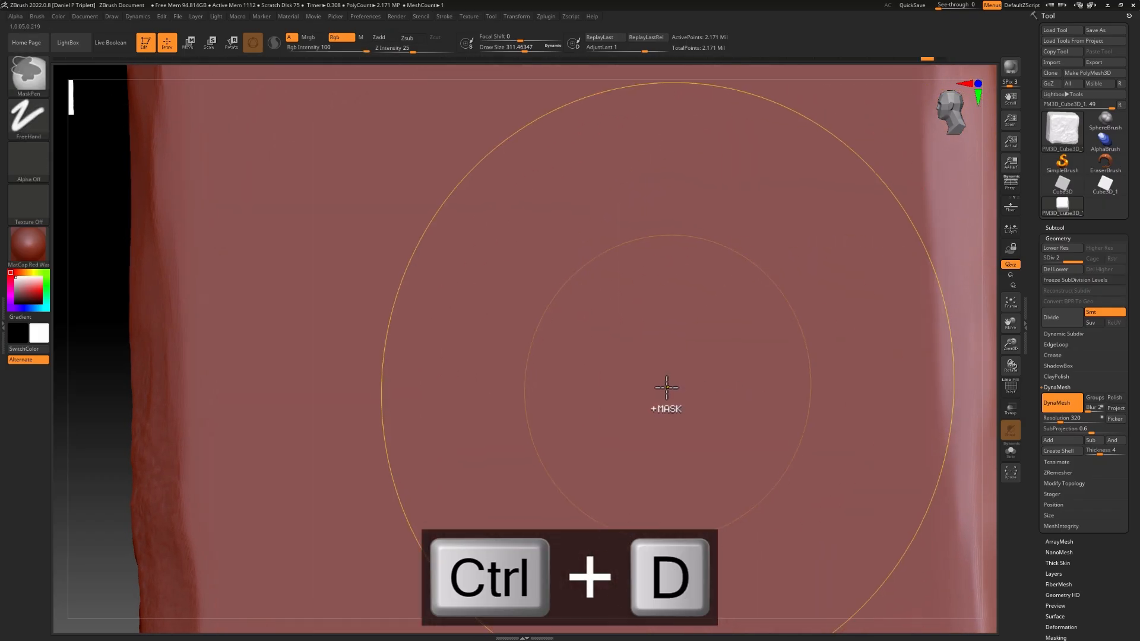
pyautogui.moveTo(1063, 130)
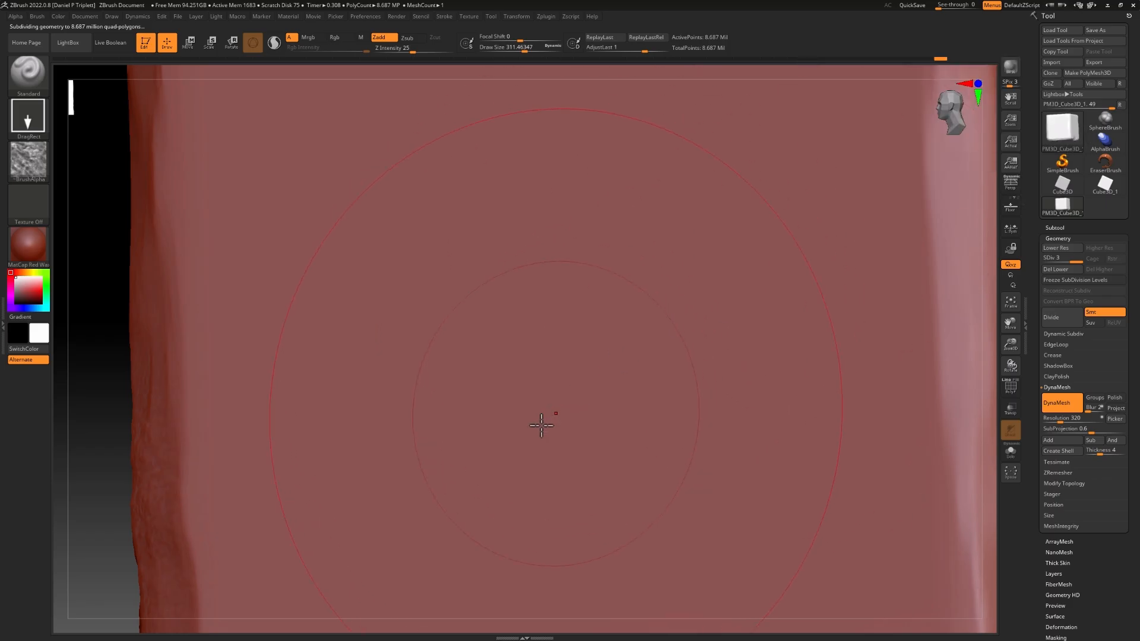
pyautogui.moveTo(566, 370); pyautogui.dragTo(780, 216)
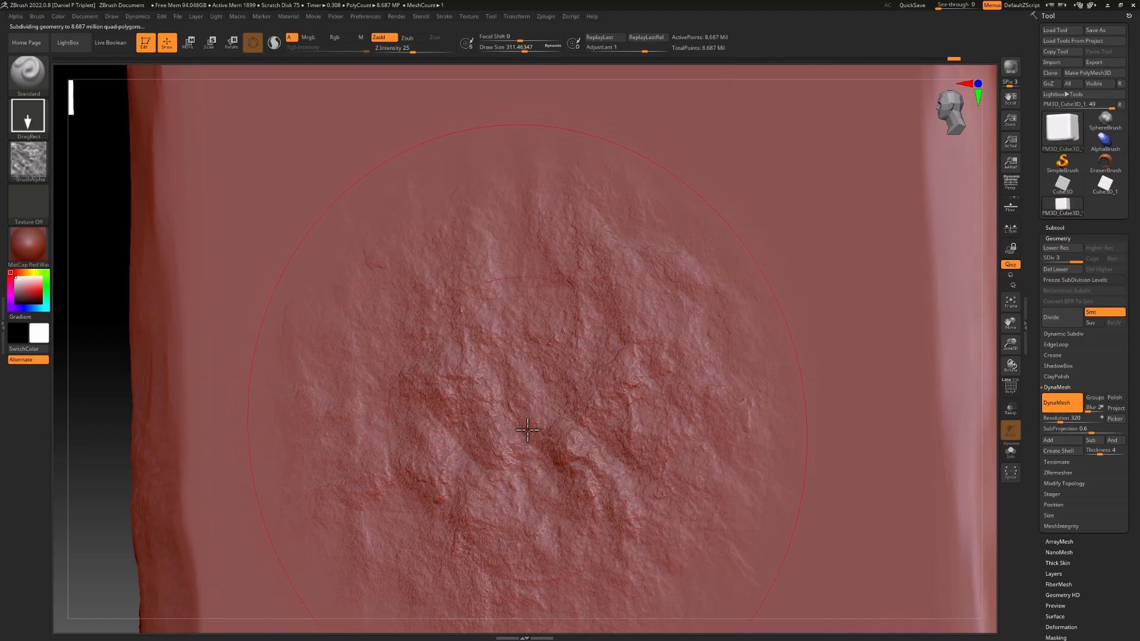
# Lower the Z Intensity to 18 and stamp softer rock detail over the textured front face
pyautogui.press('f')
pyautogui.moveTo(862, 314)
pyautogui.mouseDown()
pyautogui.moveTo(929, 275)
pyautogui.moveTo(880, 334)
pyautogui.moveTo(886, 234)
pyautogui.moveTo(837, 374)
pyautogui.moveTo(872, 224)
pyautogui.moveTo(881, 331)
pyautogui.moveTo(885, 313)
pyautogui.moveTo(857, 326)
pyautogui.moveTo(861, 357)
pyautogui.moveTo(855, 344)
pyautogui.mouseUp()
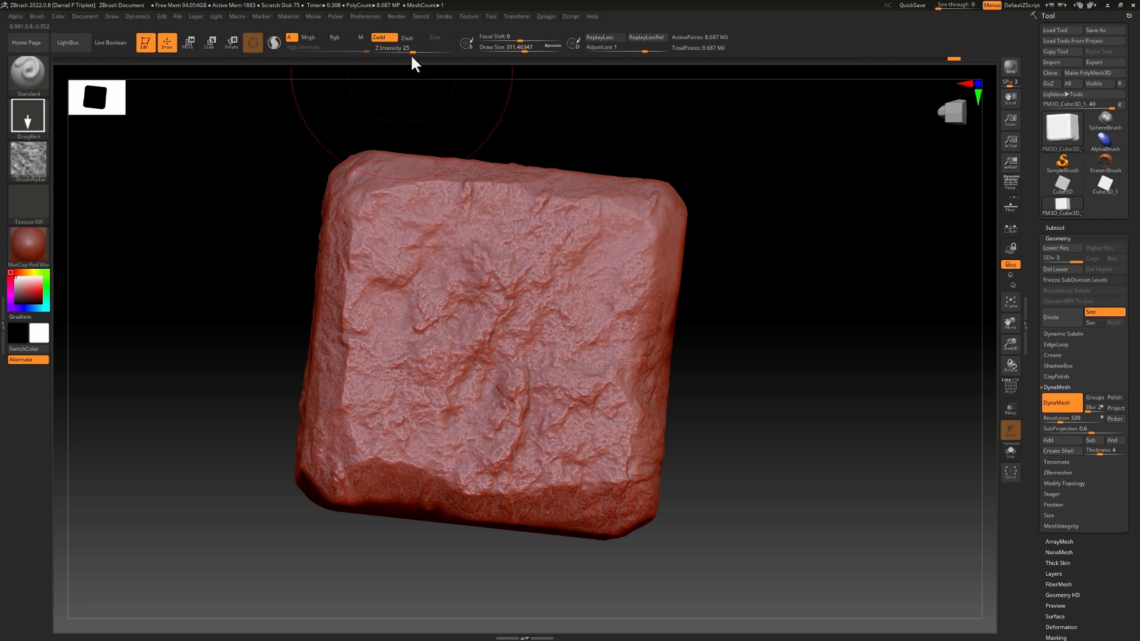
pyautogui.moveTo(412, 49); pyautogui.dragTo(398, 50)
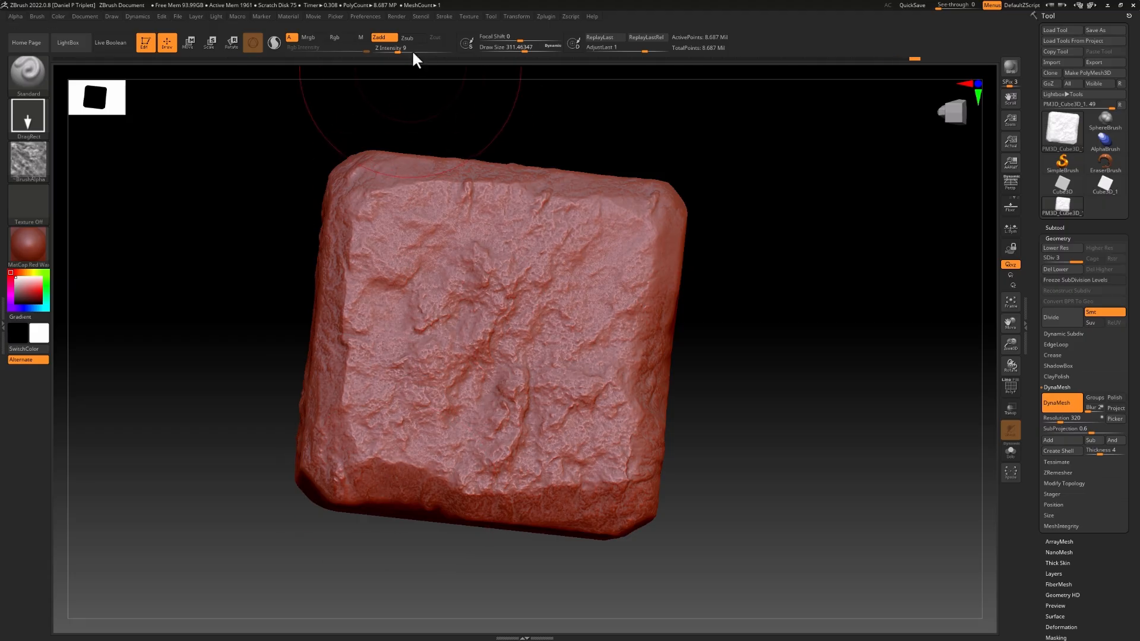
pyautogui.moveTo(404, 49); pyautogui.dragTo(407, 48)
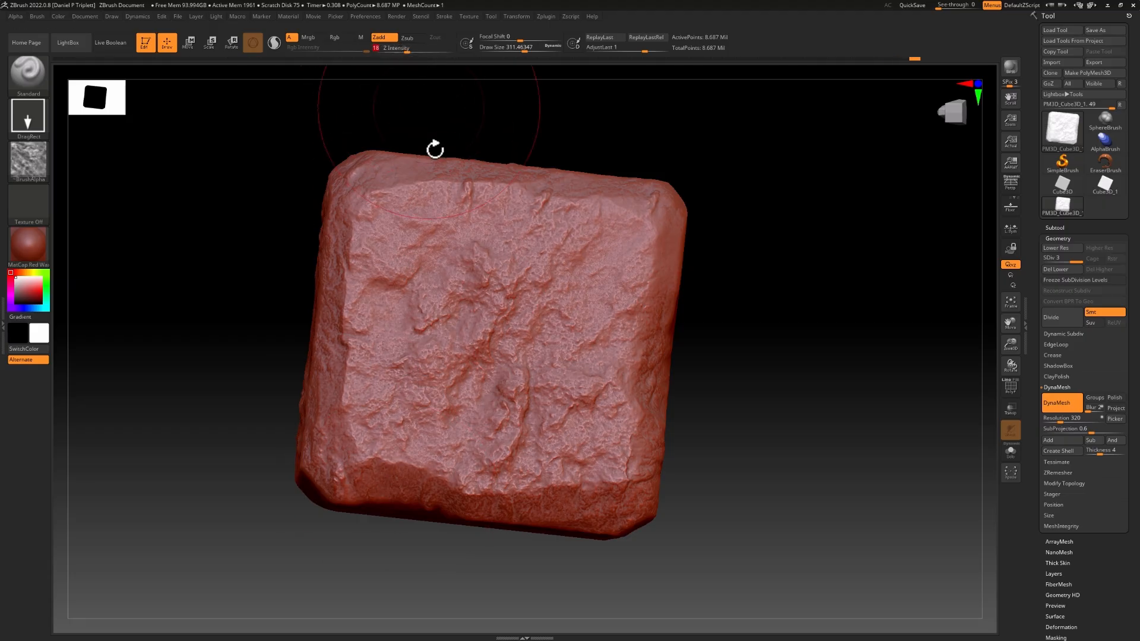
pyautogui.moveTo(497, 402)
pyautogui.mouseDown()
pyautogui.moveTo(482, 443)
pyautogui.moveTo(502, 458)
pyautogui.mouseUp()
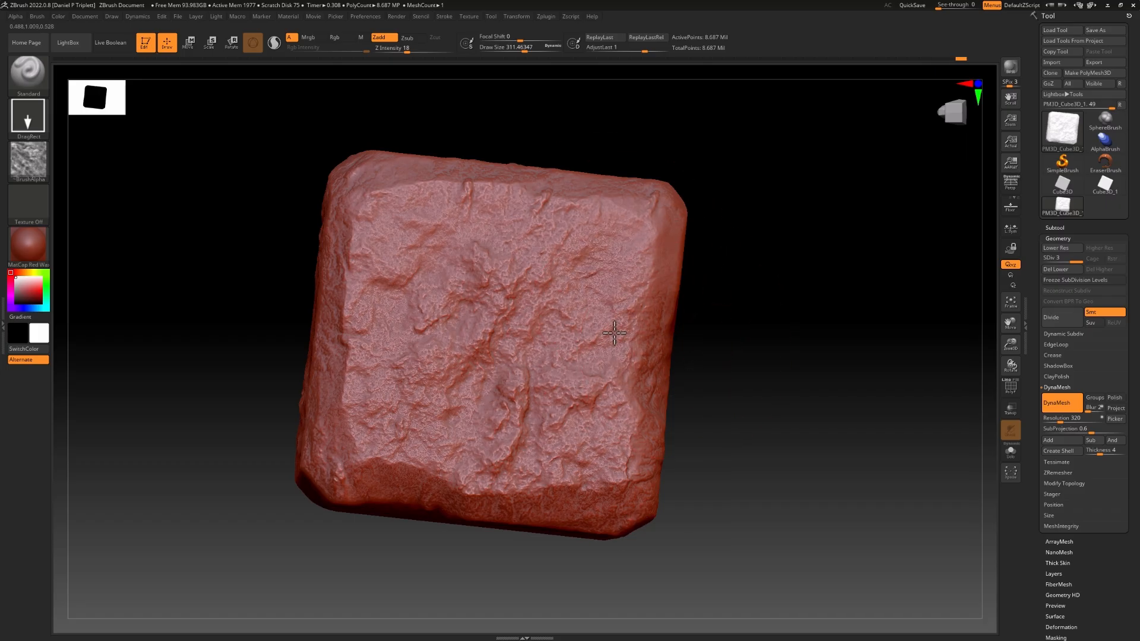
pyautogui.moveTo(796, 298); pyautogui.dragTo(726, 310)
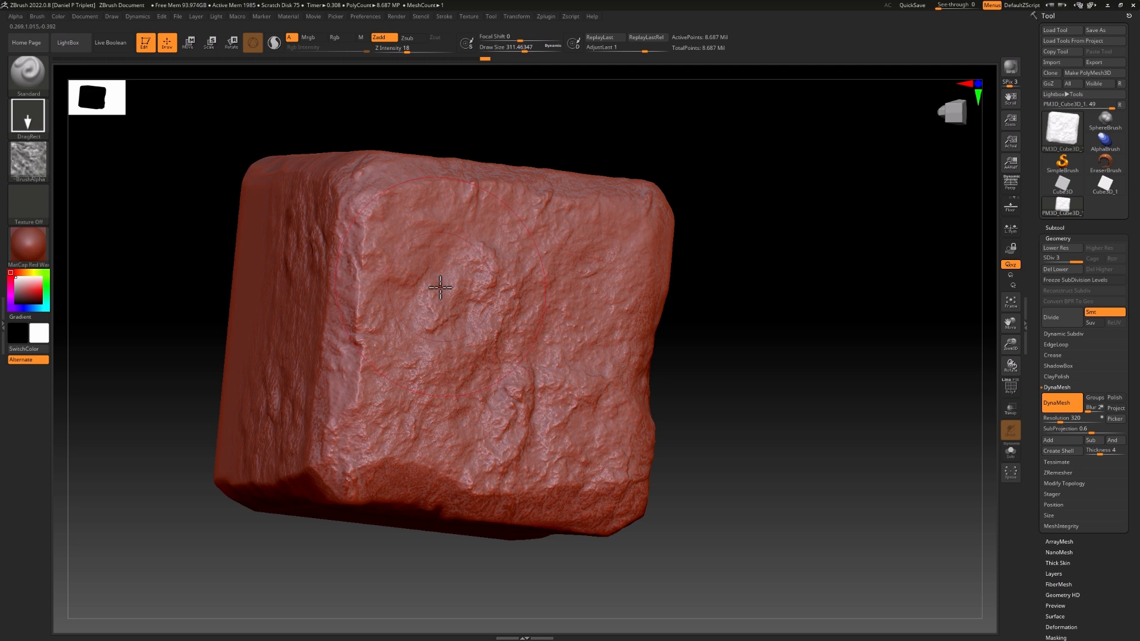
# Flatten the raised rock detail across the cube's front face with the TrimDynamic brush
pyautogui.moveTo(788, 271)
pyautogui.mouseDown()
pyautogui.moveTo(847, 268)
pyautogui.moveTo(847, 298)
pyautogui.moveTo(853, 285)
pyautogui.moveTo(828, 323)
pyautogui.moveTo(820, 292)
pyautogui.mouseUp()
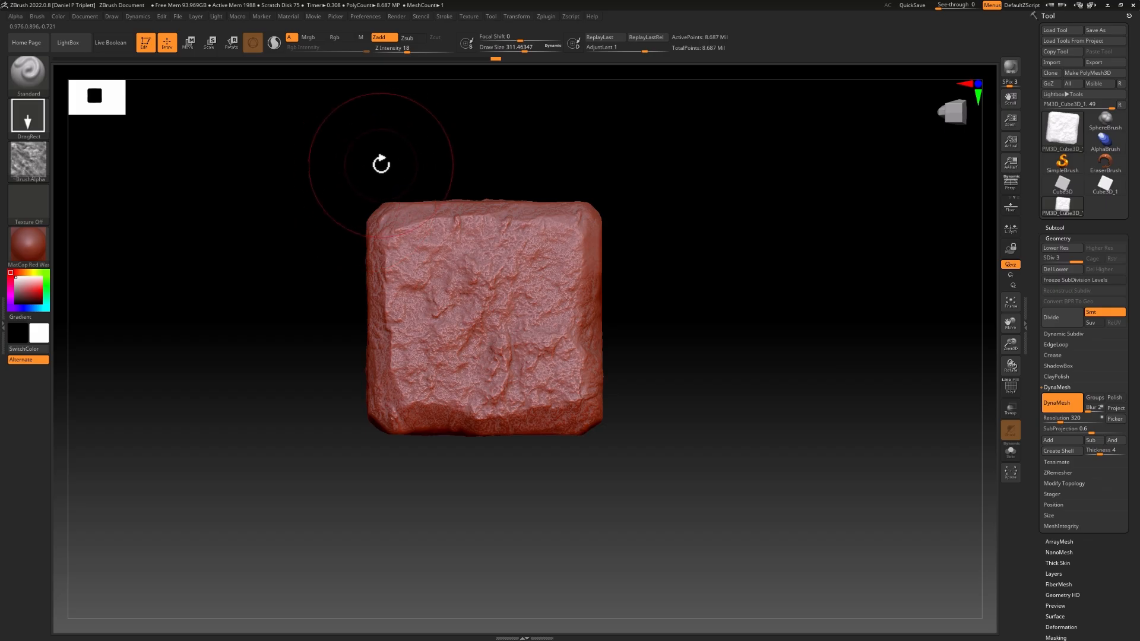
pyautogui.press('b')
pyautogui.press('b')
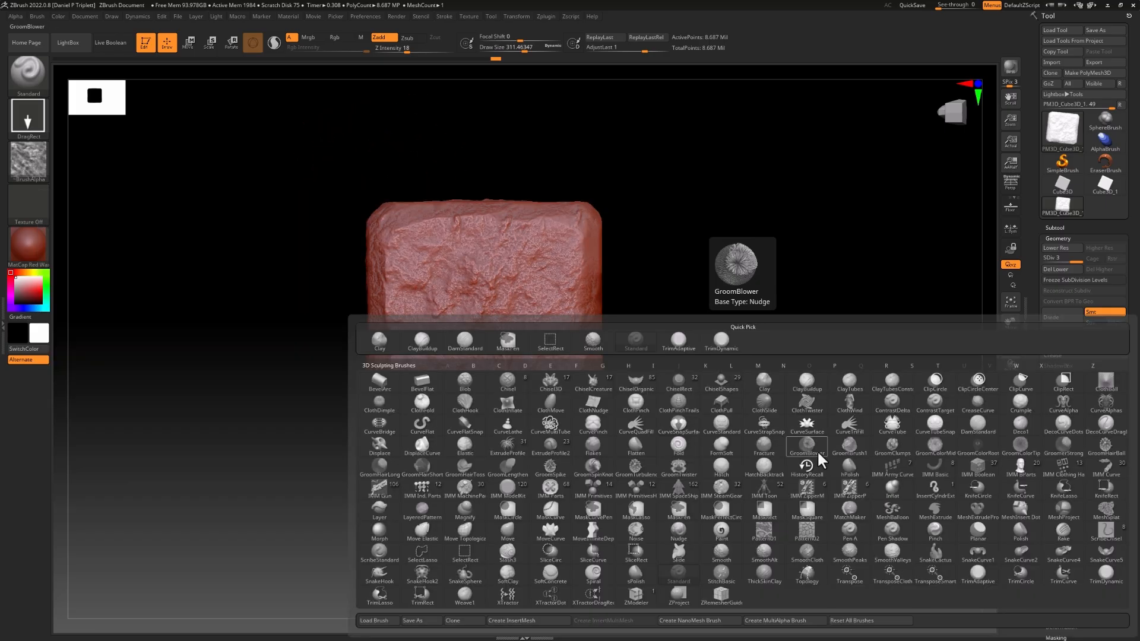
pyautogui.click(1100, 570)
pyautogui.moveTo(483, 313)
pyautogui.mouseDown()
pyautogui.moveTo(499, 314)
pyautogui.moveTo(448, 254)
pyautogui.moveTo(407, 250)
pyautogui.moveTo(418, 345)
pyautogui.moveTo(440, 386)
pyautogui.moveTo(552, 376)
pyautogui.moveTo(574, 257)
pyautogui.moveTo(542, 242)
pyautogui.mouseUp()
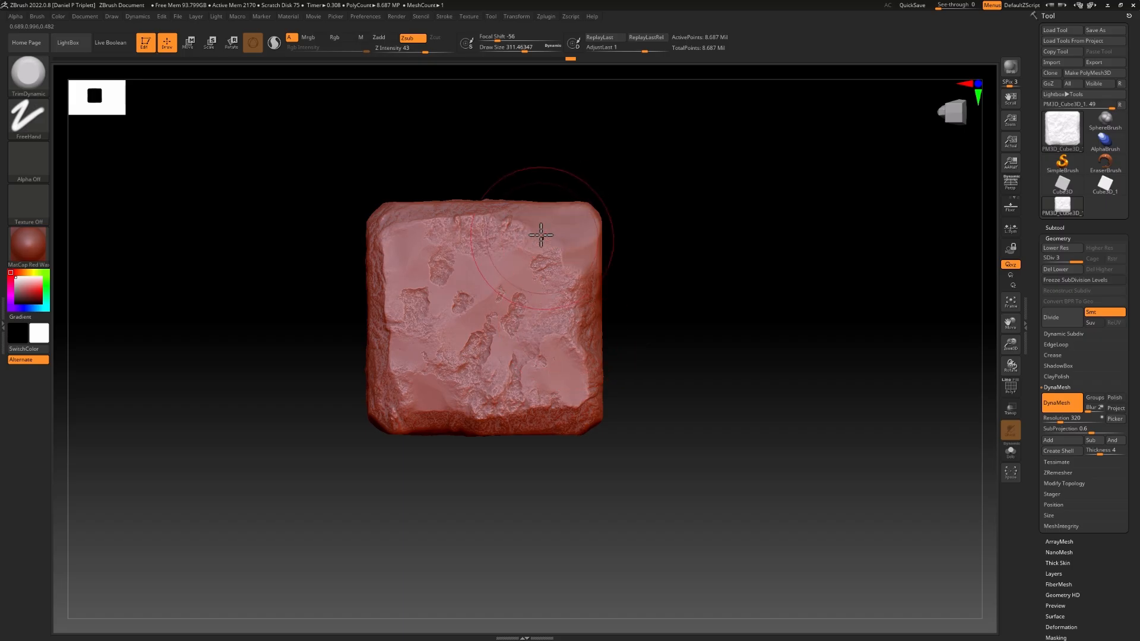
# Undo the last trim stroke and continue flattening the front face more gently with TrimDynamic at Z Intensity 18
pyautogui.hotkey('ctrl', 'z')
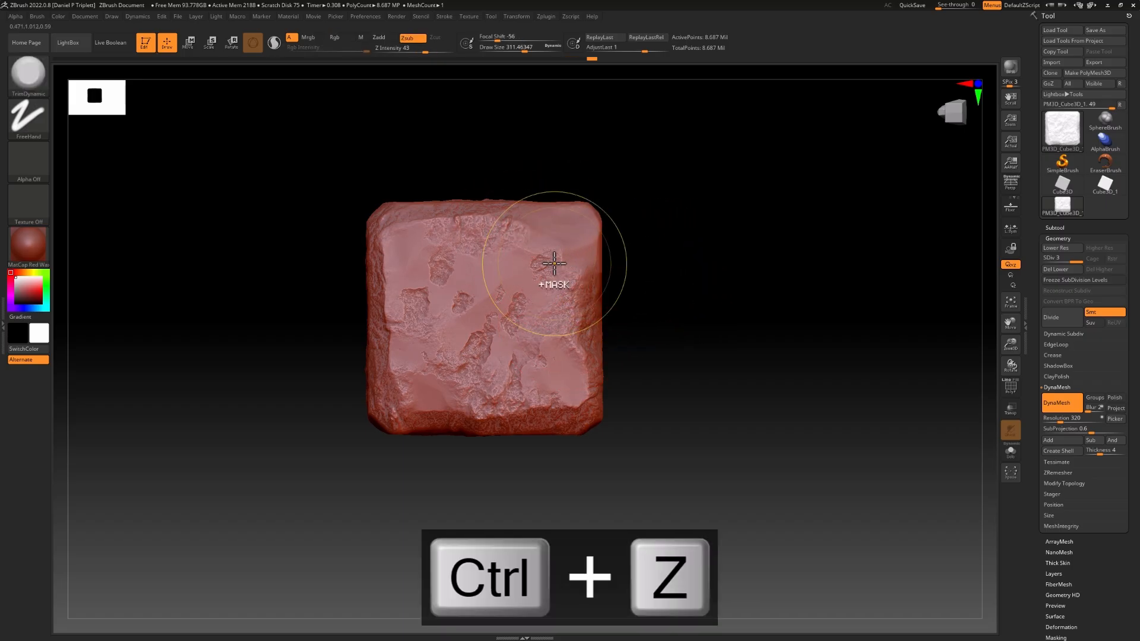
pyautogui.press('ctrl')
pyautogui.press('ctrl')
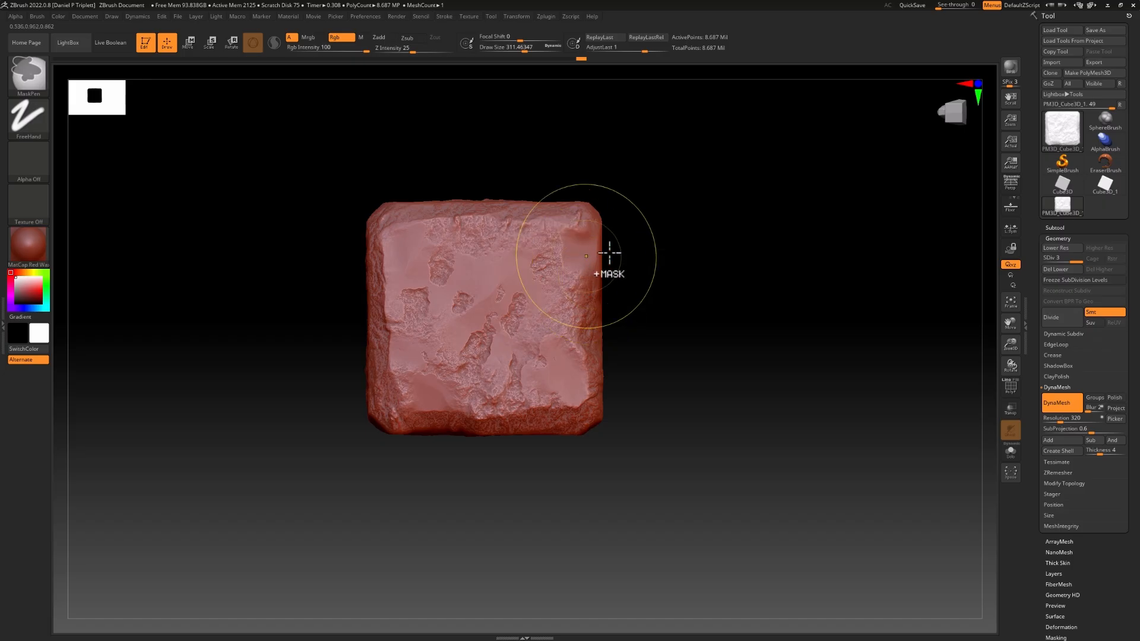
pyautogui.press('space')
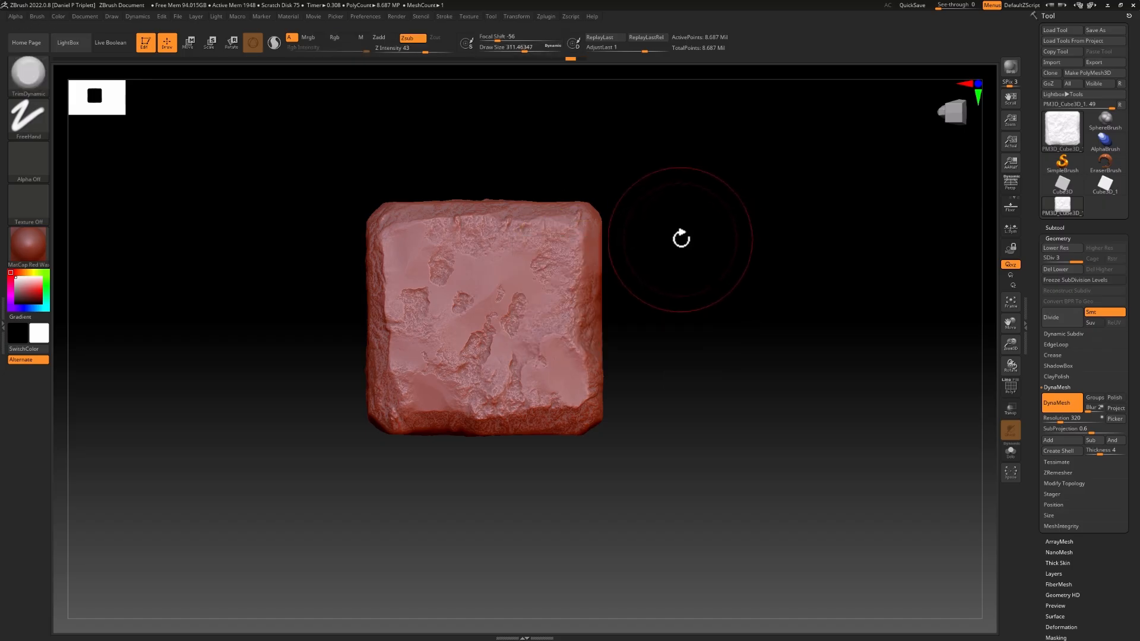
pyautogui.press('b')
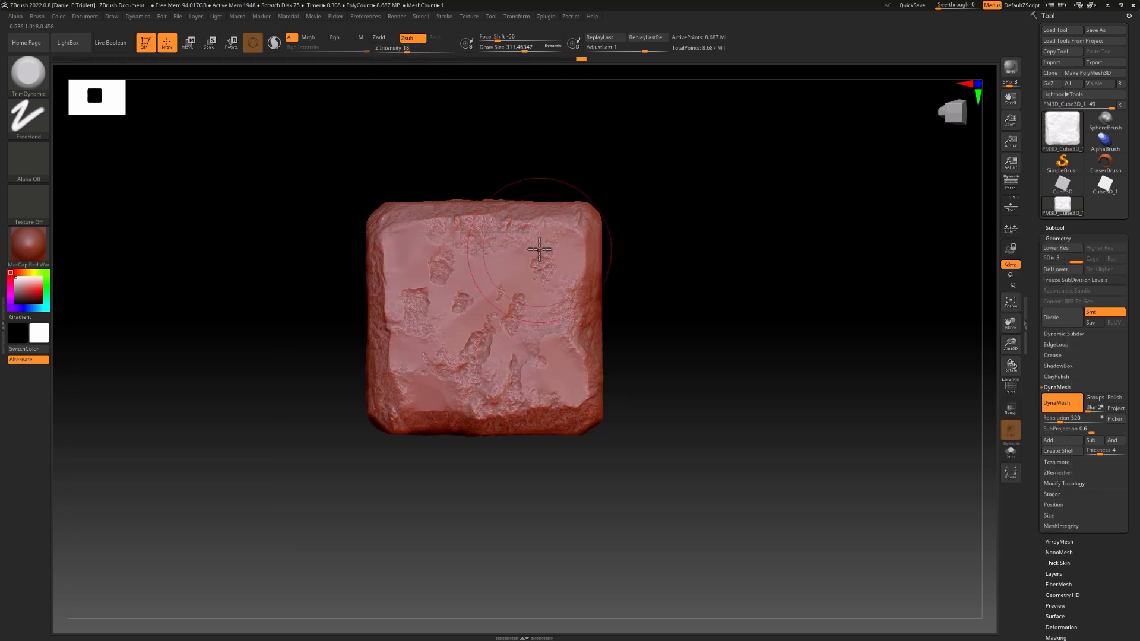
pyautogui.moveTo(478, 232); pyautogui.dragTo(515, 293)
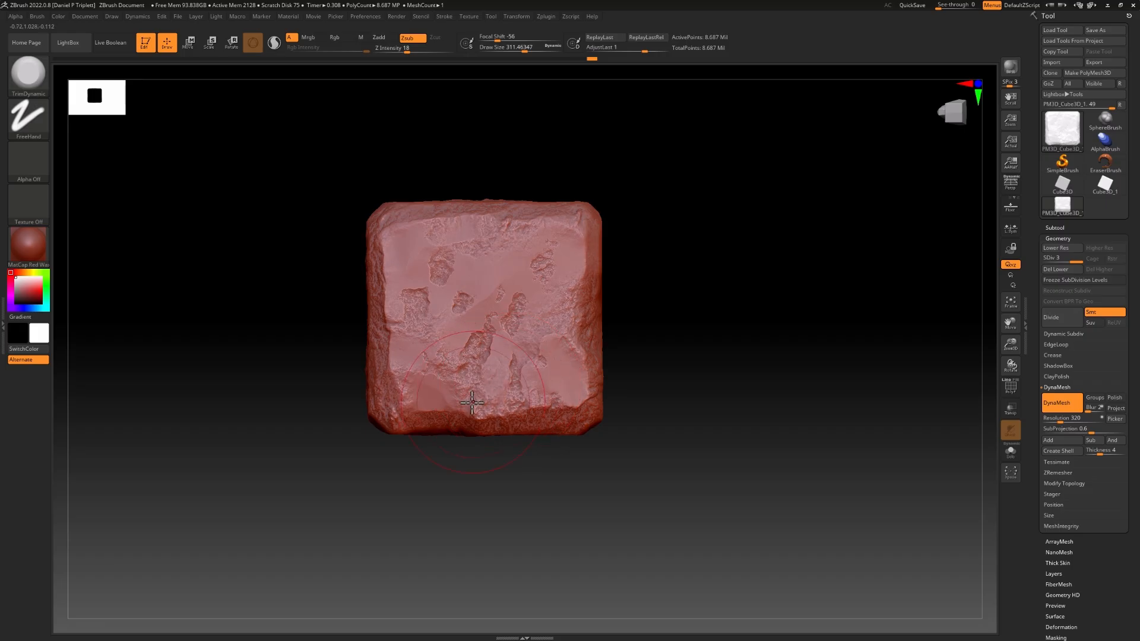
# Stamp faint rock-alpha detail over the flattened front face with the Standard brush at Z Intensity 10
pyautogui.moveTo(701, 345)
pyautogui.mouseDown()
pyautogui.moveTo(723, 345)
pyautogui.moveTo(705, 339)
pyautogui.mouseUp()
pyautogui.click(28, 73)
pyautogui.click(348, 85)
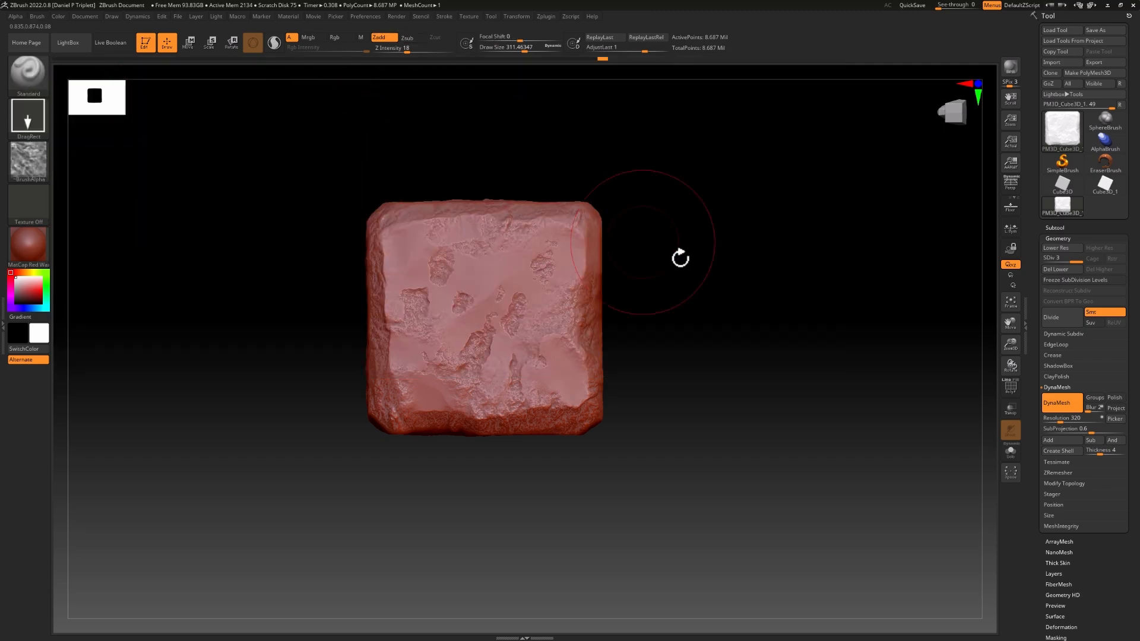
pyautogui.keyDown('alt'); pyautogui.moveTo(736, 261); pyautogui.dragTo(734, 299); pyautogui.keyUp('alt')
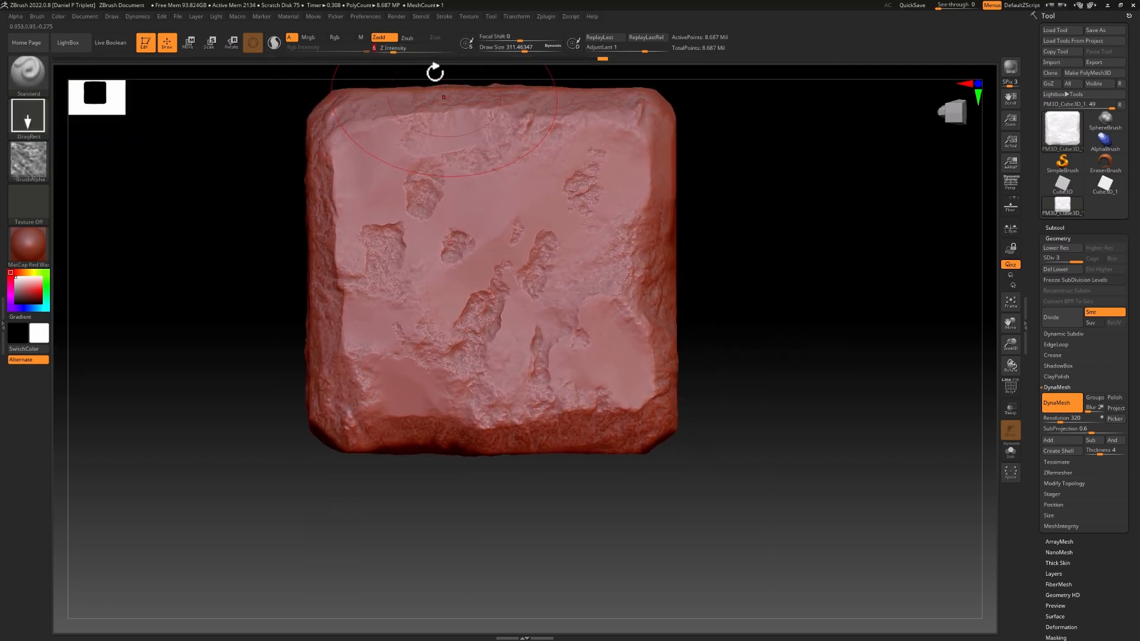
pyautogui.moveTo(398, 53); pyautogui.dragTo(401, 53)
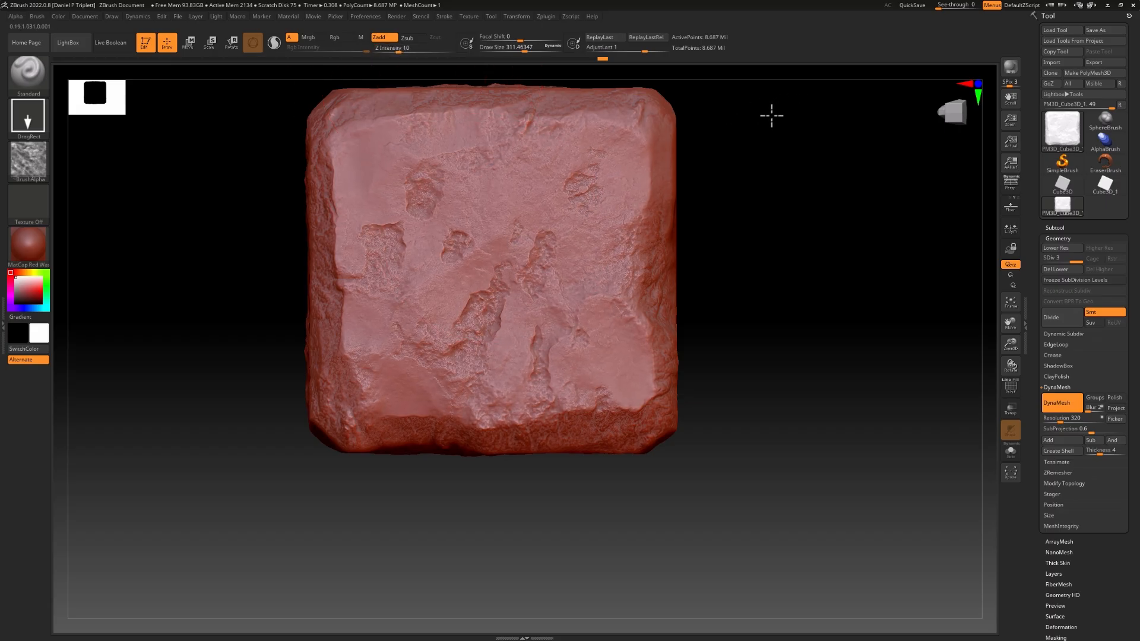
pyautogui.moveTo(732, 132)
pyautogui.mouseDown()
pyautogui.moveTo(736, 119)
pyautogui.moveTo(727, 124)
pyautogui.mouseUp()
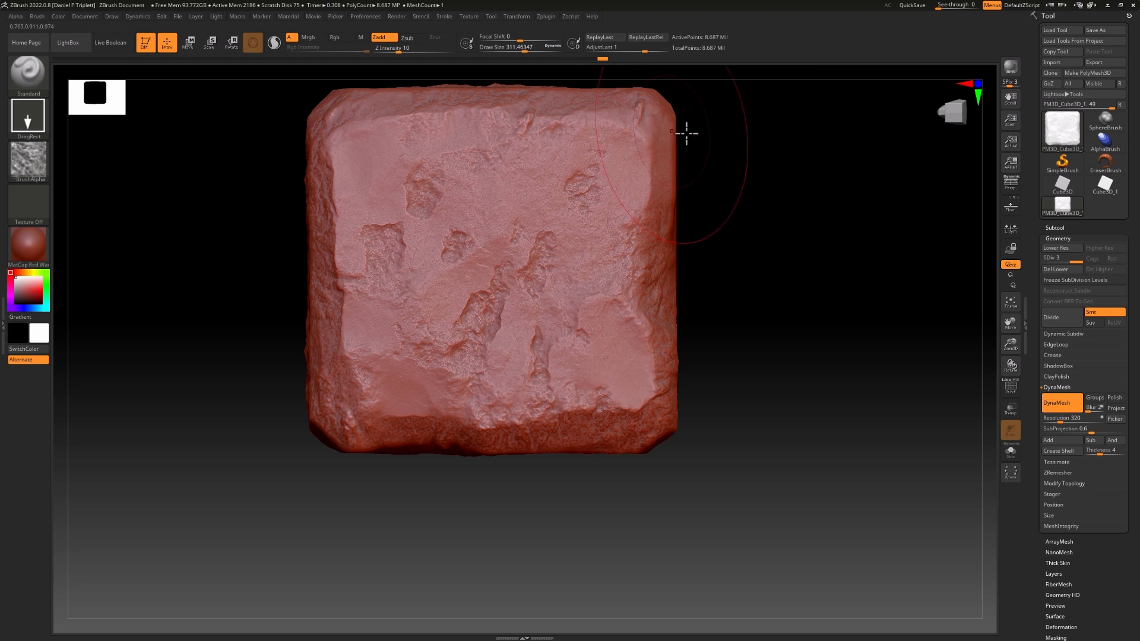
pyautogui.moveTo(775, 213)
pyautogui.mouseDown()
pyautogui.moveTo(796, 212)
pyautogui.moveTo(778, 206)
pyautogui.moveTo(783, 215)
pyautogui.moveTo(754, 223)
pyautogui.mouseUp()
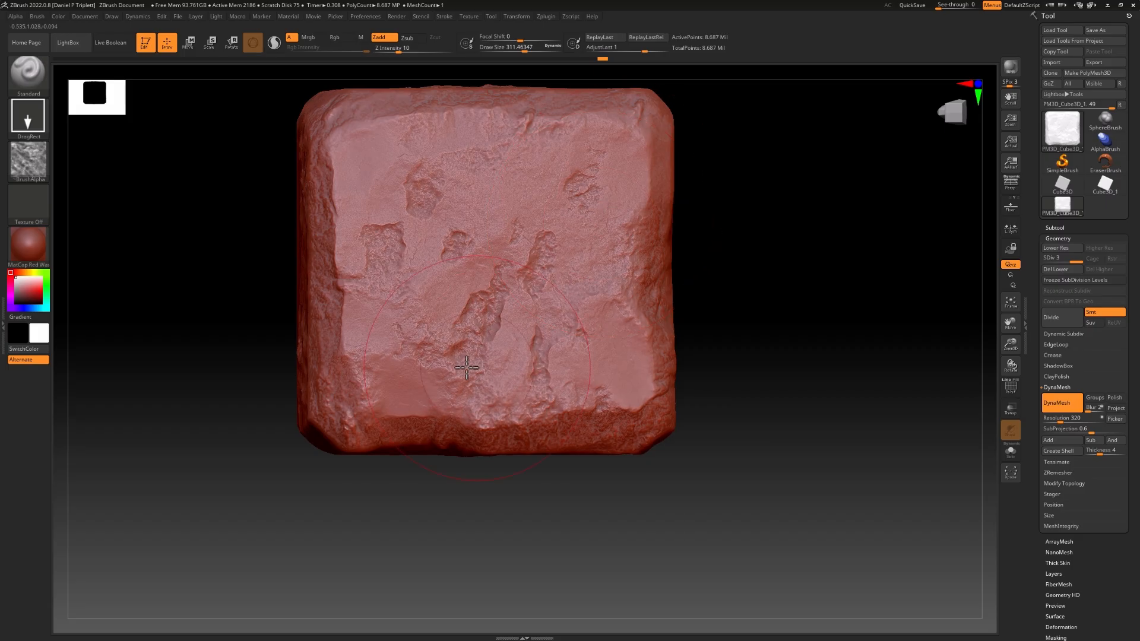
pyautogui.moveTo(802, 310); pyautogui.dragTo(825, 271)
pyautogui.keyDown('alt'); pyautogui.moveTo(792, 230); pyautogui.dragTo(797, 310); pyautogui.keyUp('alt')
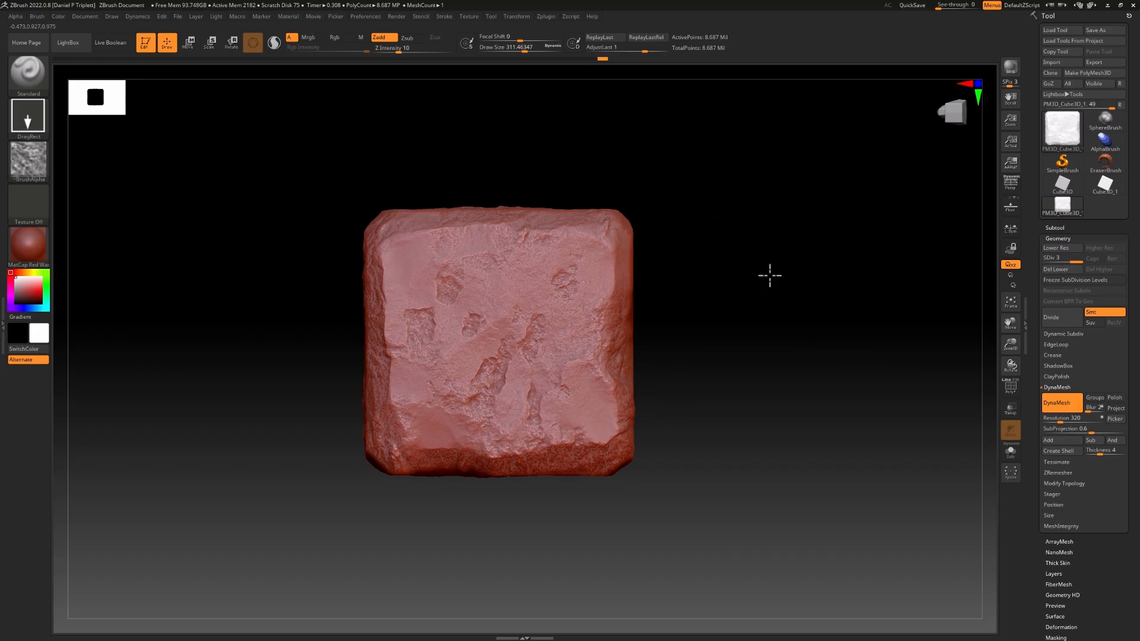
pyautogui.moveTo(770, 275)
pyautogui.mouseDown()
pyautogui.moveTo(800, 269)
pyautogui.moveTo(766, 282)
pyautogui.mouseUp()
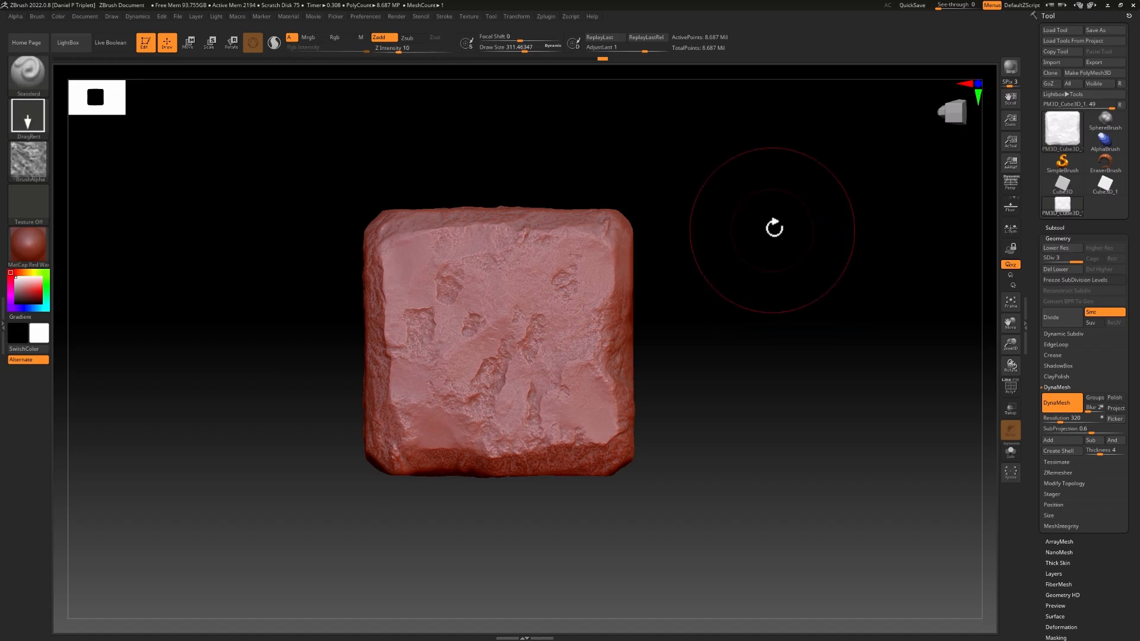
pyautogui.moveTo(774, 227); pyautogui.dragTo(809, 224)
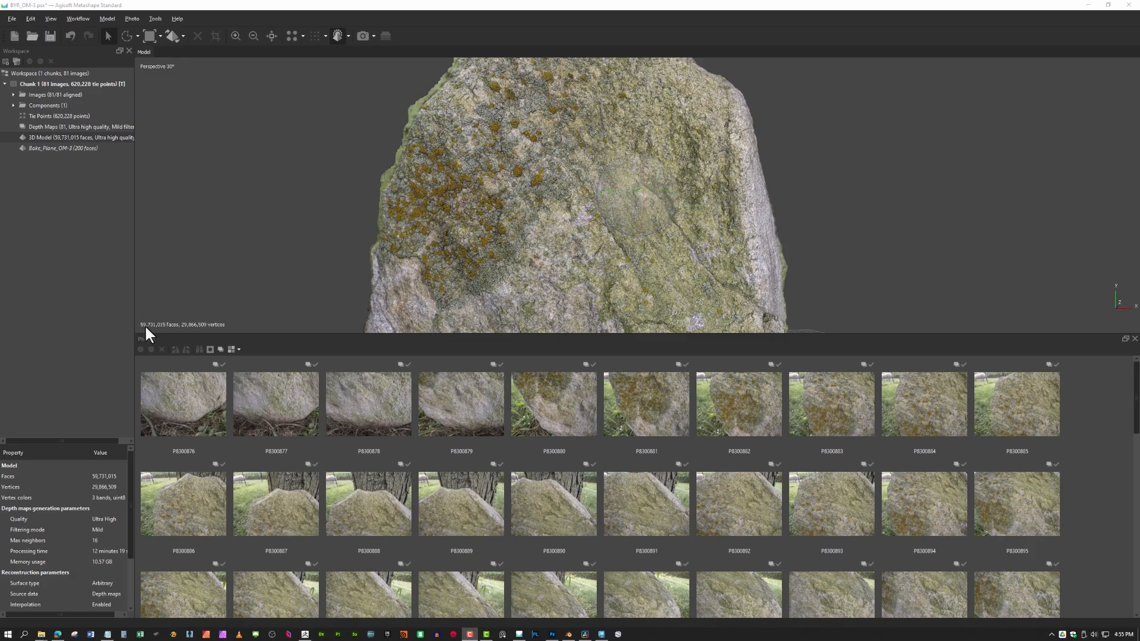
# Examine the scanned rock model's overall shape and close-up surface detail in Metashape
pyautogui.scroll(-5, 626, 173)
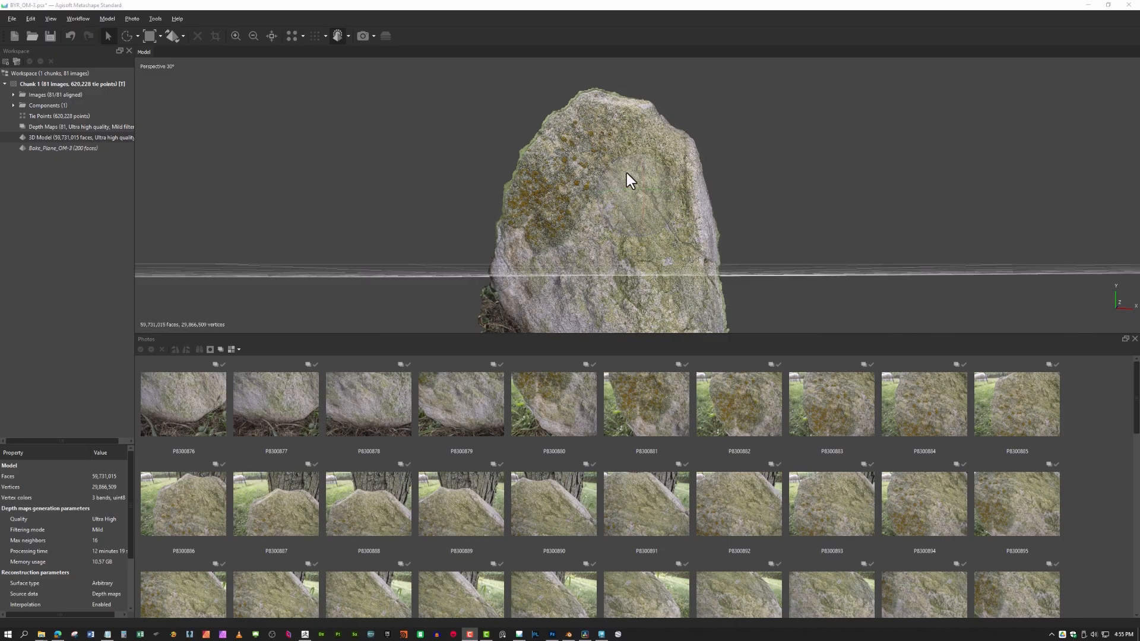
pyautogui.scroll(5, 629, 177)
pyautogui.moveTo(628, 168); pyautogui.dragTo(630, 175)
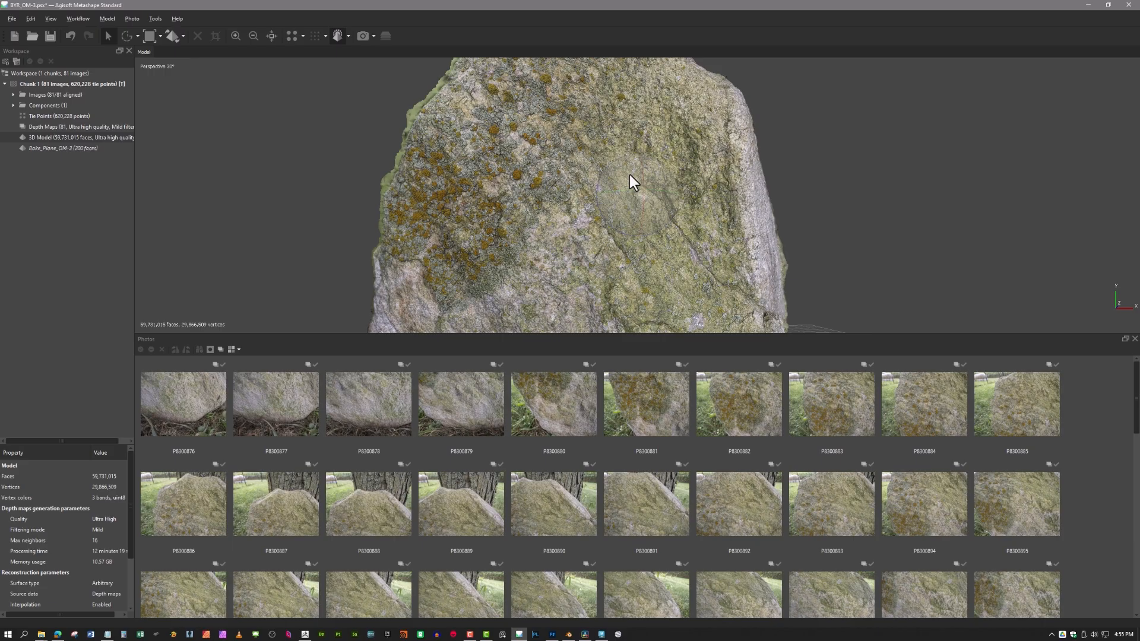
pyautogui.scroll(6, 629, 175)
pyautogui.scroll(-6, 630, 174)
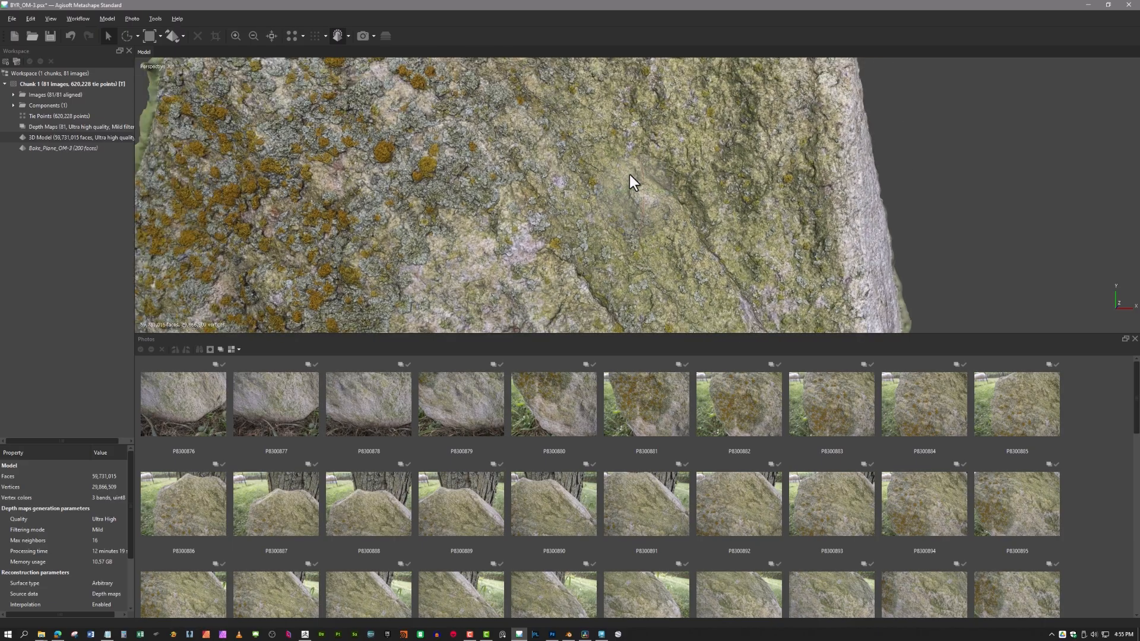
pyautogui.moveTo(617, 167); pyautogui.dragTo(621, 213)
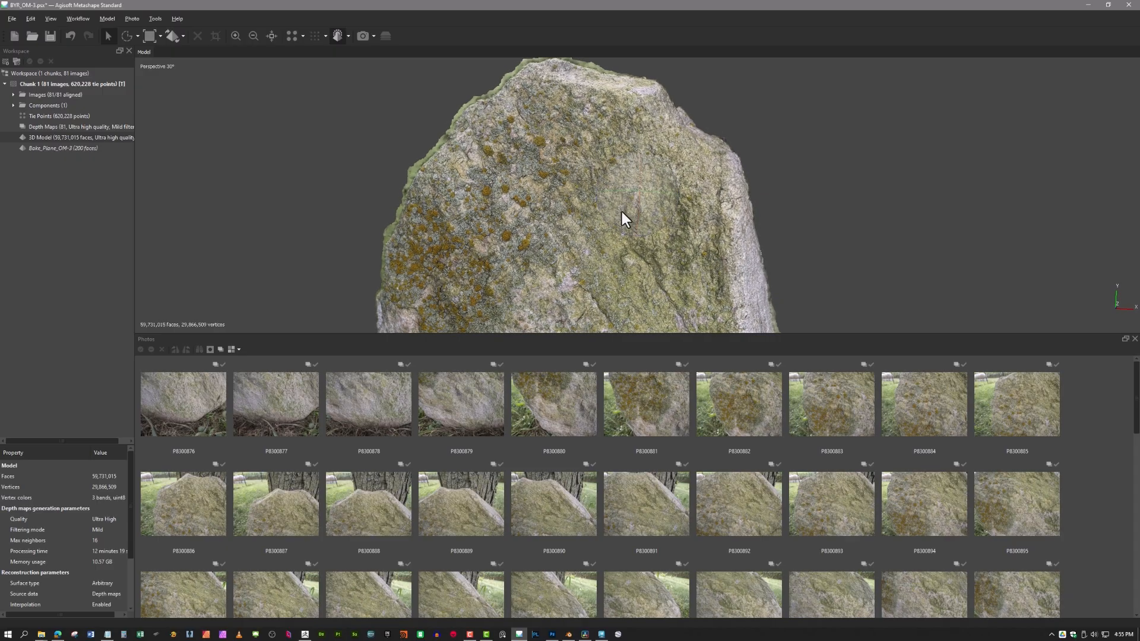
# Switch to Photoshop and hide the guide line dividing the two compared rock photos
pyautogui.hotkey('alt', 'Tab')
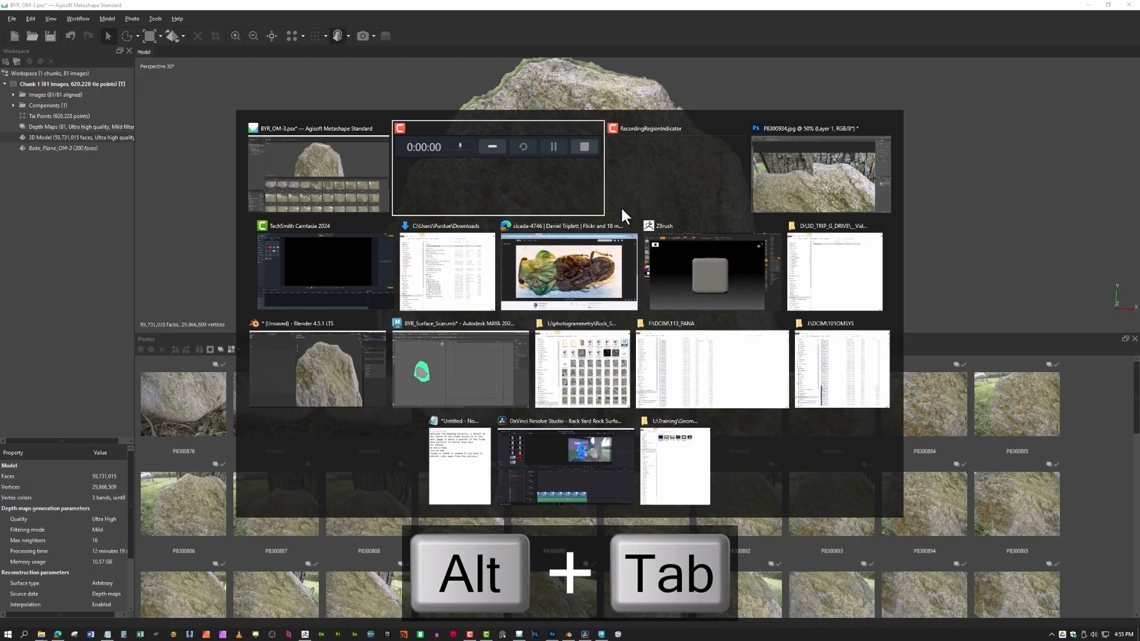
pyautogui.press('Tab')
pyautogui.press('Tab')
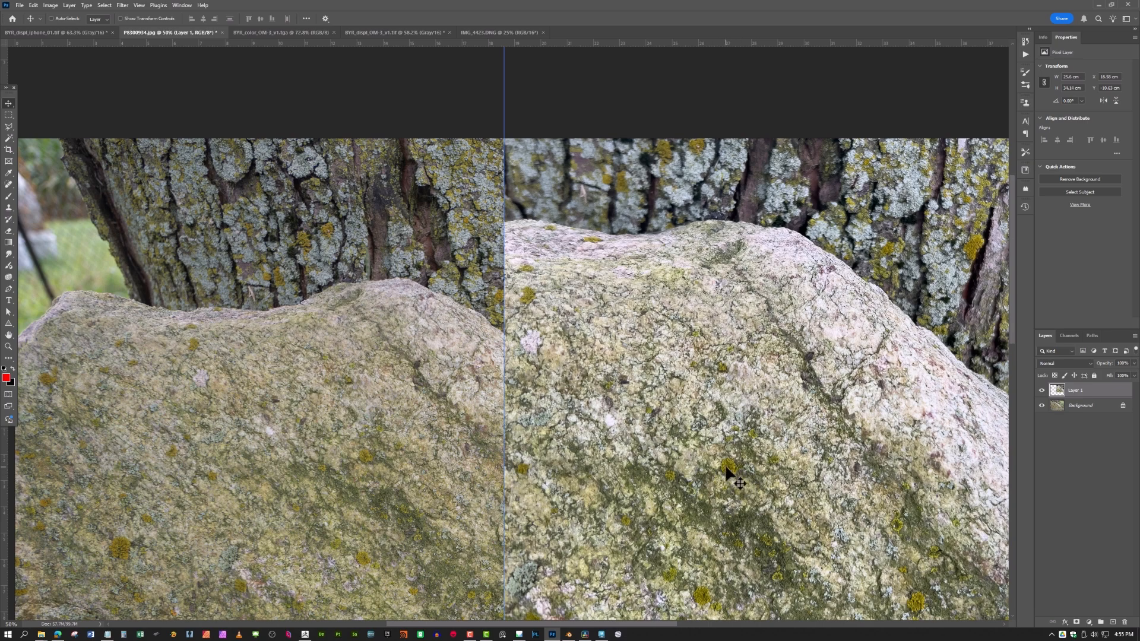
pyautogui.hotkey('ctrl', 'h')
pyautogui.hotkey('ctrl', 'h')
pyautogui.hotkey('ctrl', 'h')
pyautogui.hotkey('ctrl', 'h')
pyautogui.hotkey('ctrl', 'h')
pyautogui.hotkey('ctrl', 'h')
pyautogui.hotkey('ctrl', 'h')
pyautogui.hotkey('ctrl', 'h')
pyautogui.hotkey('ctrl', 'h')
# Paint a red arrow under the same yellow lichen spot in each of the two rock photos
pyautogui.click(9, 197)
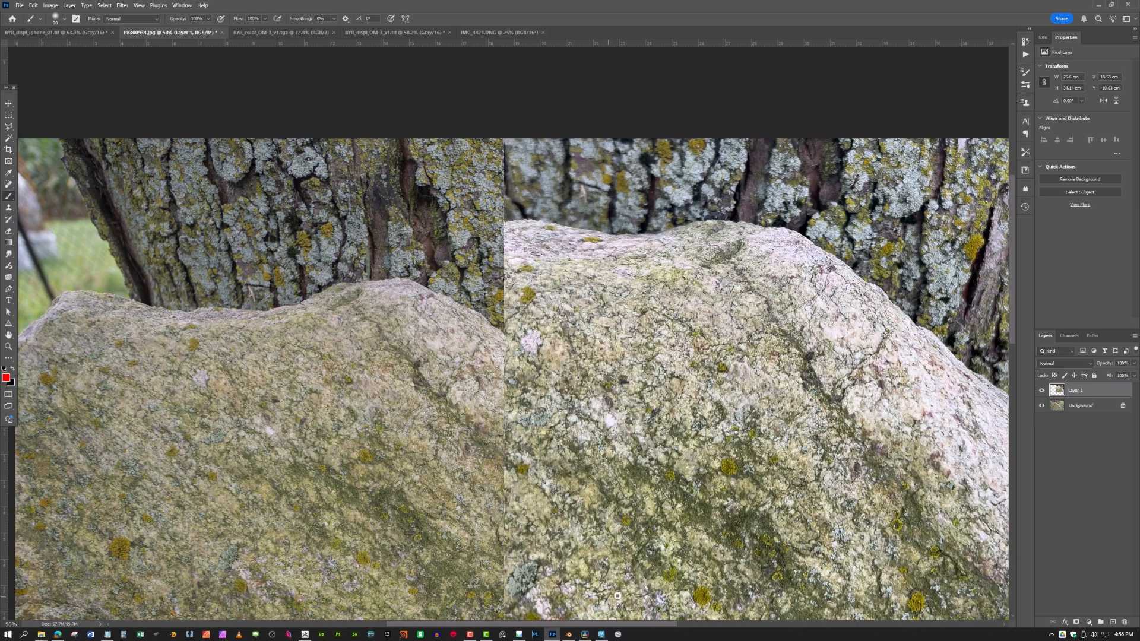
pyautogui.moveTo(733, 485); pyautogui.dragTo(734, 499)
pyautogui.moveTo(366, 502)
pyautogui.mouseDown()
pyautogui.moveTo(369, 466)
pyautogui.moveTo(356, 478)
pyautogui.moveTo(376, 474)
pyautogui.mouseUp()
pyautogui.hotkey('ctrl', 'z')
# Compare the fine detail around the arrow-marked lichen spots in both photos at close range
pyautogui.press('z')
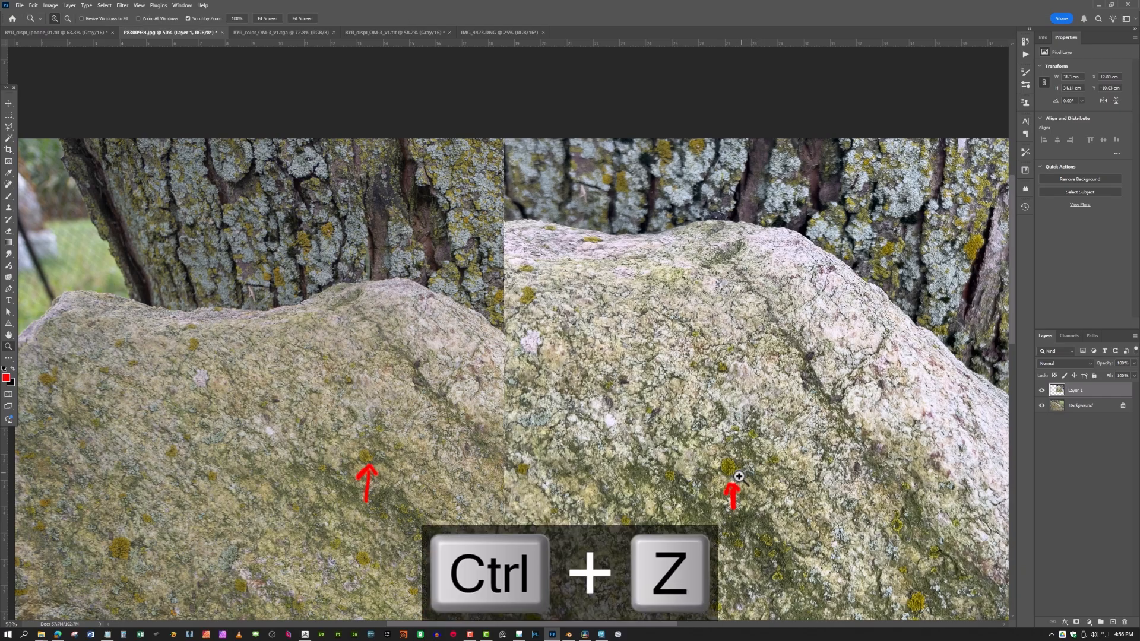
pyautogui.moveTo(739, 477); pyautogui.dragTo(775, 456)
pyautogui.moveTo(329, 480); pyautogui.dragTo(980, 387)
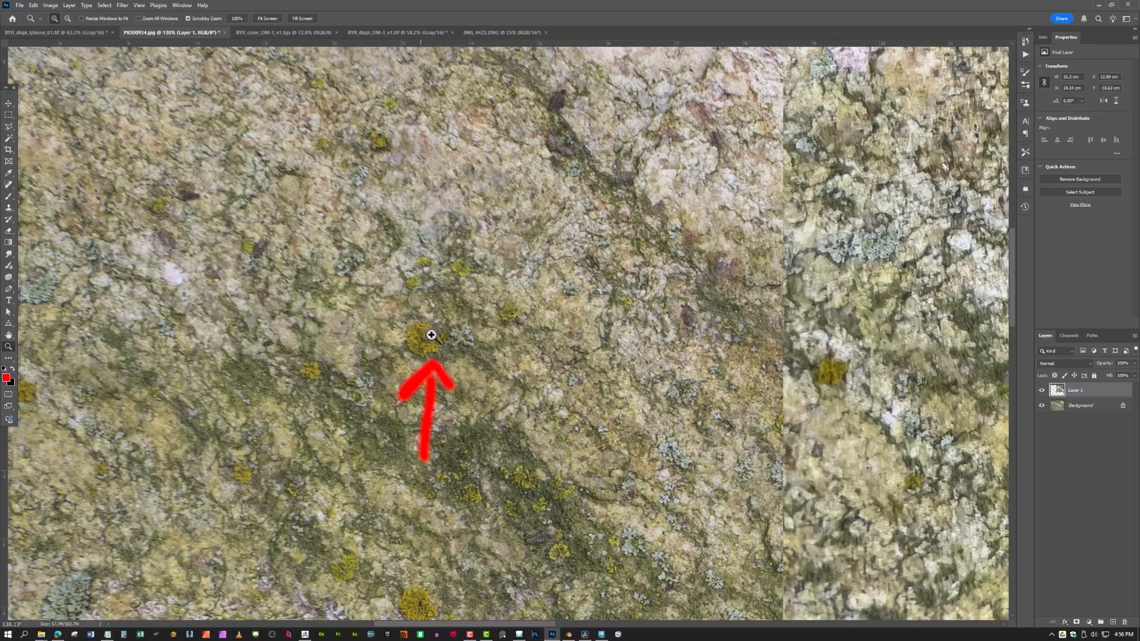
pyautogui.moveTo(432, 331); pyautogui.dragTo(387, 353)
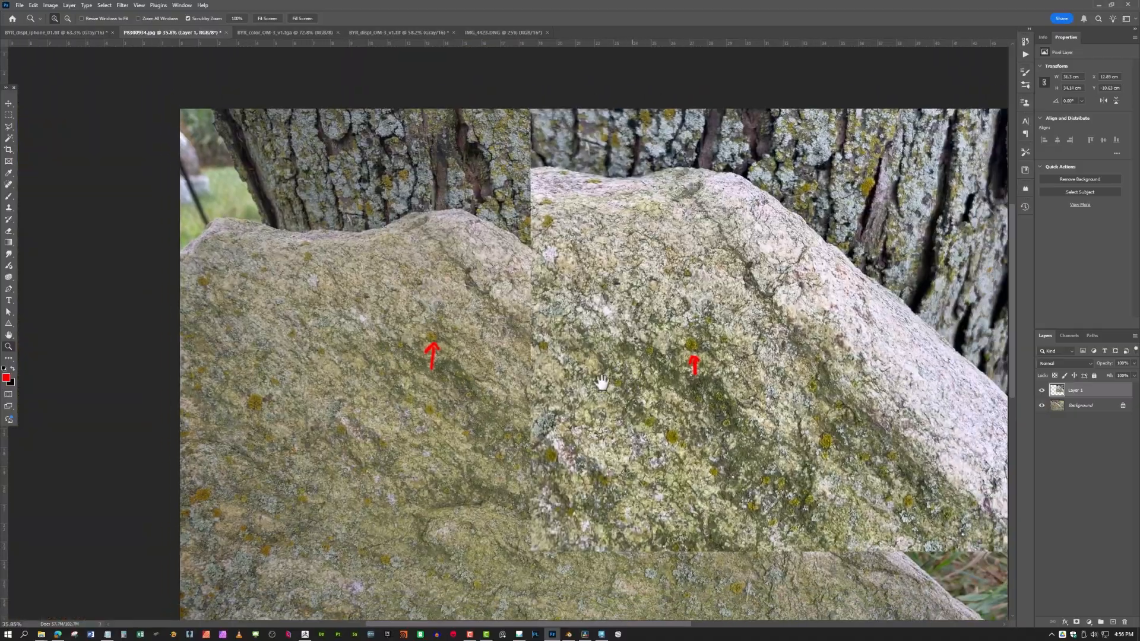
pyautogui.moveTo(602, 383); pyautogui.dragTo(446, 369)
pyautogui.moveTo(333, 365)
pyautogui.mouseDown()
pyautogui.moveTo(349, 356)
pyautogui.moveTo(326, 361)
pyautogui.mouseUp()
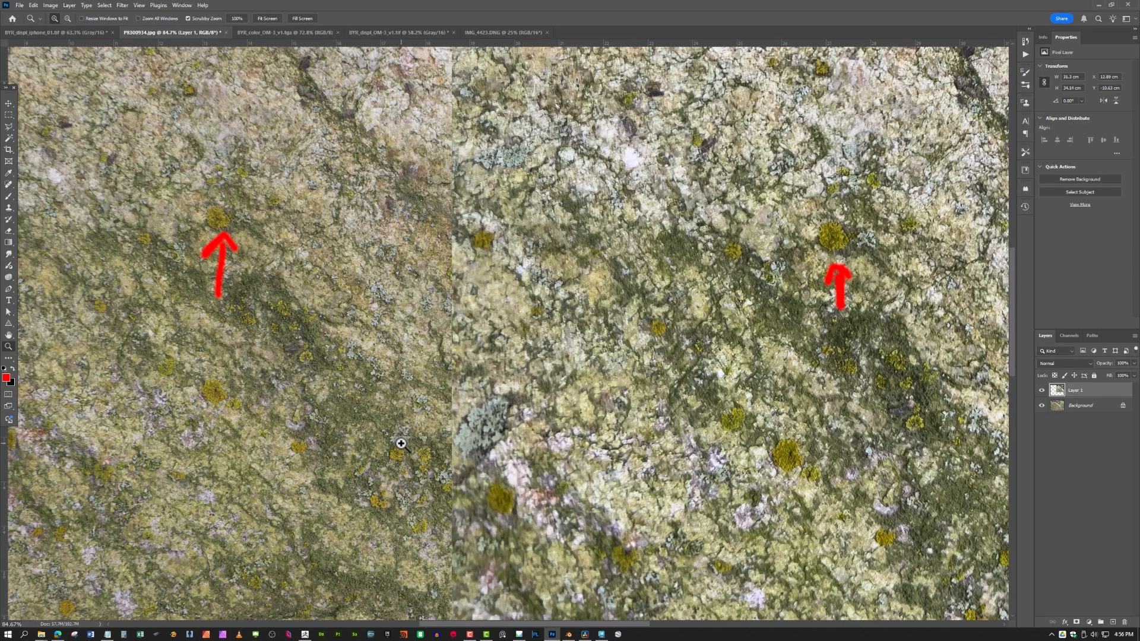
# Switch to Blender and inspect the rock scan, first textured and without texture in the Modeling workspace
pyautogui.click(568, 634)
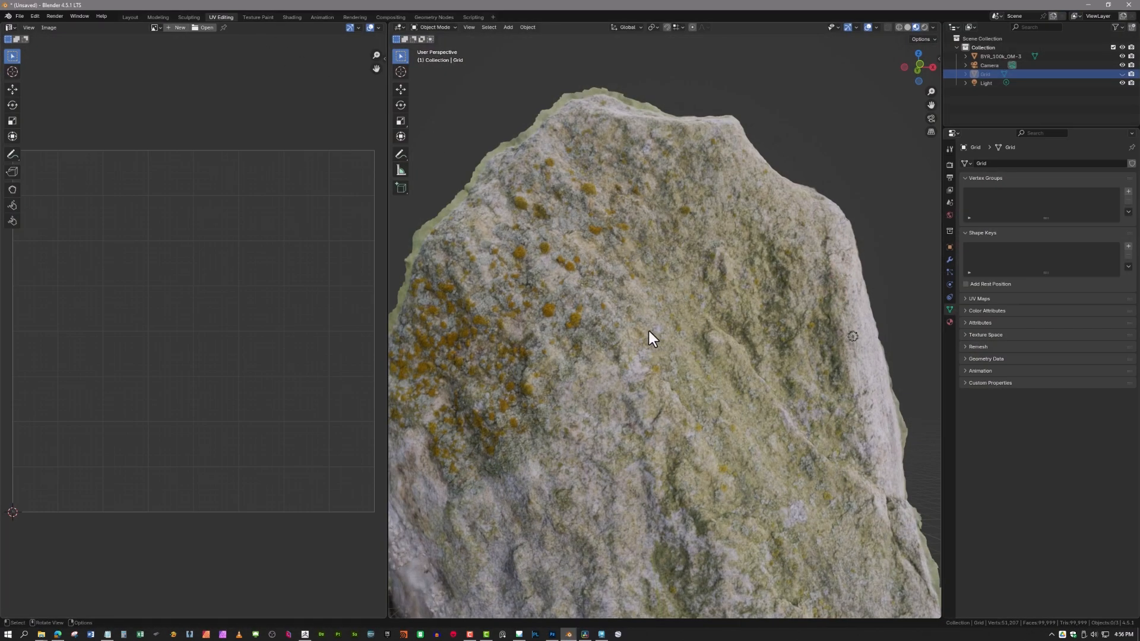
pyautogui.scroll(-3, 615, 279)
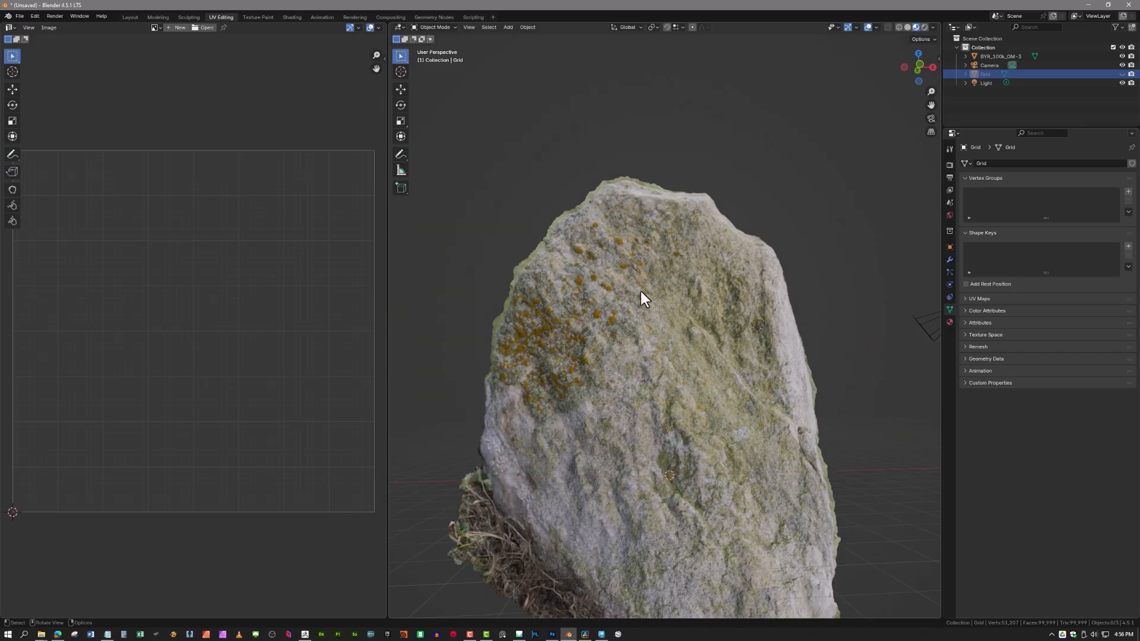
pyautogui.scroll(1, 653, 300)
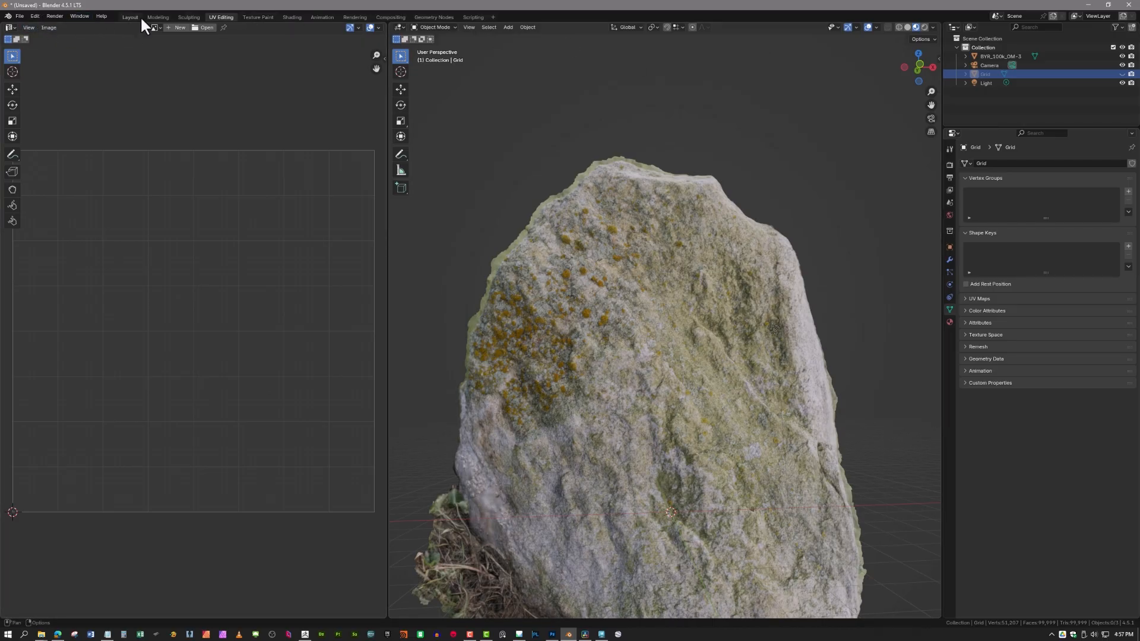
pyautogui.click(159, 16)
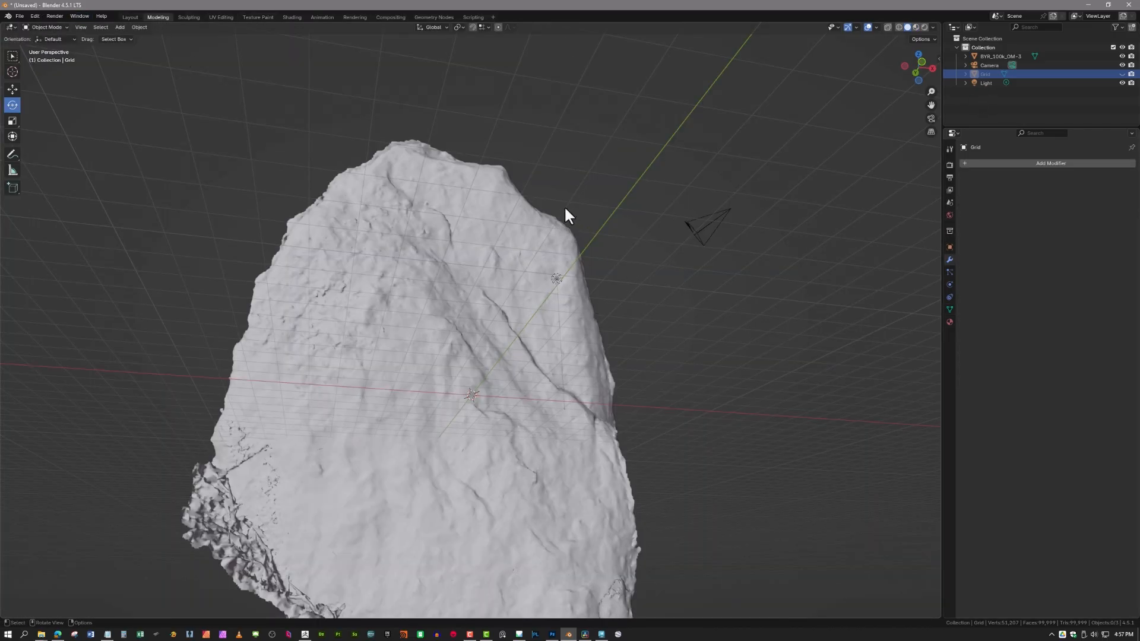
pyautogui.moveTo(410, 251); pyautogui.dragTo(343, 231, button='middle')
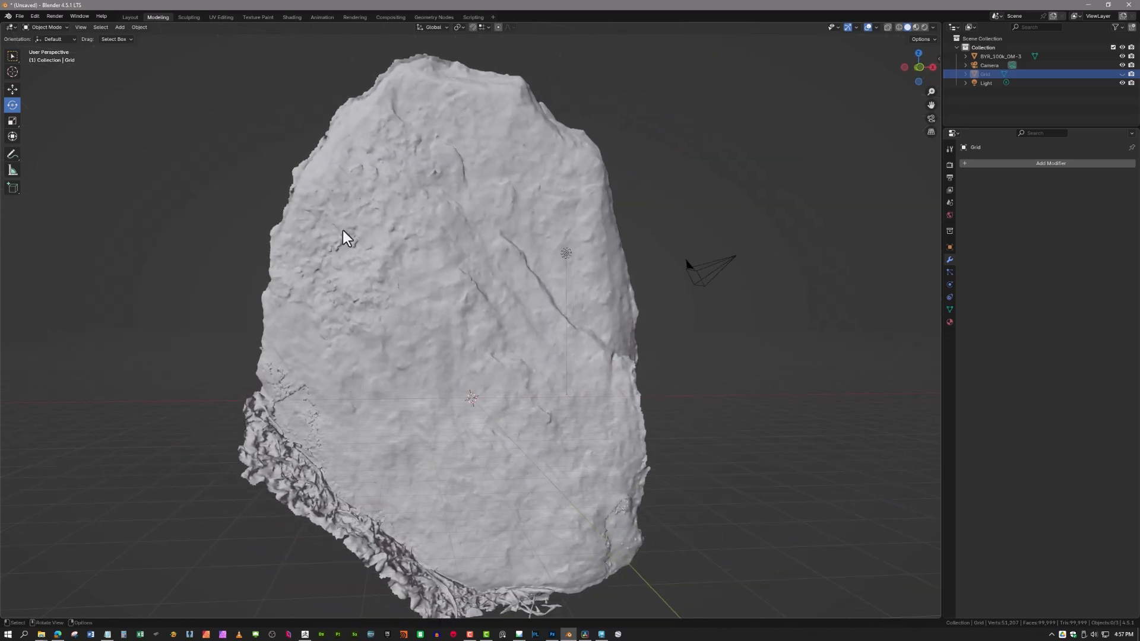
# Add a grid mesh to the rock scan scene
pyautogui.click(121, 28)
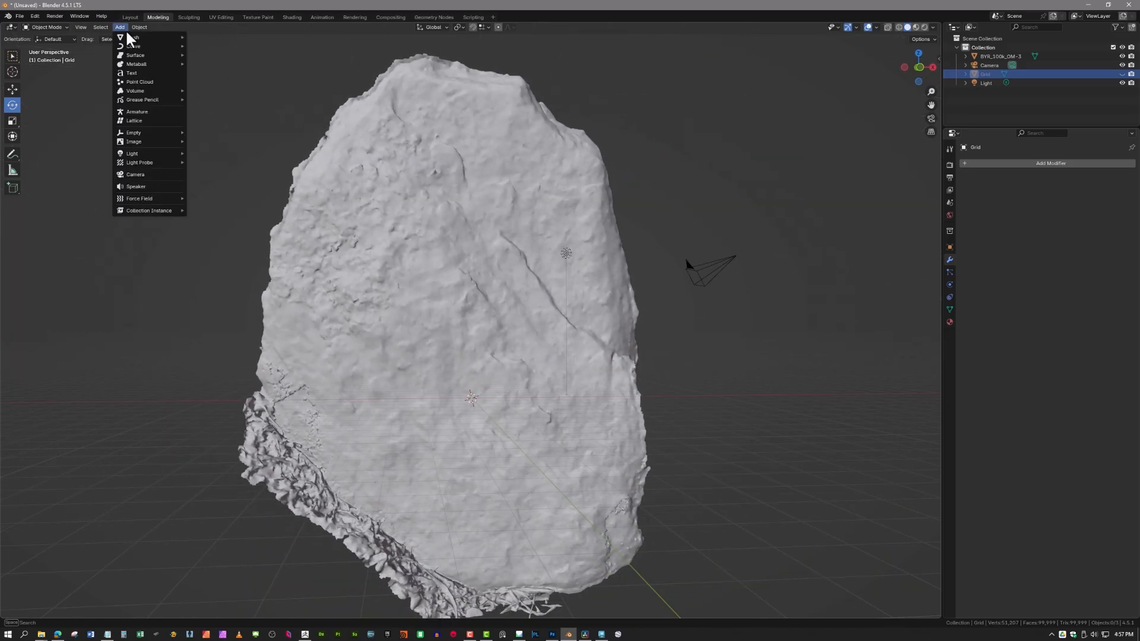
pyautogui.moveTo(131, 37)
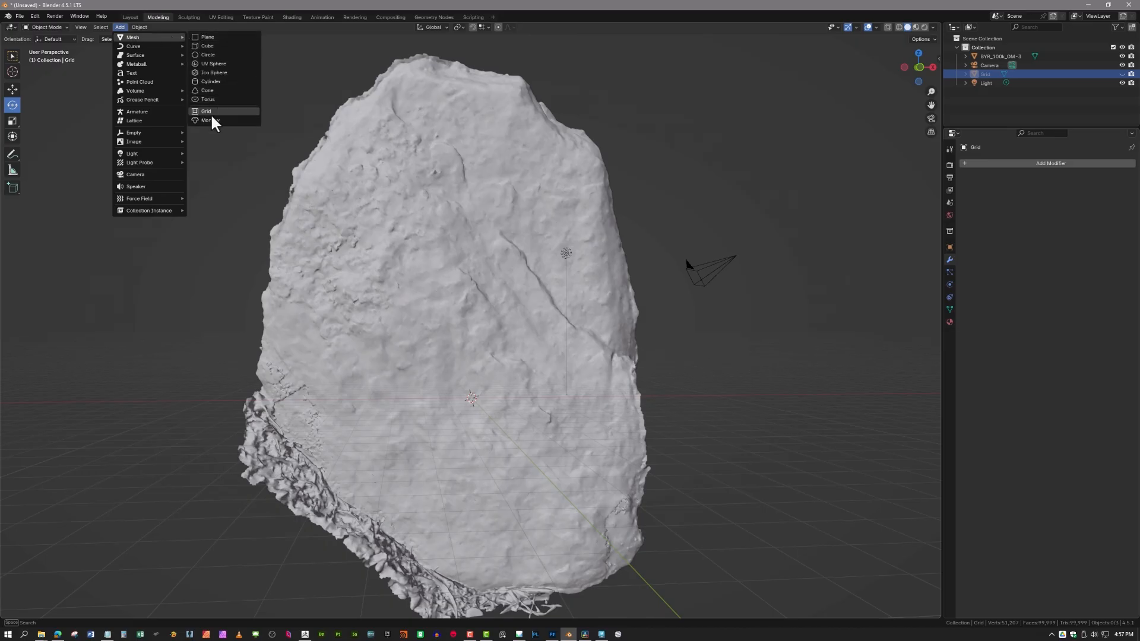
pyautogui.click(212, 115)
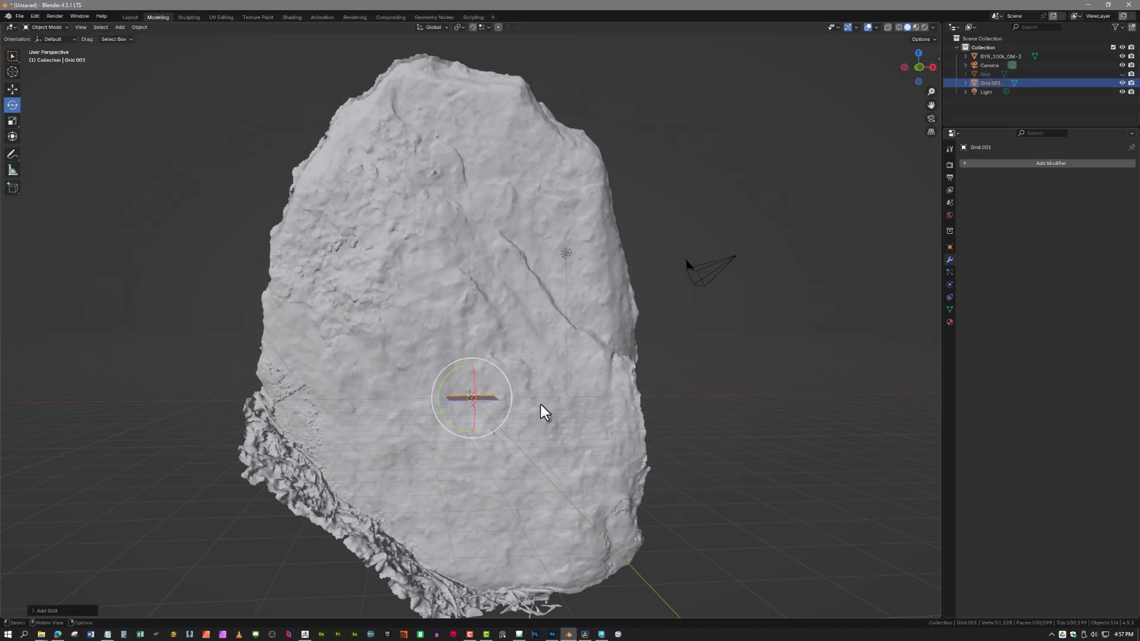
# Rotate the new grid about 90° on the X axis so it stands upright, facing the same way as the rock face
pyautogui.moveTo(550, 407); pyautogui.dragTo(651, 404, button='middle')
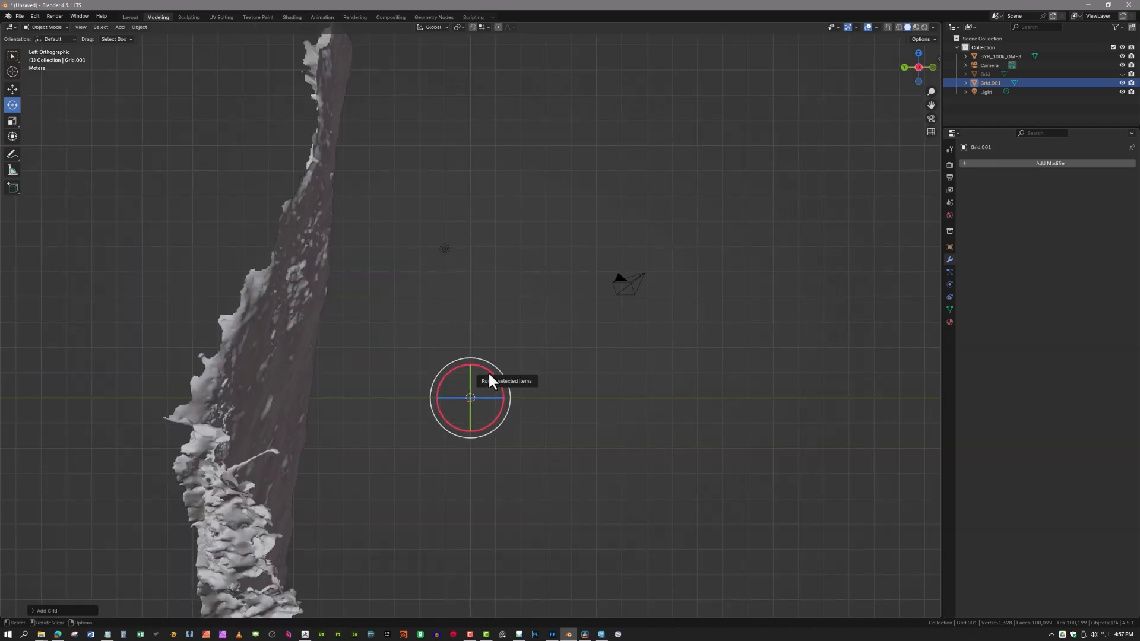
pyautogui.moveTo(490, 376); pyautogui.dragTo(503, 426)
pyautogui.moveTo(562, 403); pyautogui.dragTo(468, 402, button='middle')
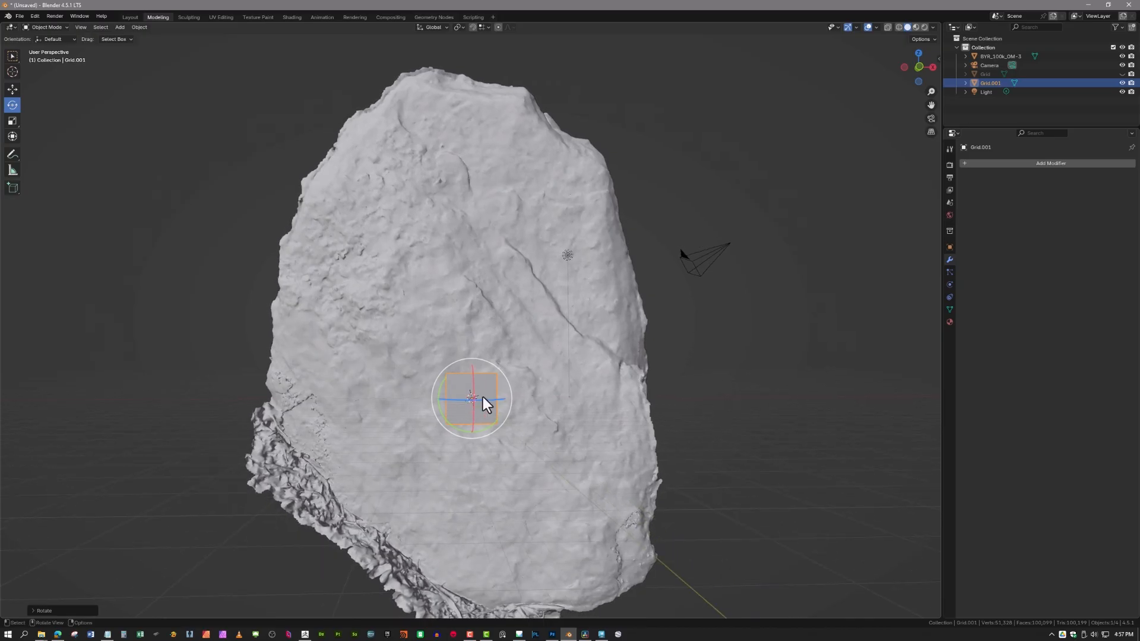
# Scale the upright grid uniformly to about four times its size
pyautogui.moveTo(624, 389); pyautogui.dragTo(617, 391, button='middle')
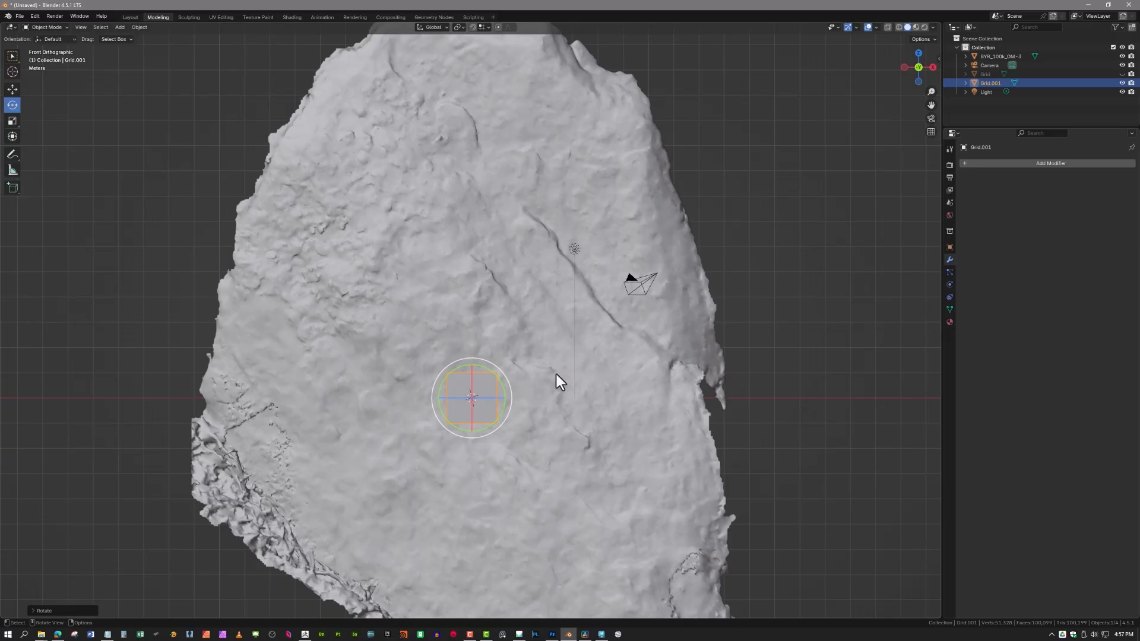
pyautogui.press('s')
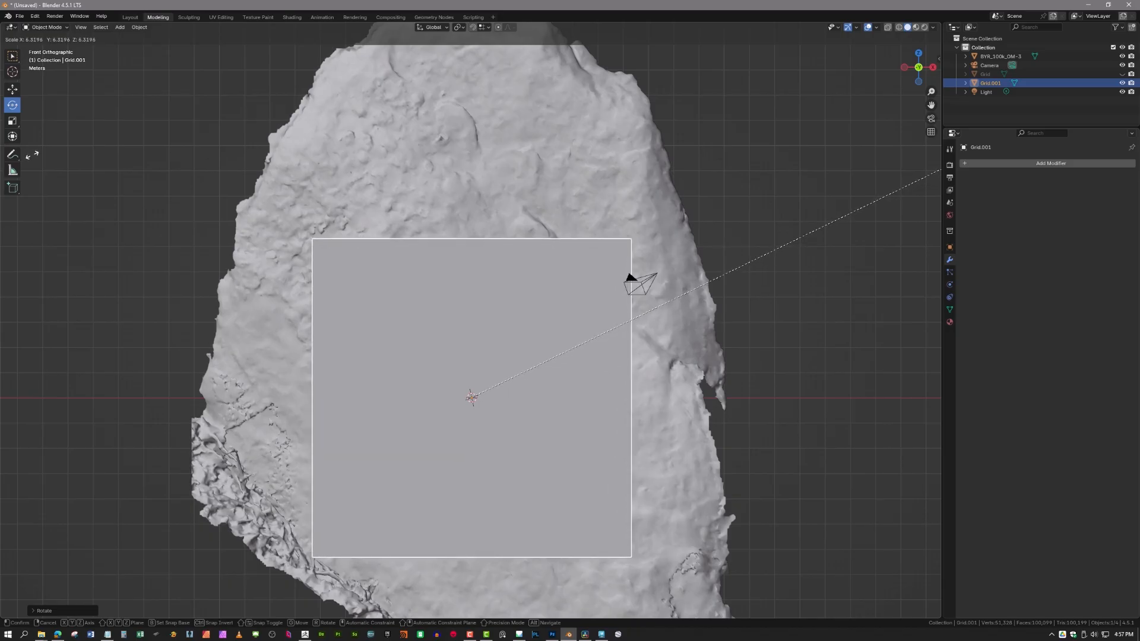
pyautogui.click(915, 193)
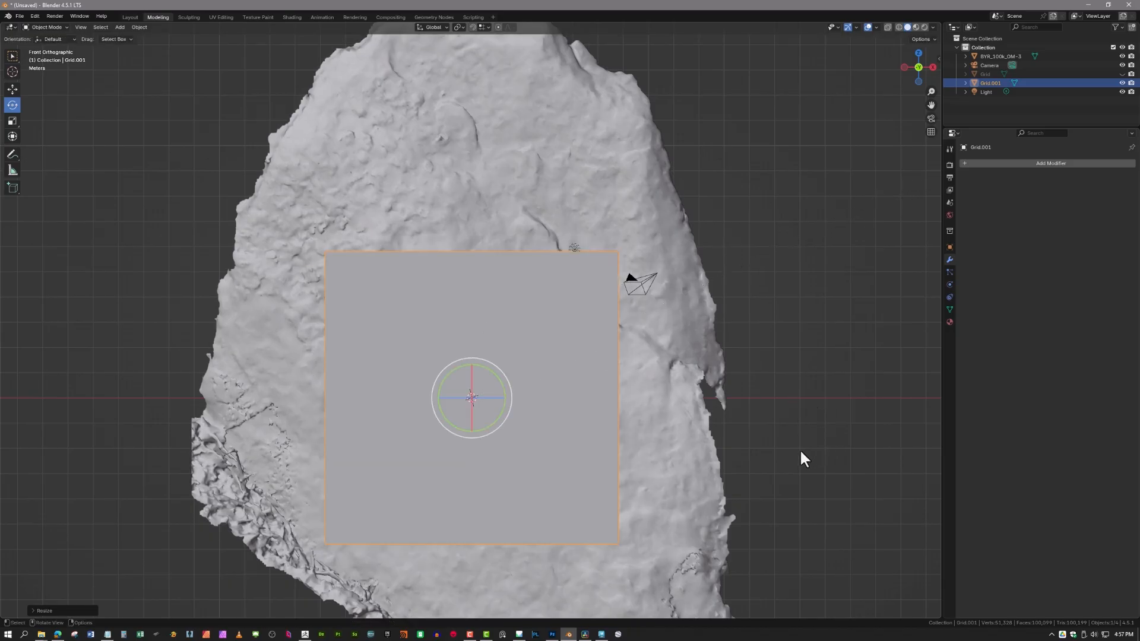
pyautogui.keyDown('shift'); pyautogui.moveTo(810, 394); pyautogui.dragTo(784, 506, button='middle'); pyautogui.keyUp('shift')
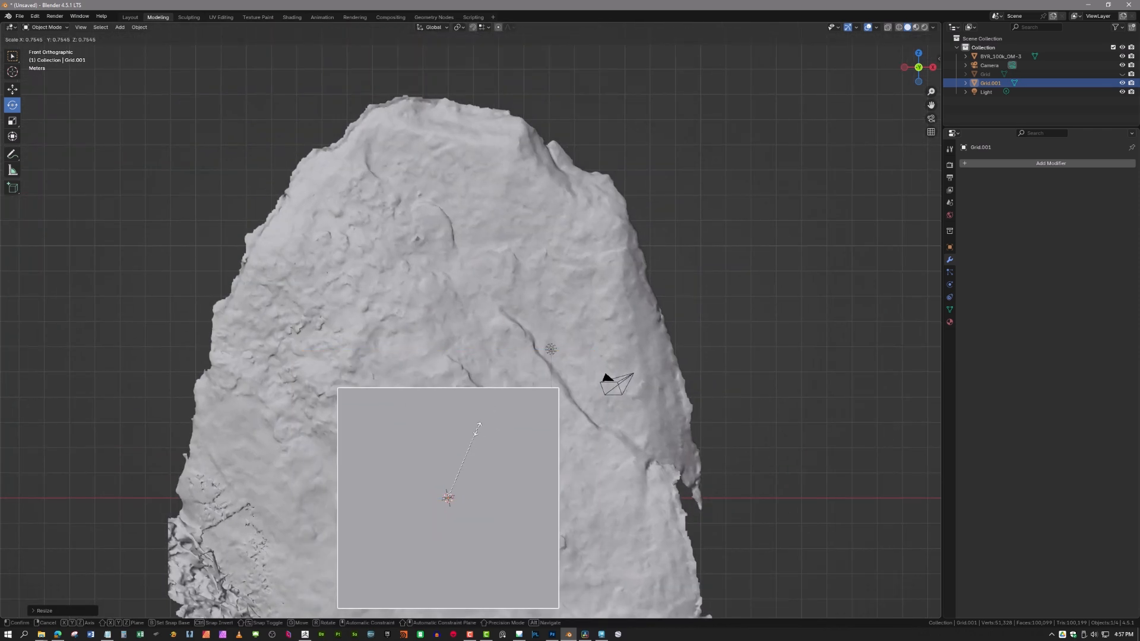
pyautogui.click(478, 429)
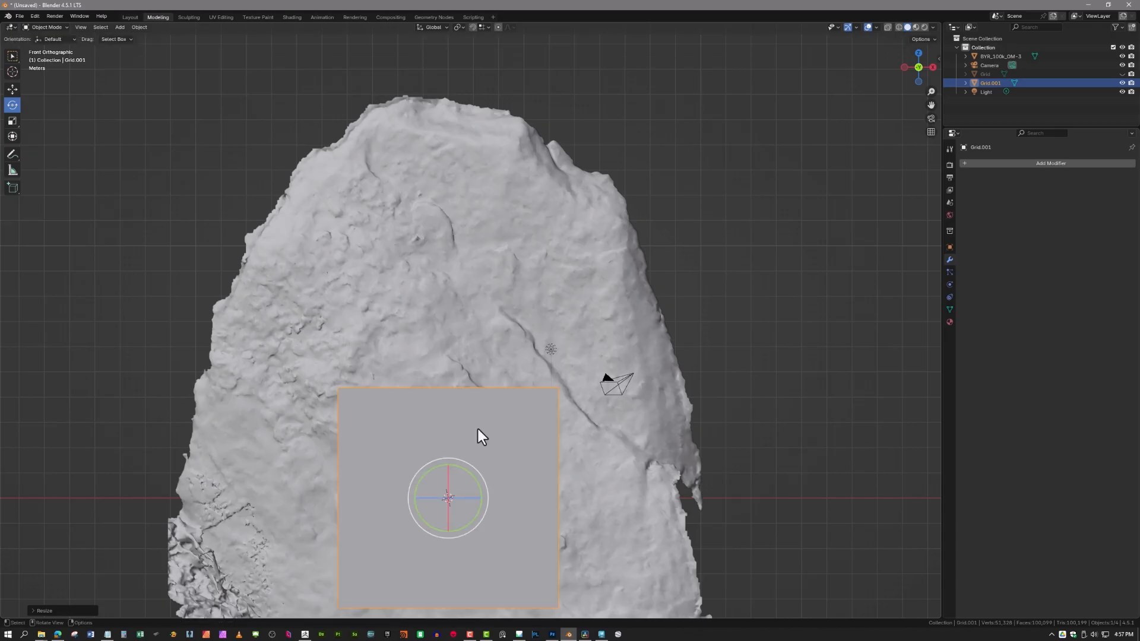
# Move the grid up about 8 m over the upper part of the rock and turn it into a diamond orientation
pyautogui.press('g')
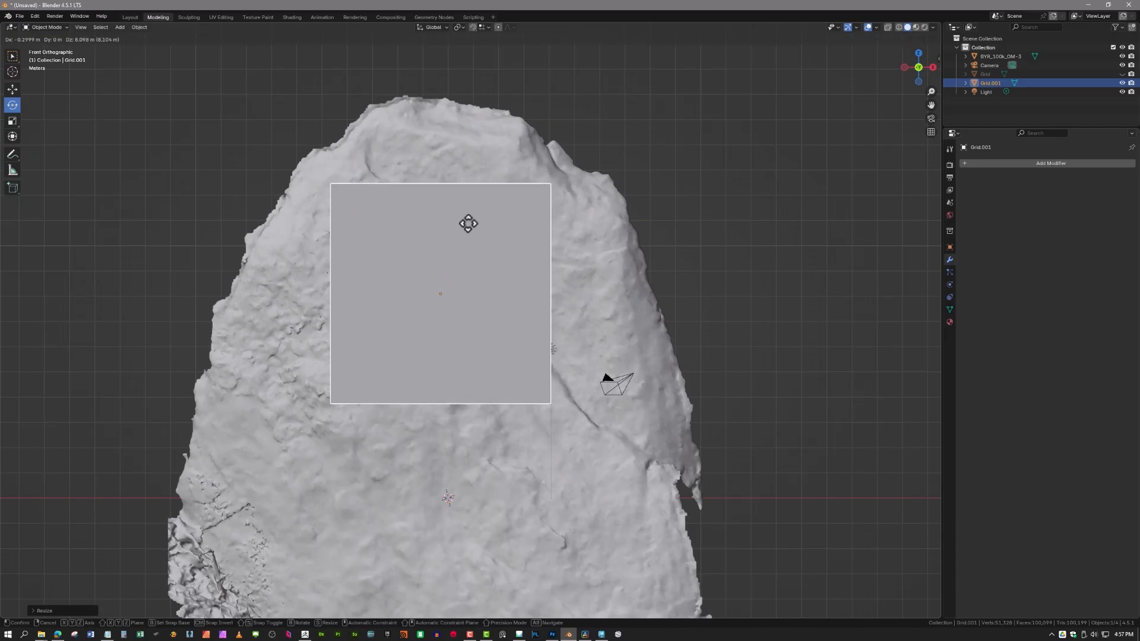
pyautogui.click(466, 224)
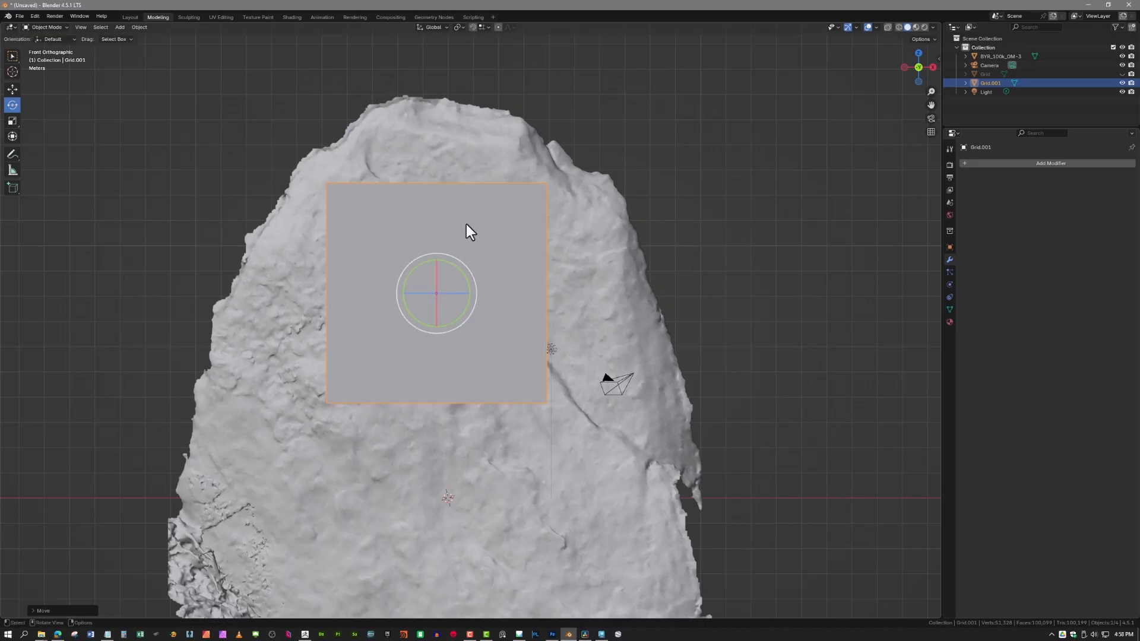
pyautogui.press('r')
pyautogui.click(505, 267)
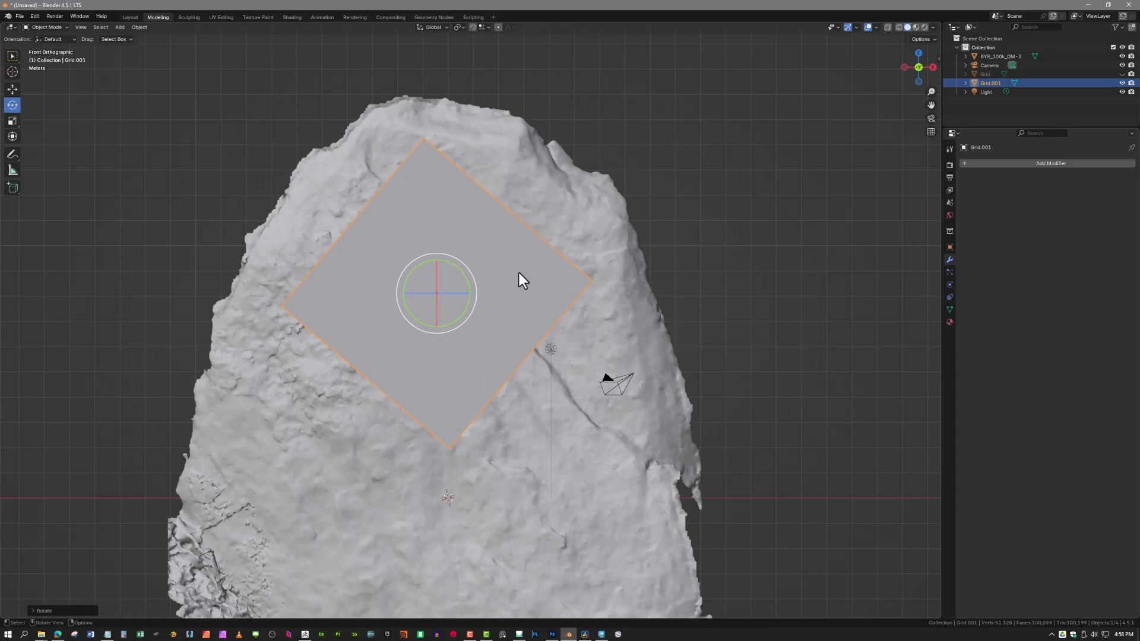
pyautogui.press('g')
pyautogui.click(494, 254)
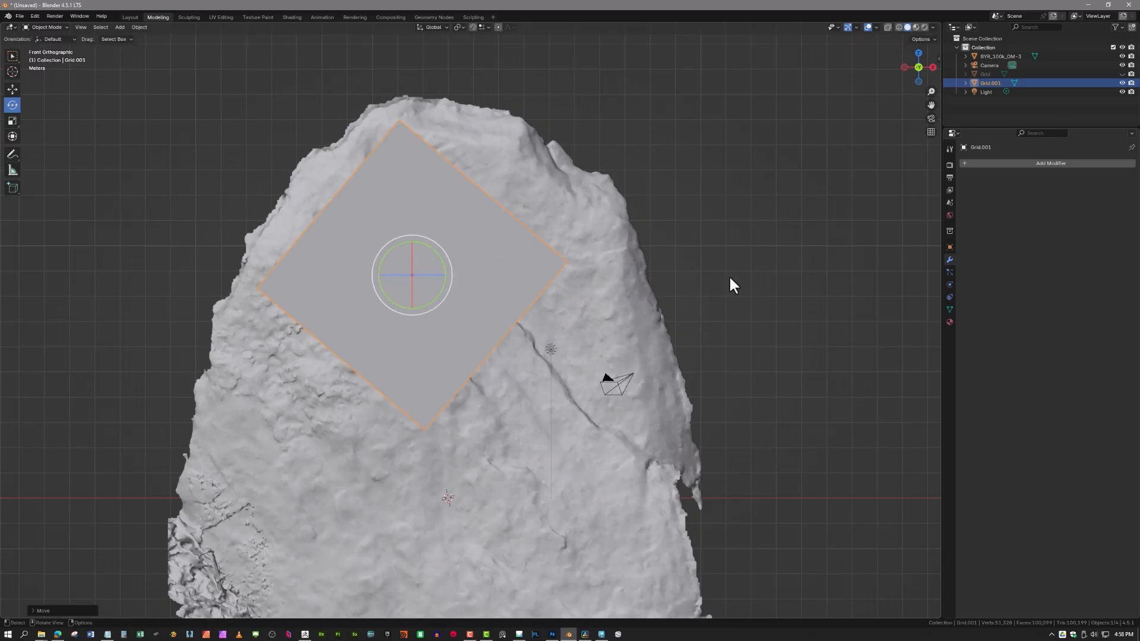
# Move the grid about 5 m back against the rock and tilt it to follow the slope of the rock face
pyautogui.moveTo(730, 276); pyautogui.dragTo(819, 277, button='middle')
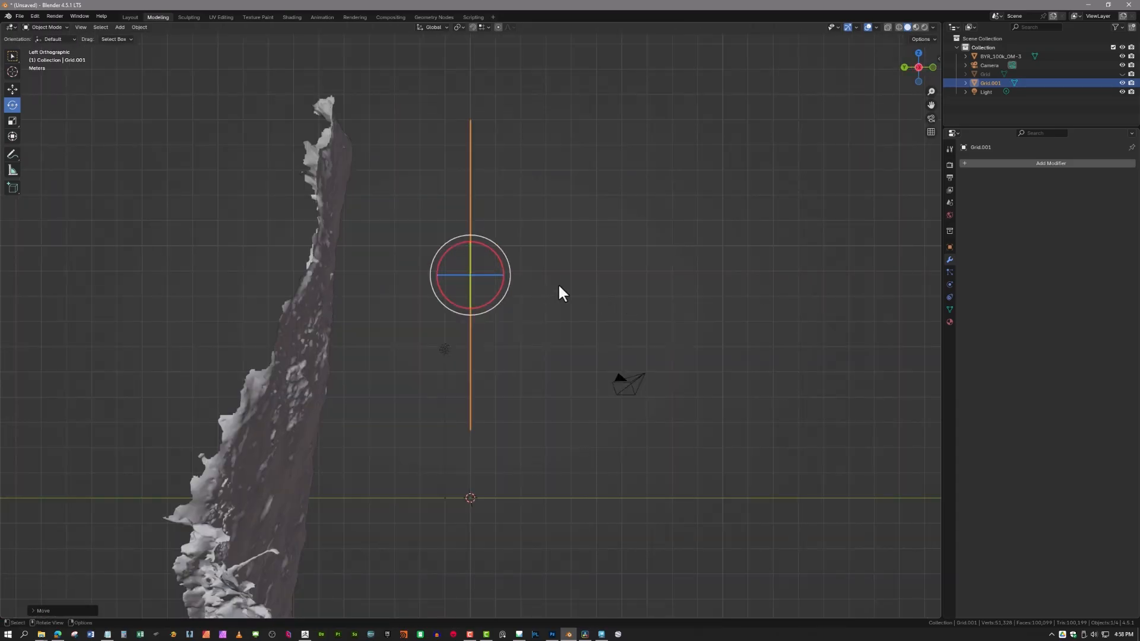
pyautogui.press('g')
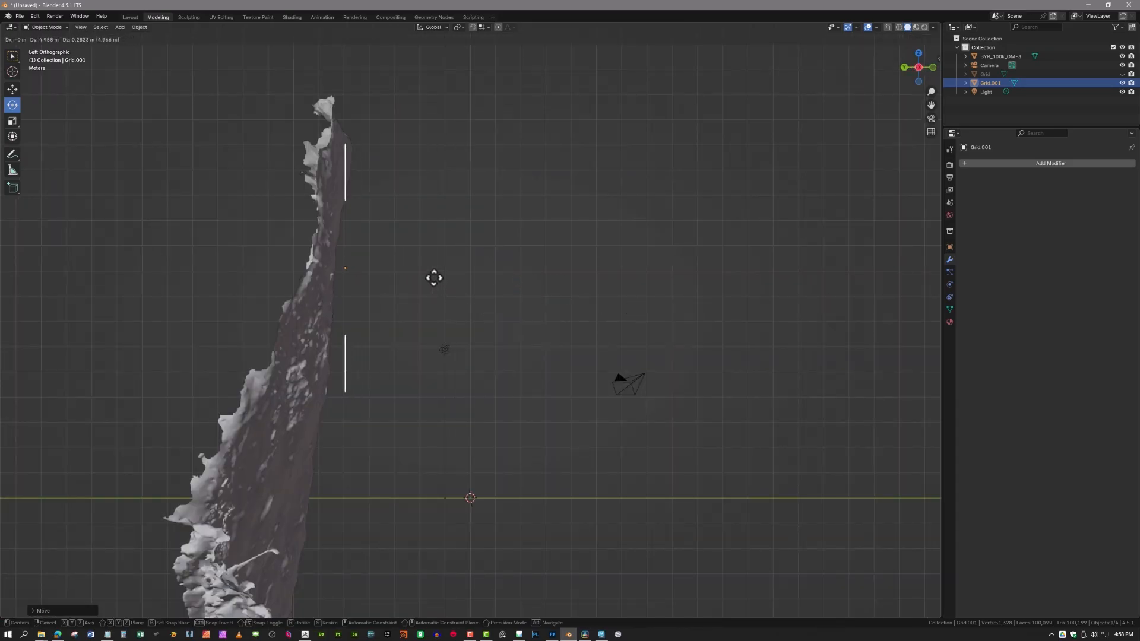
pyautogui.click(433, 277)
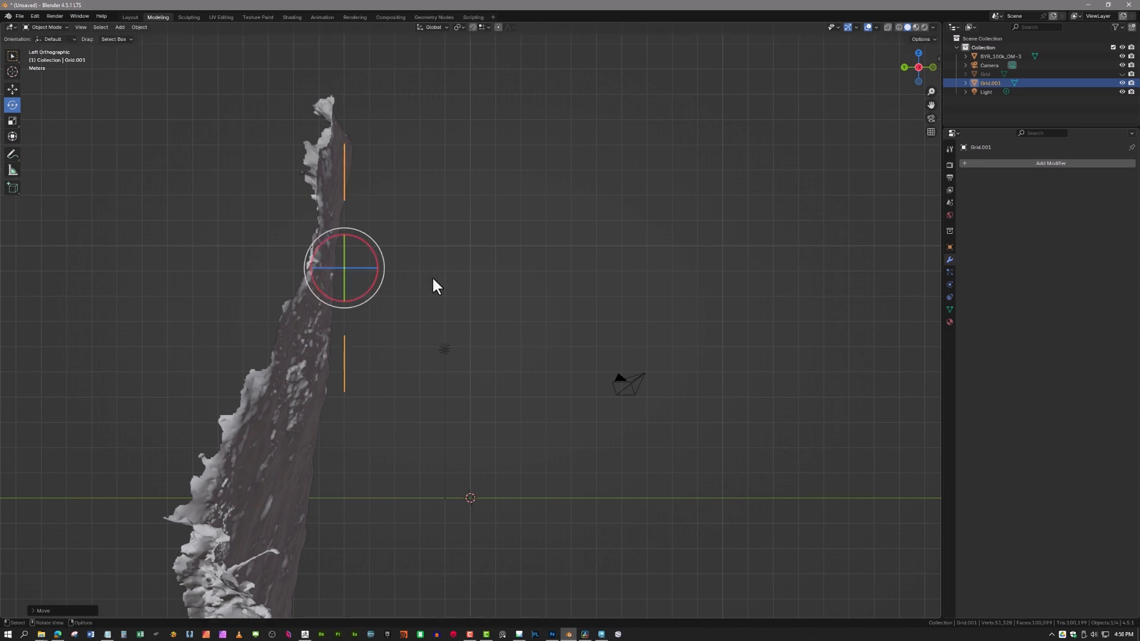
pyautogui.moveTo(366, 246); pyautogui.dragTo(372, 254)
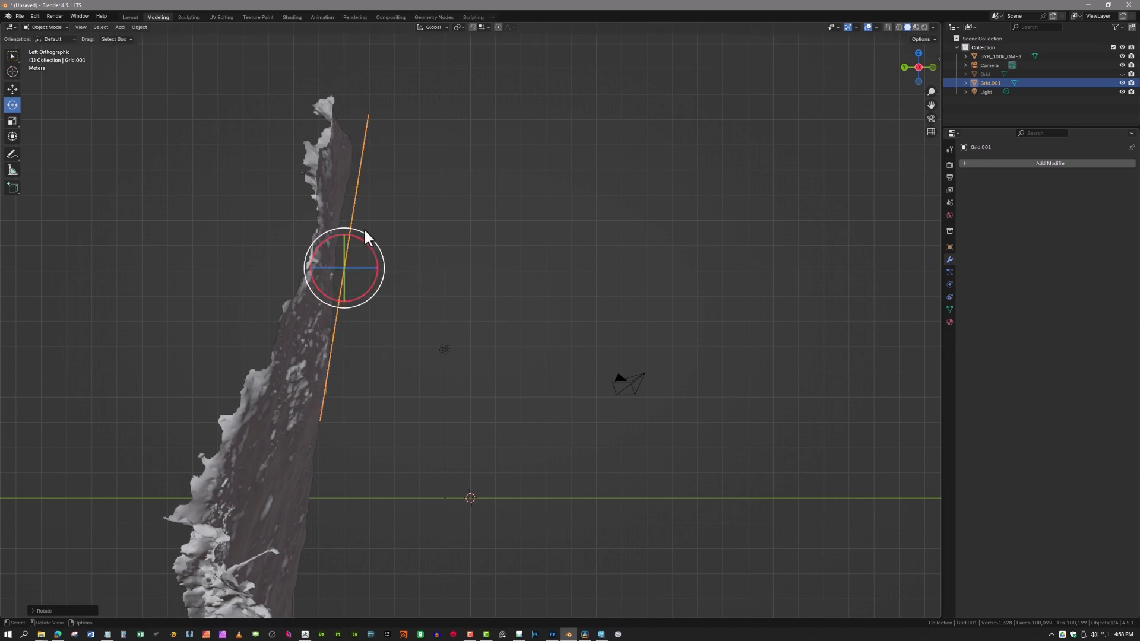
pyautogui.press('g')
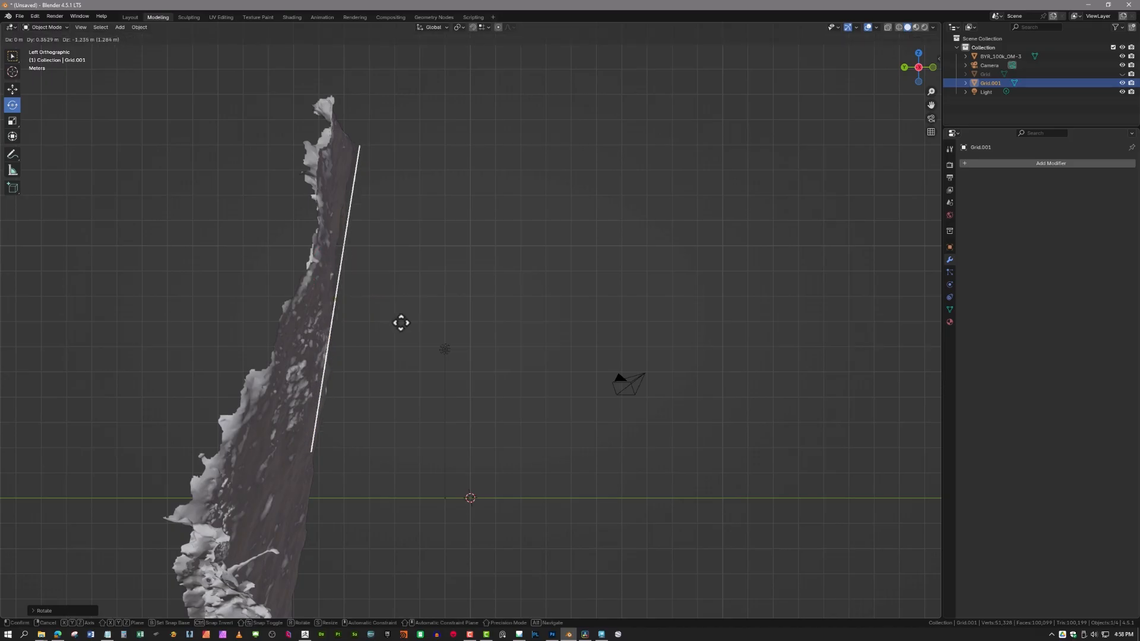
pyautogui.click(400, 323)
pyautogui.keyDown('alt'); pyautogui.moveTo(547, 334); pyautogui.dragTo(457, 332, button='middle'); pyautogui.keyUp('alt')
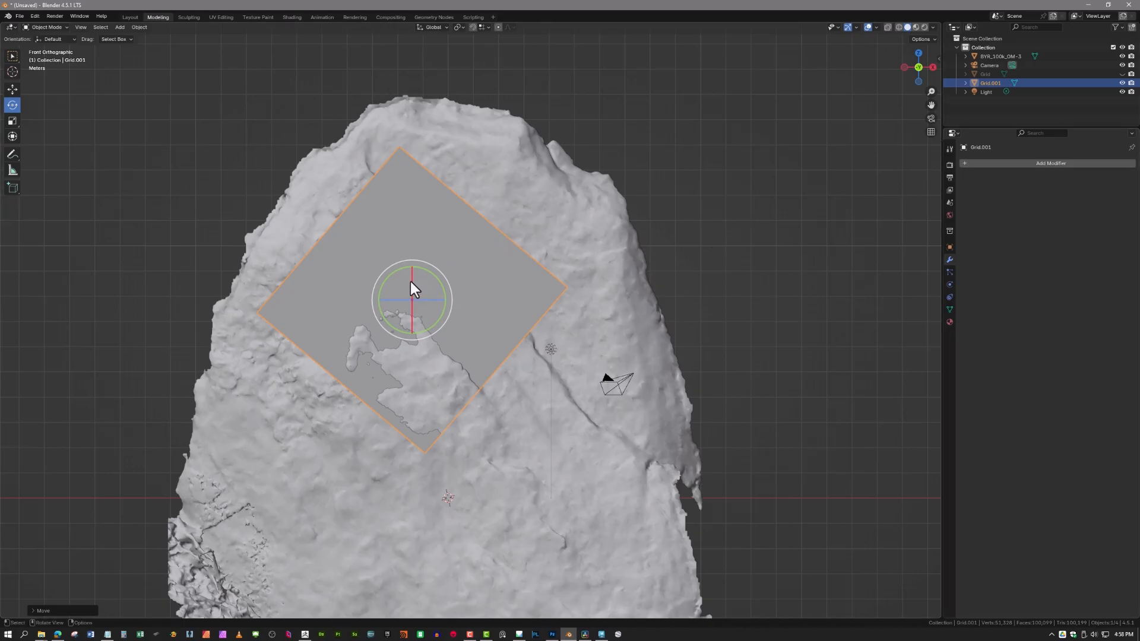
pyautogui.moveTo(411, 283); pyautogui.dragTo(408, 238)
pyautogui.moveTo(408, 238); pyautogui.dragTo(766, 225, button='middle')
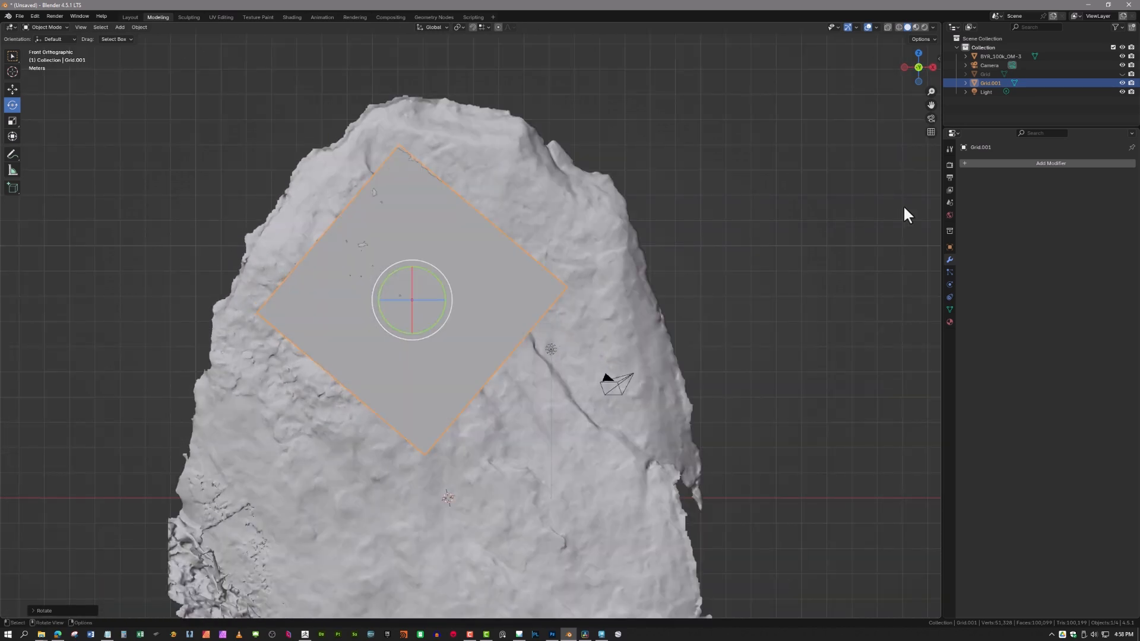
# Add a Shrinkwrap modifier to the grid with the rock scan BYR_100k_OM-3 as its target
pyautogui.click(964, 163)
pyautogui.moveTo(964, 163)
pyautogui.click(966, 161)
pyautogui.moveTo(966, 162)
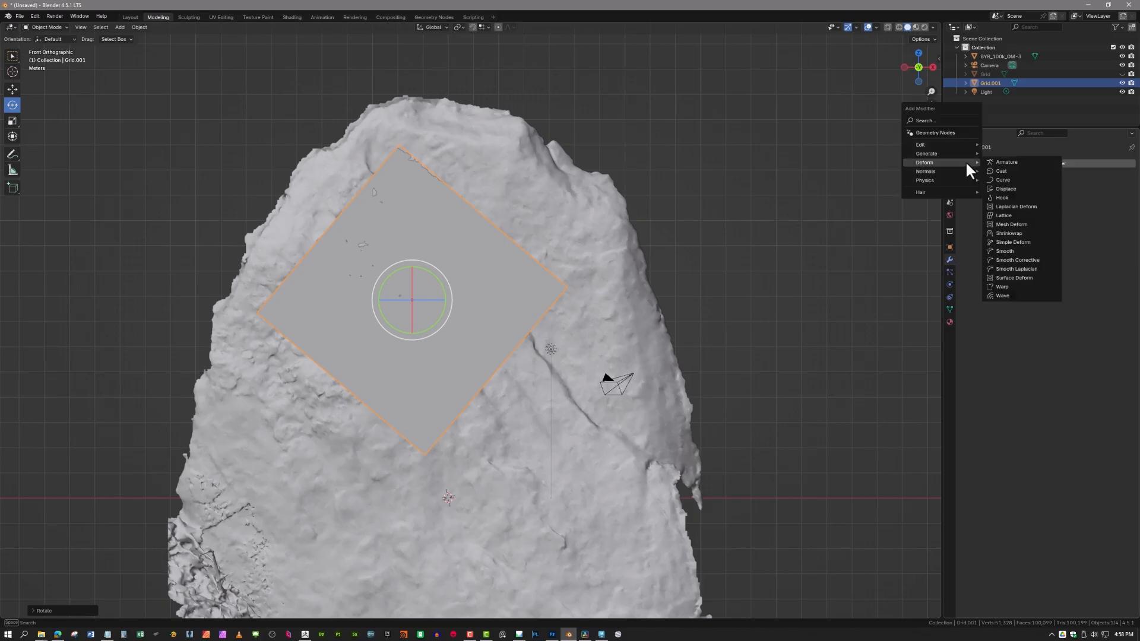
pyautogui.click(1016, 233)
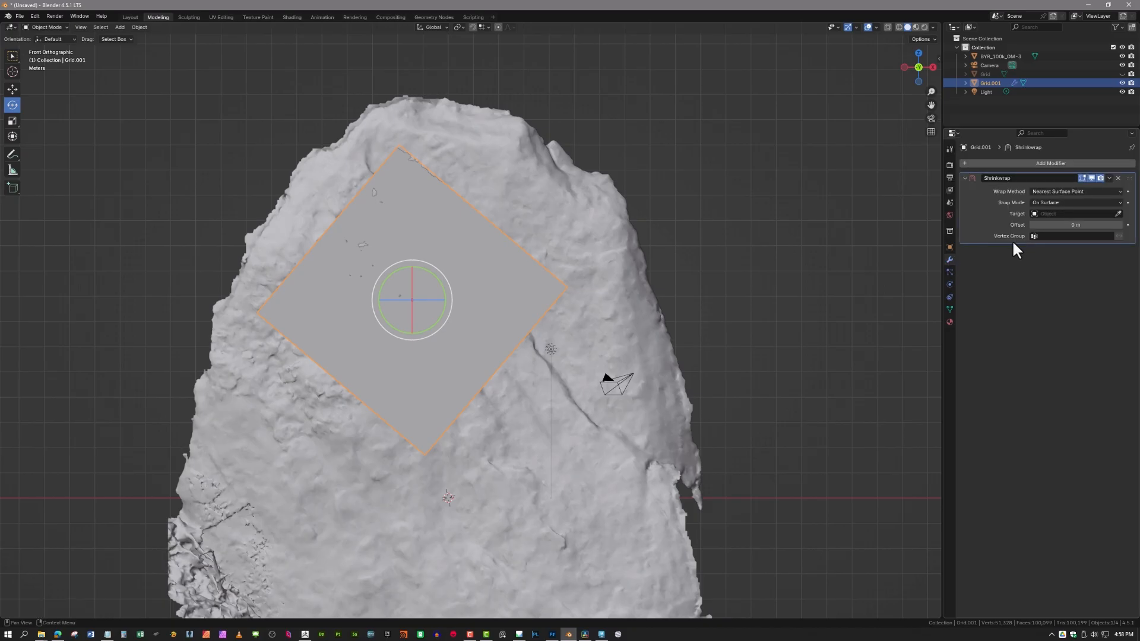
pyautogui.click(1119, 214)
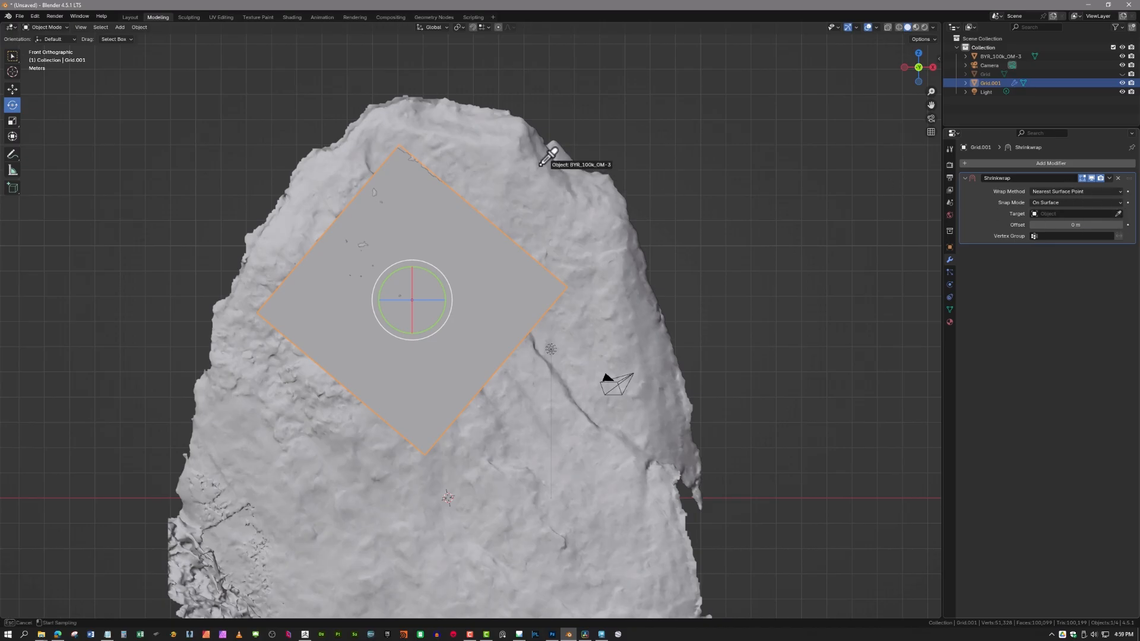
pyautogui.click(492, 196)
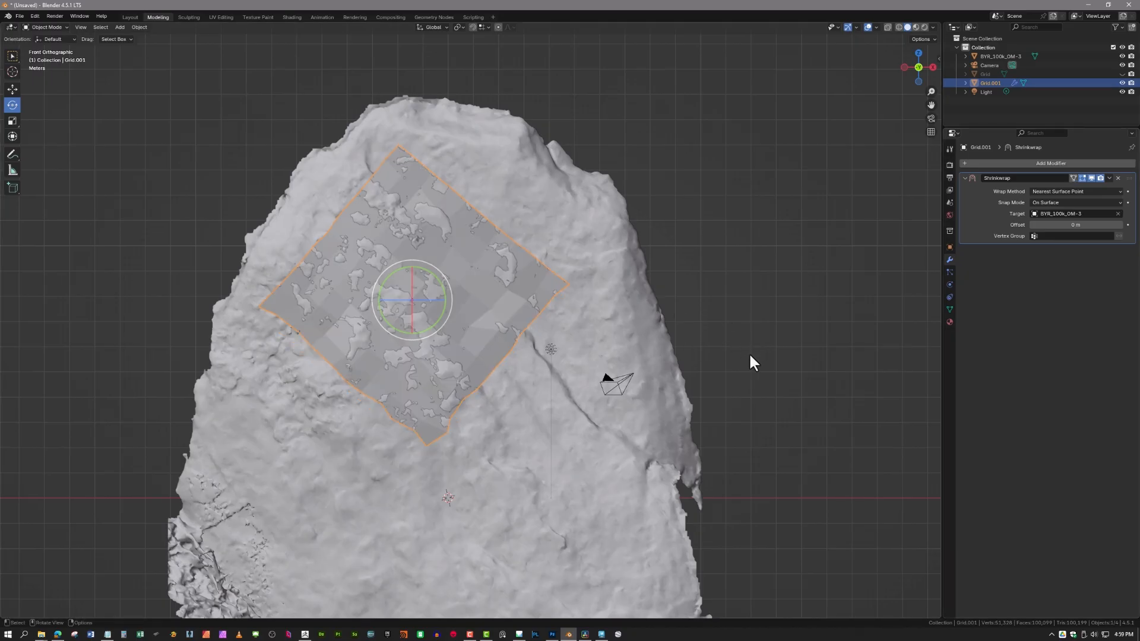
# Clear the Shrinkwrap target, readjust the grid's rotation over the rock, and reassign BYR_100k_OM-3 as the target
pyautogui.keyDown('shift'); pyautogui.moveTo(766, 323); pyautogui.dragTo(757, 276, button='middle'); pyautogui.keyUp('shift')
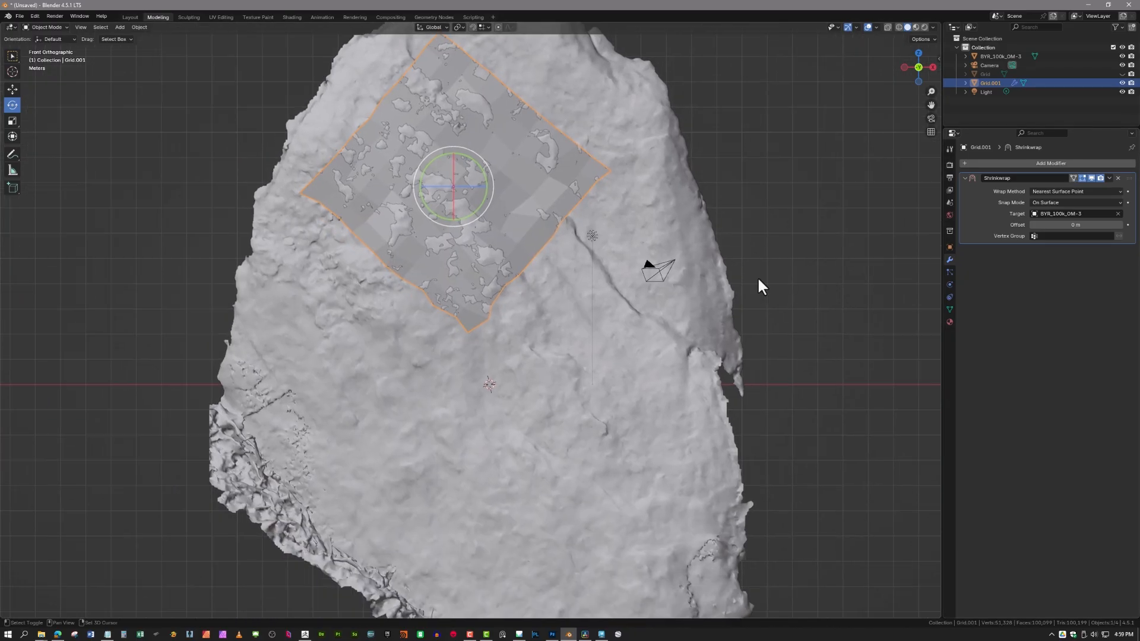
pyautogui.scroll(4, 441, 314)
pyautogui.scroll(3, 441, 314)
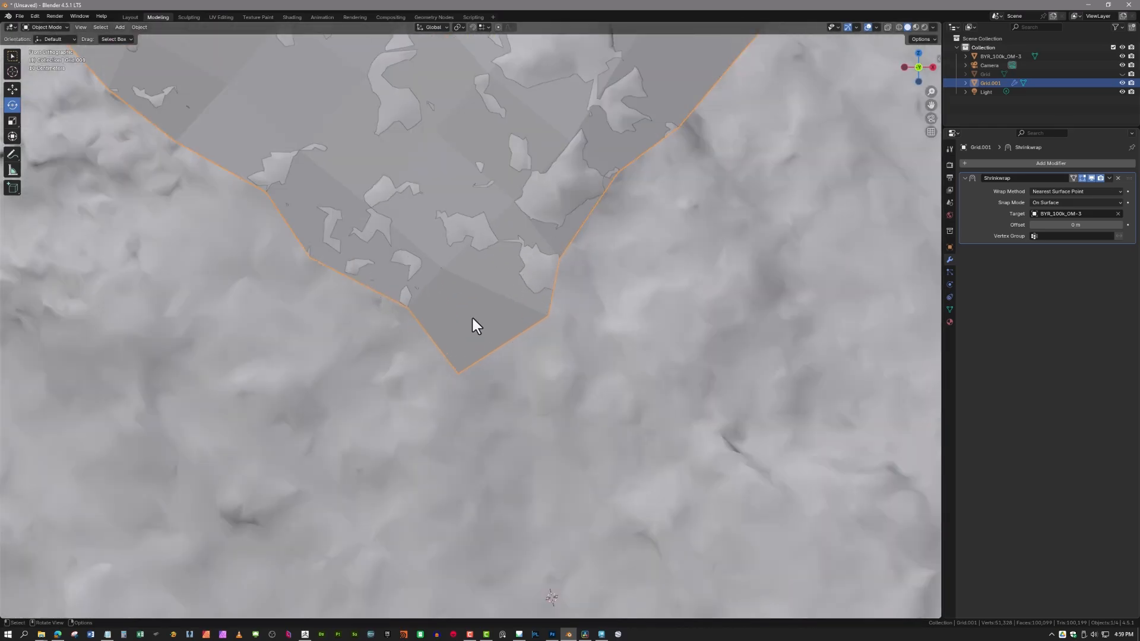
pyautogui.scroll(-6, 453, 326)
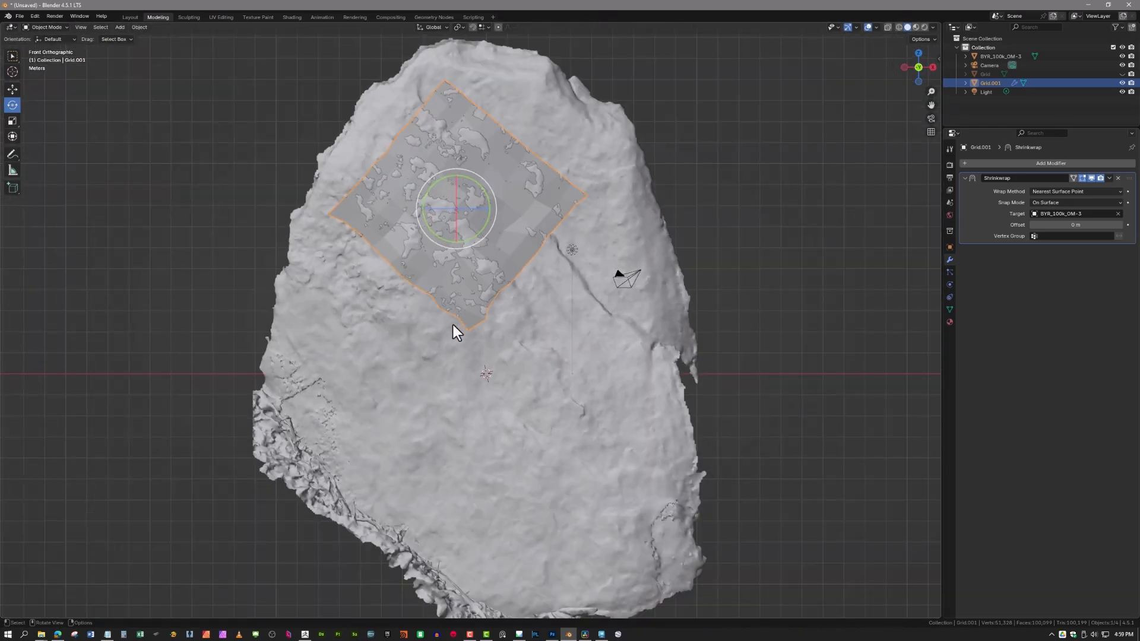
pyautogui.click(1119, 213)
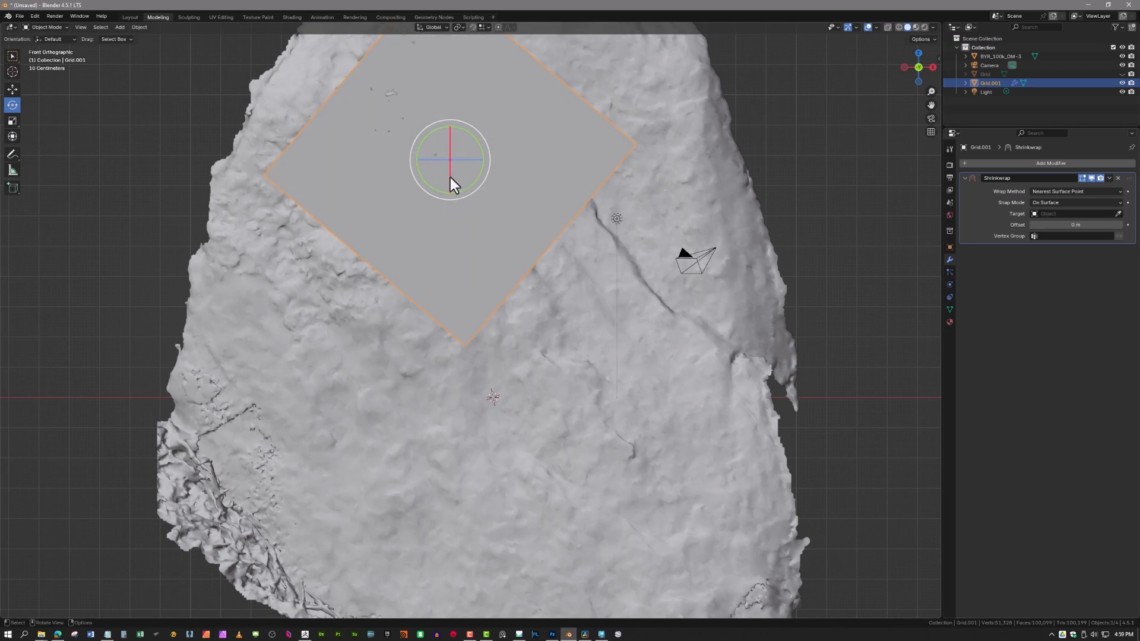
pyautogui.moveTo(450, 179); pyautogui.dragTo(455, 103)
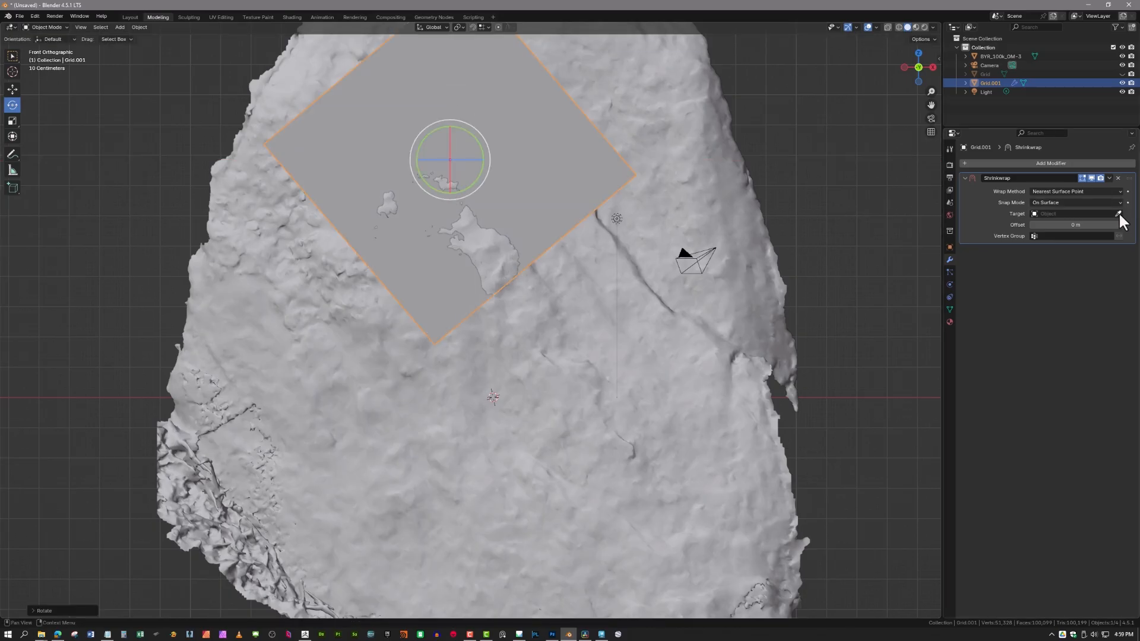
pyautogui.click(1120, 216)
pyautogui.click(560, 342)
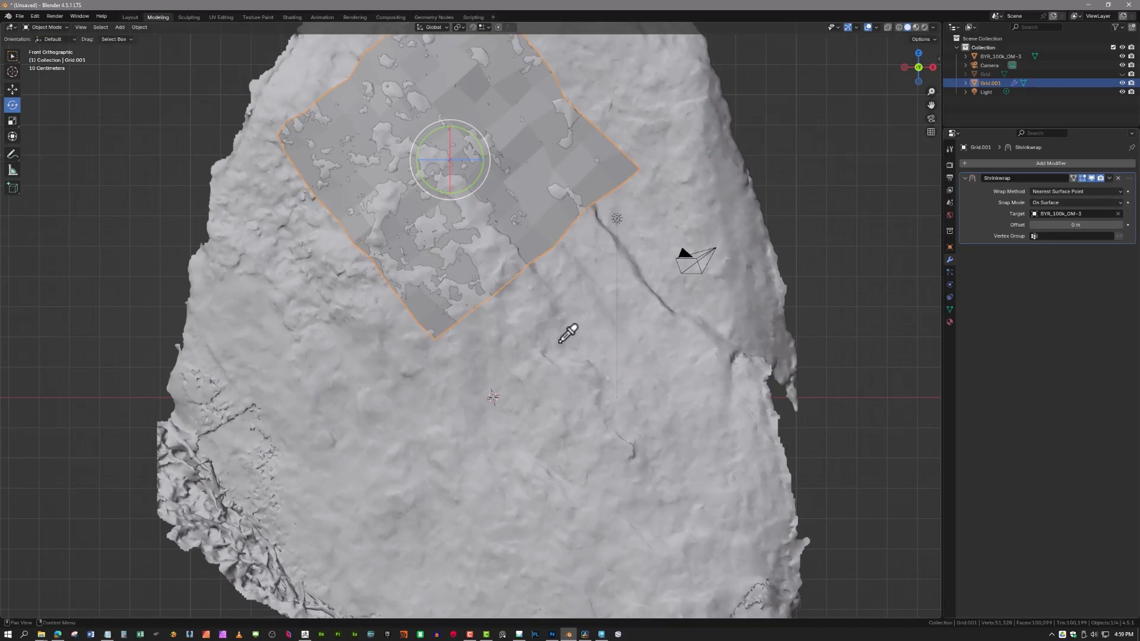
# Apply smooth shading to the shrinkwrapped grid
pyautogui.keyDown('alt'); pyautogui.moveTo(851, 233); pyautogui.dragTo(845, 283, button='middle'); pyautogui.keyUp('alt')
pyautogui.moveTo(700, 315); pyautogui.dragTo(773, 362, button='middle')
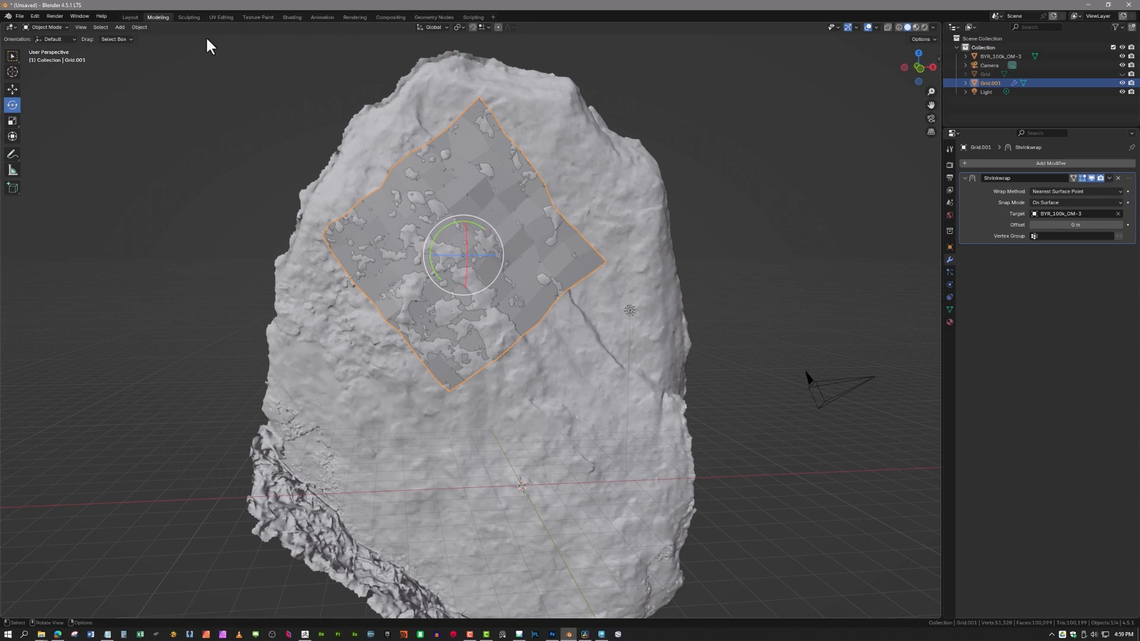
pyautogui.click(140, 28)
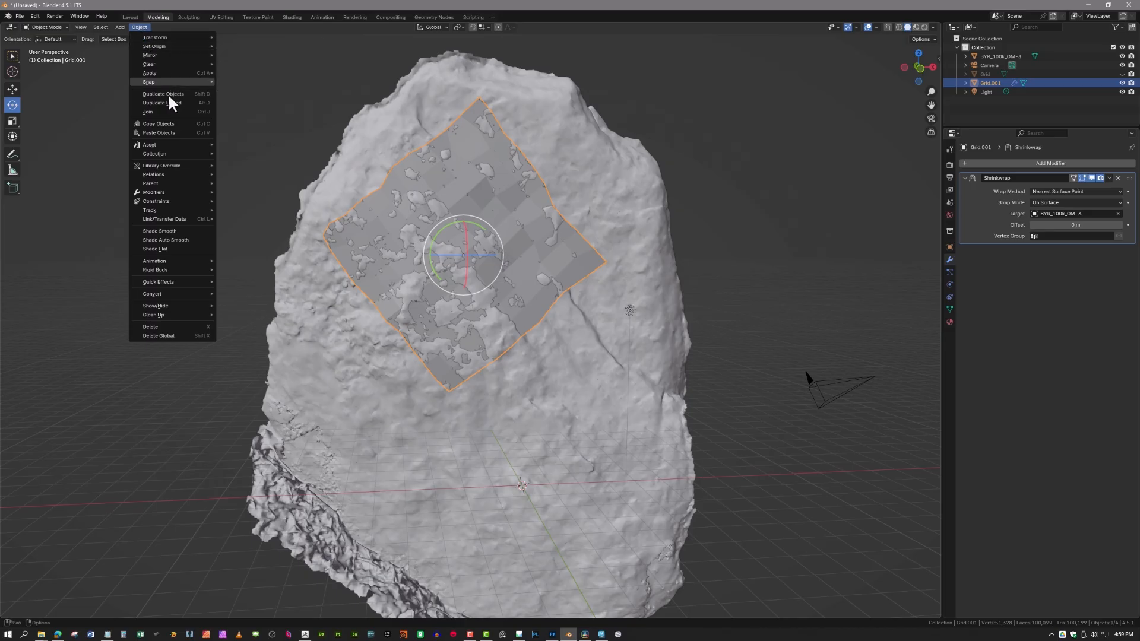
pyautogui.click(169, 230)
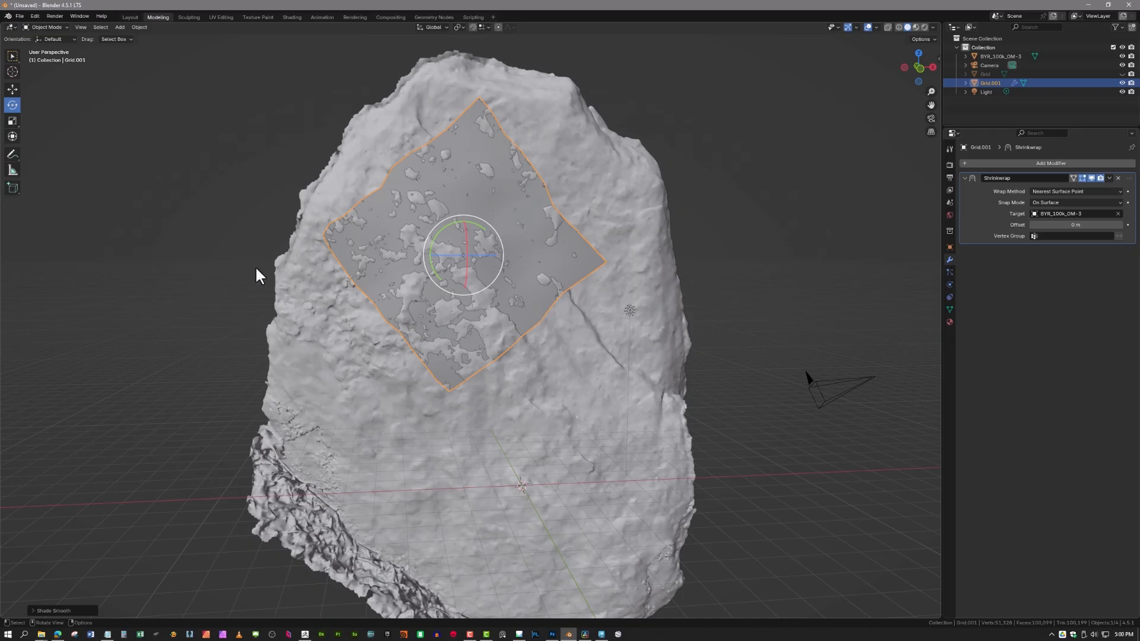
# Export only the selected grid as a Wavefront OBJ named Bake_Plane_OM-3_v2.obj in the iPhone folder, with modifiers applied
pyautogui.click(19, 16)
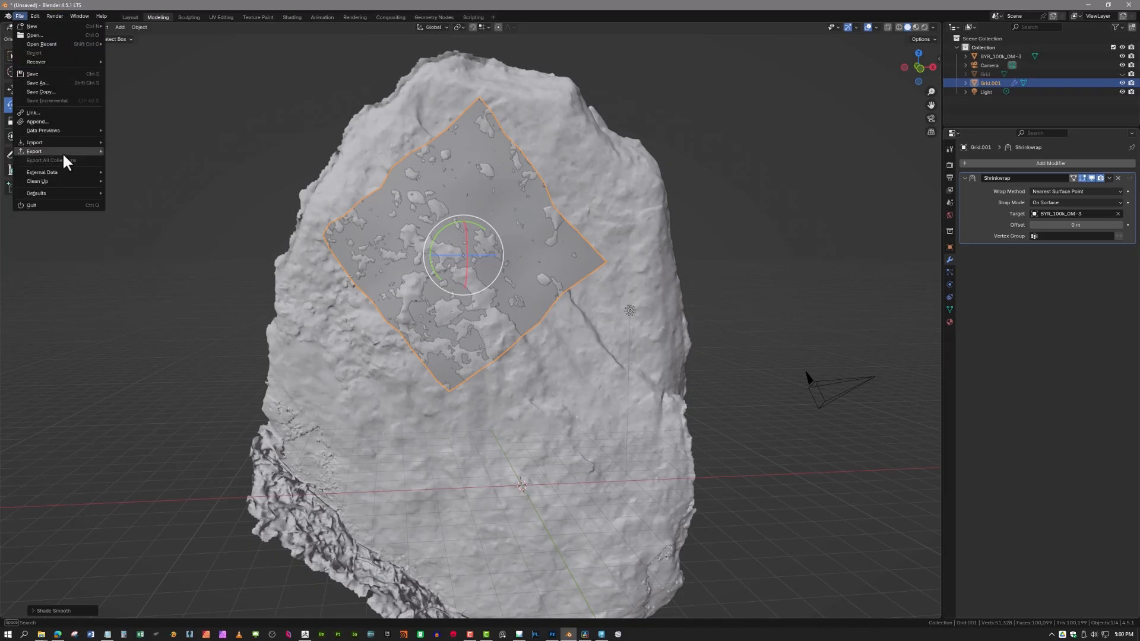
pyautogui.moveTo(63, 152)
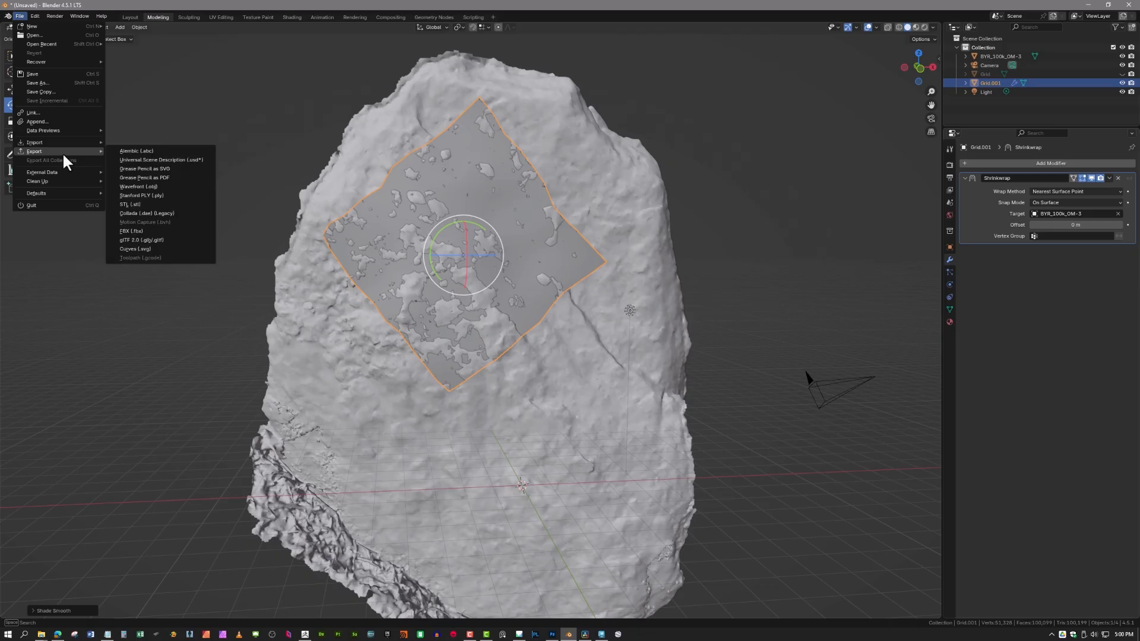
pyautogui.click(155, 187)
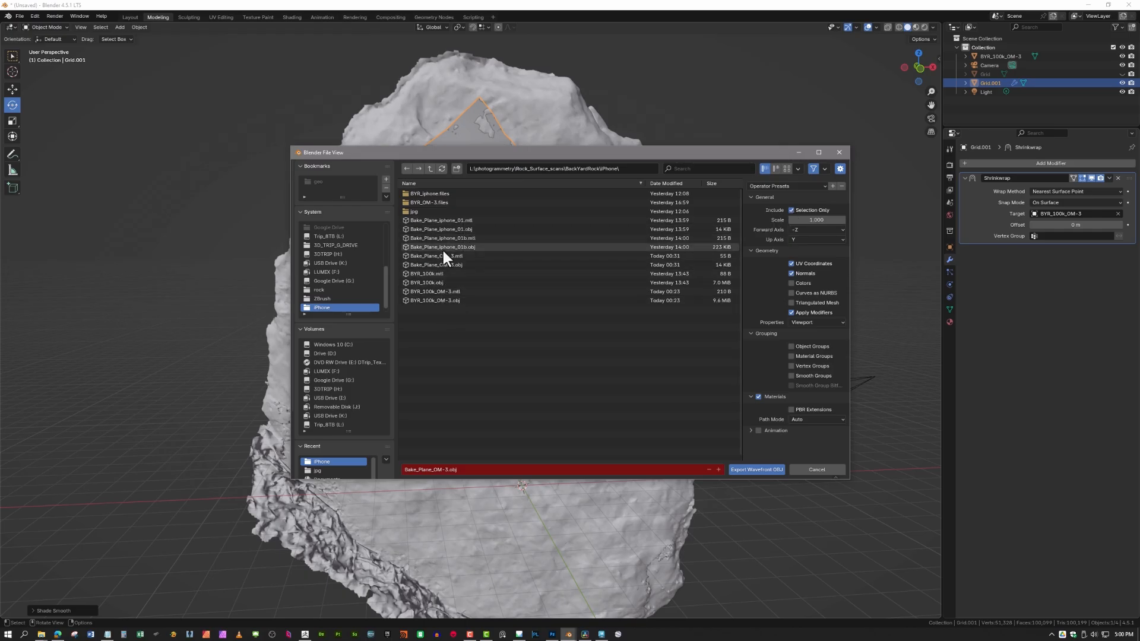
pyautogui.click(430, 264)
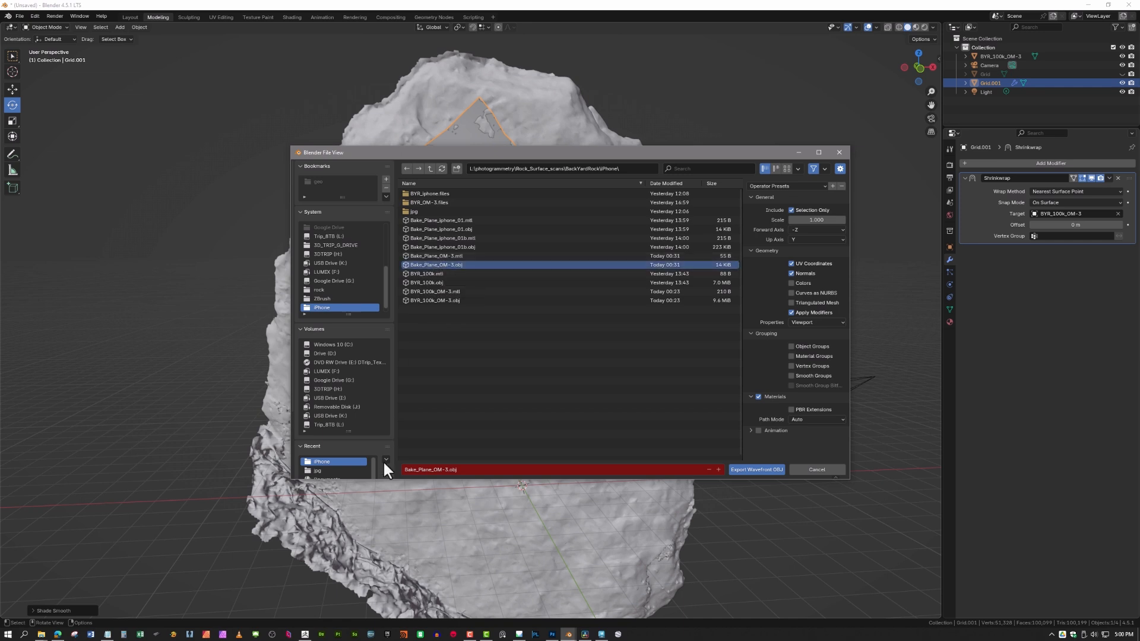
pyautogui.click(444, 469)
pyautogui.click(447, 469)
pyautogui.write('_v2')
pyautogui.press('Return')
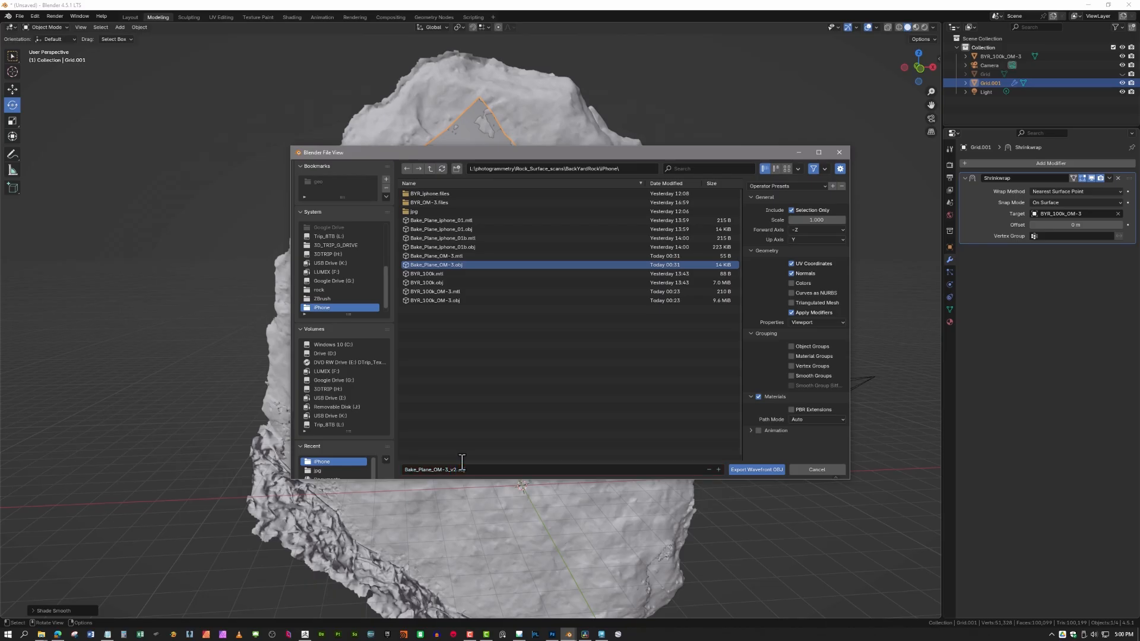
pyautogui.click(771, 468)
pyautogui.click(20, 17)
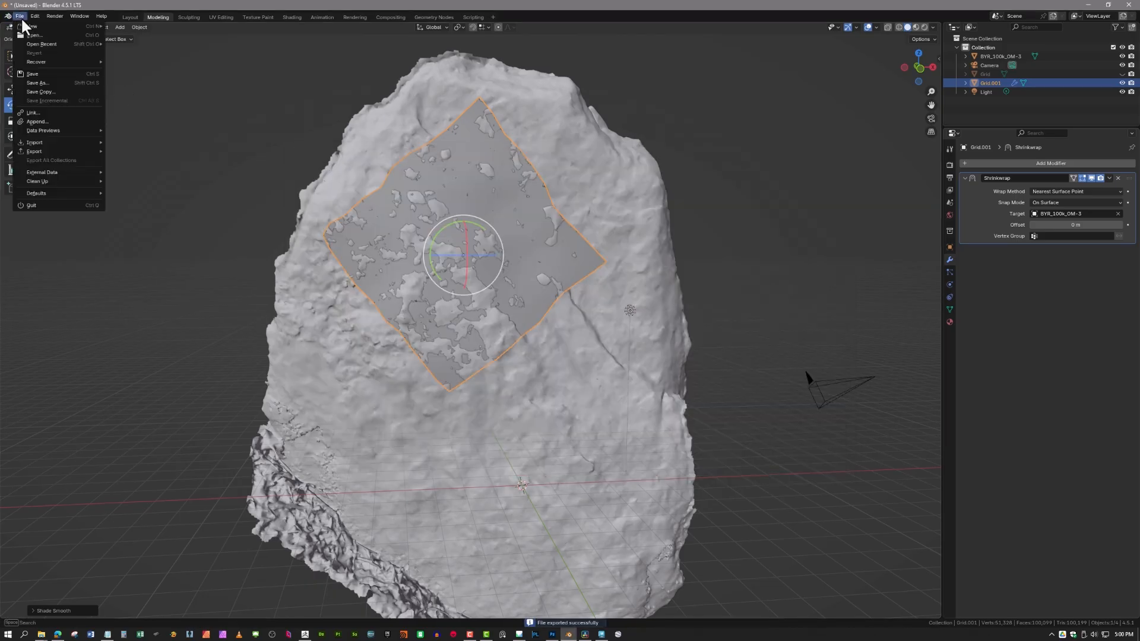
pyautogui.moveTo(42, 142)
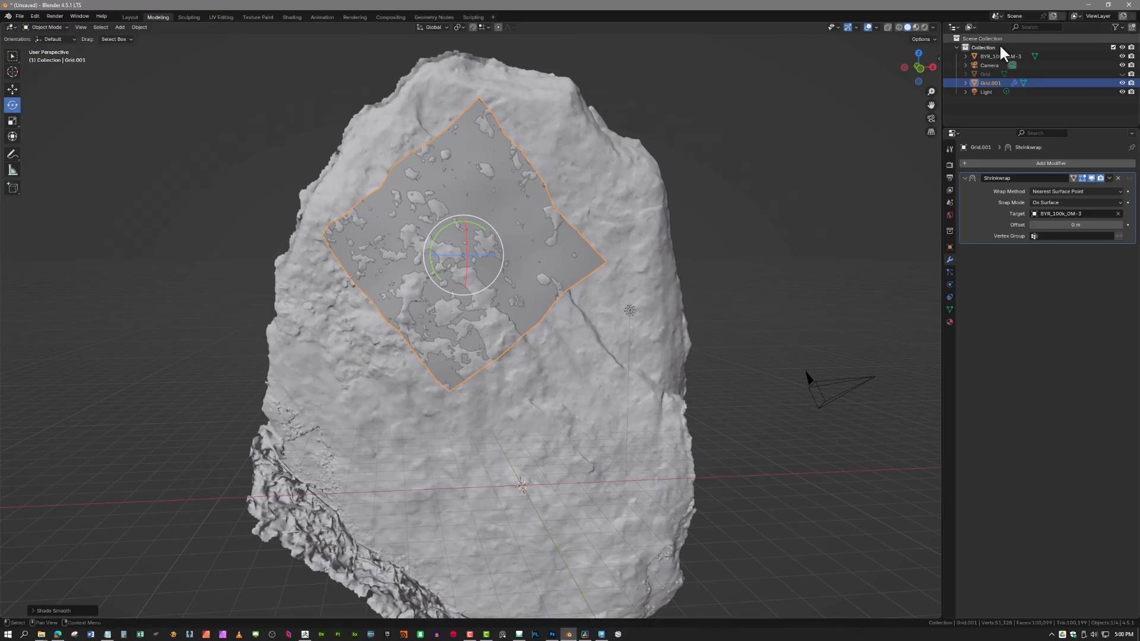
# Switch to Agisoft Metashape and shrink the Photos pane to enlarge the model view around the whole rock
pyautogui.hotkey('alt', 'Tab')
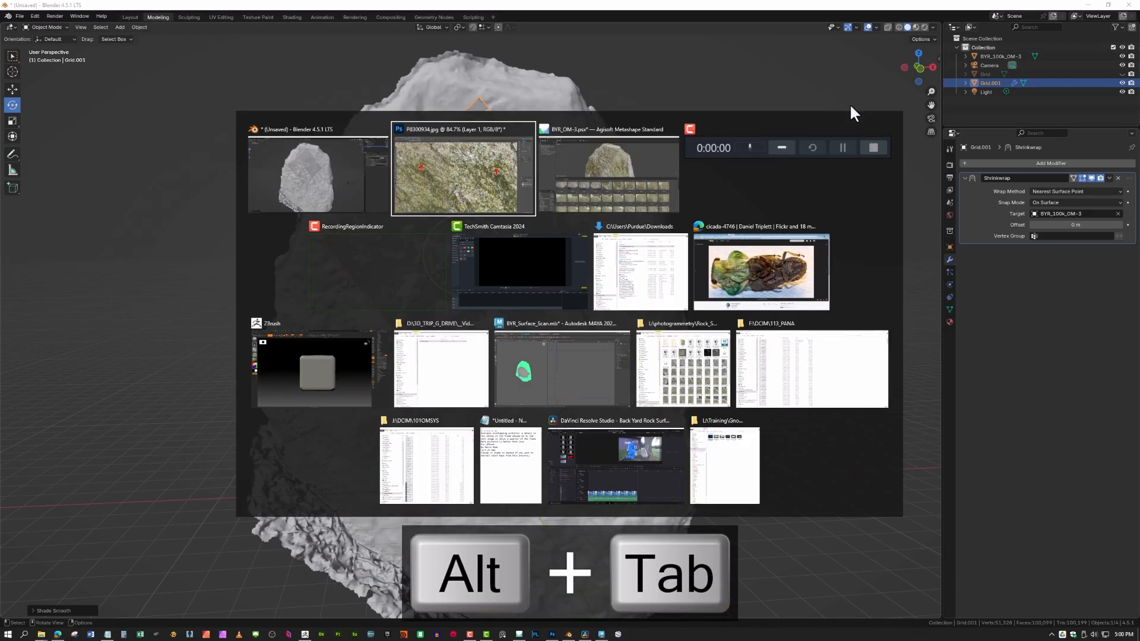
pyautogui.hotkey('alt', 'Tab')
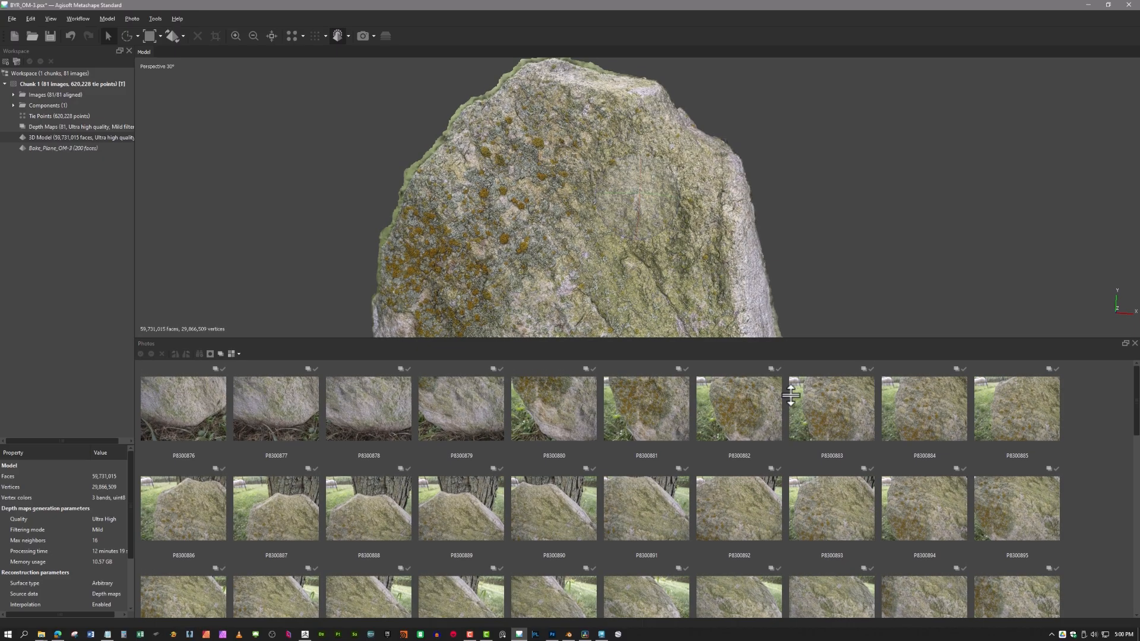
pyautogui.moveTo(786, 334); pyautogui.dragTo(795, 570)
pyautogui.scroll(-5, 662, 360)
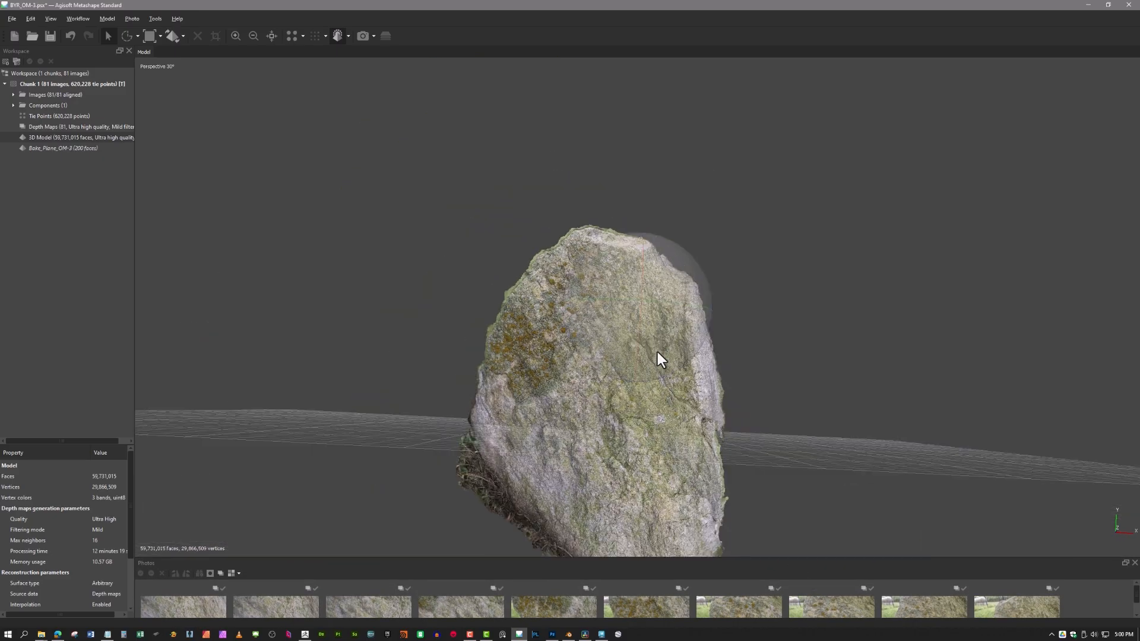
# Import Bake_Plane_OM-3_v2.obj as a model with its UDIM texture layout, without replacing the default model
pyautogui.click(12, 18)
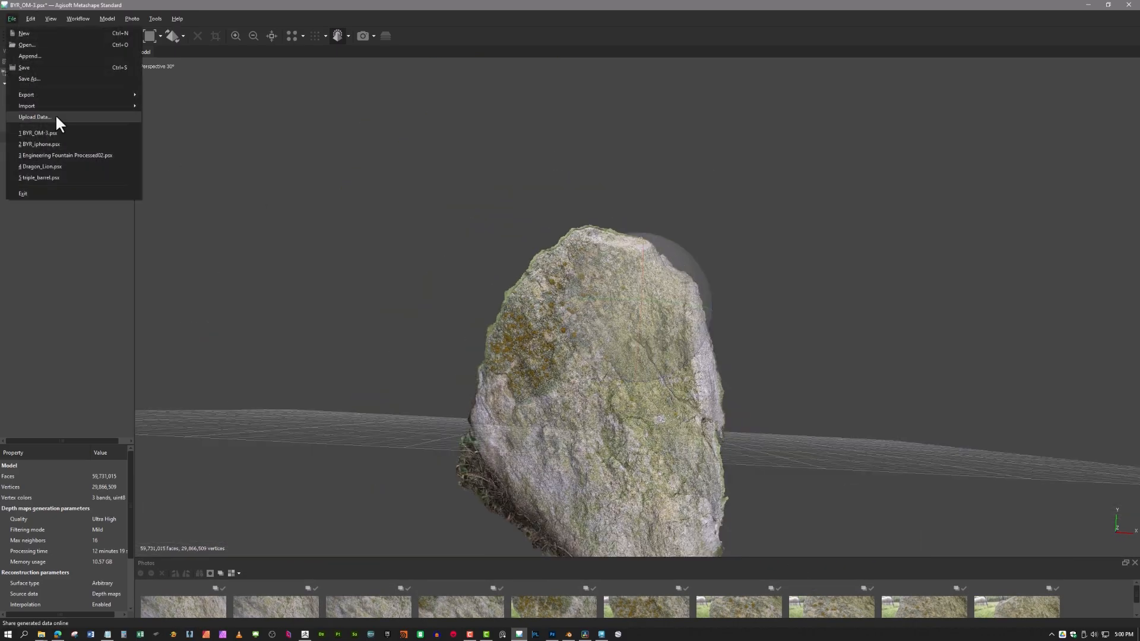
pyautogui.moveTo(68, 106)
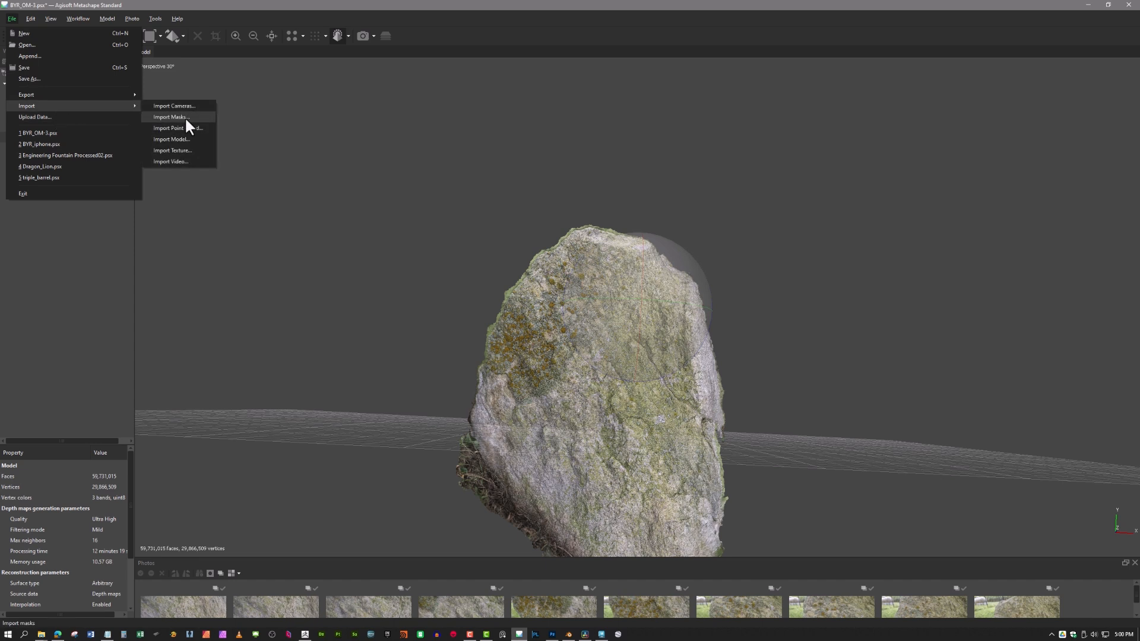
pyautogui.click(187, 138)
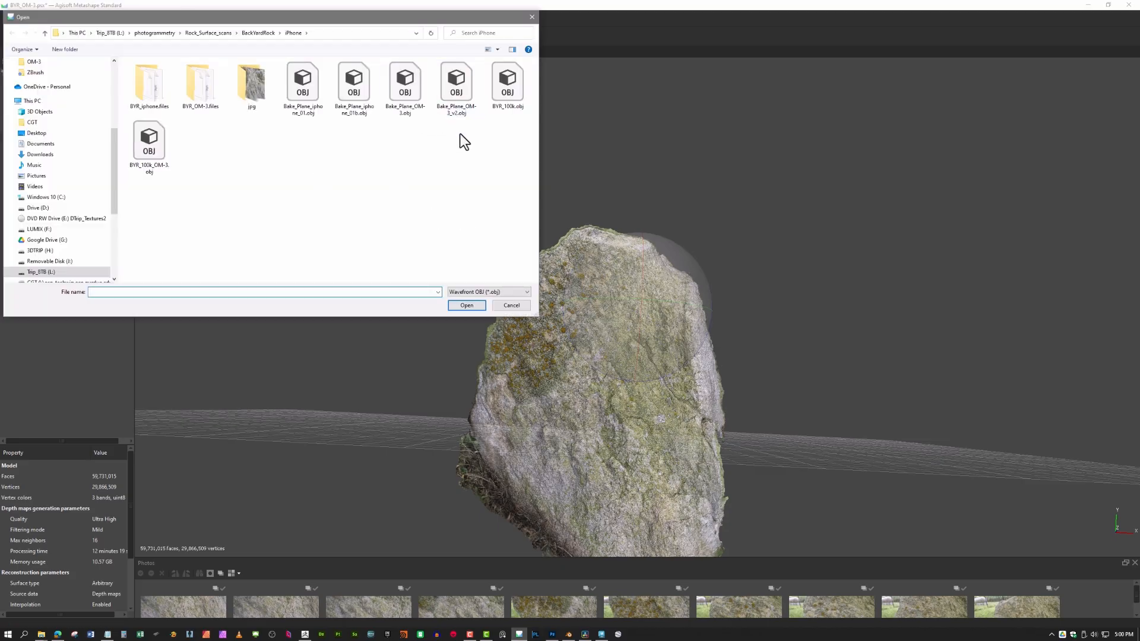
pyautogui.doubleClick(457, 83)
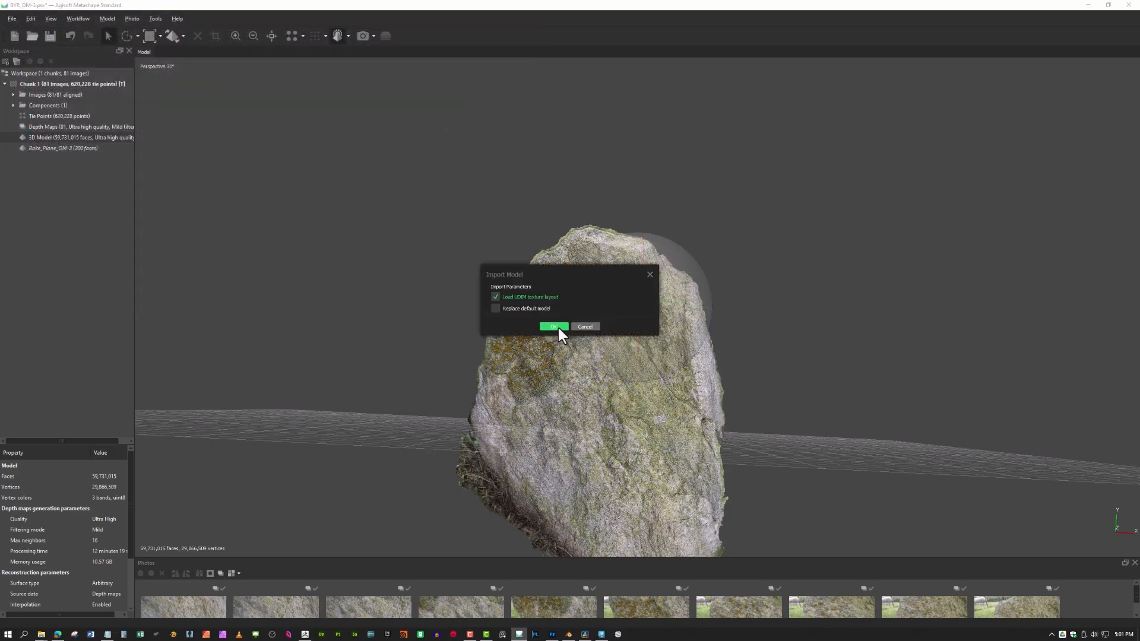
pyautogui.click(558, 327)
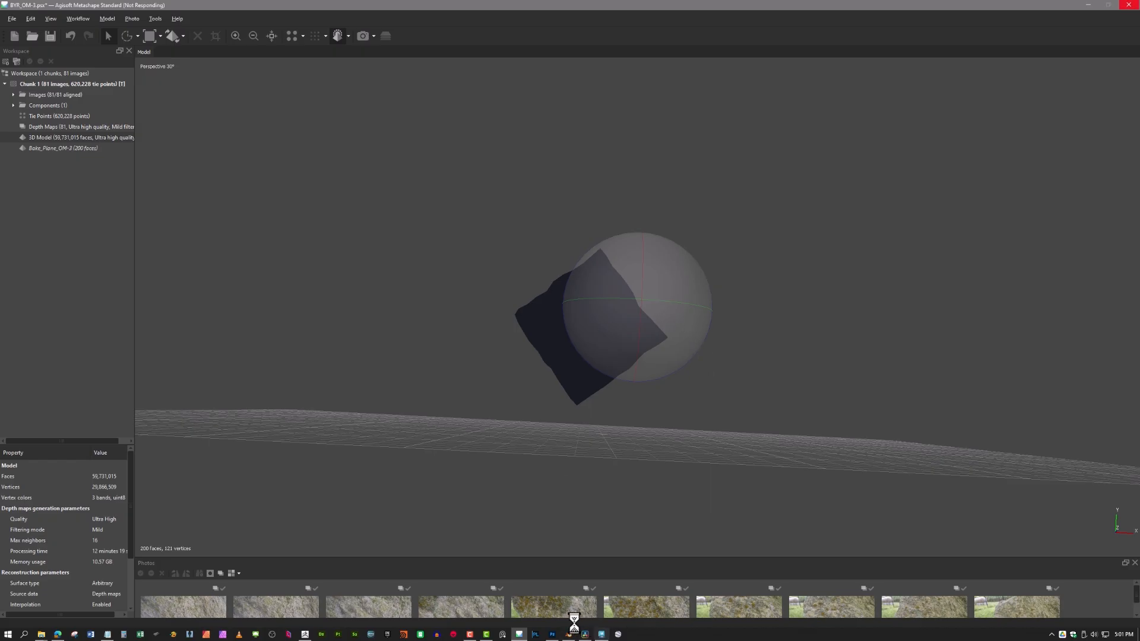
# Switch back to Blender and enable the Face Orientation overlay to check the grid's normals
pyautogui.moveTo(520, 635)
pyautogui.click(569, 635)
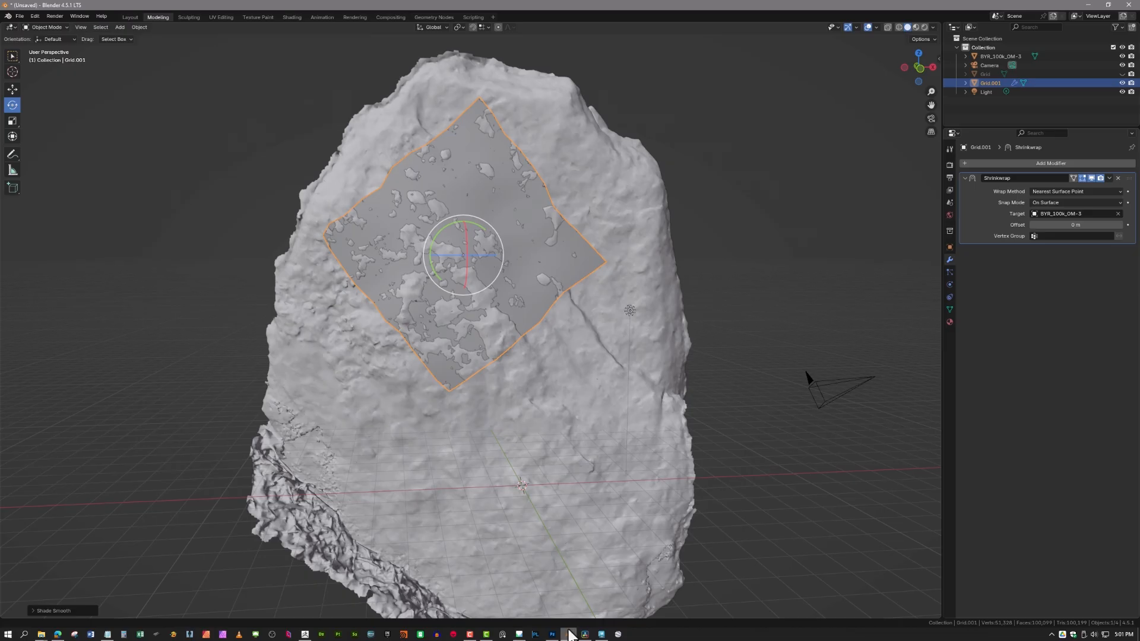
pyautogui.click(877, 27)
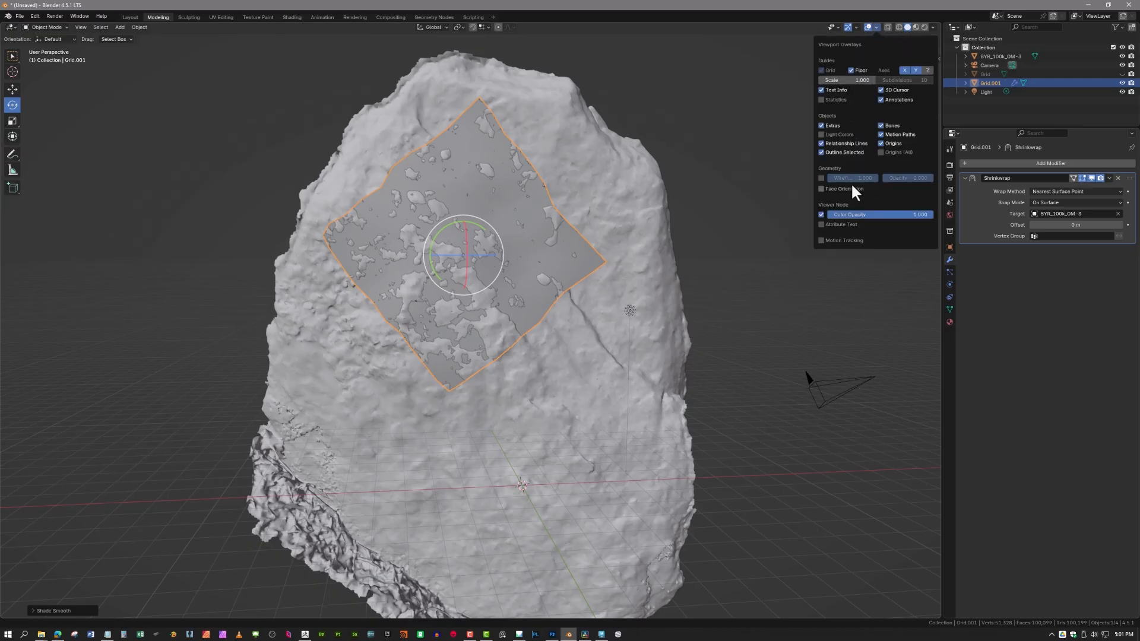
pyautogui.click(821, 188)
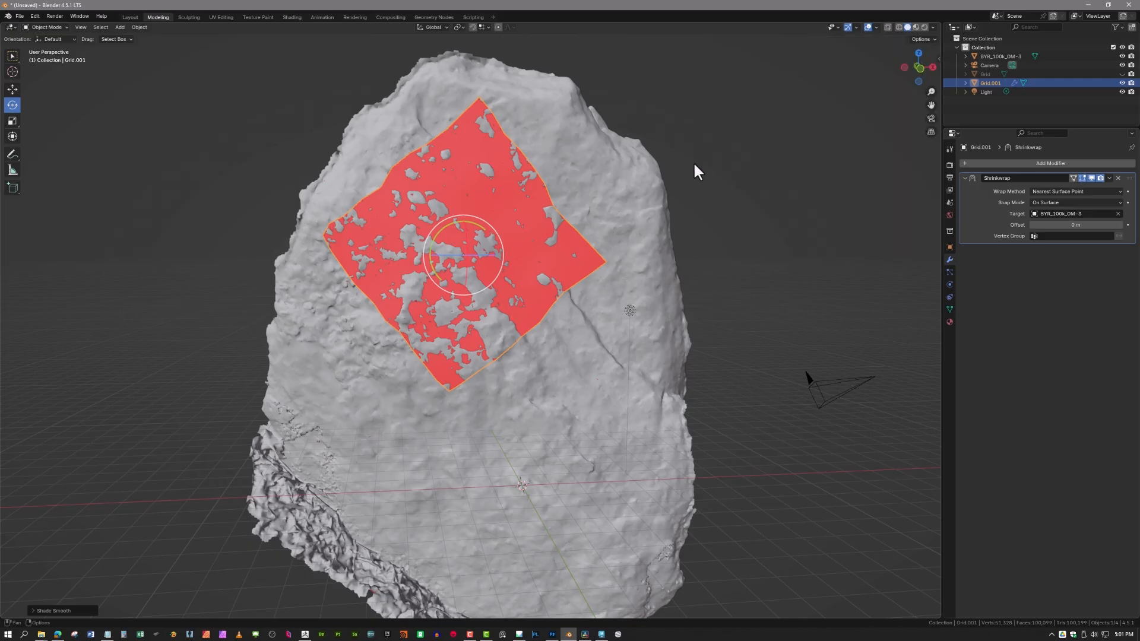
# Flip the normals of all the grid's faces in Edit Mode and return to Object Mode
pyautogui.click(140, 27)
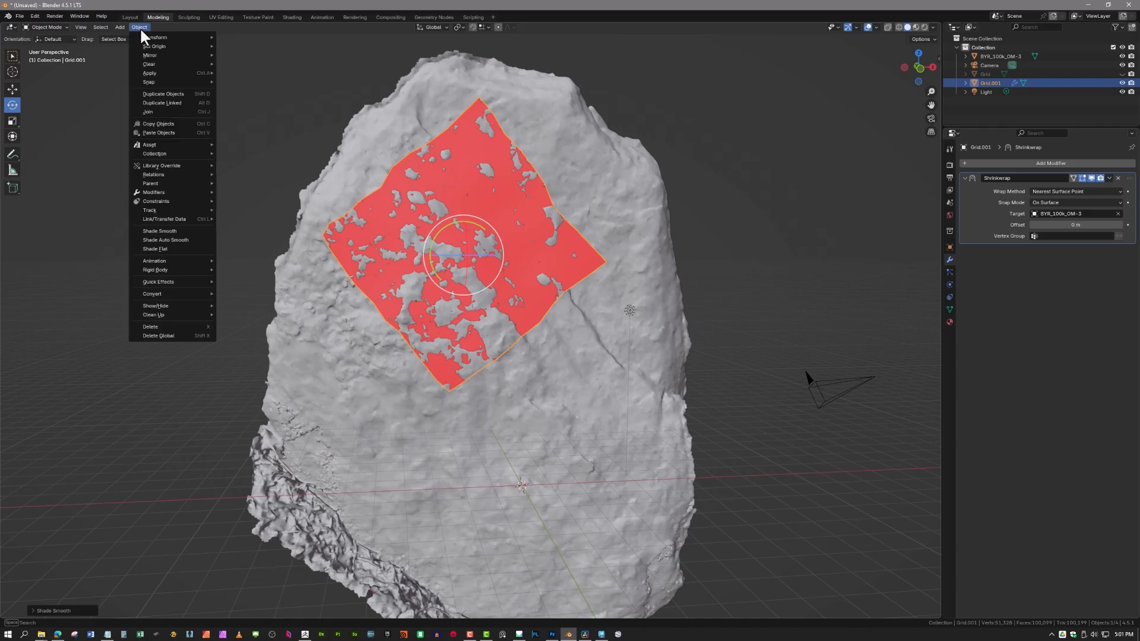
pyautogui.moveTo(173, 260)
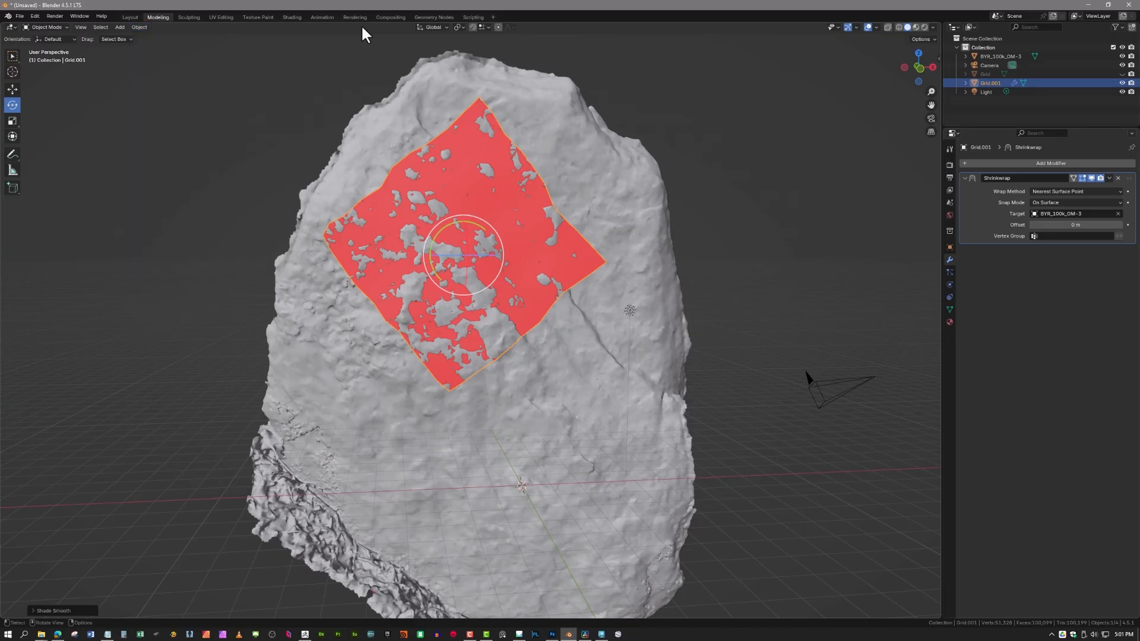
pyautogui.press('Tab')
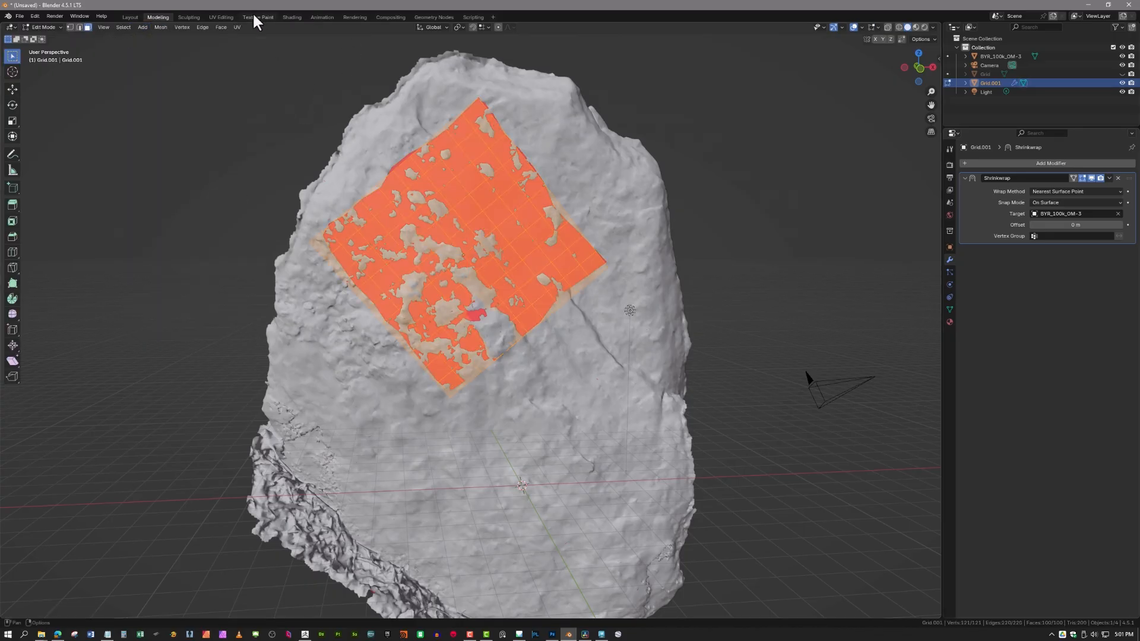
pyautogui.click(222, 28)
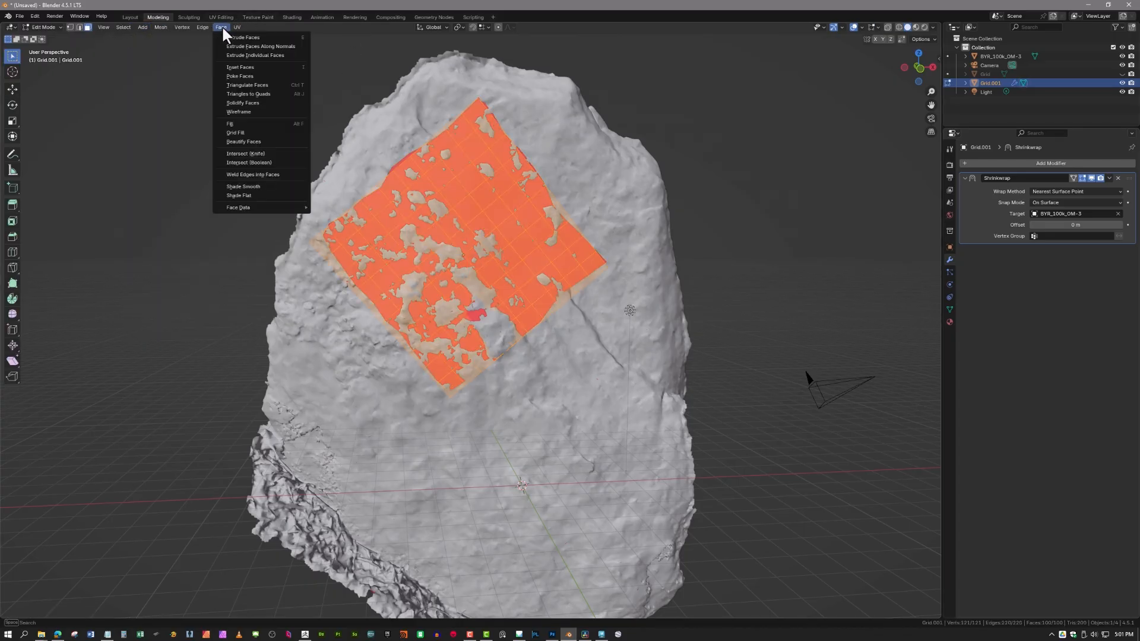
pyautogui.moveTo(160, 27)
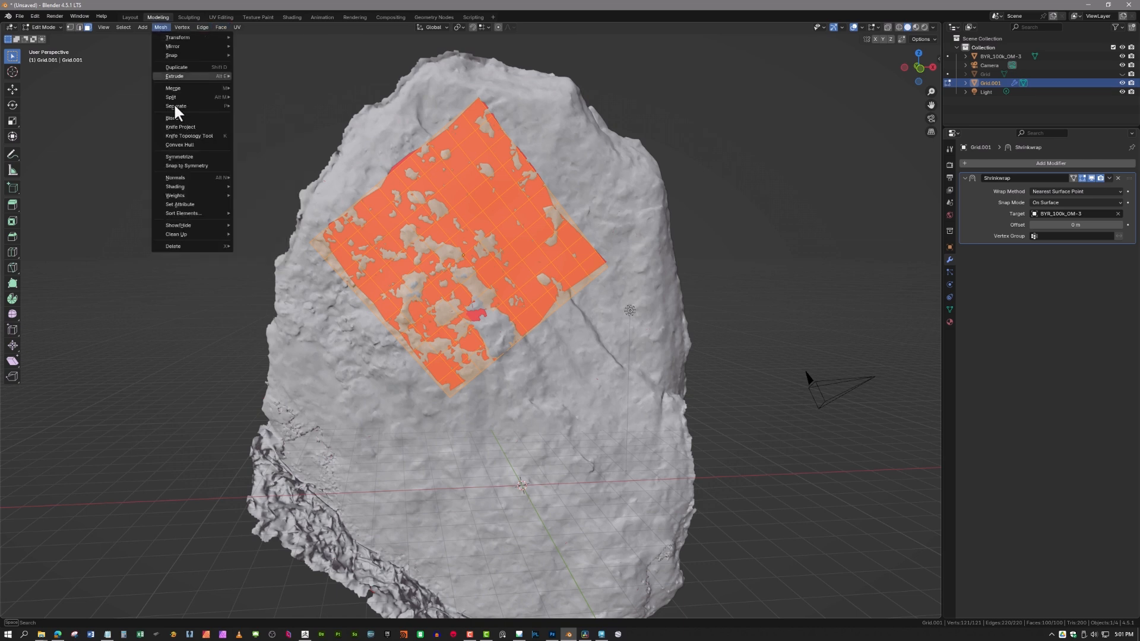
pyautogui.moveTo(197, 177)
pyautogui.click(260, 177)
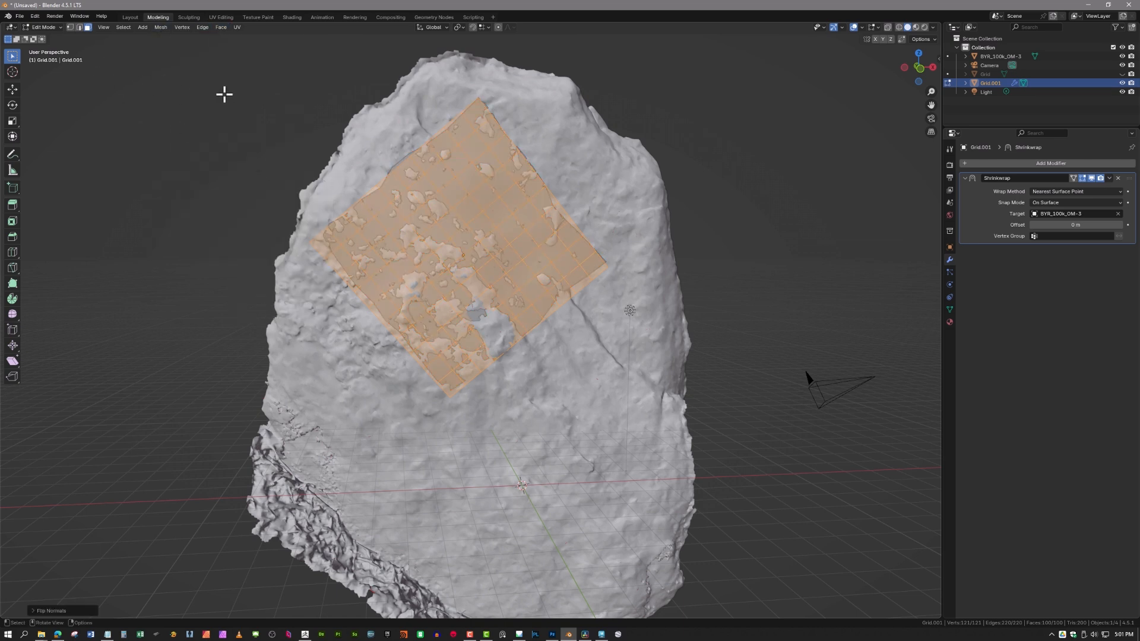
pyautogui.press('Tab')
# Export the flipped grid as a Wavefront OBJ again, overwriting Bake_Plane_OM-3_v2.obj
pyautogui.click(19, 16)
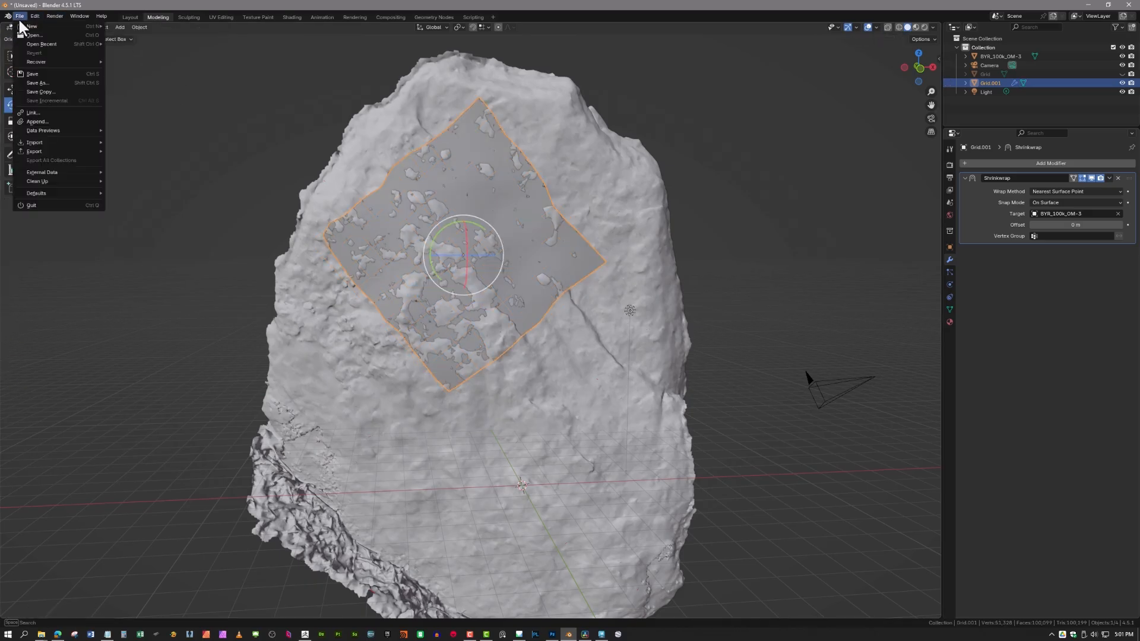
pyautogui.moveTo(57, 152)
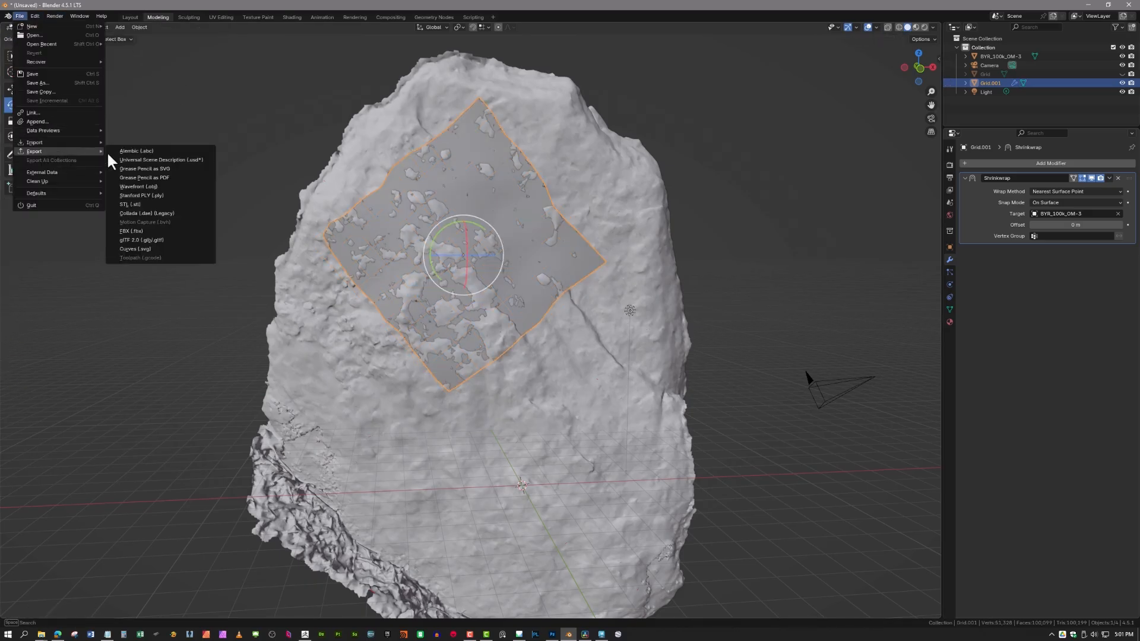
pyautogui.click(159, 186)
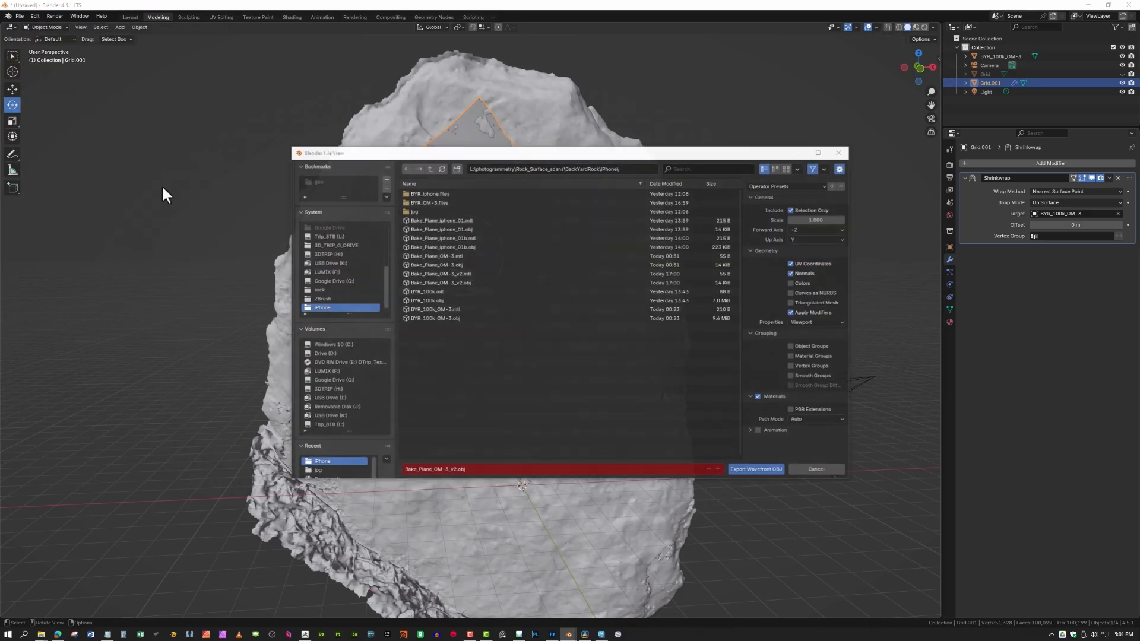
pyautogui.doubleClick(448, 279)
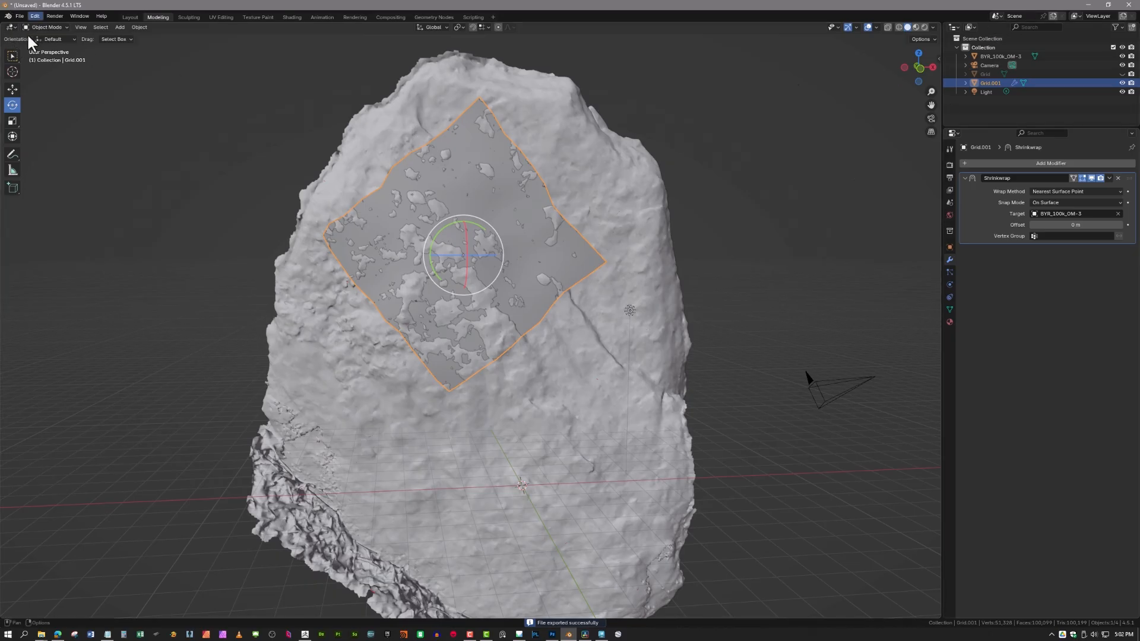
# Switch to Metashape and remove the Bake_Plane_OM-3_v2 model from the chunk
pyautogui.hotkey('alt', 'Tab')
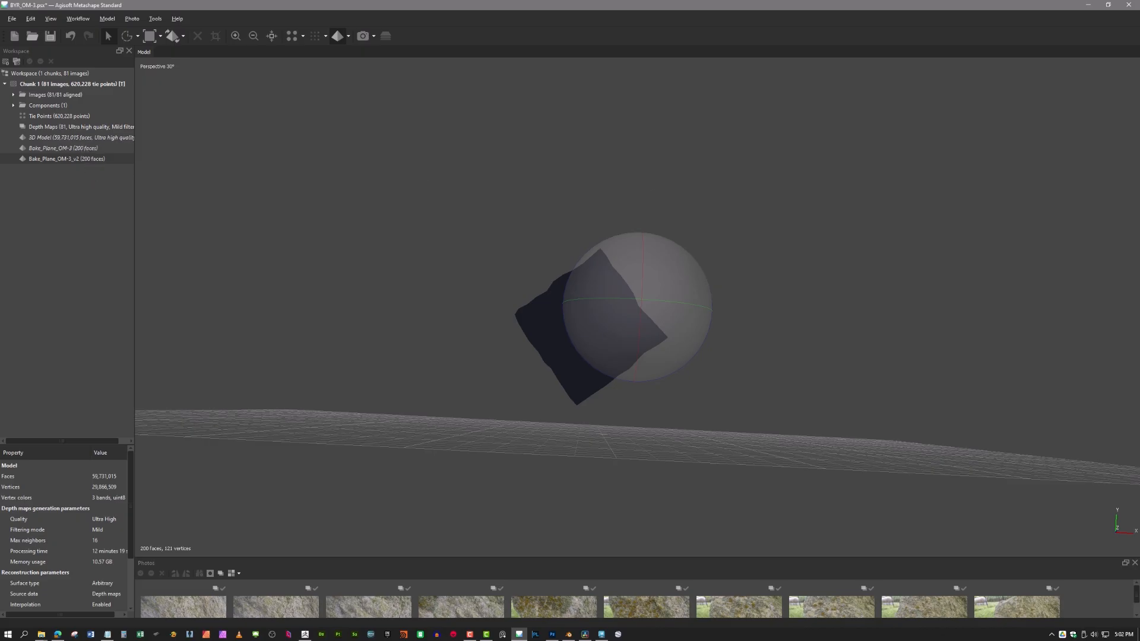
pyautogui.rightClick(40, 158)
pyautogui.click(154, 205)
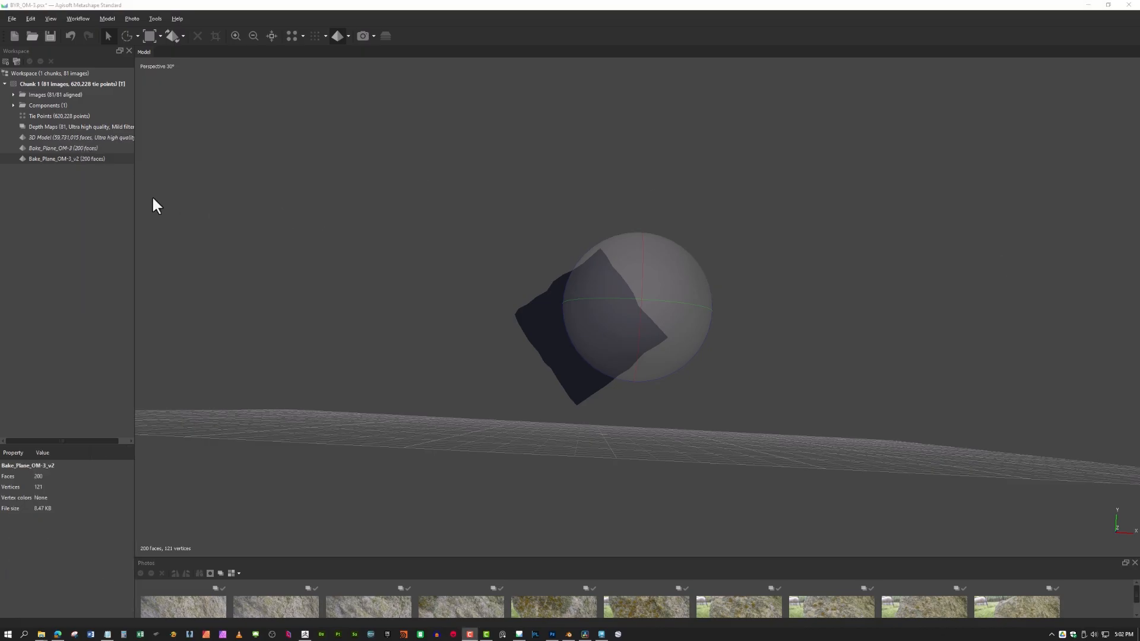
pyautogui.rightClick(59, 158)
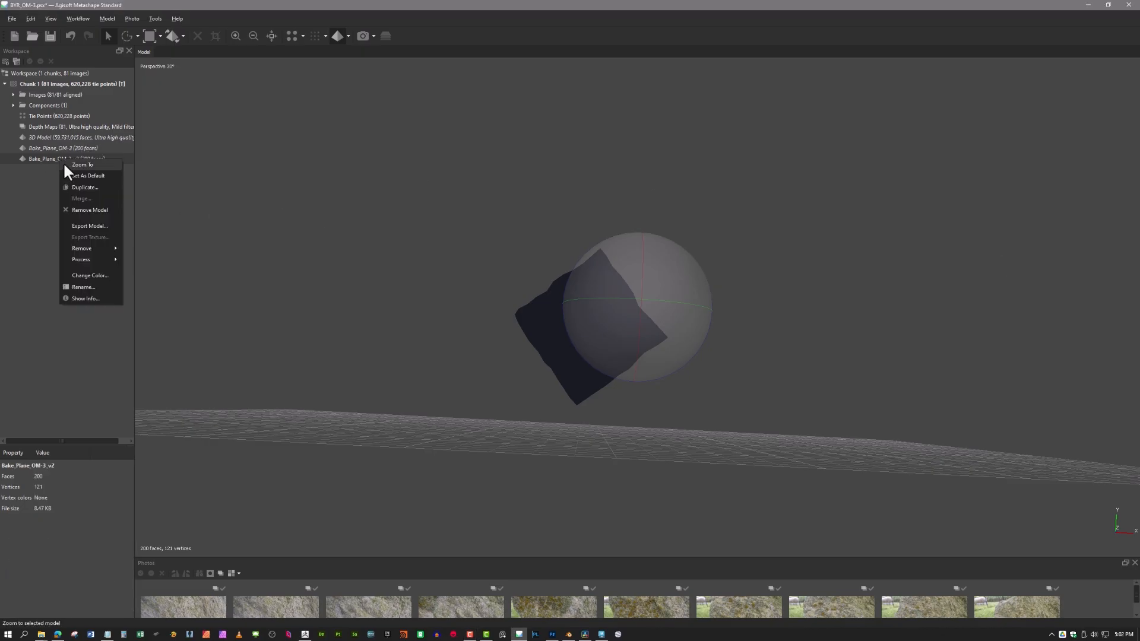
pyautogui.click(98, 211)
pyautogui.click(561, 318)
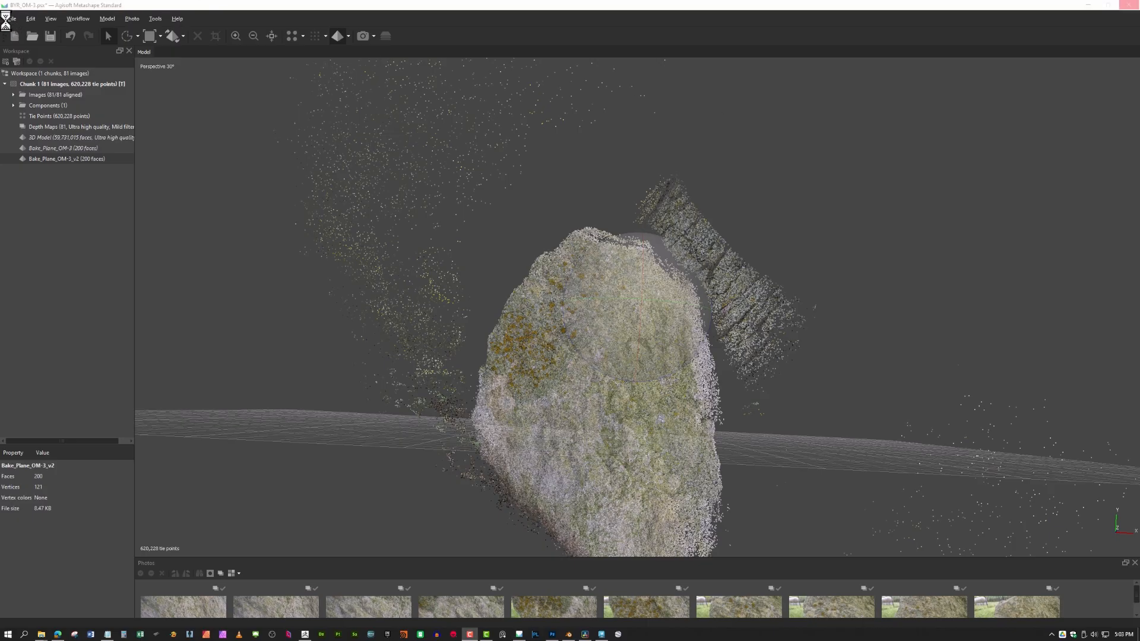
# Import the re-exported Bake_Plane_OM-3_v2.obj model into the chunk with the UDIM texture layout loaded
pyautogui.click(12, 19)
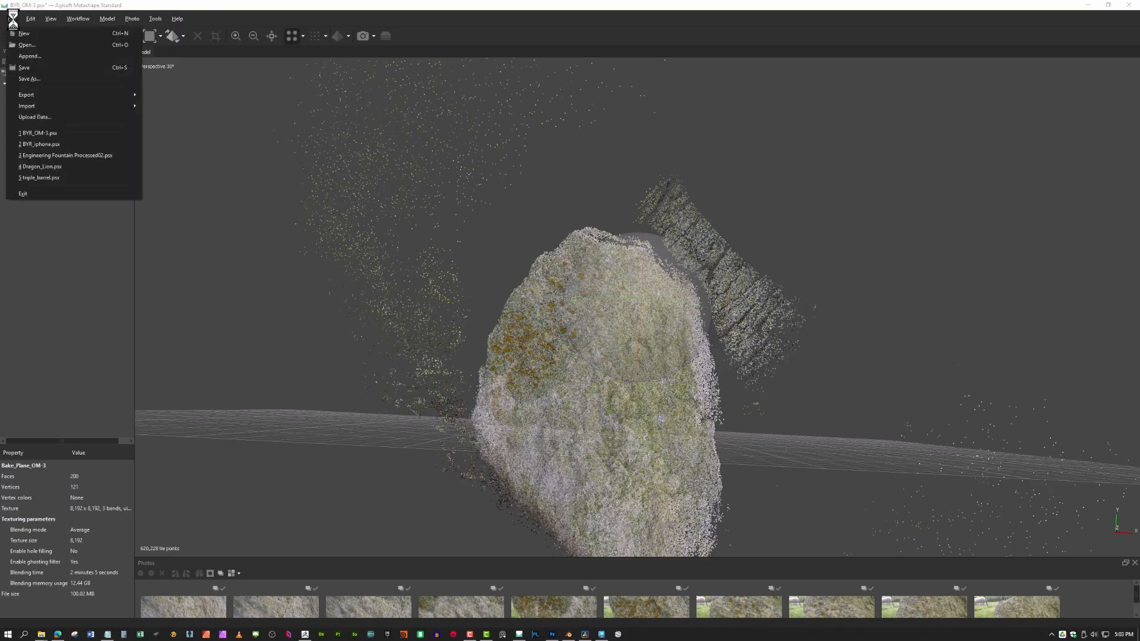
pyautogui.moveTo(95, 105)
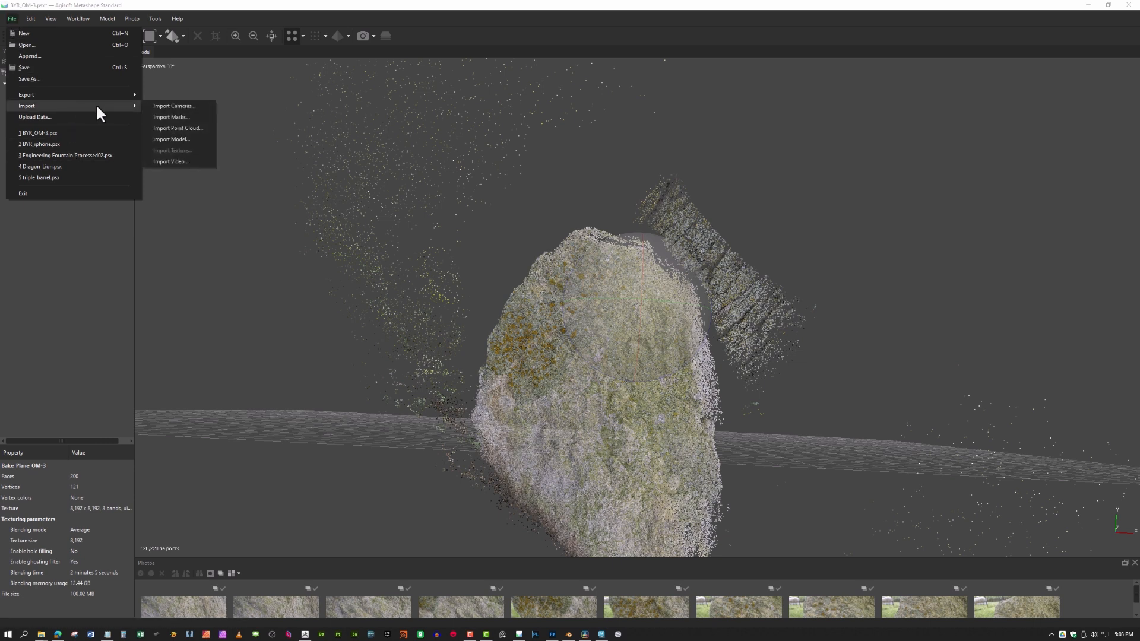
pyautogui.click(189, 139)
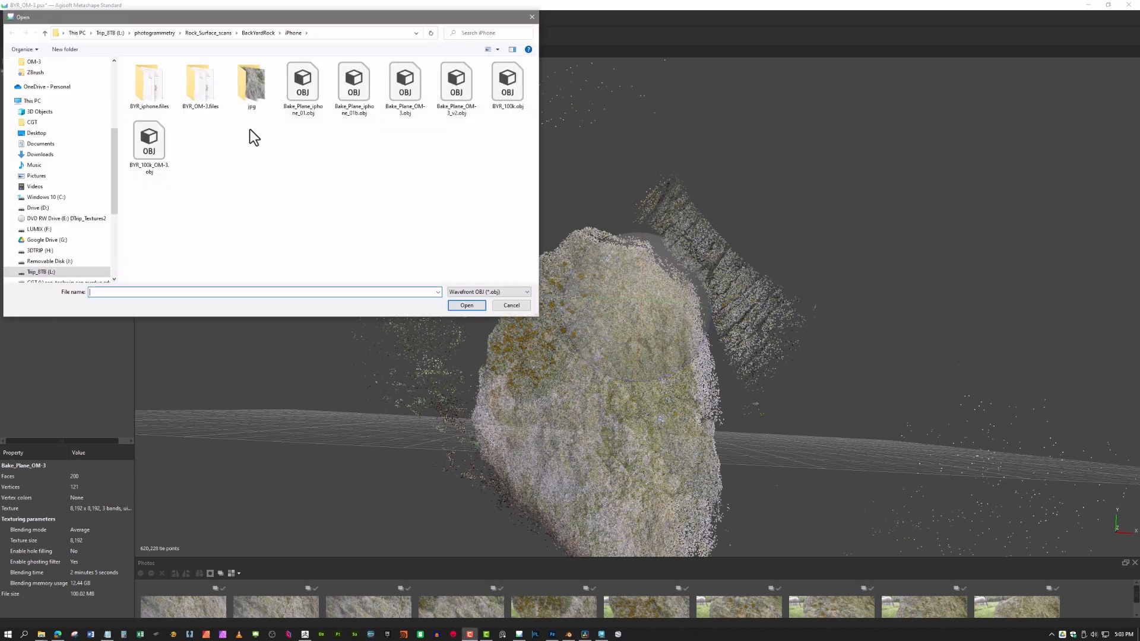
pyautogui.doubleClick(456, 83)
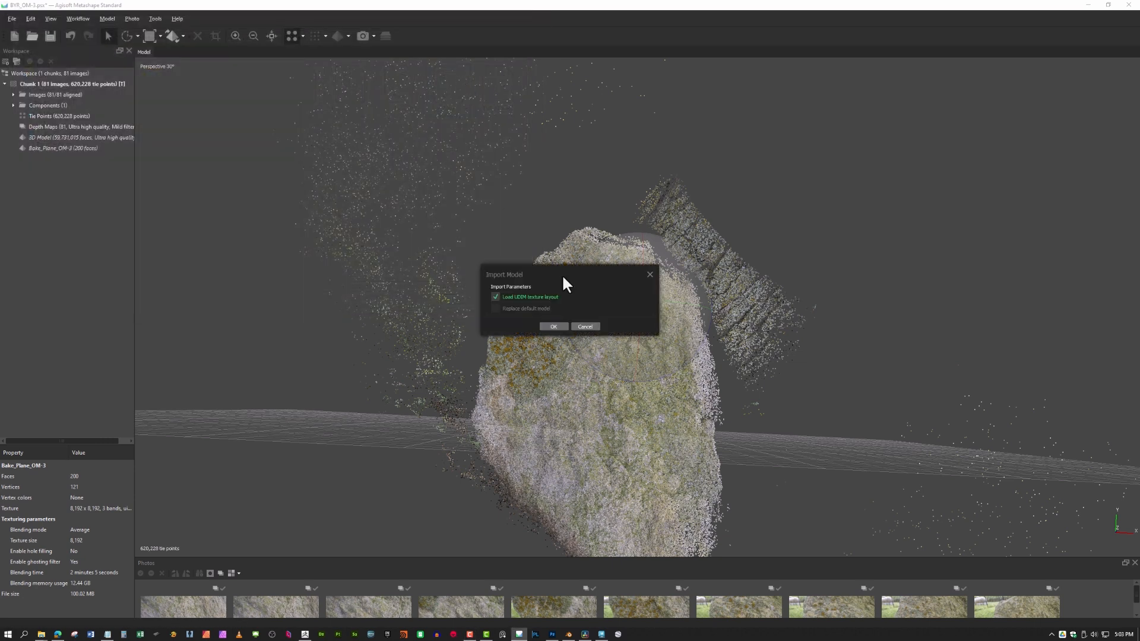
pyautogui.click(549, 327)
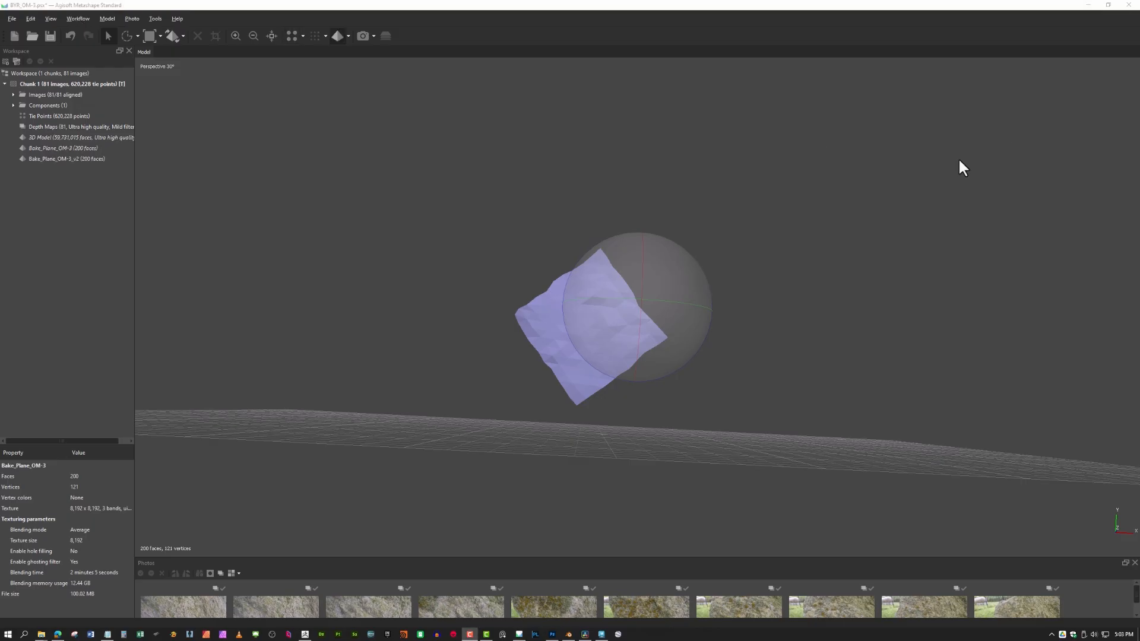
# Build an 8192 diffuse map for the bake plane, using the high-poly 3D Model as source data and keeping the existing UVs
pyautogui.click(87, 19)
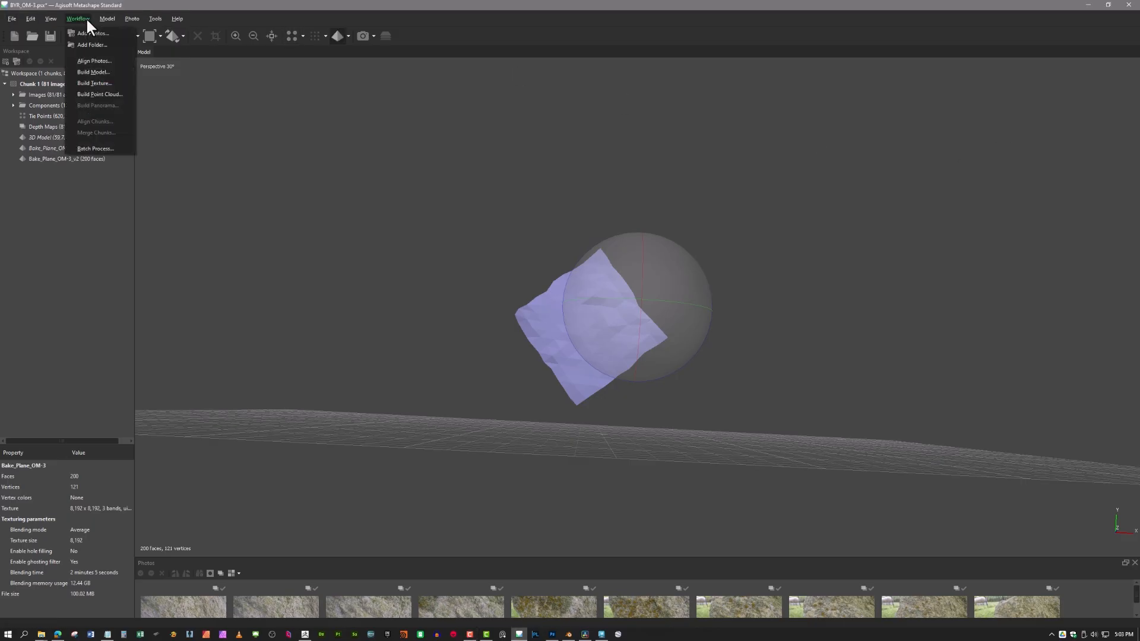
pyautogui.click(102, 83)
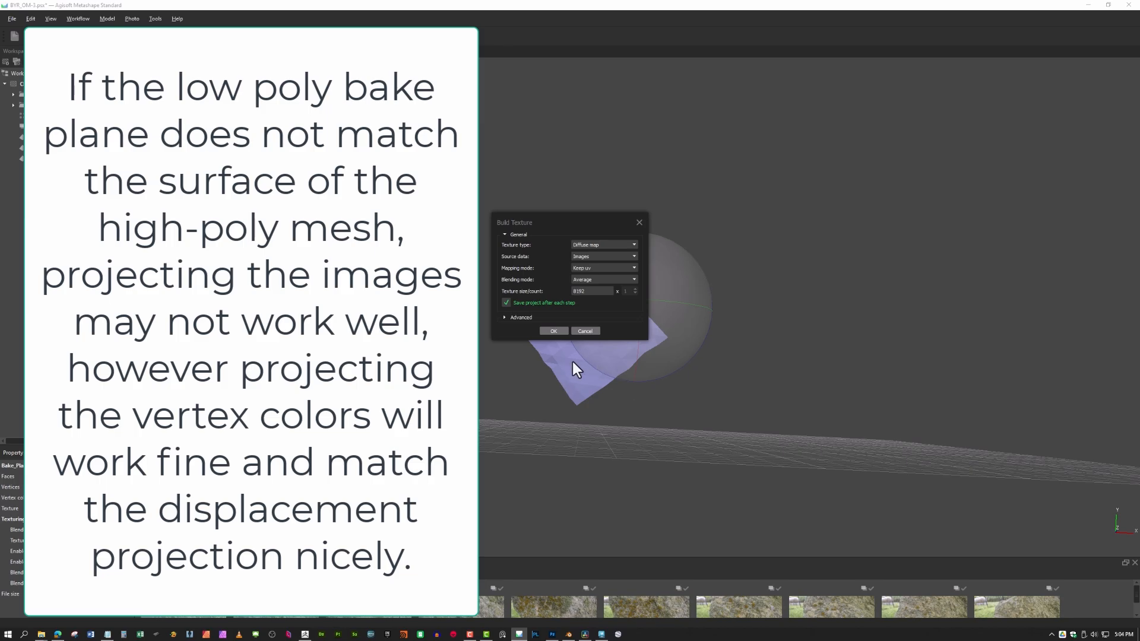
pyautogui.click(594, 255)
pyautogui.click(591, 273)
pyautogui.click(595, 257)
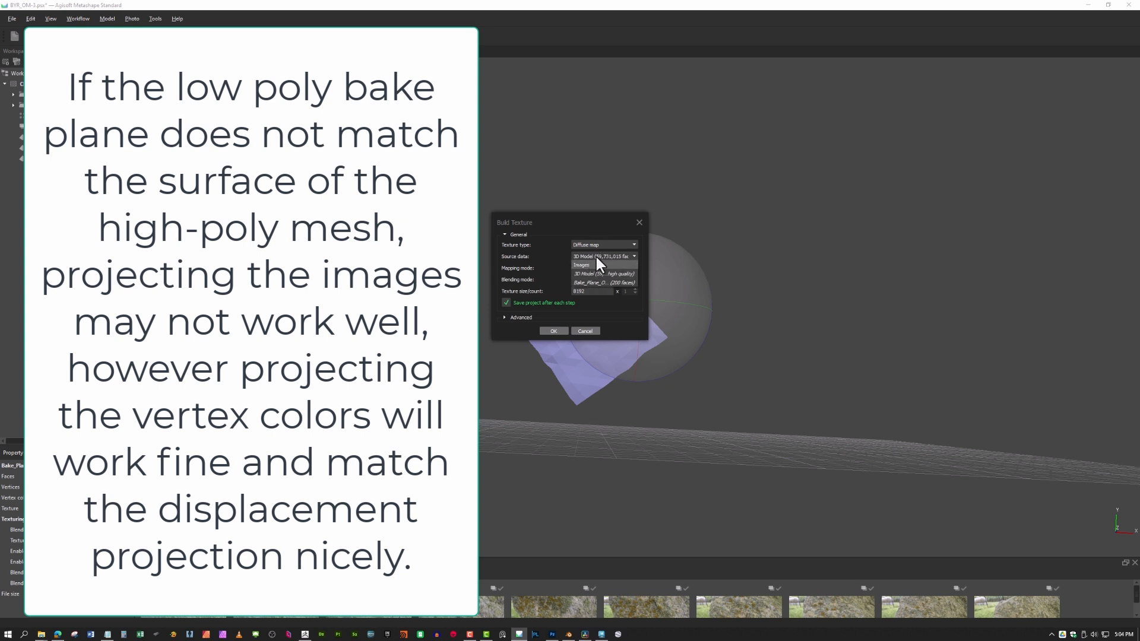
pyautogui.click(596, 257)
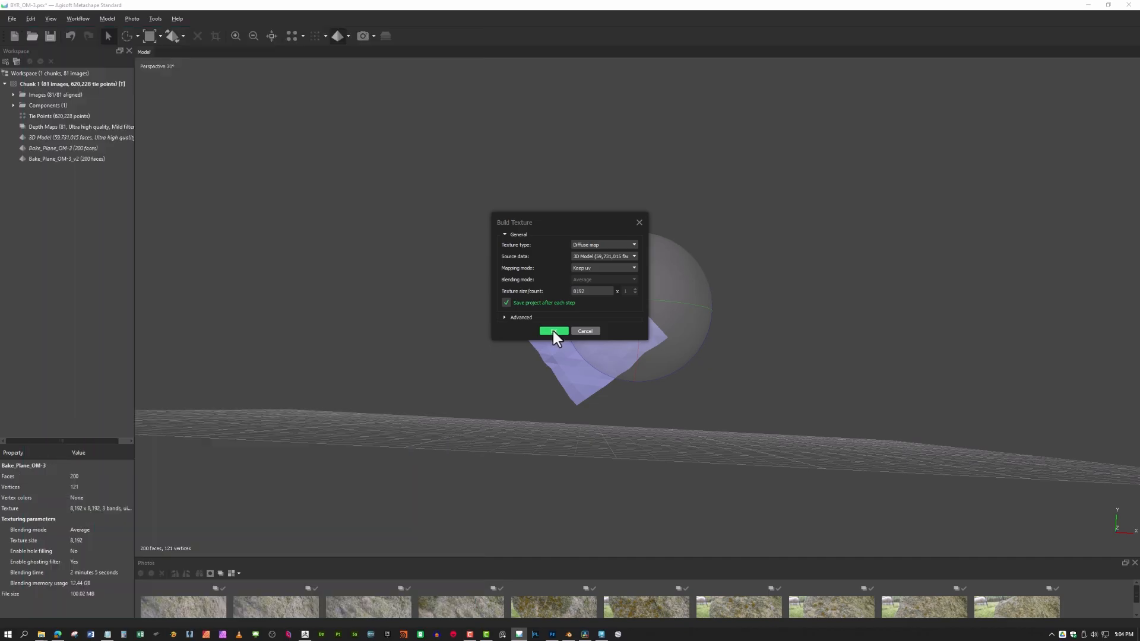
pyautogui.click(553, 330)
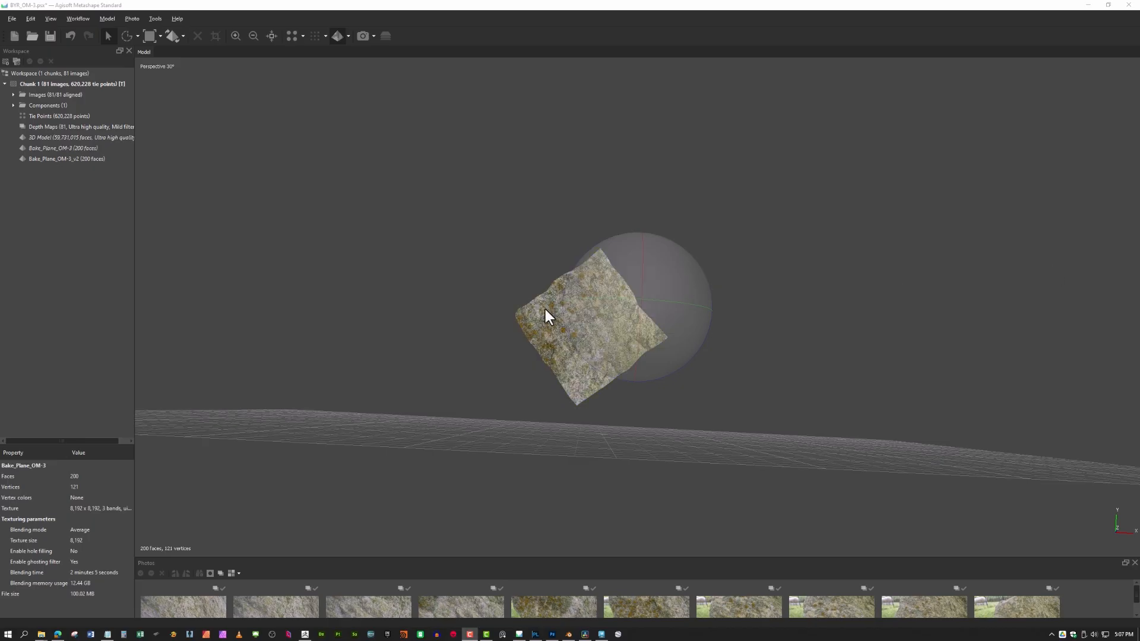
# Examine the baked diffuse texture on the bake plane up close
pyautogui.scroll(10, 606, 309)
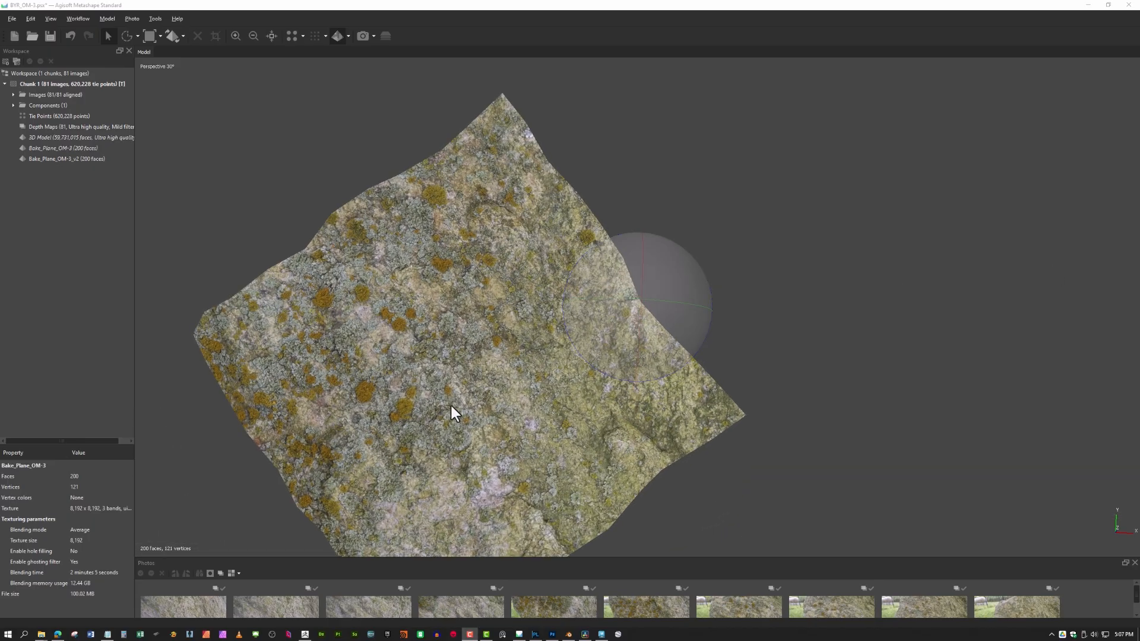
pyautogui.moveTo(450, 404); pyautogui.dragTo(492, 279)
pyautogui.moveTo(492, 278); pyautogui.dragTo(530, 464, button='middle')
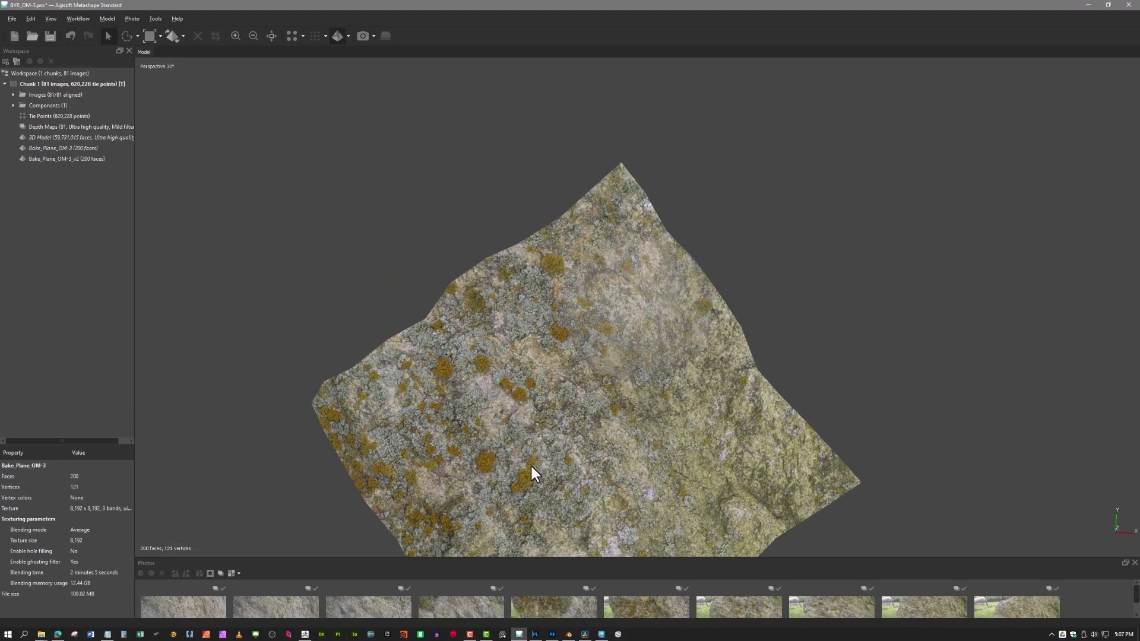
pyautogui.scroll(4, 450, 430)
pyautogui.moveTo(451, 430); pyautogui.dragTo(468, 400, button='middle')
pyautogui.scroll(-8, 528, 421)
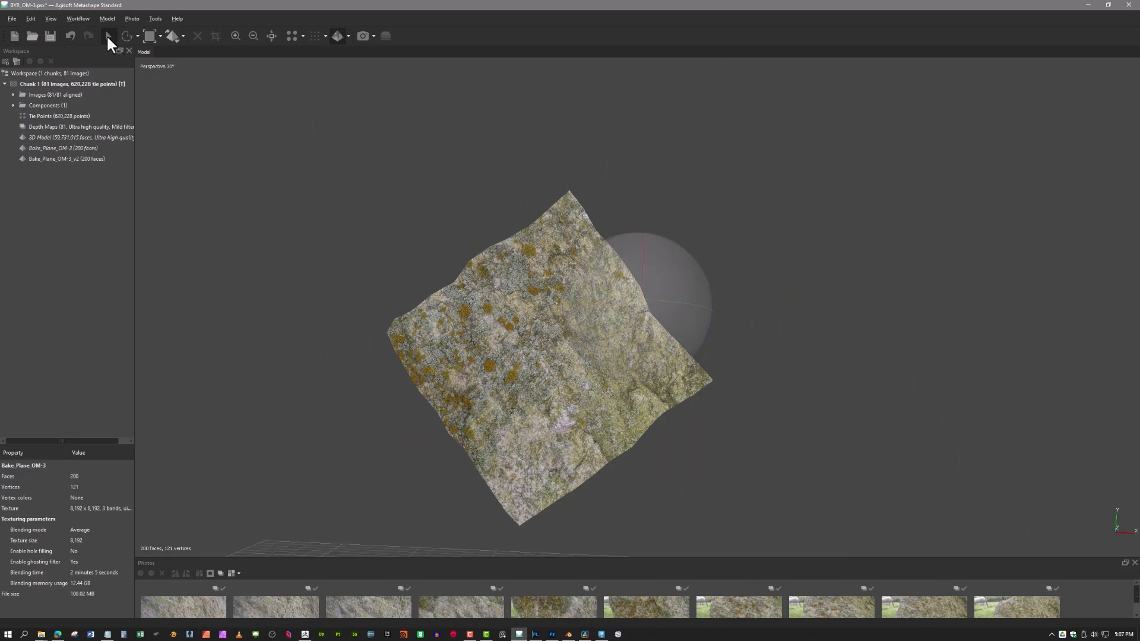
pyautogui.click(79, 15)
pyautogui.click(104, 82)
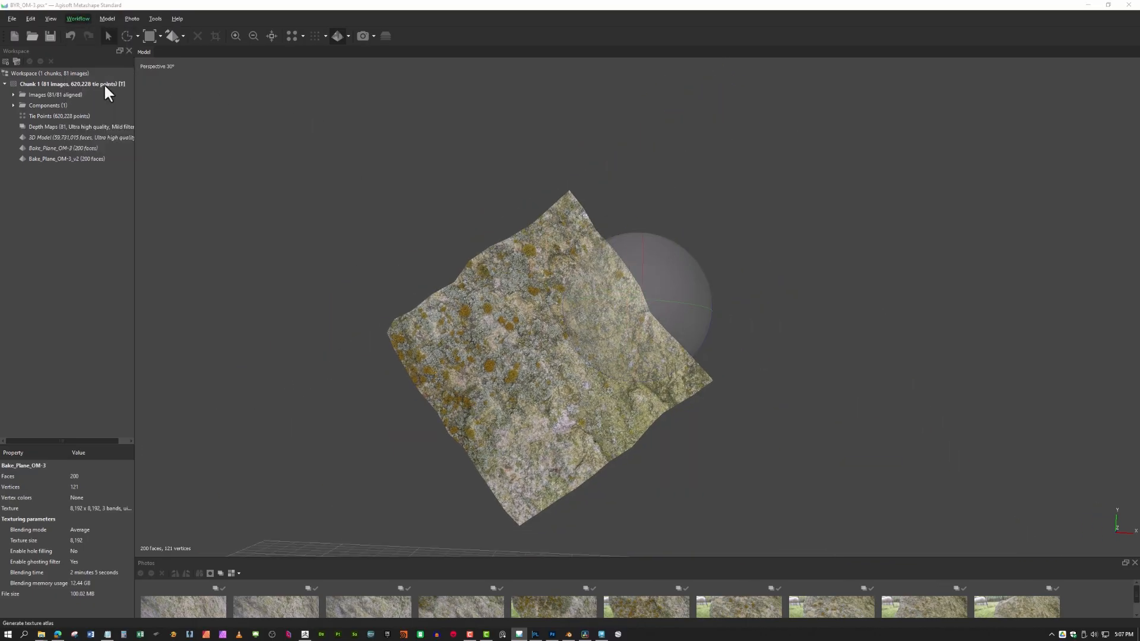
pyautogui.click(599, 245)
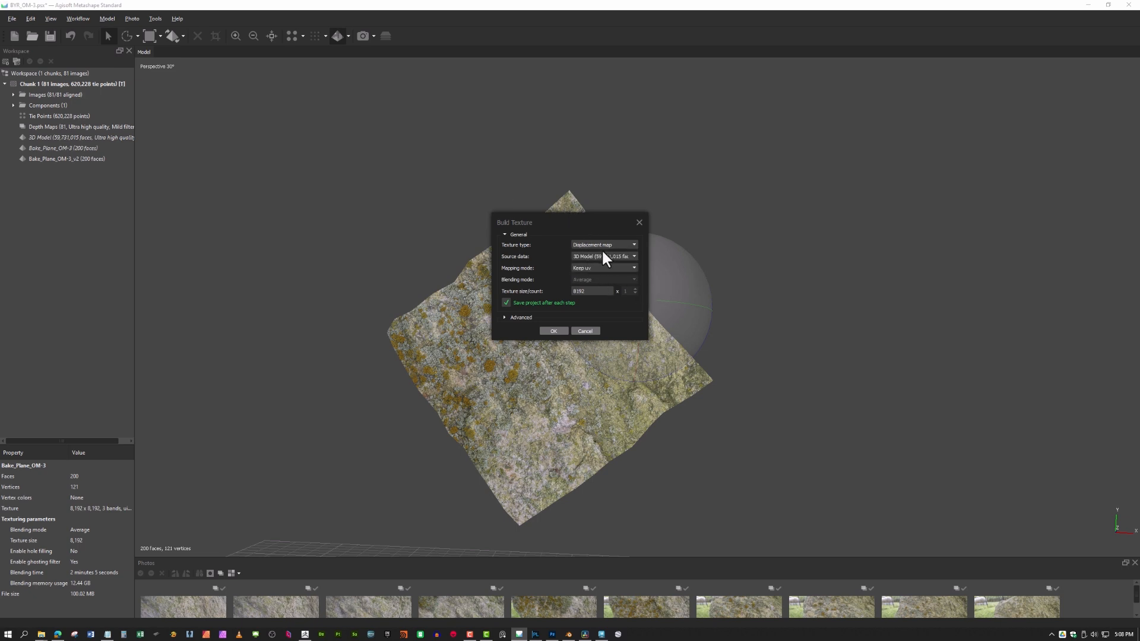
pyautogui.click(580, 330)
# Export the diffuse map texture as a PNG named BYR_OM-3_v2_color in the OM-3 folder, without an alpha channel
pyautogui.click(12, 19)
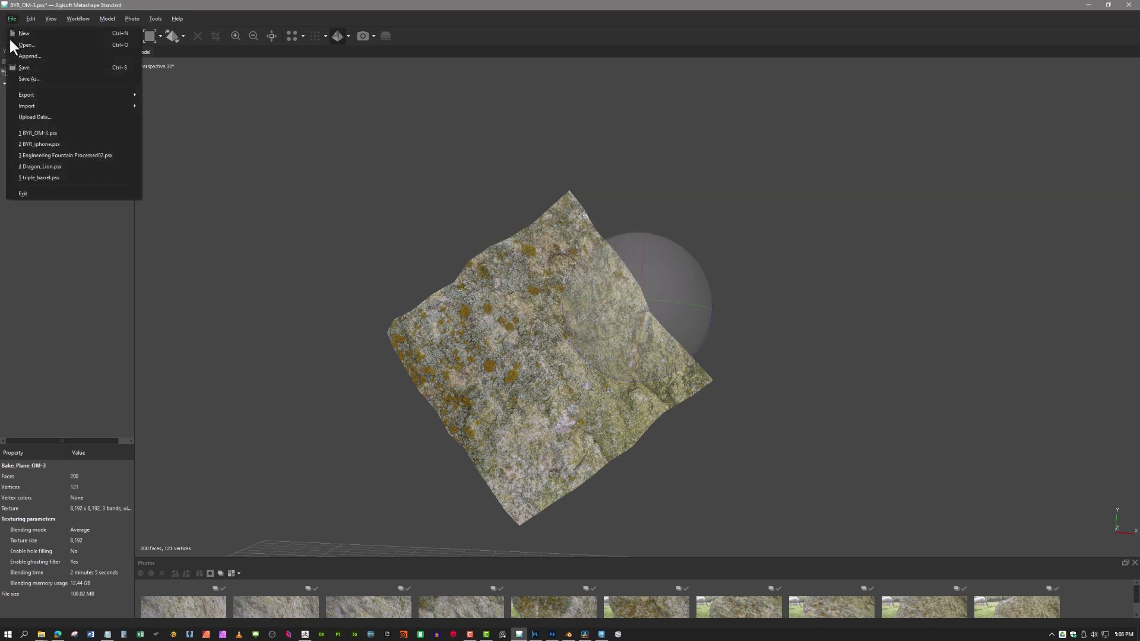
pyautogui.moveTo(42, 93)
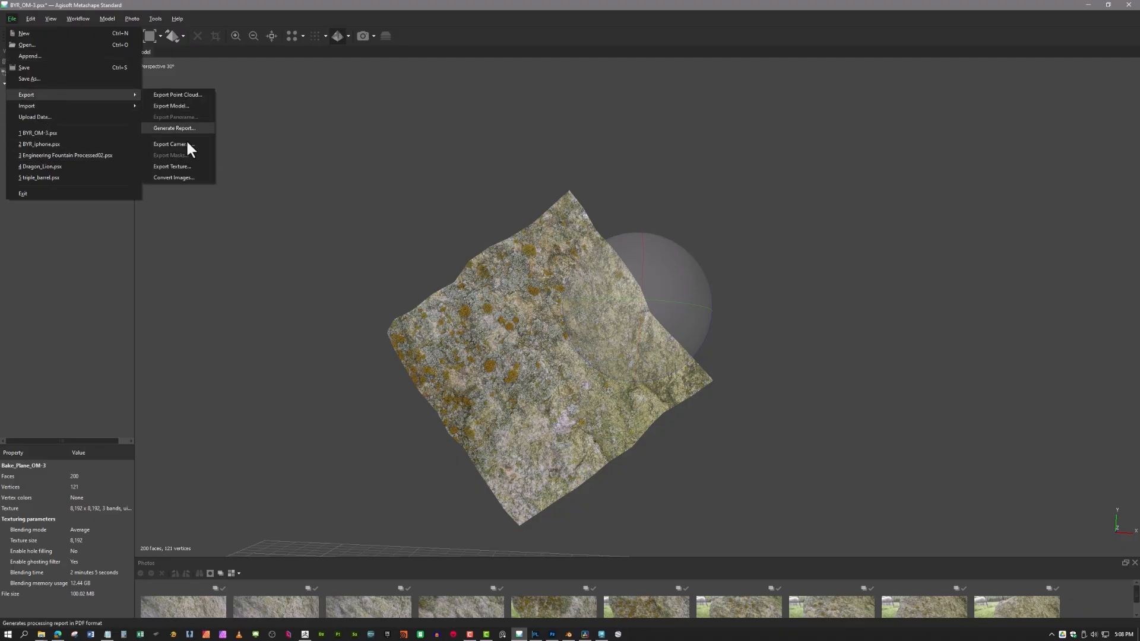
pyautogui.click(183, 166)
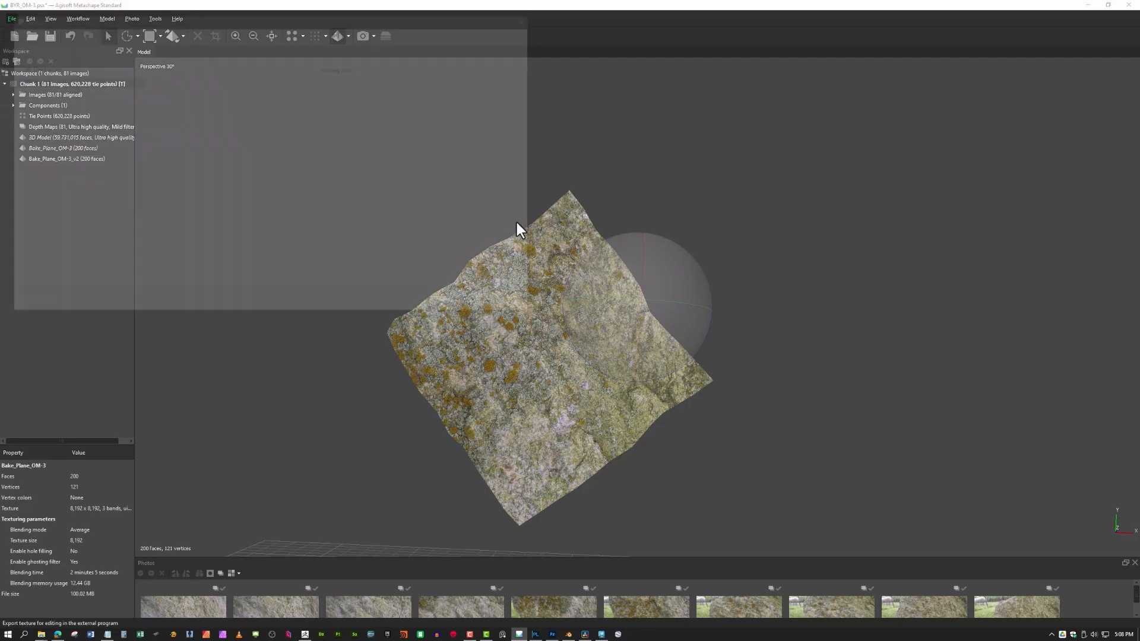
pyautogui.click(85, 287)
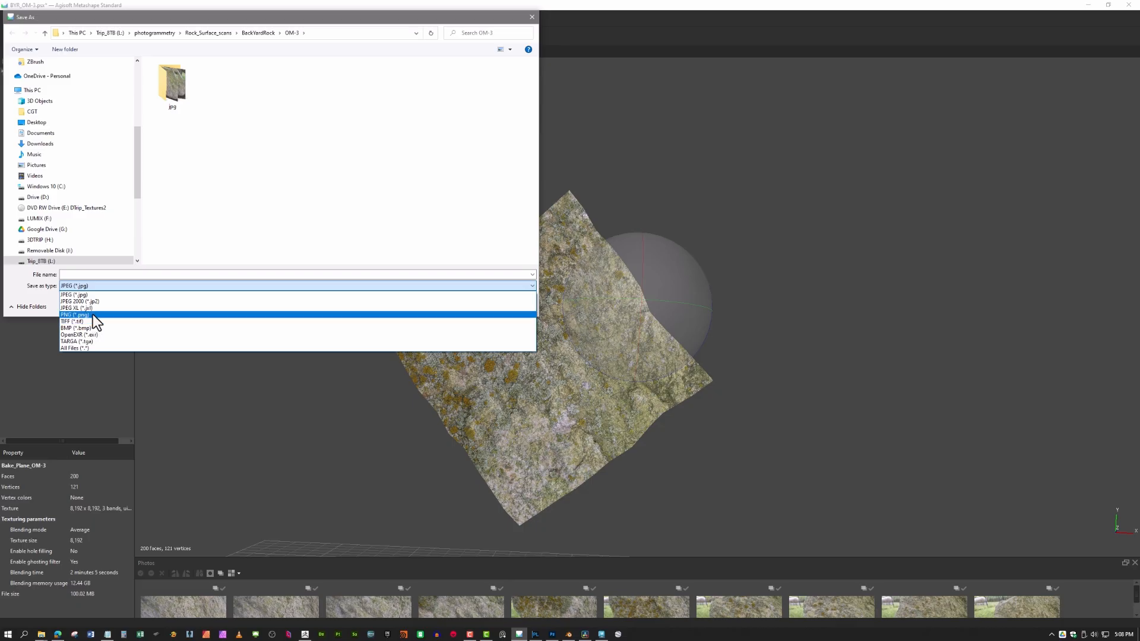
pyautogui.click(93, 315)
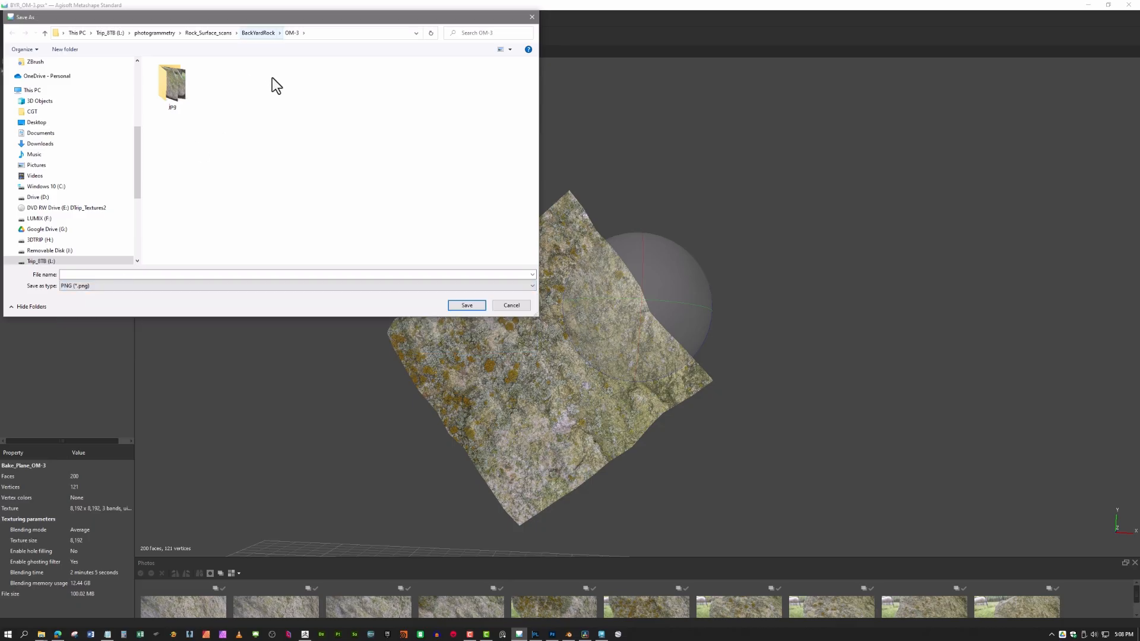
pyautogui.click(79, 273)
pyautogui.write('BYR_OM-3_v')
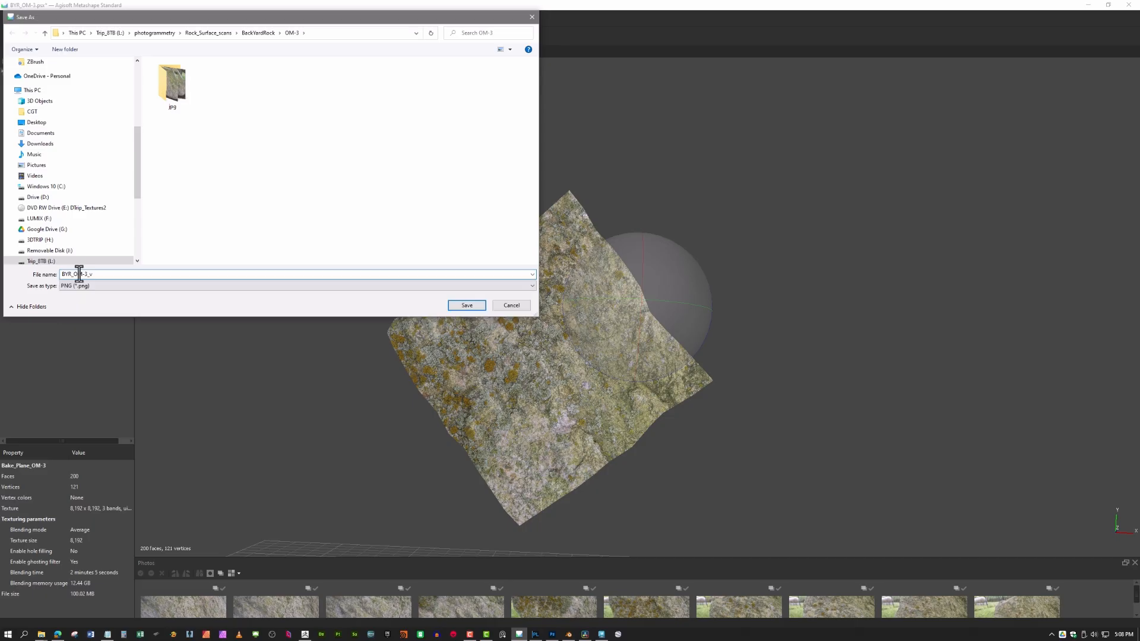
pyautogui.write('2_color')
pyautogui.press('Return')
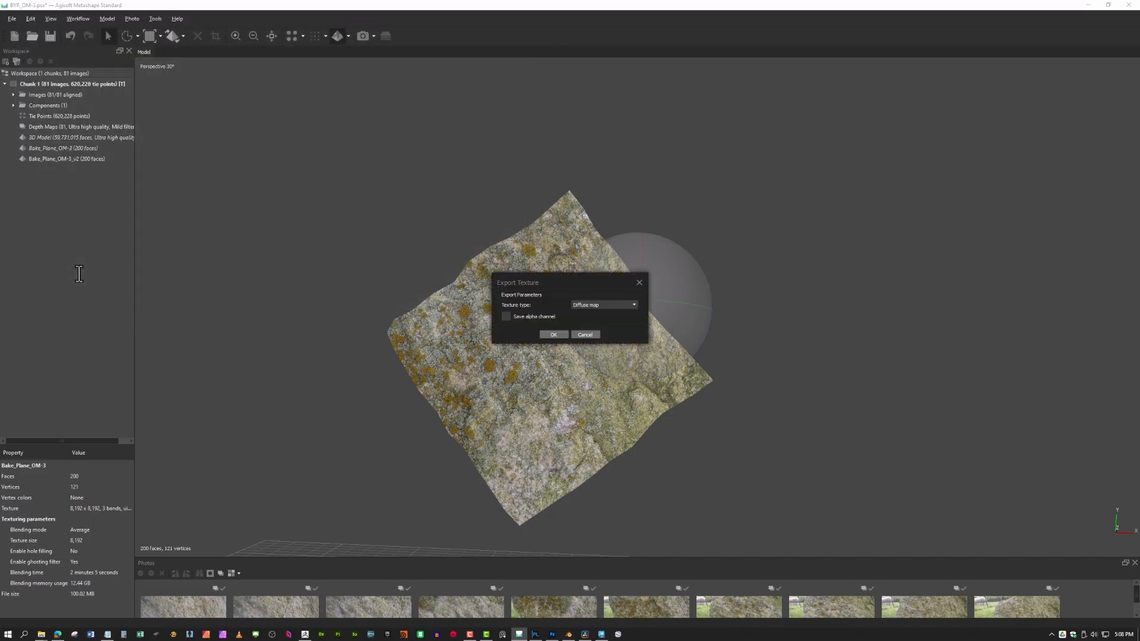
pyautogui.click(558, 336)
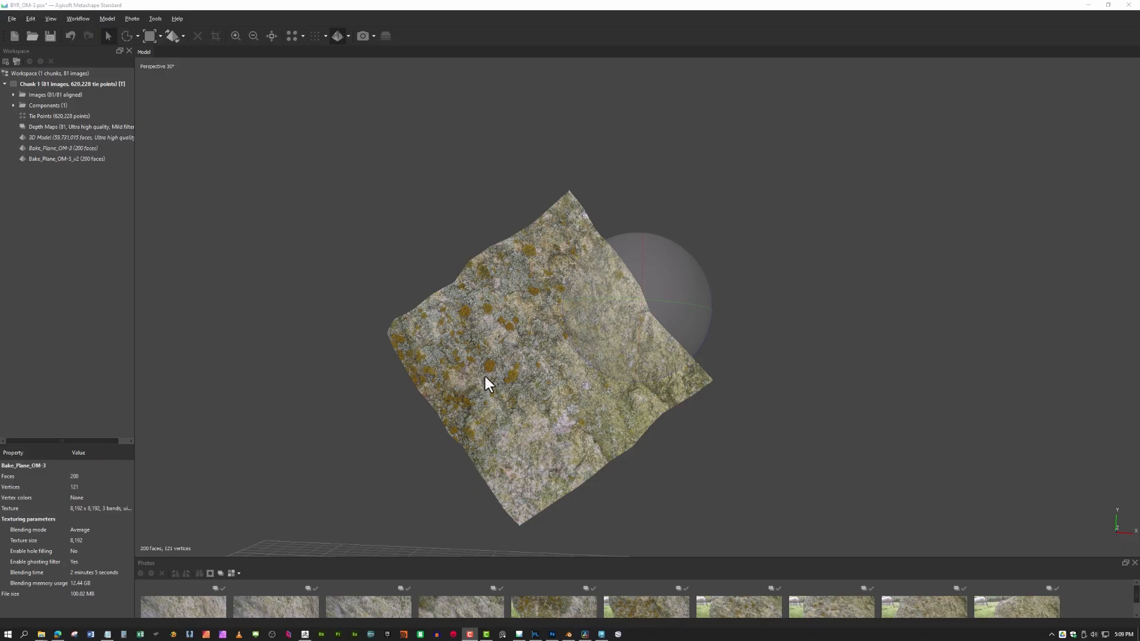
# Build a displacement map for the bake plane from the high-poly 3D Model, keeping the UVs and using a smaller texture size
pyautogui.click(77, 16)
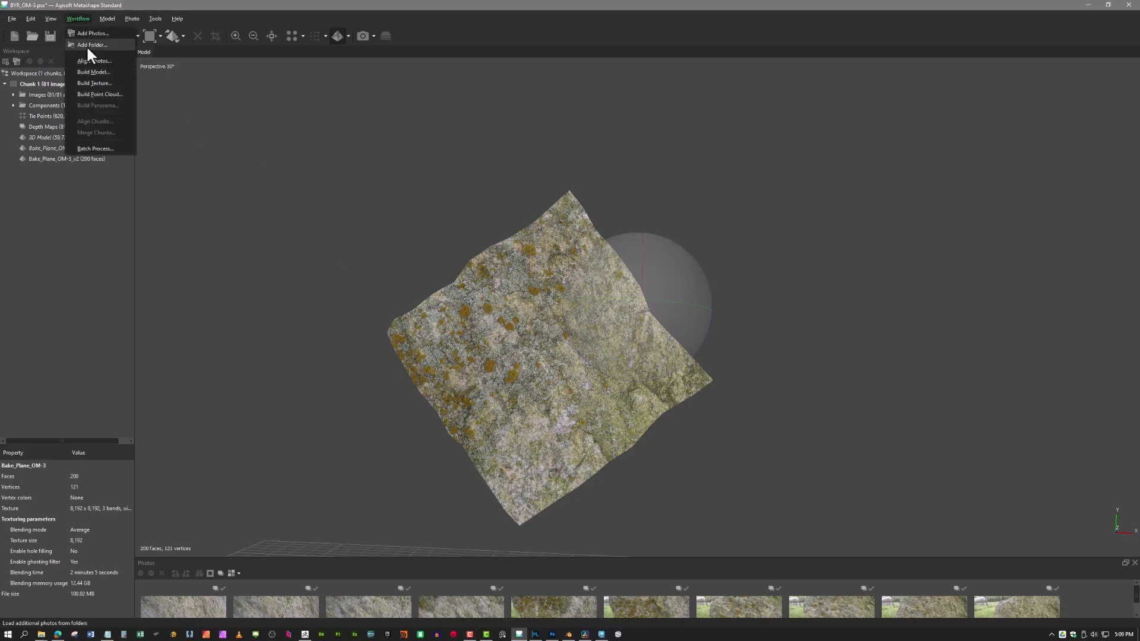
pyautogui.click(100, 81)
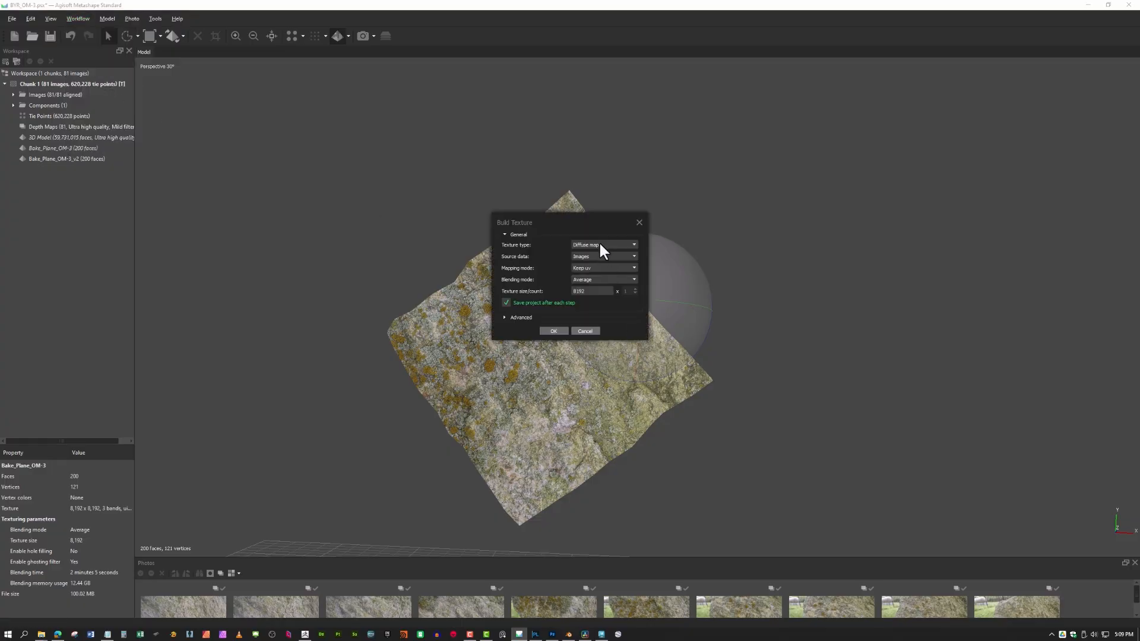
pyautogui.click(599, 243)
pyautogui.click(591, 280)
pyautogui.moveTo(590, 289); pyautogui.dragTo(568, 293)
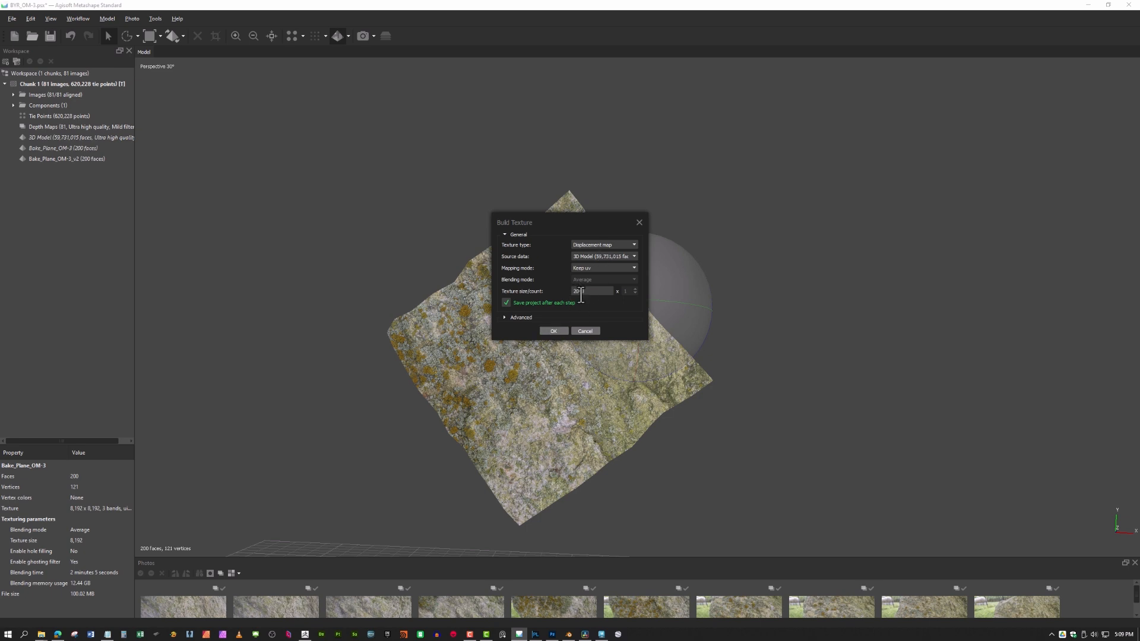
pyautogui.click(554, 331)
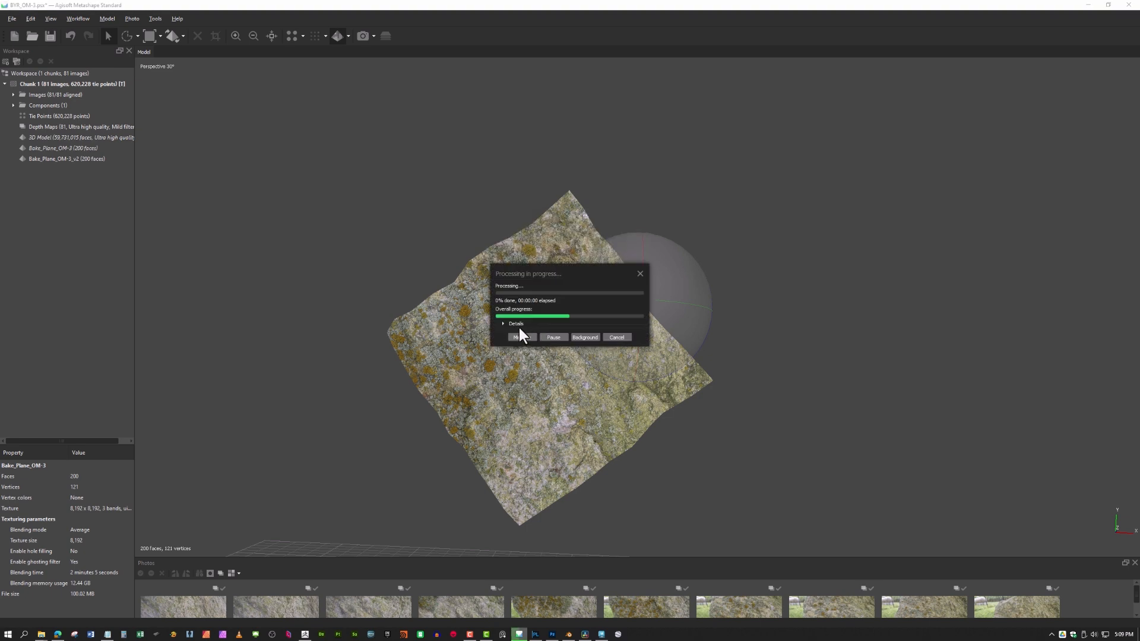
# Switch to Photoshop and open BYR_OM-3_v2_color.png from the BackYardRock OM-3 folder
pyautogui.hotkey('alt', 'Tab')
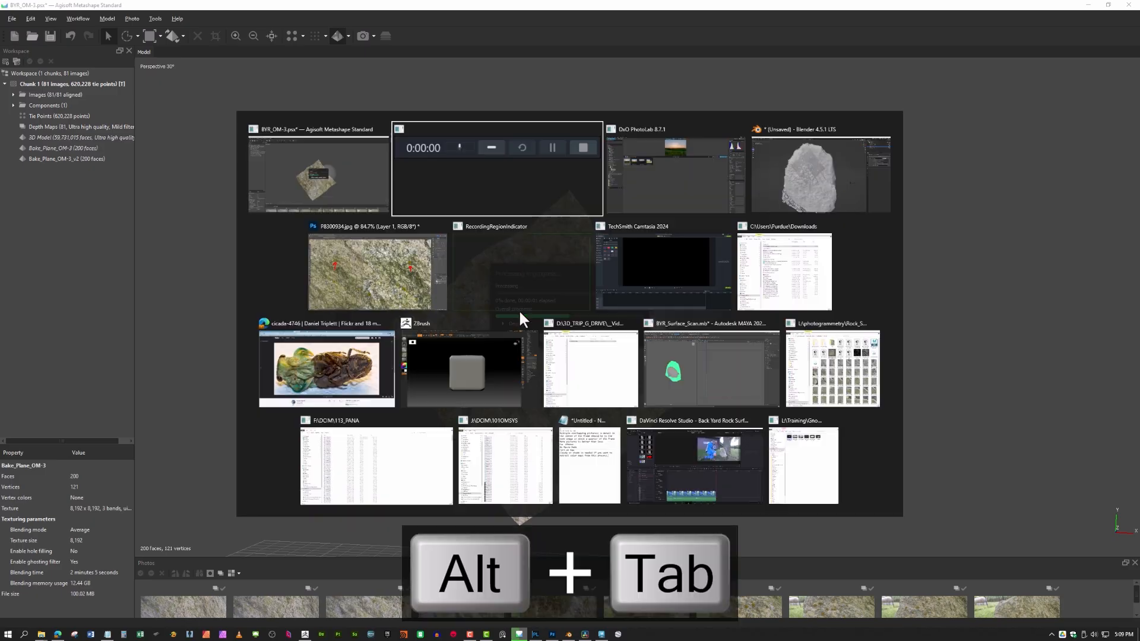
pyautogui.hotkey('alt', 'Tab')
pyautogui.hotkey('alt', 'Tab')
pyautogui.hotkey('alt', 'Tab')
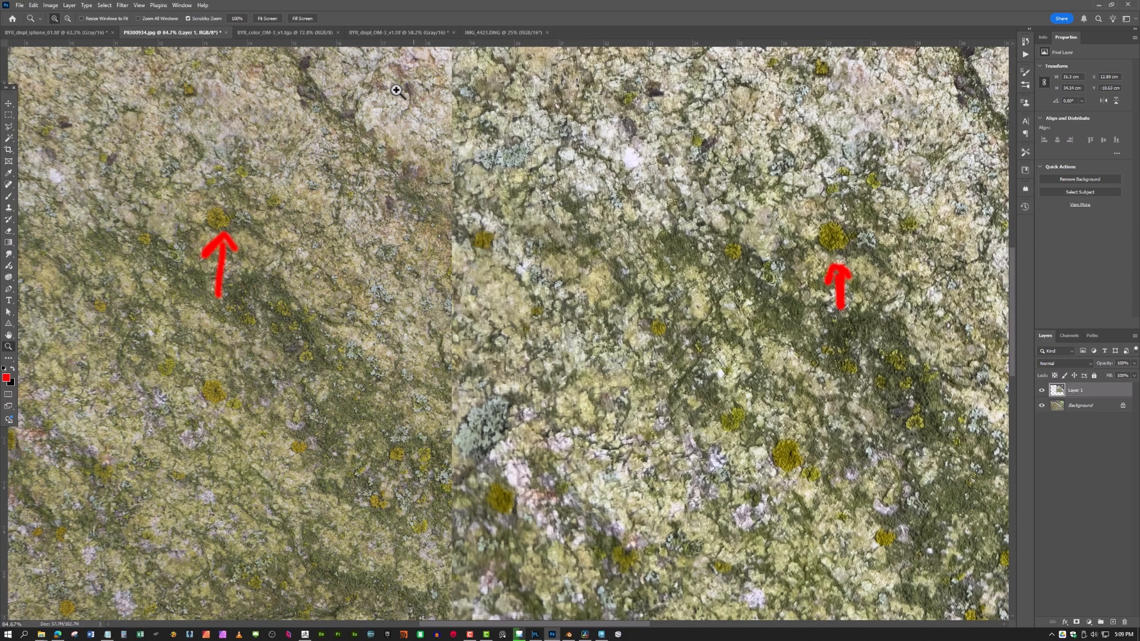
pyautogui.hotkey('ctrl', 'o')
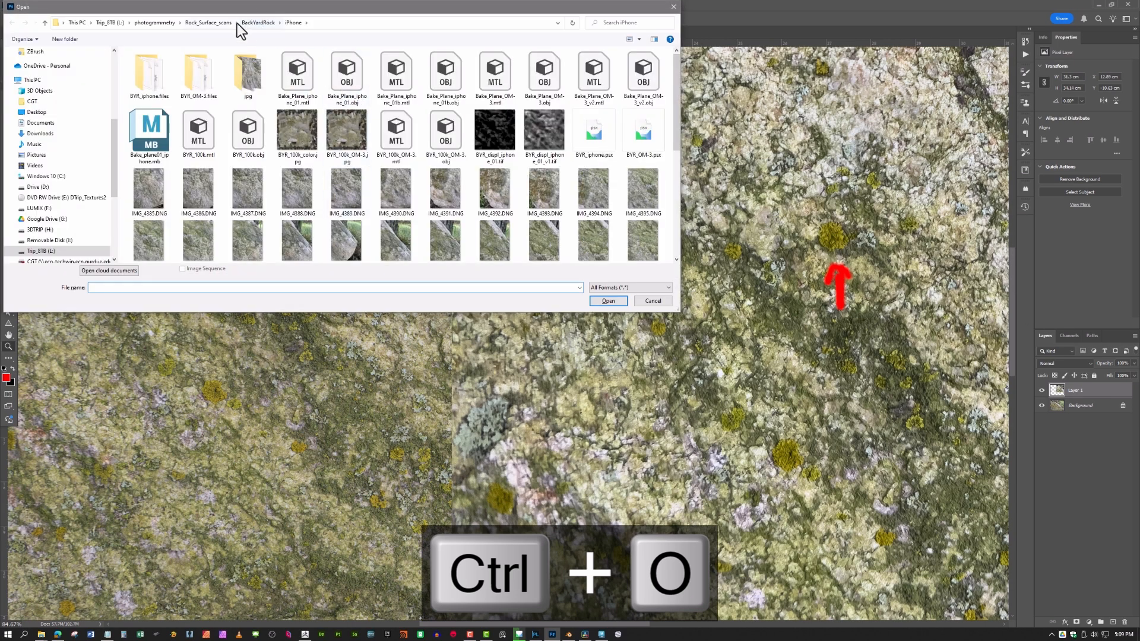
pyautogui.click(245, 22)
pyautogui.doubleClick(151, 66)
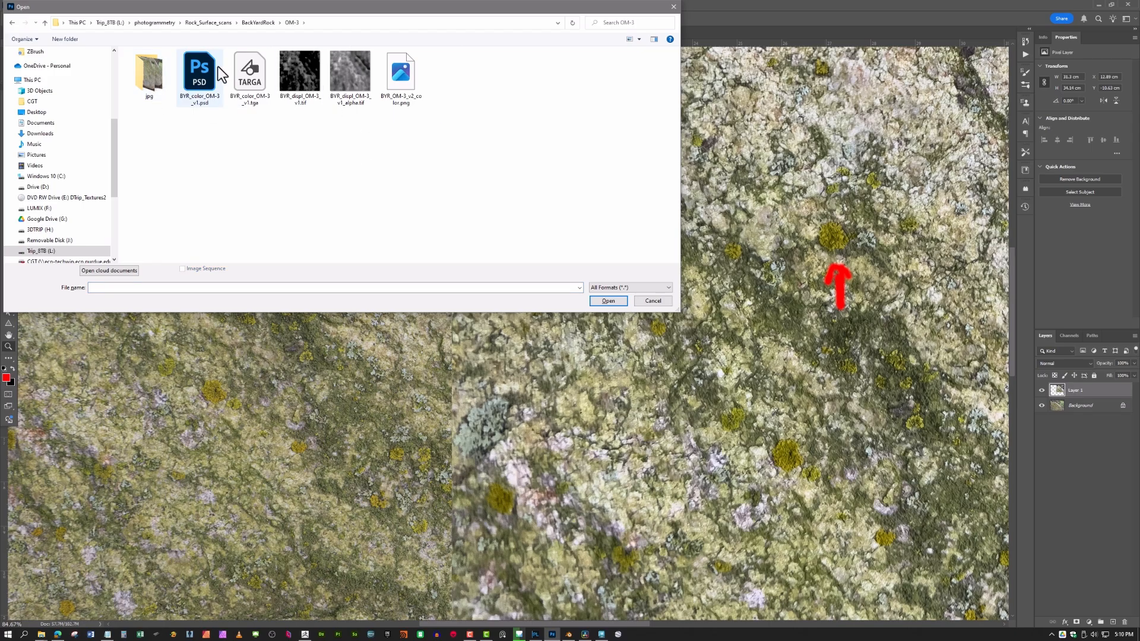
pyautogui.click(410, 76)
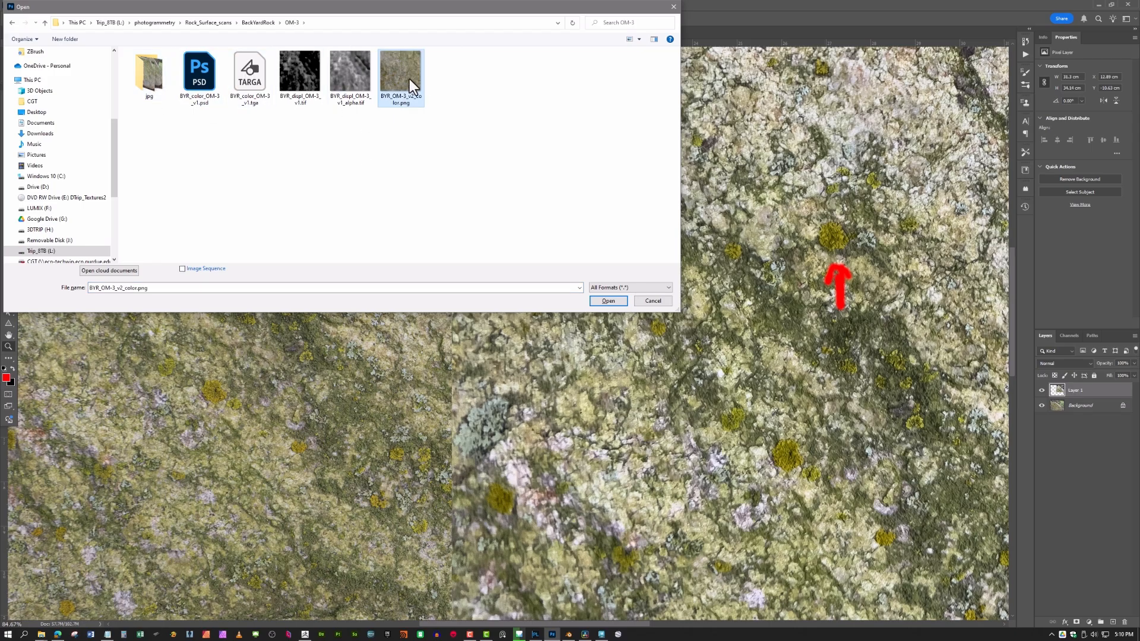
pyautogui.click(614, 304)
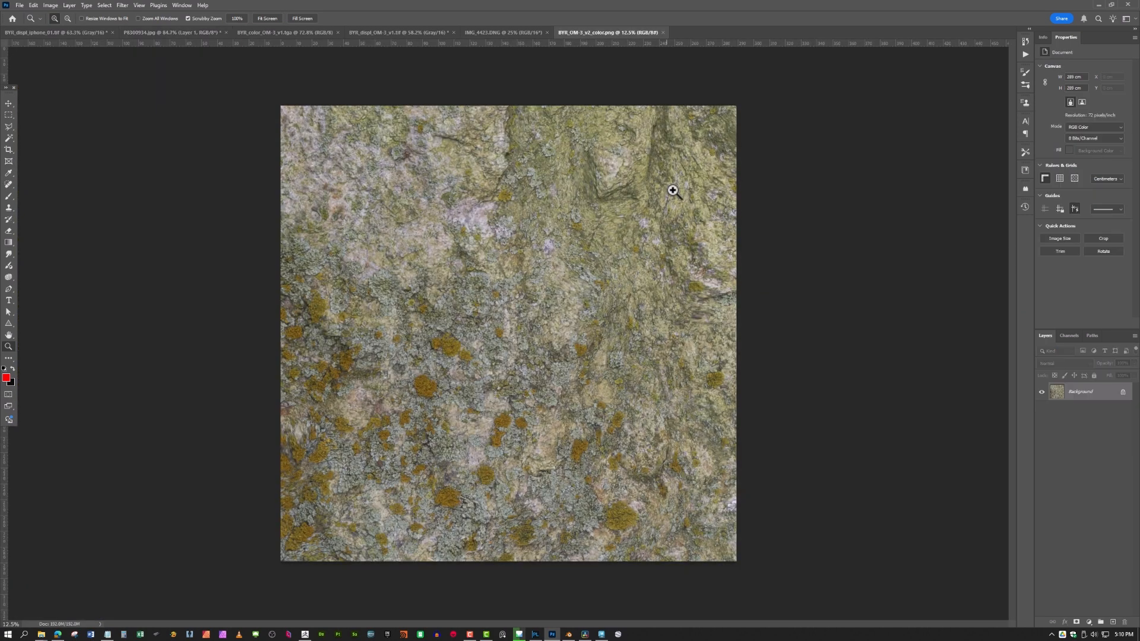
# Resize the BYR_OM-3_v2_color.png image to 2048 x 2048 pixels with Bicubic Sharper resampling and save it
pyautogui.moveTo(674, 185)
pyautogui.mouseDown()
pyautogui.moveTo(720, 172)
pyautogui.moveTo(683, 178)
pyautogui.mouseUp()
pyautogui.moveTo(491, 510)
pyautogui.mouseDown()
pyautogui.moveTo(525, 511)
pyautogui.moveTo(487, 511)
pyautogui.mouseUp()
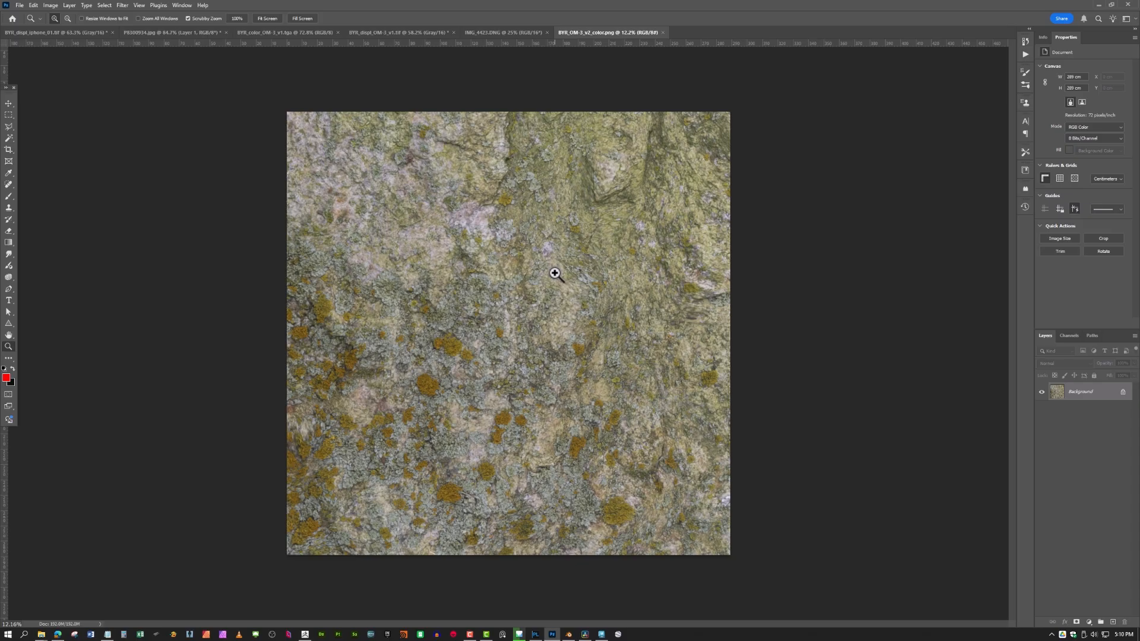
pyautogui.hotkey('ctrl', 'alt', 'i')
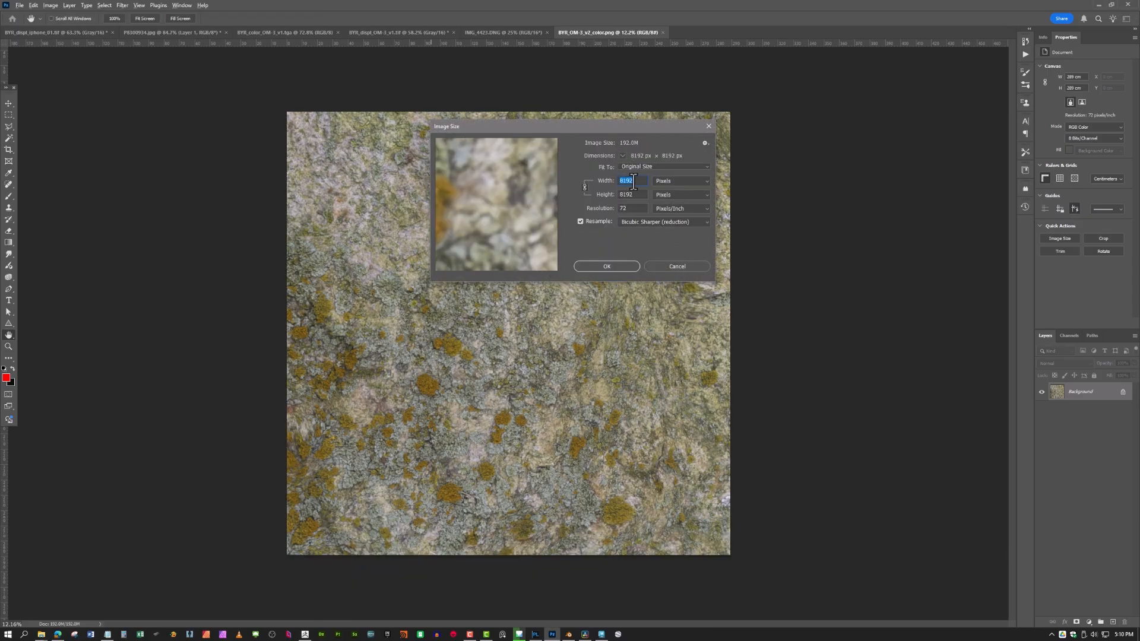
pyautogui.write('2048')
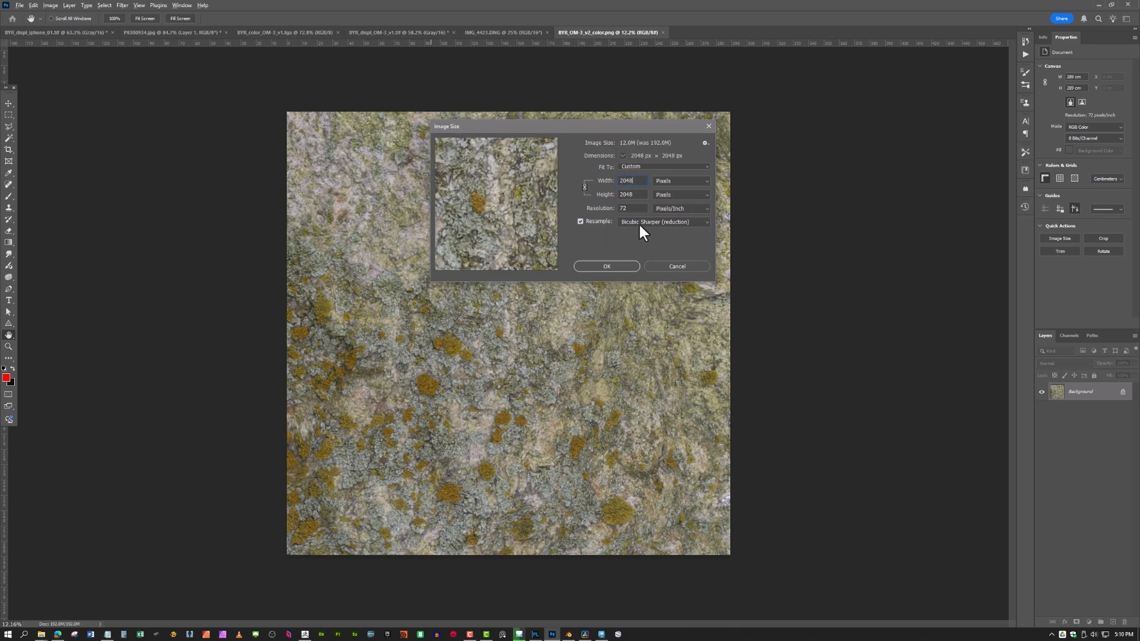
pyautogui.click(607, 265)
pyautogui.press('z')
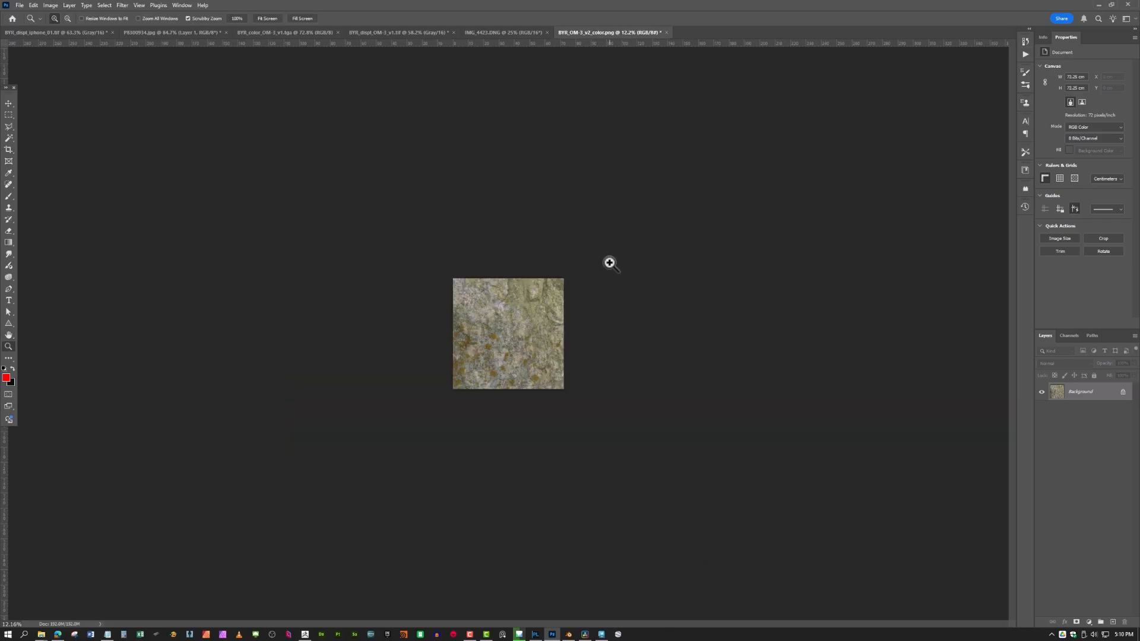
pyautogui.moveTo(511, 339); pyautogui.dragTo(534, 275)
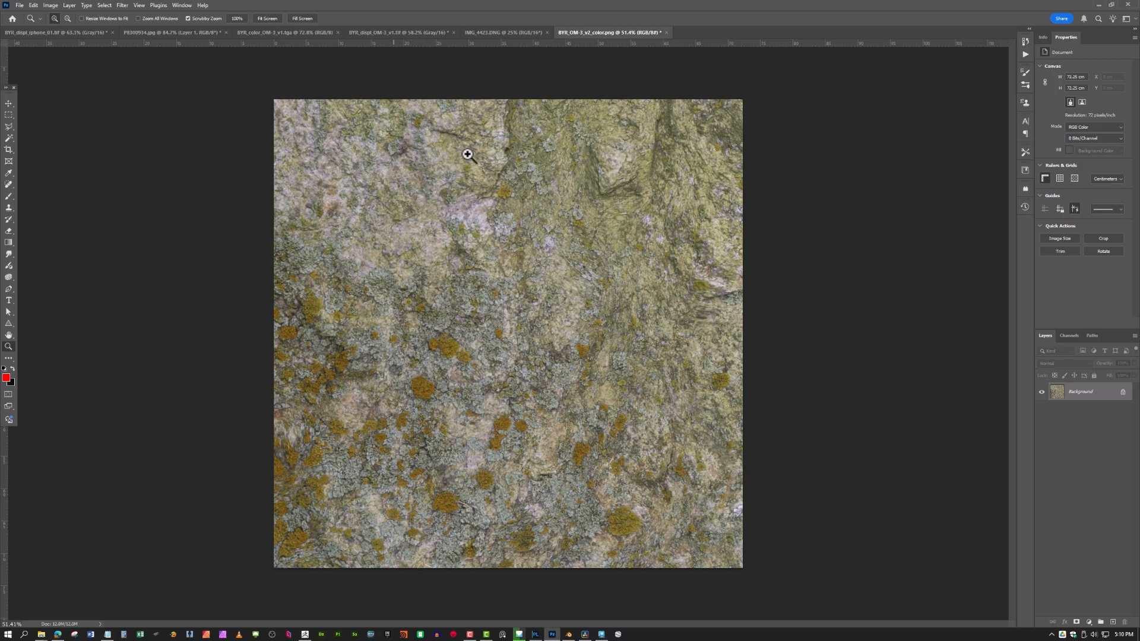
pyautogui.hotkey('ctrl', 's')
# Switch to ZBrush, import BYR_OM-3_v2_color.png from the OM-3 folder as a texture, and preview it among the loaded textures
pyautogui.click(307, 634)
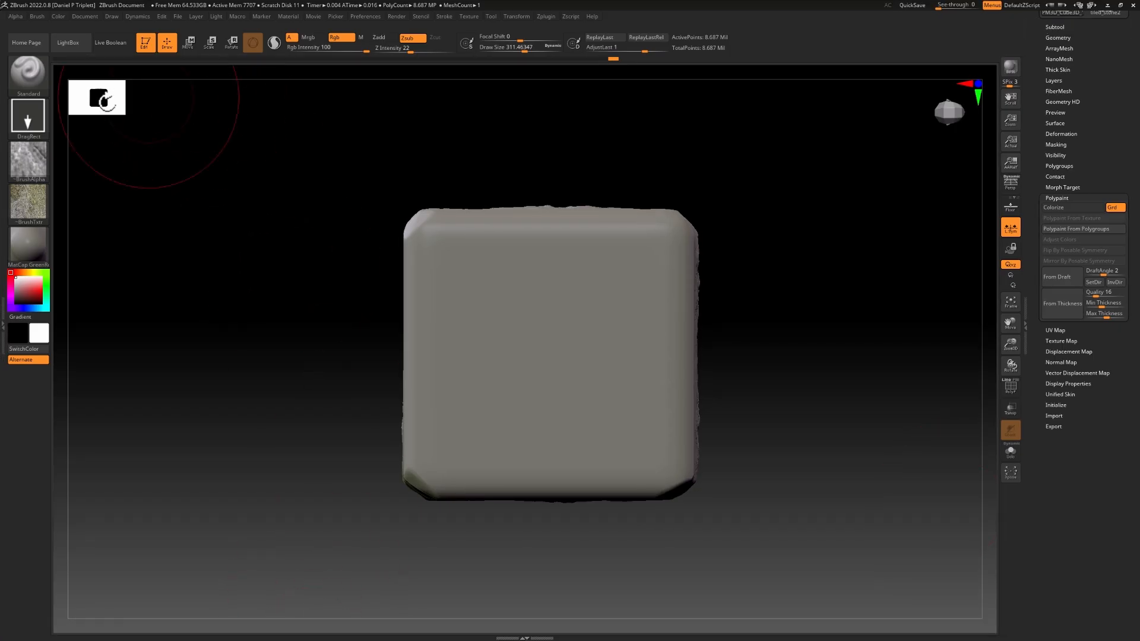
pyautogui.click(31, 209)
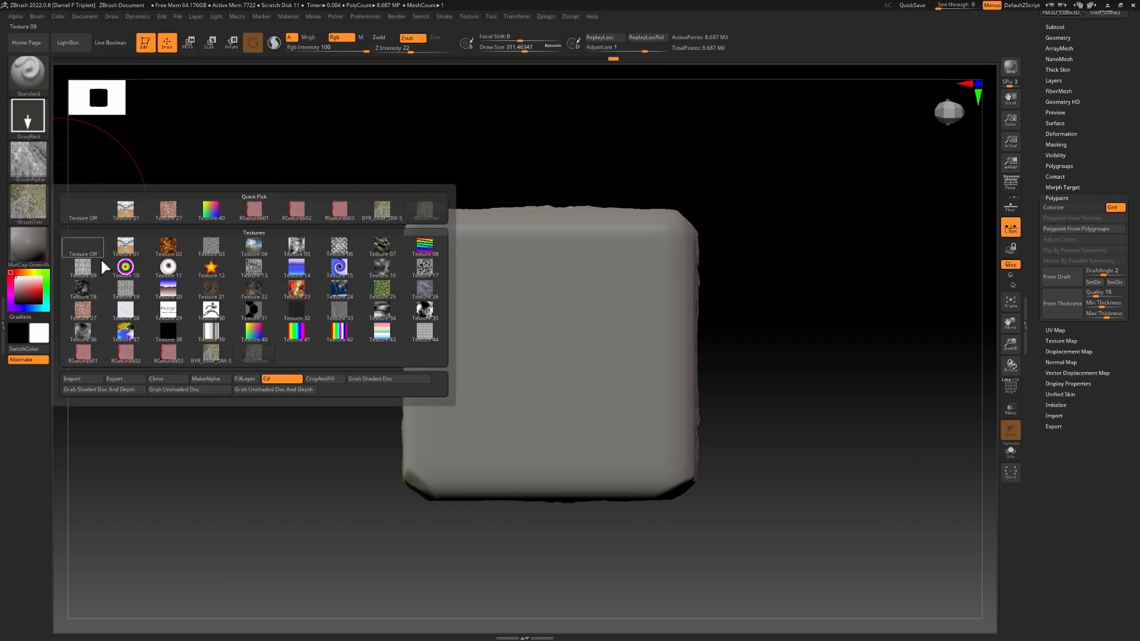
pyautogui.click(83, 380)
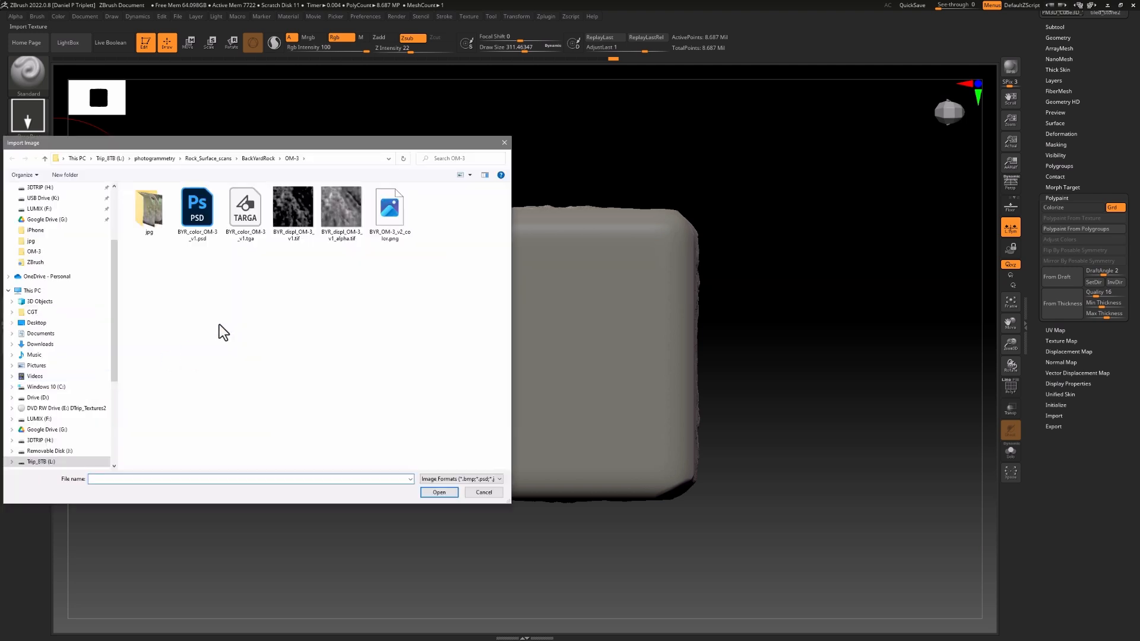
pyautogui.click(409, 215)
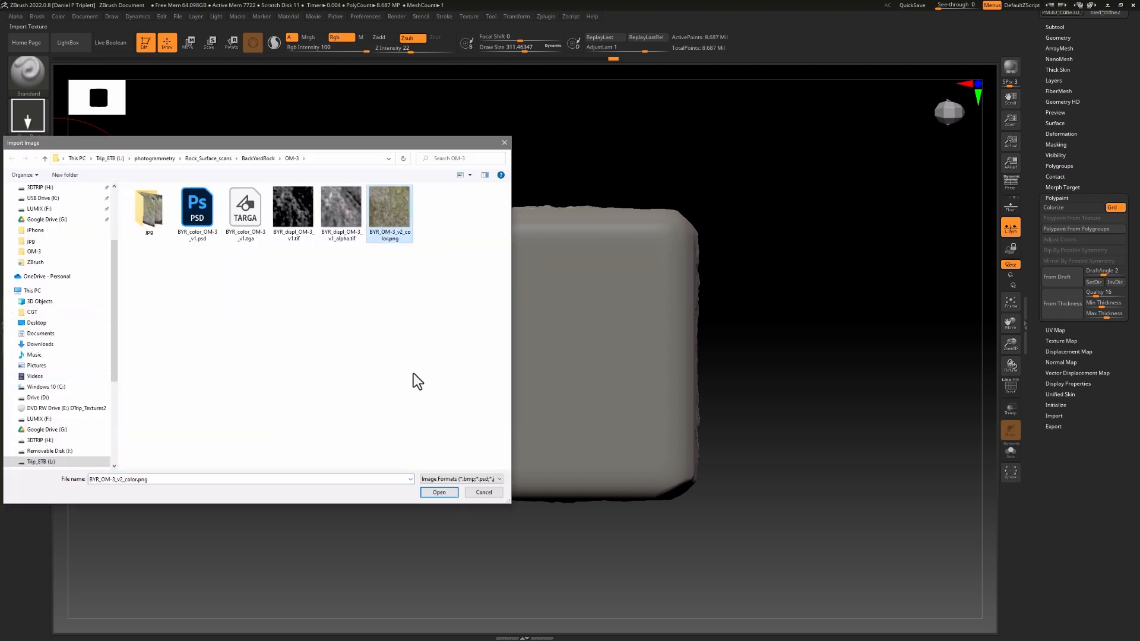
pyautogui.click(439, 492)
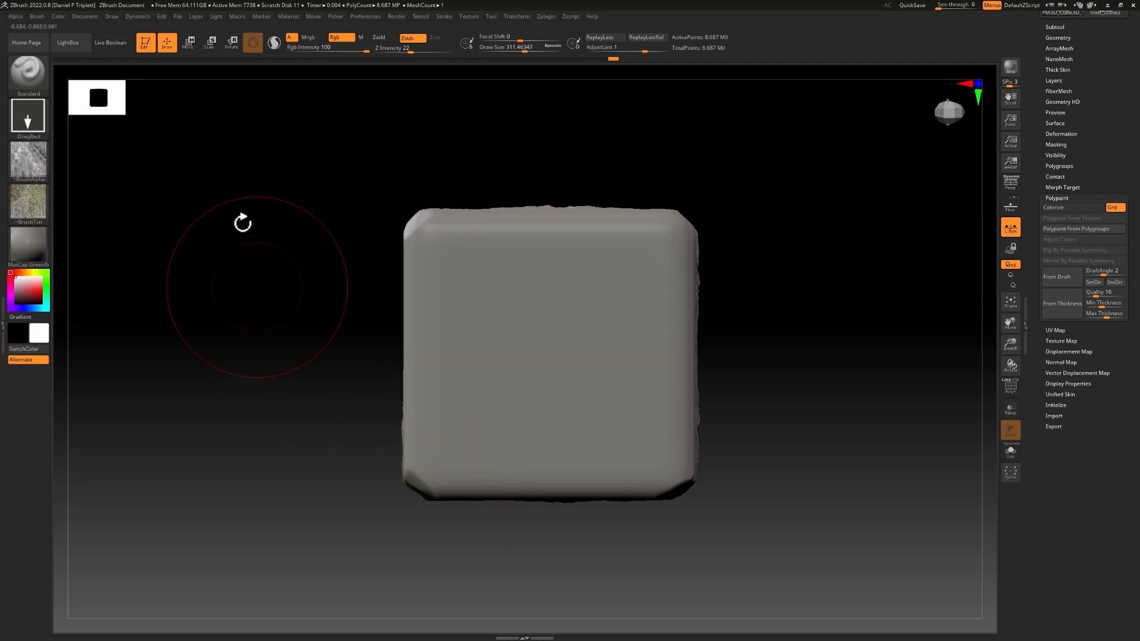
pyautogui.moveTo(44, 211)
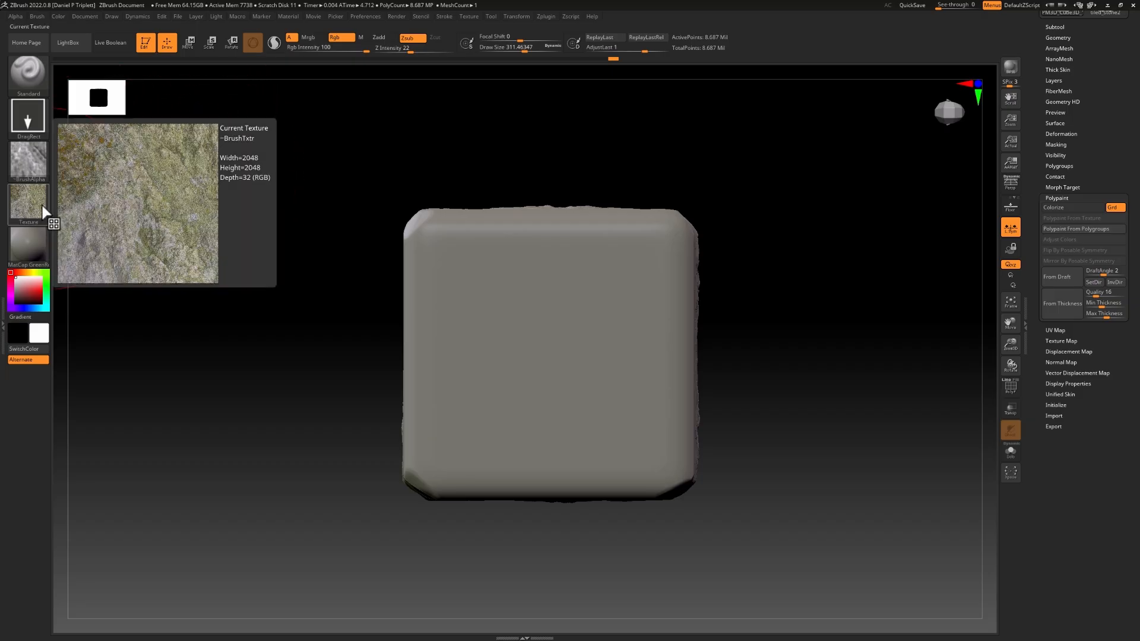
pyautogui.click(44, 211)
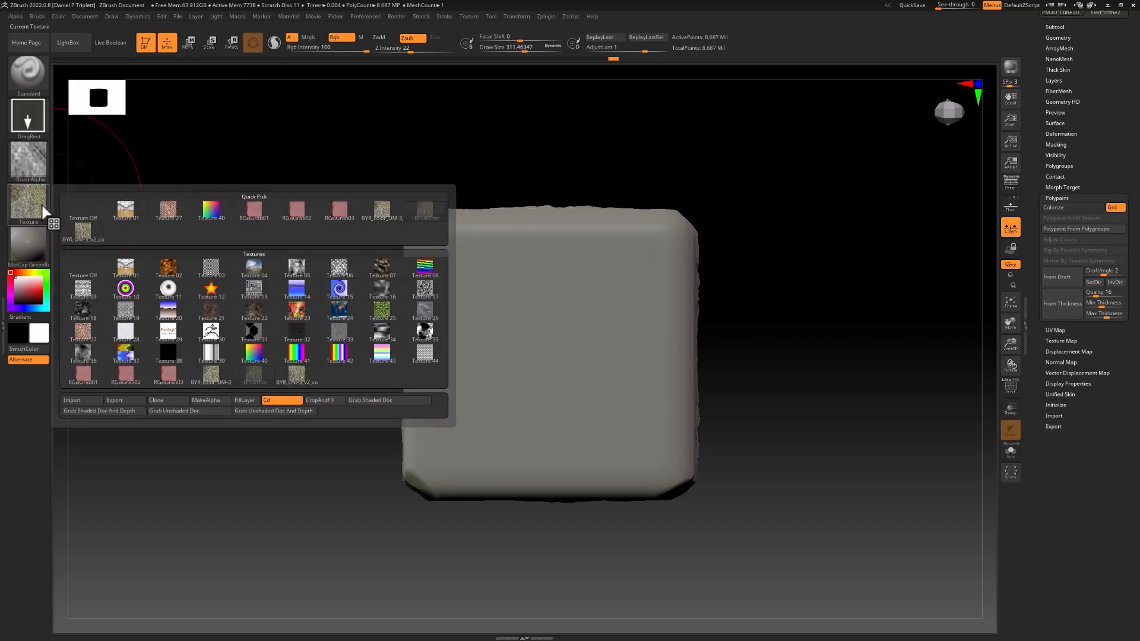
pyautogui.moveTo(89, 236)
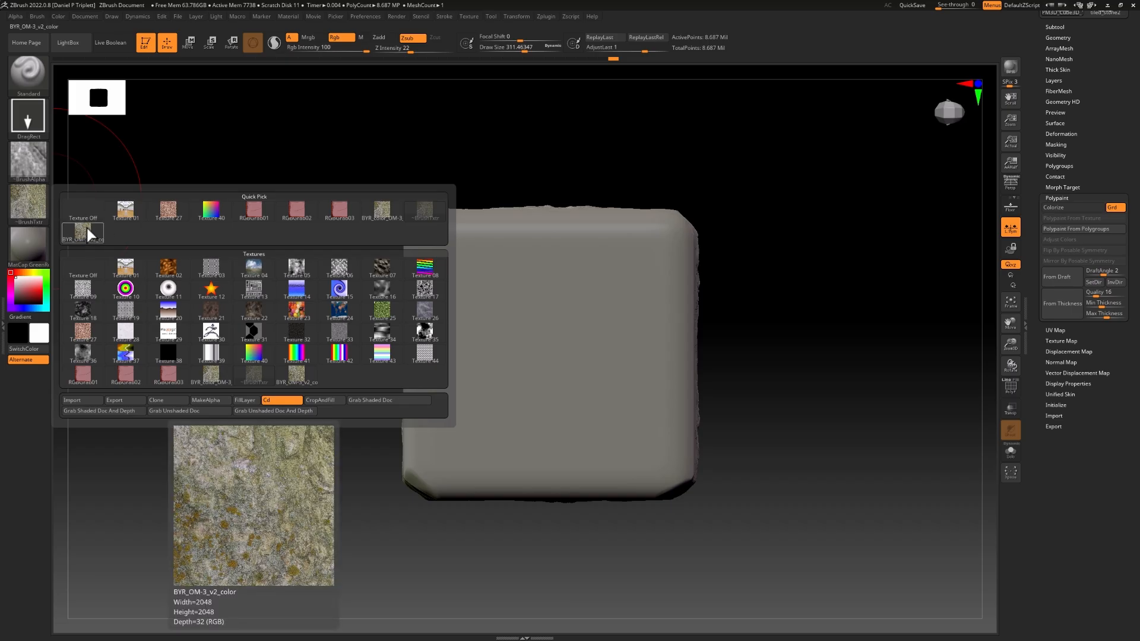
pyautogui.moveTo(383, 216)
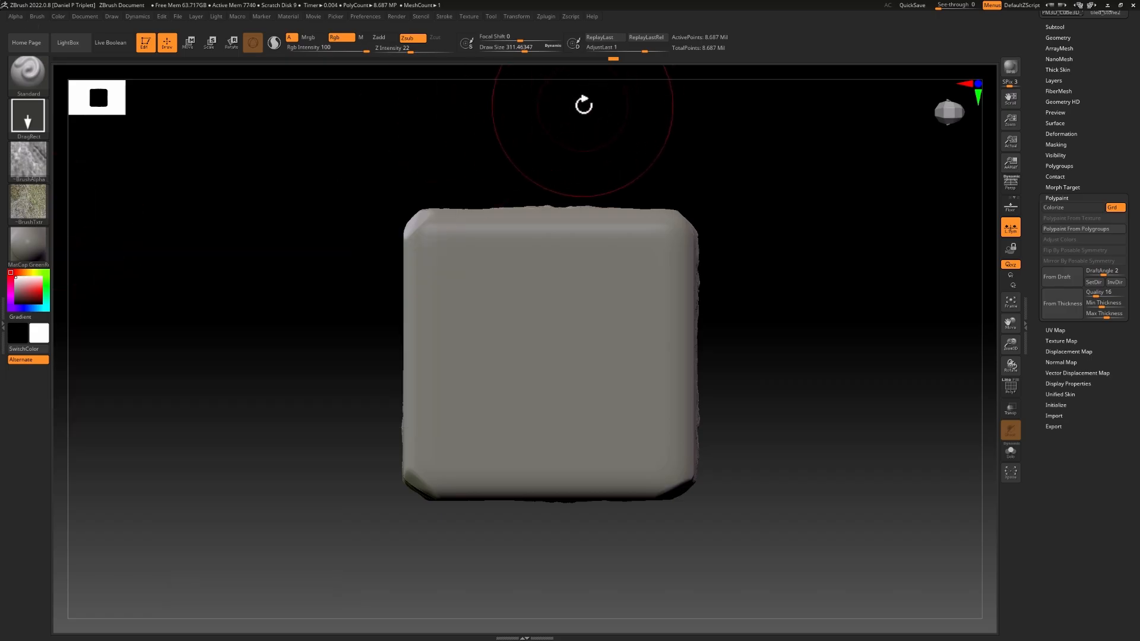
# Switch to Metashape and display the displacement map on the bake plane
pyautogui.hotkey('alt', 'Tab')
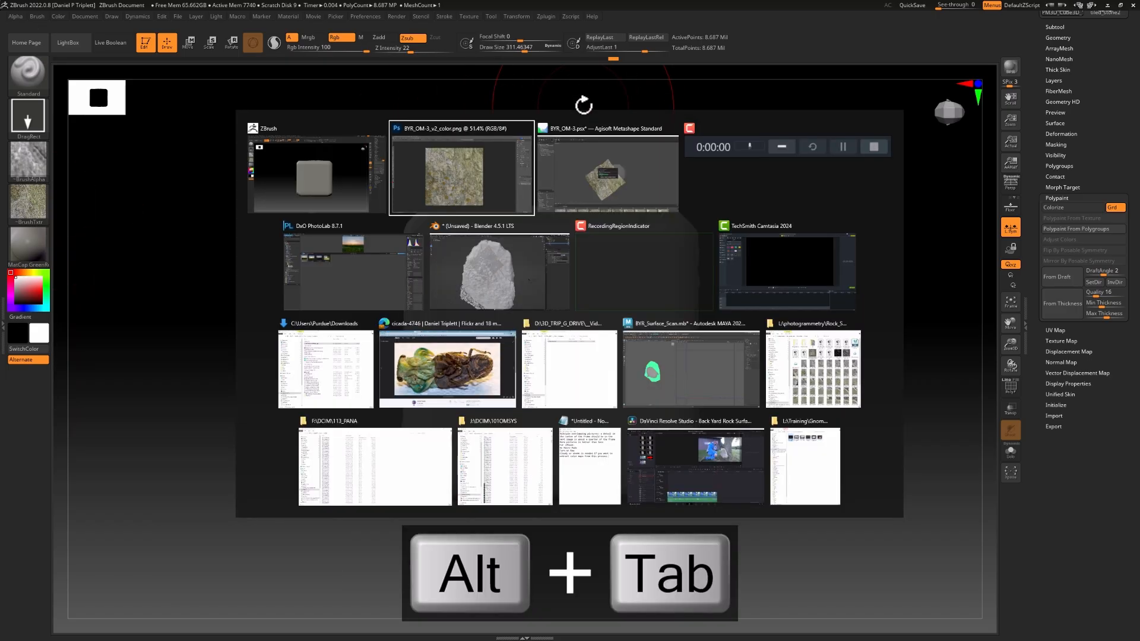
pyautogui.hotkey('alt', 'Tab')
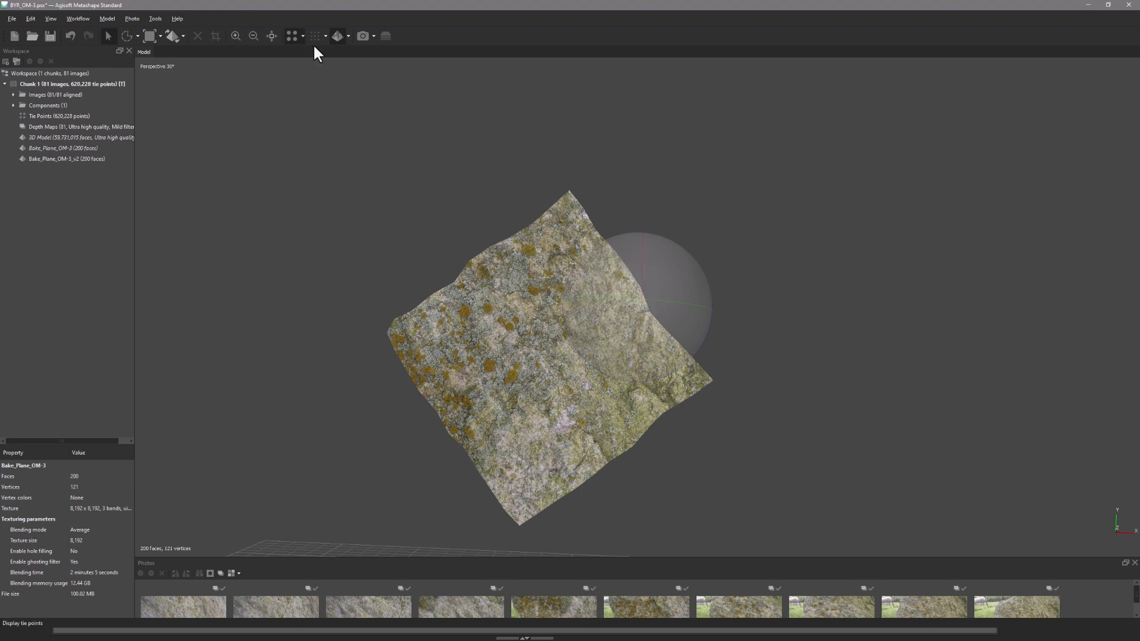
pyautogui.click(346, 36)
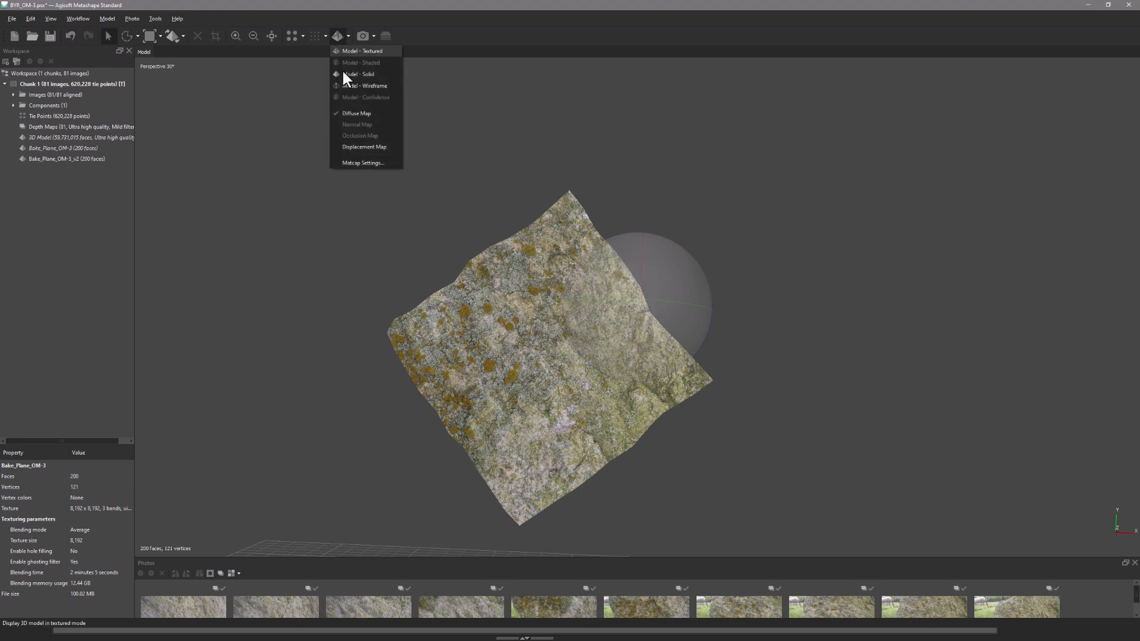
pyautogui.click(352, 148)
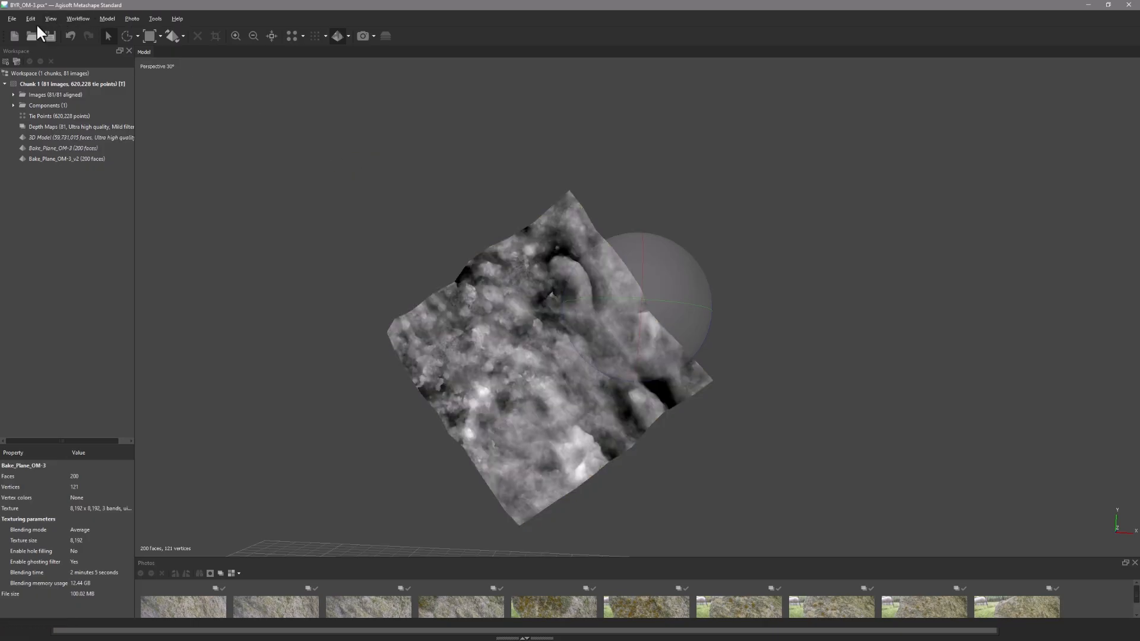
# Export the displacement map texture as a JPEG named BYR_OM-3_v2_displ in the OM-3 folder, without an alpha channel
pyautogui.click(13, 19)
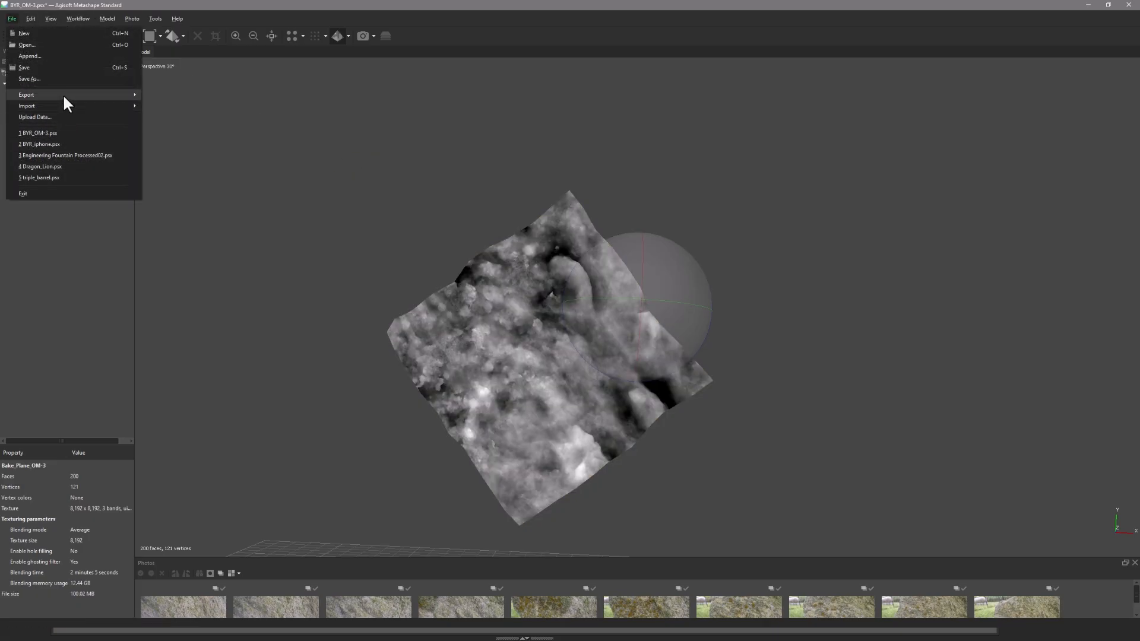
pyautogui.moveTo(62, 94)
pyautogui.click(187, 167)
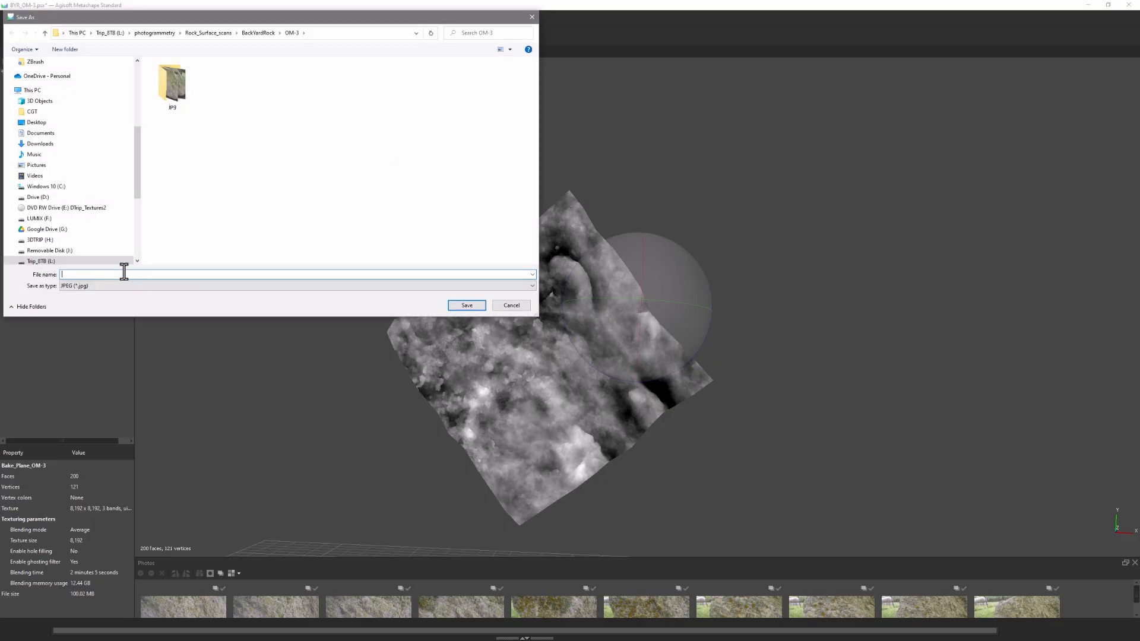
pyautogui.write('BY')
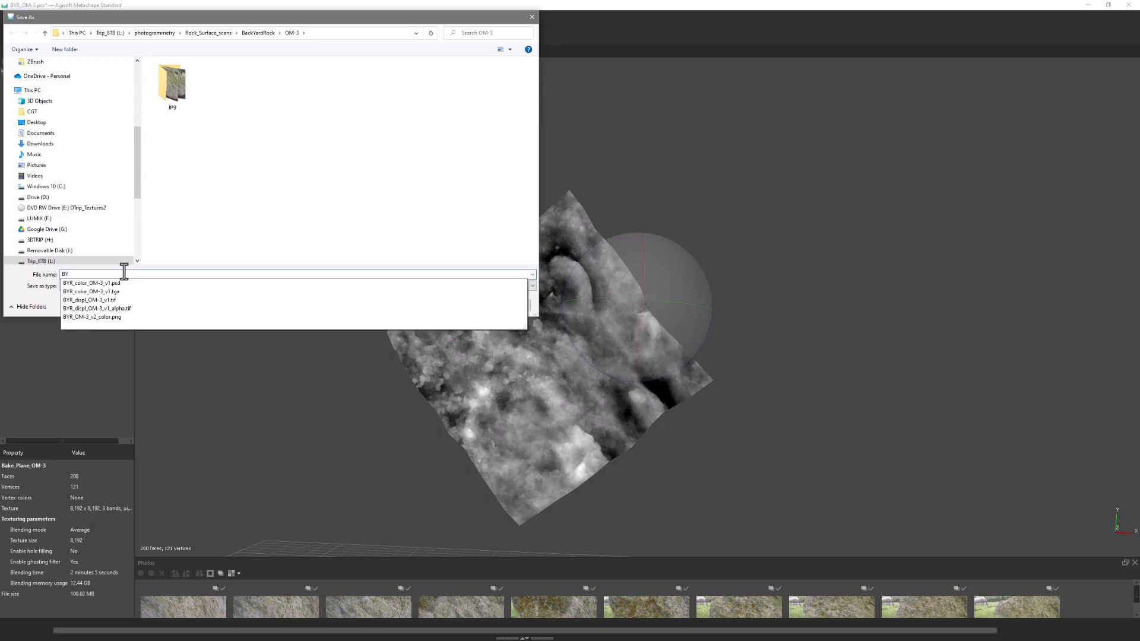
pyautogui.write('R_OM-3_v')
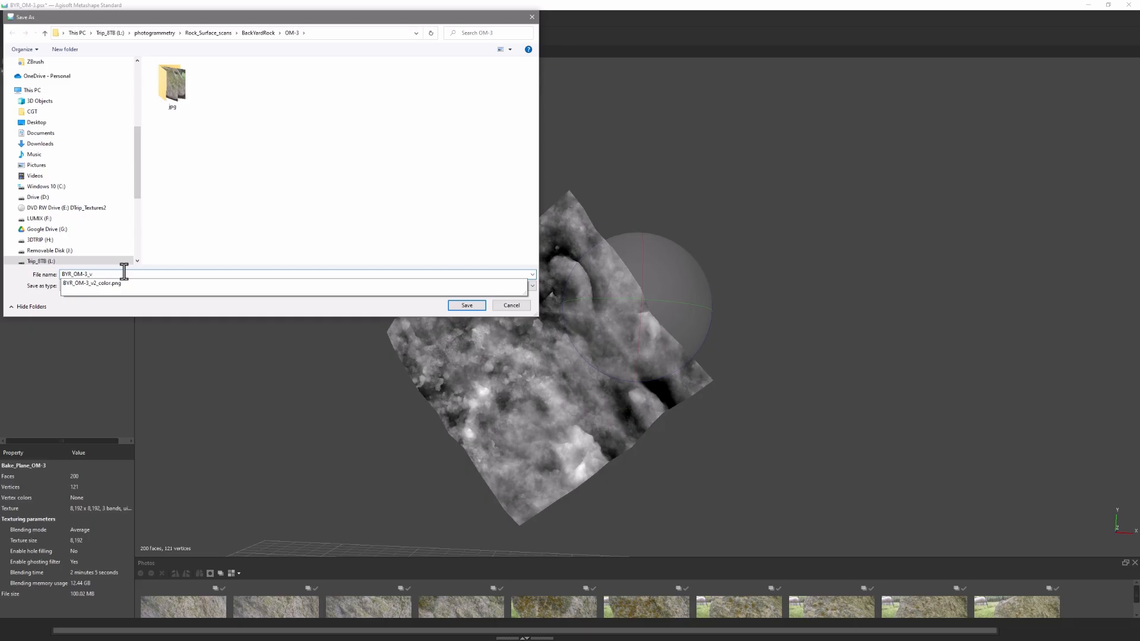
pyautogui.write('2_displ')
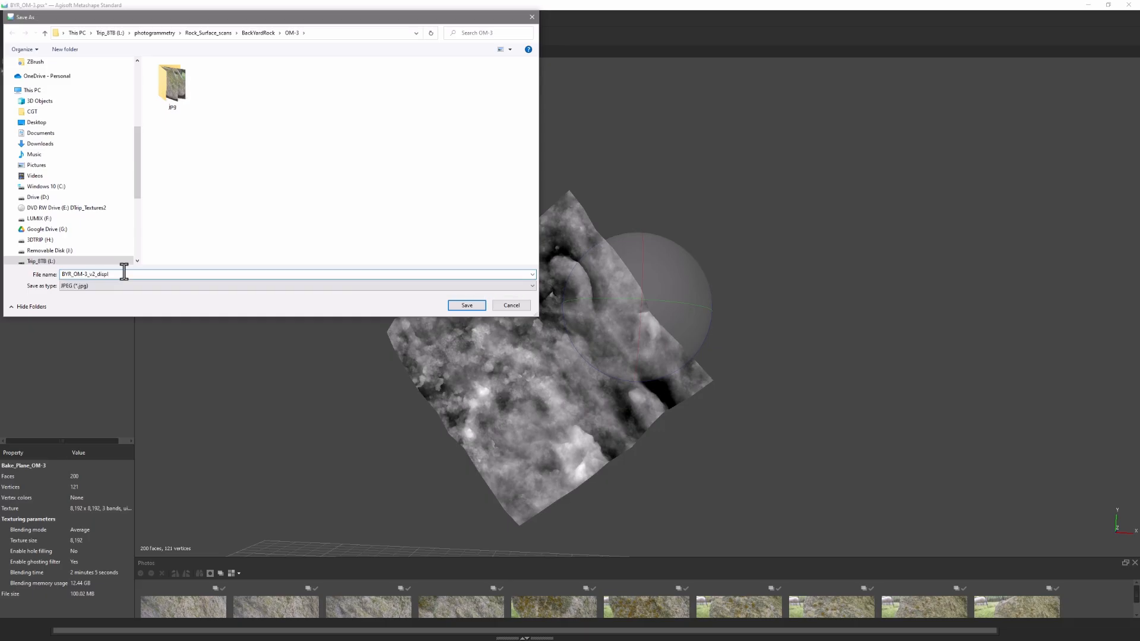
pyautogui.click(472, 305)
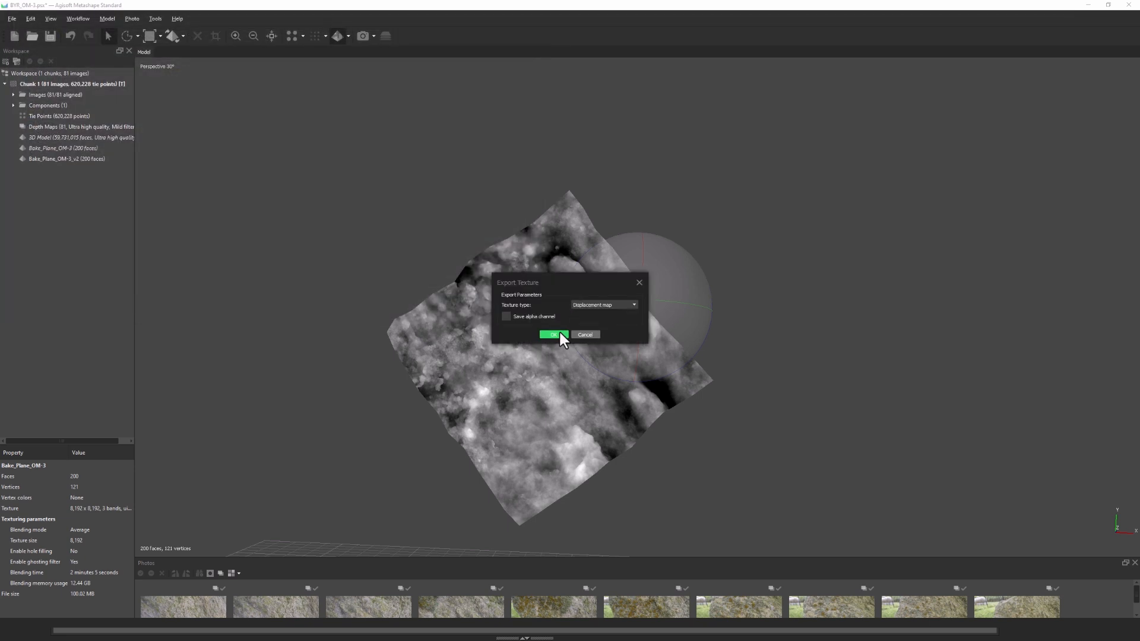
pyautogui.click(556, 334)
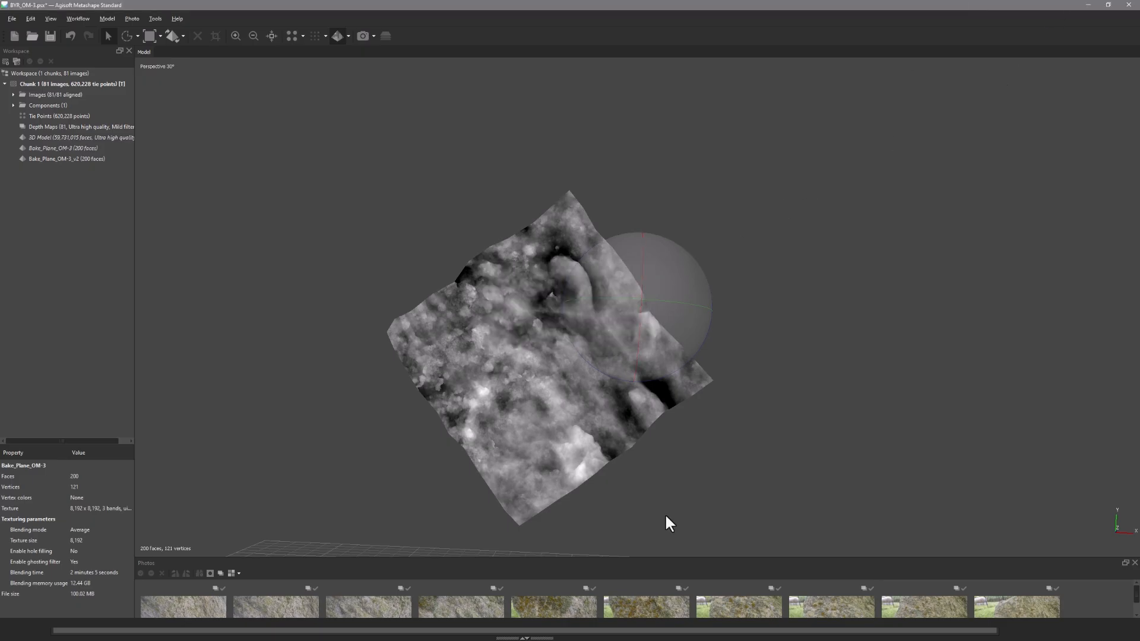
# Switch to Photoshop and open BYR_OM-3_v2_displ.jpg from the OM-3 folder
pyautogui.hotkey('alt', 'Tab')
pyautogui.hotkey('alt', 'Tab')
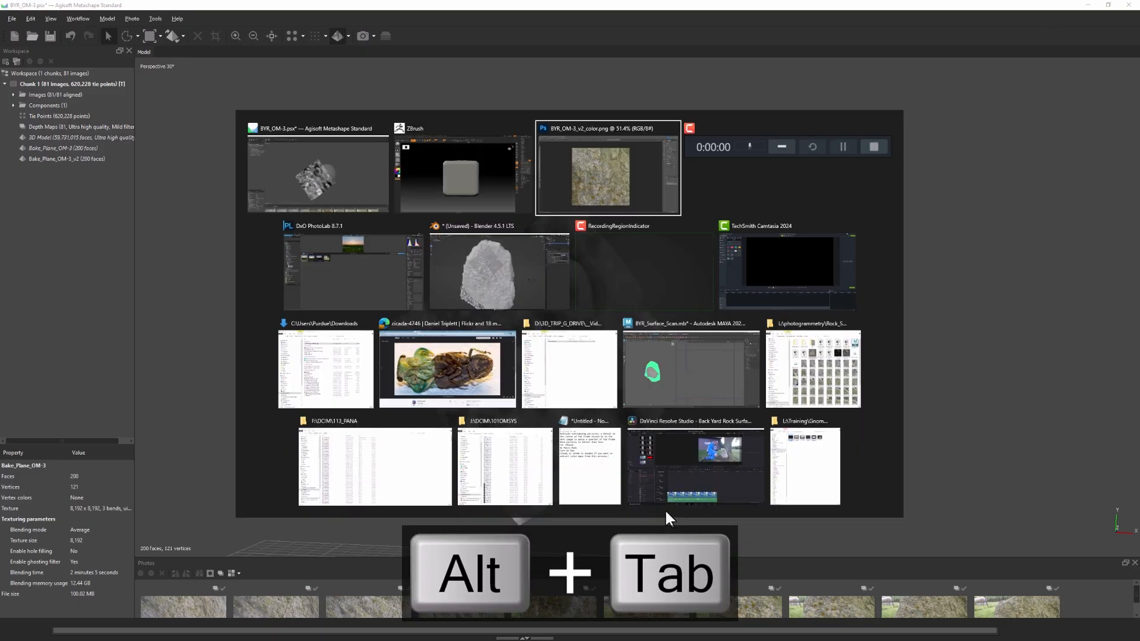
pyautogui.hotkey('ctrl', 'o')
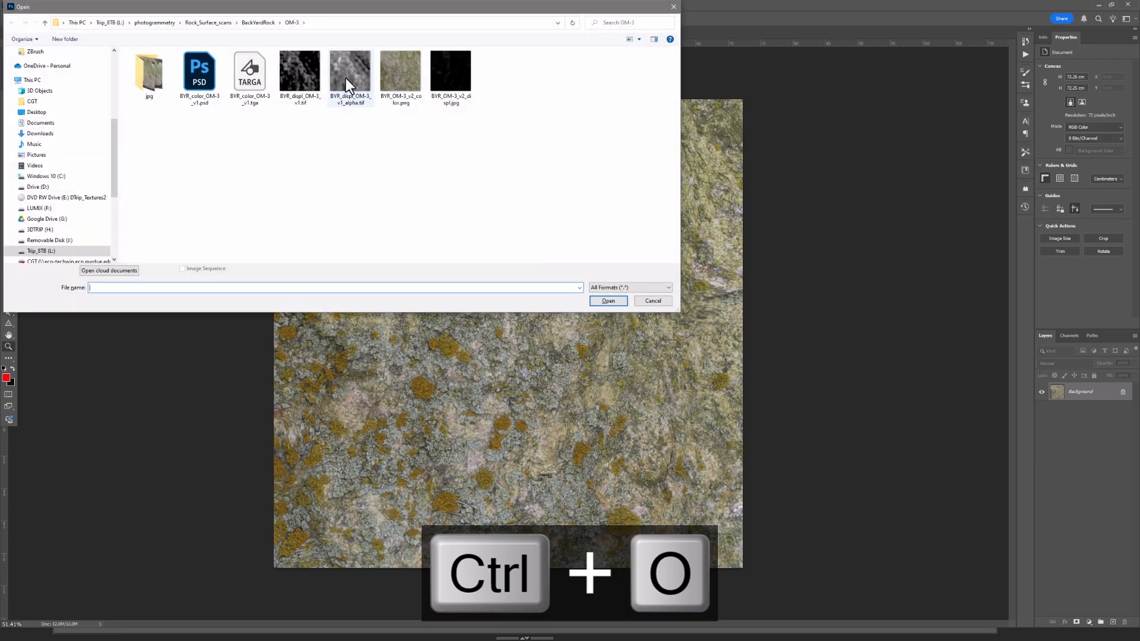
pyautogui.click(459, 70)
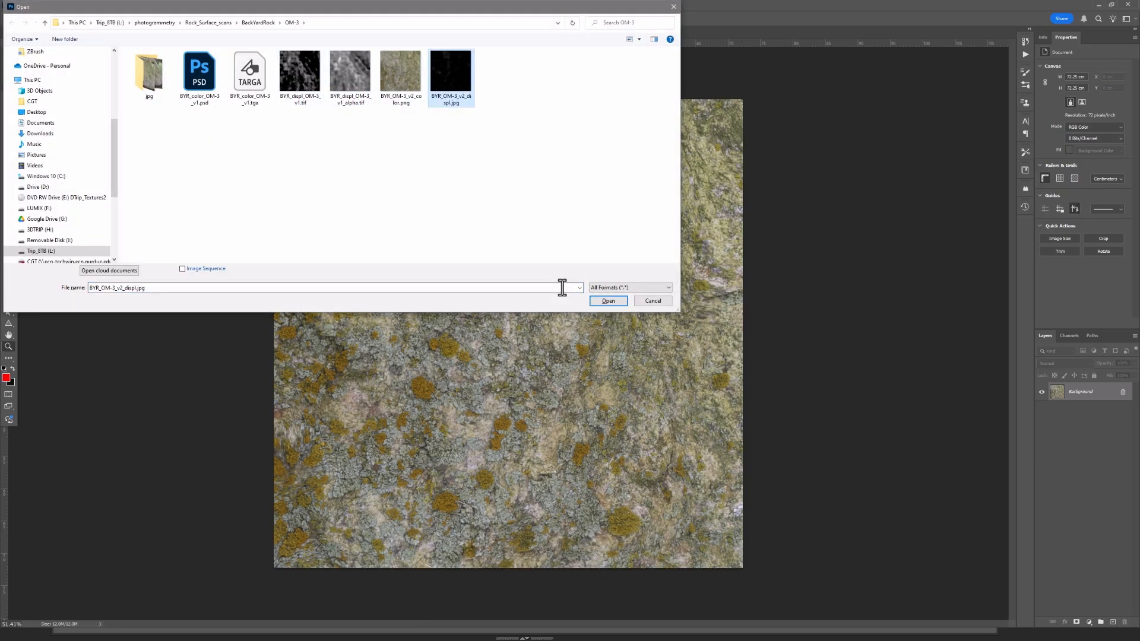
pyautogui.click(609, 301)
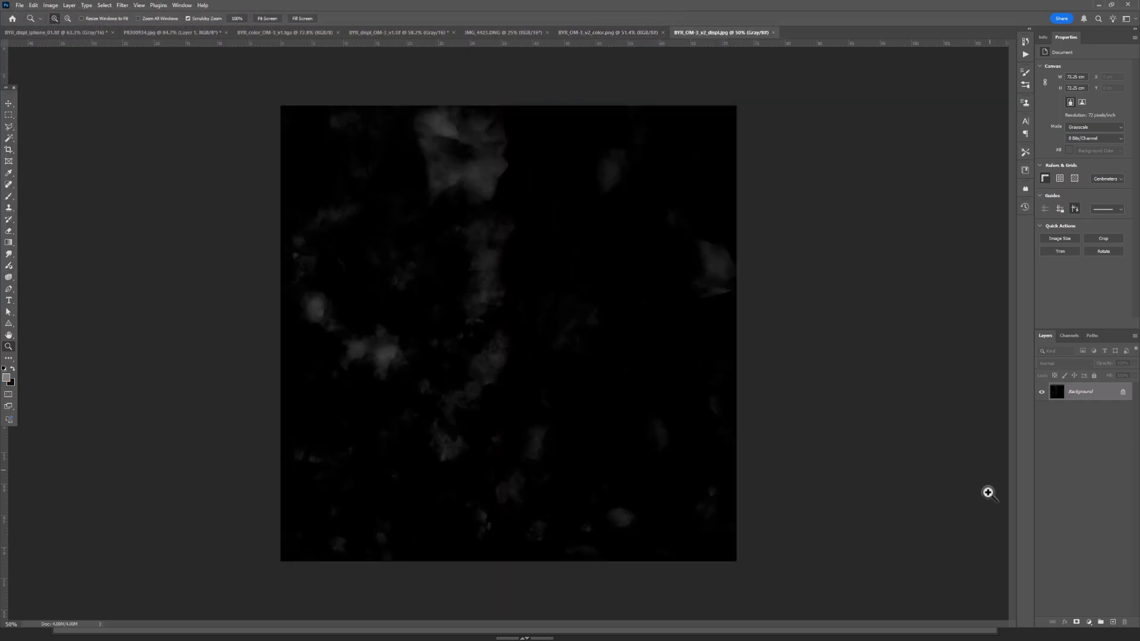
# Add a Levels adjustment layer over the displacement image, lowering the input white level to about 50 and raising the output black to 24
pyautogui.click(1087, 621)
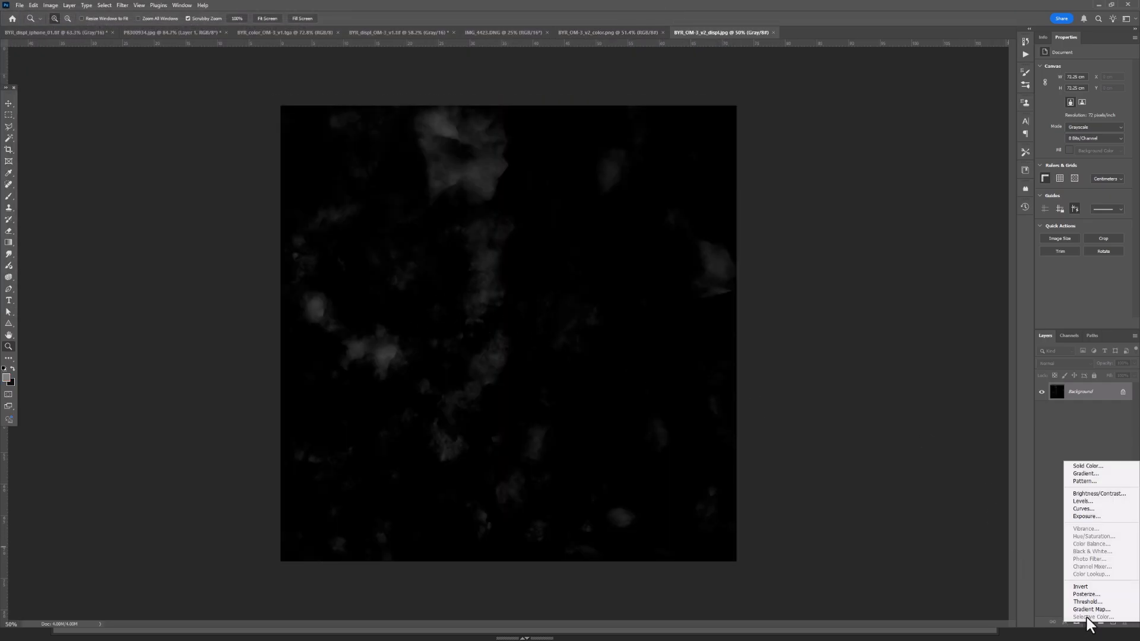
pyautogui.click(1085, 502)
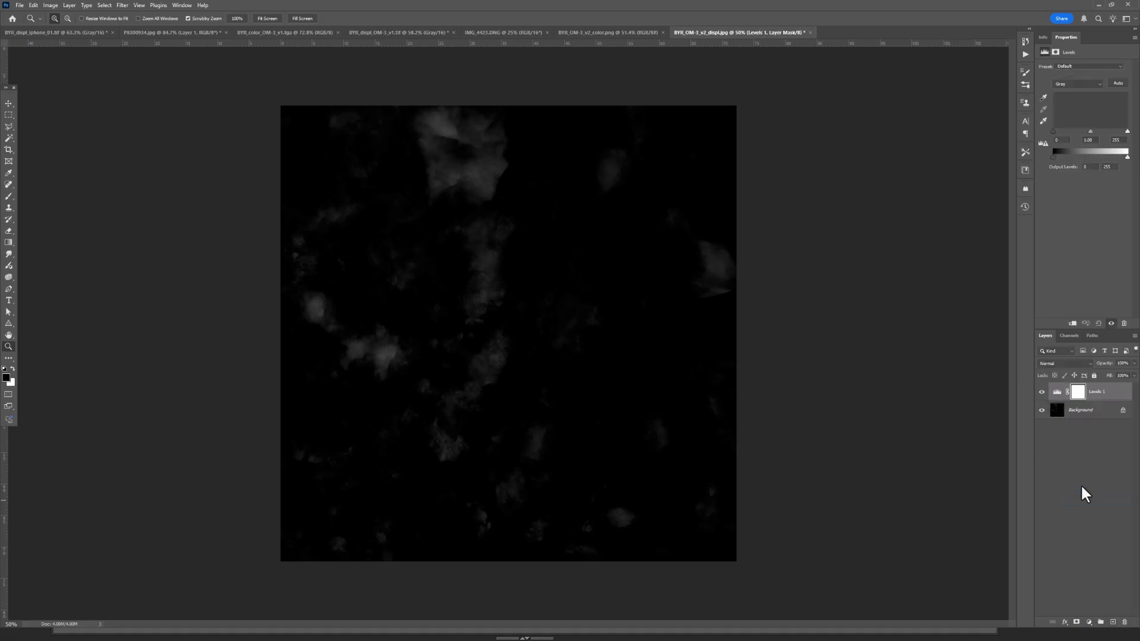
pyautogui.moveTo(1127, 131); pyautogui.dragTo(1068, 131)
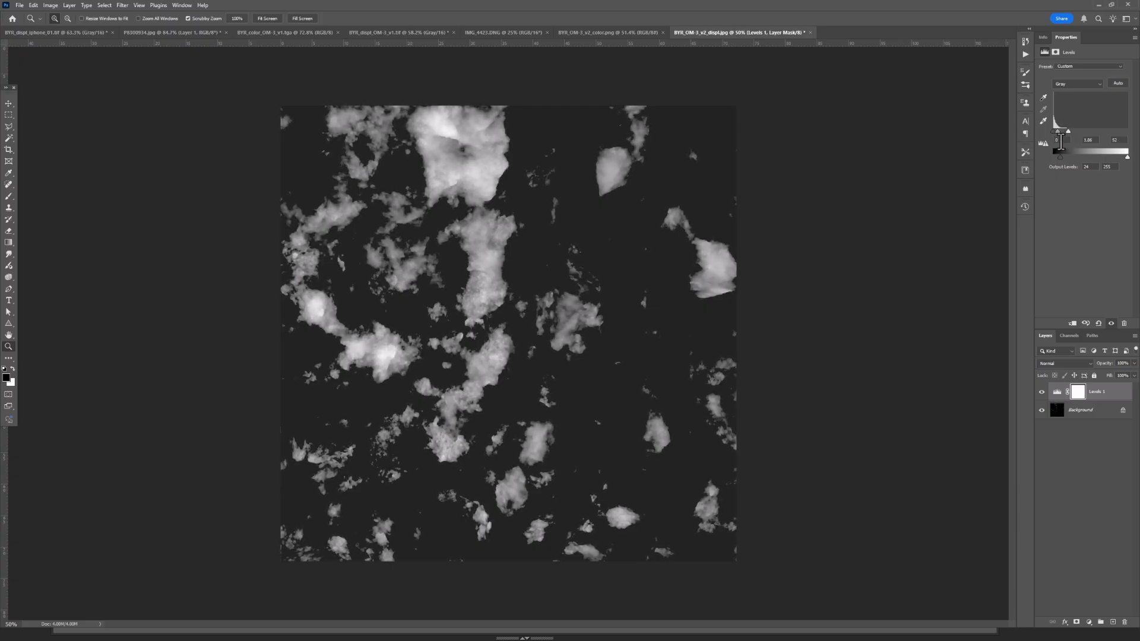
# Switch to Metashape and save a texture export in TIFF format as BYR_OM-3_v2_displ in the OM-3 folder
pyautogui.hotkey('alt', 'Tab')
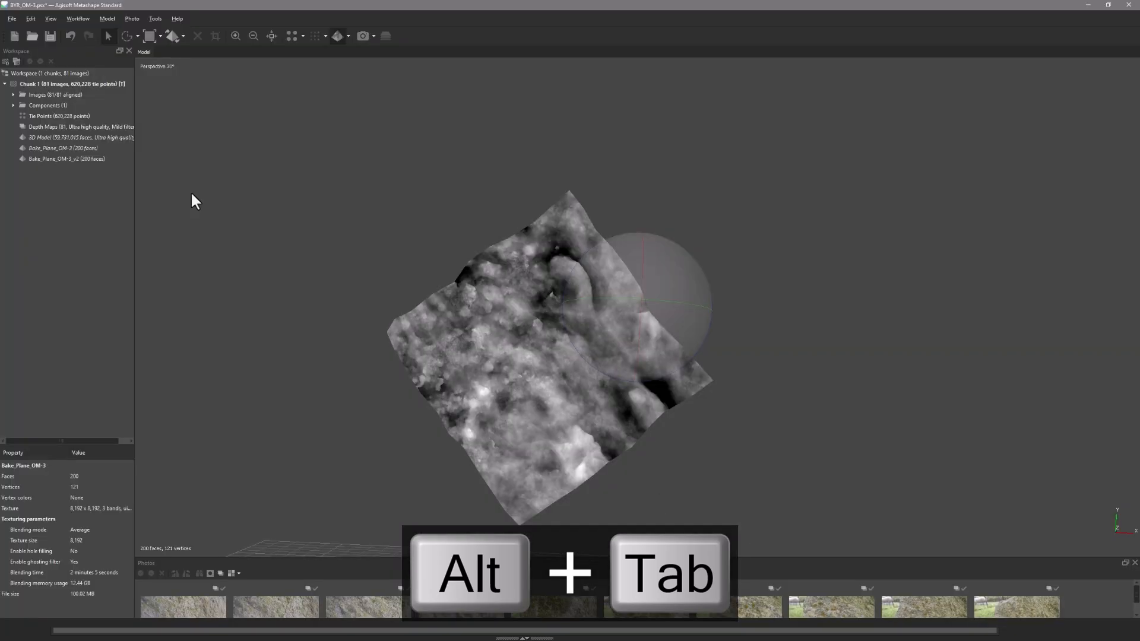
pyautogui.click(12, 19)
pyautogui.moveTo(64, 95)
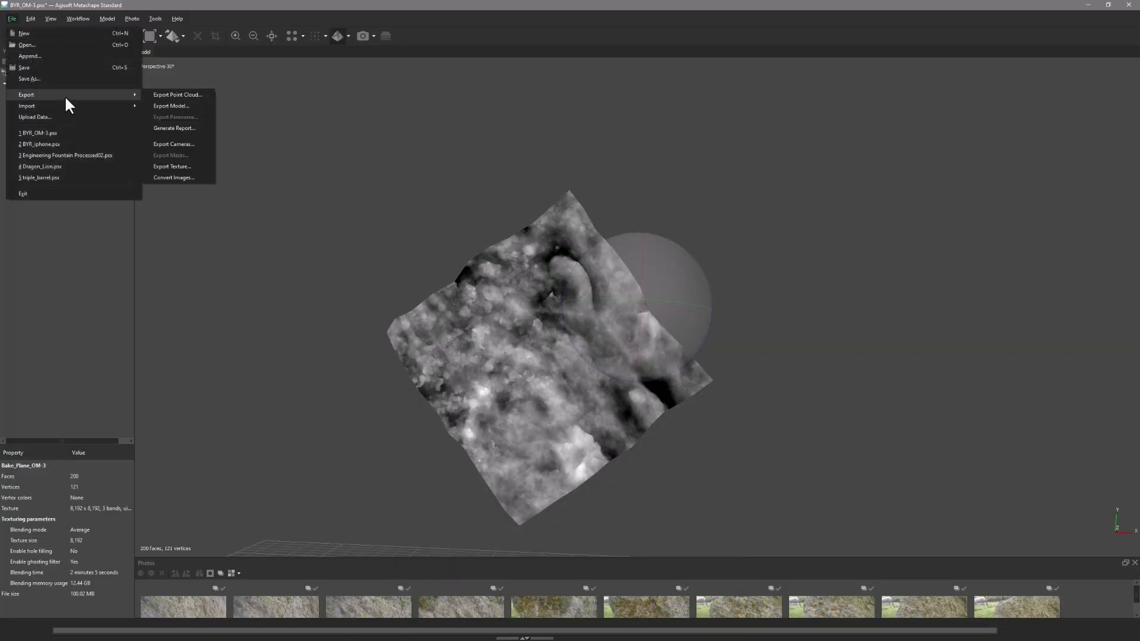
pyautogui.click(174, 165)
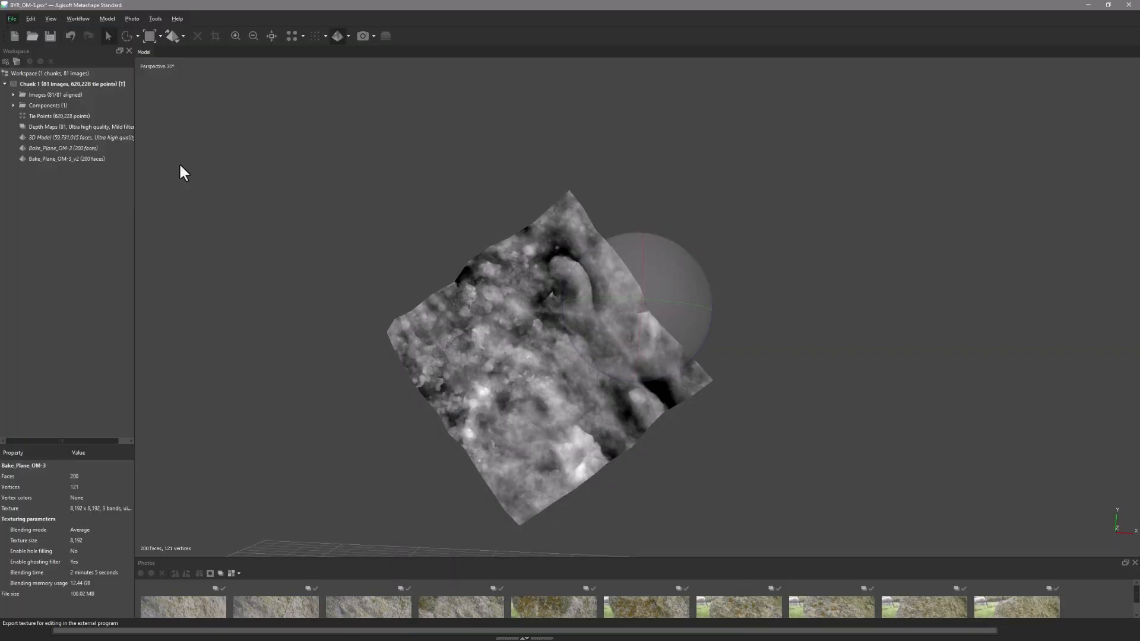
pyautogui.click(130, 287)
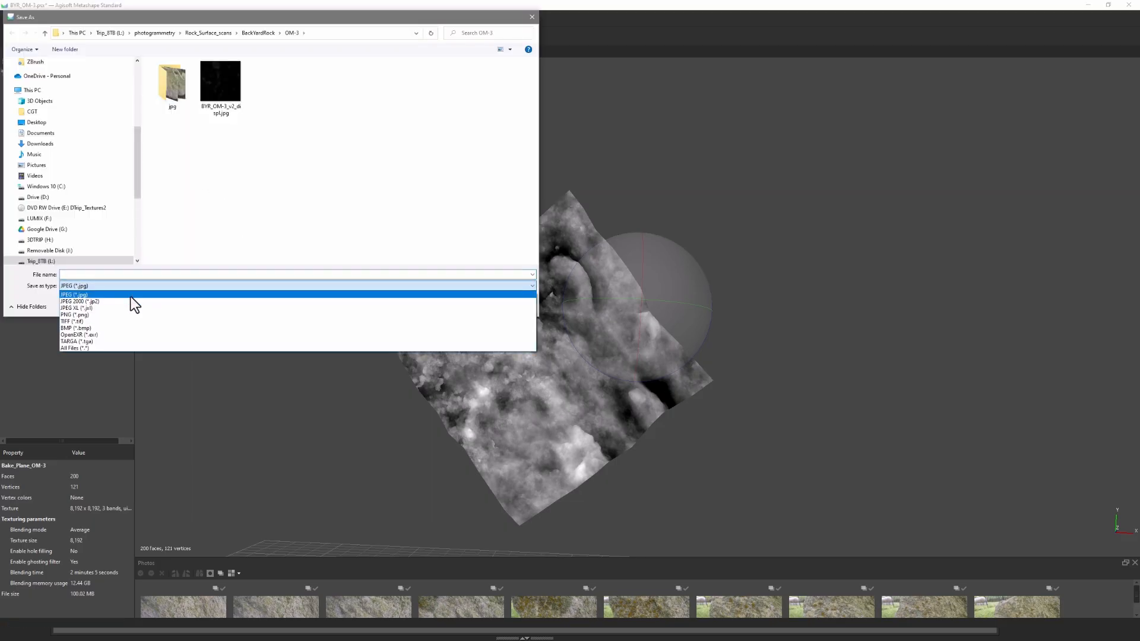
pyautogui.click(108, 321)
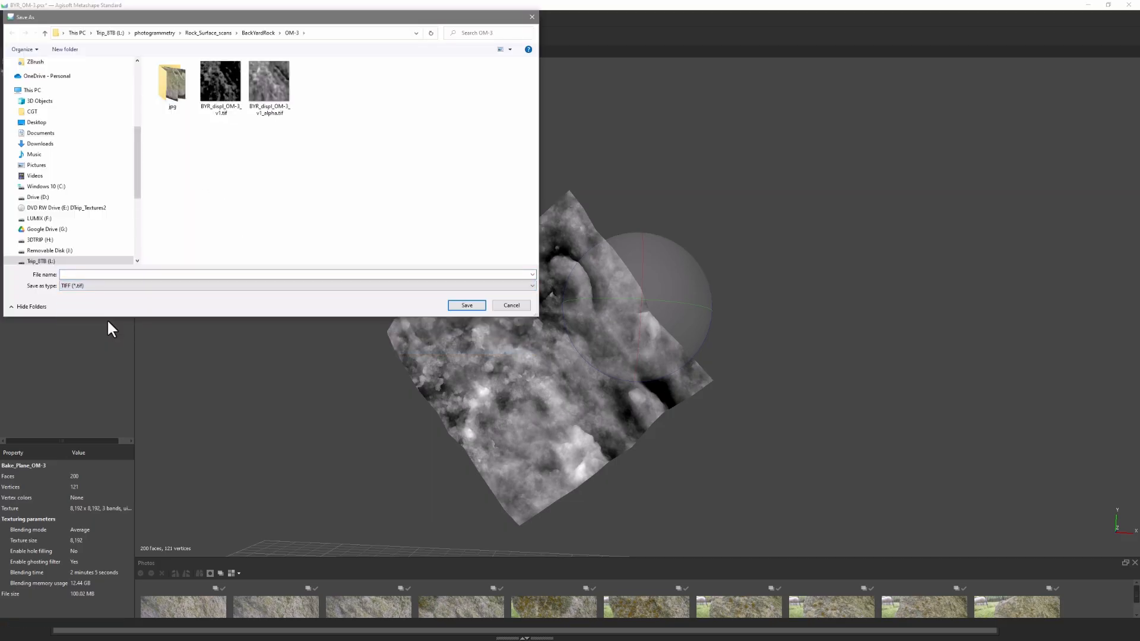
pyautogui.click(74, 288)
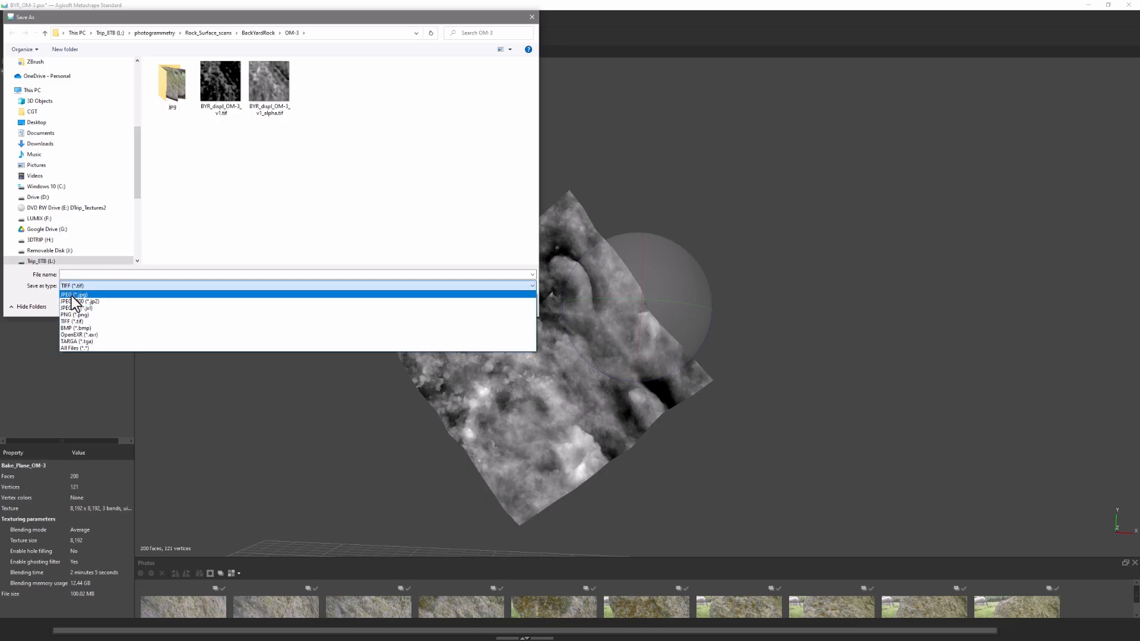
pyautogui.click(70, 295)
pyautogui.click(232, 89)
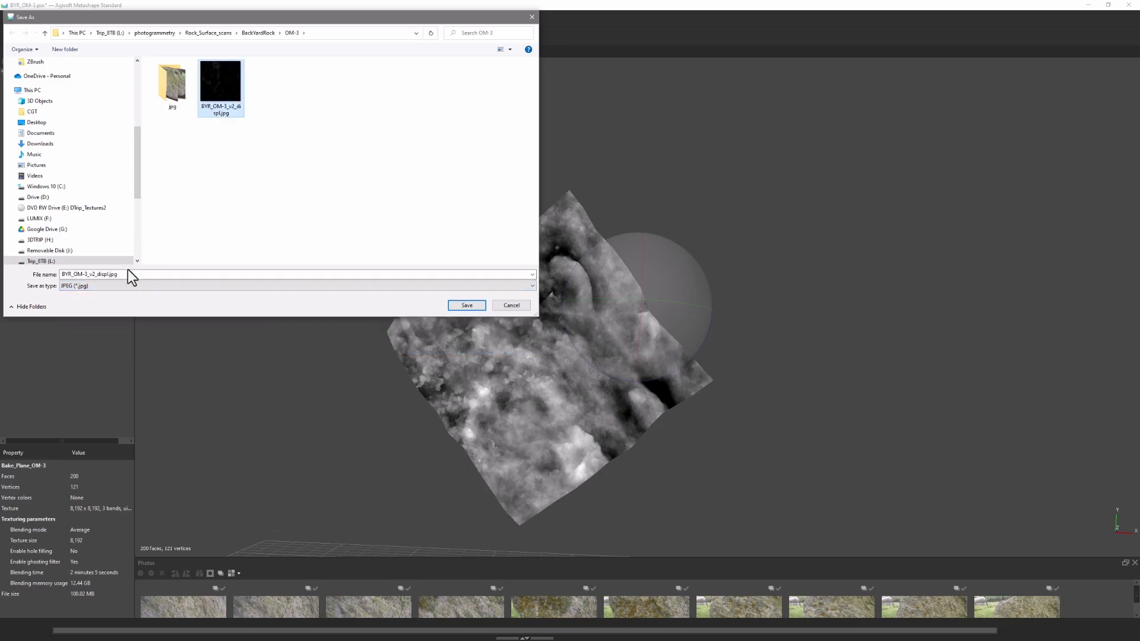
pyautogui.click(124, 287)
pyautogui.click(107, 322)
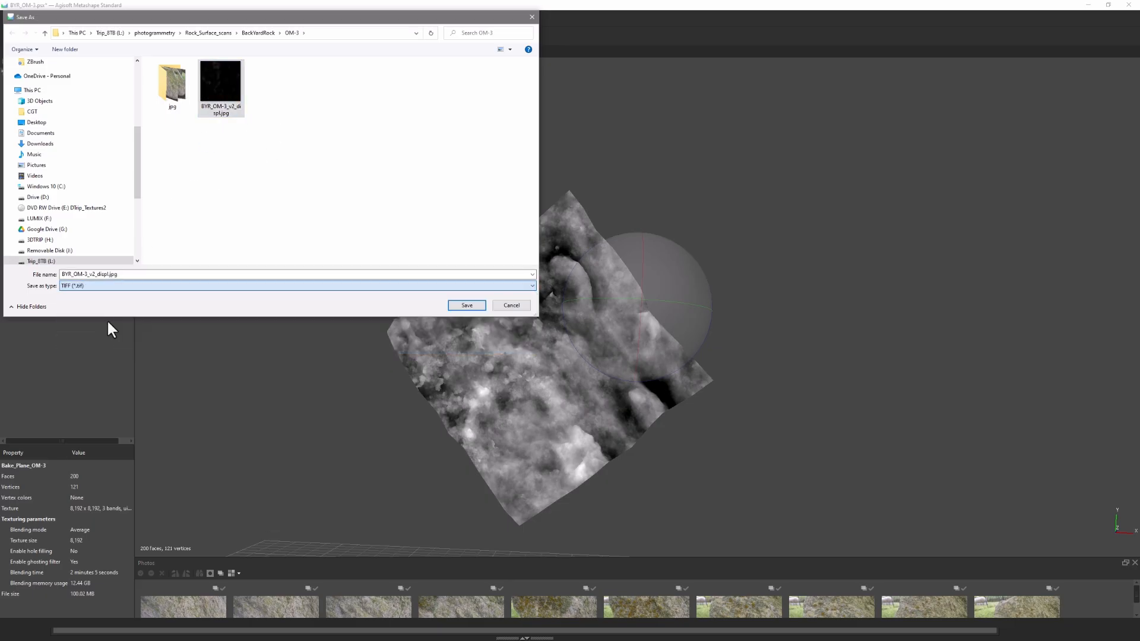
pyautogui.click(467, 306)
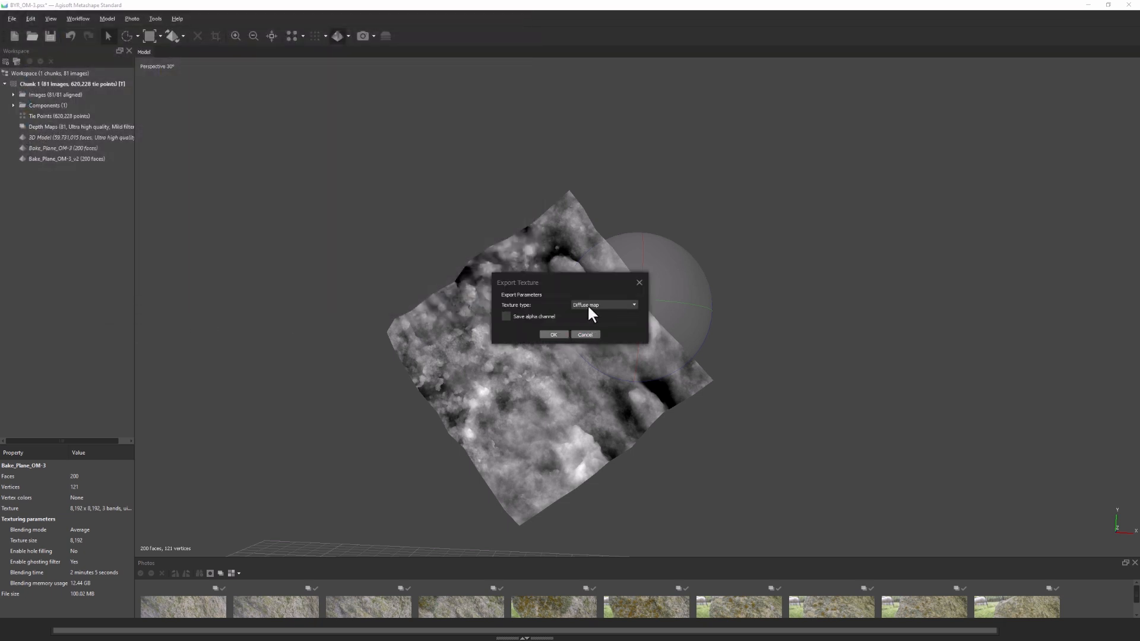
# Set the export's texture type to the displacement map and run it without an alpha channel
pyautogui.click(587, 304)
pyautogui.click(586, 323)
pyautogui.click(555, 335)
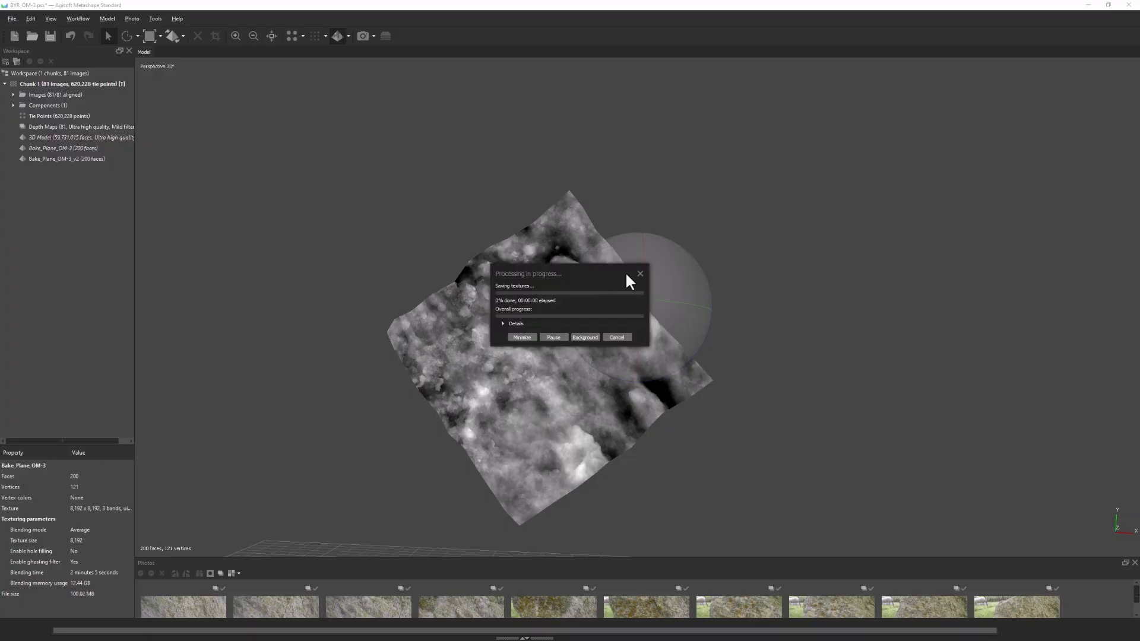
# Switch to Photoshop, close the JPEG displacement image without saving, and open BYR_OM-3_v2_displ.tif from the OM-3 folder
pyautogui.hotkey('alt', 'Tab')
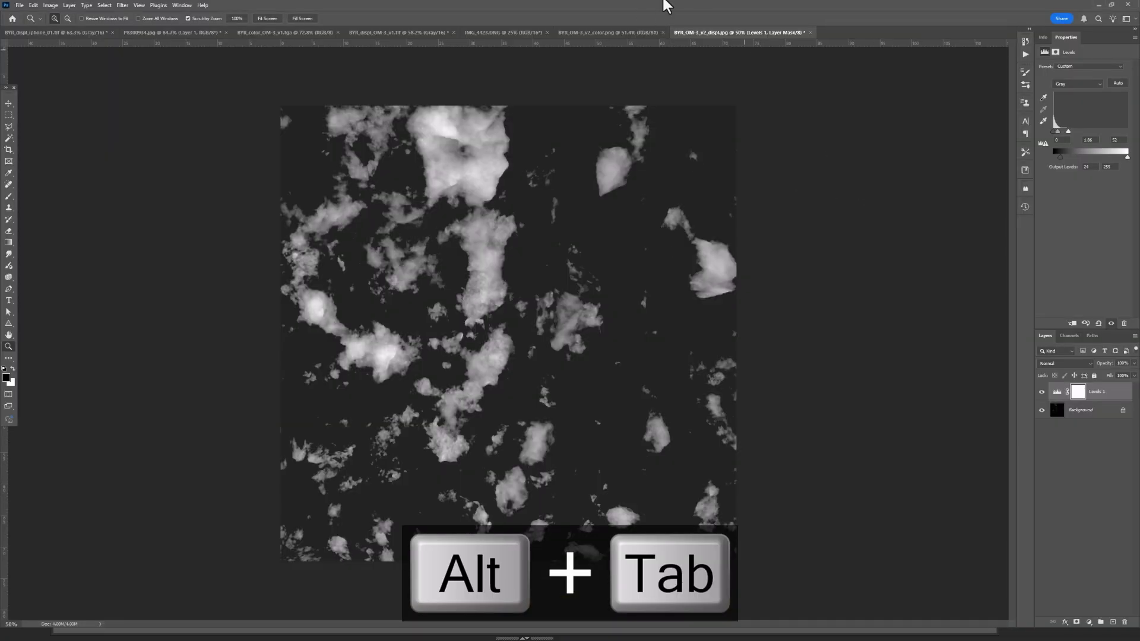
pyautogui.click(810, 32)
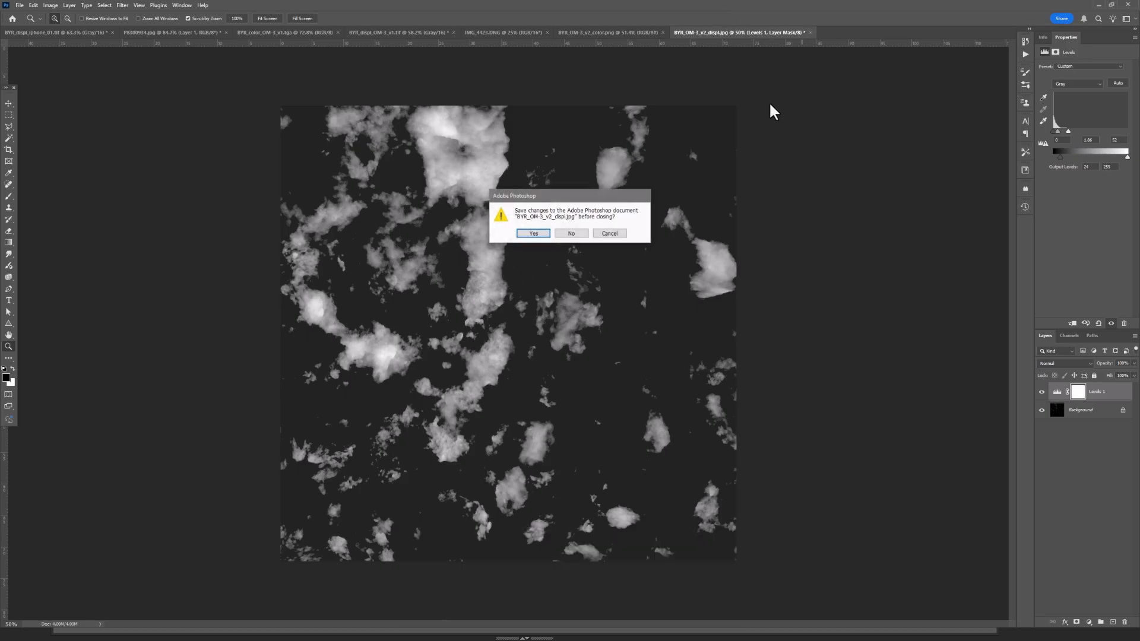
pyautogui.click(571, 234)
pyautogui.hotkey('ctrl', 'o')
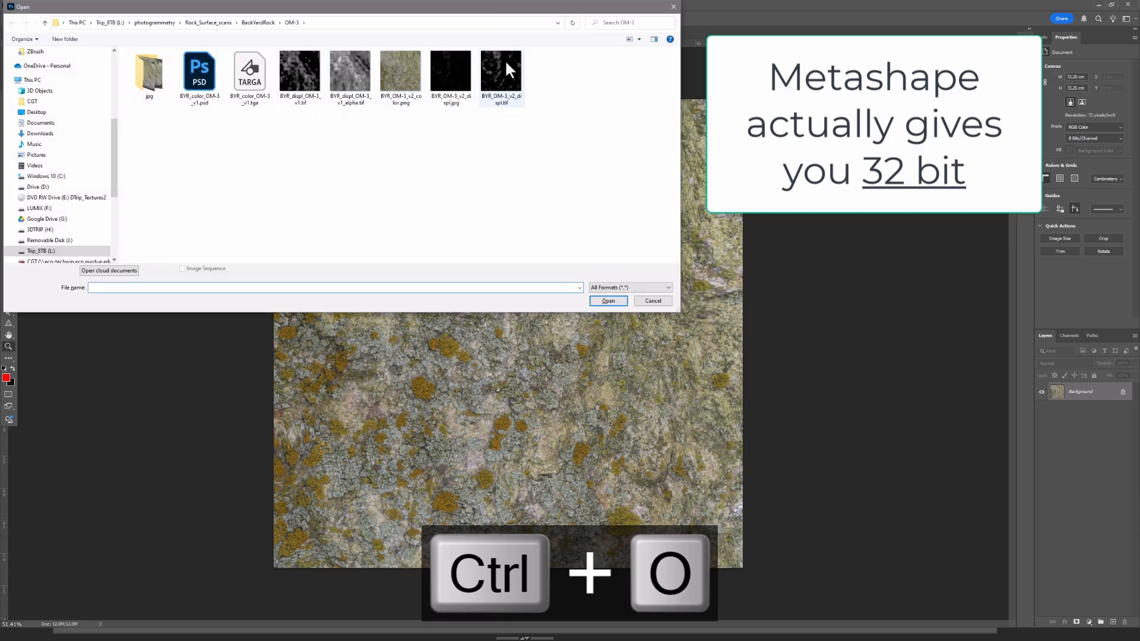
pyautogui.doubleClick(505, 60)
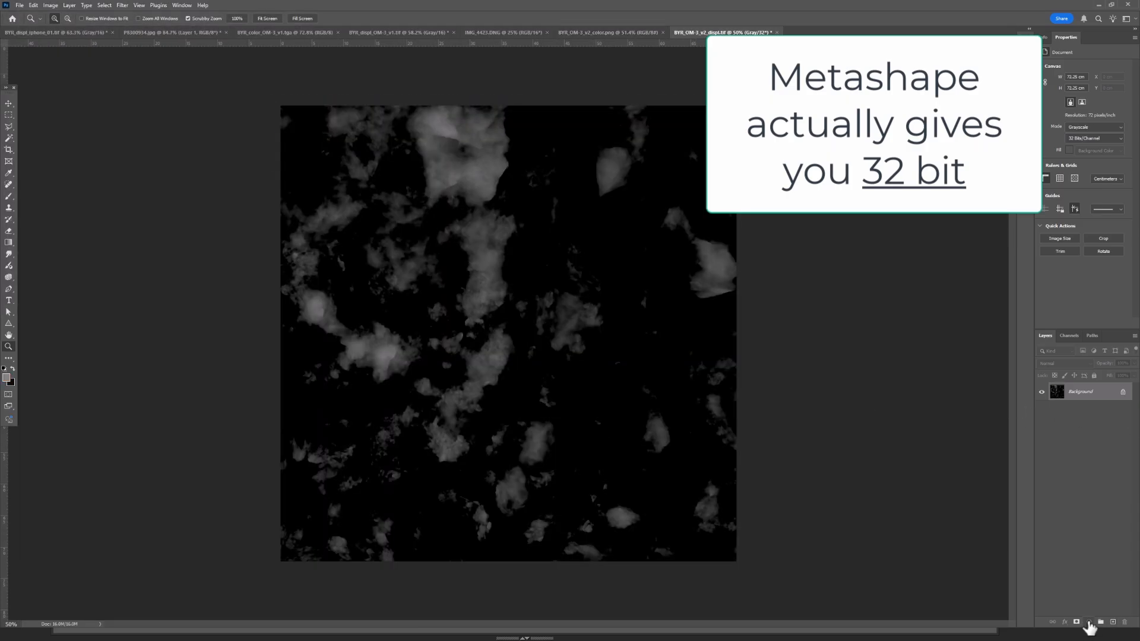
# Add a Levels adjustment with input white about 58 and output black about 160, and merge it into the displacement image
pyautogui.click(1089, 622)
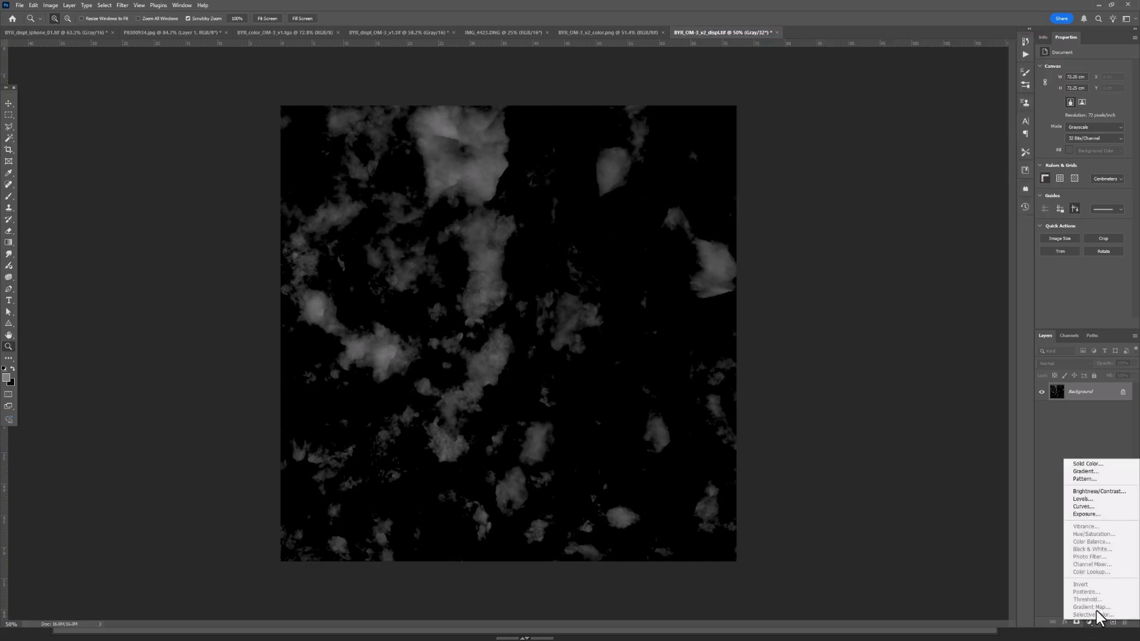
pyautogui.click(1084, 499)
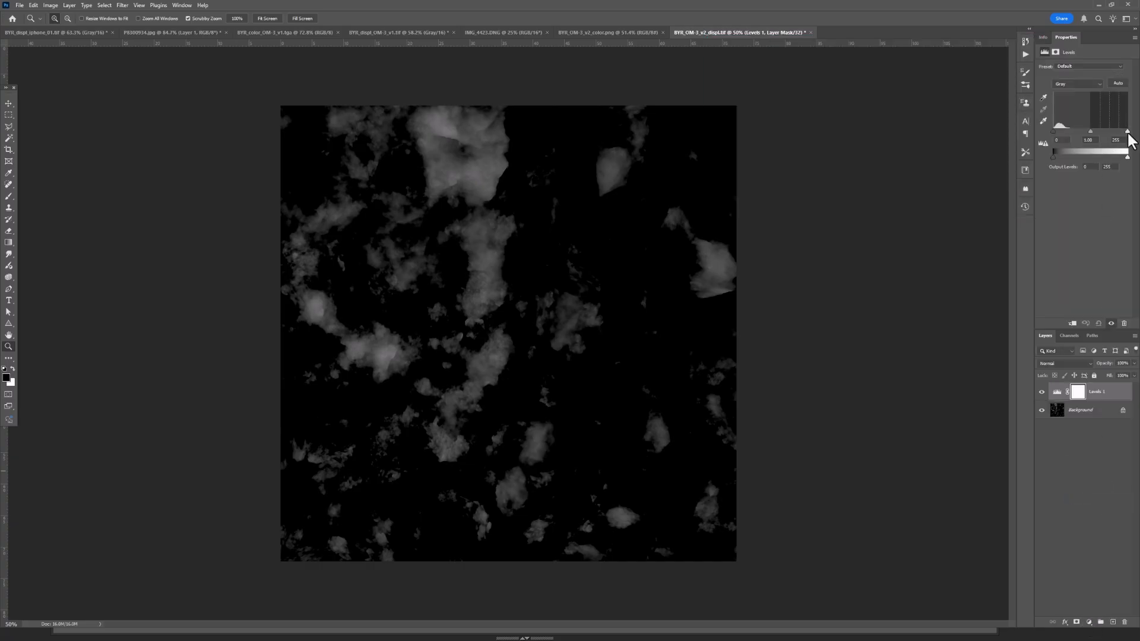
pyautogui.moveTo(1127, 132); pyautogui.dragTo(1100, 156)
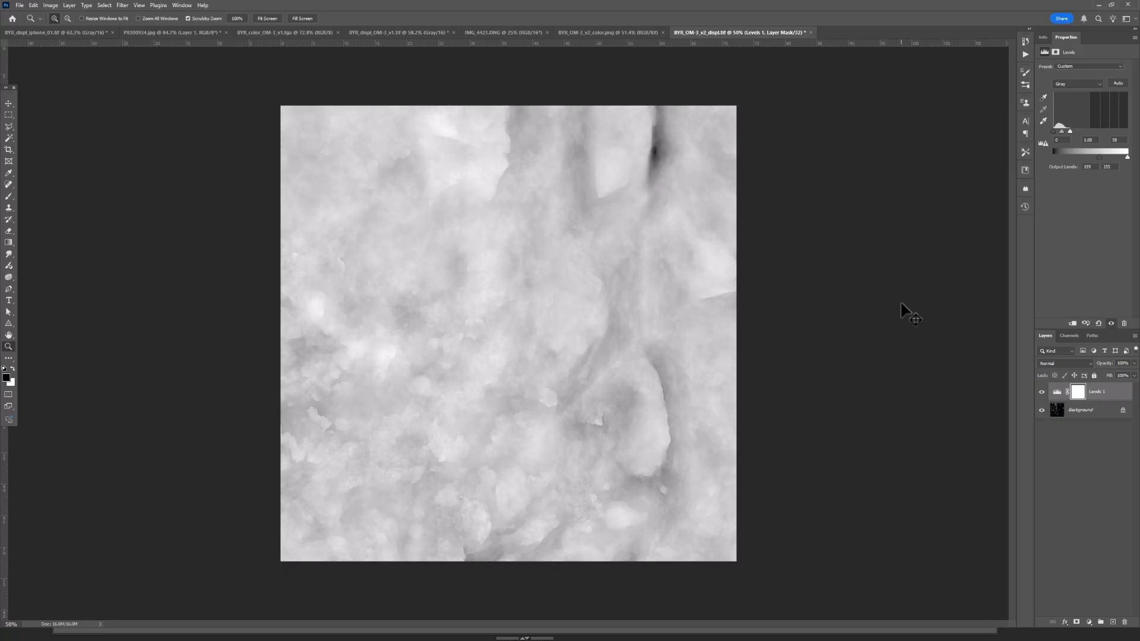
pyautogui.hotkey('ctrl', 'e')
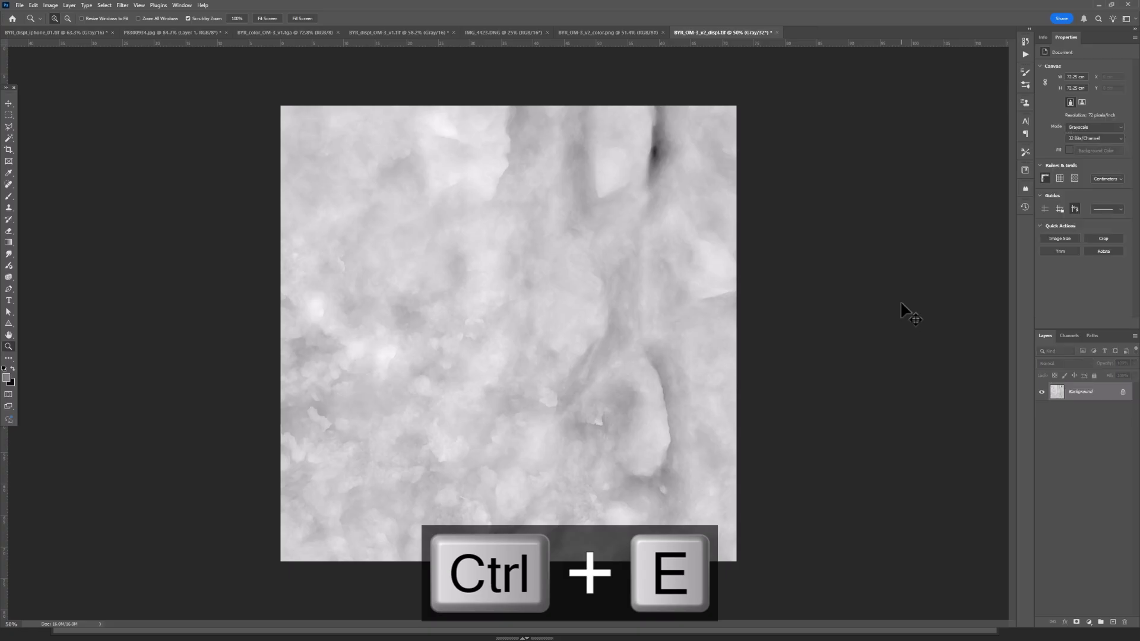
# Convert the image to 16 bits per channel with Local Adaptation toning, using radius 70 px, shadow about +34 and highlight about -30
pyautogui.click(51, 5)
pyautogui.moveTo(66, 15)
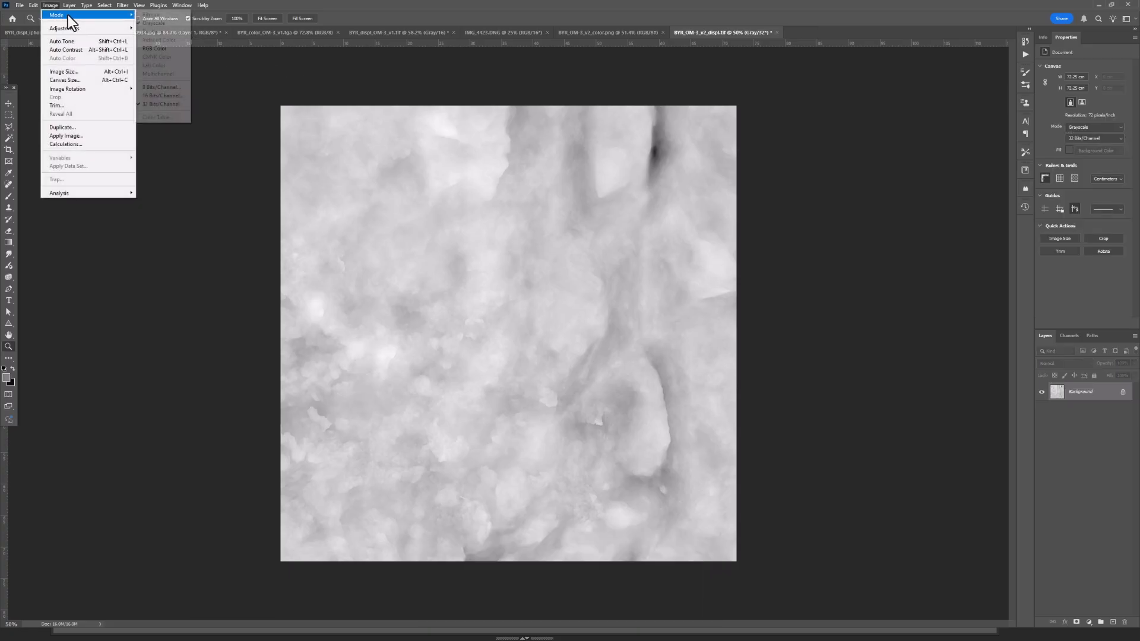
pyautogui.click(168, 97)
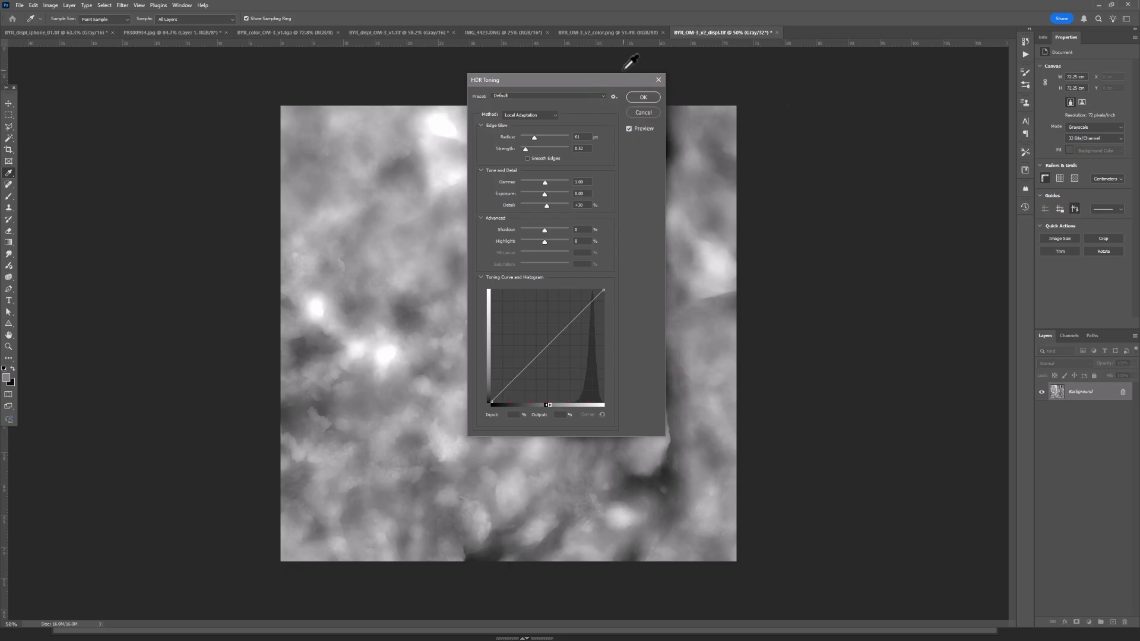
pyautogui.moveTo(610, 80); pyautogui.dragTo(886, 102)
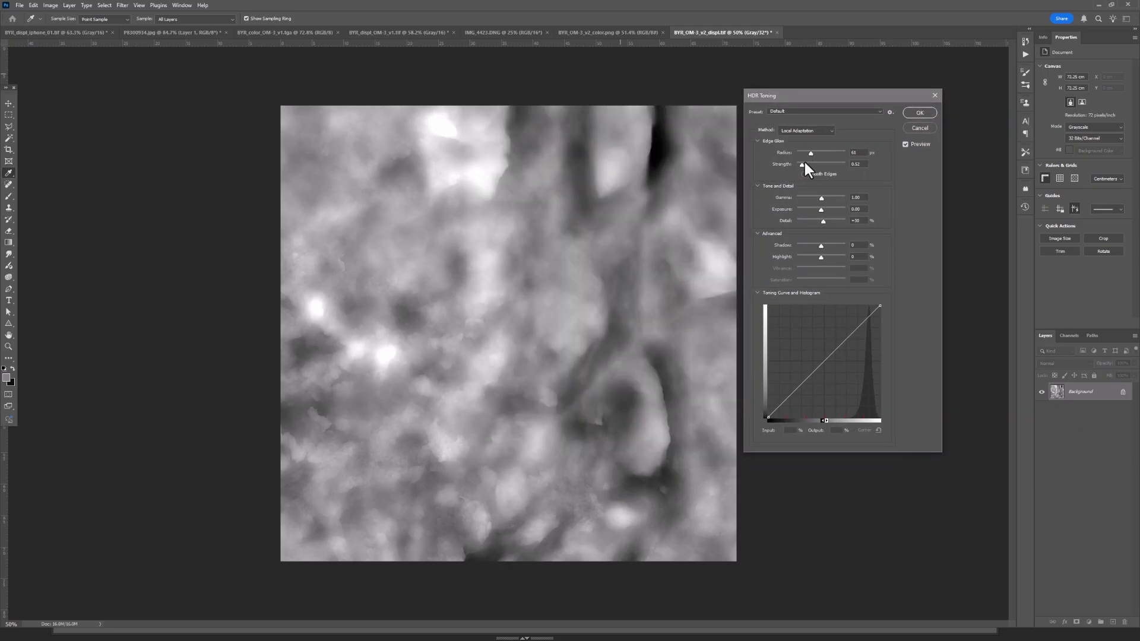
pyautogui.moveTo(824, 155); pyautogui.dragTo(811, 155)
pyautogui.moveTo(810, 256); pyautogui.dragTo(814, 259)
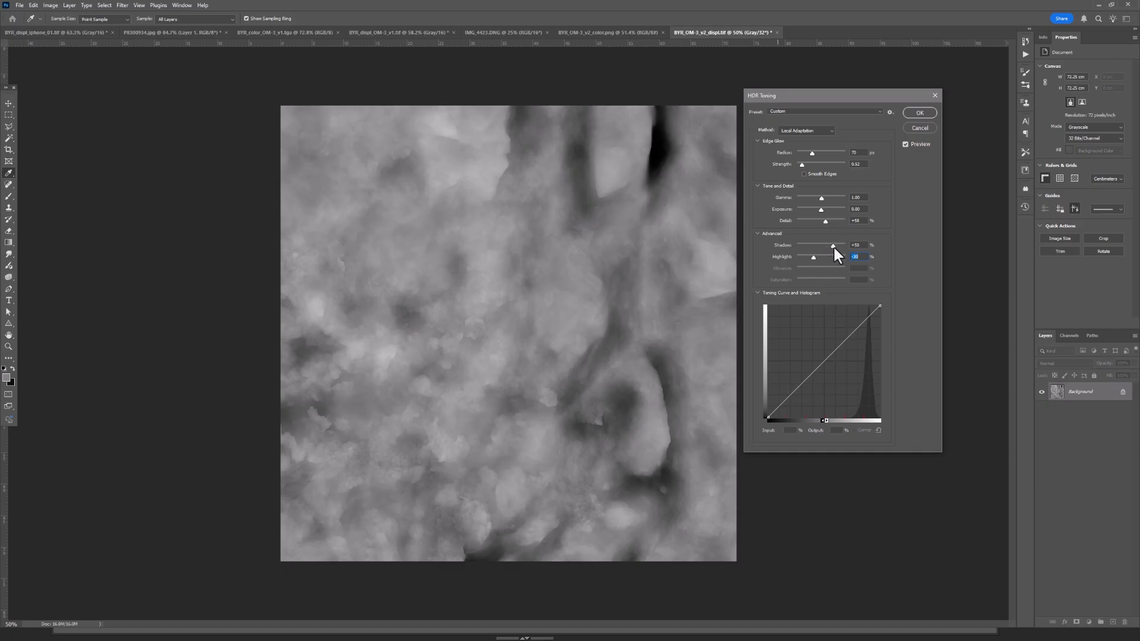
pyautogui.moveTo(832, 245); pyautogui.dragTo(829, 245)
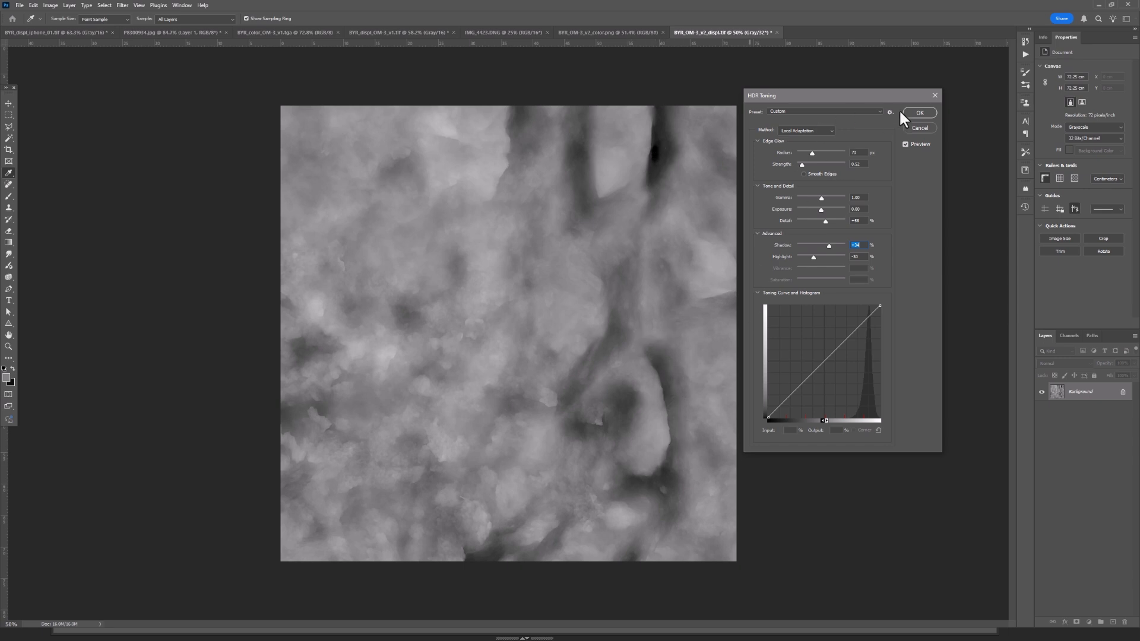
pyautogui.click(918, 113)
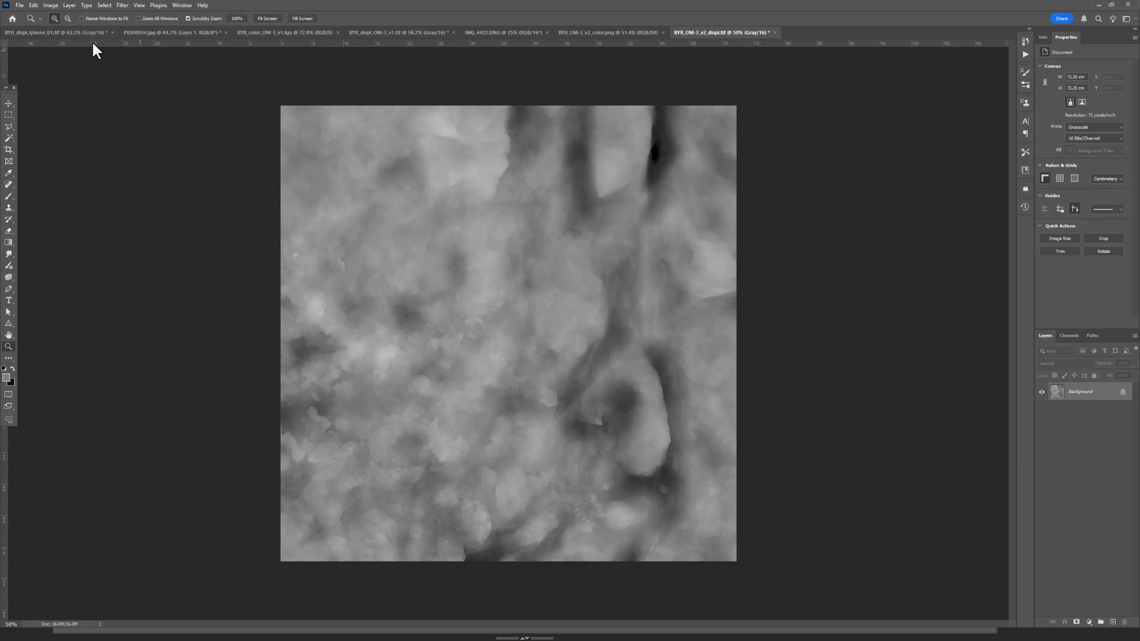
# Save a copy of the displacement image as BYR_OM-3_v2_displ_alpha.tif with no image compression
pyautogui.click(19, 5)
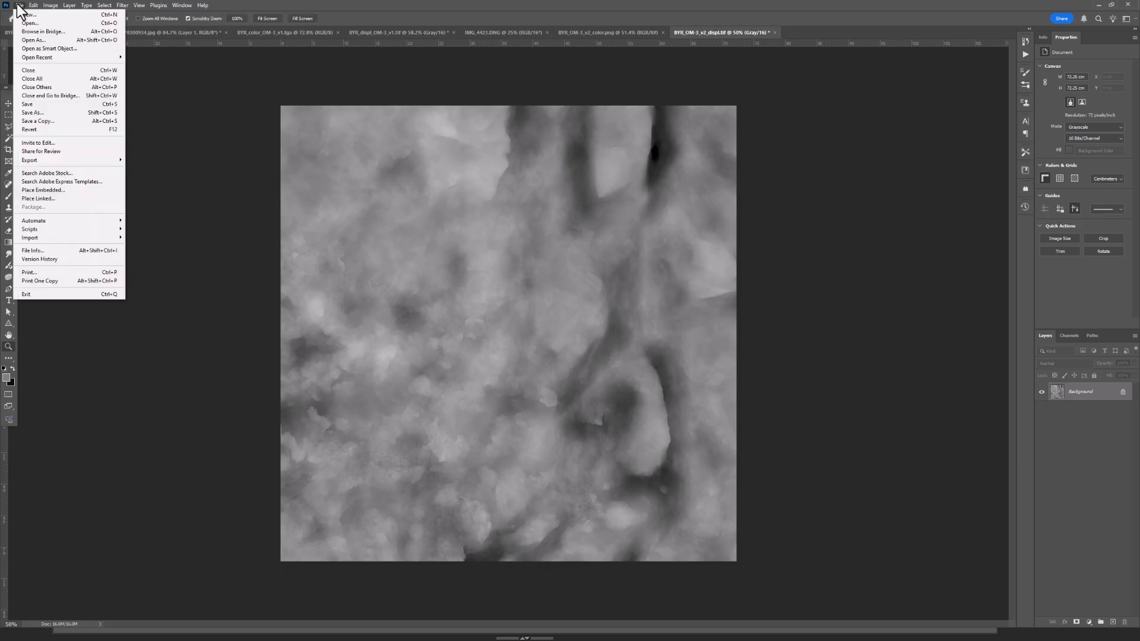
pyautogui.click(44, 119)
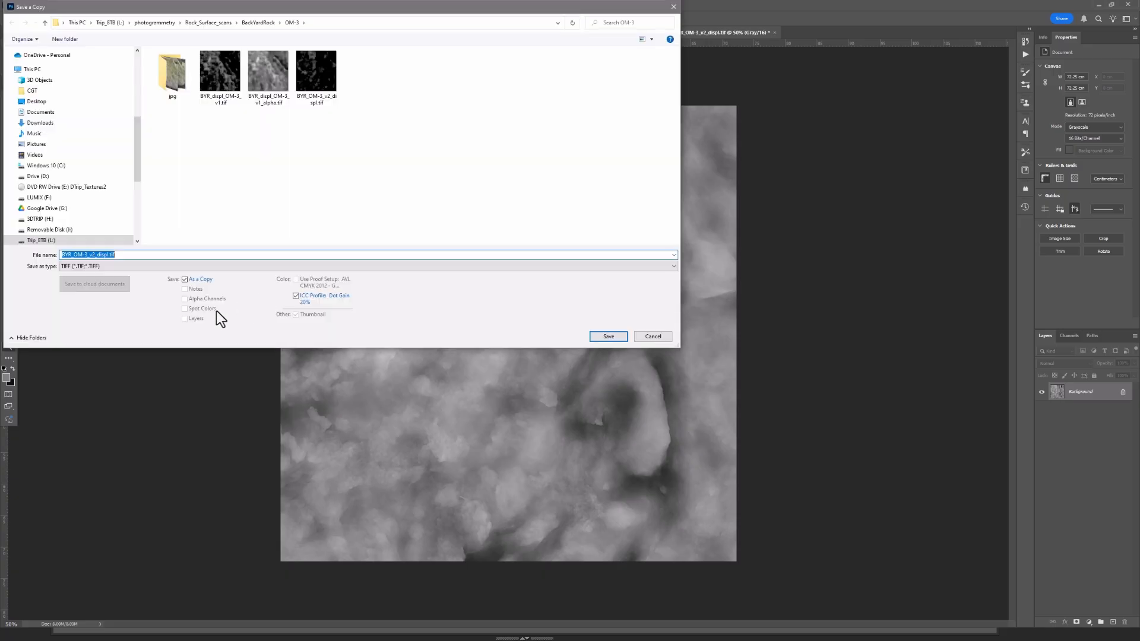
pyautogui.click(110, 254)
pyautogui.write('_alpha')
pyautogui.click(605, 336)
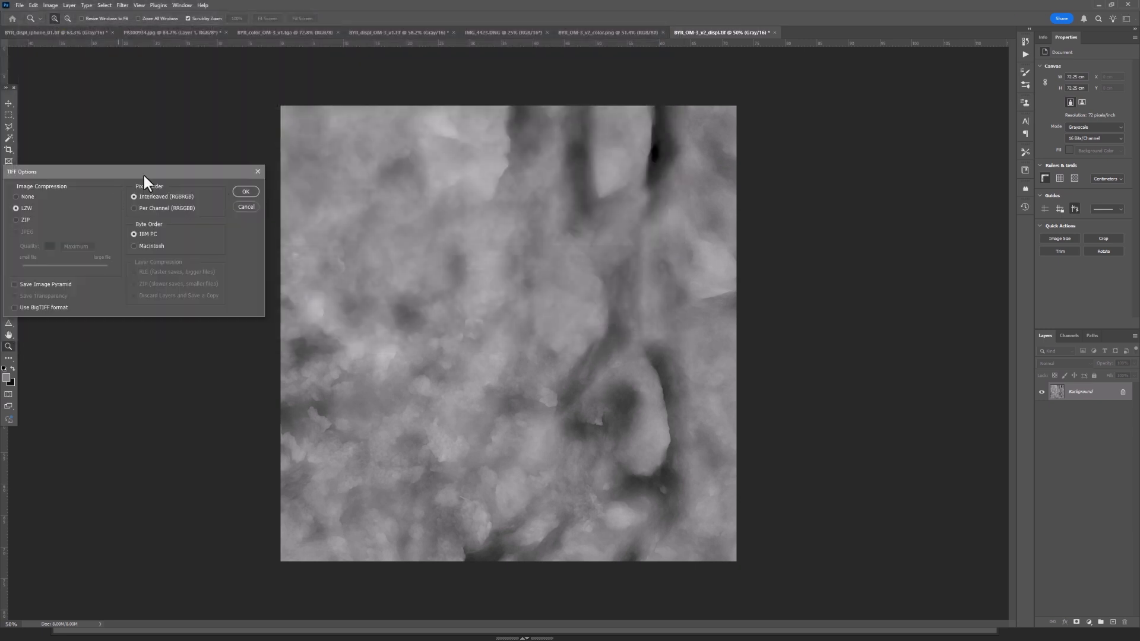
pyautogui.moveTo(144, 178); pyautogui.dragTo(306, 183)
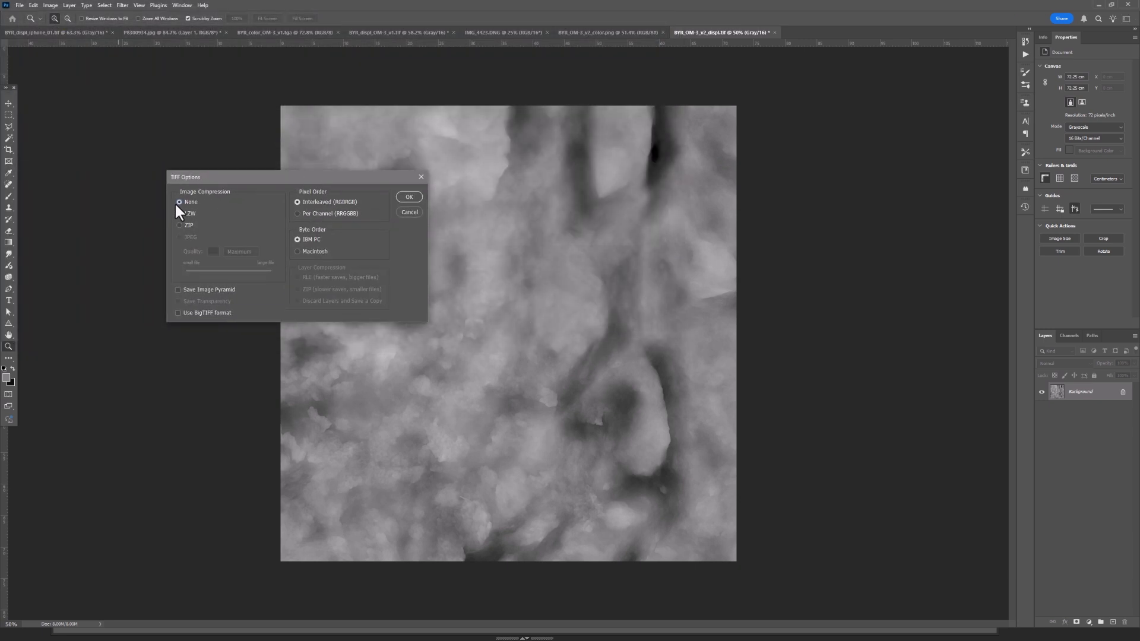
pyautogui.click(416, 200)
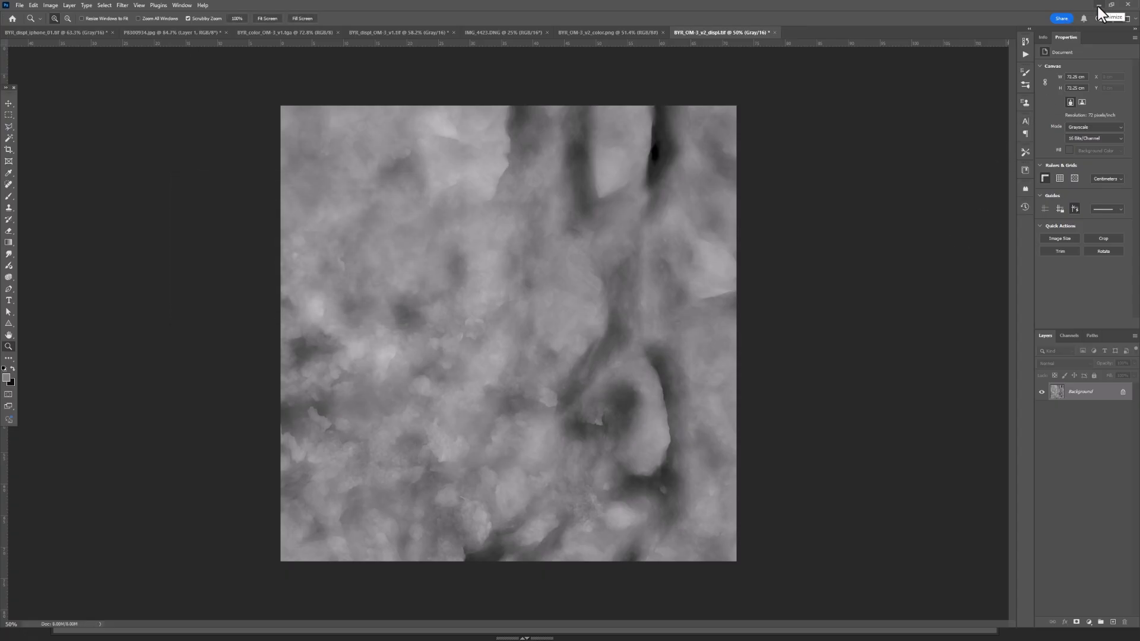
# Switch to ZBrush and import BYR_OM-3_v2_displ_alpha.tif from the OM-3 folder as the brush alpha
pyautogui.hotkey('alt', 'Tab')
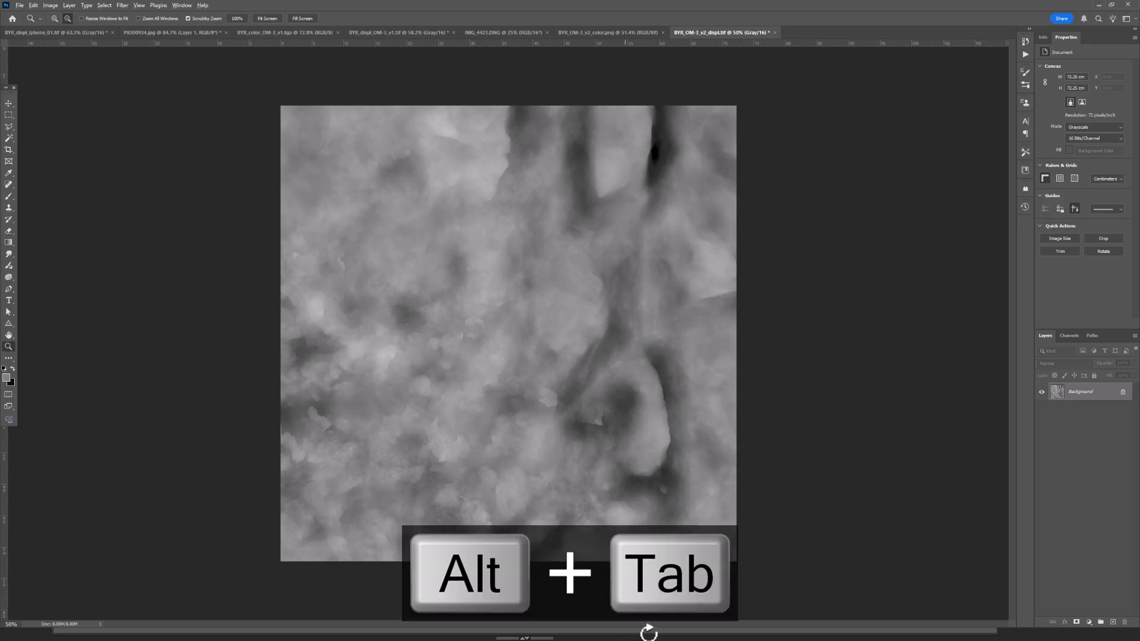
pyautogui.hotkey('alt', 'Tab')
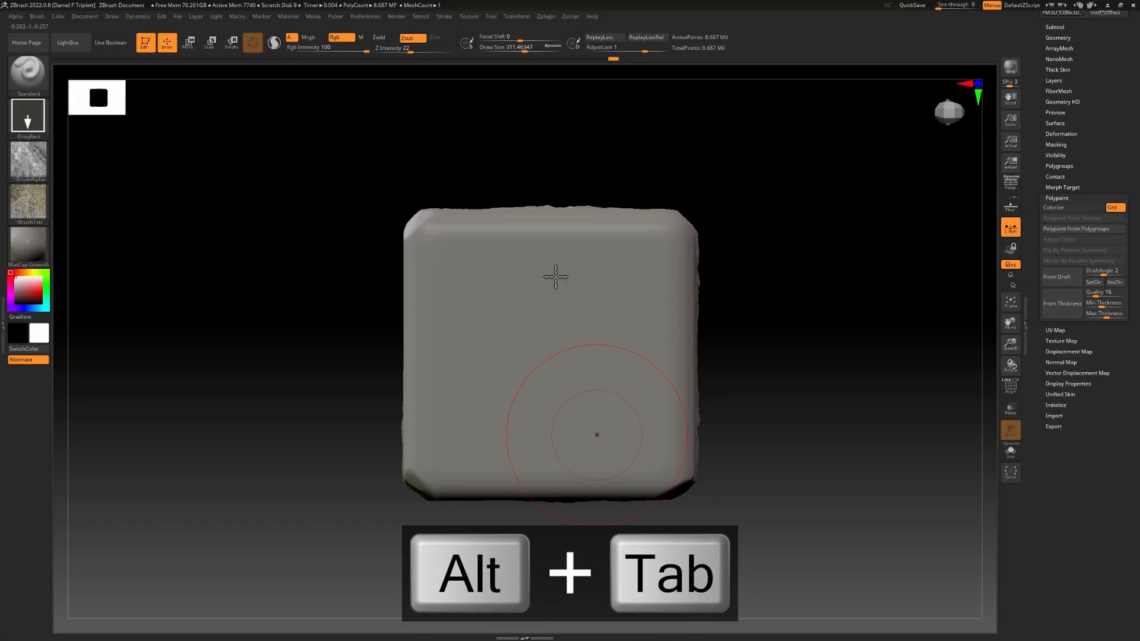
pyautogui.click(28, 71)
pyautogui.click(29, 168)
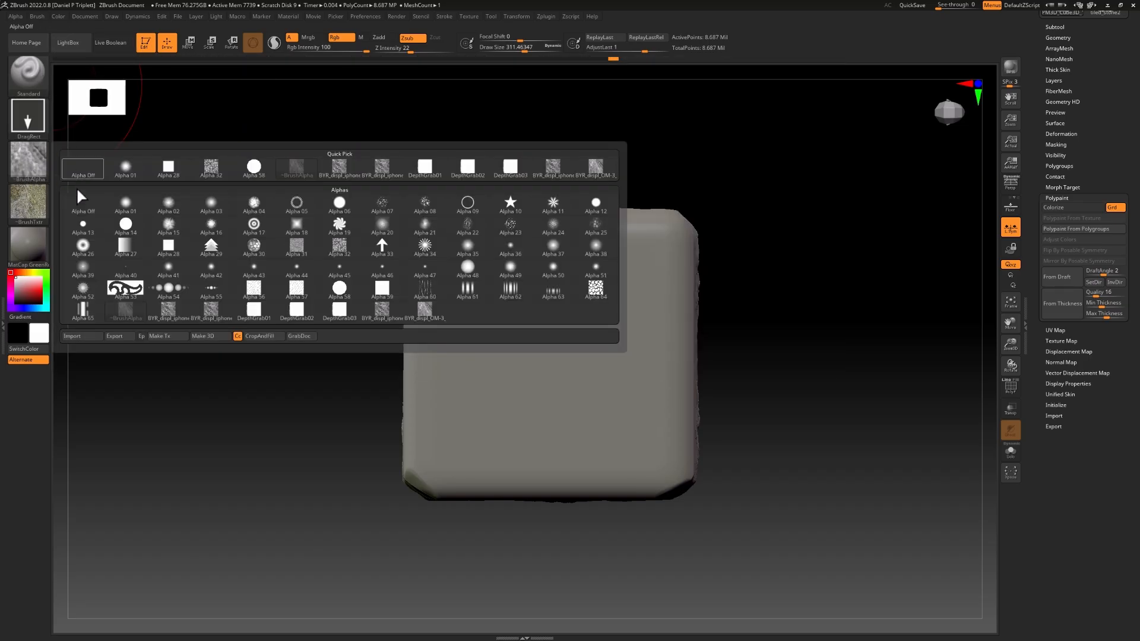
pyautogui.click(81, 336)
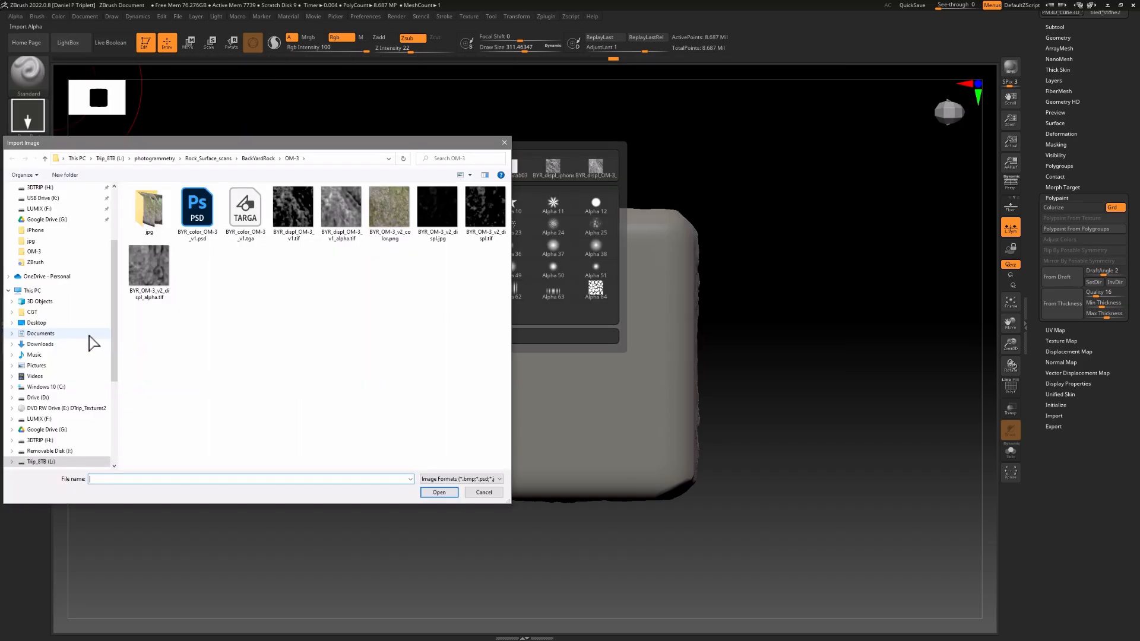
pyautogui.click(141, 264)
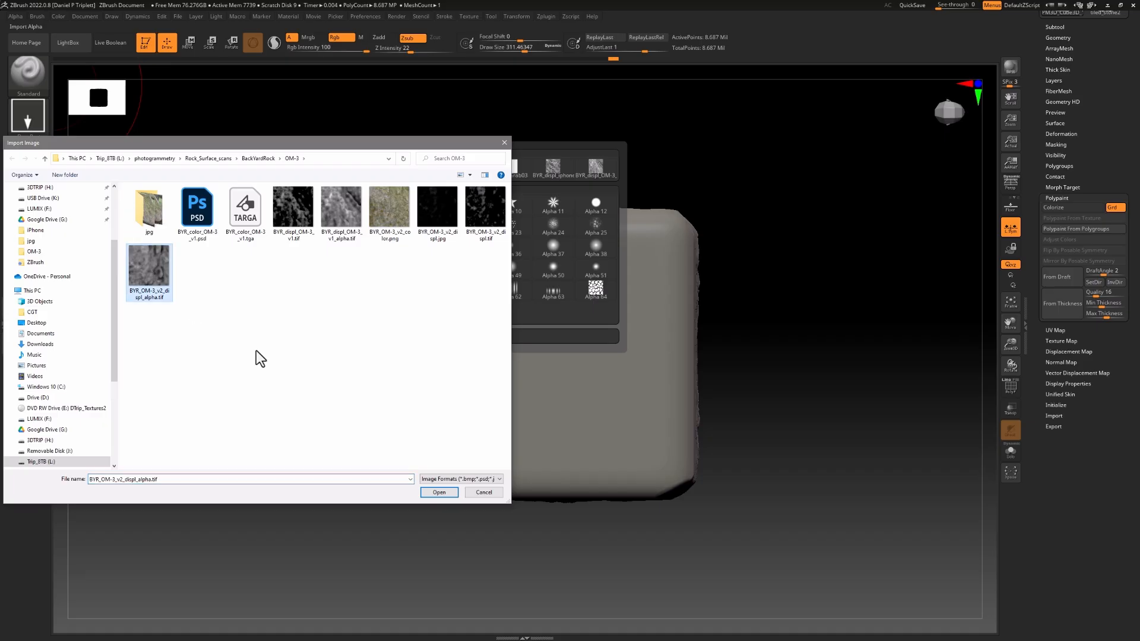
pyautogui.click(440, 493)
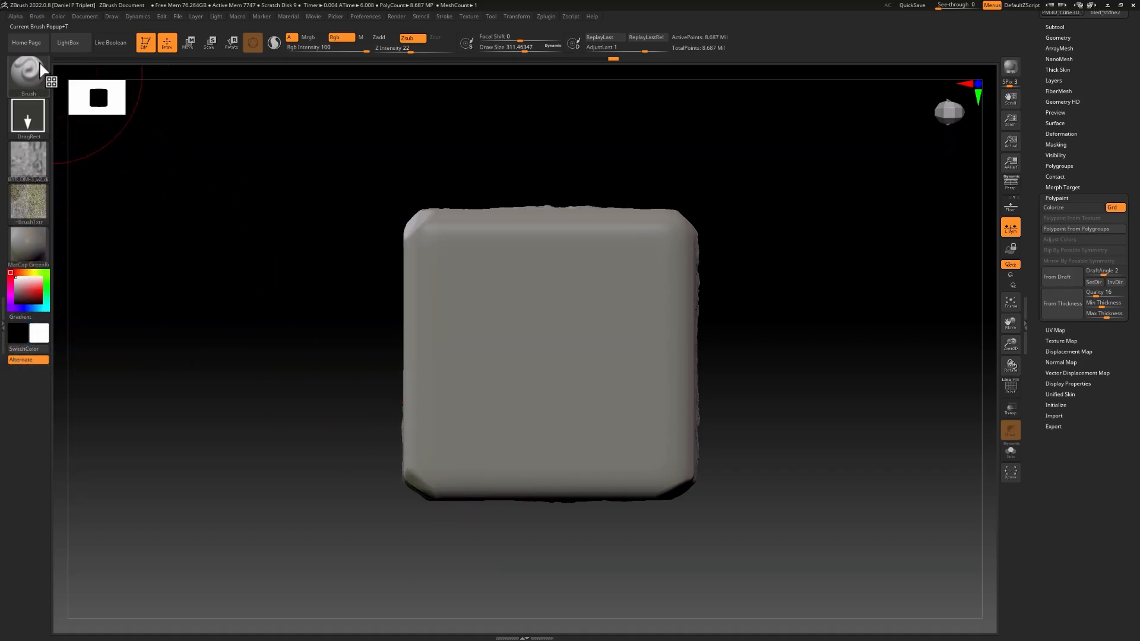
# Choose the TrimDynamic brush, set the draw size to about 154, and flatten the corners of the block's smooth face
pyautogui.click(27, 71)
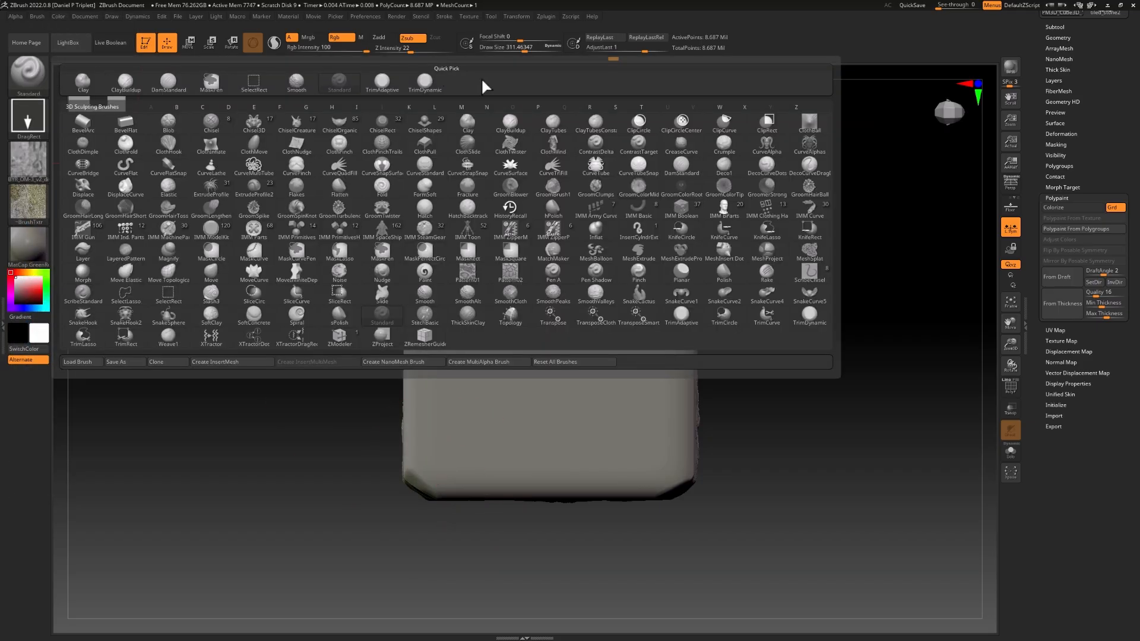
pyautogui.click(438, 82)
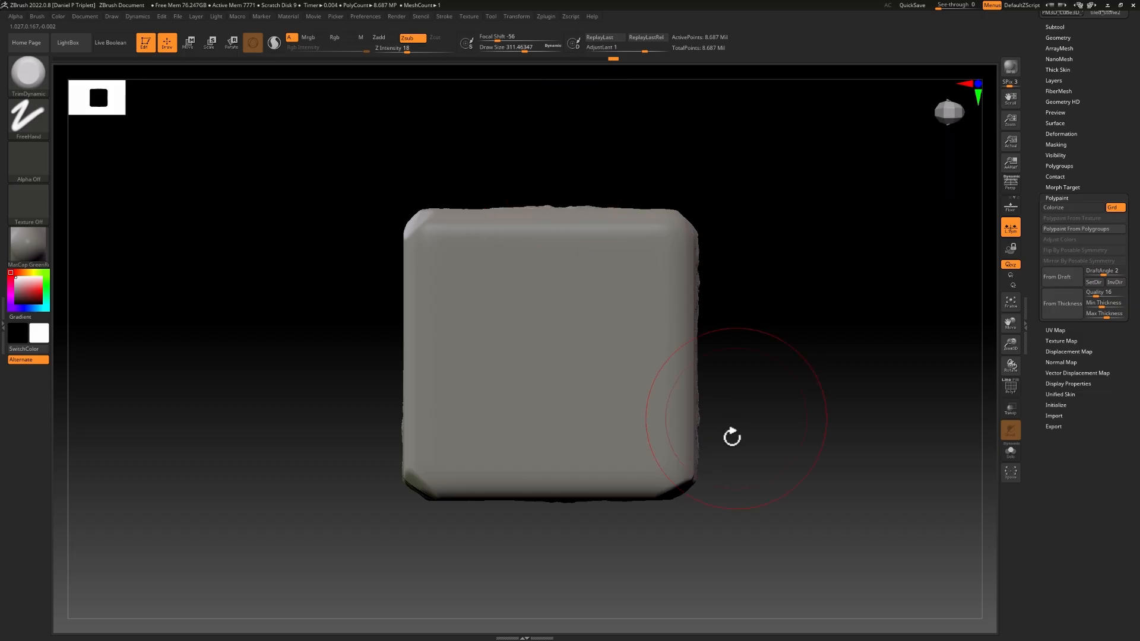
pyautogui.moveTo(796, 296); pyautogui.dragTo(775, 309)
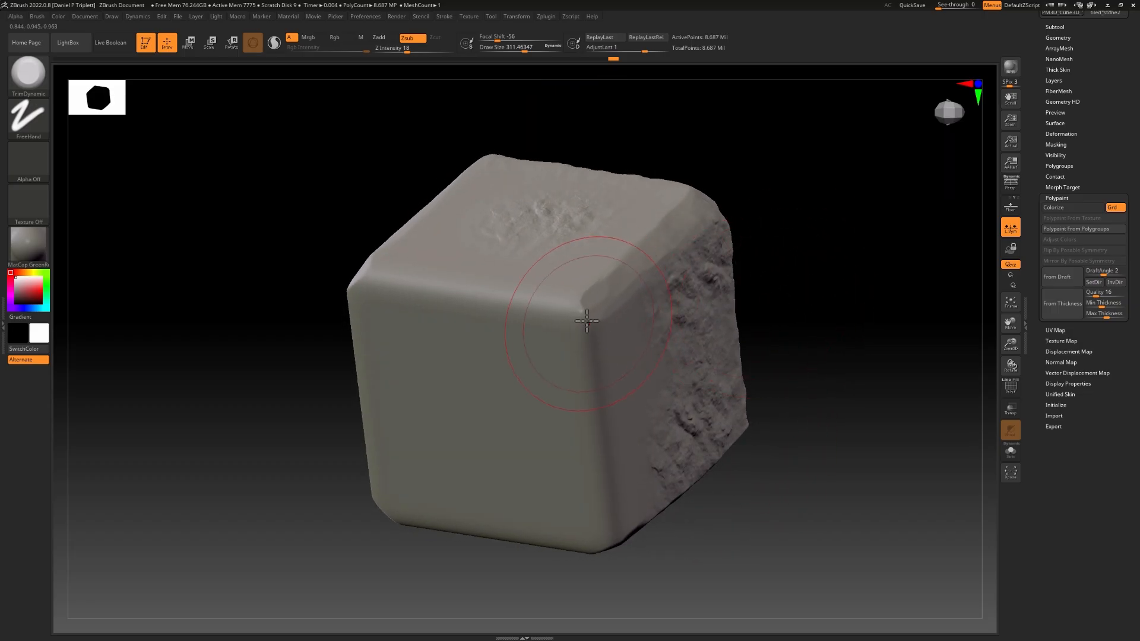
pyautogui.press('space')
pyautogui.moveTo(590, 299)
pyautogui.mouseDown()
pyautogui.moveTo(577, 301)
pyautogui.moveTo(588, 326)
pyautogui.mouseUp()
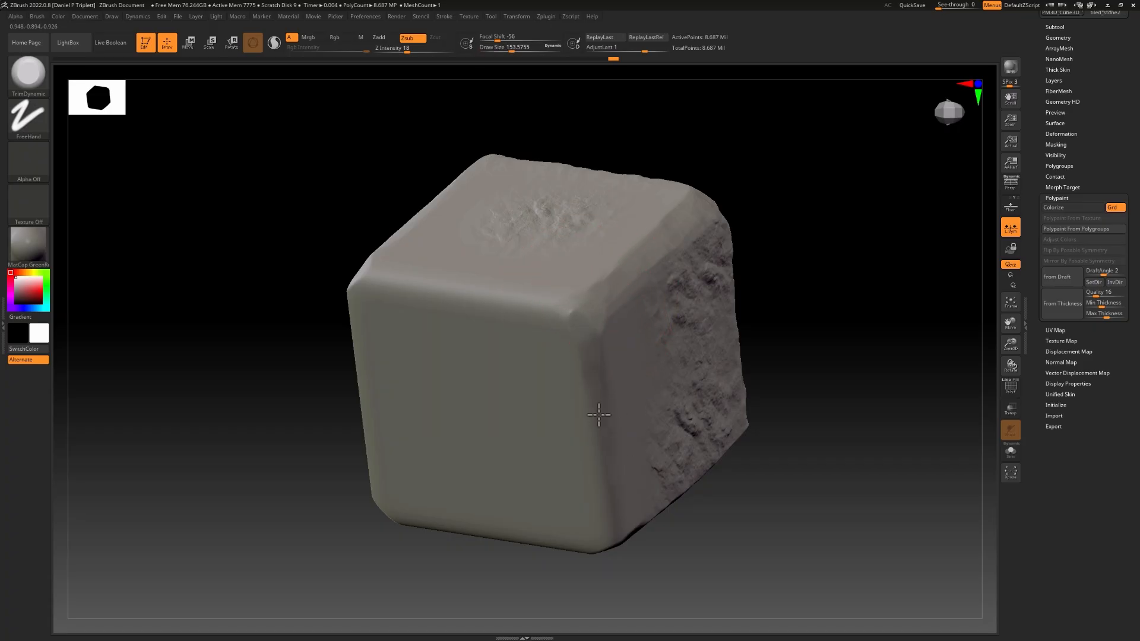
pyautogui.moveTo(787, 501); pyautogui.dragTo(730, 462)
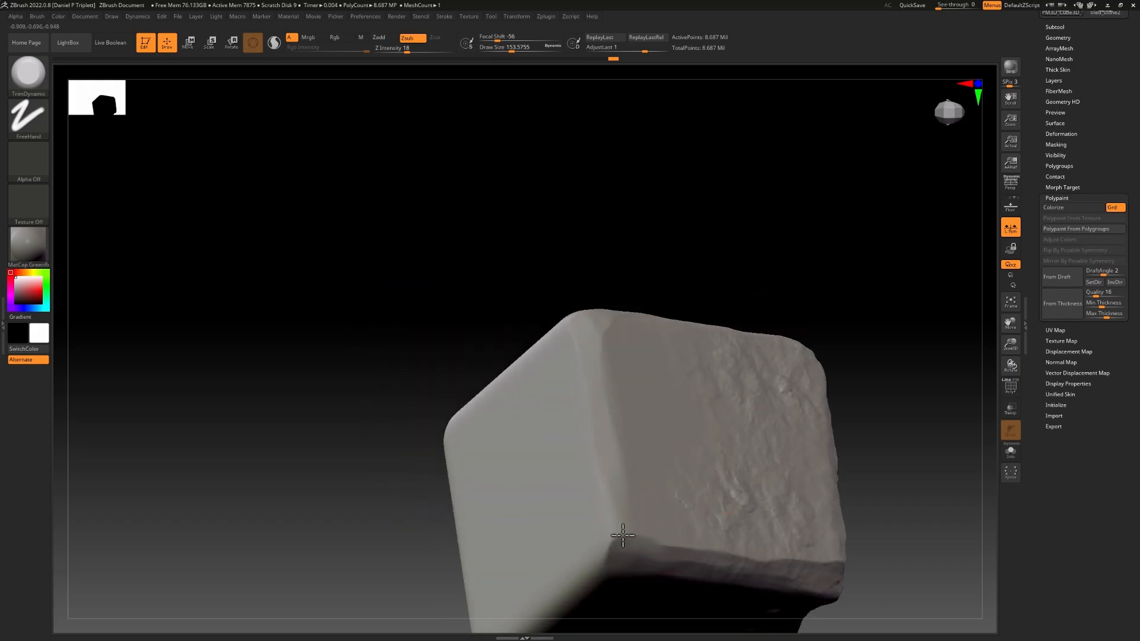
pyautogui.moveTo(623, 536)
pyautogui.mouseDown()
pyautogui.moveTo(657, 539)
pyautogui.moveTo(616, 529)
pyautogui.moveTo(603, 455)
pyautogui.mouseUp()
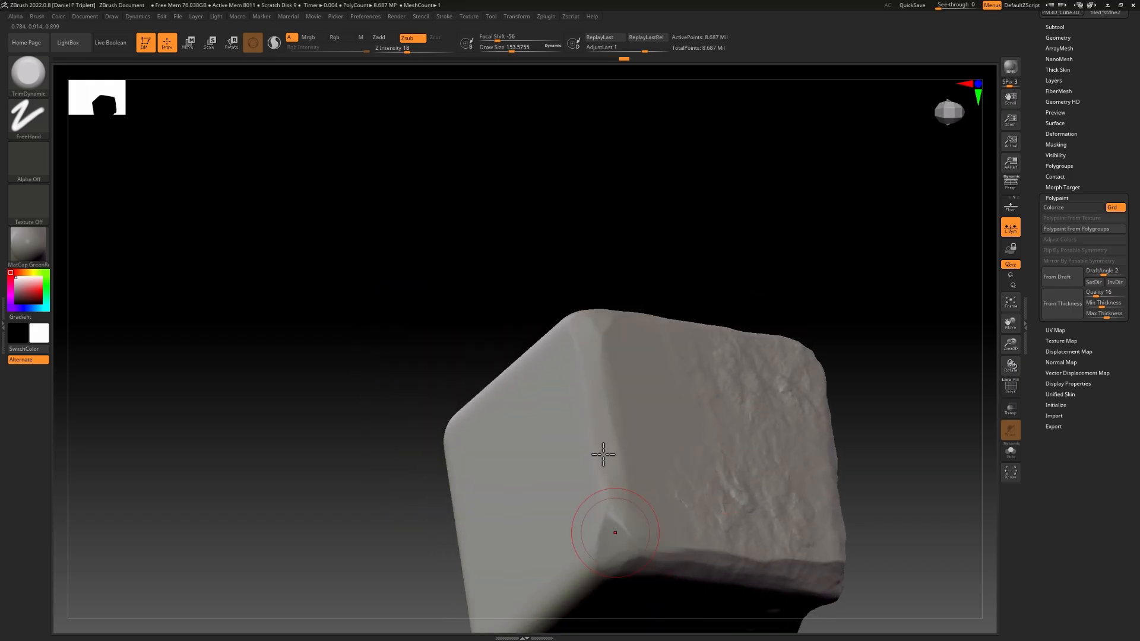
# Trim further corners of the block and chip a worn, irregular bevel along the smooth face's left edge
pyautogui.moveTo(579, 229); pyautogui.dragTo(515, 412)
pyautogui.moveTo(374, 438)
pyautogui.mouseDown()
pyautogui.moveTo(372, 415)
pyautogui.moveTo(409, 392)
pyautogui.mouseUp()
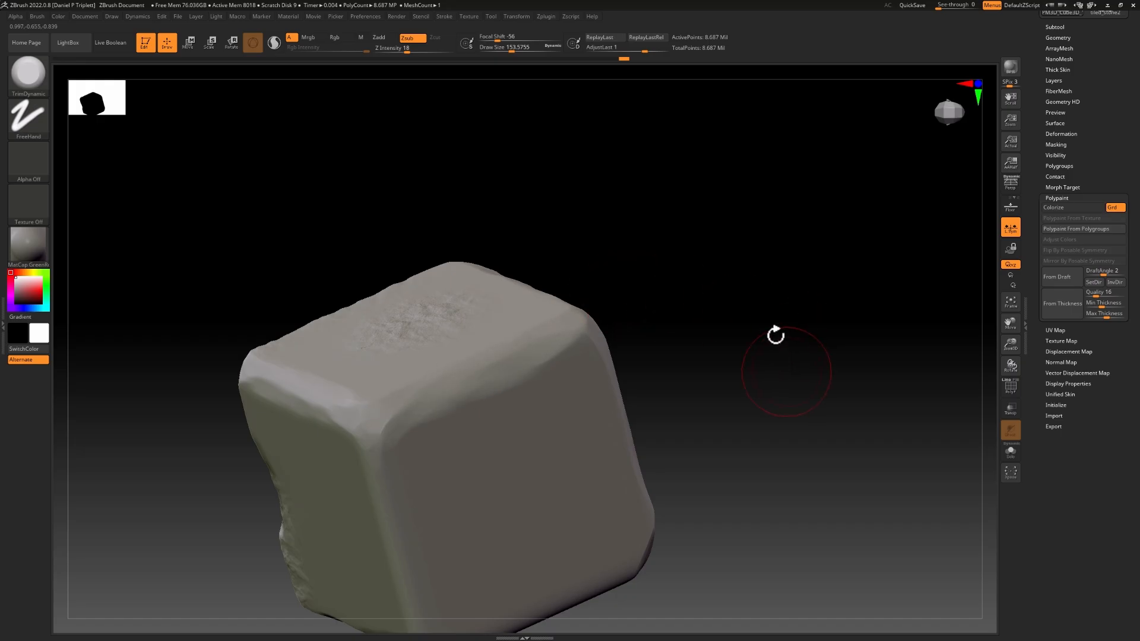
pyautogui.moveTo(775, 335); pyautogui.dragTo(459, 542)
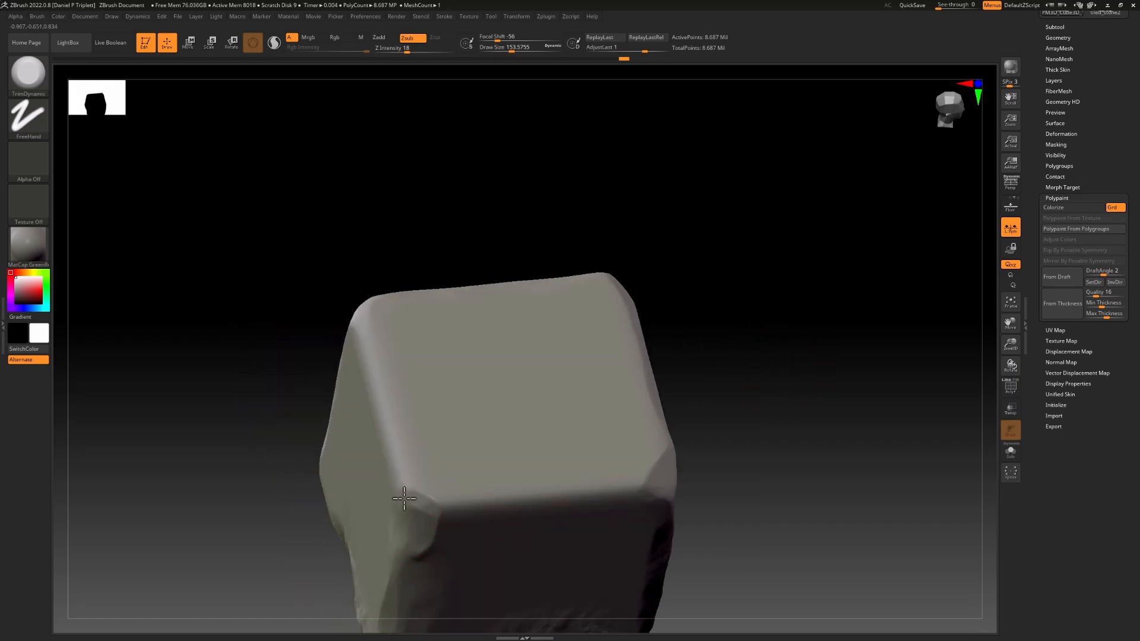
pyautogui.moveTo(419, 496)
pyautogui.mouseDown()
pyautogui.moveTo(603, 476)
pyautogui.moveTo(636, 487)
pyautogui.moveTo(465, 514)
pyautogui.moveTo(412, 481)
pyautogui.moveTo(409, 466)
pyautogui.mouseUp()
pyautogui.moveTo(813, 284); pyautogui.dragTo(725, 382)
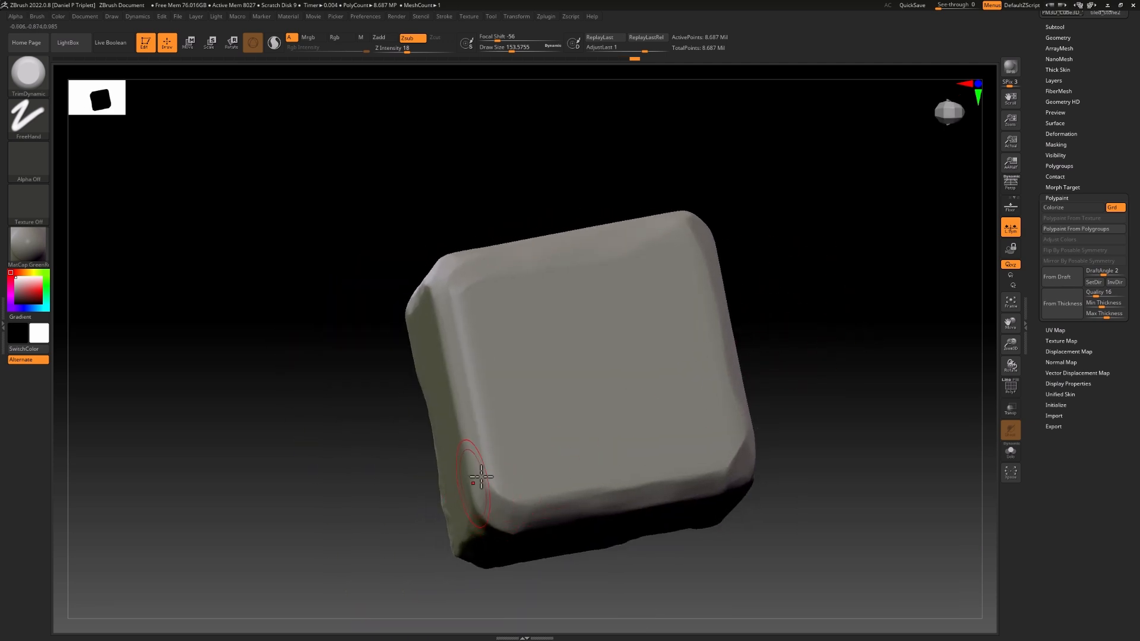
pyautogui.moveTo(451, 373); pyautogui.dragTo(446, 298)
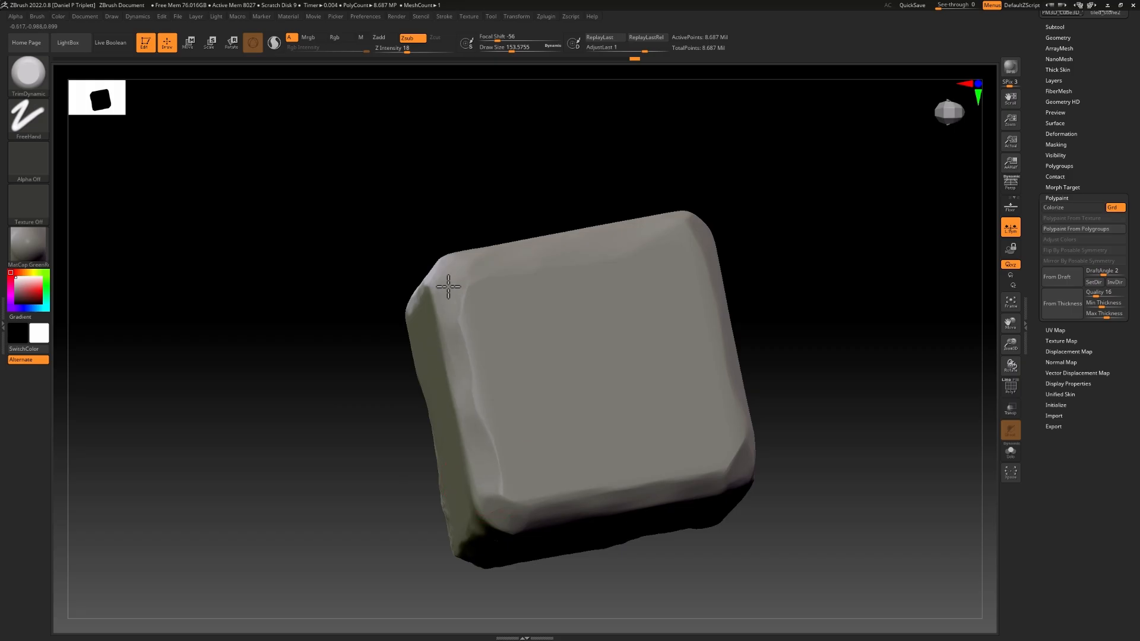
pyautogui.moveTo(477, 407); pyautogui.dragTo(505, 466)
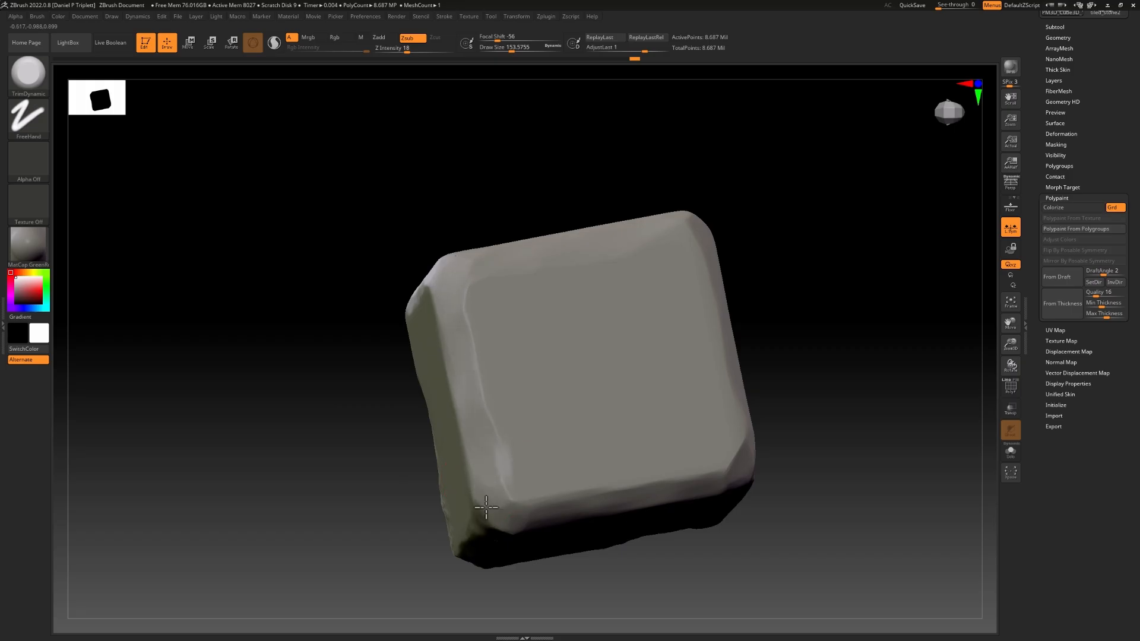
# Trim the smooth face's upper-right edge, reduce the draw size to about 120, and flatten its lower-right corner
pyautogui.moveTo(796, 416); pyautogui.dragTo(809, 364)
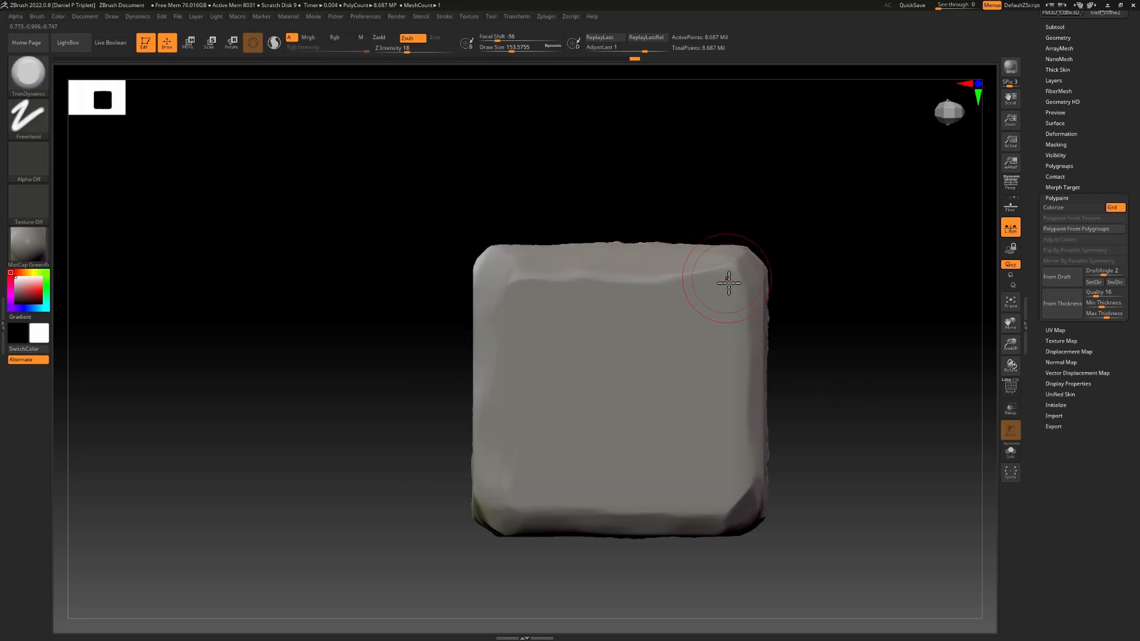
pyautogui.moveTo(727, 281)
pyautogui.mouseDown()
pyautogui.moveTo(713, 267)
pyautogui.moveTo(729, 262)
pyautogui.moveTo(742, 285)
pyautogui.moveTo(755, 429)
pyautogui.mouseUp()
pyautogui.press('space')
pyautogui.moveTo(729, 374); pyautogui.dragTo(724, 374)
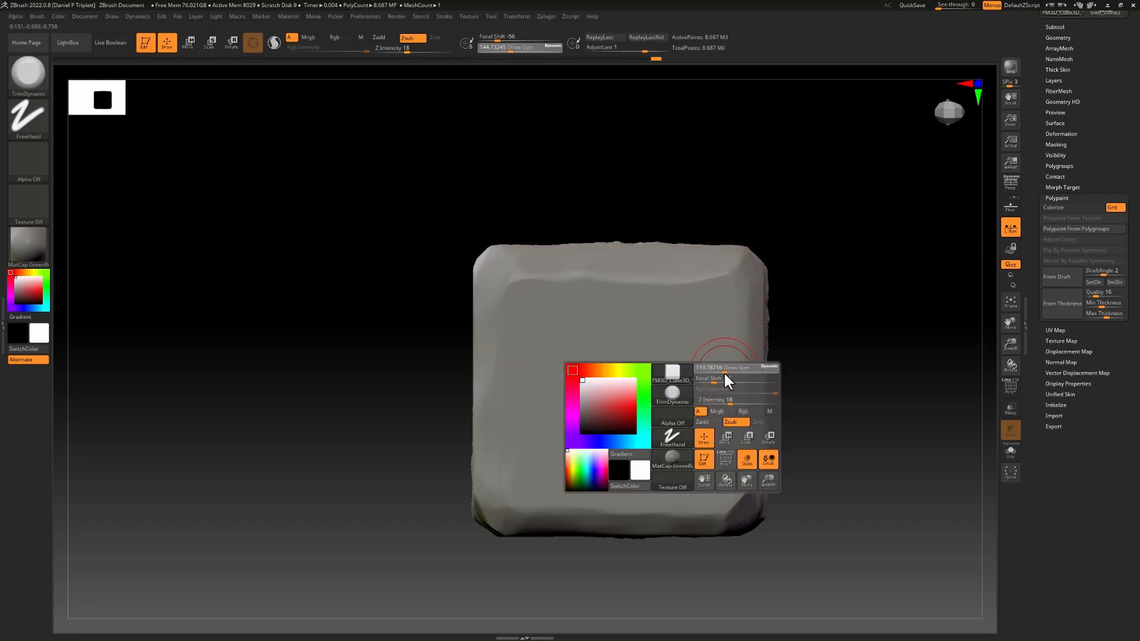
pyautogui.moveTo(754, 486); pyautogui.dragTo(740, 502)
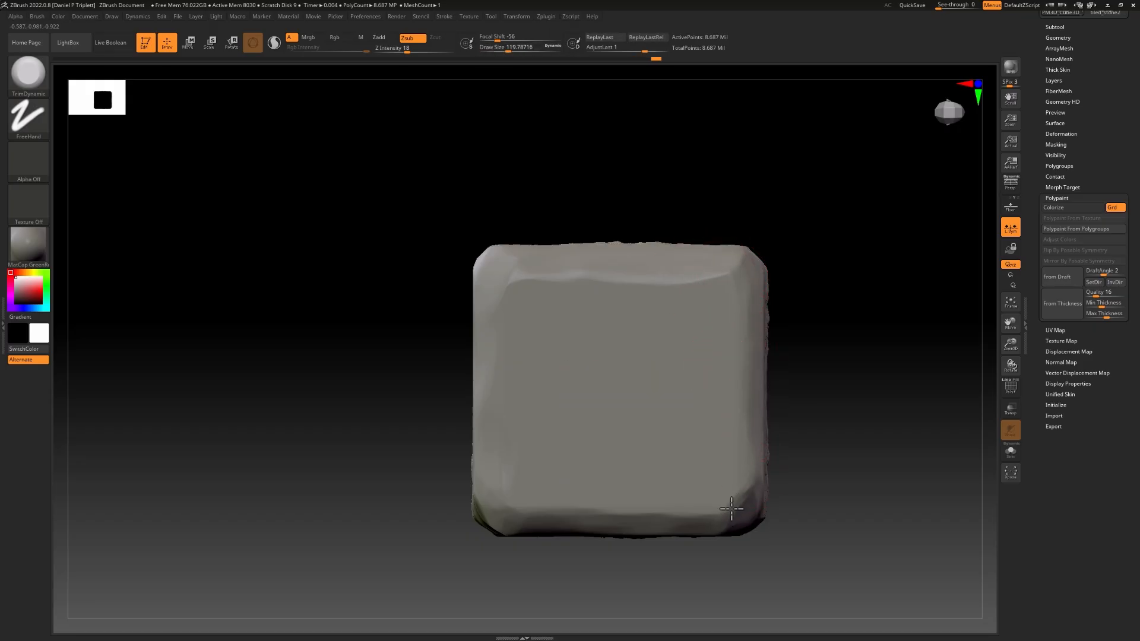
pyautogui.moveTo(805, 416); pyautogui.dragTo(757, 304)
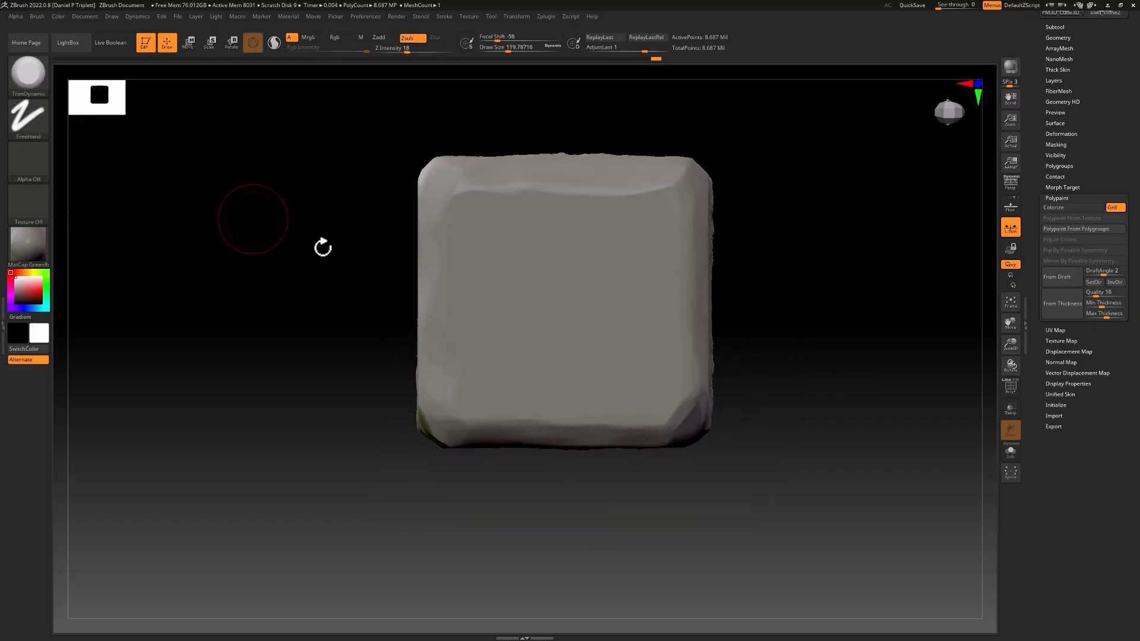
# Paint a freehand mask across the smooth face, erase part of it, and clear the mask
pyautogui.press('ctrl')
pyautogui.moveTo(514, 250)
pyautogui.keyDown('ctrl'); pyautogui.mouseDown()
pyautogui.moveTo(522, 279)
pyautogui.moveTo(631, 351)
pyautogui.moveTo(697, 374)
pyautogui.mouseUp(); pyautogui.keyUp('ctrl')
pyautogui.press('ctrl')
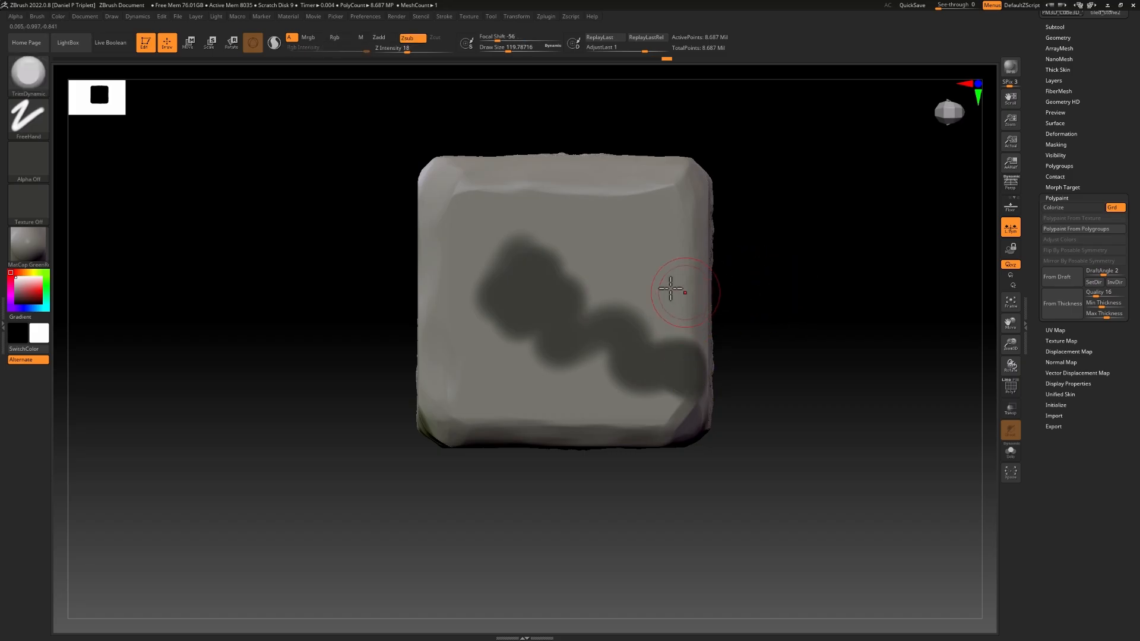
pyautogui.hotkey('ctrl', 'alt')
pyautogui.moveTo(645, 286)
pyautogui.keyDown('ctrl'); pyautogui.keyDown('alt'); pyautogui.mouseDown()
pyautogui.moveTo(526, 348)
pyautogui.moveTo(516, 297)
pyautogui.mouseUp(); pyautogui.keyUp('alt'); pyautogui.keyUp('ctrl')
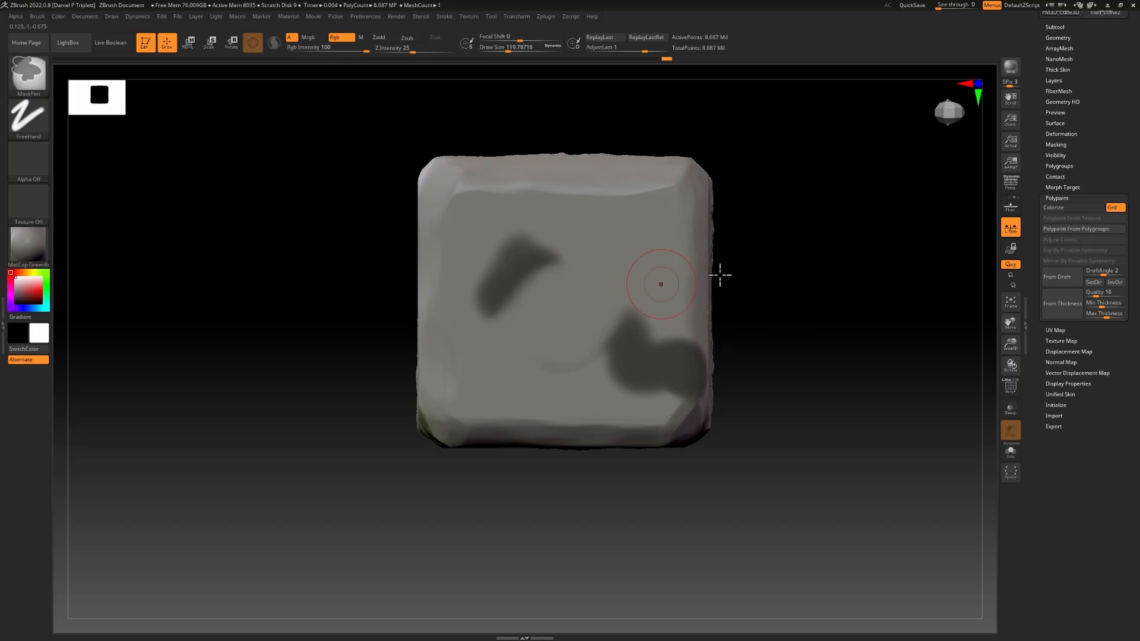
pyautogui.keyDown('ctrl'); pyautogui.moveTo(805, 182); pyautogui.dragTo(893, 326); pyautogui.keyUp('ctrl')
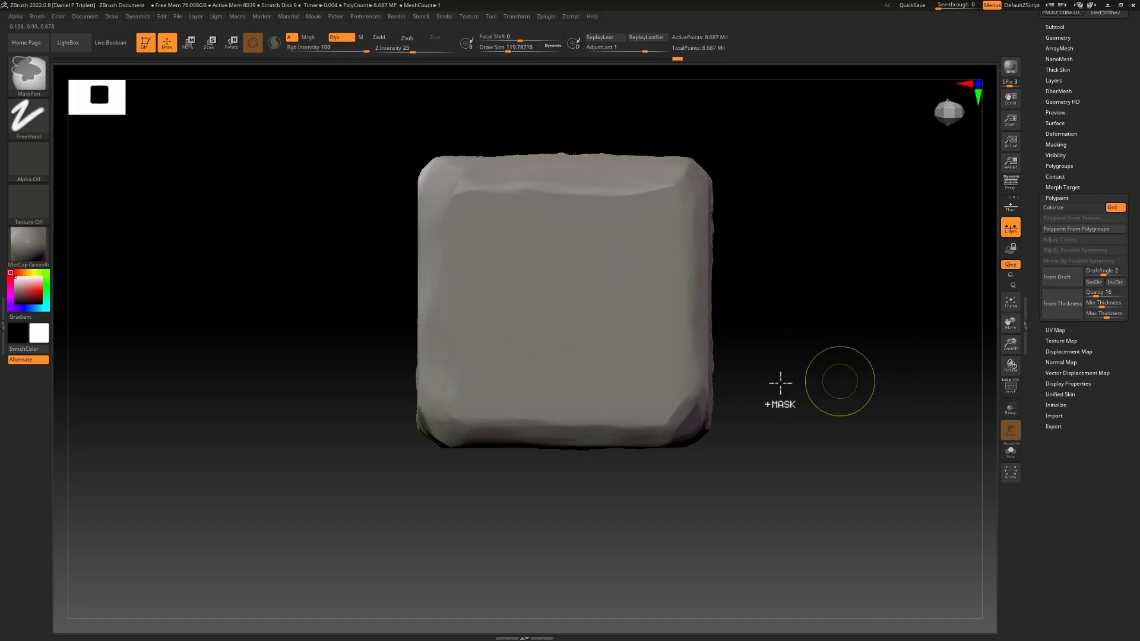
# Set the masking brush's stroke to Lasso and mask an irregular area over the block's lower-right corner
pyautogui.press('ctrl')
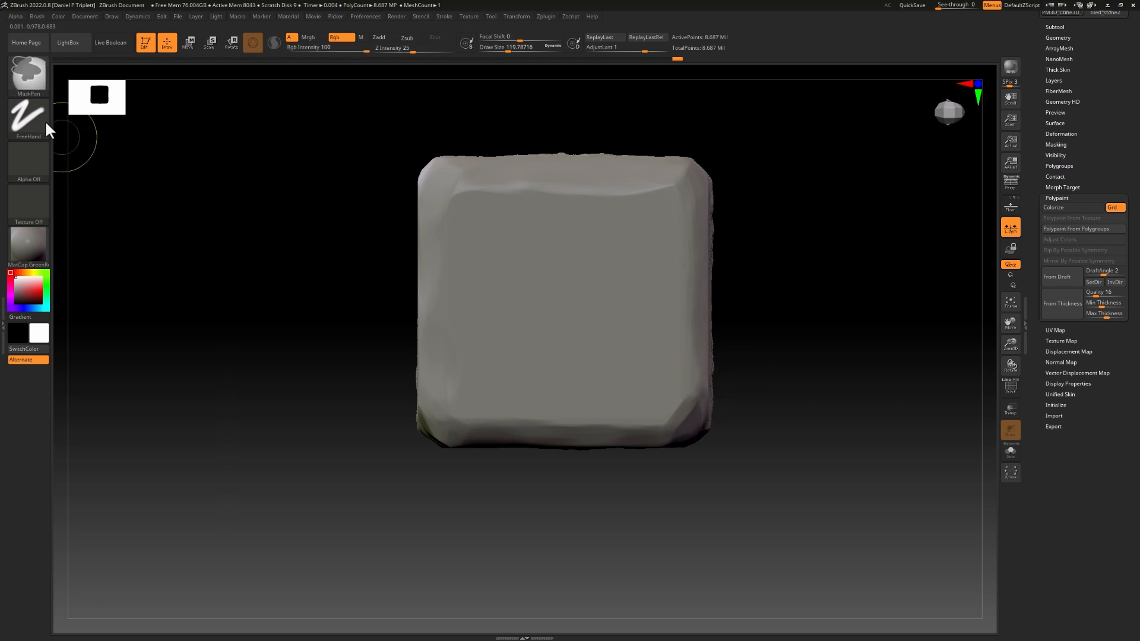
pyautogui.click(27, 126)
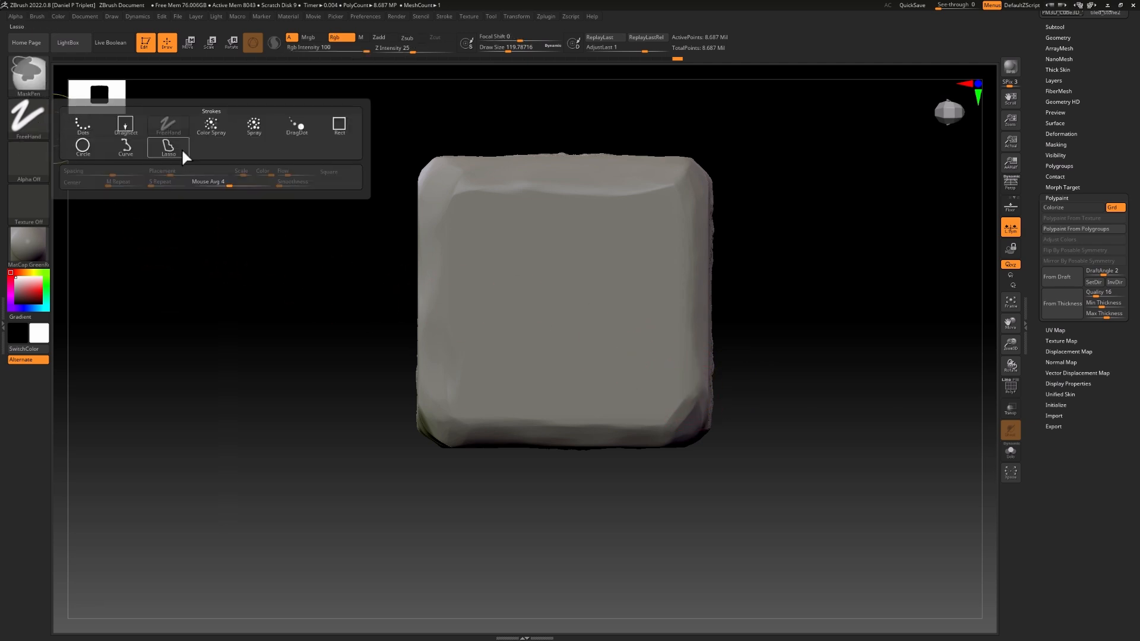
pyautogui.click(170, 146)
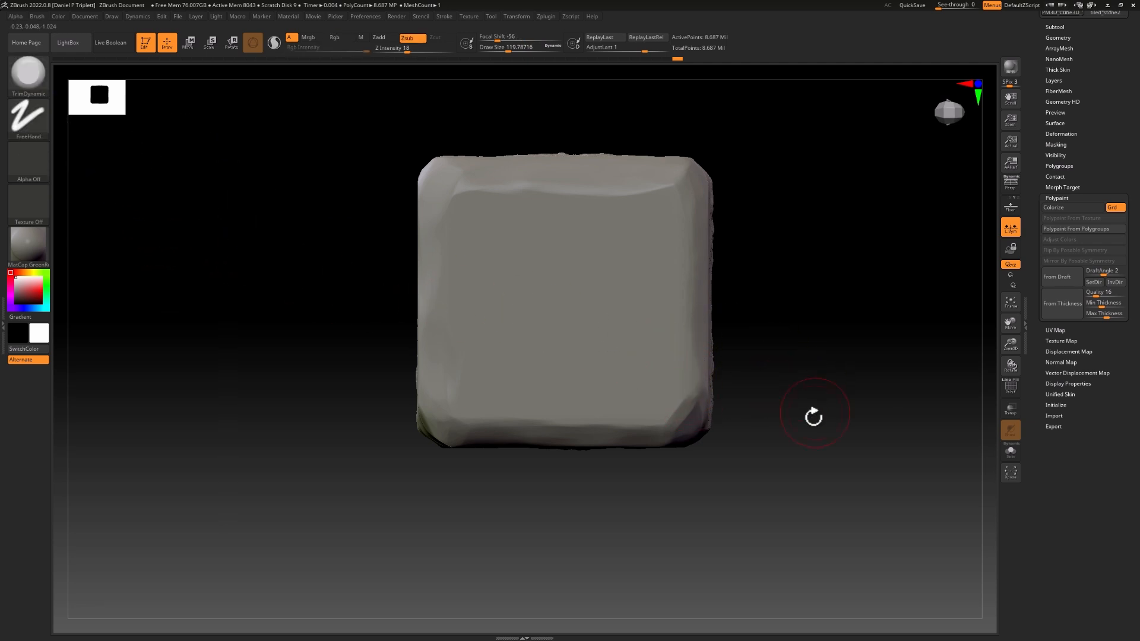
pyautogui.moveTo(804, 420)
pyautogui.keyDown('ctrl'); pyautogui.mouseDown()
pyautogui.moveTo(682, 339)
pyautogui.moveTo(547, 427)
pyautogui.moveTo(657, 519)
pyautogui.moveTo(804, 422)
pyautogui.moveTo(788, 393)
pyautogui.moveTo(807, 425)
pyautogui.moveTo(624, 519)
pyautogui.moveTo(652, 529)
pyautogui.moveTo(719, 516)
pyautogui.moveTo(699, 523)
pyautogui.mouseUp(); pyautogui.keyUp('ctrl')
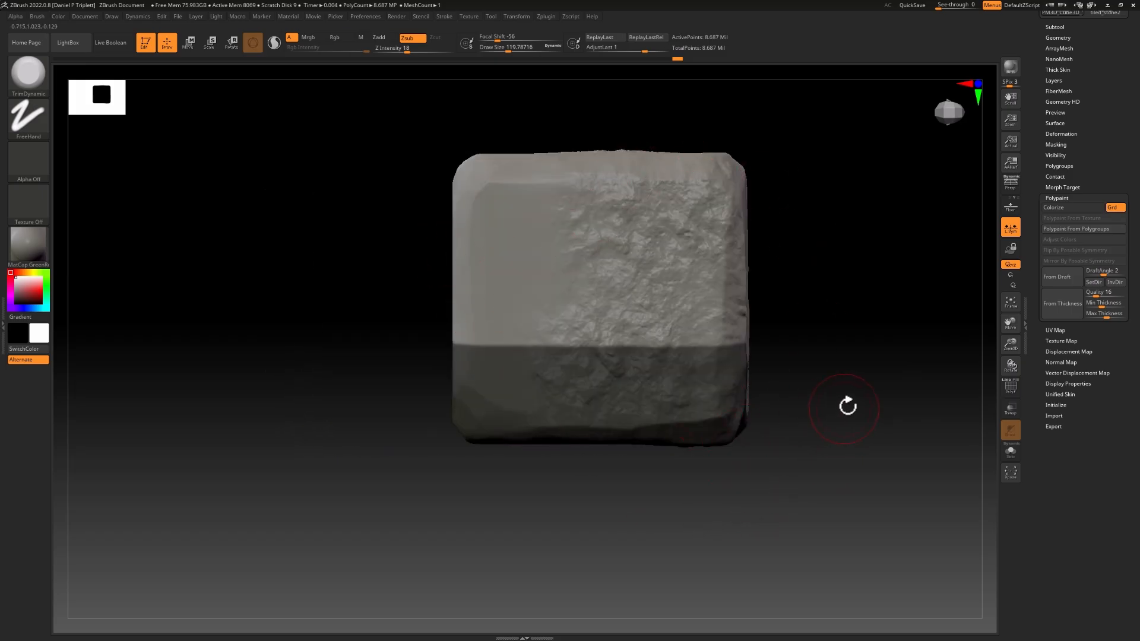
pyautogui.moveTo(853, 408)
pyautogui.keyDown('ctrl'); pyautogui.mouseDown()
pyautogui.moveTo(765, 610)
pyautogui.moveTo(509, 605)
pyautogui.moveTo(496, 567)
pyautogui.moveTo(481, 339)
pyautogui.moveTo(480, 77)
pyautogui.moveTo(776, 127)
pyautogui.moveTo(867, 341)
pyautogui.moveTo(827, 483)
pyautogui.moveTo(579, 435)
pyautogui.mouseUp(); pyautogui.keyUp('ctrl')
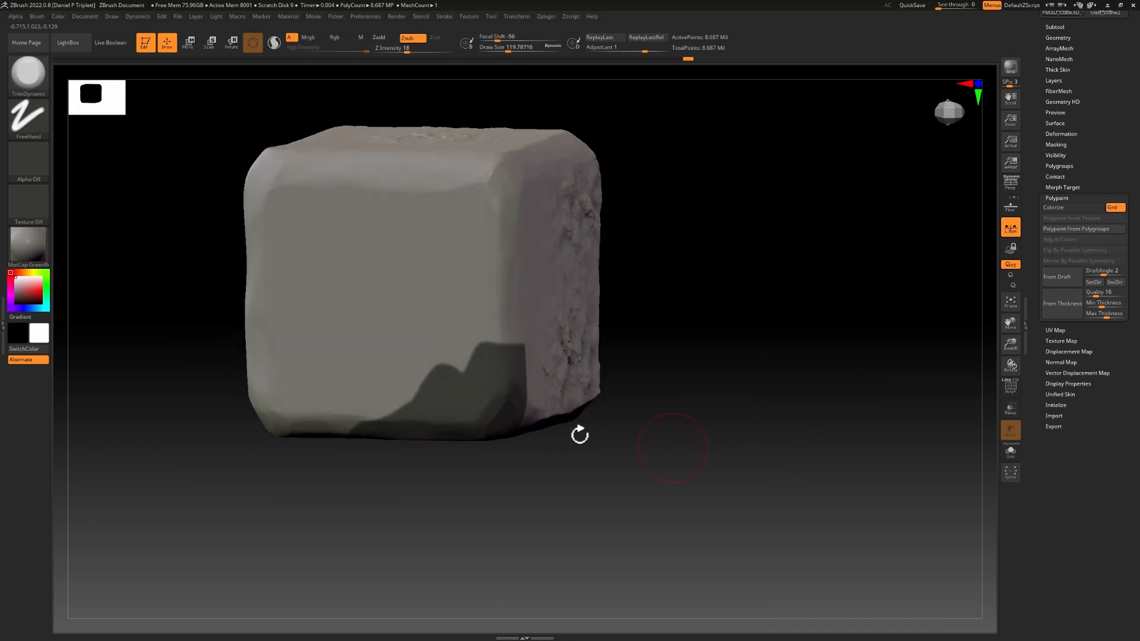
# Blur the corner mask and shrink it
pyautogui.press('ctrl')
pyautogui.click(1056, 144)
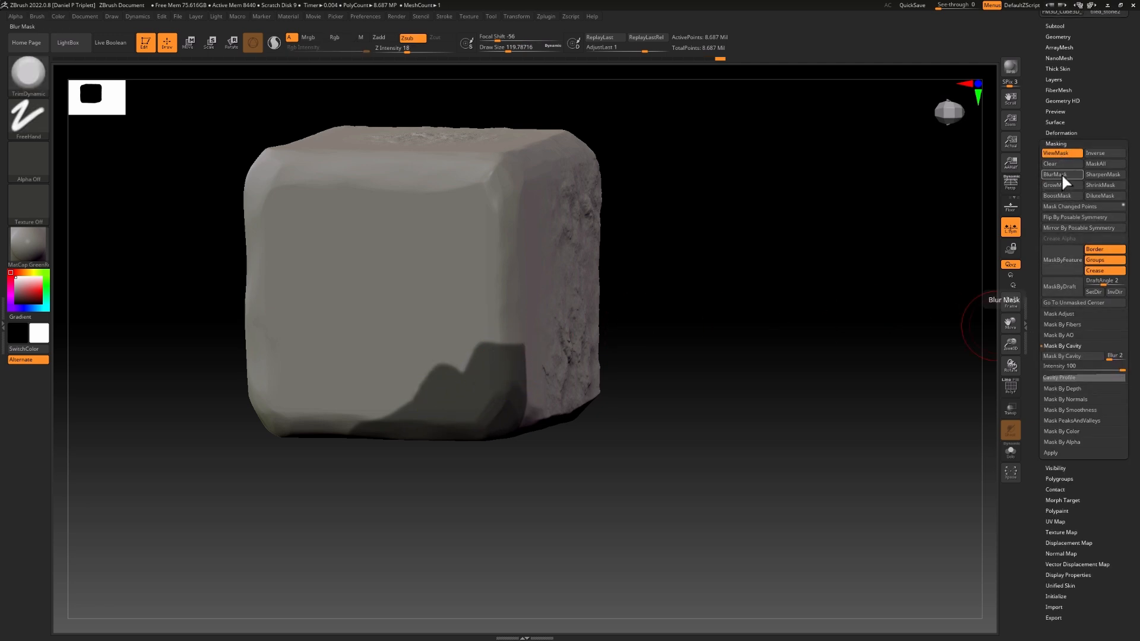
pyautogui.click(1060, 173)
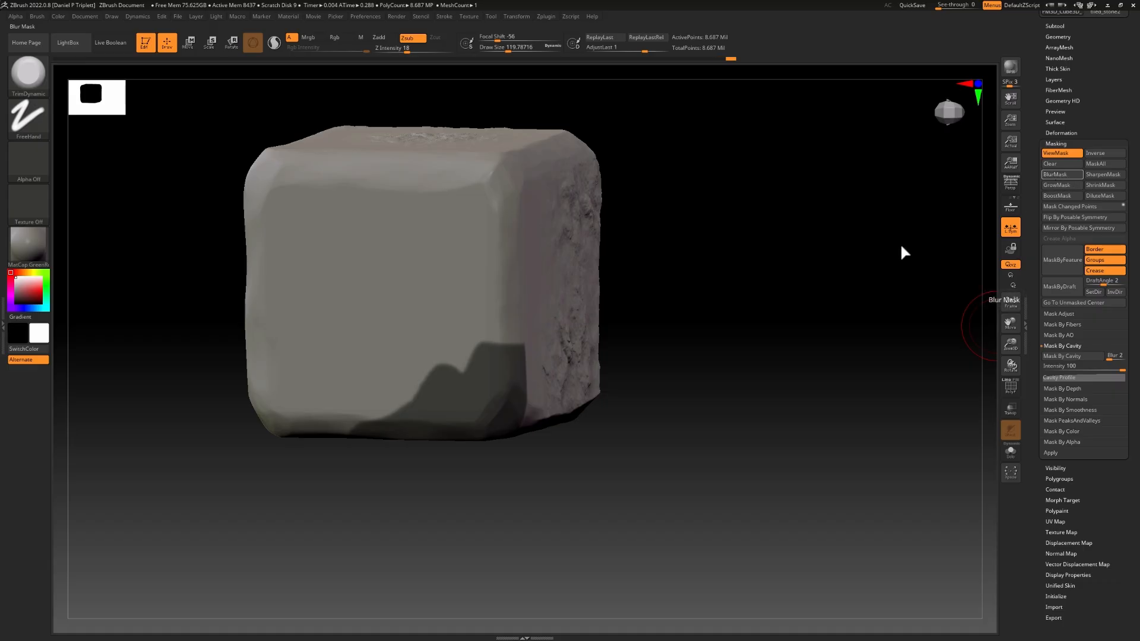
pyautogui.moveTo(685, 315); pyautogui.dragTo(715, 320)
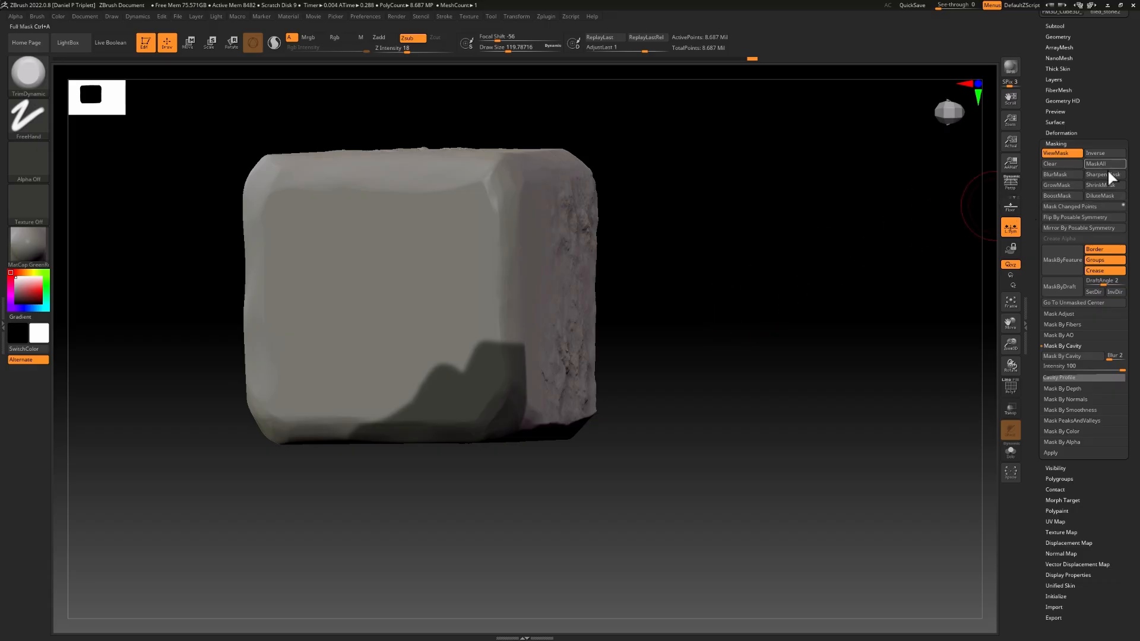
pyautogui.click(1101, 185)
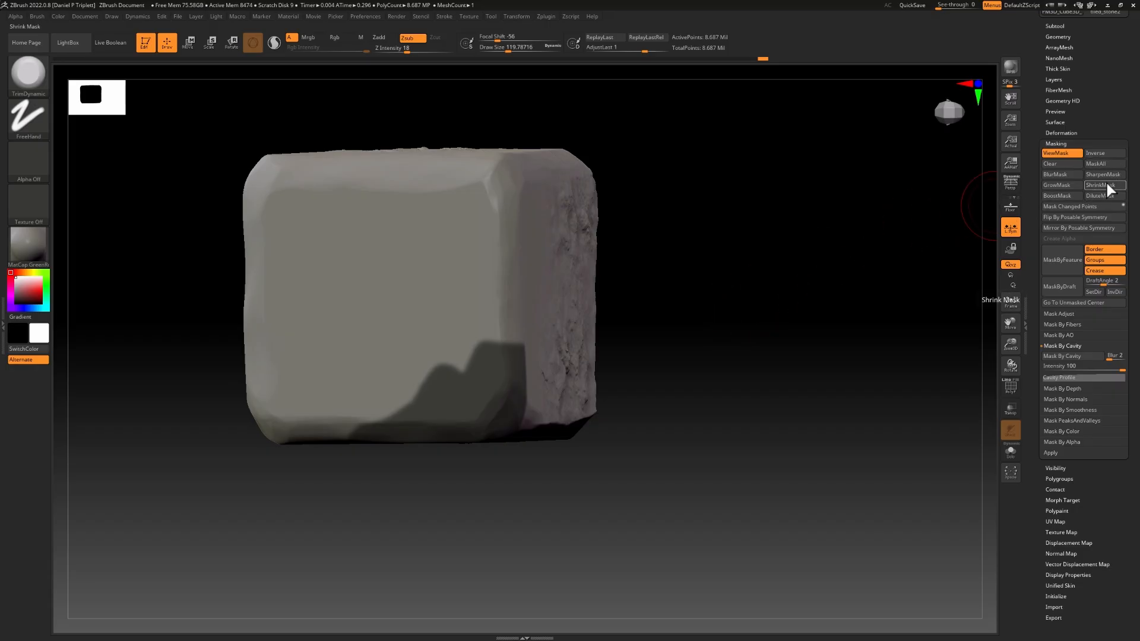
# Move the unmasked part of the block slightly along Y with the gizmo, hide the mask display, and return to Draw mode
pyautogui.moveTo(860, 311); pyautogui.dragTo(627, 349)
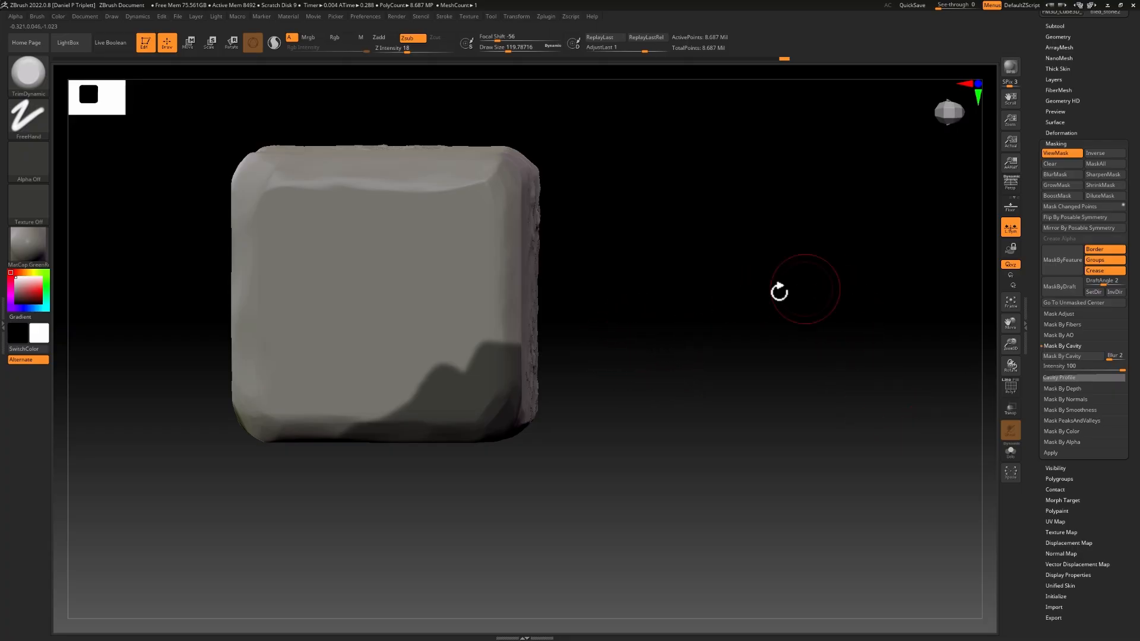
pyautogui.moveTo(735, 350)
pyautogui.mouseDown()
pyautogui.moveTo(746, 366)
pyautogui.moveTo(758, 326)
pyautogui.moveTo(748, 369)
pyautogui.moveTo(744, 344)
pyautogui.mouseUp()
pyautogui.click(189, 50)
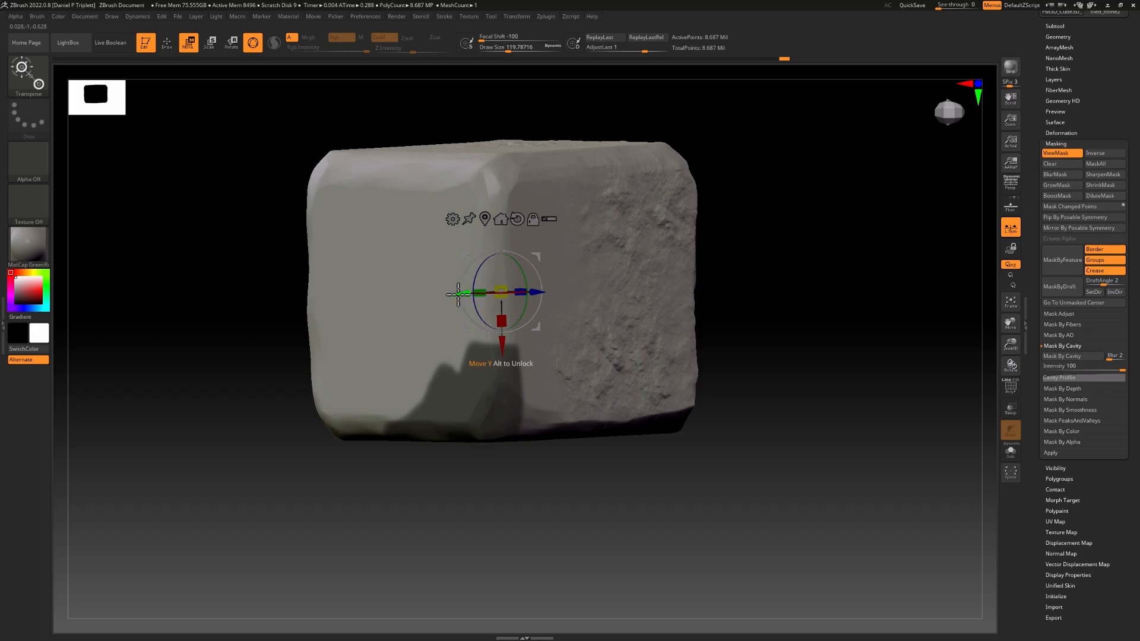
pyautogui.moveTo(459, 293); pyautogui.dragTo(463, 293)
pyautogui.moveTo(740, 305)
pyautogui.mouseDown()
pyautogui.moveTo(794, 265)
pyautogui.moveTo(810, 271)
pyautogui.moveTo(799, 264)
pyautogui.mouseUp()
pyautogui.hotkey('ctrl', 'h')
pyautogui.moveTo(768, 346)
pyautogui.mouseDown()
pyautogui.moveTo(768, 254)
pyautogui.moveTo(786, 341)
pyautogui.moveTo(766, 336)
pyautogui.mouseUp()
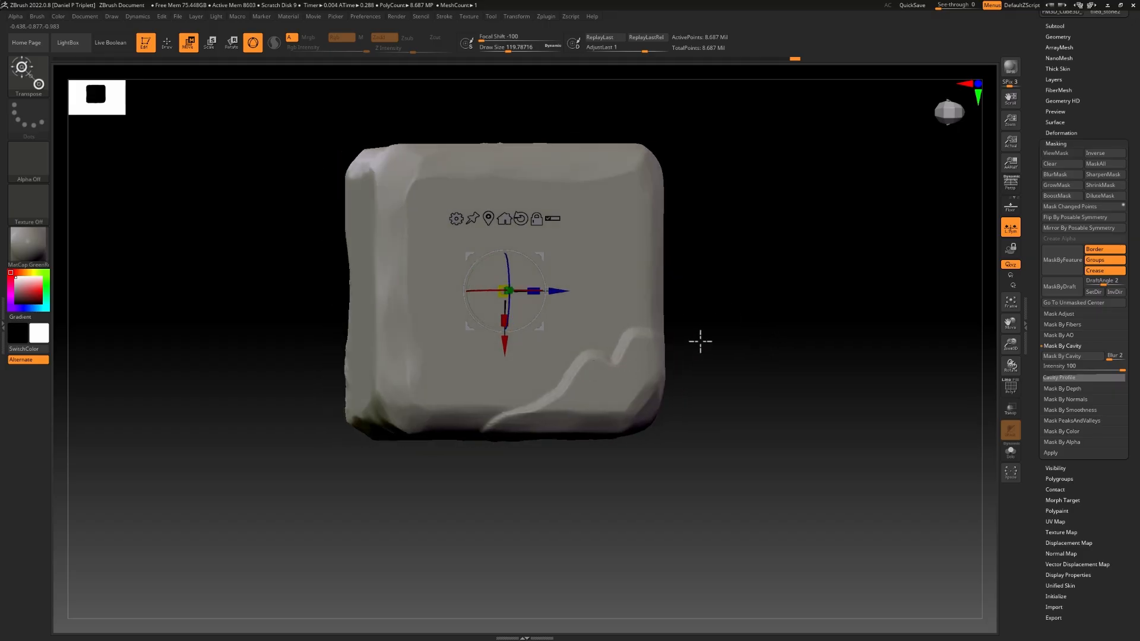
pyautogui.press('q')
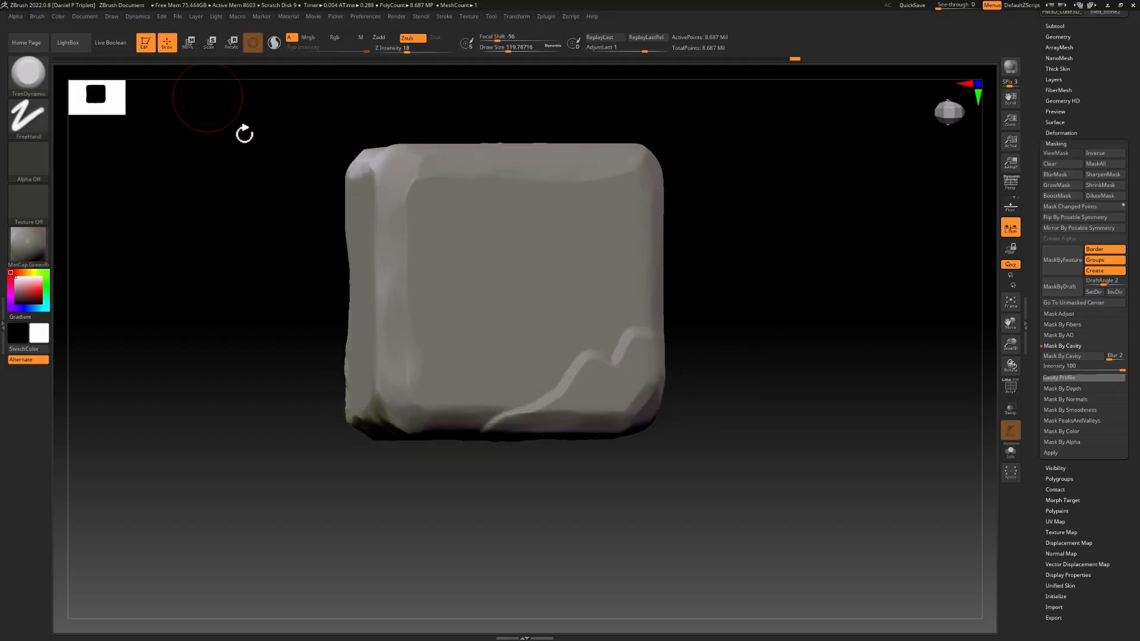
# Lower the block to subdivision level 1
pyautogui.press('space')
pyautogui.press('shift')
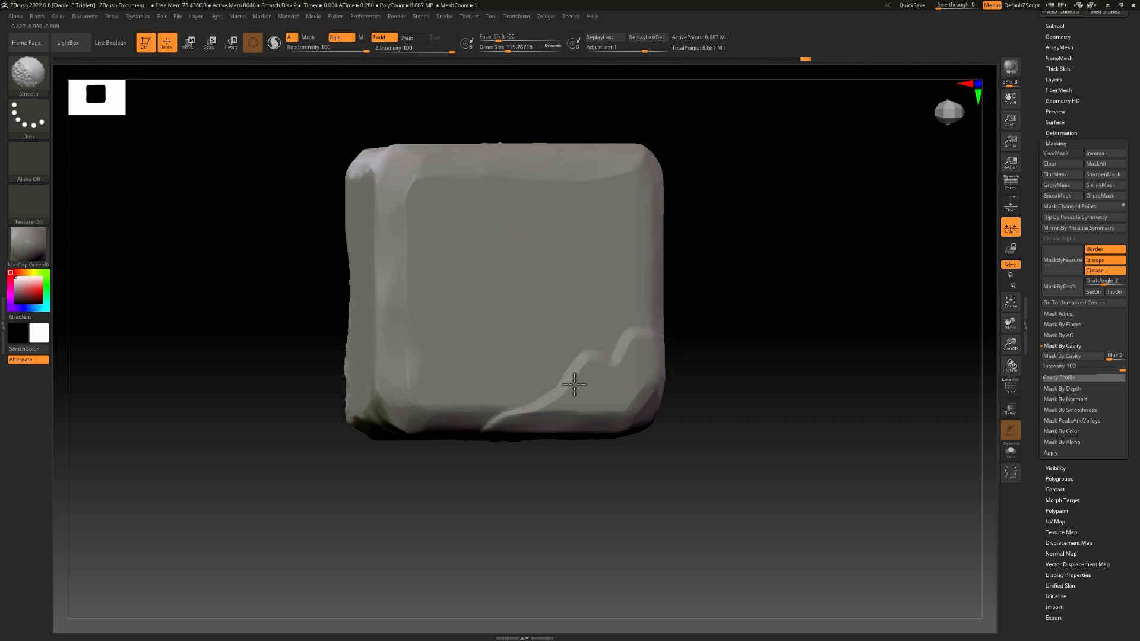
pyautogui.scroll(2, 1087, 68)
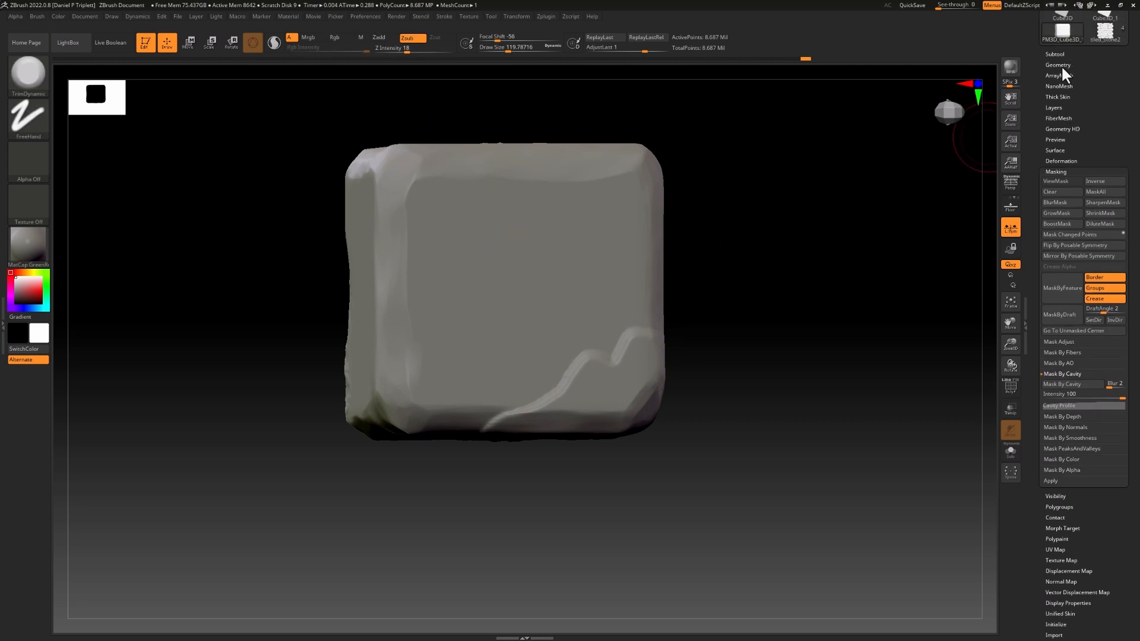
pyautogui.click(1060, 65)
pyautogui.moveTo(1067, 84); pyautogui.dragTo(1049, 90)
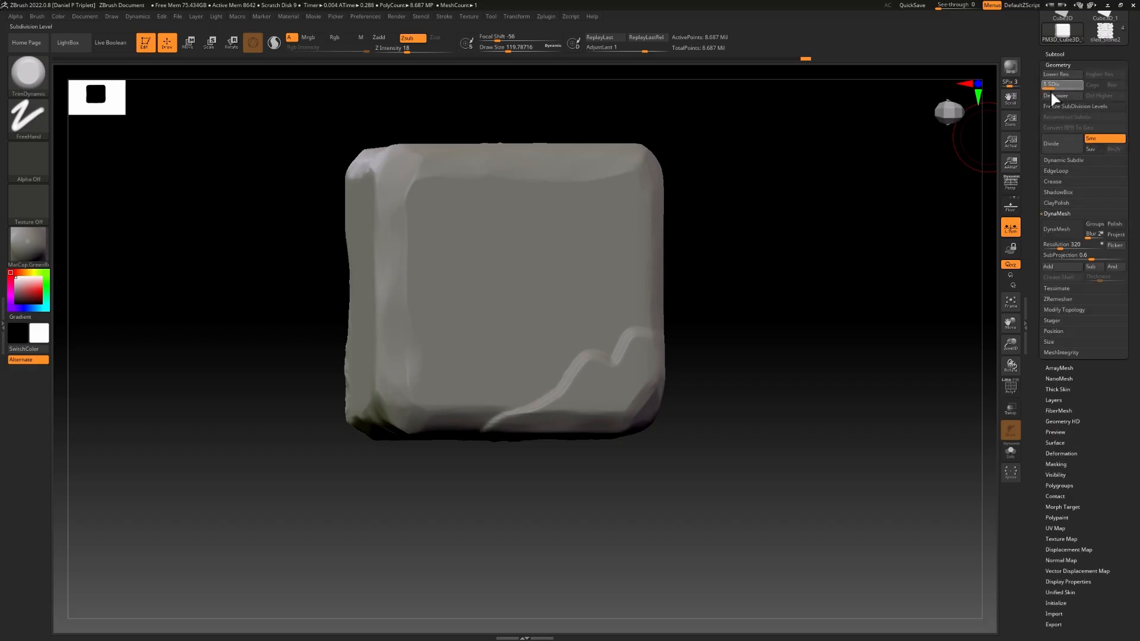
# Soften the raised ridge of the broken lower-right corner and reduce the brush's draw size to about 80
pyautogui.press('shift')
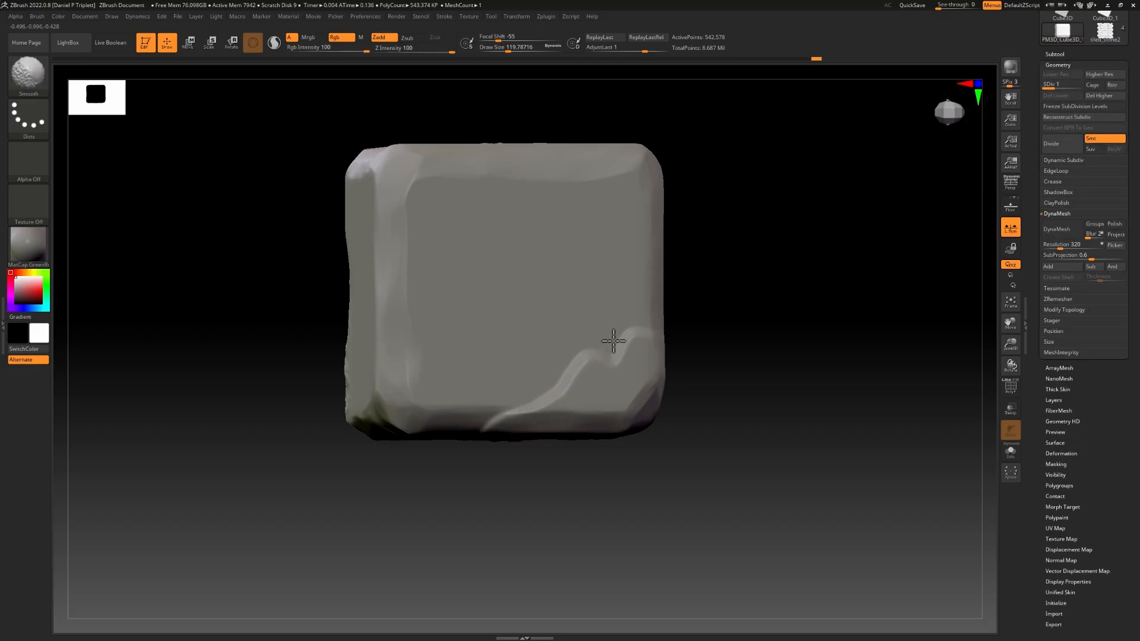
pyautogui.moveTo(719, 350); pyautogui.dragTo(603, 328)
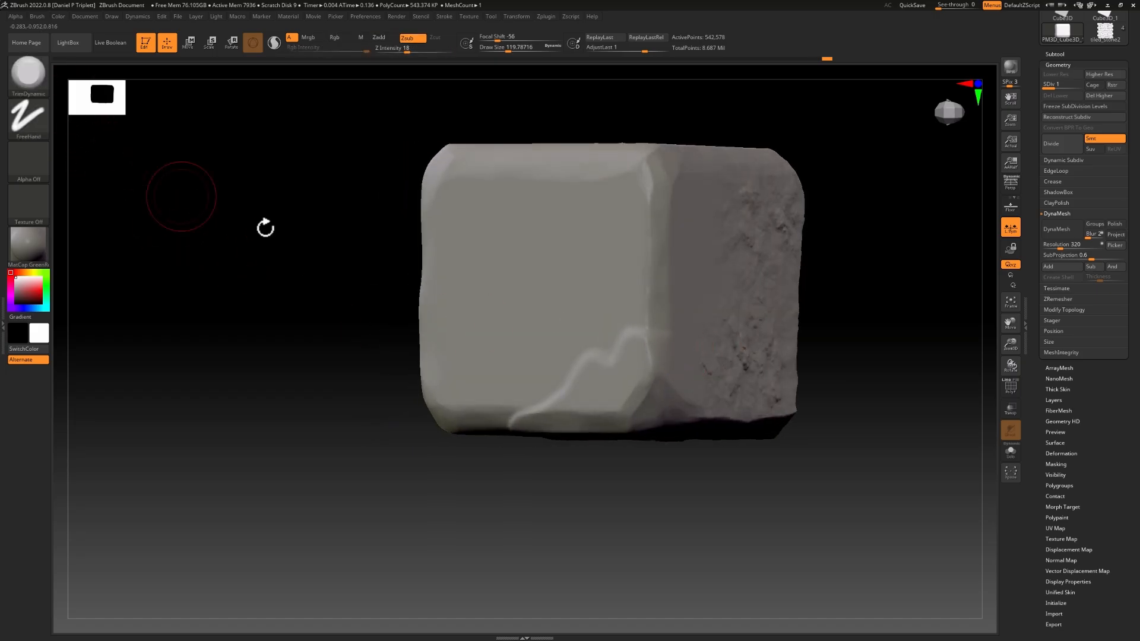
pyautogui.moveTo(333, 445); pyautogui.dragTo(359, 412)
pyautogui.moveTo(811, 306); pyautogui.dragTo(802, 332)
pyautogui.press('space')
pyautogui.moveTo(721, 330); pyautogui.dragTo(715, 331)
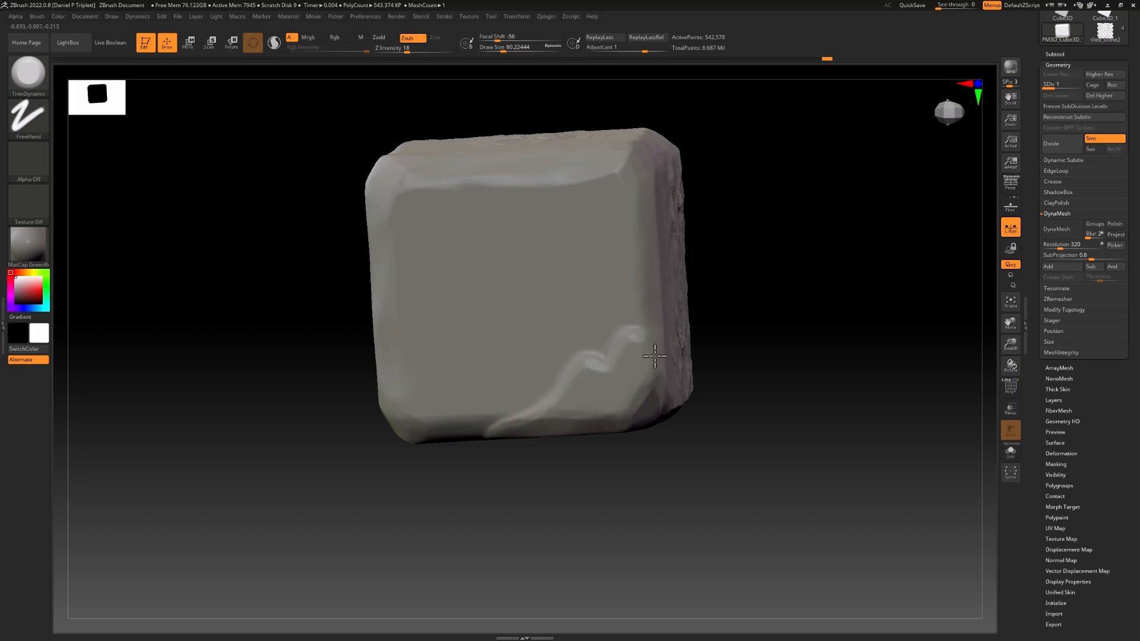
# Flatten the ridge and neighbouring edge of the broken corner with the TrimDynamic brush
pyautogui.moveTo(776, 325)
pyautogui.mouseDown()
pyautogui.moveTo(791, 308)
pyautogui.moveTo(781, 318)
pyautogui.moveTo(779, 265)
pyautogui.moveTo(572, 399)
pyautogui.mouseUp()
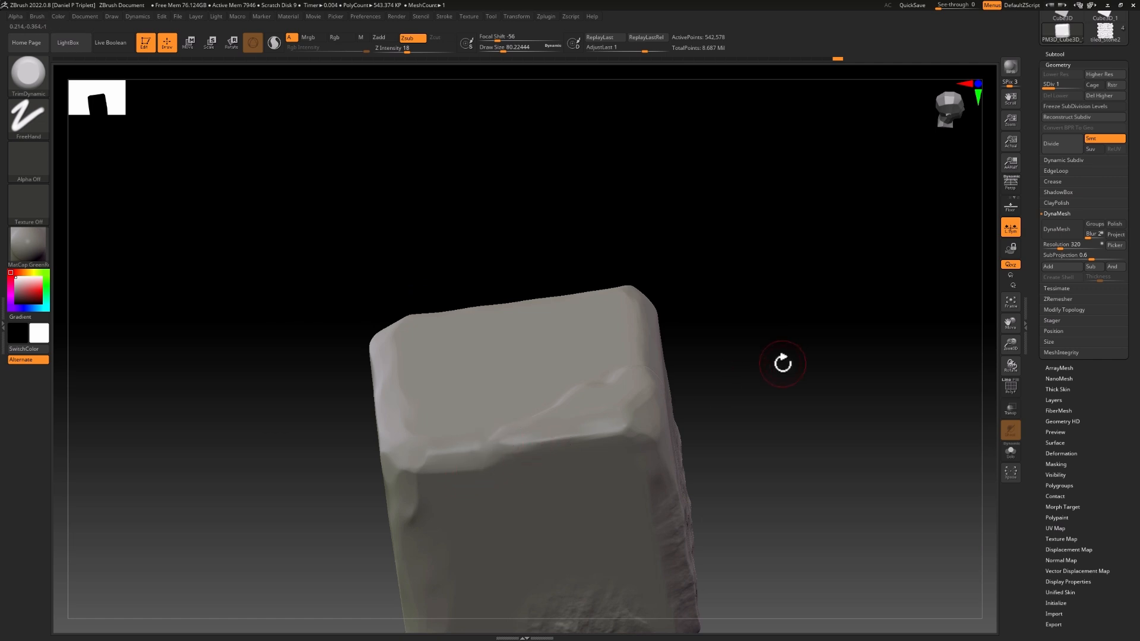
pyautogui.moveTo(783, 361); pyautogui.dragTo(581, 442)
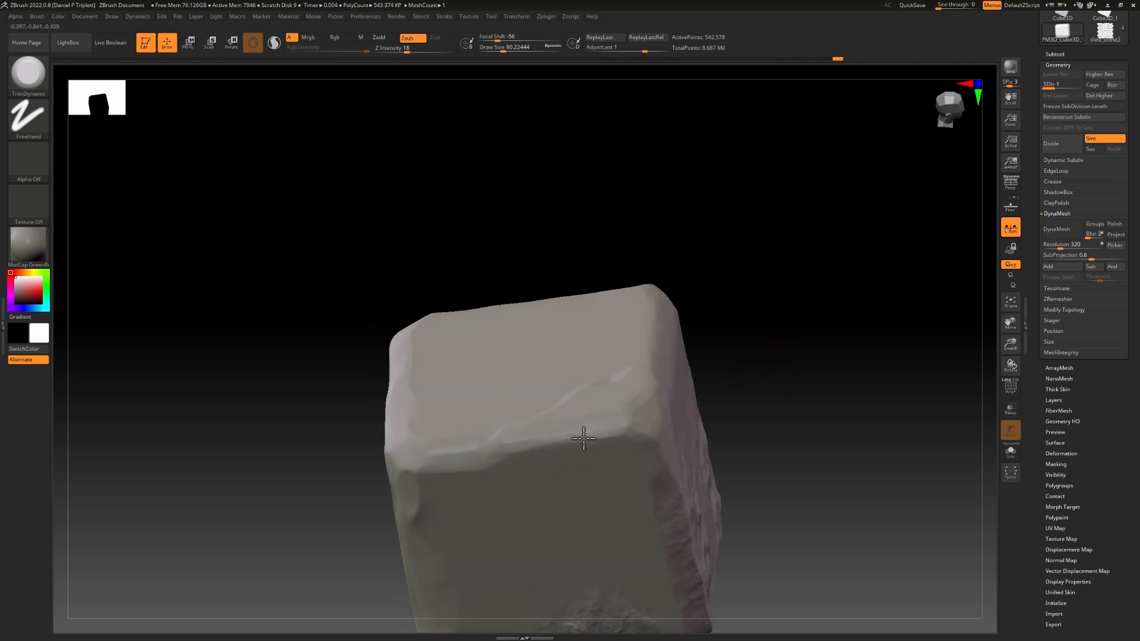
pyautogui.keyDown('shift'); pyautogui.moveTo(820, 310); pyautogui.dragTo(655, 378); pyautogui.keyUp('shift')
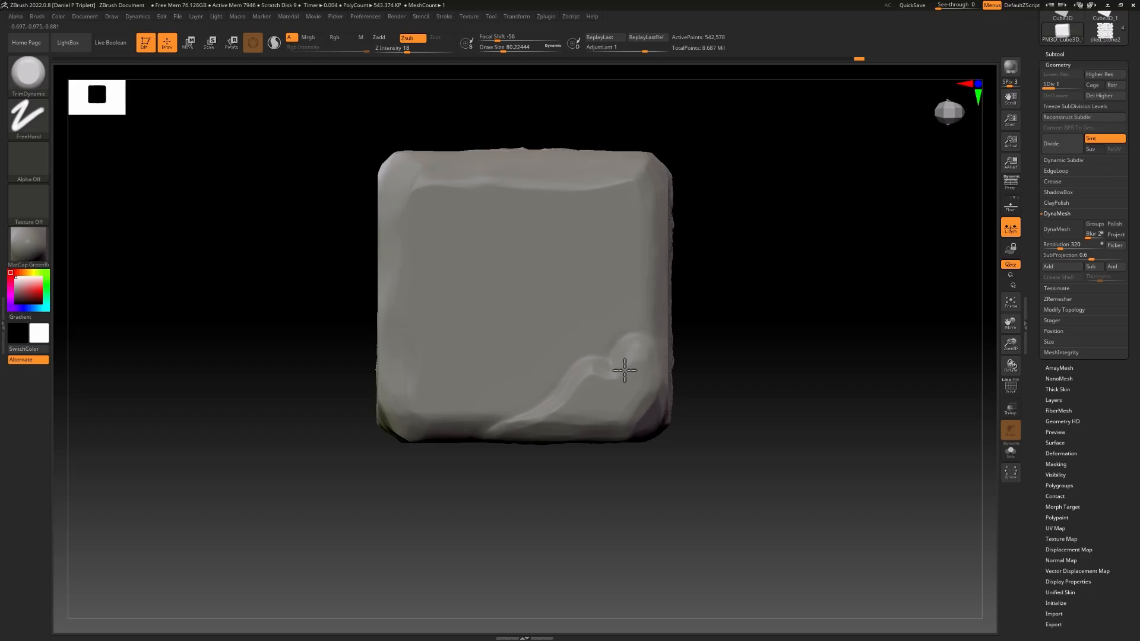
pyautogui.moveTo(620, 371)
pyautogui.mouseDown()
pyautogui.moveTo(590, 371)
pyautogui.moveTo(559, 409)
pyautogui.moveTo(636, 367)
pyautogui.mouseUp()
pyautogui.moveTo(797, 332)
pyautogui.mouseDown()
pyautogui.moveTo(804, 374)
pyautogui.moveTo(790, 331)
pyautogui.mouseUp()
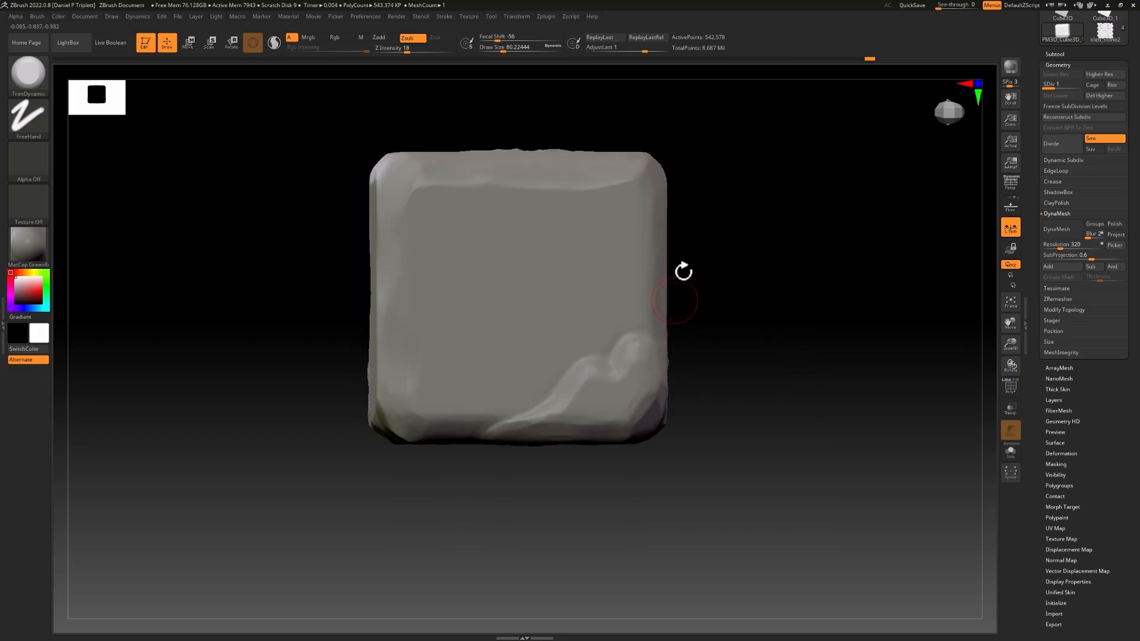
pyautogui.moveTo(683, 271); pyautogui.dragTo(753, 220)
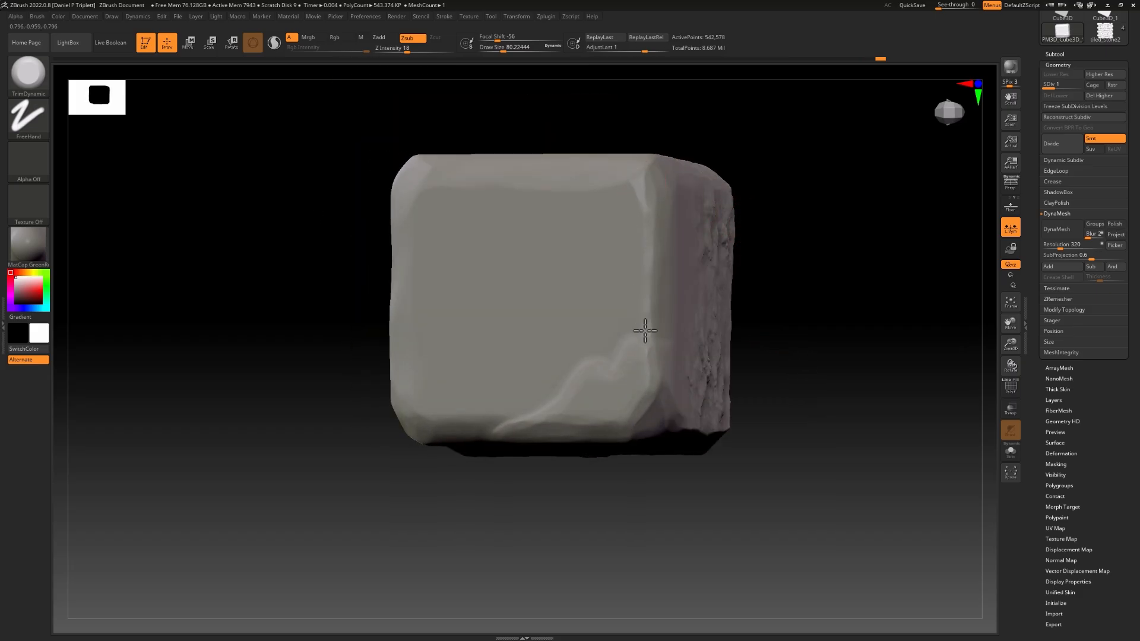
pyautogui.moveTo(862, 299); pyautogui.dragTo(878, 300)
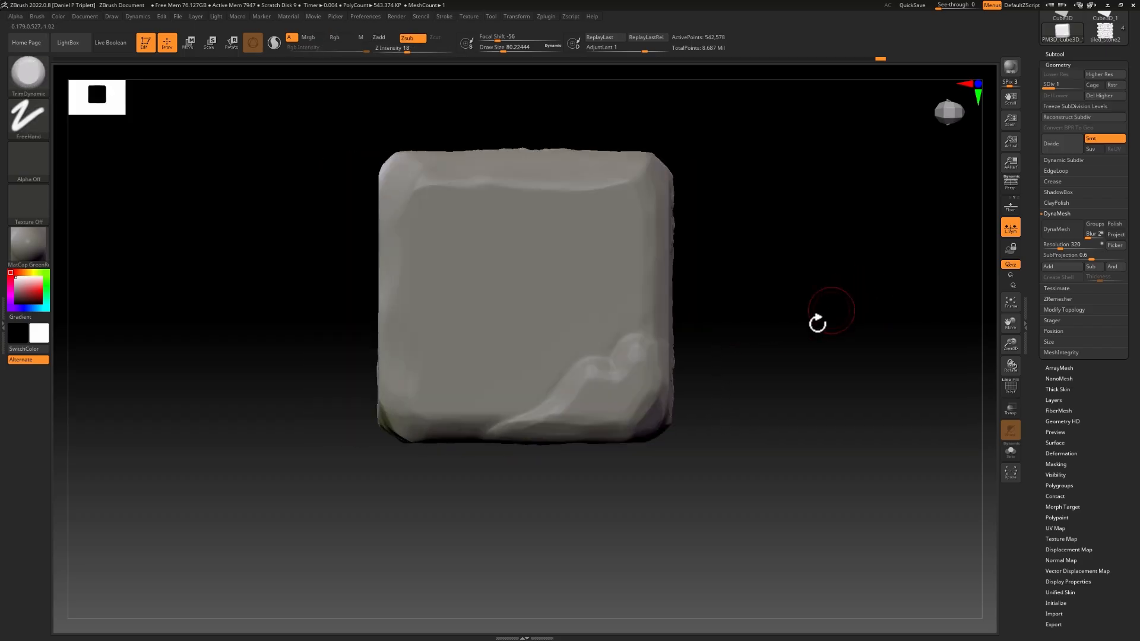
pyautogui.moveTo(819, 323); pyautogui.dragTo(779, 353)
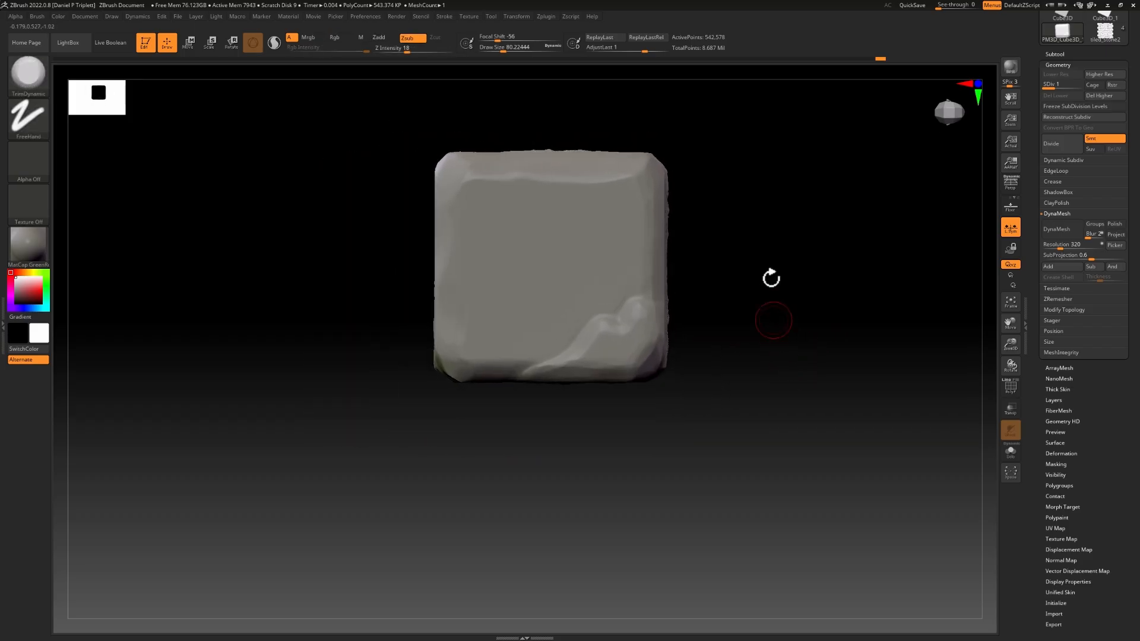
pyautogui.keyDown('alt'); pyautogui.moveTo(754, 262); pyautogui.dragTo(766, 331); pyautogui.keyUp('alt')
# Switch to the Standard brush with the rock alpha and texture, and set it to Zadd
pyautogui.click(28, 72)
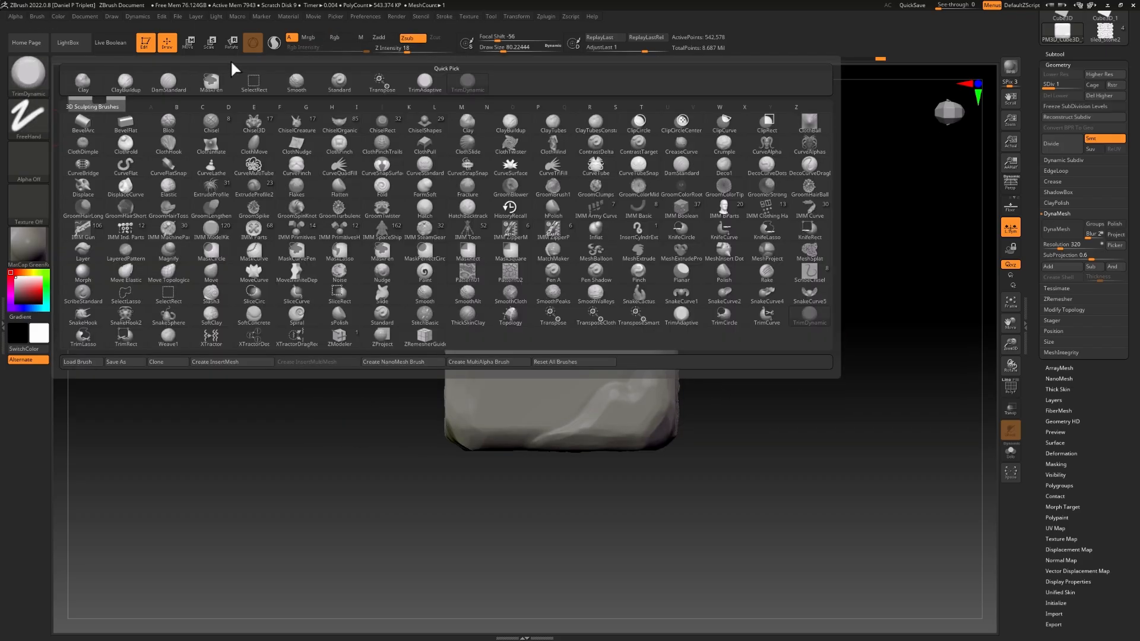
pyautogui.click(342, 80)
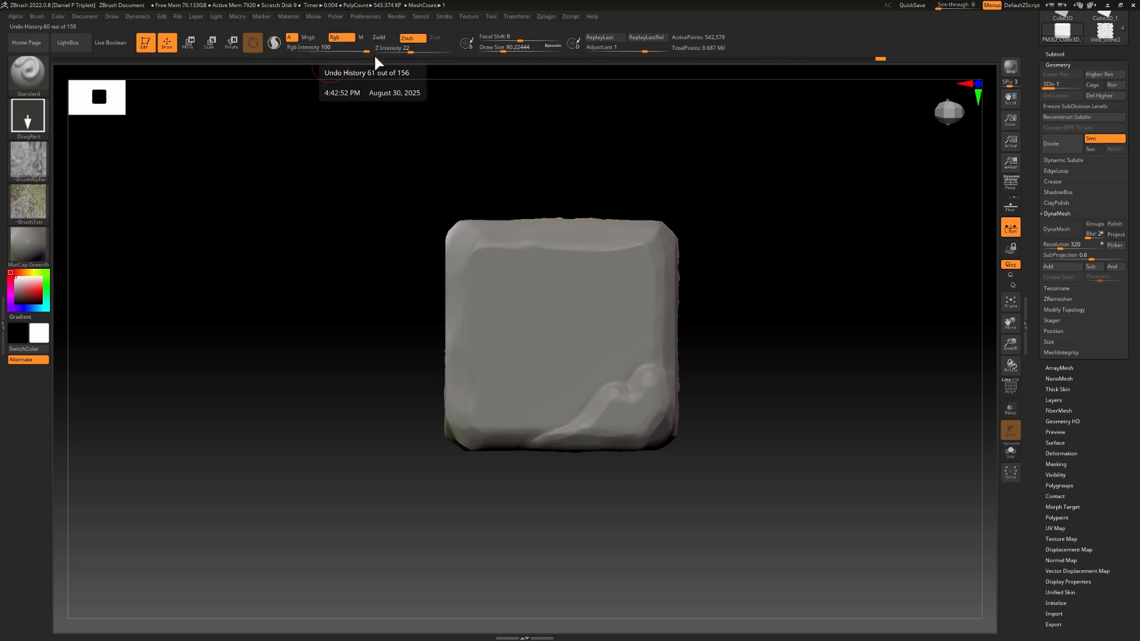
pyautogui.click(383, 37)
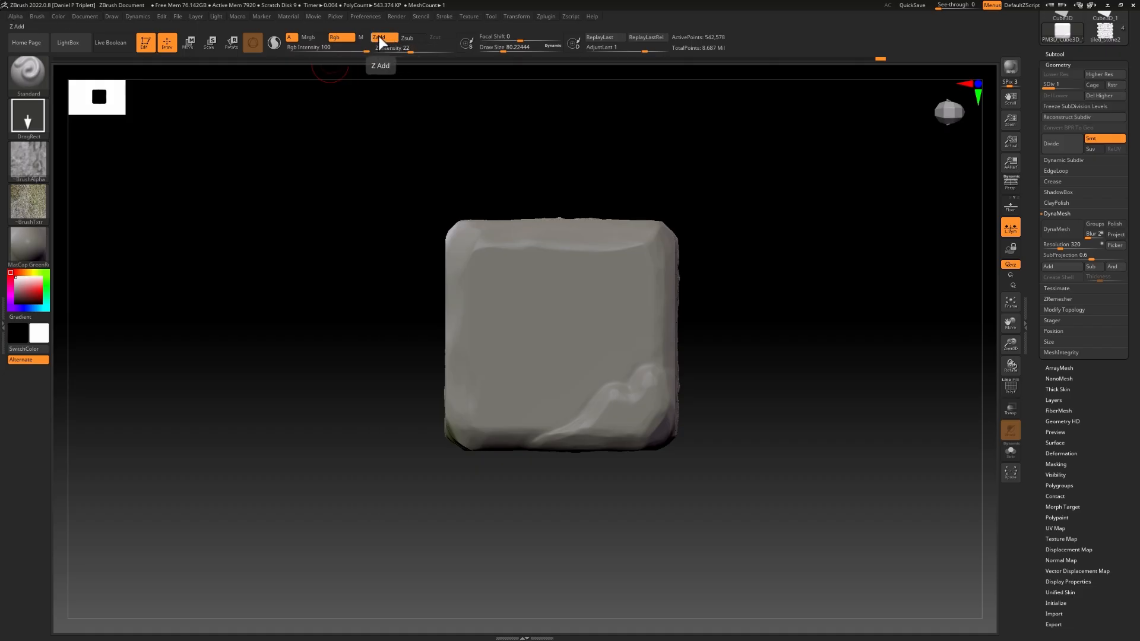
pyautogui.moveTo(364, 153); pyautogui.dragTo(398, 158)
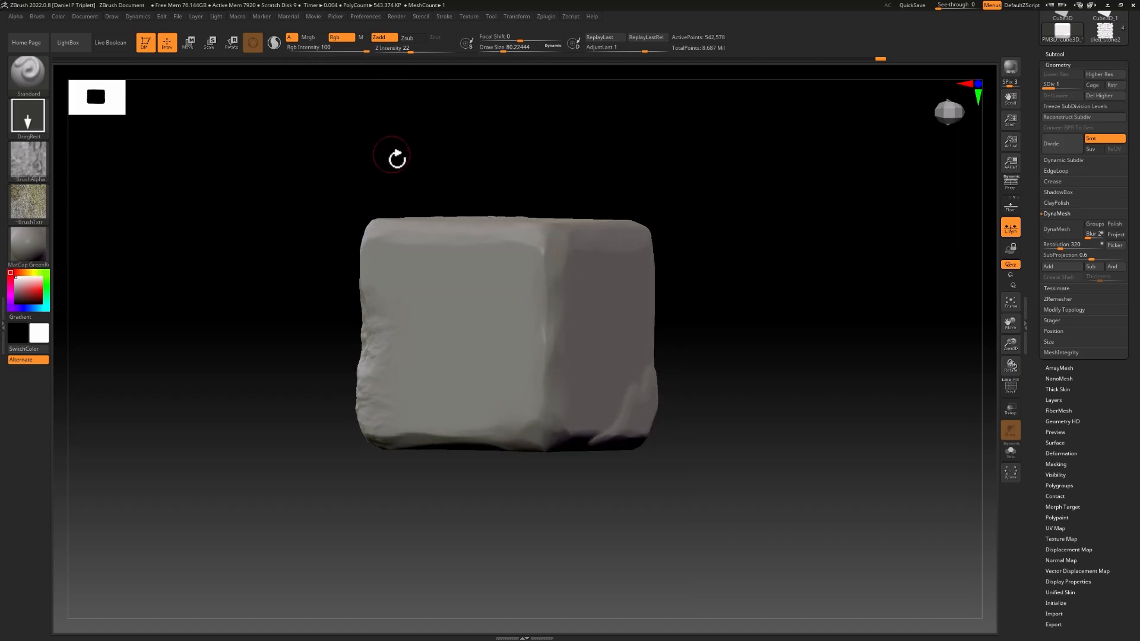
pyautogui.moveTo(509, 188); pyautogui.dragTo(447, 140)
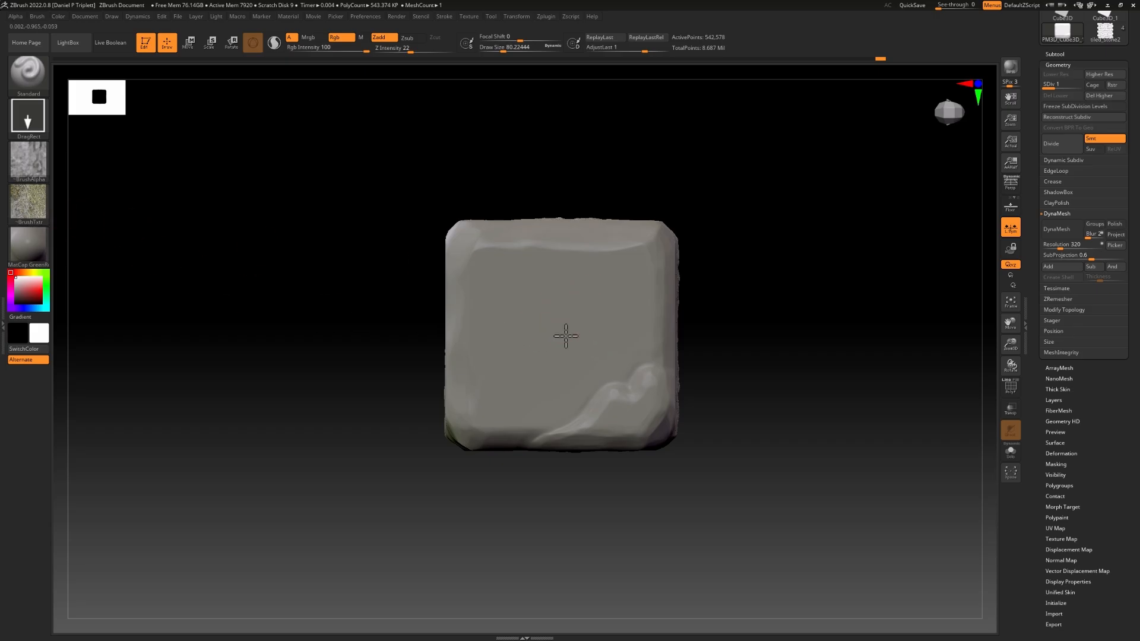
# Undo a test stamp of the rock alpha on the smooth face, and enable Colorize for the block's polypaint
pyautogui.moveTo(565, 333)
pyautogui.mouseDown()
pyautogui.moveTo(645, 279)
pyautogui.moveTo(681, 272)
pyautogui.moveTo(694, 301)
pyautogui.mouseUp()
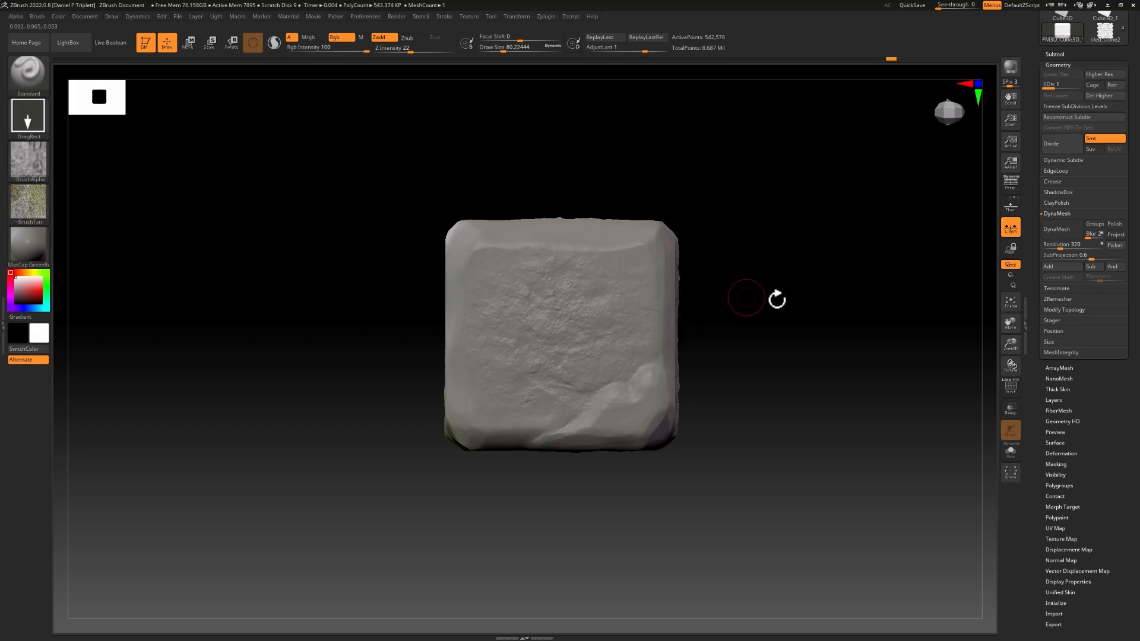
pyautogui.hotkey('ctrl', 'z')
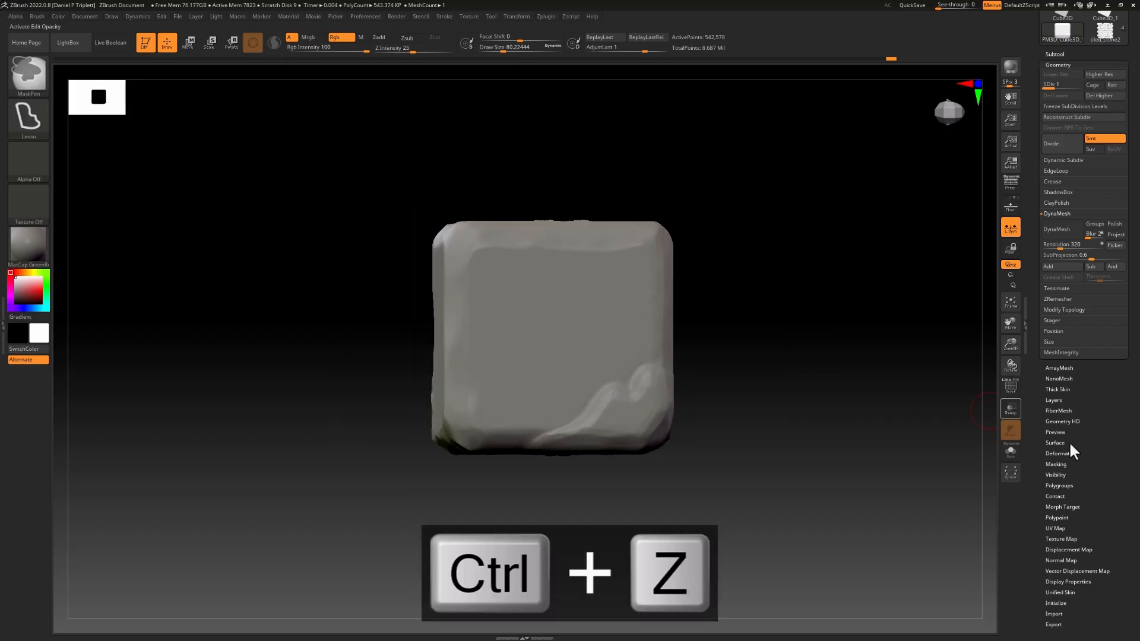
pyautogui.scroll(-3, 1114, 440)
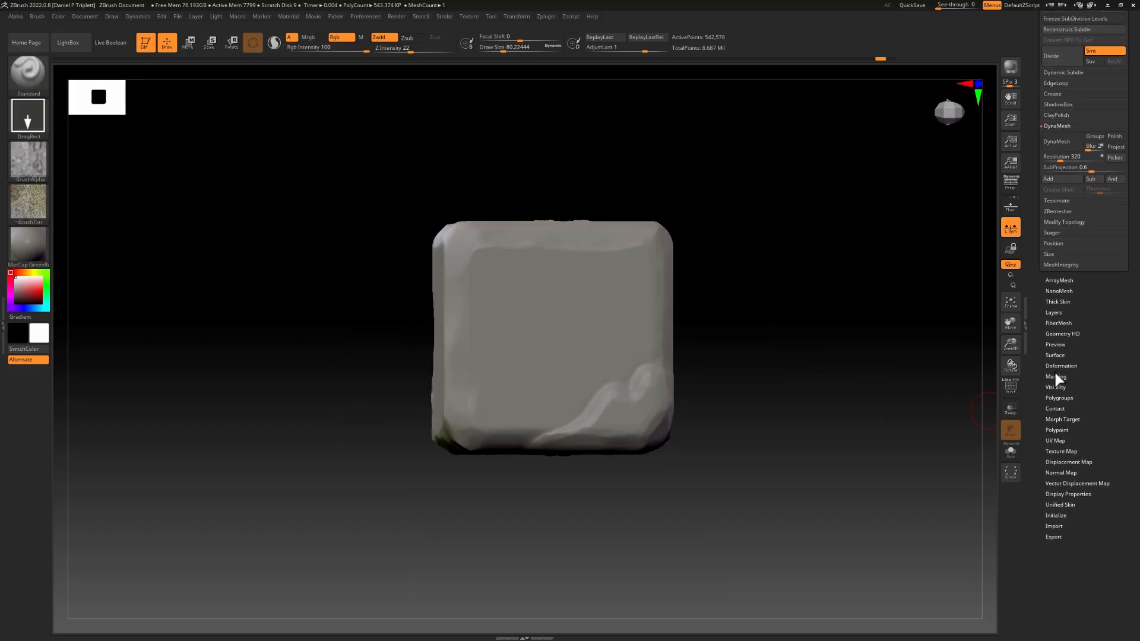
pyautogui.click(1062, 429)
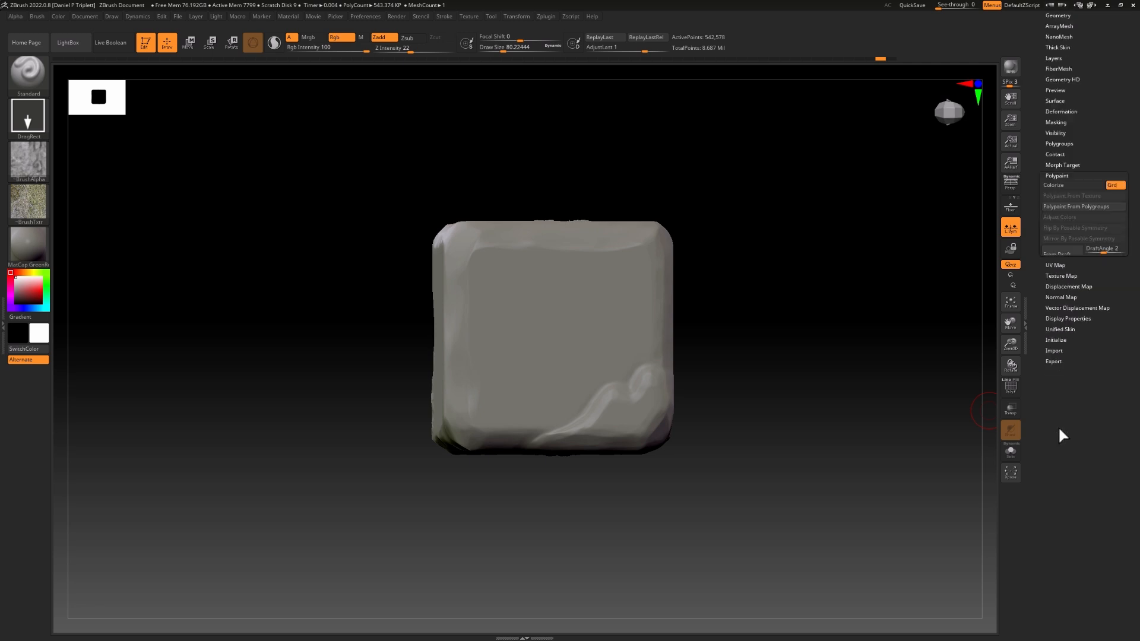
pyautogui.click(1055, 186)
# Stamp the rock alpha and texture over the centre, both upper corners and lower-left area of the smooth face
pyautogui.moveTo(560, 342)
pyautogui.mouseDown()
pyautogui.moveTo(608, 296)
pyautogui.moveTo(692, 315)
pyautogui.mouseUp()
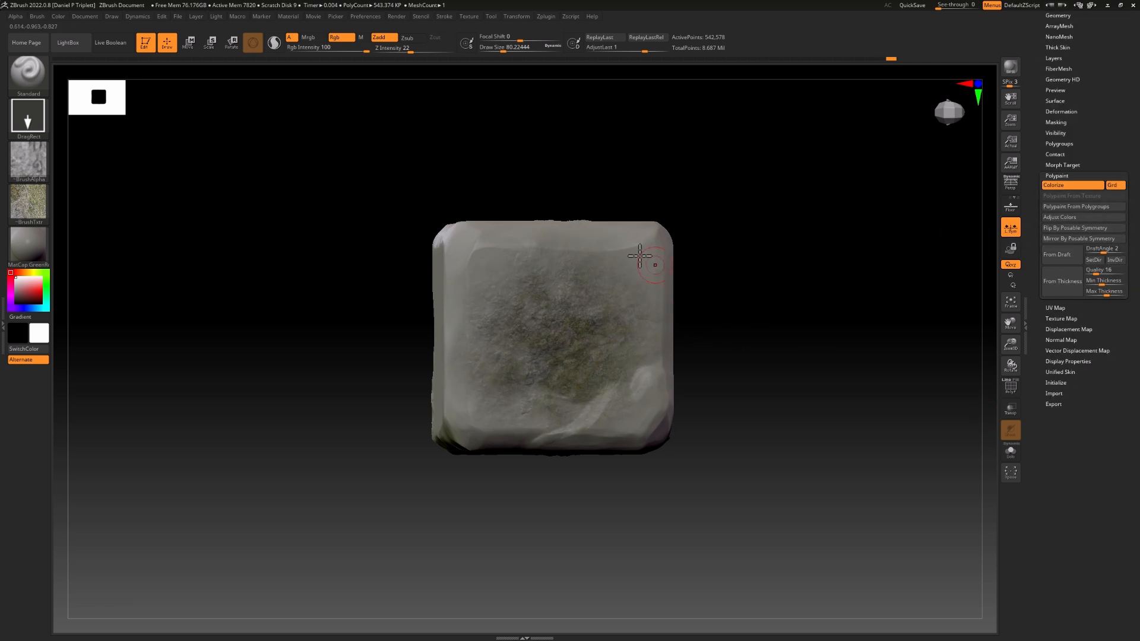
pyautogui.moveTo(658, 247)
pyautogui.mouseDown()
pyautogui.moveTo(697, 194)
pyautogui.moveTo(604, 156)
pyautogui.mouseUp()
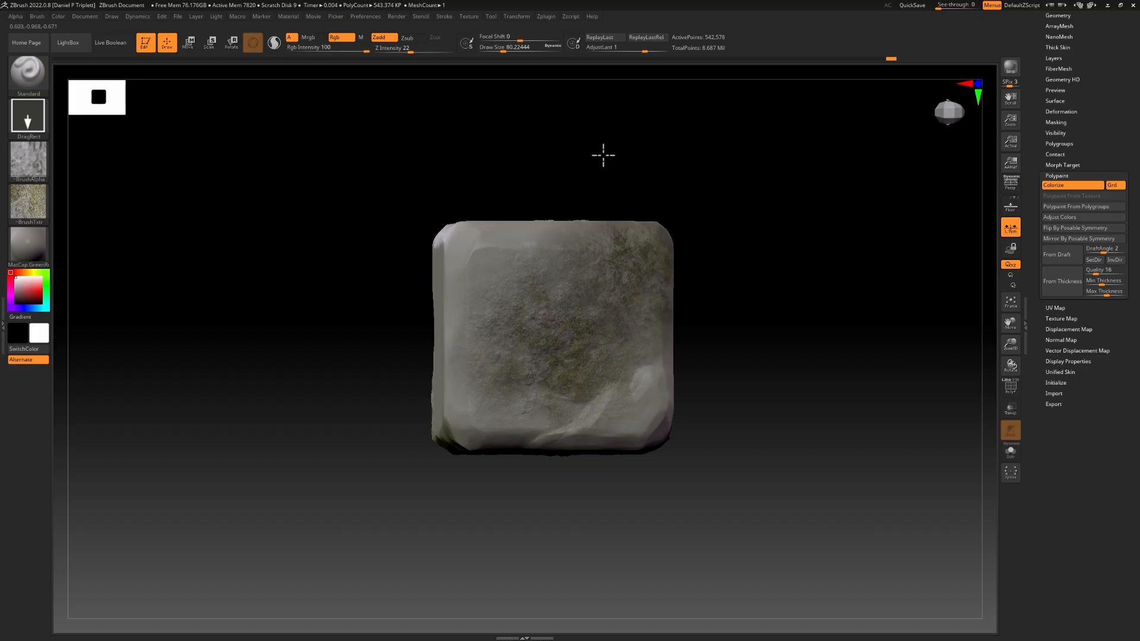
pyautogui.moveTo(465, 247)
pyautogui.mouseDown()
pyautogui.moveTo(537, 218)
pyautogui.moveTo(571, 232)
pyautogui.moveTo(615, 183)
pyautogui.moveTo(618, 161)
pyautogui.moveTo(545, 143)
pyautogui.mouseUp()
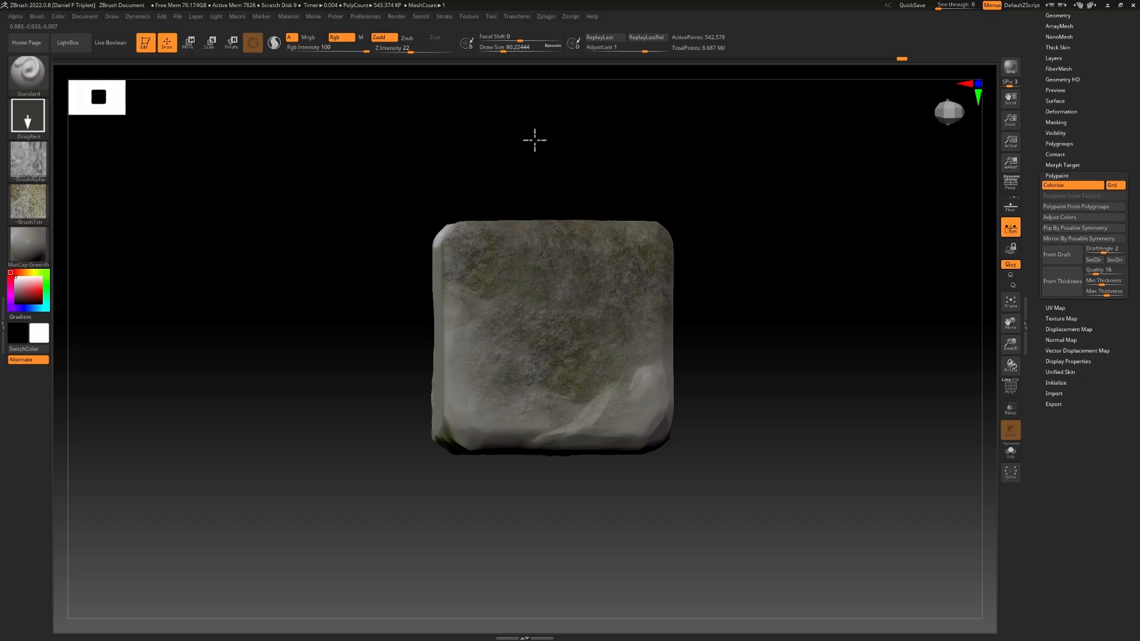
pyautogui.moveTo(473, 392)
pyautogui.mouseDown()
pyautogui.moveTo(537, 348)
pyautogui.moveTo(532, 374)
pyautogui.moveTo(556, 390)
pyautogui.mouseUp()
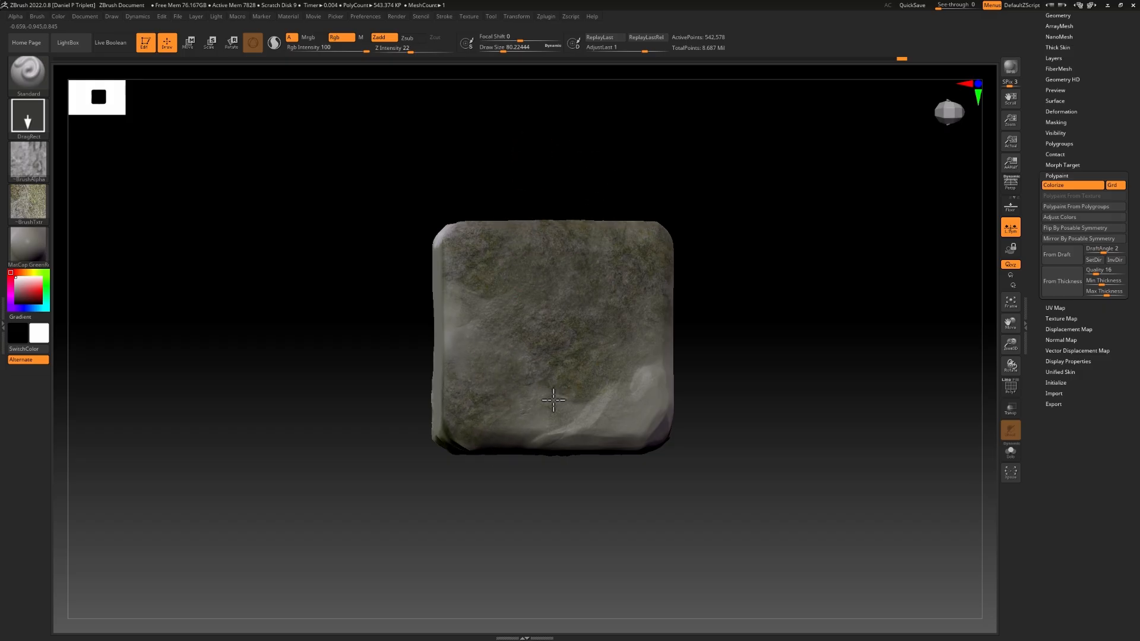
# Try stamping the rock alpha and texture near the edge of the adjacent rough face, and undo it
pyautogui.moveTo(766, 289)
pyautogui.mouseDown()
pyautogui.moveTo(746, 305)
pyautogui.moveTo(753, 283)
pyautogui.moveTo(716, 293)
pyautogui.mouseUp()
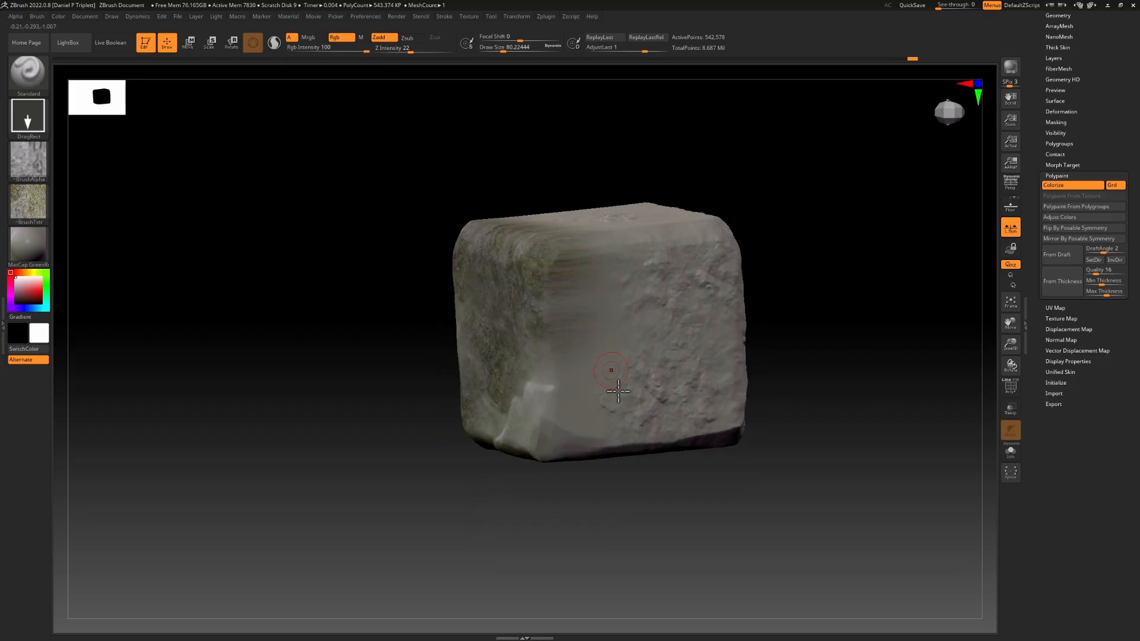
pyautogui.moveTo(777, 277)
pyautogui.mouseDown()
pyautogui.moveTo(832, 240)
pyautogui.moveTo(886, 229)
pyautogui.moveTo(838, 252)
pyautogui.moveTo(826, 239)
pyautogui.moveTo(792, 242)
pyautogui.mouseUp()
pyautogui.moveTo(567, 282)
pyautogui.mouseDown()
pyautogui.moveTo(602, 240)
pyautogui.moveTo(630, 273)
pyautogui.mouseUp()
pyautogui.hotkey('ctrl', 'z')
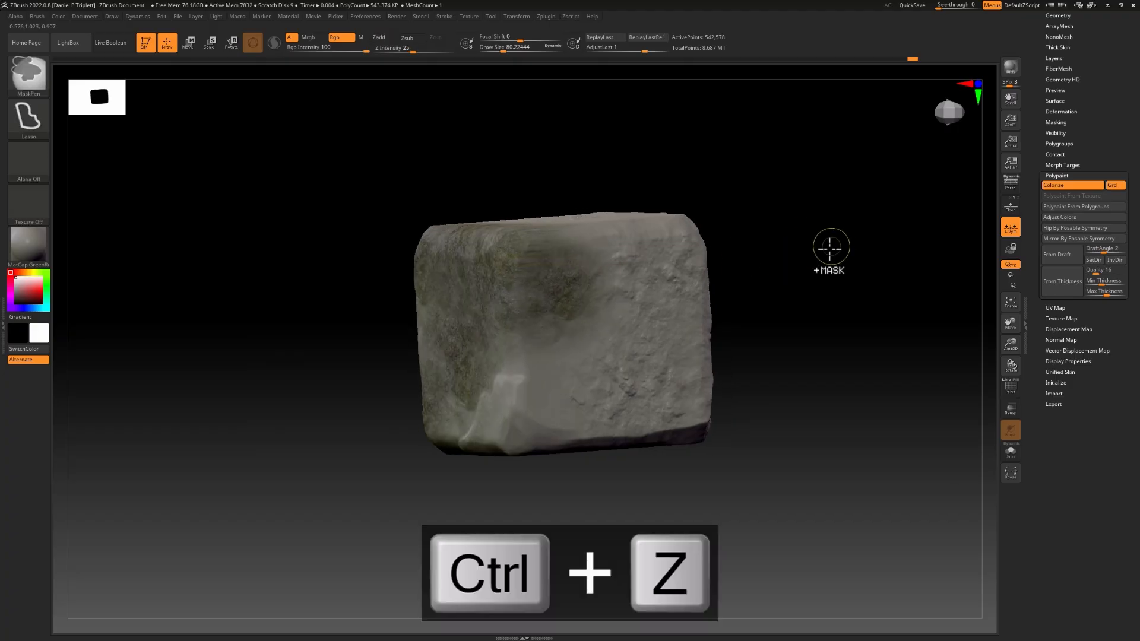
# Set the masking brush's stroke to Dots and mask the rough side face with a rectangle, leaving its front edge unmasked
pyautogui.moveTo(831, 310); pyautogui.dragTo(792, 309)
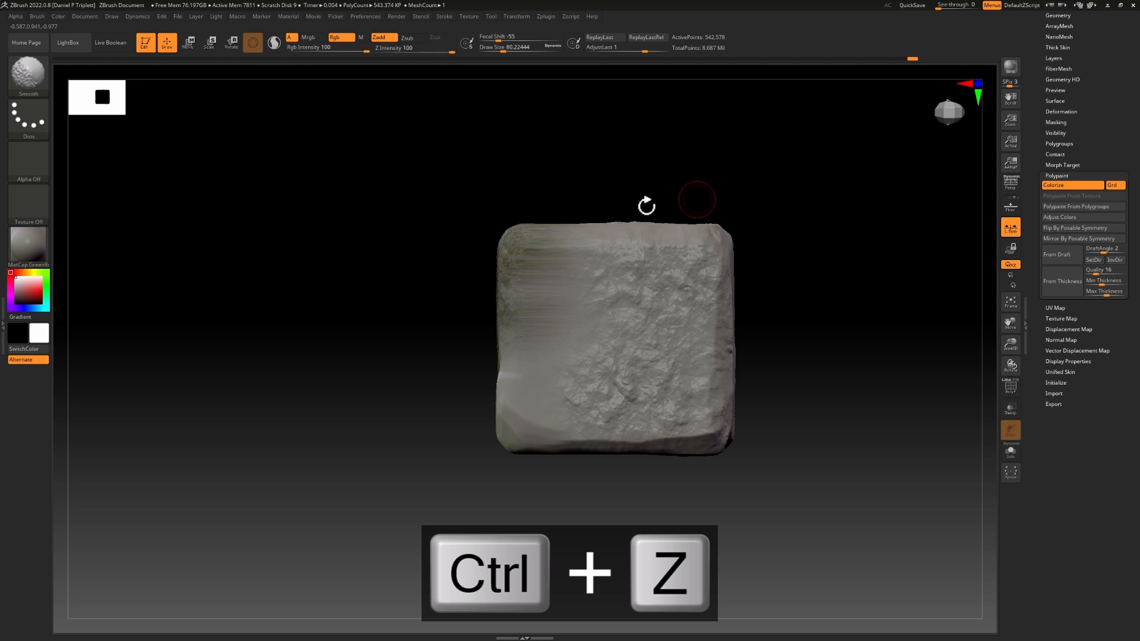
pyautogui.click(28, 119)
pyautogui.click(84, 126)
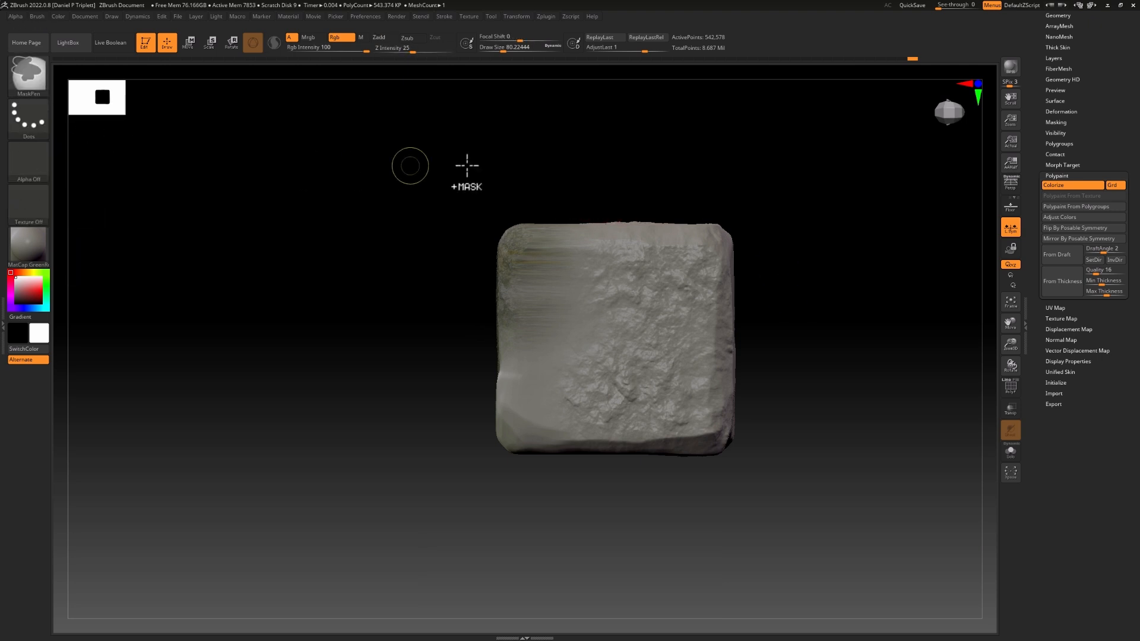
pyautogui.moveTo(527, 168)
pyautogui.keyDown('ctrl'); pyautogui.mouseDown()
pyautogui.moveTo(575, 280)
pyautogui.moveTo(881, 538)
pyautogui.mouseUp(); pyautogui.keyUp('ctrl')
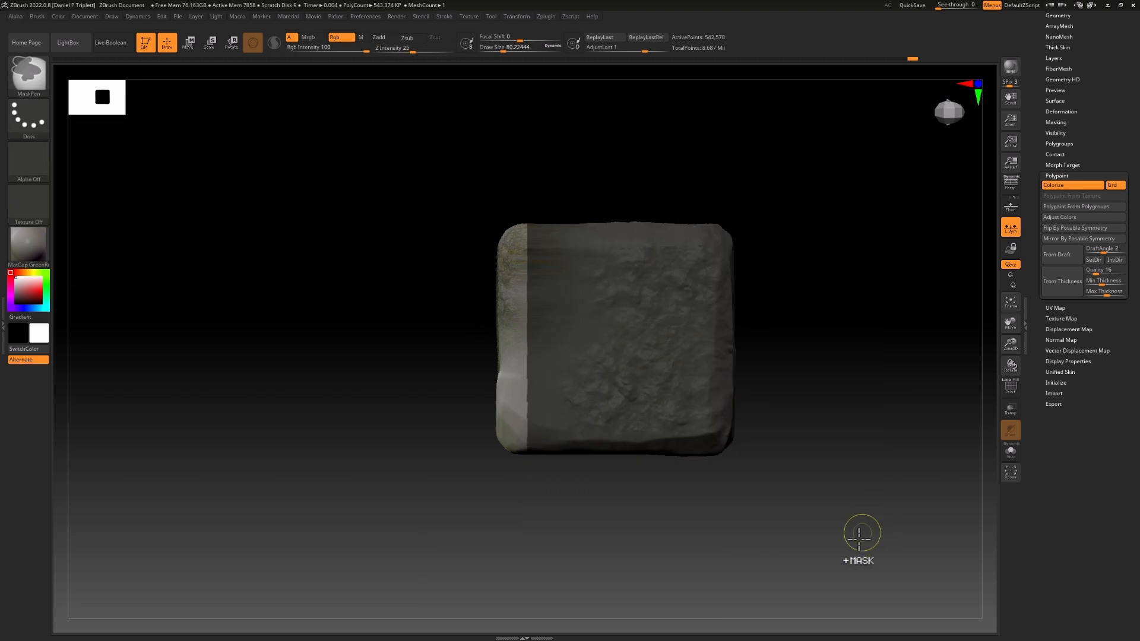
# Blur the border of the side-face mask several times along the block's vertical edge
pyautogui.keyDown('ctrl'); pyautogui.click(534, 366); pyautogui.keyUp('ctrl')
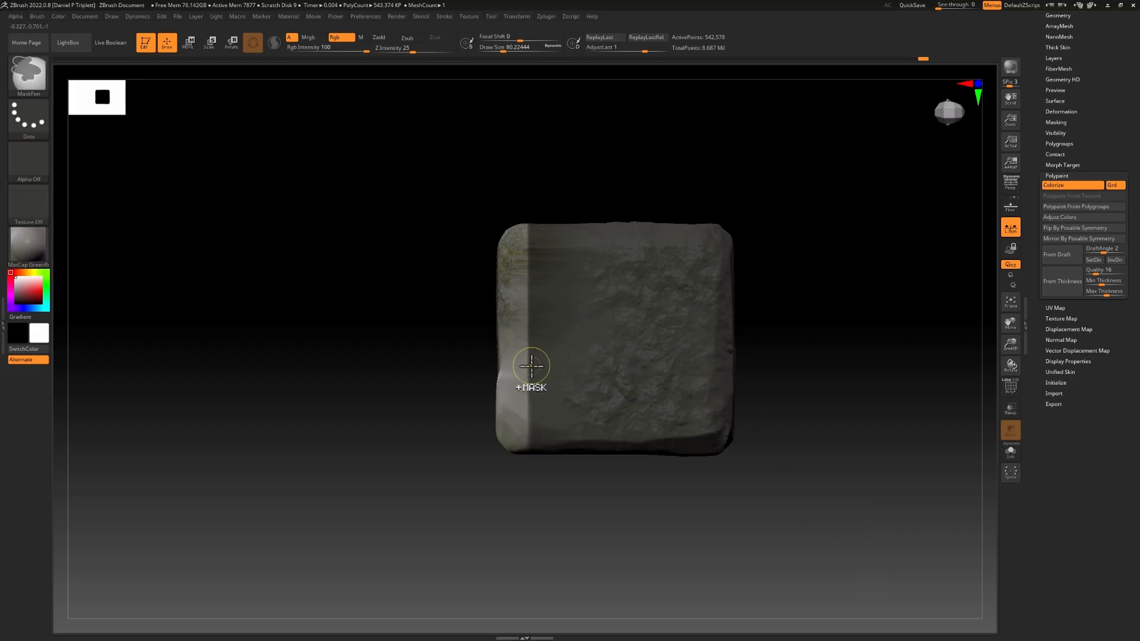
pyautogui.moveTo(803, 315); pyautogui.dragTo(846, 316)
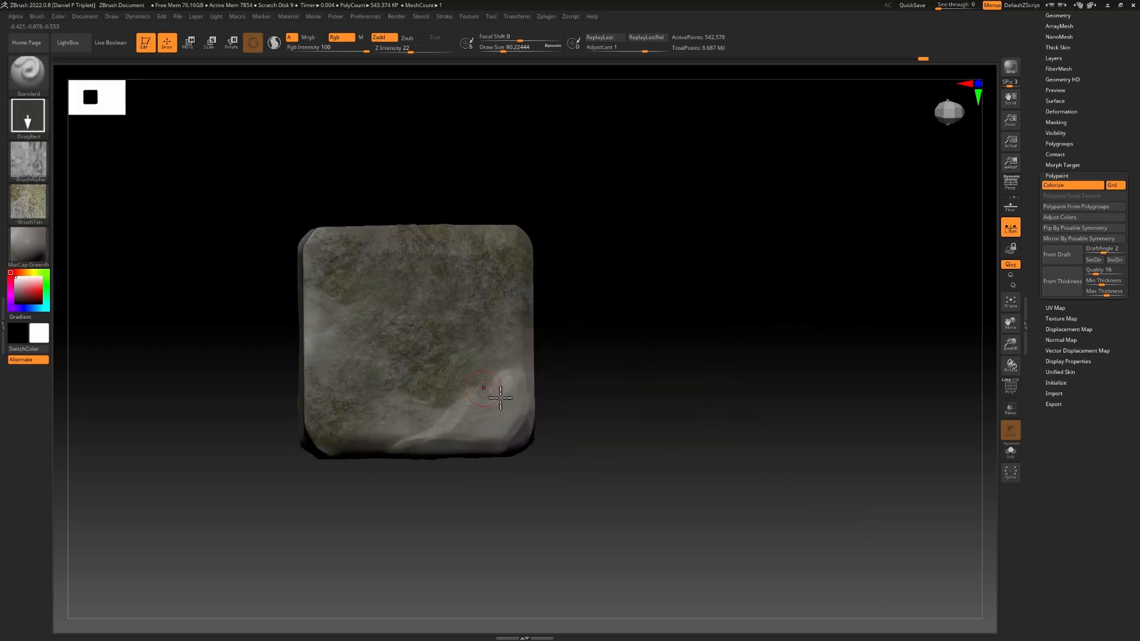
pyautogui.moveTo(723, 392); pyautogui.dragTo(579, 338)
pyautogui.keyDown('ctrl'); pyautogui.click(534, 309); pyautogui.keyUp('ctrl')
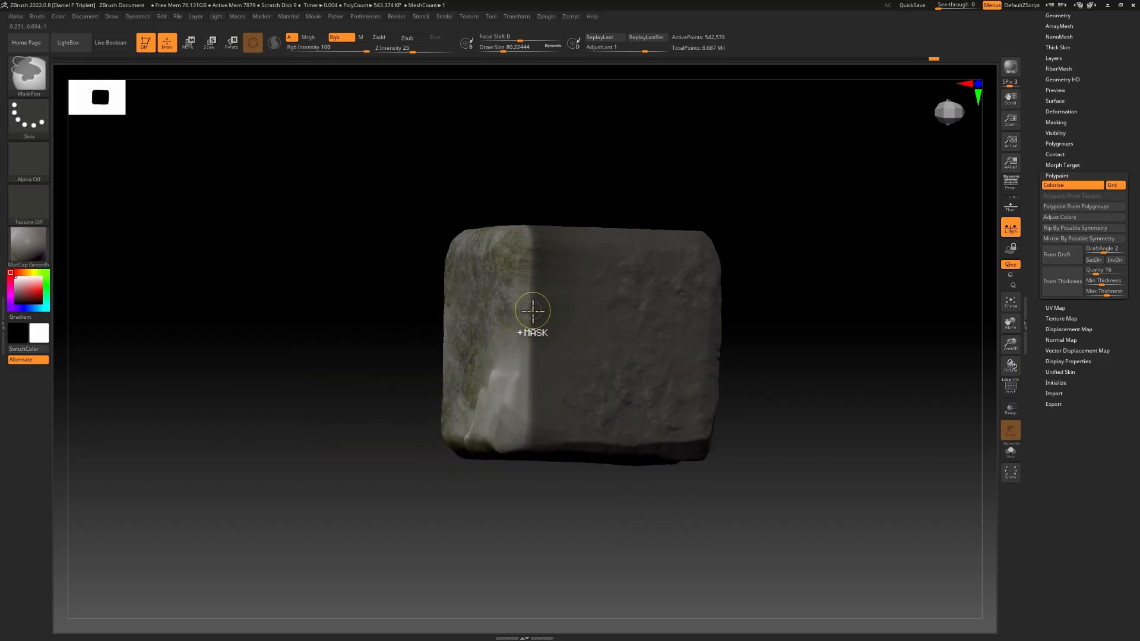
pyautogui.keyDown('ctrl'); pyautogui.click(534, 314); pyautogui.keyUp('ctrl')
pyautogui.moveTo(802, 267); pyautogui.dragTo(641, 308)
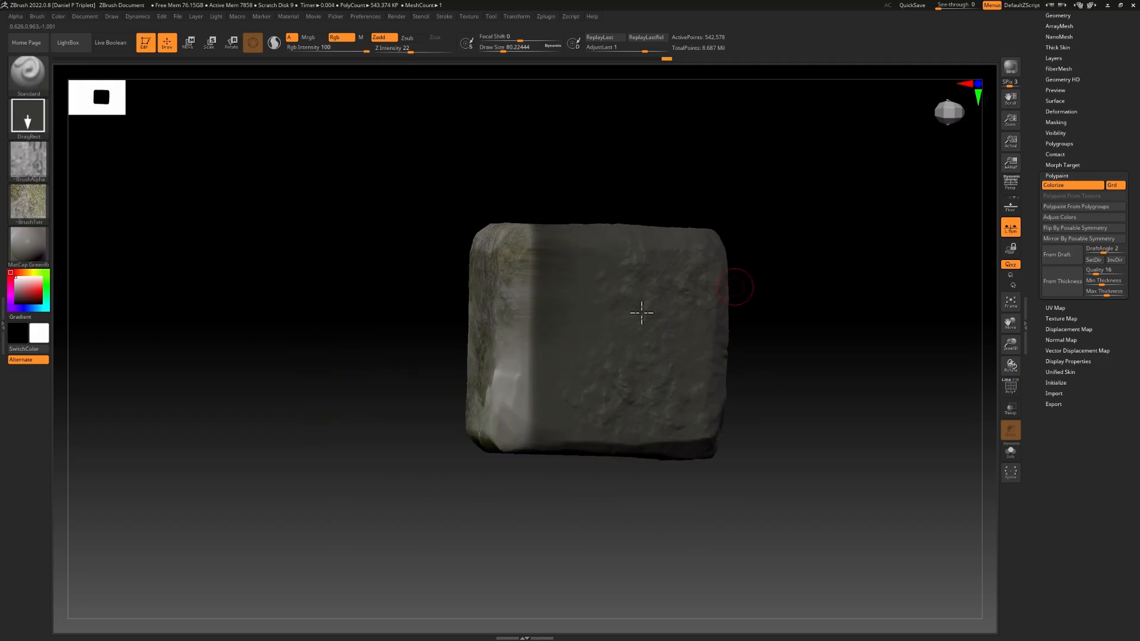
# Soften the side-face mask's border further and raise the block to subdivision level 3
pyautogui.keyDown('ctrl'); pyautogui.click(536, 315); pyautogui.keyUp('ctrl')
pyautogui.keyDown('ctrl'); pyautogui.click(534, 311); pyautogui.keyUp('ctrl')
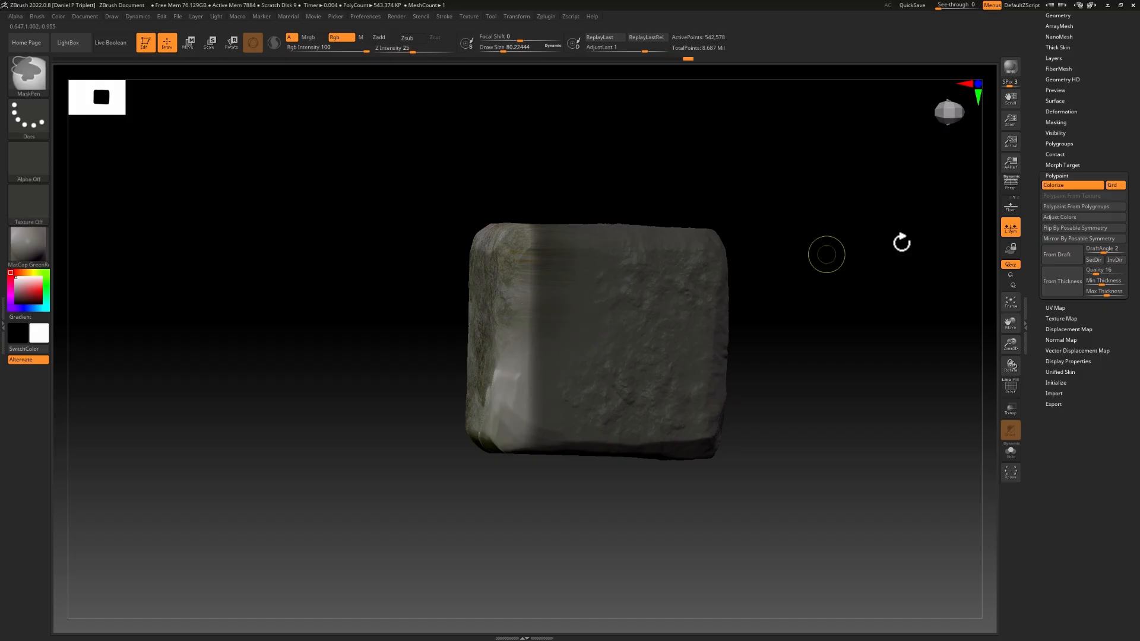
pyautogui.scroll(3, 1114, 119)
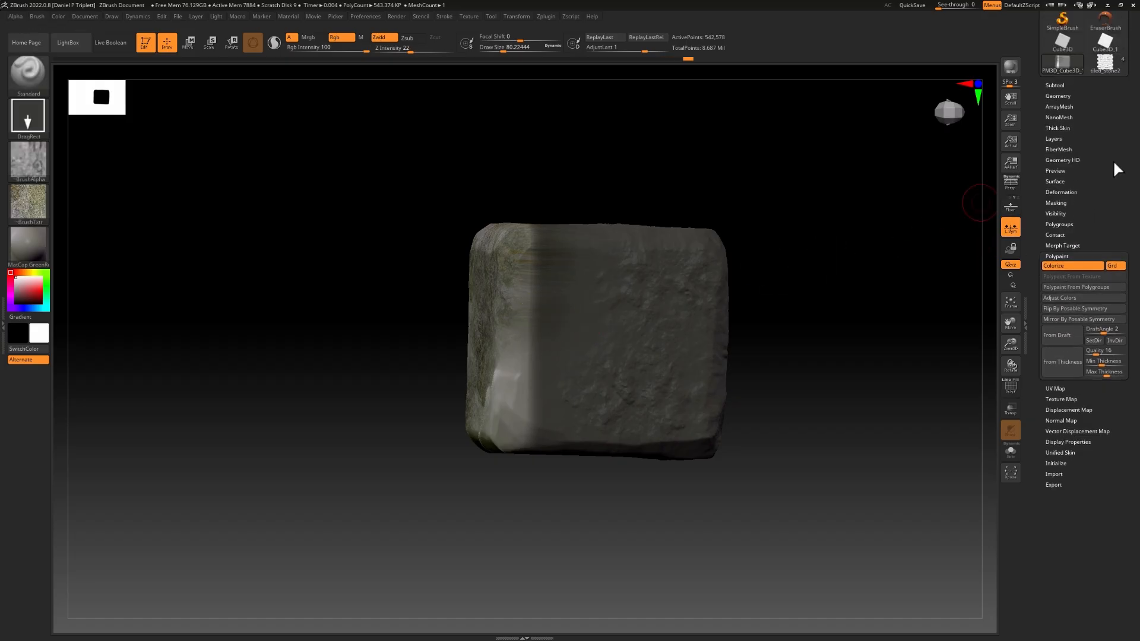
pyautogui.click(1054, 91)
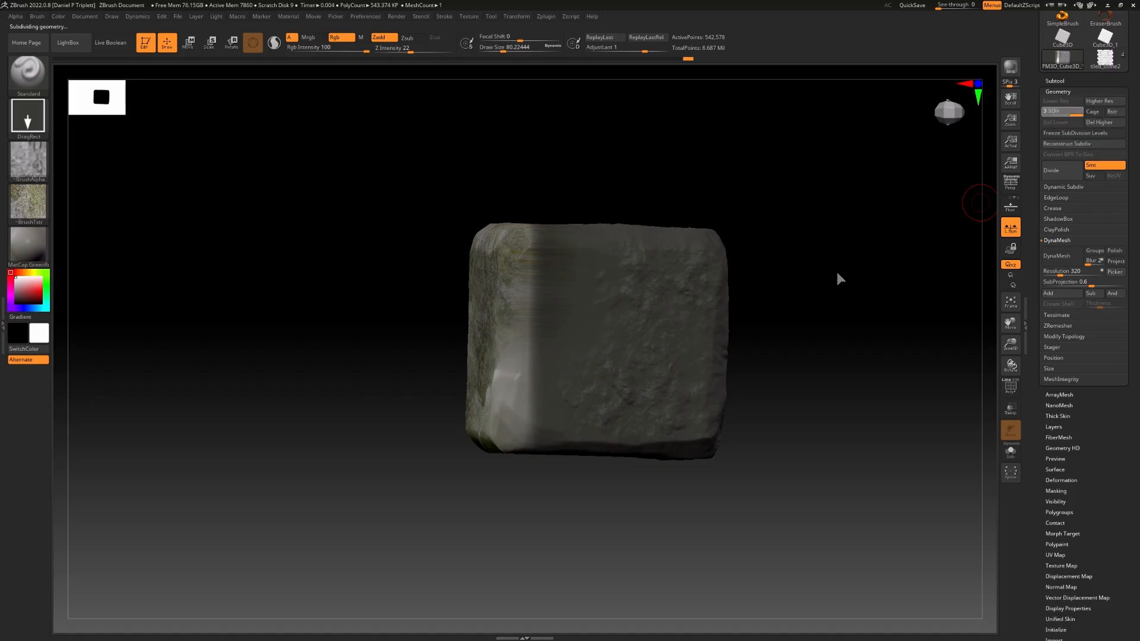
# Roll the undo history back to before the rock stamping on the smooth face and set the block to subdivision level 3
pyautogui.moveTo(840, 279); pyautogui.dragTo(812, 301)
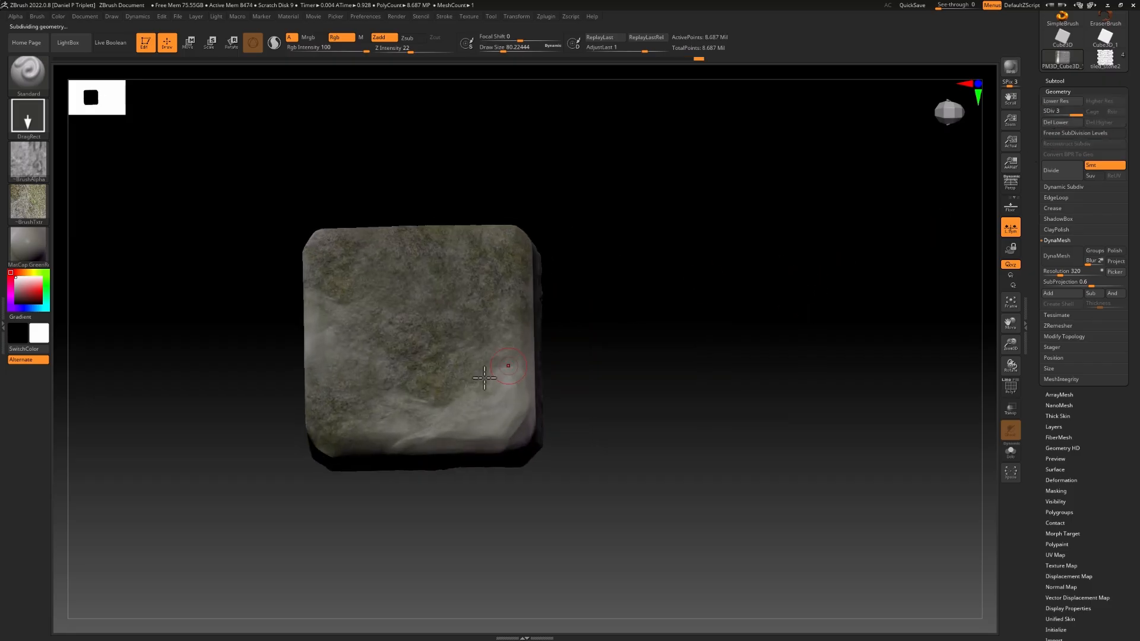
pyautogui.moveTo(677, 372)
pyautogui.mouseDown()
pyautogui.moveTo(690, 399)
pyautogui.moveTo(662, 374)
pyautogui.mouseUp()
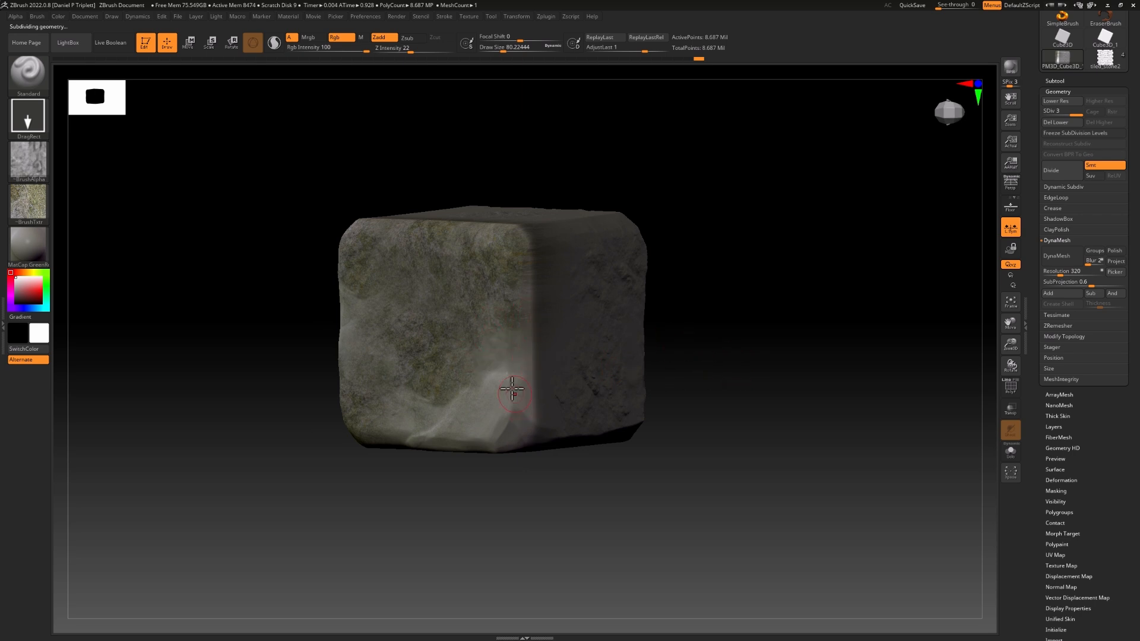
pyautogui.moveTo(770, 380); pyautogui.dragTo(754, 377)
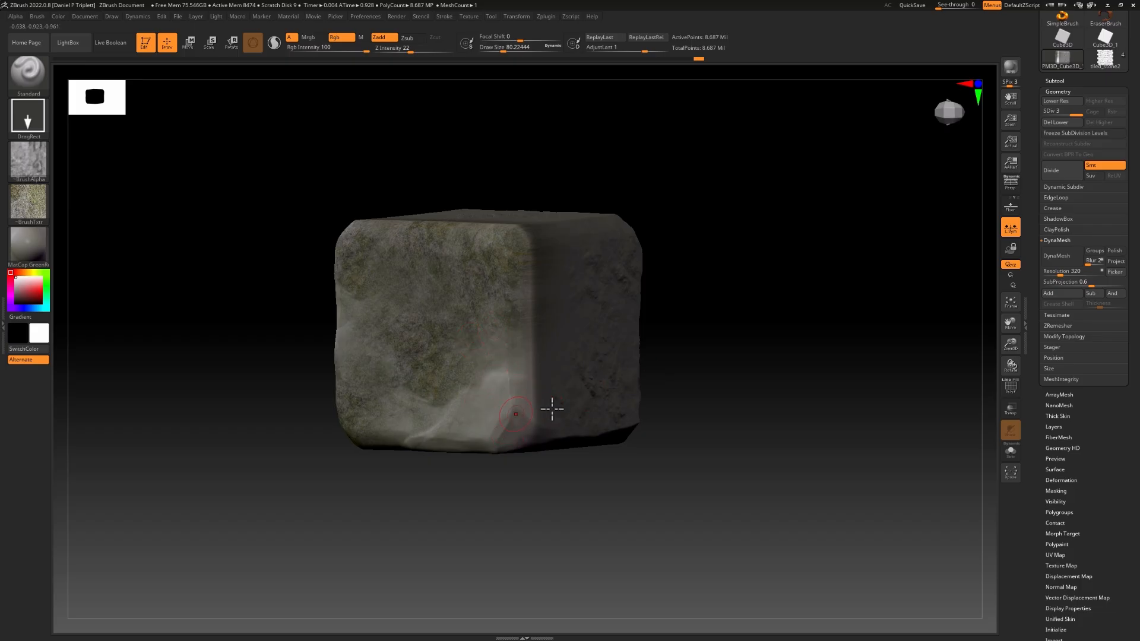
pyautogui.moveTo(780, 417); pyautogui.dragTo(804, 402)
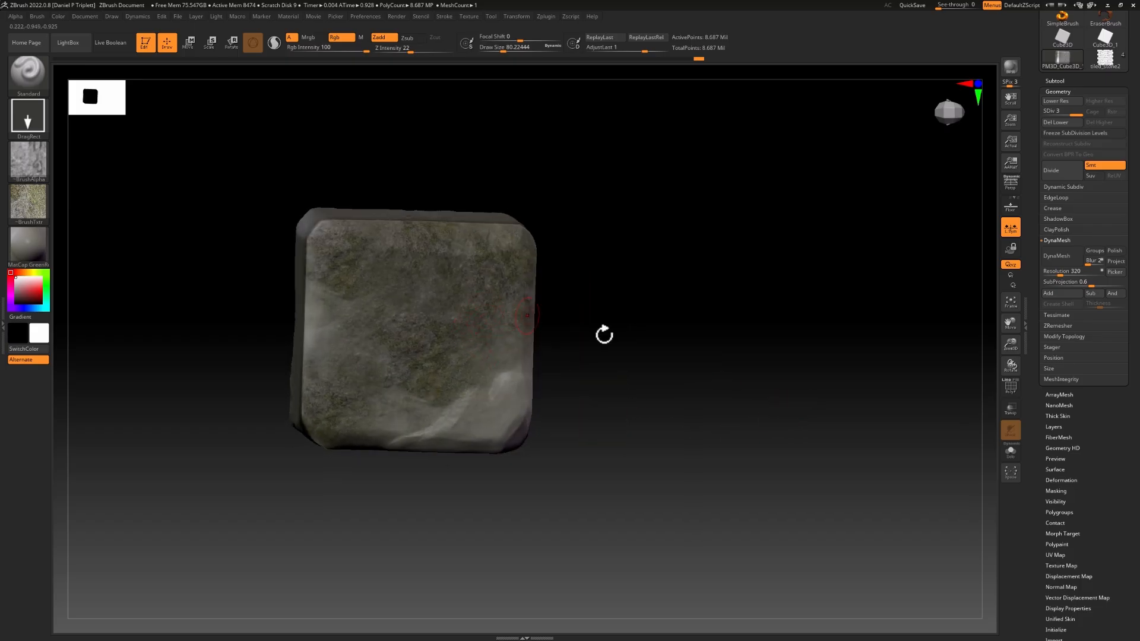
pyautogui.moveTo(604, 335); pyautogui.dragTo(658, 367)
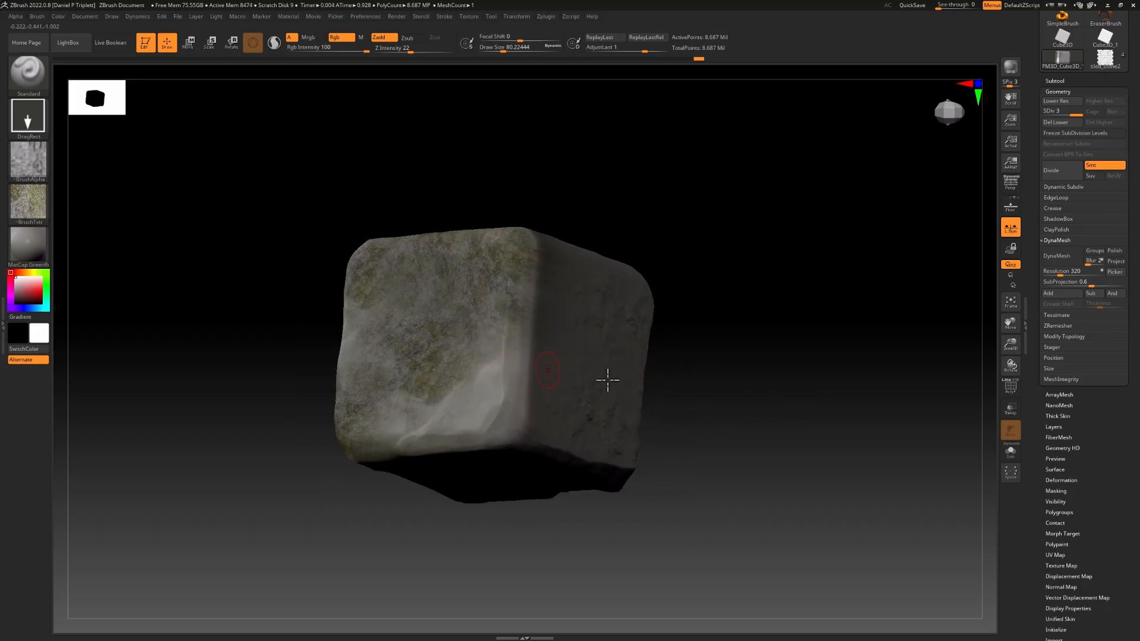
pyautogui.moveTo(760, 391)
pyautogui.mouseDown()
pyautogui.moveTo(754, 412)
pyautogui.moveTo(743, 379)
pyautogui.mouseUp()
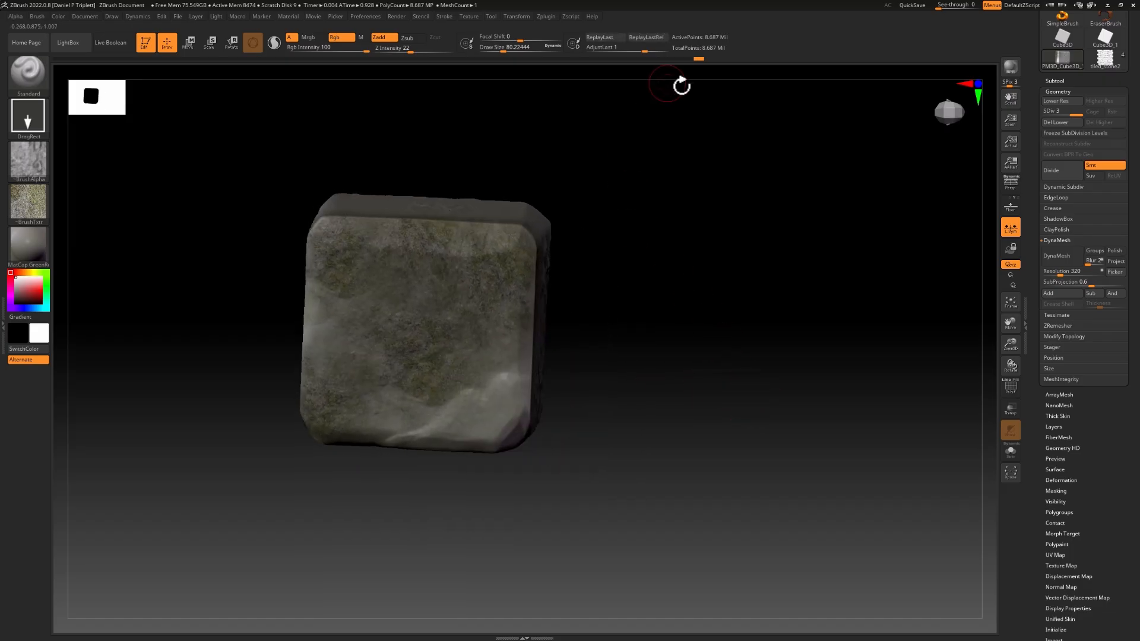
pyautogui.moveTo(696, 56); pyautogui.dragTo(605, 63)
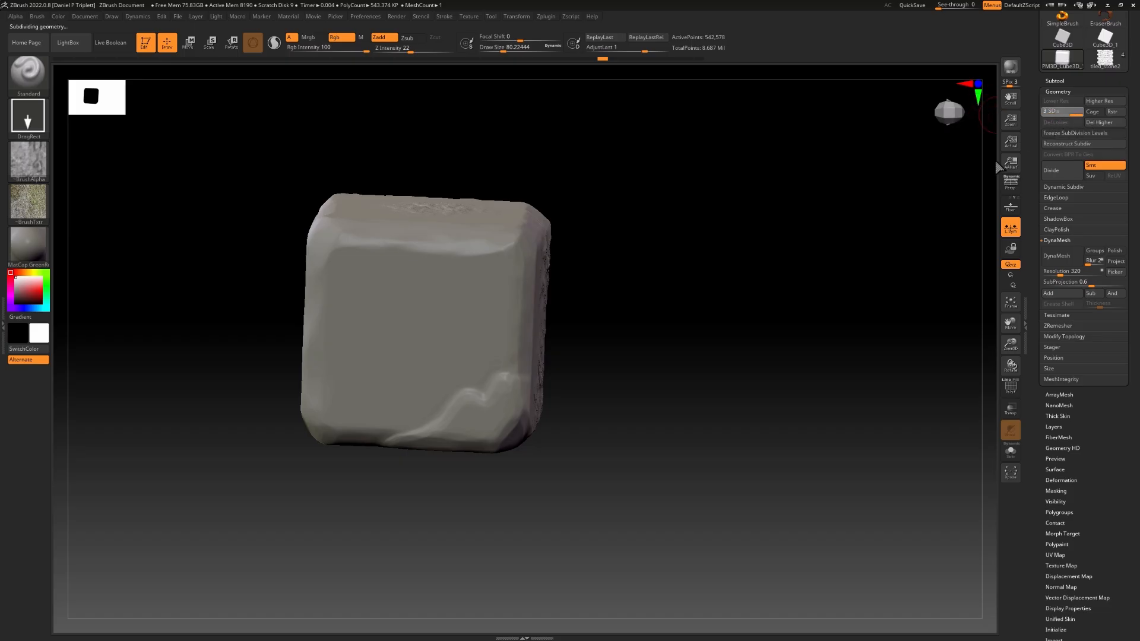
pyautogui.press('d')
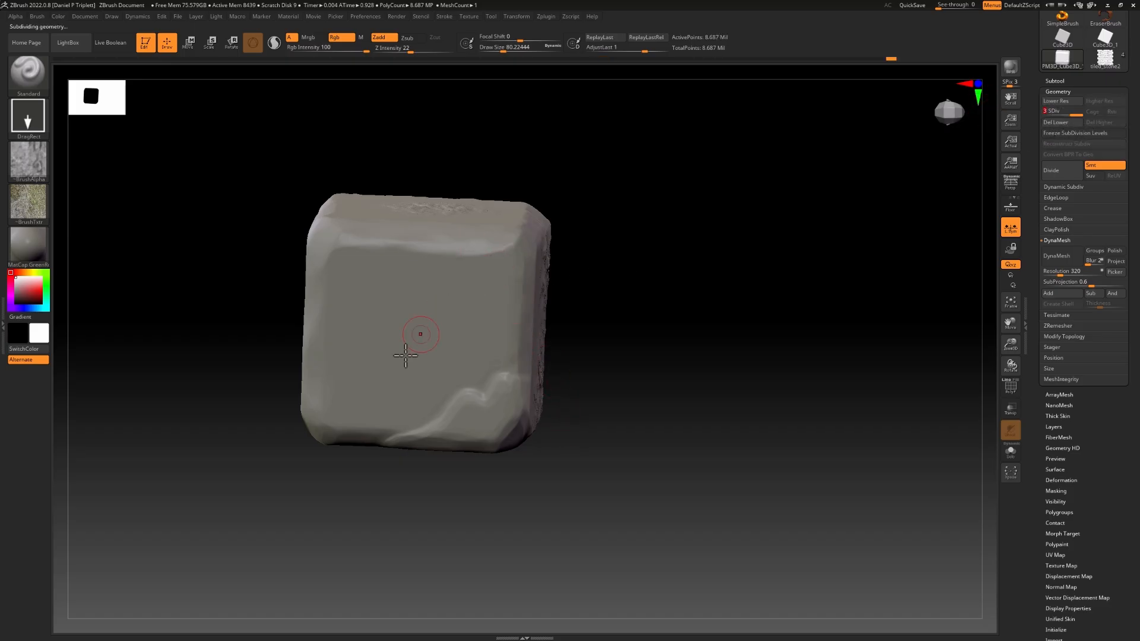
# Try one rock stamp on the centre of the plain face, undo it, and turn on Colorize for the block's polypaint
pyautogui.moveTo(410, 331); pyautogui.dragTo(491, 249)
pyautogui.hotkey('ctrl', 'z')
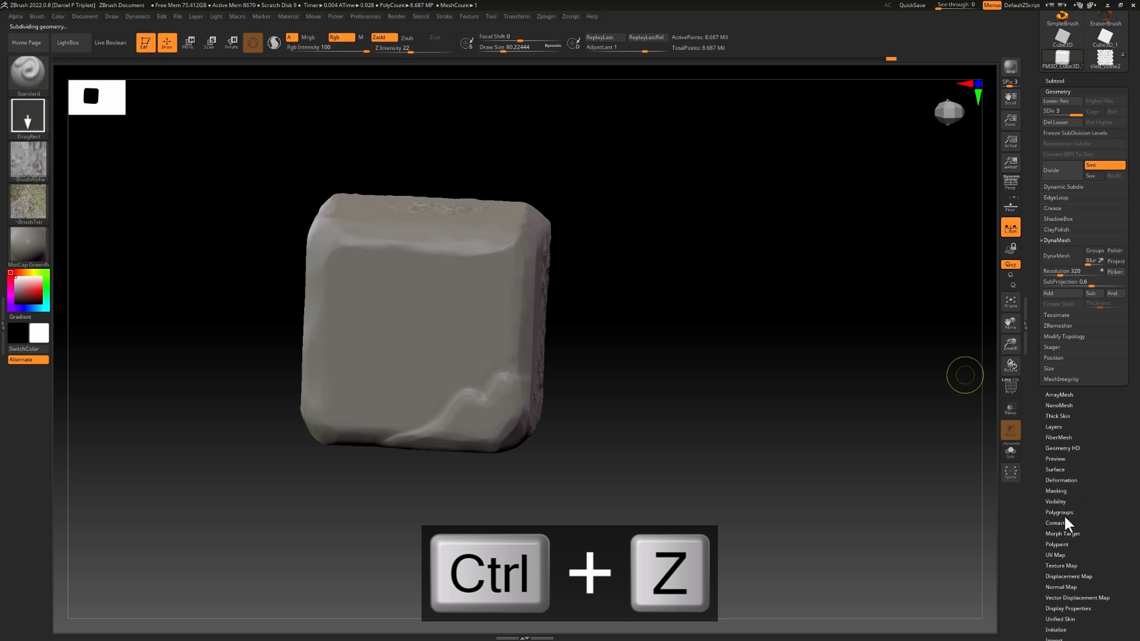
pyautogui.click(1060, 543)
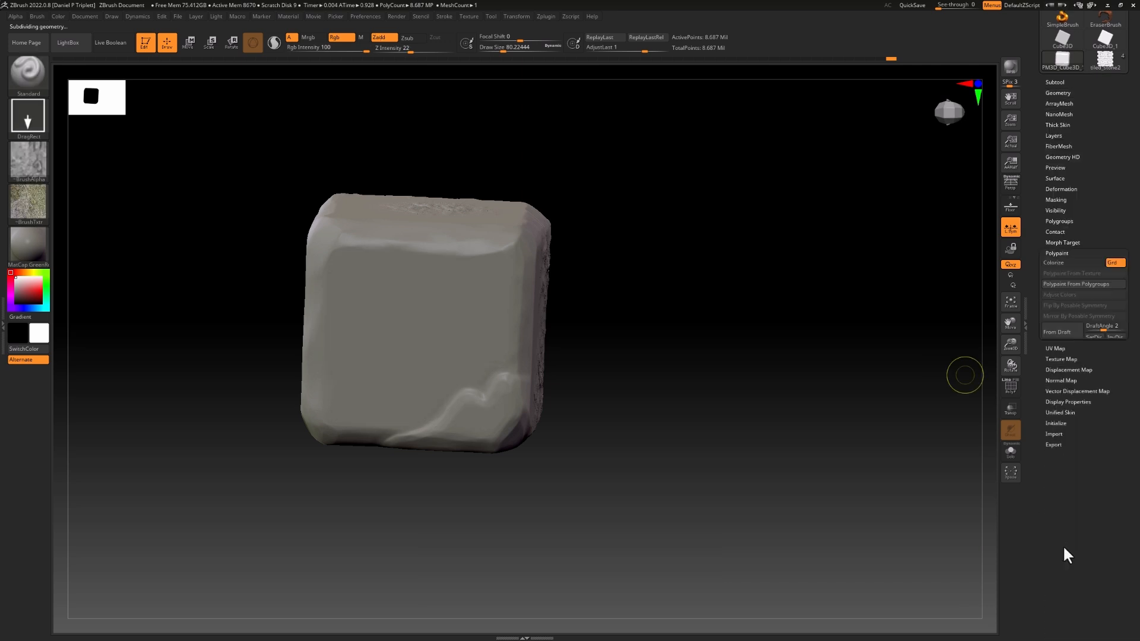
pyautogui.click(1063, 263)
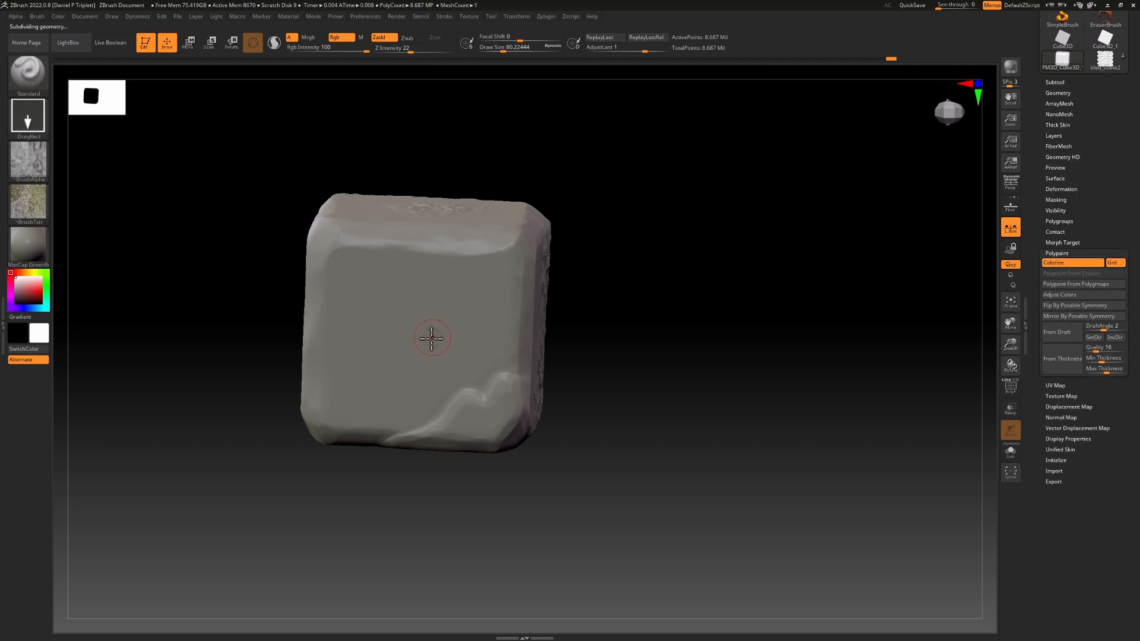
# Try stamping the rock alpha and texture over the face's centre and upper areas, and undo these stamps
pyautogui.moveTo(432, 338)
pyautogui.mouseDown()
pyautogui.moveTo(432, 318)
pyautogui.moveTo(481, 287)
pyautogui.moveTo(675, 295)
pyautogui.moveTo(631, 298)
pyautogui.mouseUp()
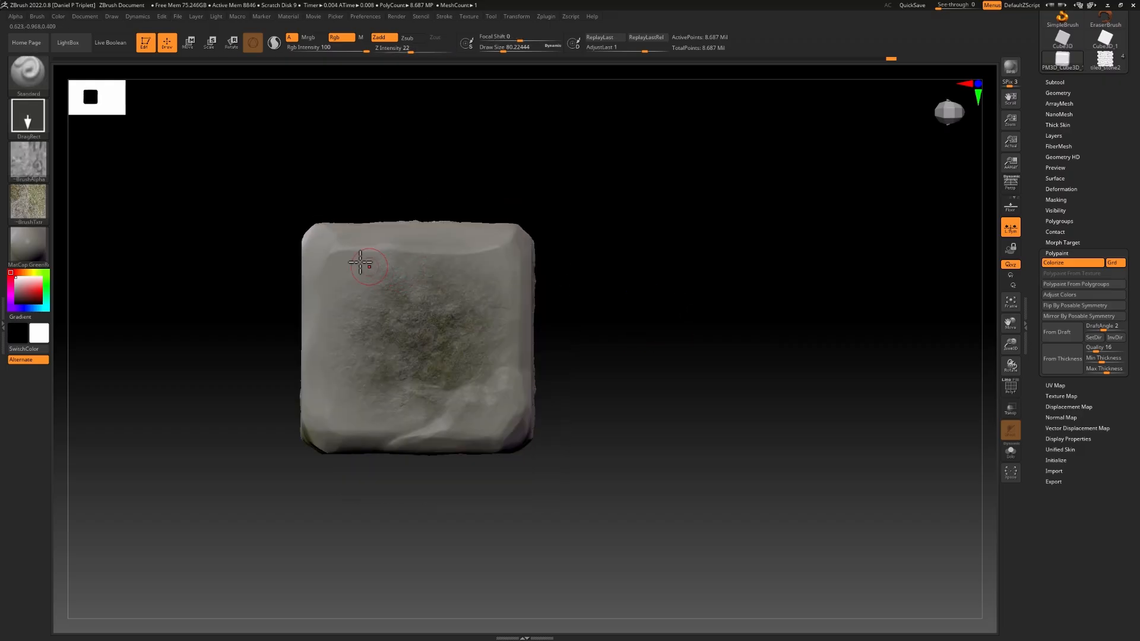
pyautogui.moveTo(407, 171)
pyautogui.keyDown('alt'); pyautogui.mouseDown()
pyautogui.moveTo(440, 281)
pyautogui.moveTo(484, 349)
pyautogui.moveTo(381, 223)
pyautogui.moveTo(384, 197)
pyautogui.moveTo(438, 197)
pyautogui.moveTo(438, 299)
pyautogui.moveTo(377, 346)
pyautogui.mouseUp(); pyautogui.keyUp('alt')
pyautogui.moveTo(430, 204); pyautogui.dragTo(541, 218)
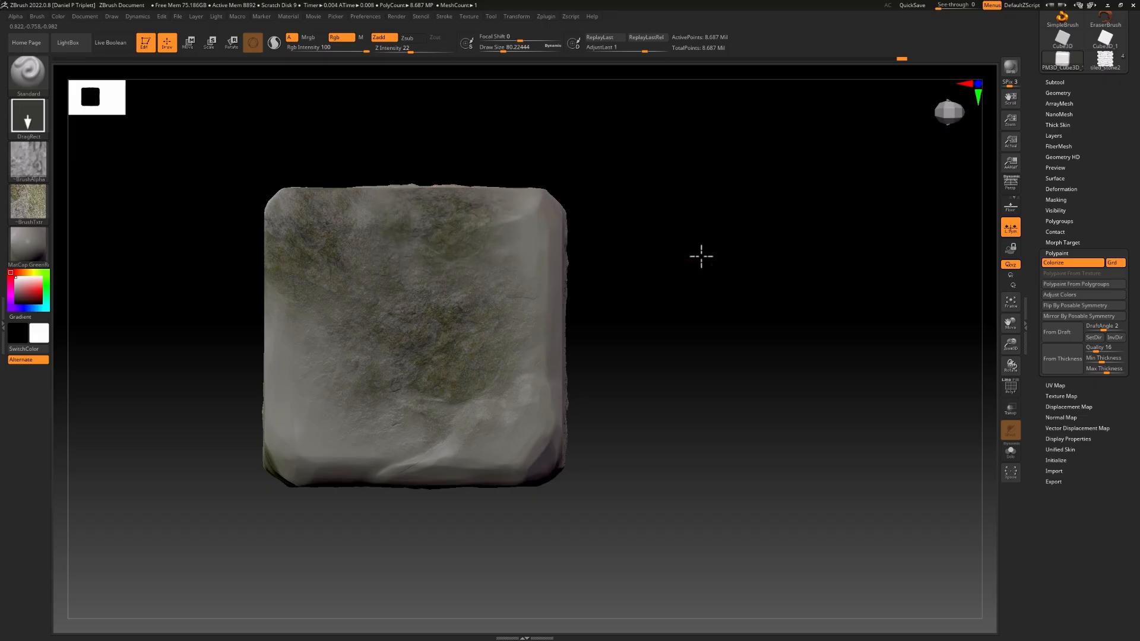
pyautogui.moveTo(701, 256)
pyautogui.mouseDown()
pyautogui.moveTo(687, 323)
pyautogui.moveTo(606, 265)
pyautogui.moveTo(674, 260)
pyautogui.moveTo(700, 221)
pyautogui.moveTo(712, 244)
pyautogui.mouseUp()
pyautogui.hotkey('ctrl', 'z')
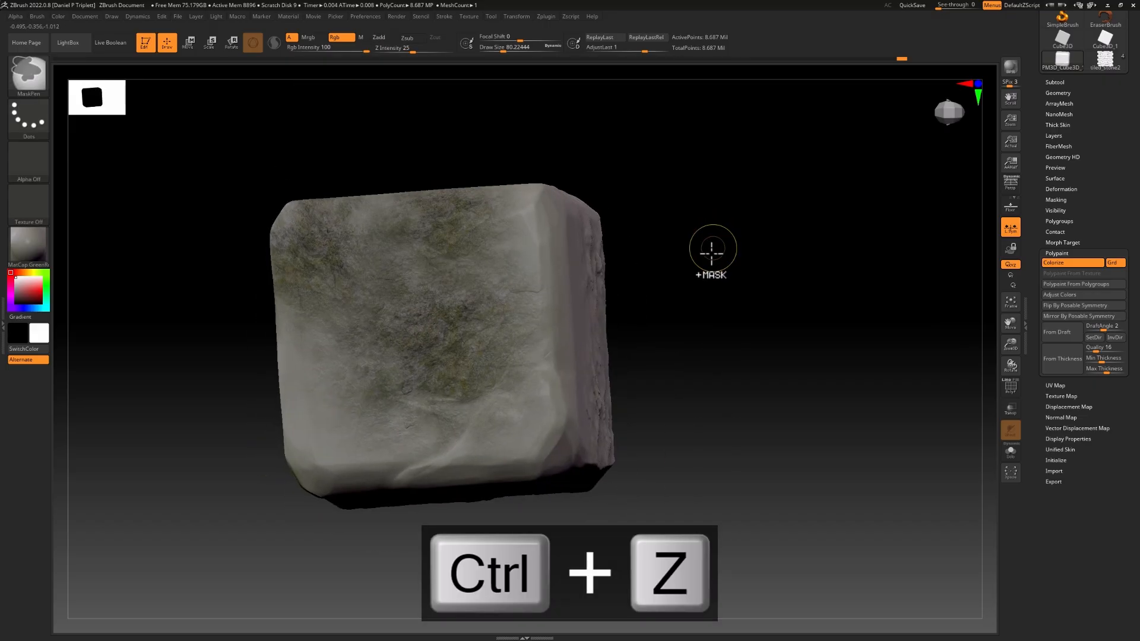
pyautogui.hotkey('ctrl', 'z')
pyautogui.hotkey('ctrl', 'z')
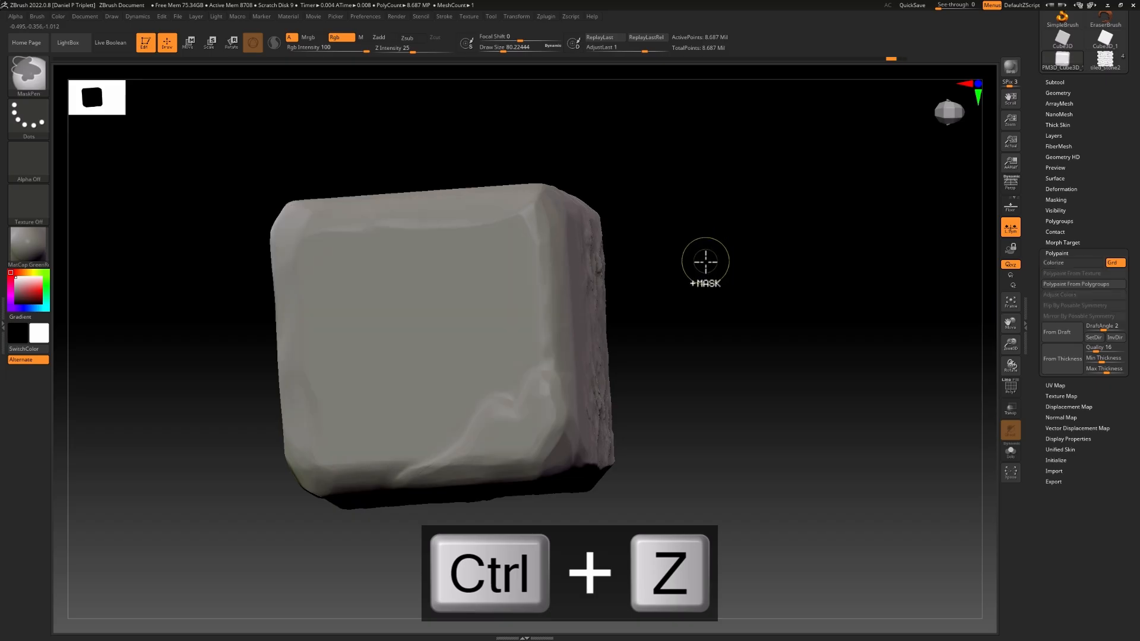
# Switch the Standard brush to Zsub, try a rock stamp on the centre of the face, and undo it
pyautogui.moveTo(702, 257)
pyautogui.mouseDown()
pyautogui.moveTo(728, 267)
pyautogui.moveTo(697, 237)
pyautogui.mouseUp()
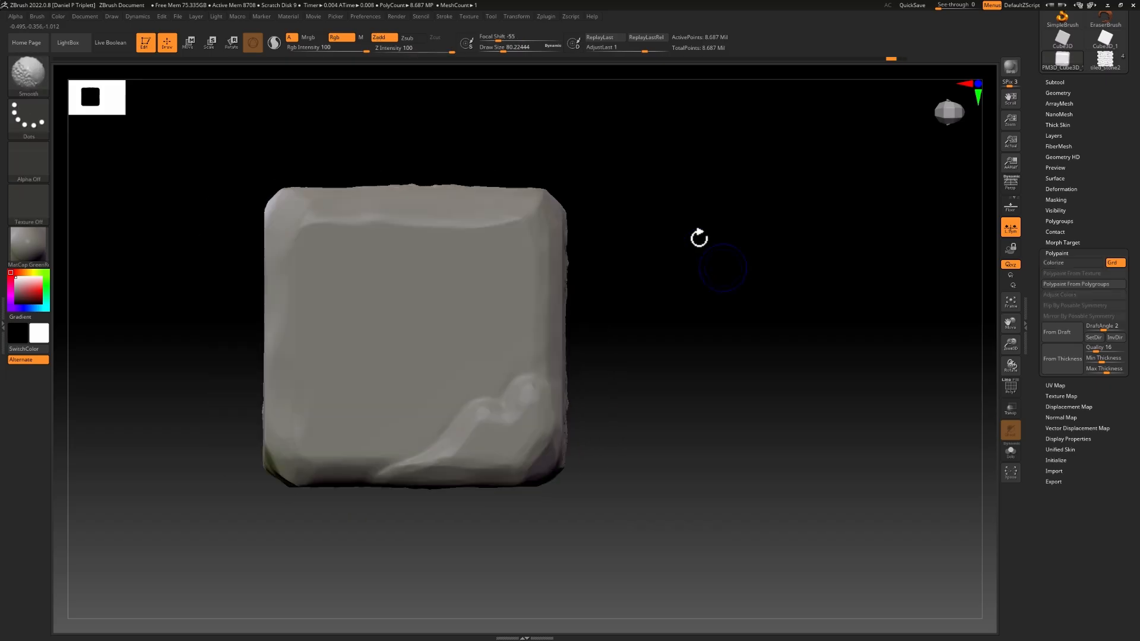
pyautogui.click(413, 39)
pyautogui.moveTo(415, 336)
pyautogui.mouseDown()
pyautogui.moveTo(521, 275)
pyautogui.moveTo(547, 277)
pyautogui.mouseUp()
pyautogui.moveTo(664, 247)
pyautogui.mouseDown()
pyautogui.moveTo(701, 252)
pyautogui.moveTo(670, 260)
pyautogui.moveTo(675, 231)
pyautogui.moveTo(657, 212)
pyautogui.moveTo(665, 252)
pyautogui.mouseUp()
pyautogui.press('ctrl')
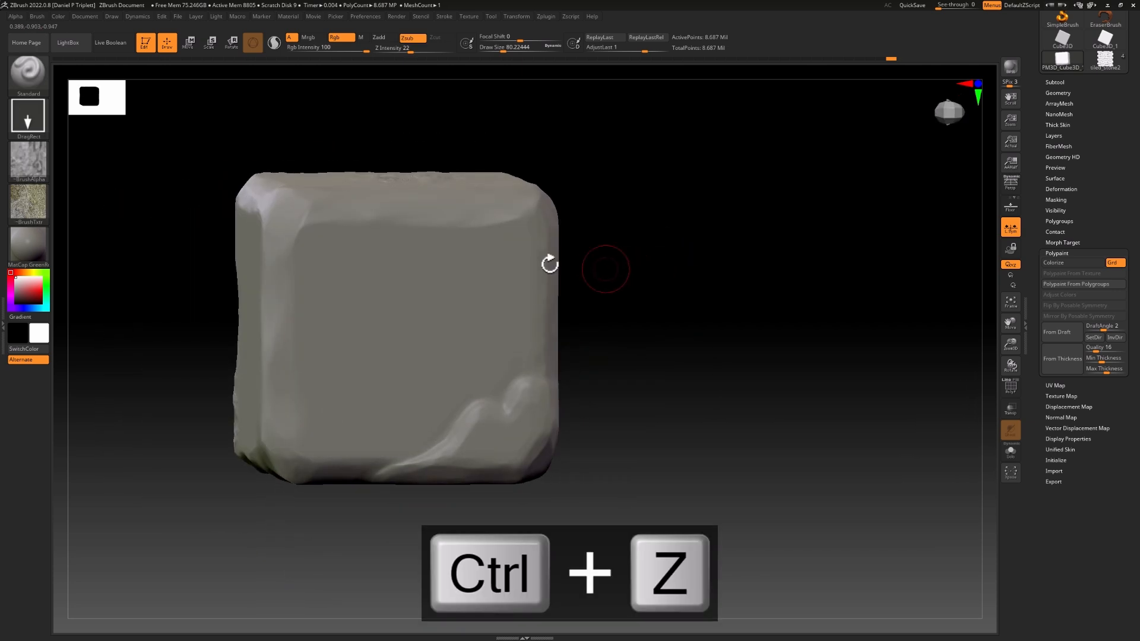
# Try stamping uncoloured rock relief across the face, with Zsub at the lower left and Zadd elsewhere, and undo all of it
pyautogui.moveTo(702, 252); pyautogui.dragTo(529, 291)
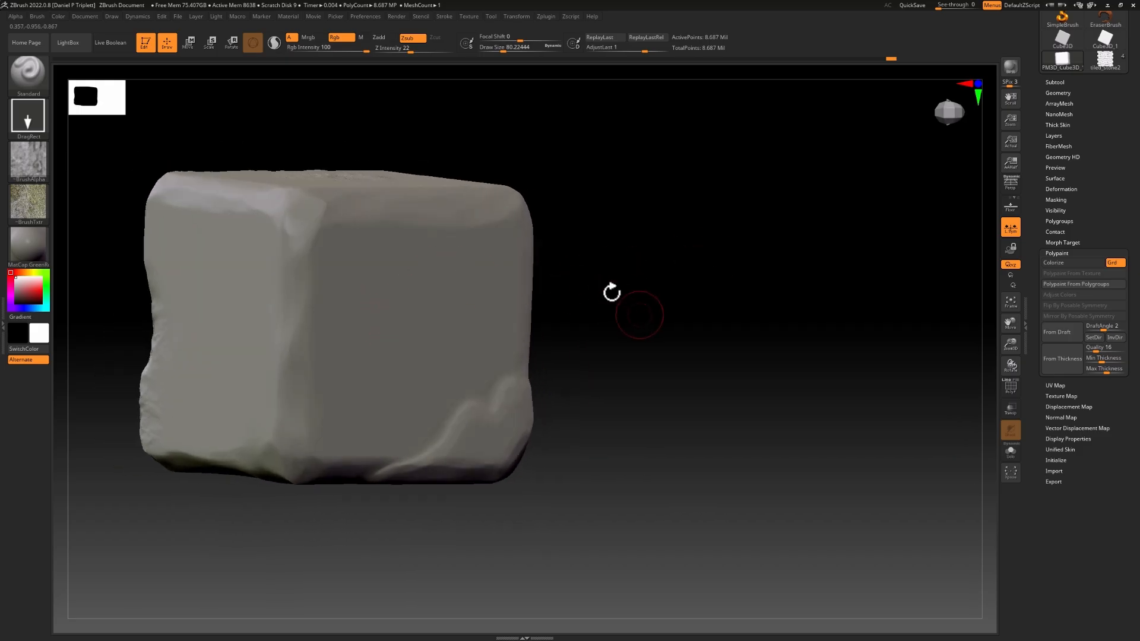
pyautogui.moveTo(610, 295); pyautogui.dragTo(641, 314)
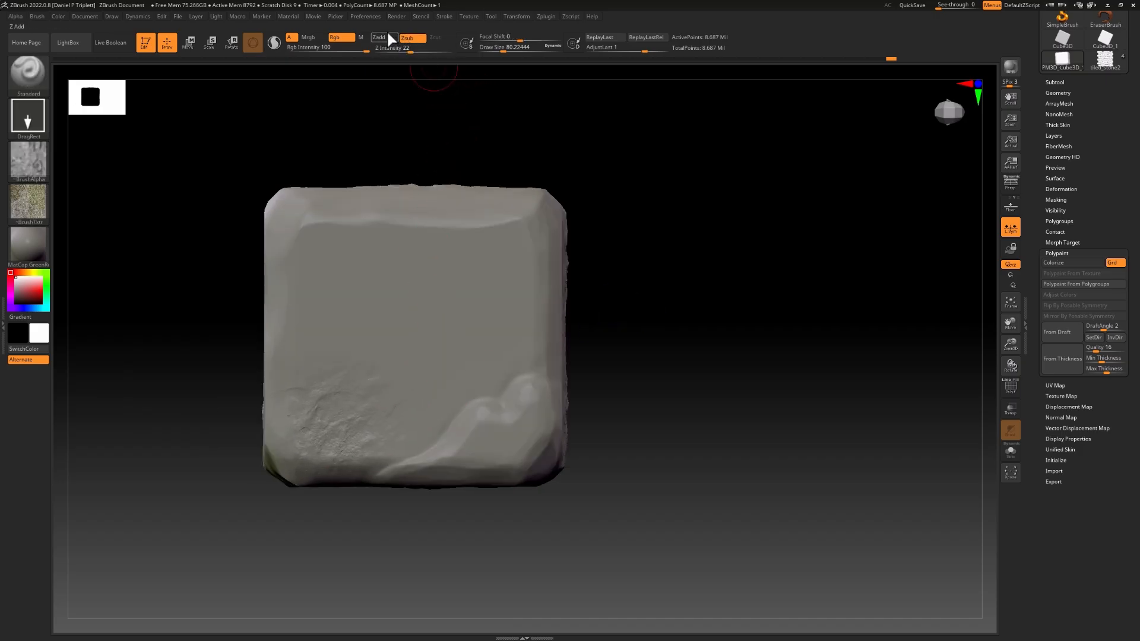
pyautogui.moveTo(456, 288); pyautogui.dragTo(502, 254)
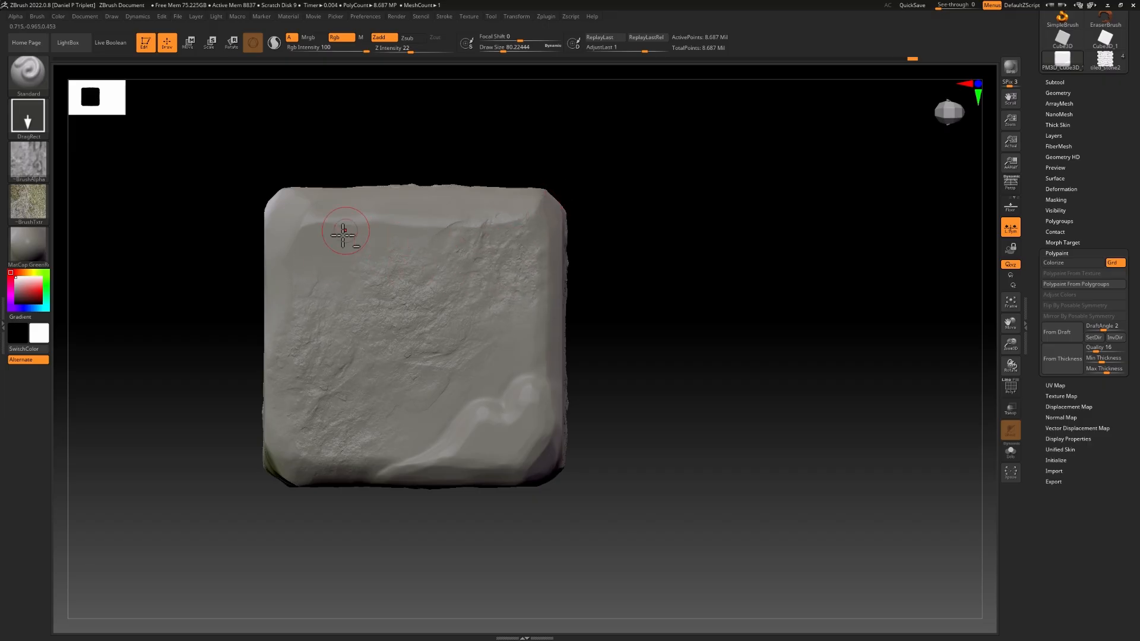
pyautogui.moveTo(320, 244)
pyautogui.mouseDown()
pyautogui.moveTo(366, 212)
pyautogui.moveTo(434, 226)
pyautogui.mouseUp()
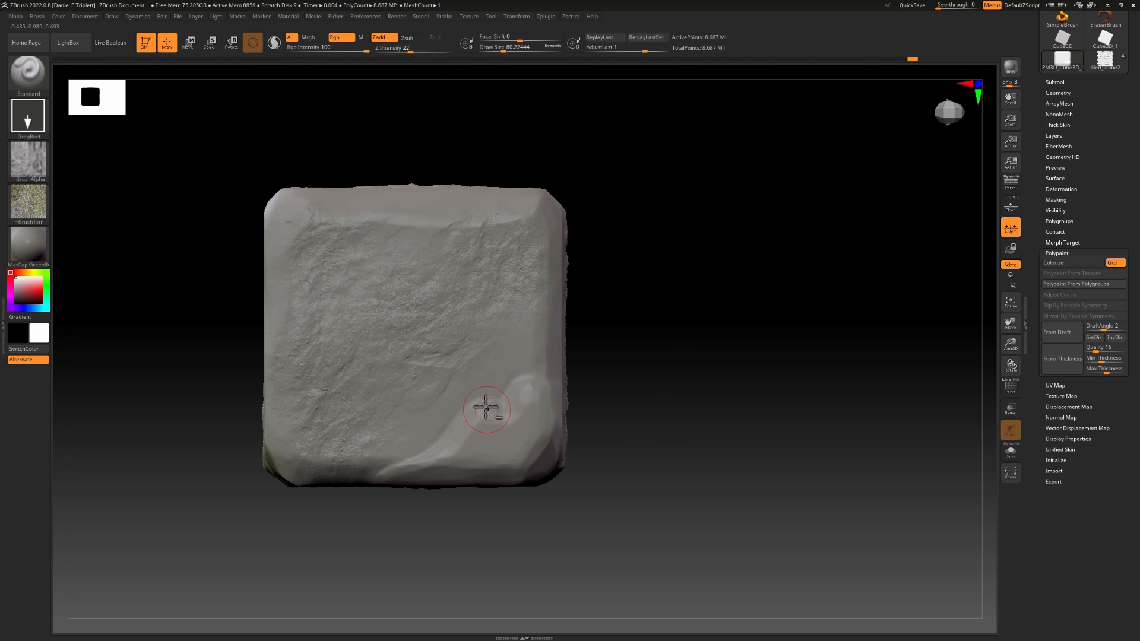
pyautogui.moveTo(487, 415); pyautogui.dragTo(511, 397)
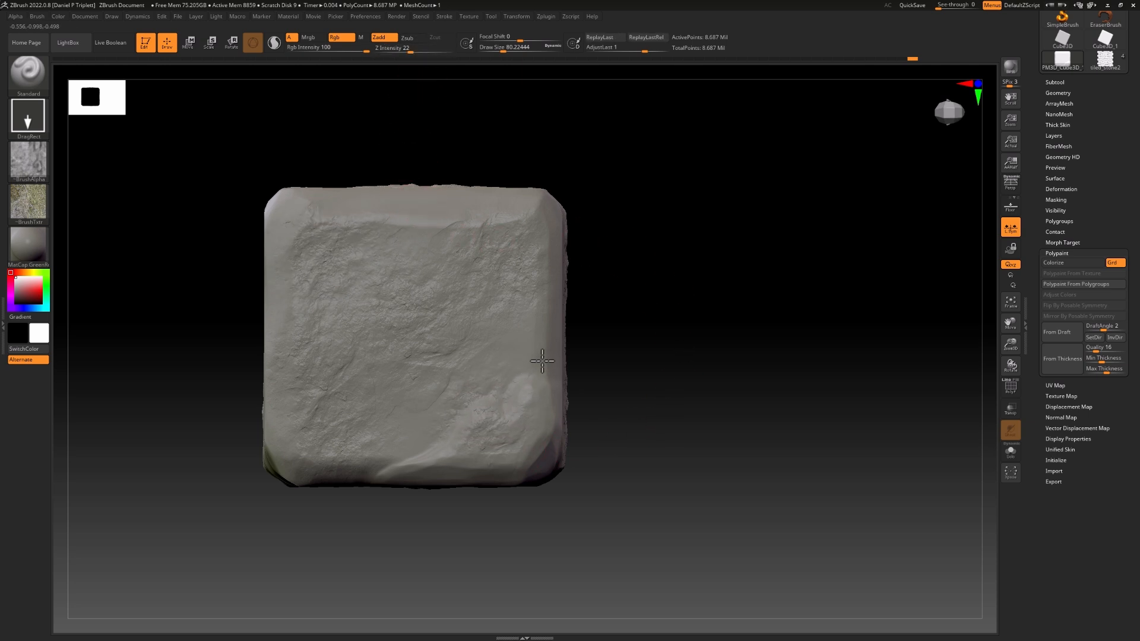
pyautogui.hotkey('ctrl', 'z')
pyautogui.hotkey('ctrl', 'z')
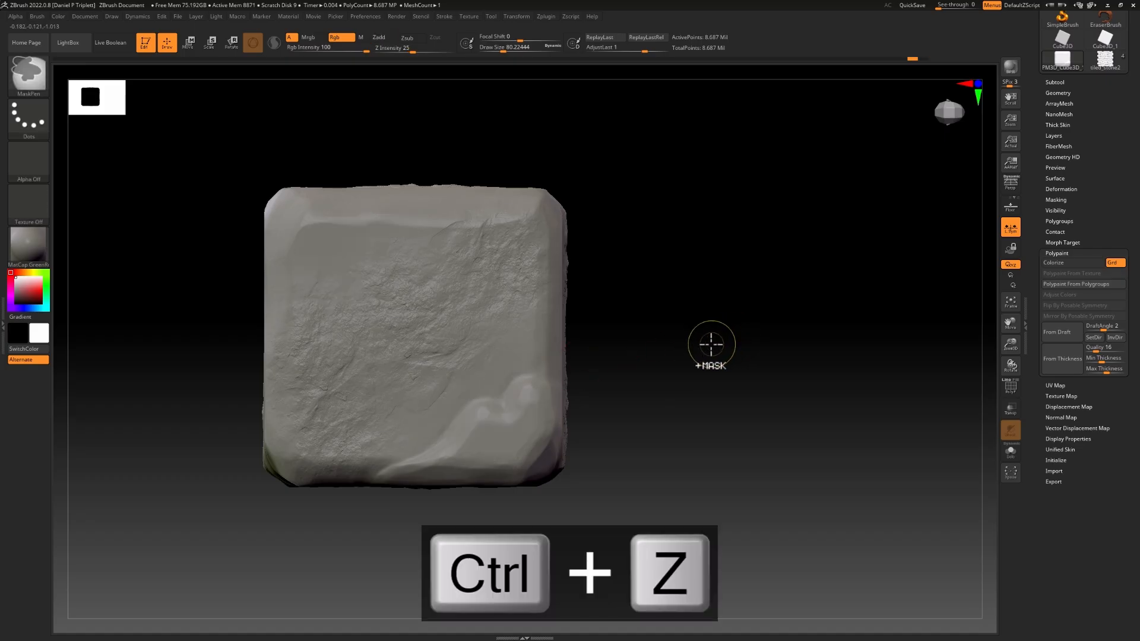
pyautogui.hotkey('ctrl', 'z')
pyautogui.hotkey('ctrl', 'z')
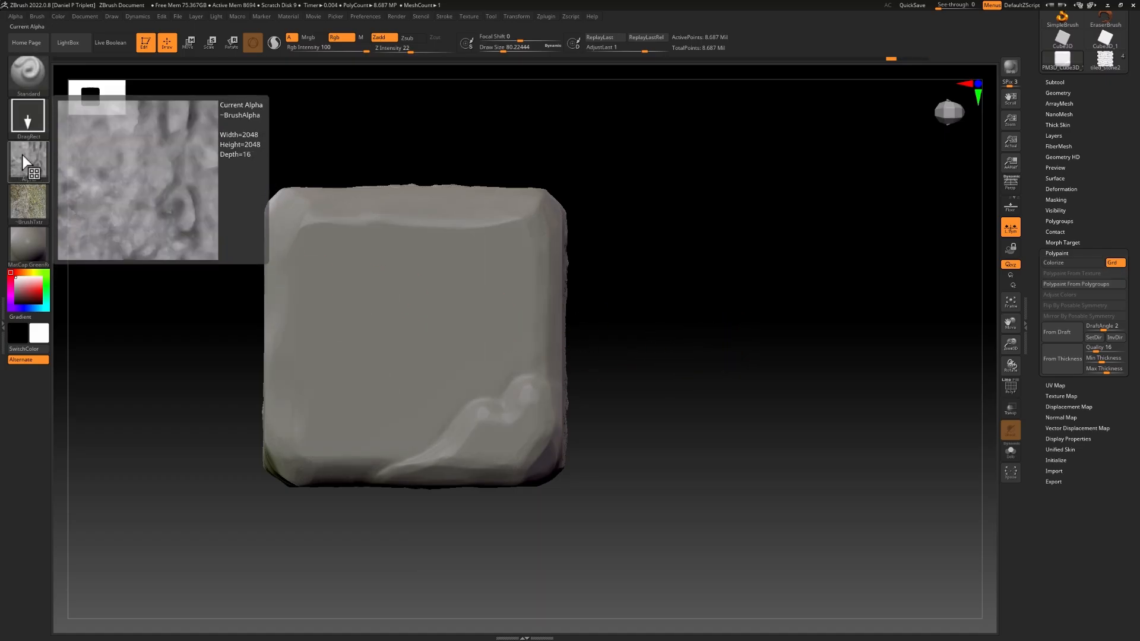
# Turn on polypaint Colorize and stamp the rock alpha and texture over the lower-right, upper-left, lower-left and upper-right areas of the face
pyautogui.moveTo(33, 208)
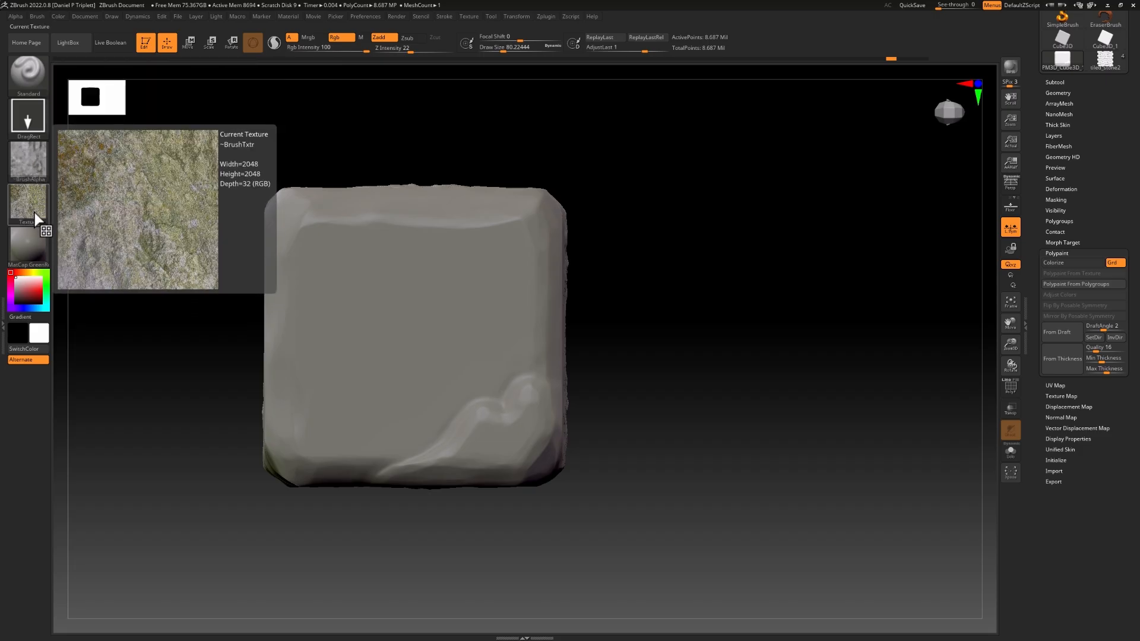
pyautogui.click(1055, 262)
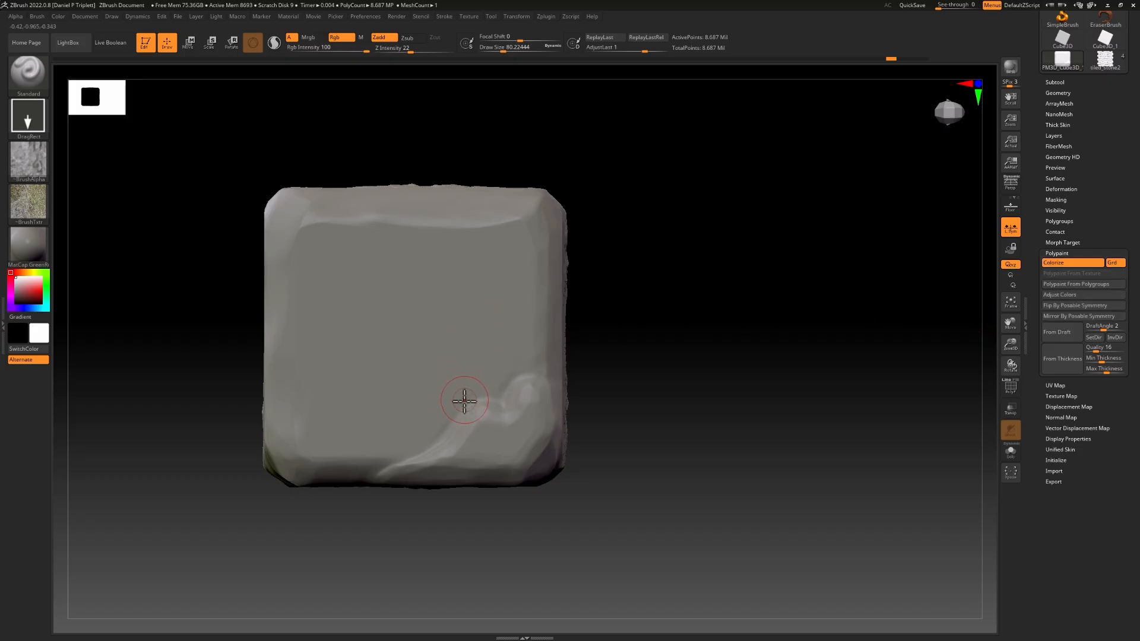
pyautogui.moveTo(465, 401); pyautogui.dragTo(532, 287)
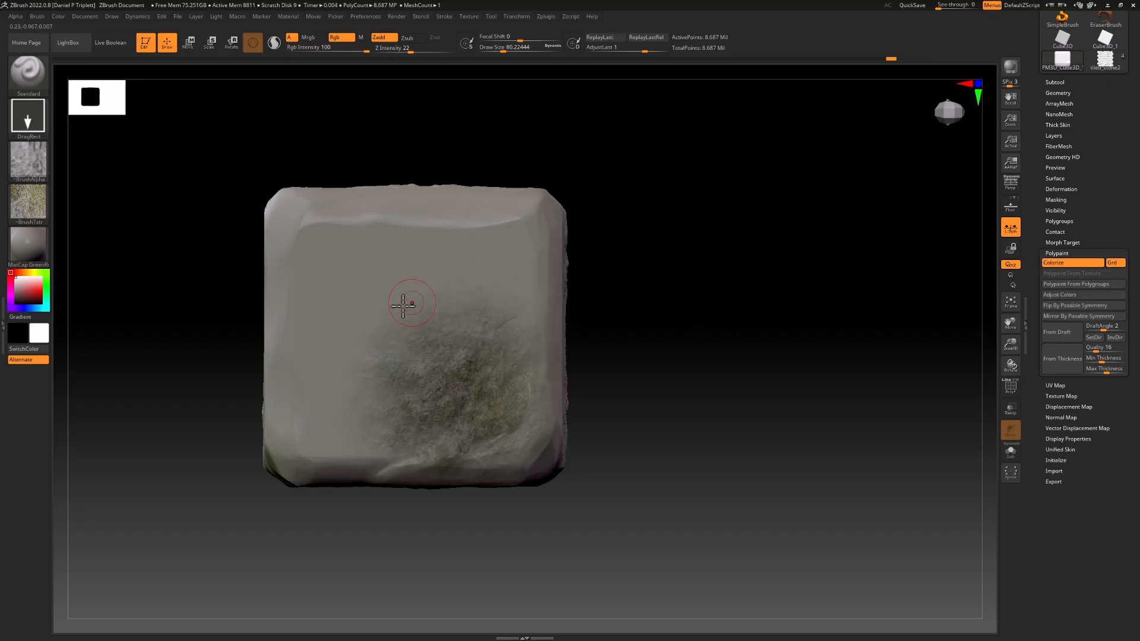
pyautogui.moveTo(403, 305); pyautogui.dragTo(510, 242)
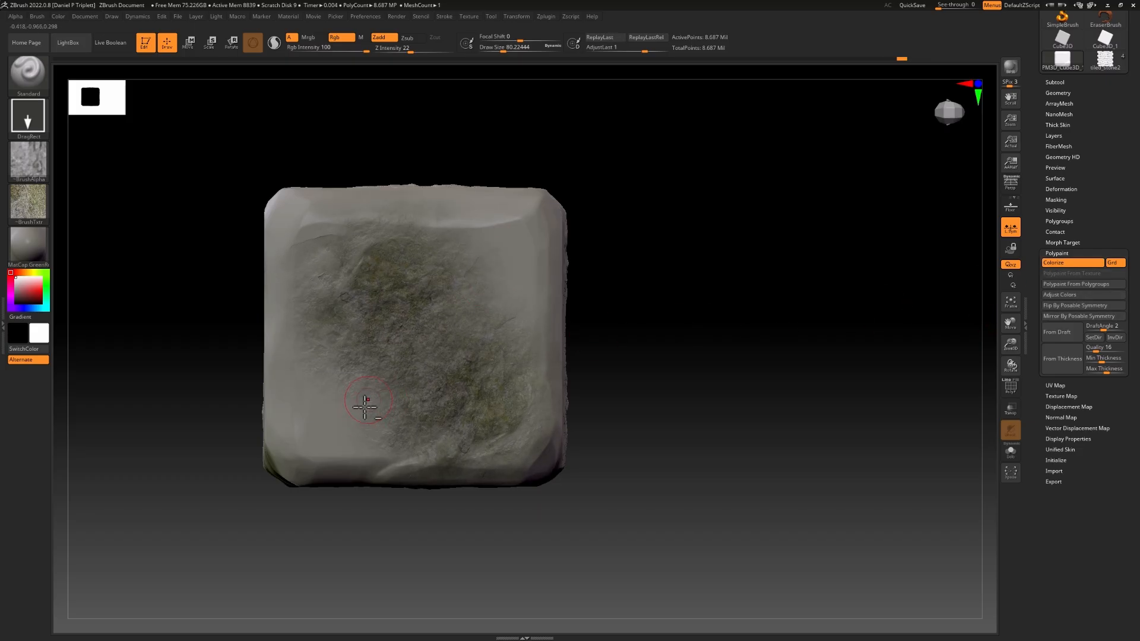
pyautogui.moveTo(328, 422); pyautogui.dragTo(356, 325)
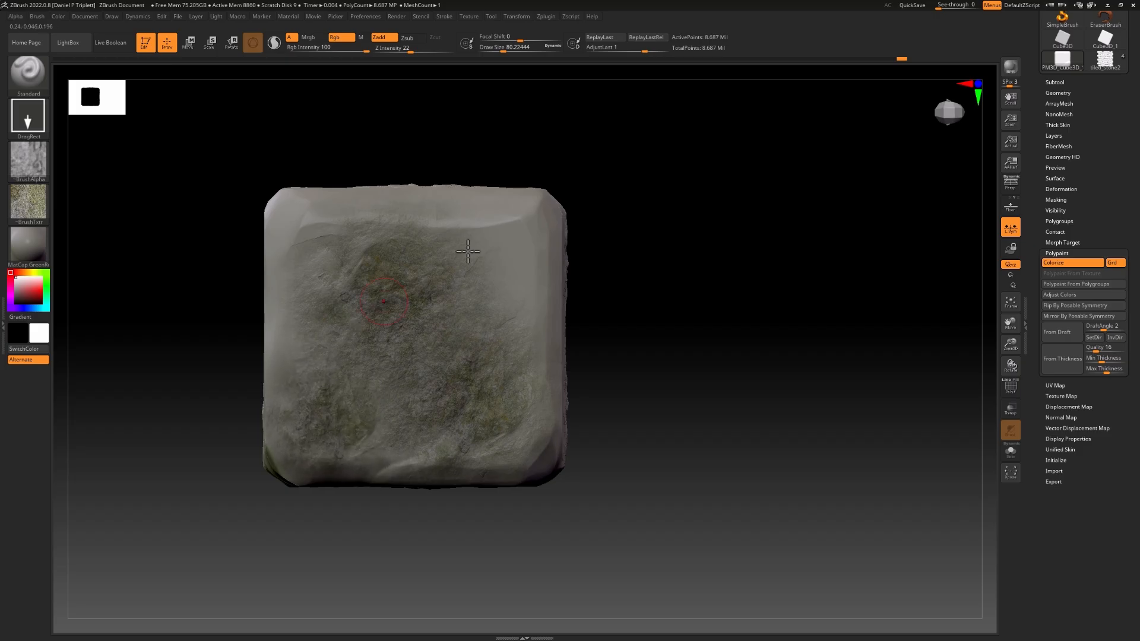
pyautogui.moveTo(518, 266); pyautogui.dragTo(661, 254)
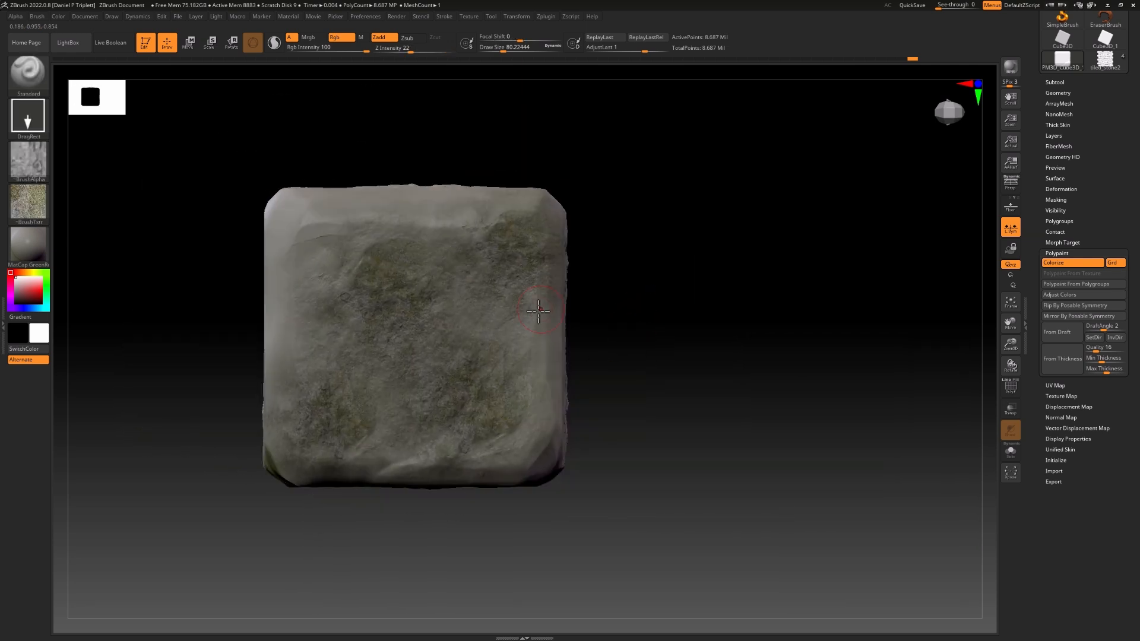
# Change the block's material to SkinShade4
pyautogui.moveTo(670, 337)
pyautogui.mouseDown()
pyautogui.moveTo(641, 349)
pyautogui.moveTo(567, 337)
pyautogui.moveTo(672, 318)
pyautogui.moveTo(676, 349)
pyautogui.moveTo(683, 338)
pyautogui.moveTo(662, 337)
pyautogui.mouseUp()
pyautogui.click(28, 251)
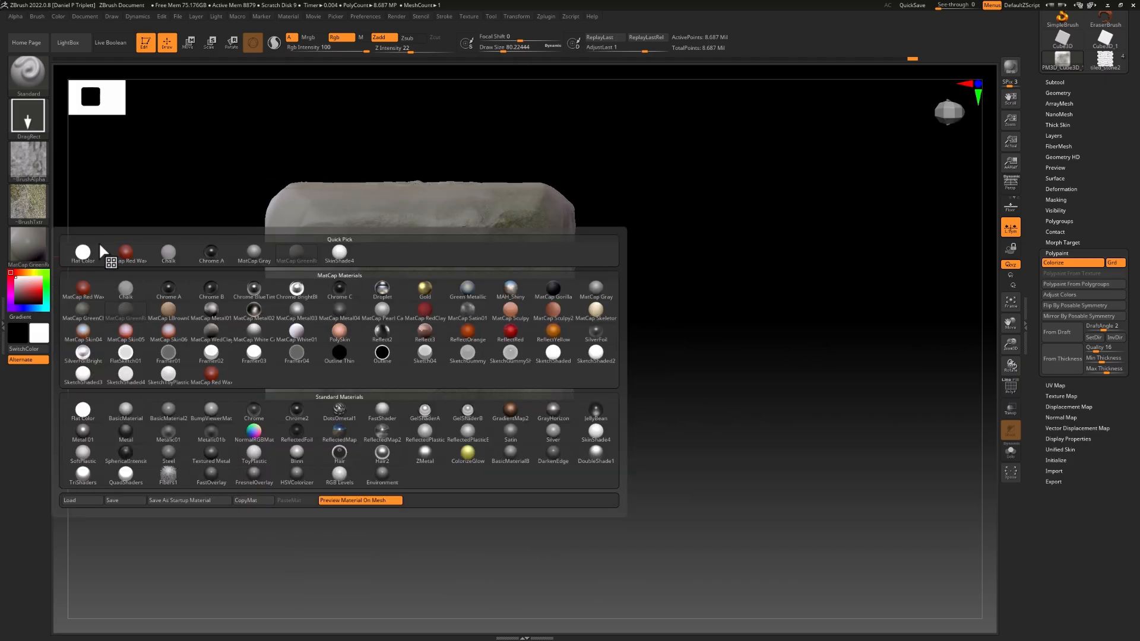
pyautogui.click(340, 254)
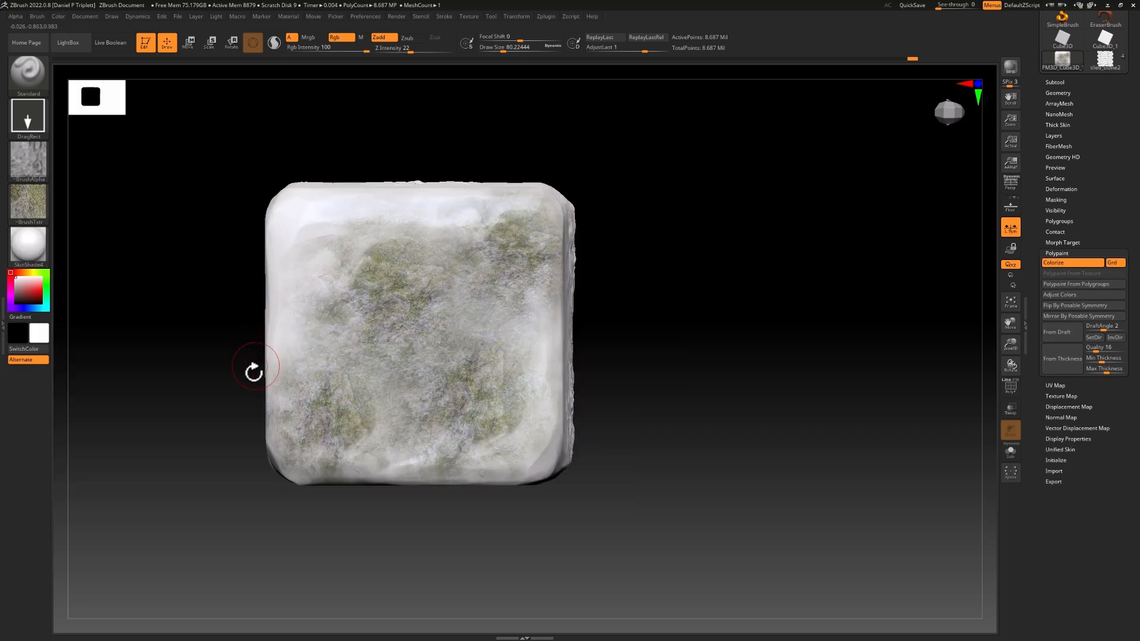
# Switch the block's material to Flat Color and stamp the rock texture over the lower centre and lower-right areas of the face
pyautogui.moveTo(254, 369); pyautogui.dragTo(147, 359)
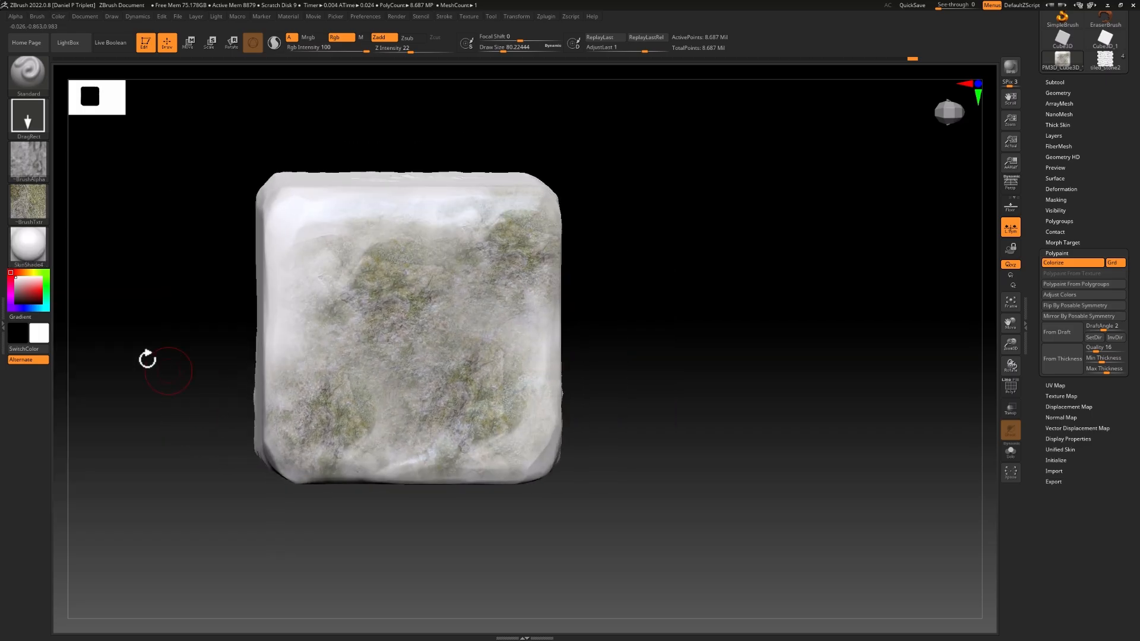
pyautogui.click(34, 257)
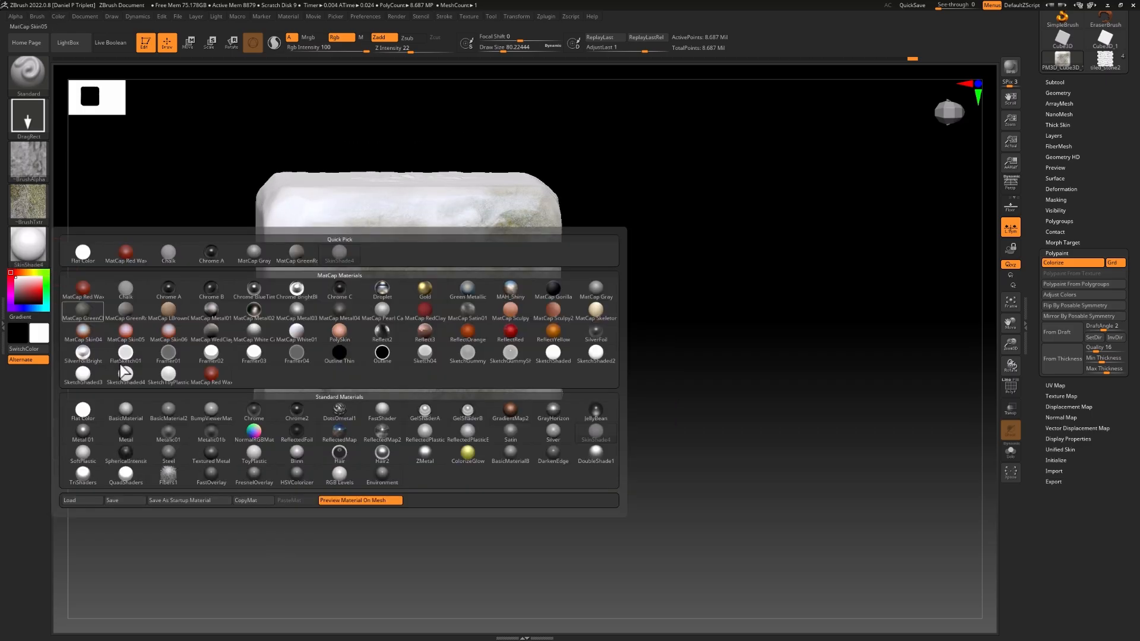
pyautogui.click(82, 411)
pyautogui.moveTo(177, 450)
pyautogui.mouseDown()
pyautogui.moveTo(168, 460)
pyautogui.moveTo(163, 448)
pyautogui.moveTo(189, 450)
pyautogui.moveTo(177, 456)
pyautogui.moveTo(177, 441)
pyautogui.mouseUp()
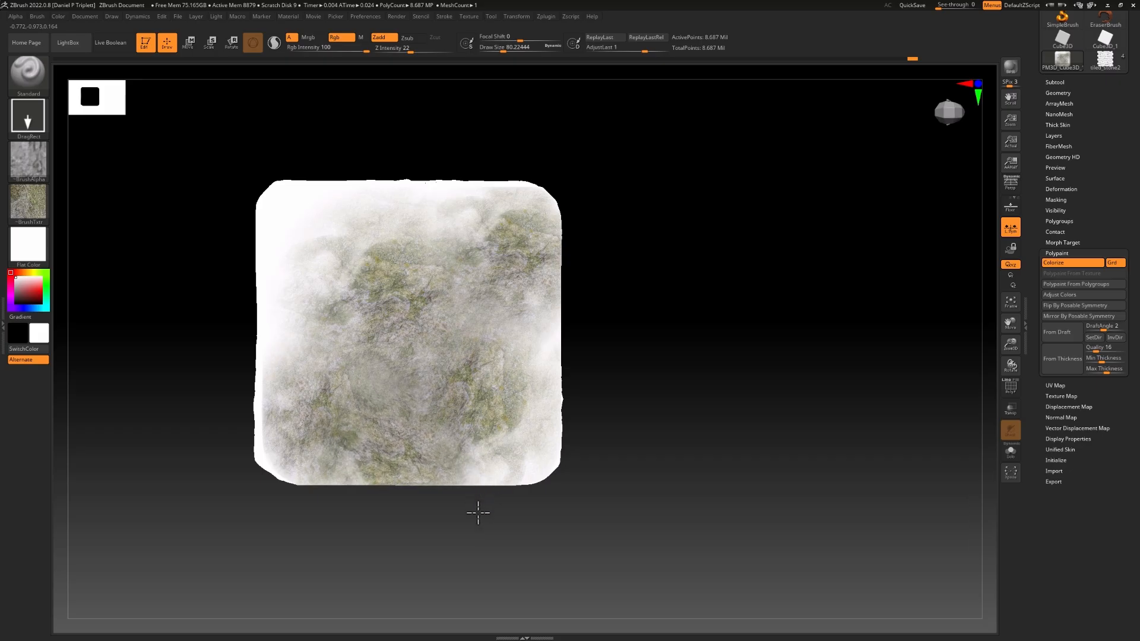
pyautogui.moveTo(478, 513); pyautogui.dragTo(483, 556)
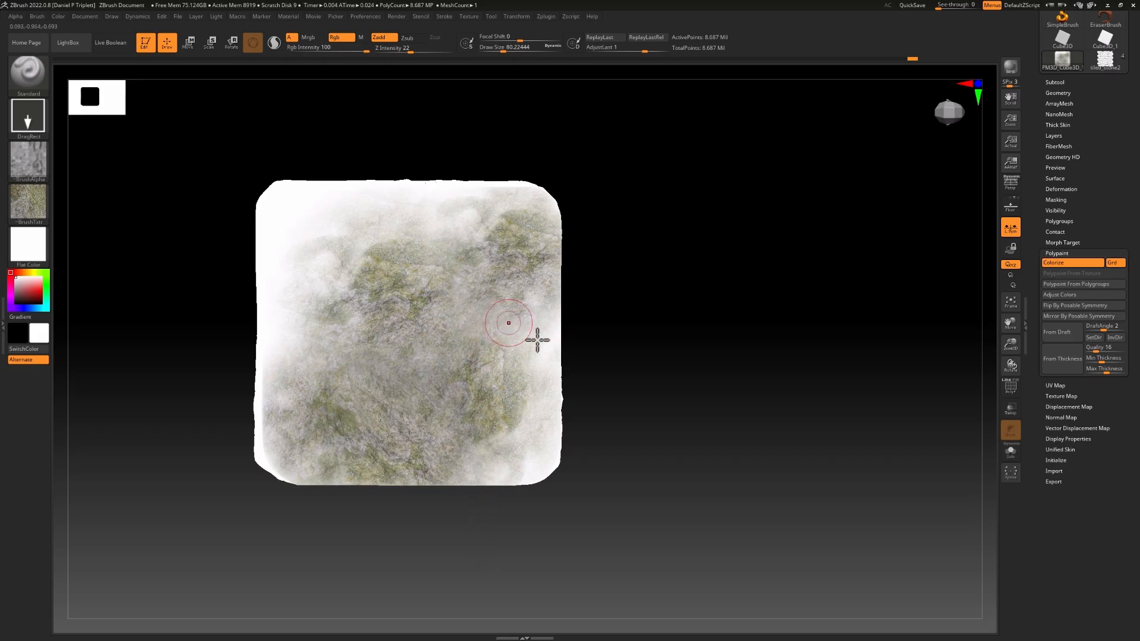
pyautogui.moveTo(529, 453); pyautogui.dragTo(579, 349)
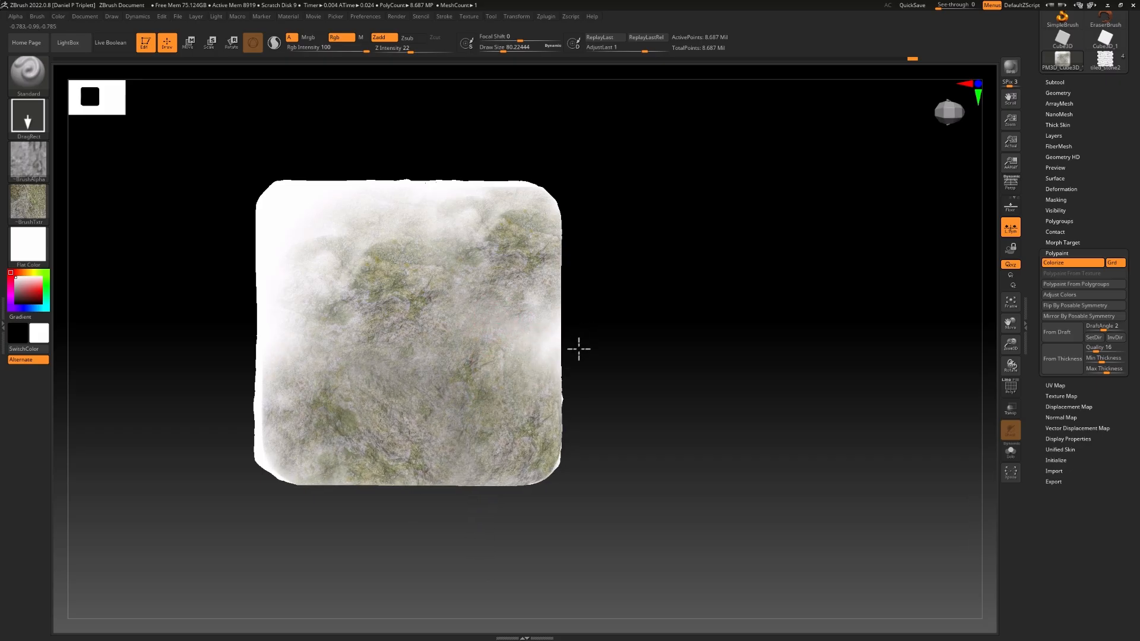
# Set the material back to SkinShade4 and stamp rock detail and colour over the remaining pale upper and side areas of the face
pyautogui.click(28, 244)
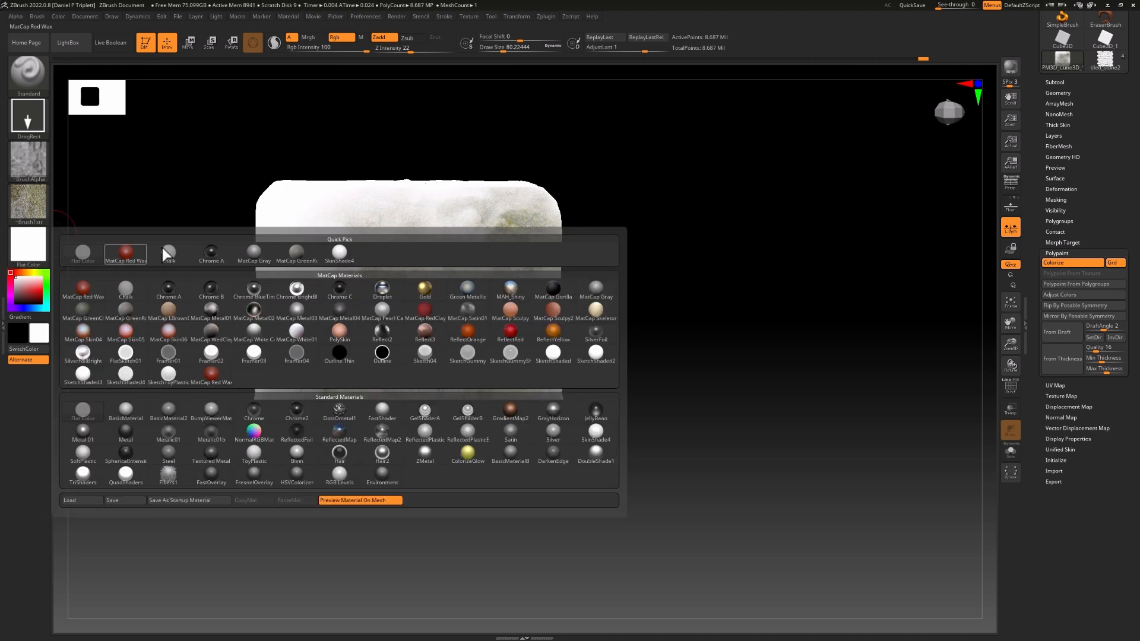
pyautogui.click(344, 255)
pyautogui.moveTo(583, 268); pyautogui.dragTo(532, 333)
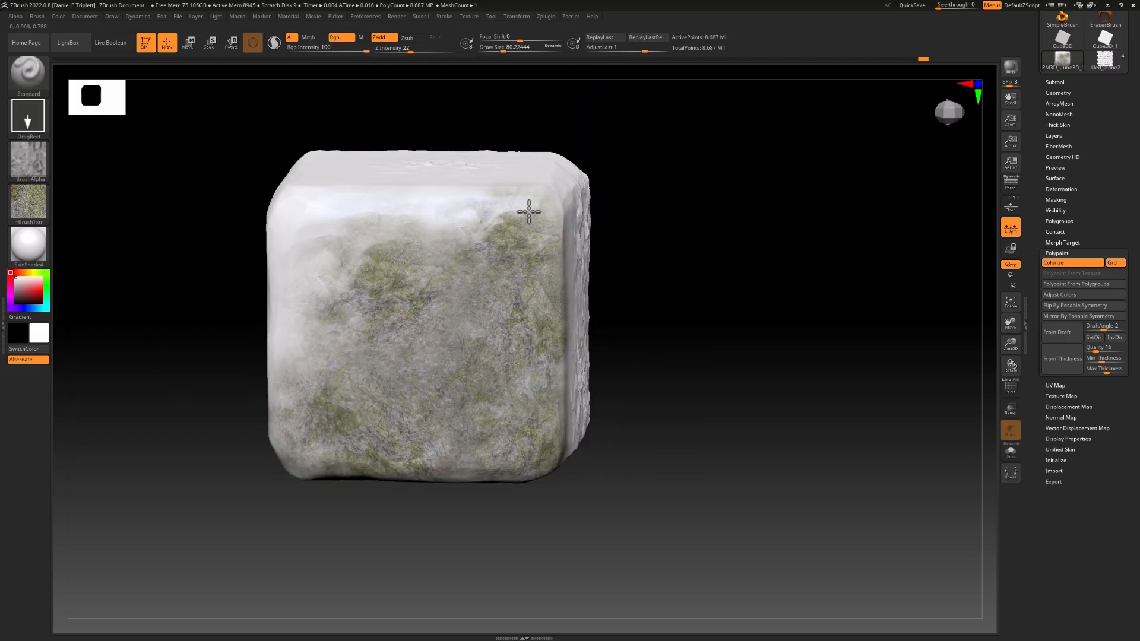
pyautogui.moveTo(311, 315)
pyautogui.mouseDown()
pyautogui.moveTo(292, 328)
pyautogui.moveTo(366, 221)
pyautogui.moveTo(330, 183)
pyautogui.moveTo(313, 214)
pyautogui.moveTo(384, 178)
pyautogui.moveTo(313, 148)
pyautogui.moveTo(219, 143)
pyautogui.moveTo(438, 204)
pyautogui.moveTo(451, 186)
pyautogui.moveTo(509, 178)
pyautogui.moveTo(529, 204)
pyautogui.moveTo(580, 180)
pyautogui.moveTo(626, 193)
pyautogui.mouseUp()
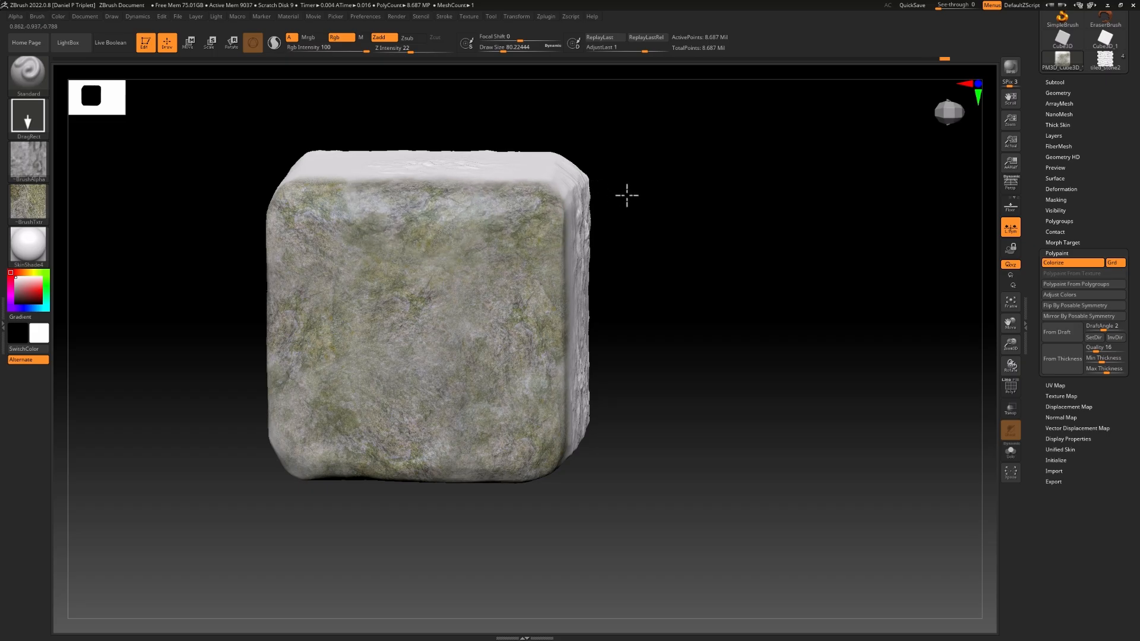
pyautogui.moveTo(674, 331)
pyautogui.mouseDown()
pyautogui.moveTo(695, 304)
pyautogui.moveTo(674, 288)
pyautogui.moveTo(662, 297)
pyautogui.mouseUp()
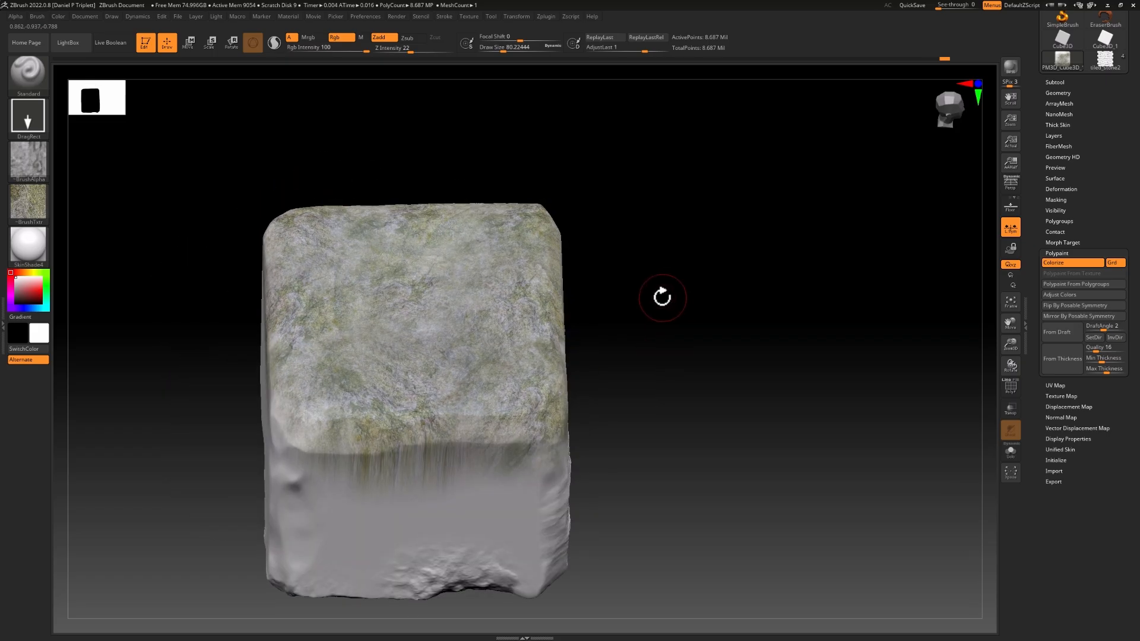